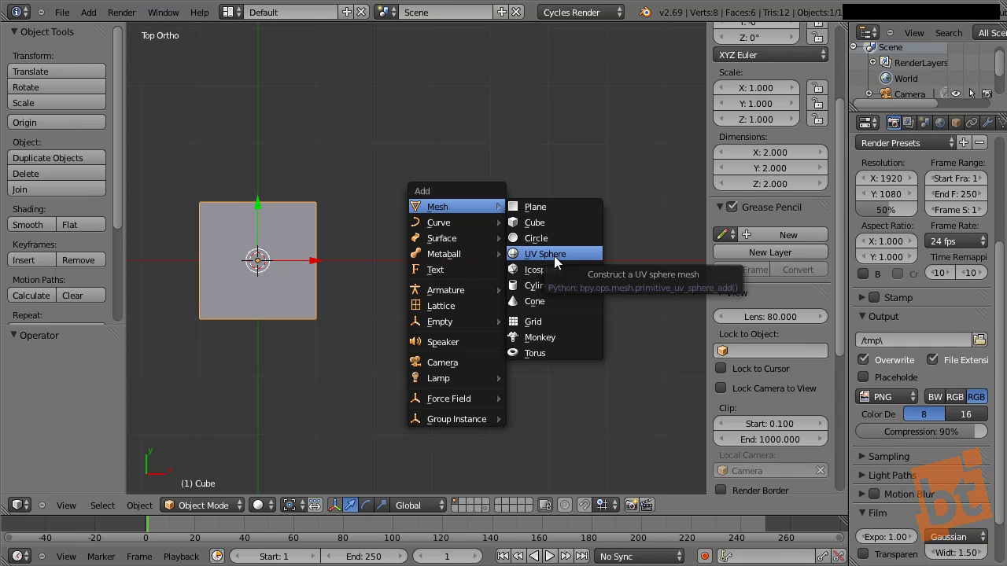
Step: Add a UV sphere, move it about 4.16 units along X from the cube, and enter its edit mode
click(554, 256)
drag(313, 267, 552, 277)
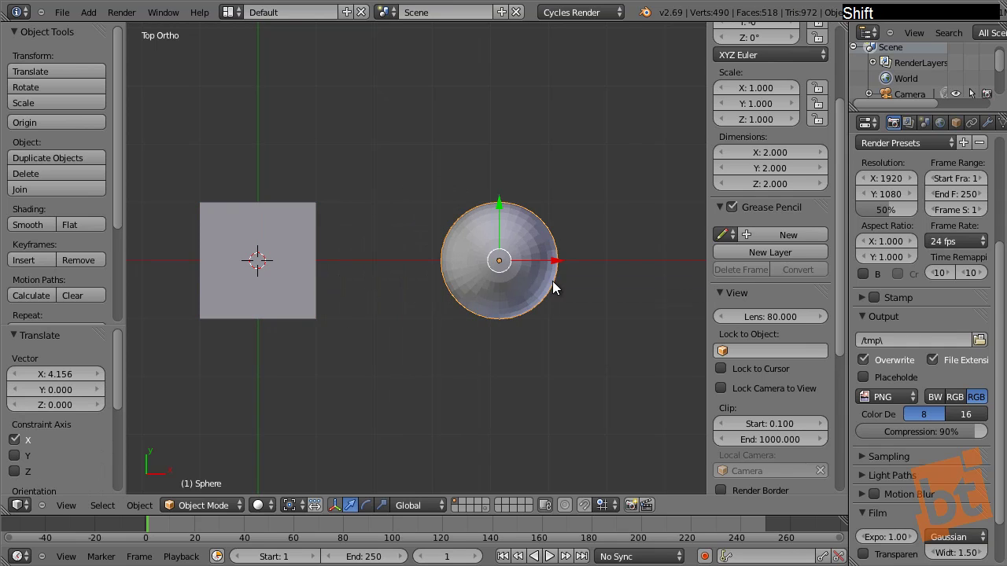
middle_drag(553, 277, 474, 315)
key(KP_Decimal)
key(Tab)
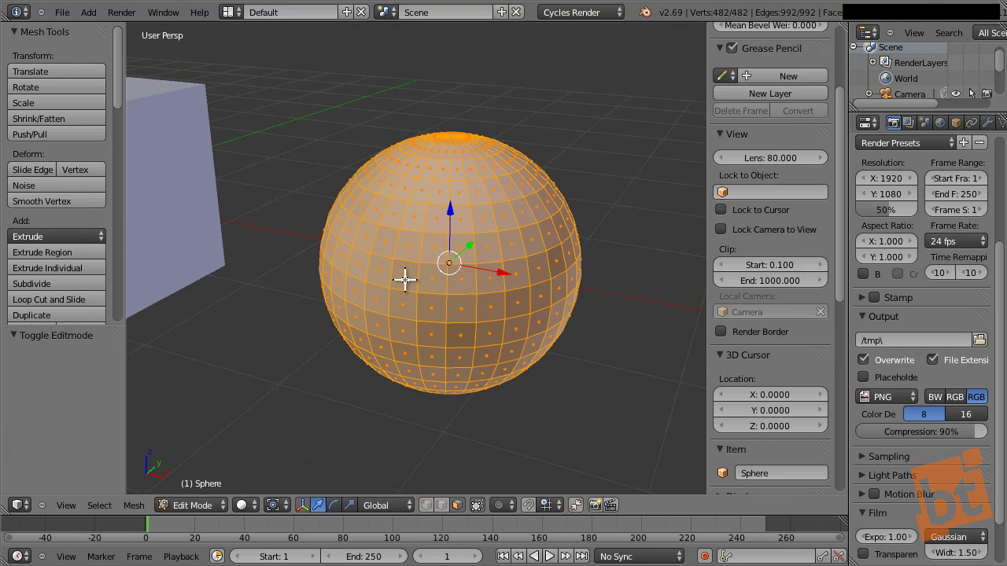
Step: Examine how the UV sphere's faces converge at its top pole, testing a face-loop selection toward the pole
middle_drag(464, 270, 443, 265)
scroll(457, 184, up, 5)
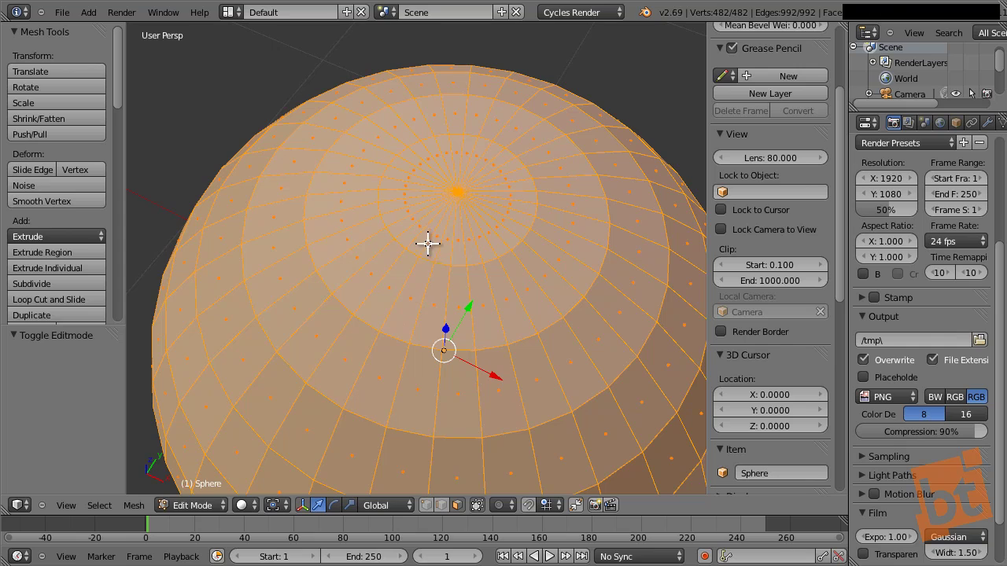
right_click(460, 191)
middle_drag(475, 253, 480, 279)
scroll(465, 286, down, 4)
scroll(467, 303, up, 3)
key(a)
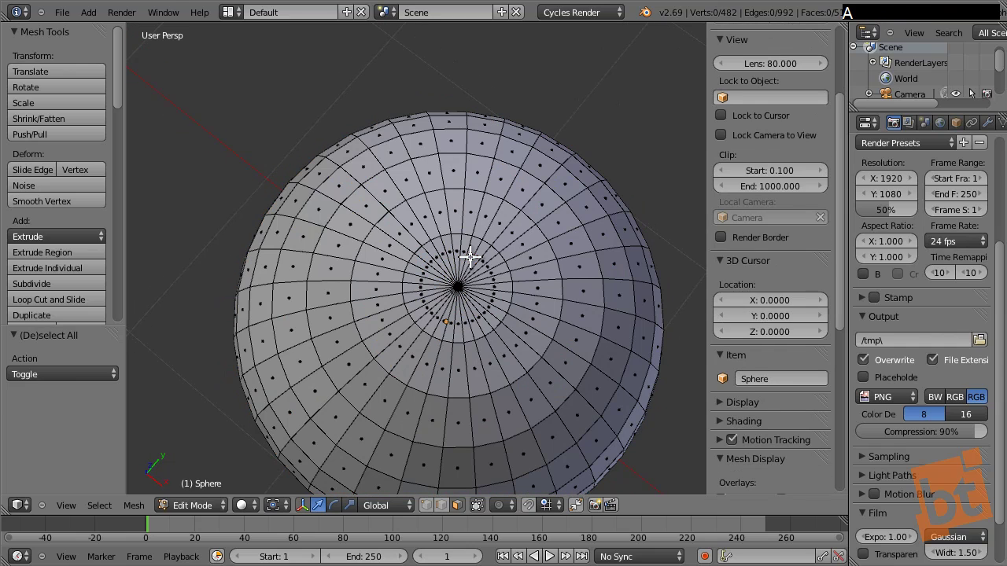
alt+right_click(423, 267)
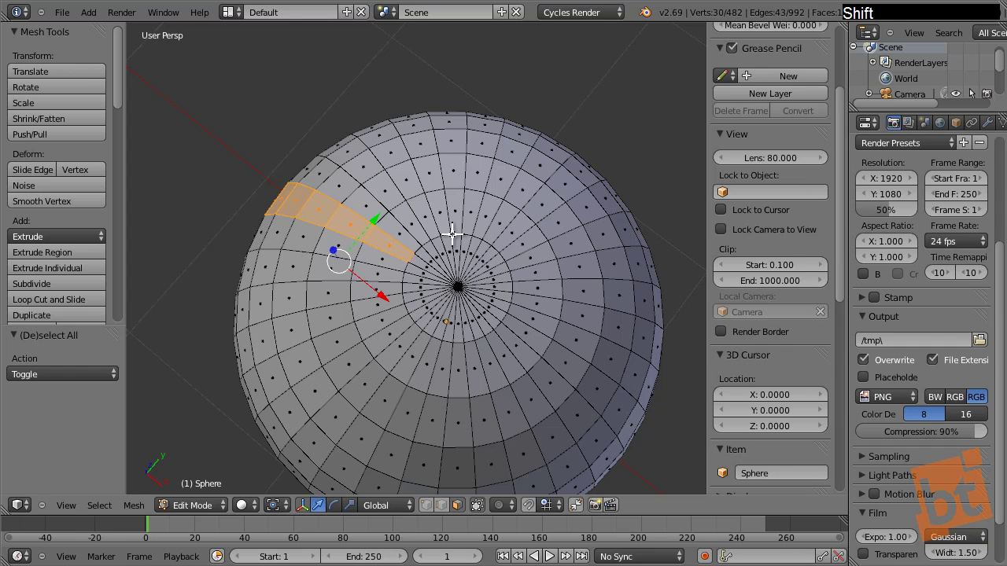
key(a)
shift+middle_drag(458, 311, 472, 238)
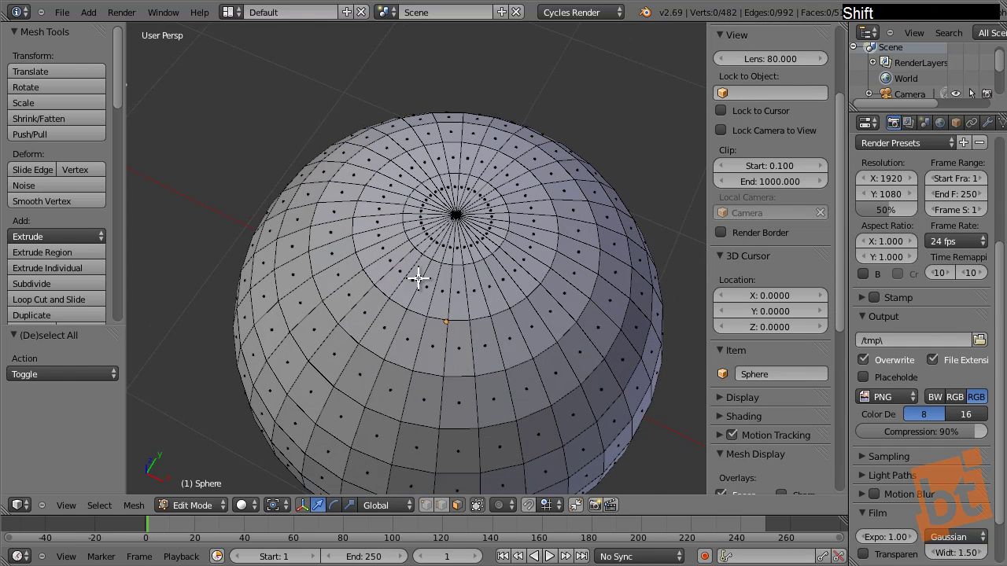
middle_drag(397, 350, 448, 308)
Step: Leave edit mode and delete the UV sphere
key(Tab)
scroll(459, 292, down, 3)
key(x)
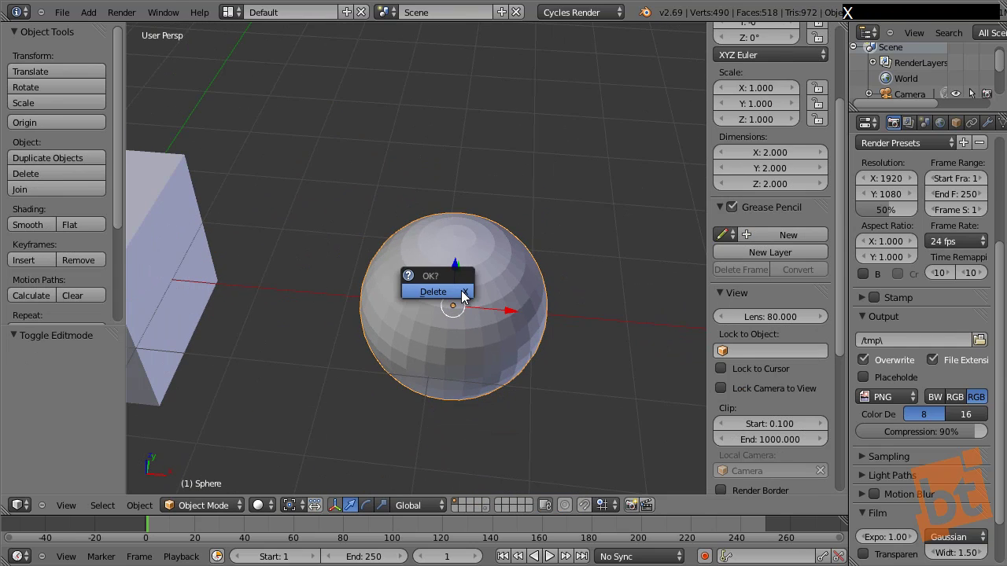
click(461, 290)
Step: Select the cube and widen the properties editor slightly
middle_drag(343, 313, 636, 349)
middle_drag(555, 323, 468, 266)
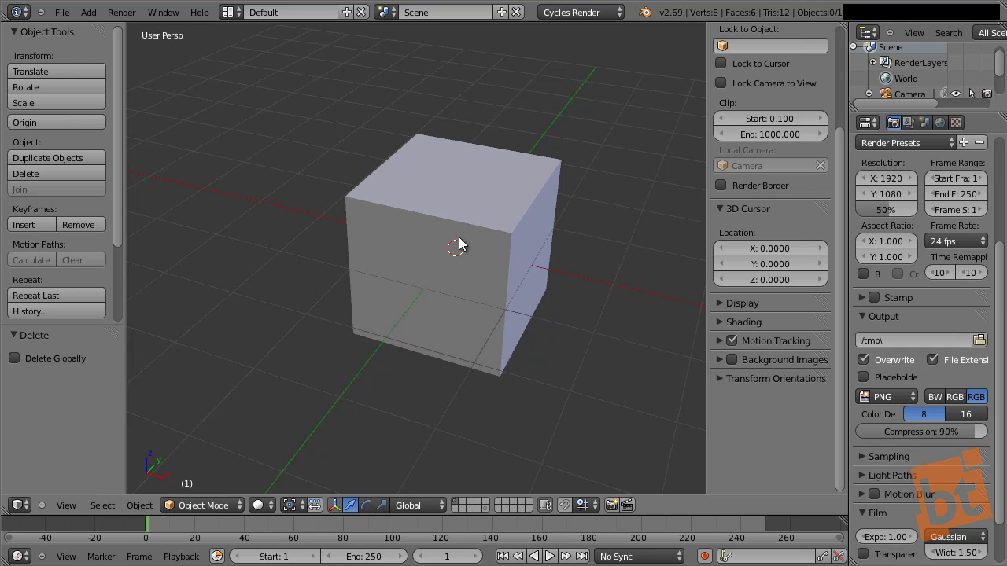
right_click(483, 231)
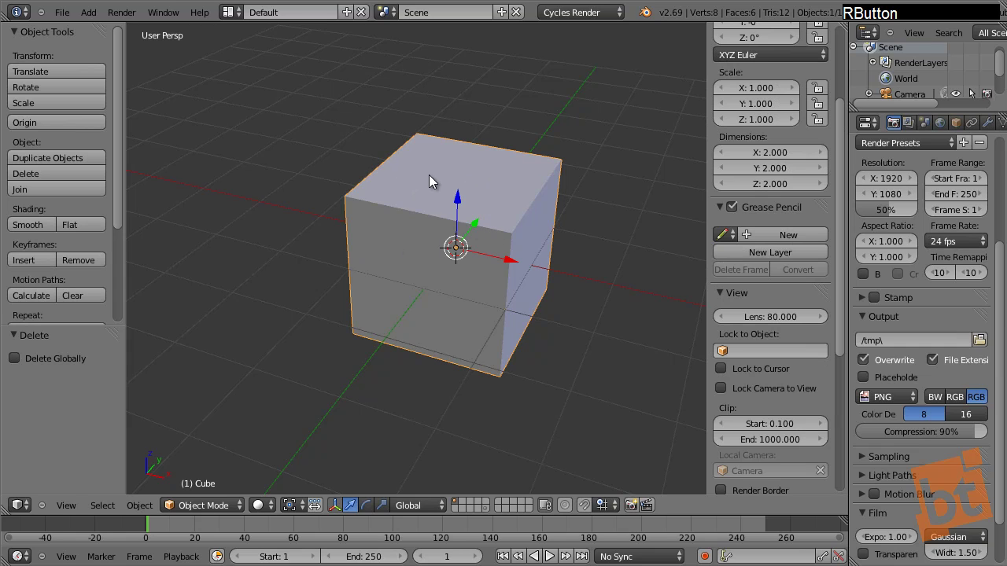
middle_drag(520, 260, 628, 200)
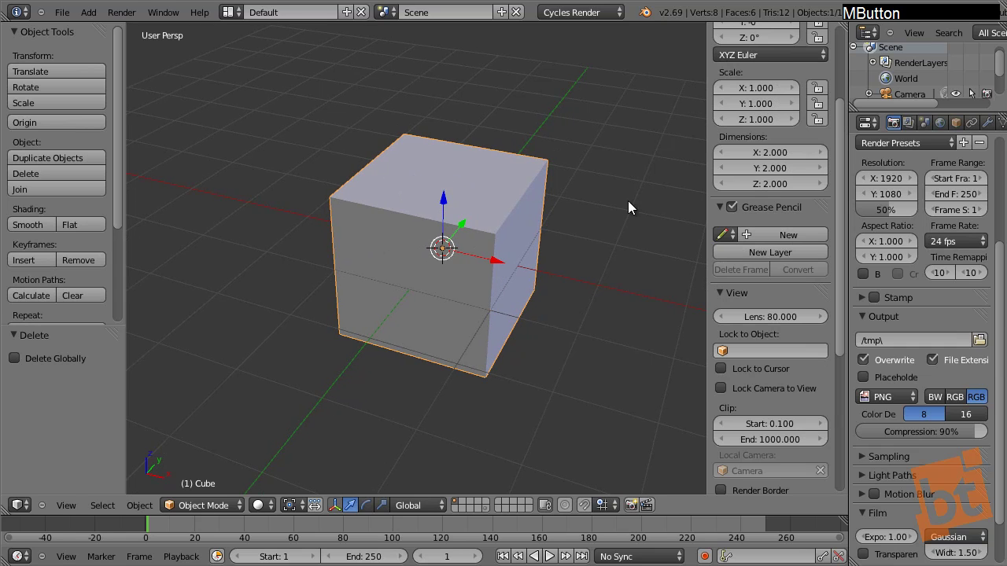
click(849, 190)
drag(850, 189, 831, 190)
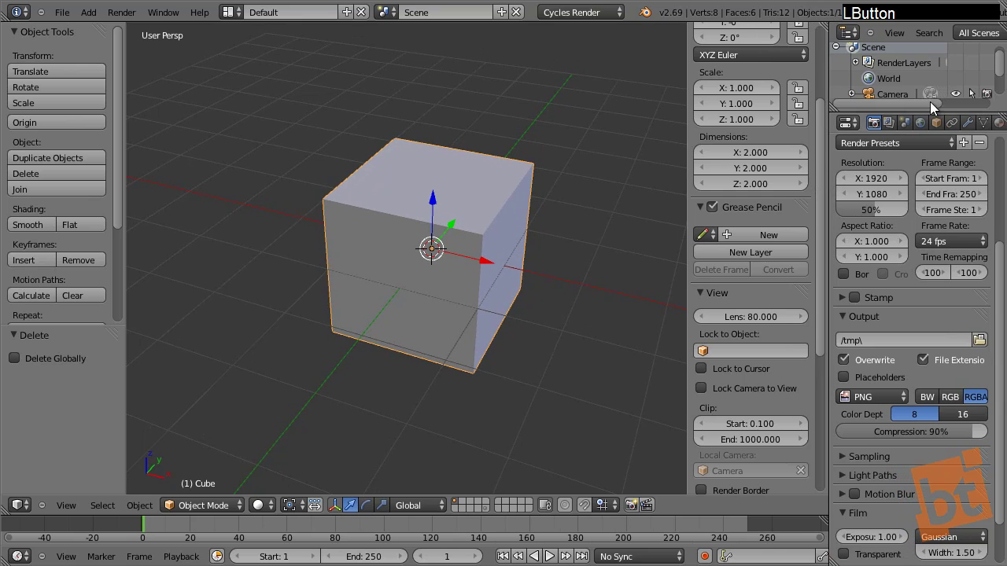
Step: Add a Subdivision Surface modifier to the cube and set its view subdivisions to 2
click(969, 126)
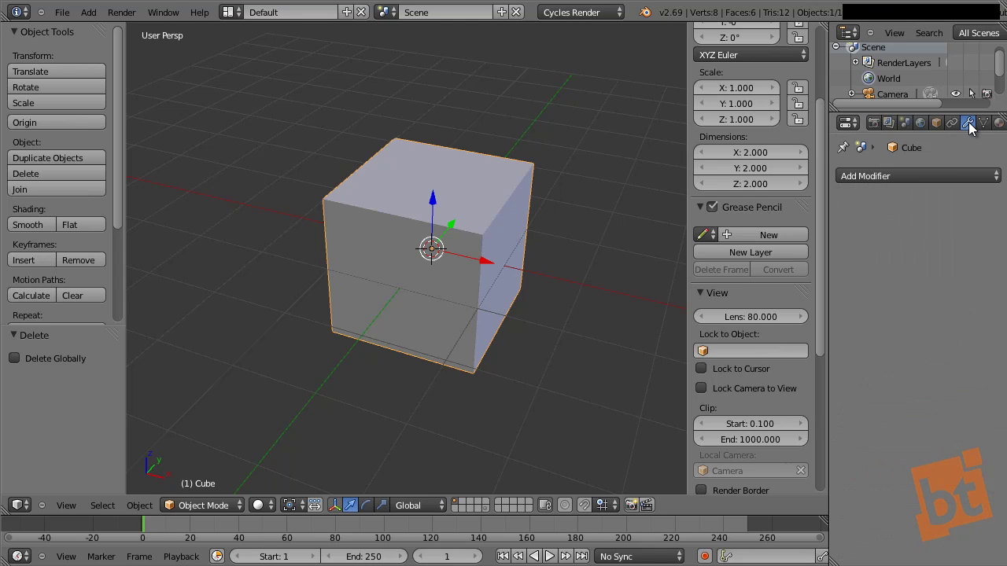
click(950, 173)
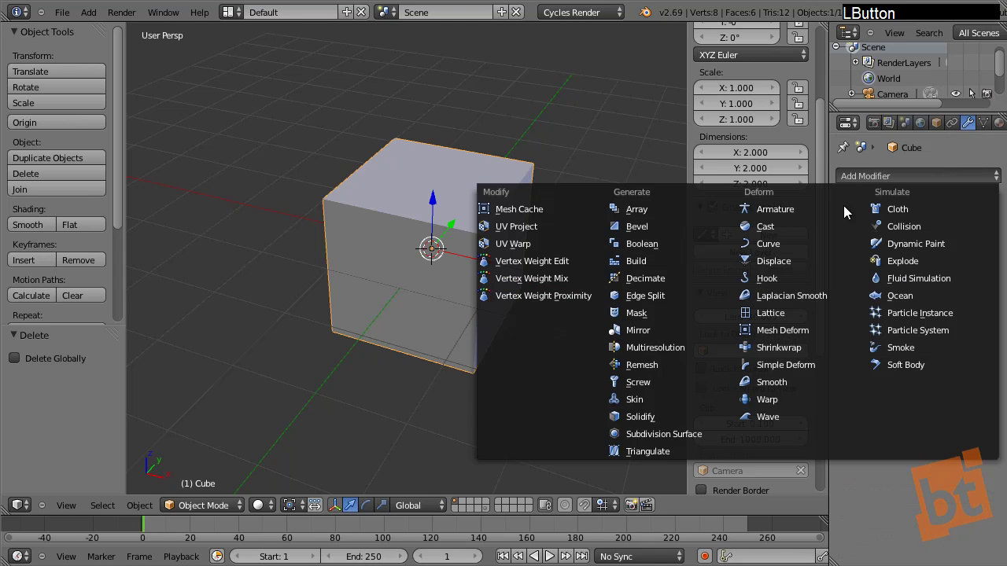
click(673, 434)
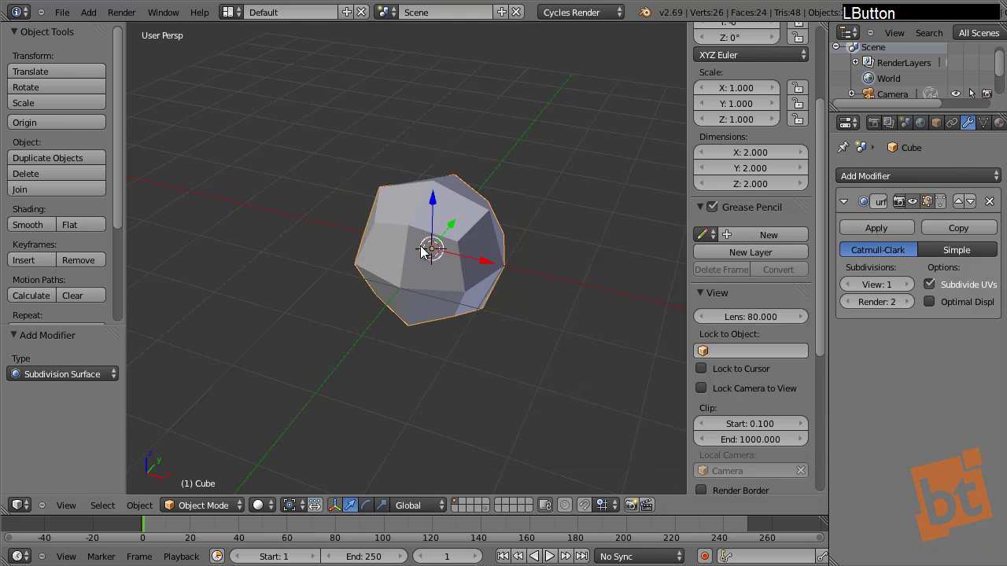
click(912, 285)
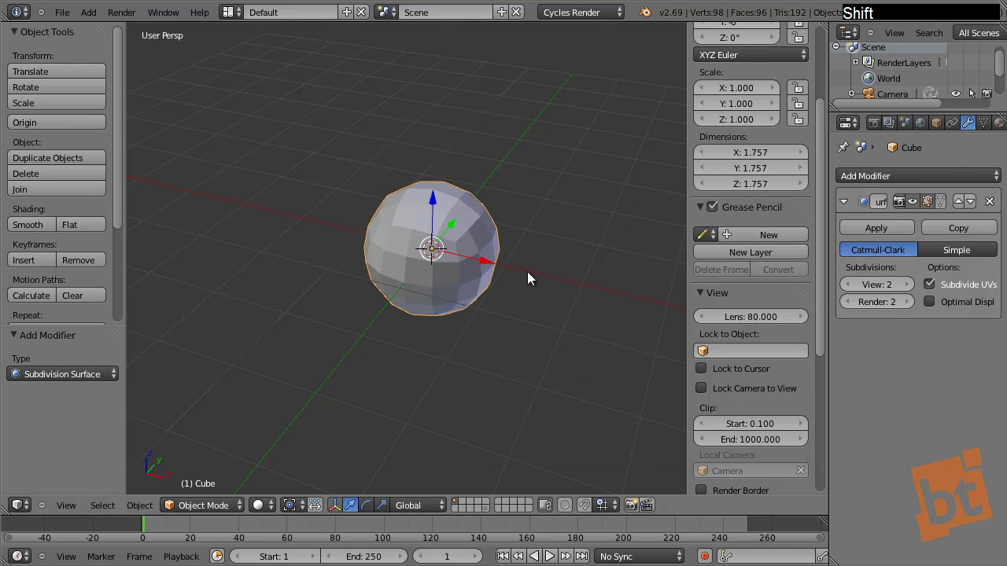
Step: Inspect the subdivided cube's roundness in perspective and from the front orthographic view
shift+middle_drag(527, 271, 515, 250)
scroll(453, 199, up, 4)
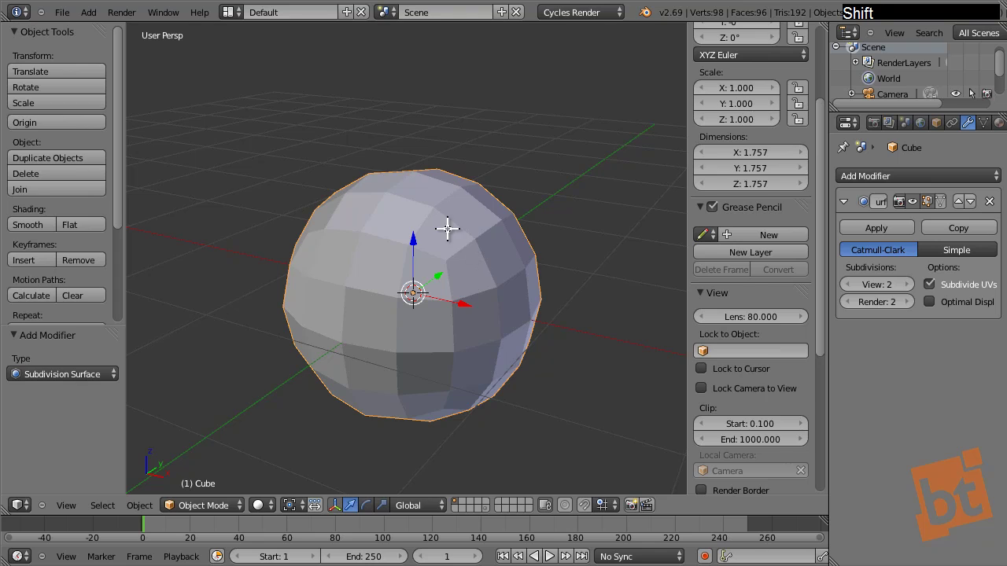
key(Tab)
key(Tab)
middle_drag(503, 180, 490, 230)
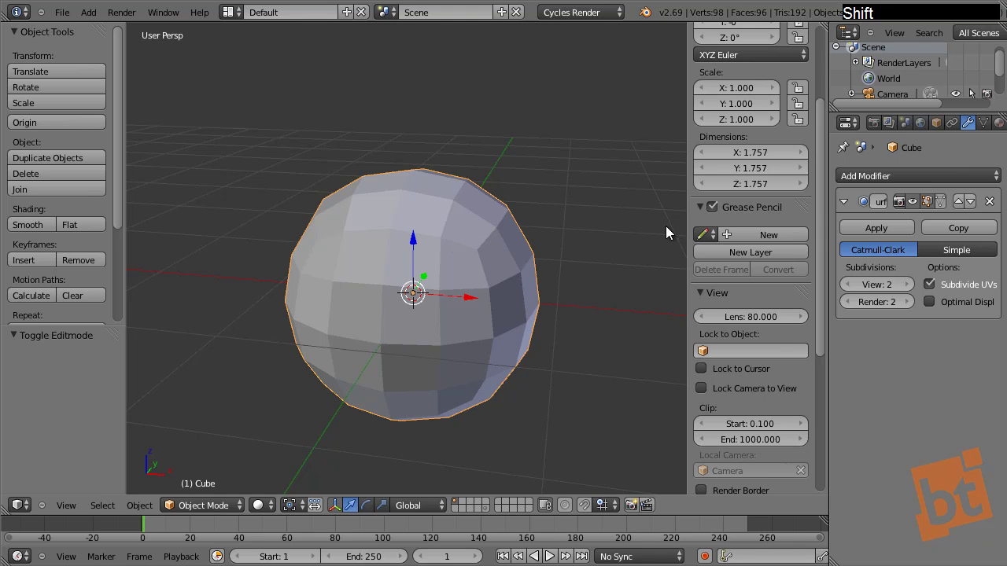
click(899, 173)
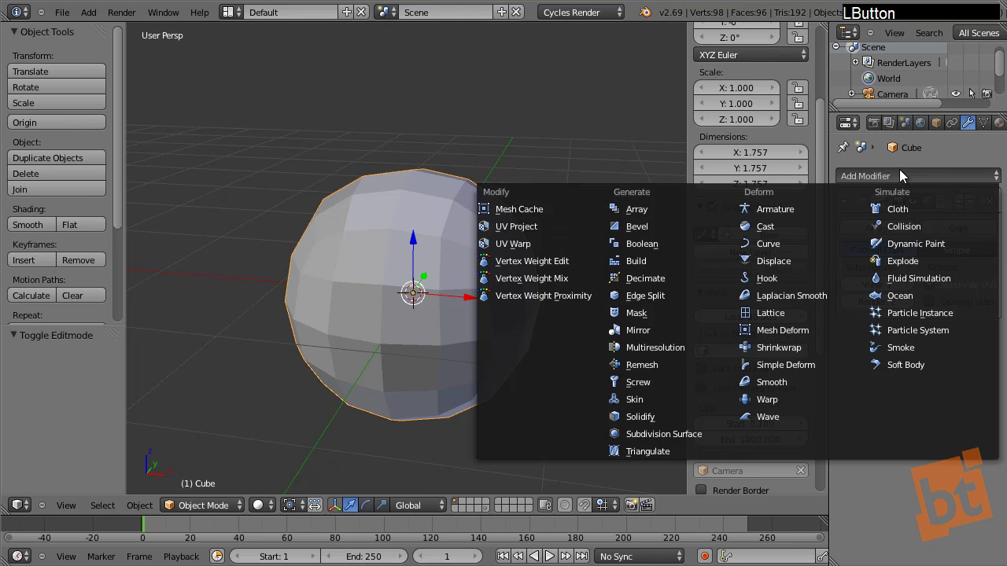
shift+middle_drag(396, 304, 449, 260)
key(KP_1)
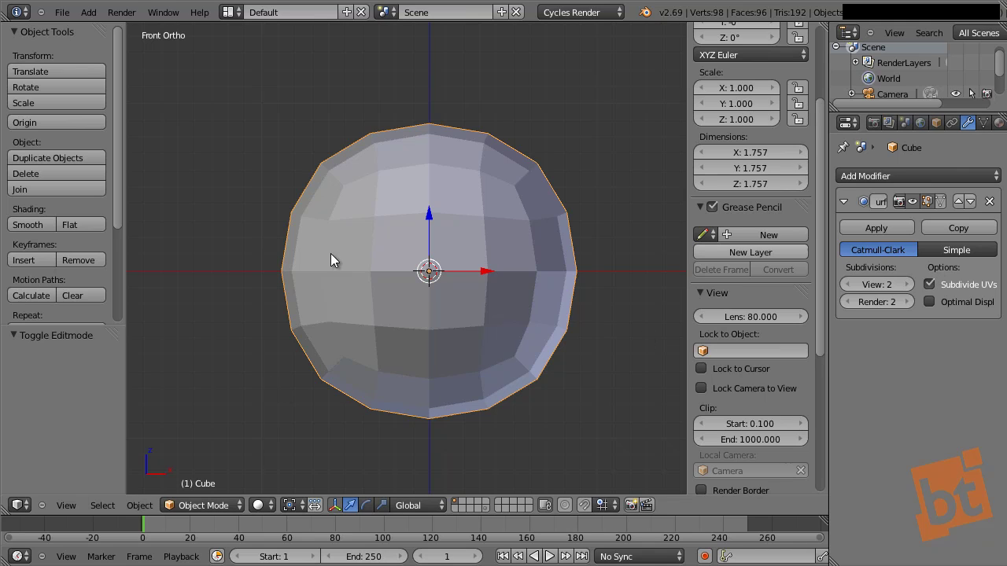
Step: Add a Cast modifier to the cube with the Sphere cast type and set its factor to 1
click(885, 176)
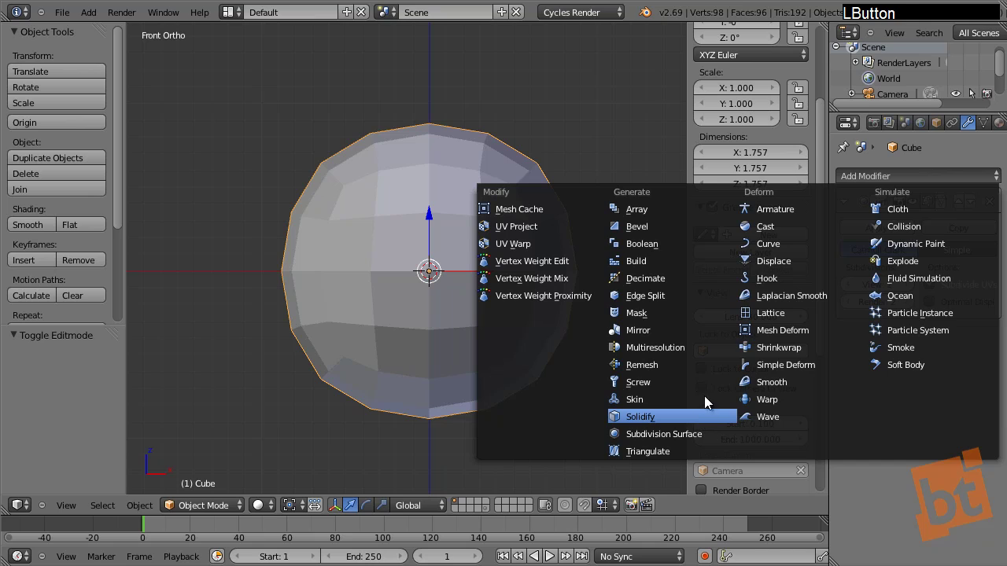
click(785, 225)
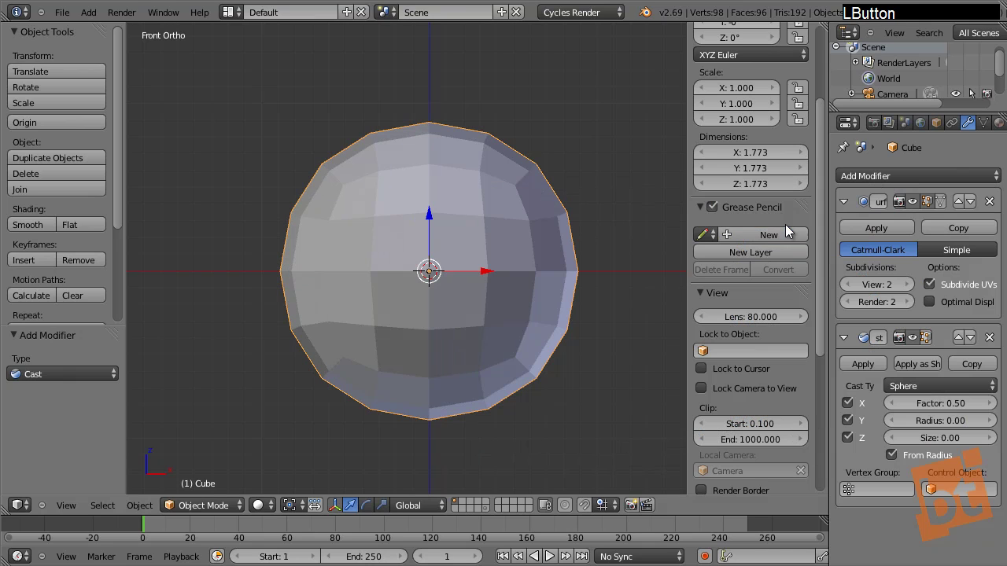
click(903, 387)
drag(937, 403, 953, 405)
click(952, 404)
text(1)
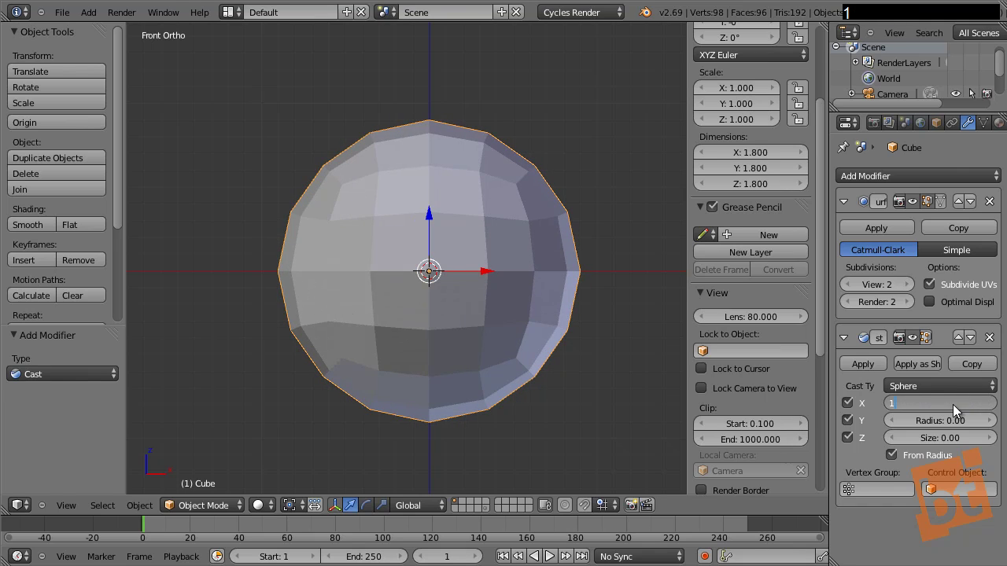
key(Return)
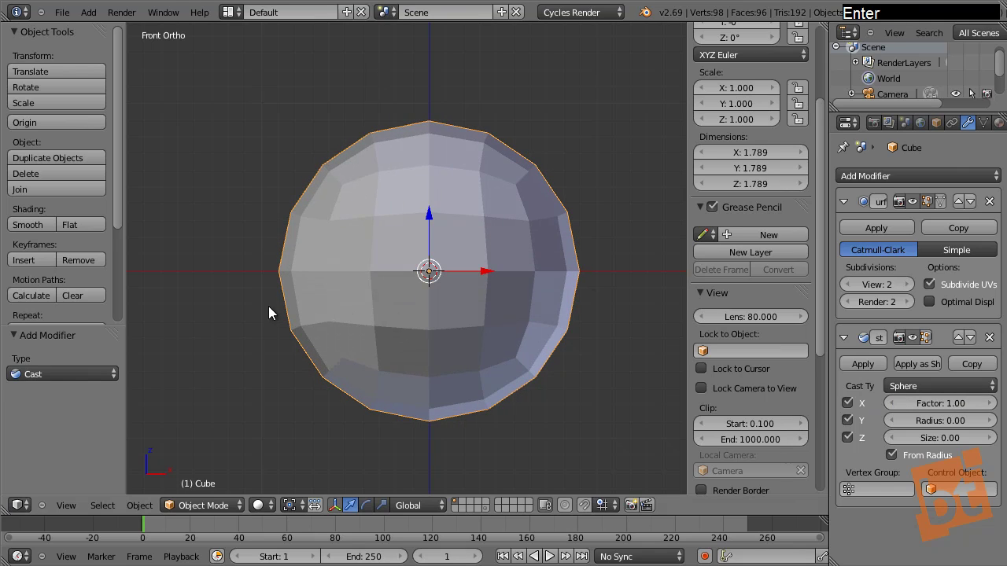
Step: Add a UV sphere over the cube and scale it to about 0.83 in wireframe to compare their outlines
key(shift+a)
mouse_move(553, 102)
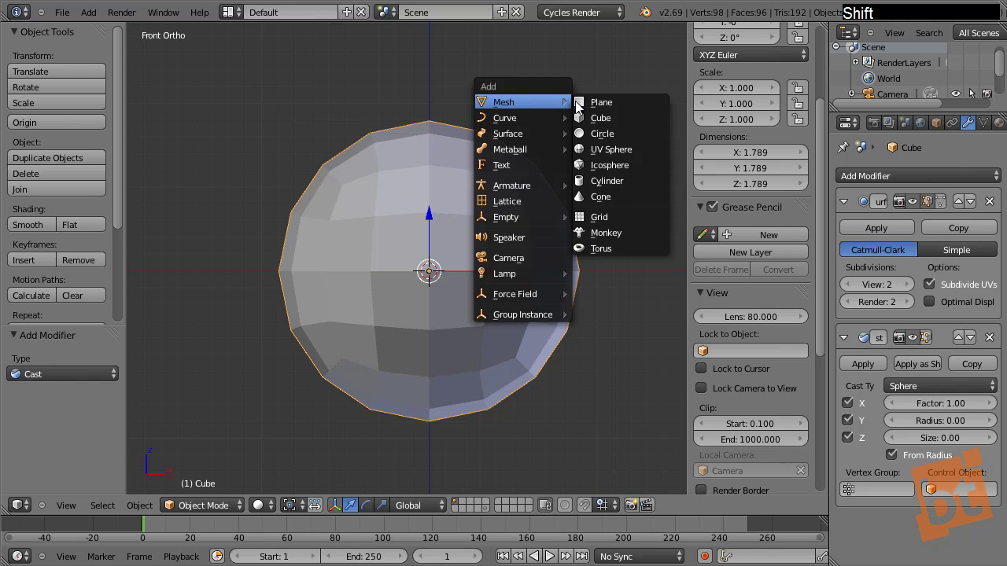
click(617, 150)
key(s)
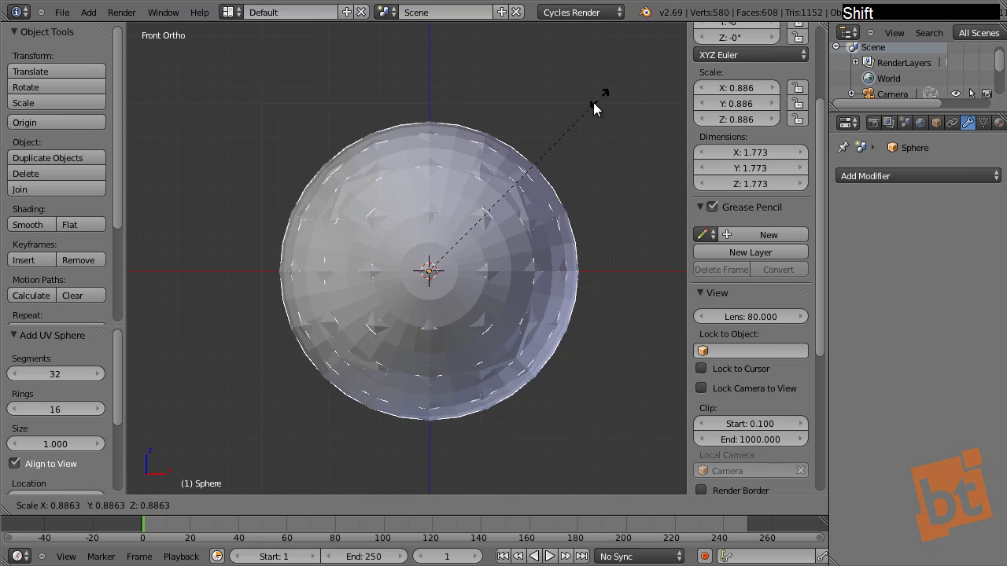
click(597, 101)
key(z)
key(s)
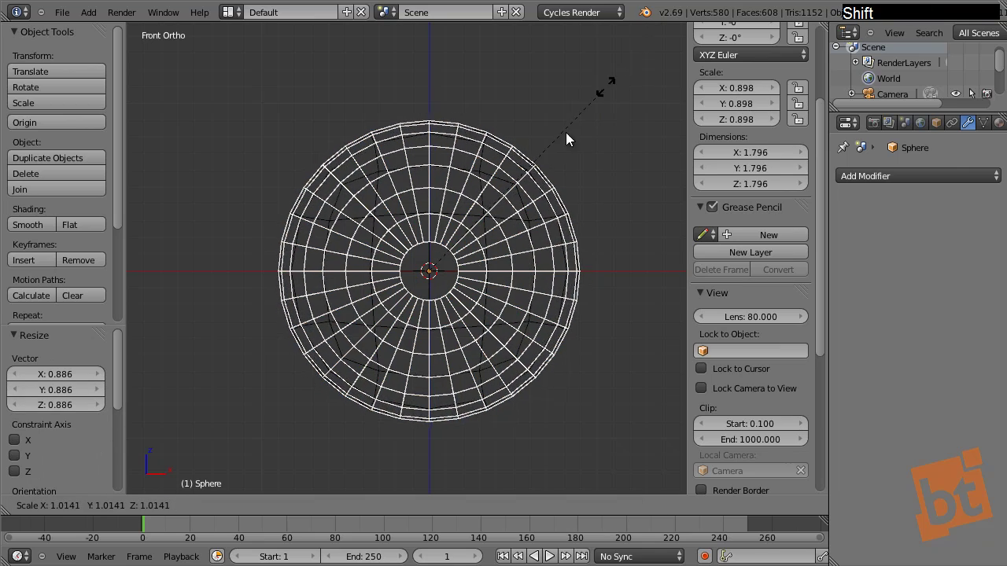
click(490, 209)
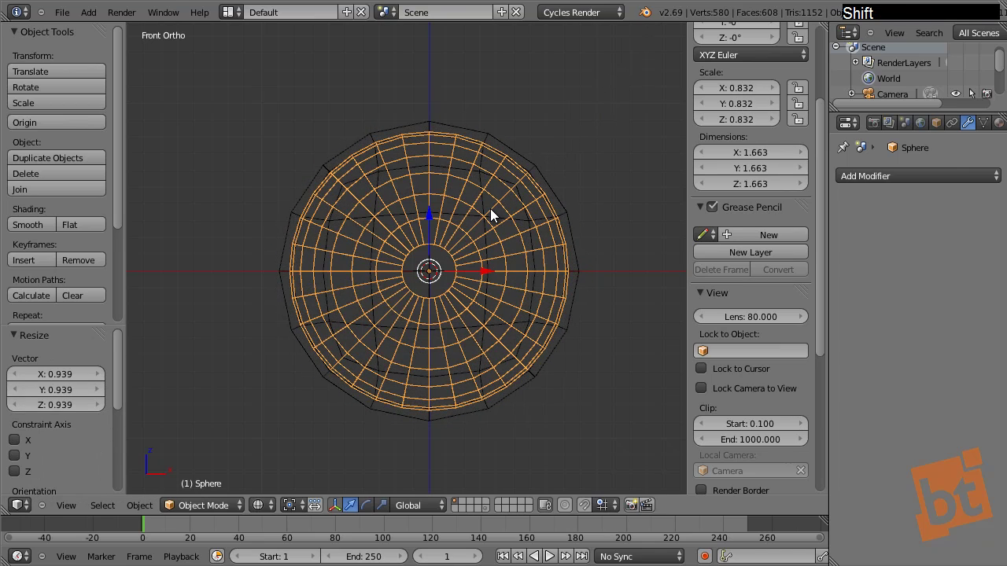
Step: Delete the comparison UV sphere, reselect the rounded cube and return to solid shading
key(x)
click(489, 181)
right_click(471, 166)
shift+middle_drag(519, 198, 443, 263)
key(z)
Step: Apply the Subdivision Surface and Cast modifiers to the cube
mouse_move(470, 225)
shift+middle_down()
mouse_move(448, 274)
mouse_move(477, 241)
shift+middle_up()
key(Tab)
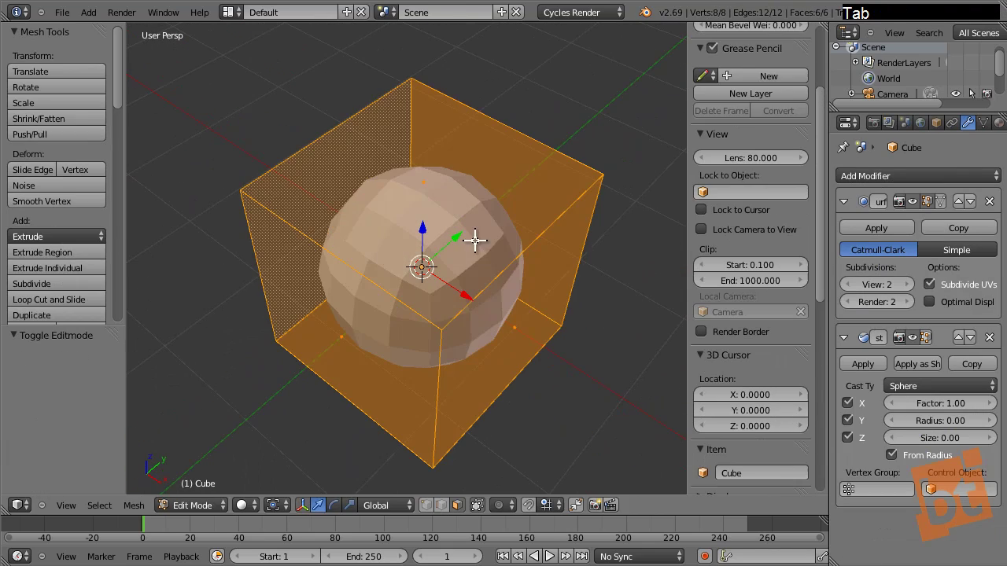
key(Tab)
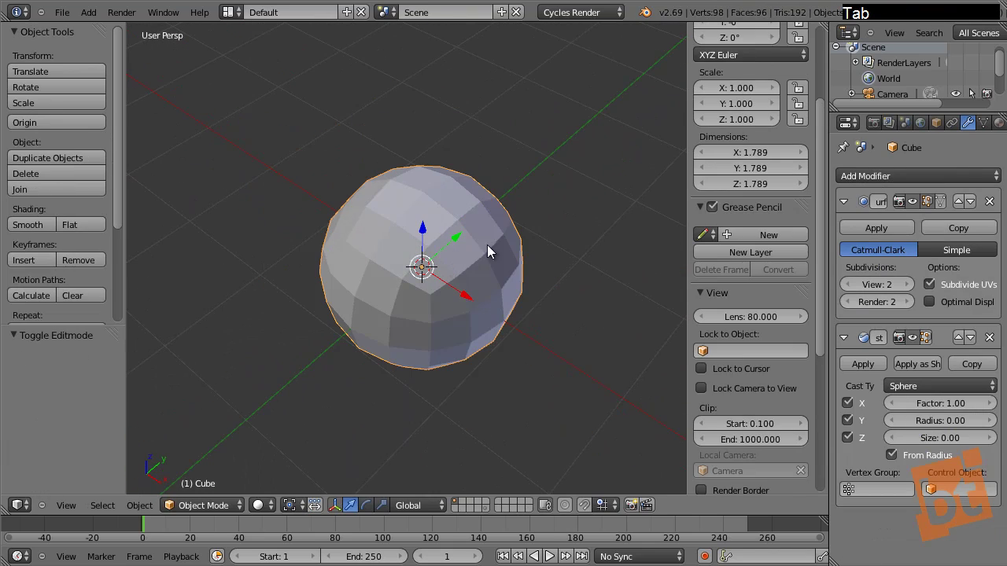
click(892, 229)
click(871, 227)
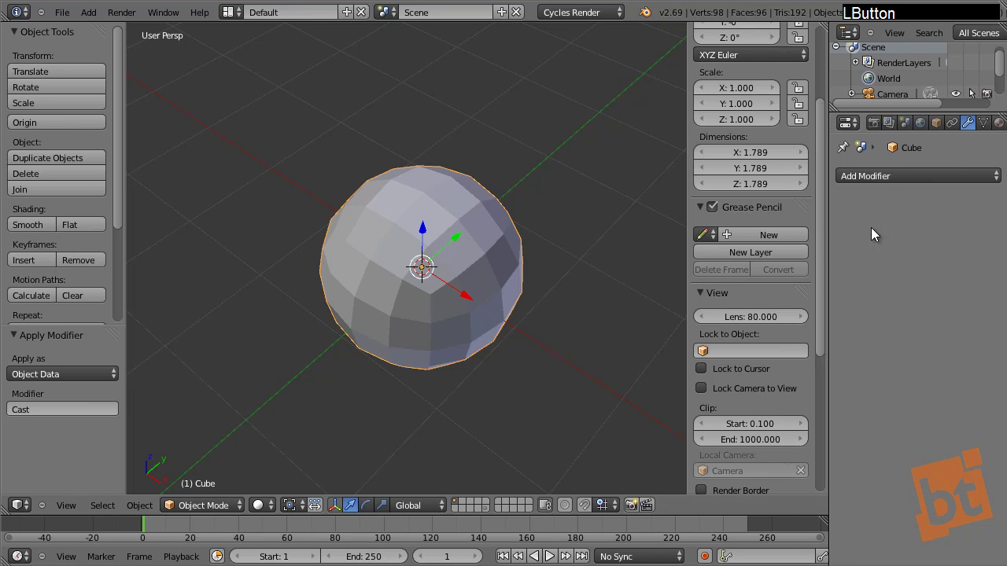
Step: Inspect the rounded cube's applied mesh topology in edit mode, then return to object mode
key(Tab)
key(a)
shift+middle_drag(461, 247, 390, 275)
key(a)
shift+middle_drag(418, 320, 434, 344)
key(Tab)
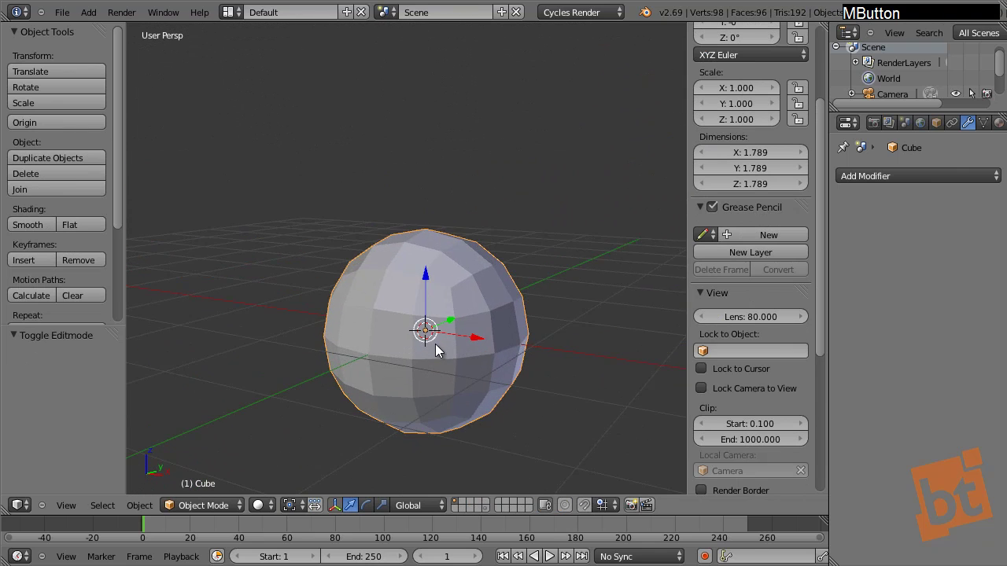
Step: Raise the rounded cube about 3.5 units along Z and place a duplicate about 3.03 units below it
scroll(431, 338, down, 3)
drag(428, 269, 446, 64)
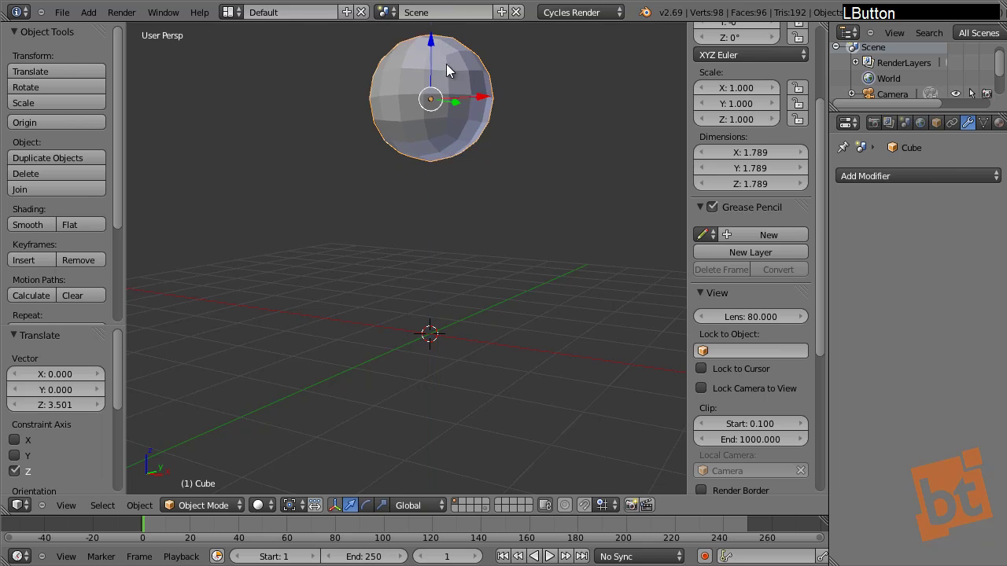
middle_drag(446, 64, 483, 149)
key(shift+d)
key(z)
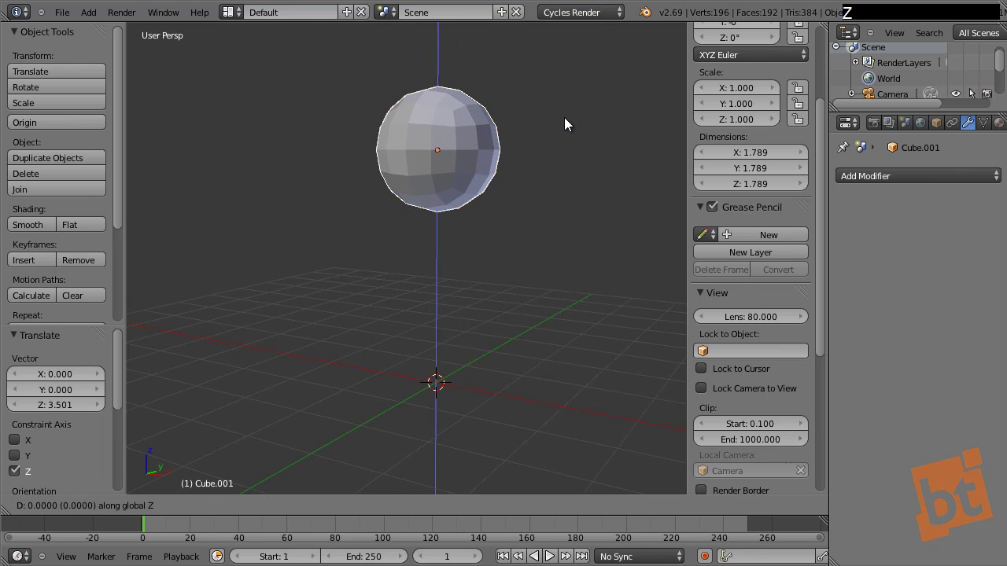
click(541, 320)
Step: Scale the lower sphere up by about 1.744 and raise it about 0.06 units along Z
key(s)
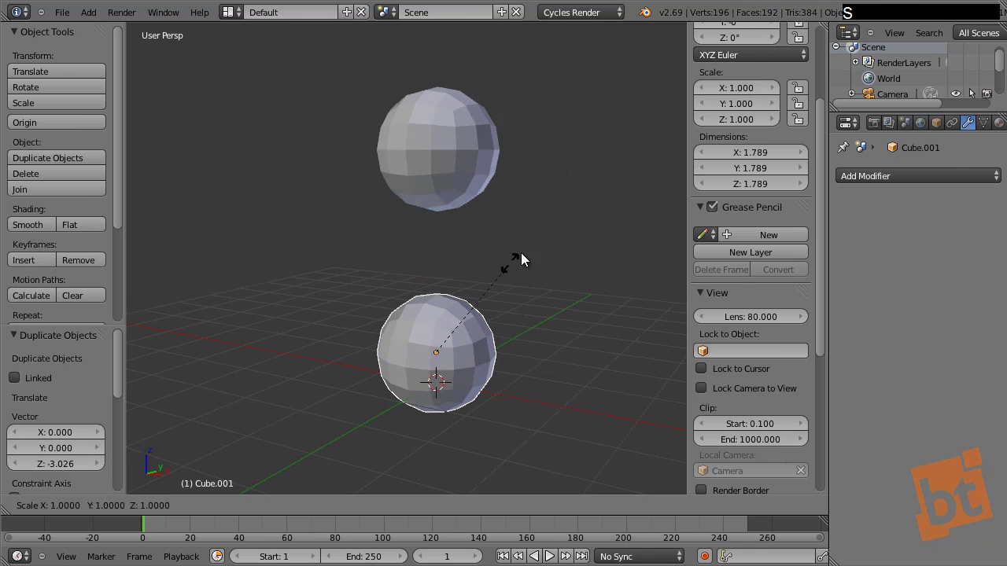
click(565, 196)
key(g)
key(z)
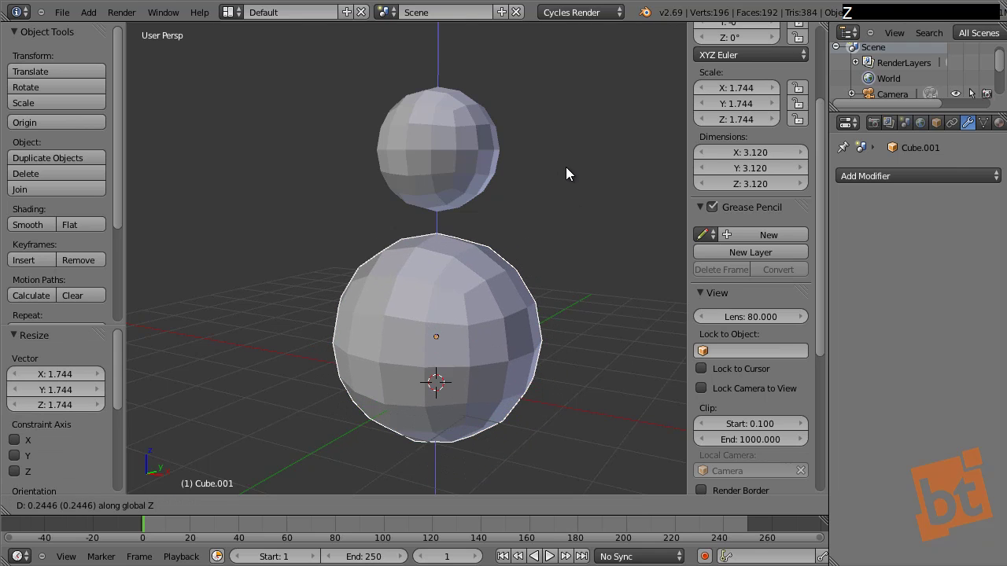
click(566, 154)
Step: In front view, scale the upper sphere down by about 0.871 and lower it about 0.12 units along Z onto the lower sphere
key(KP_1)
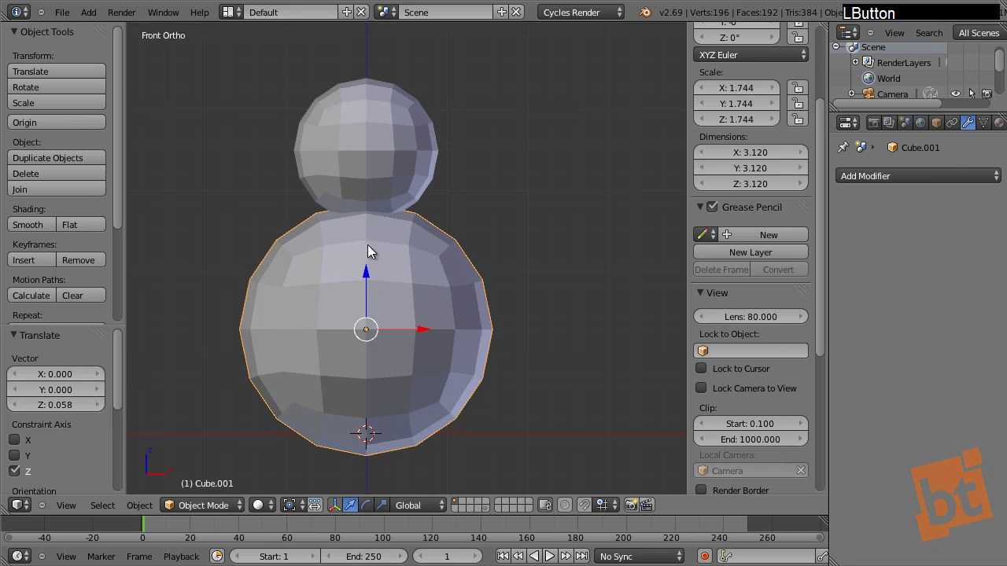
right_click(369, 119)
key(s)
right_click(368, 90)
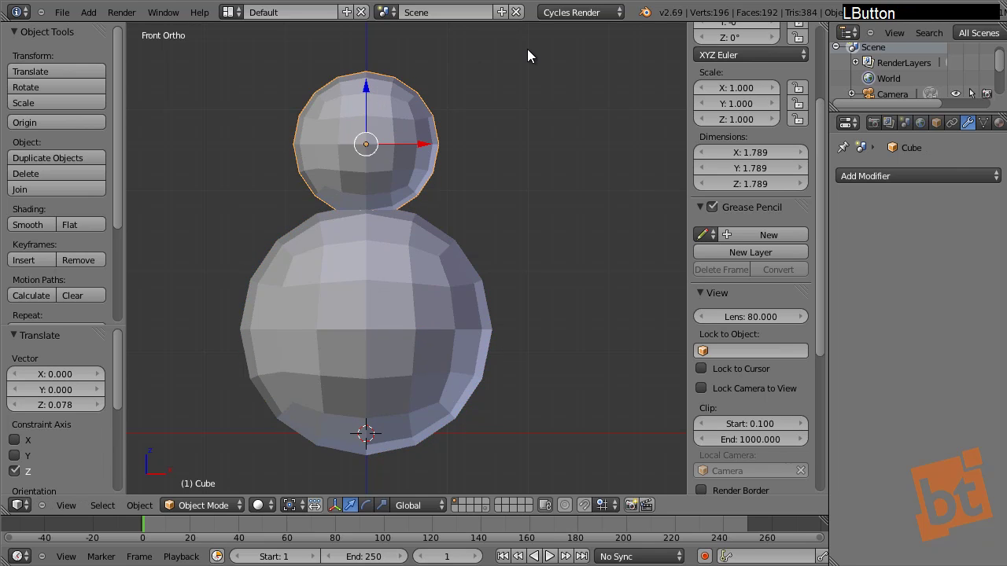
key(s)
click(505, 59)
key(g)
key(z)
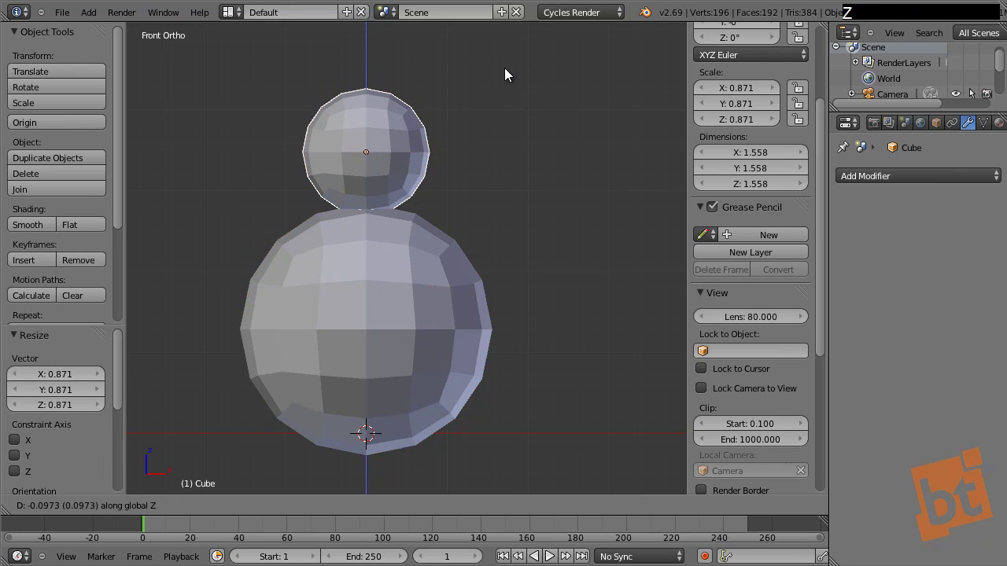
click(505, 67)
Step: Raise the lower sphere about 0.195 units along Z so it overlaps the upper sphere
right_click(437, 302)
key(g)
key(z)
click(437, 280)
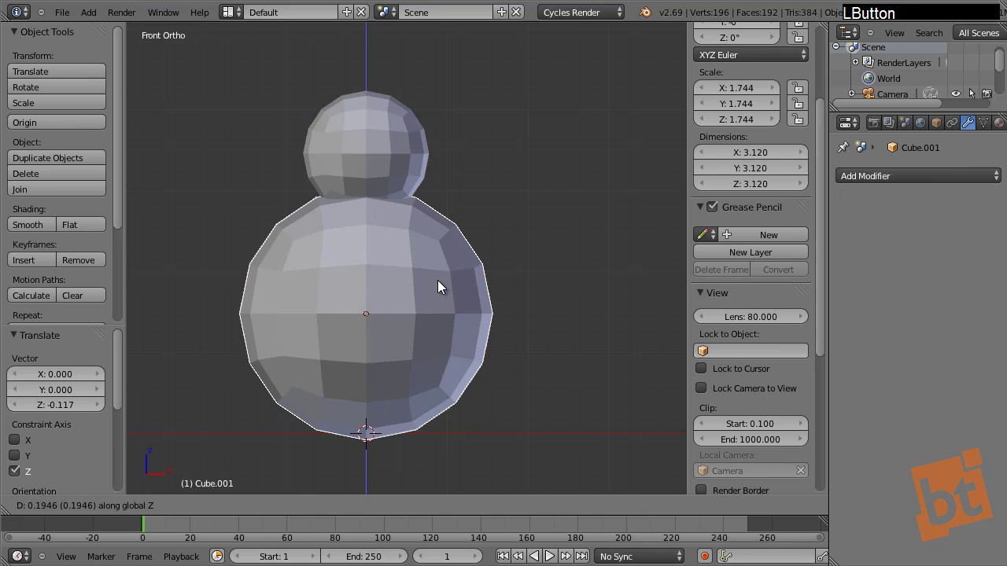
Step: Flatten the lower sphere along Z by a factor of about 0.889 and lower it about 0.234 units
key(s)
key(z)
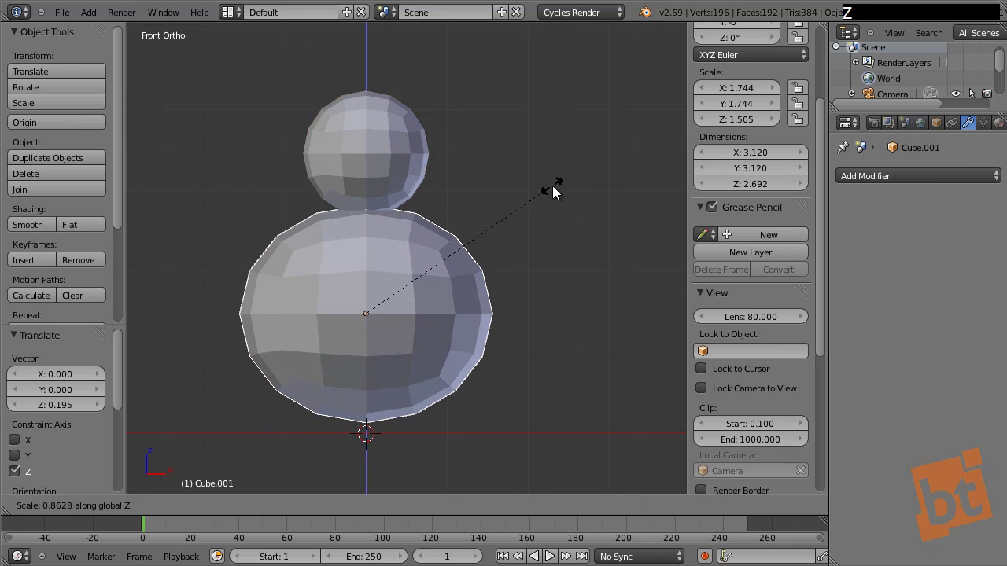
click(556, 184)
key(g)
key(z)
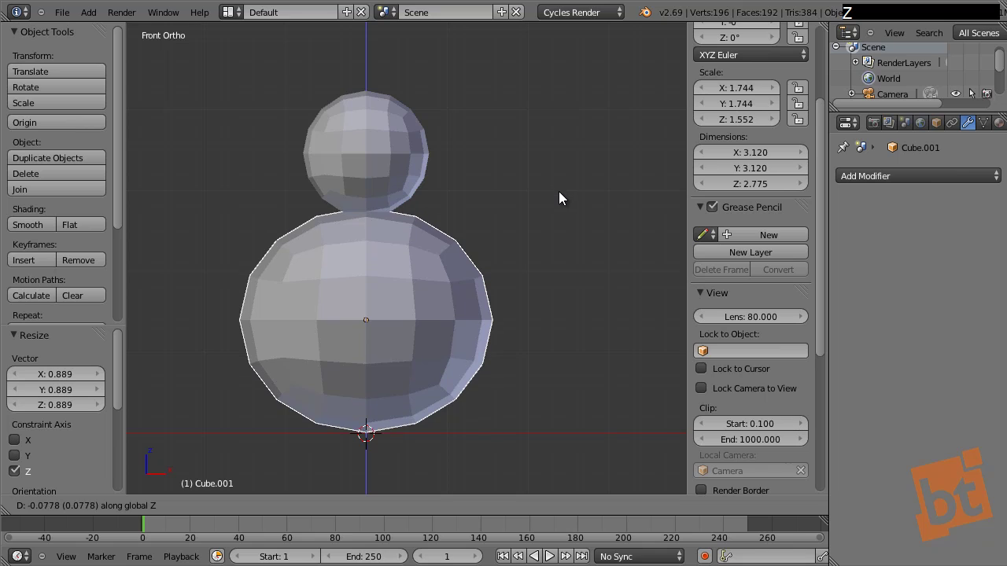
click(561, 201)
Step: Lower the upper sphere about 0.175 units along Z to rest on the flattened sphere
right_click(421, 141)
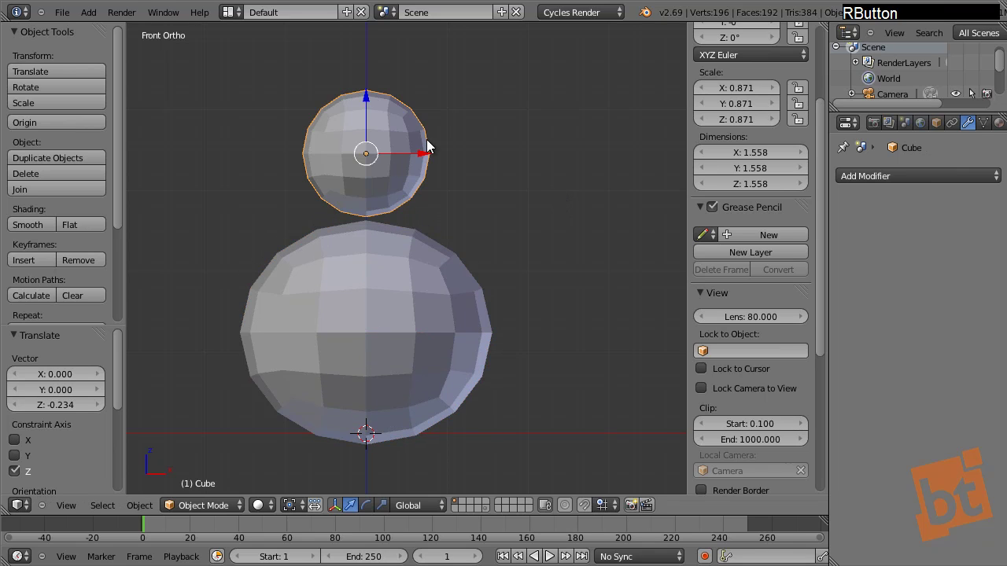
key(g)
key(z)
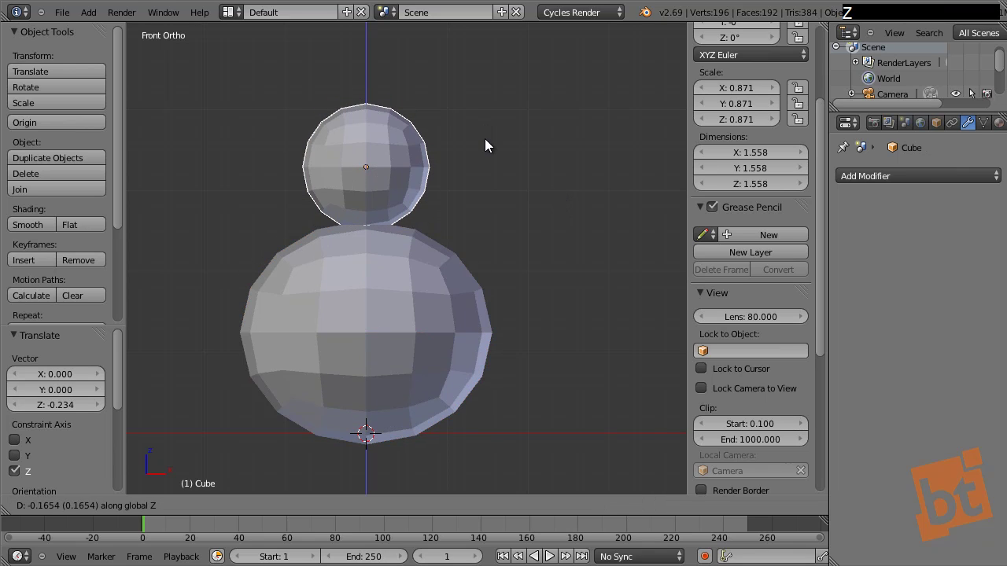
click(485, 139)
Step: Add a Subdivision Surface modifier to the lower sphere
shift+middle_drag(384, 202, 444, 215)
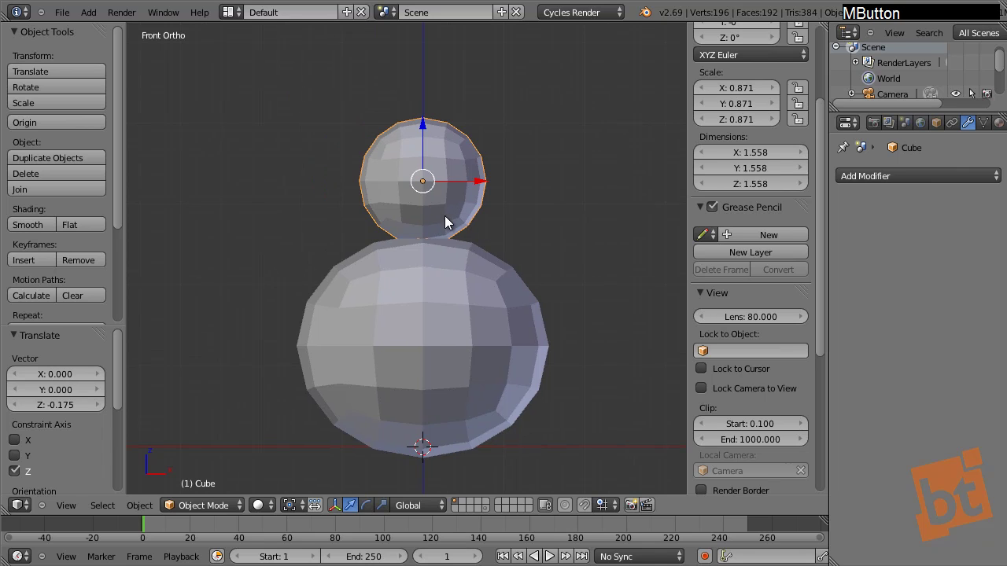
scroll(448, 230, up, 2)
scroll(443, 281, down, 1)
shift+middle_drag(443, 281, 447, 212)
scroll(442, 183, down, 1)
right_click(466, 263)
click(872, 176)
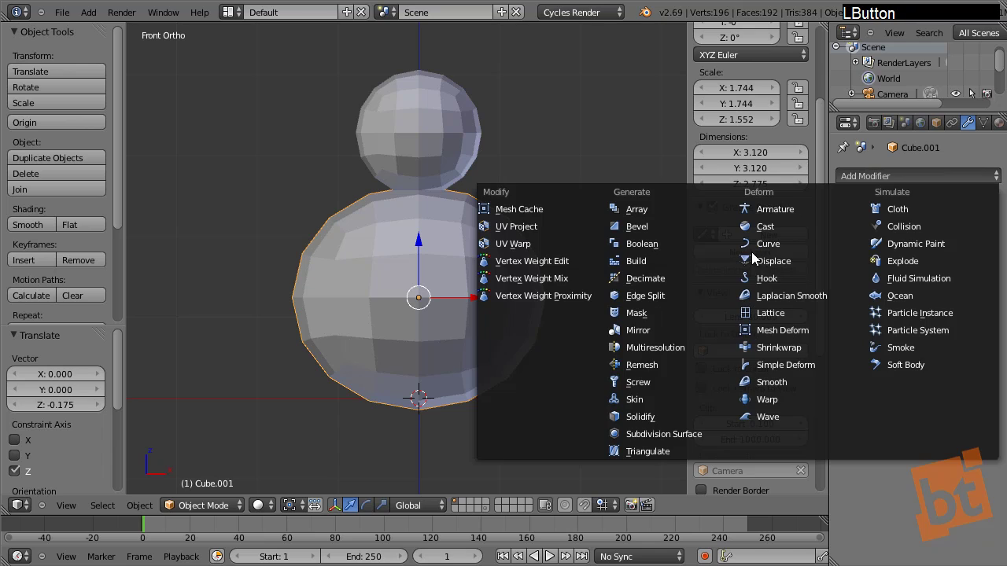
click(658, 434)
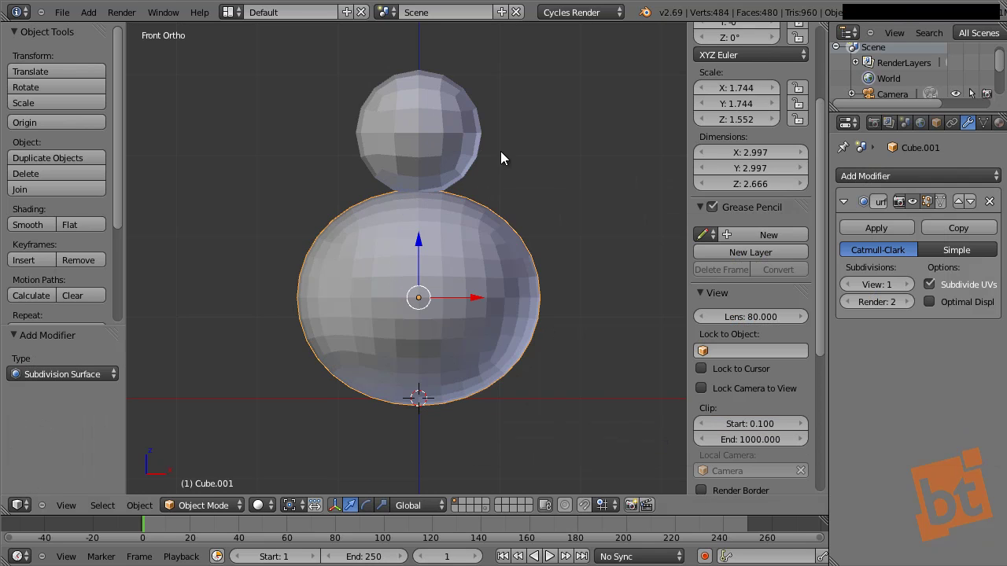
Step: Apply the lower sphere's Subdivision Surface modifier and check the resulting mesh in edit mode, returning to object mode
middle_drag(425, 227, 451, 242)
right_click(423, 137)
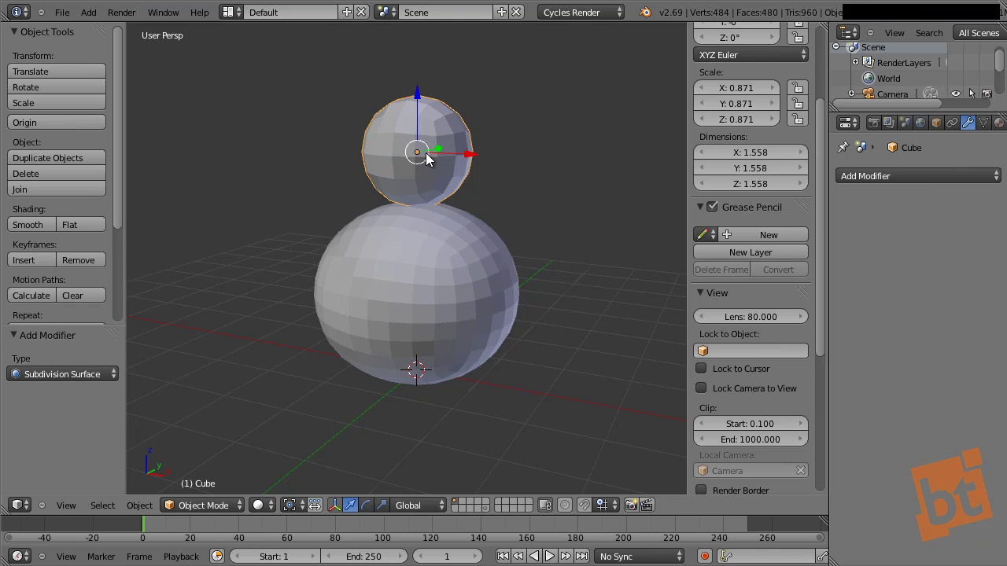
right_click(504, 249)
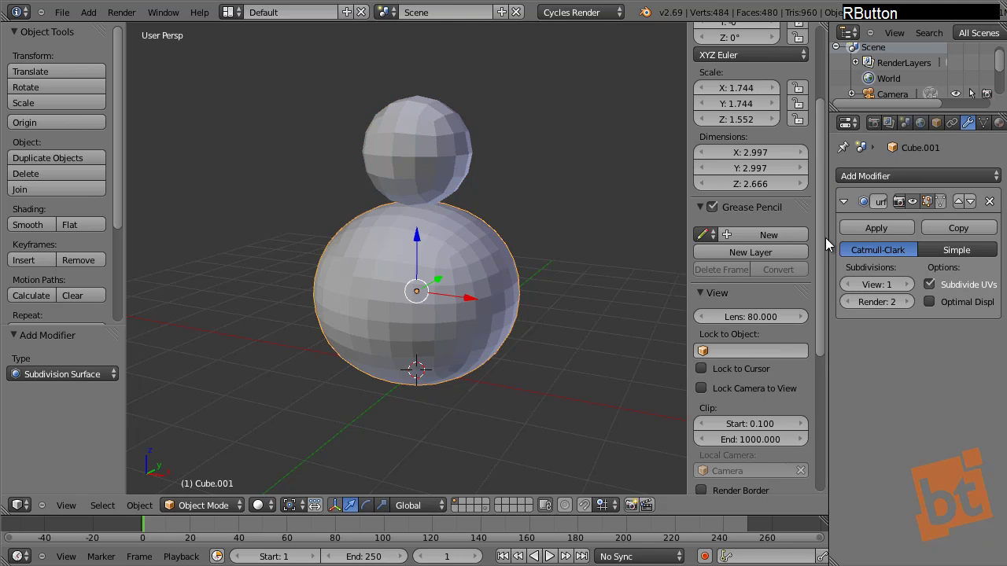
click(878, 228)
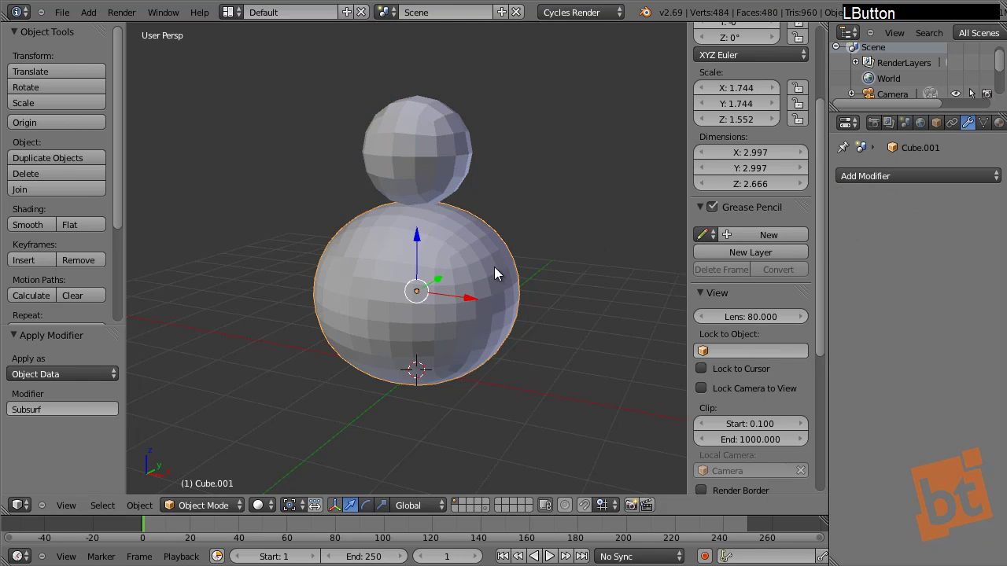
key(Tab)
shift+middle_drag(477, 367, 451, 355)
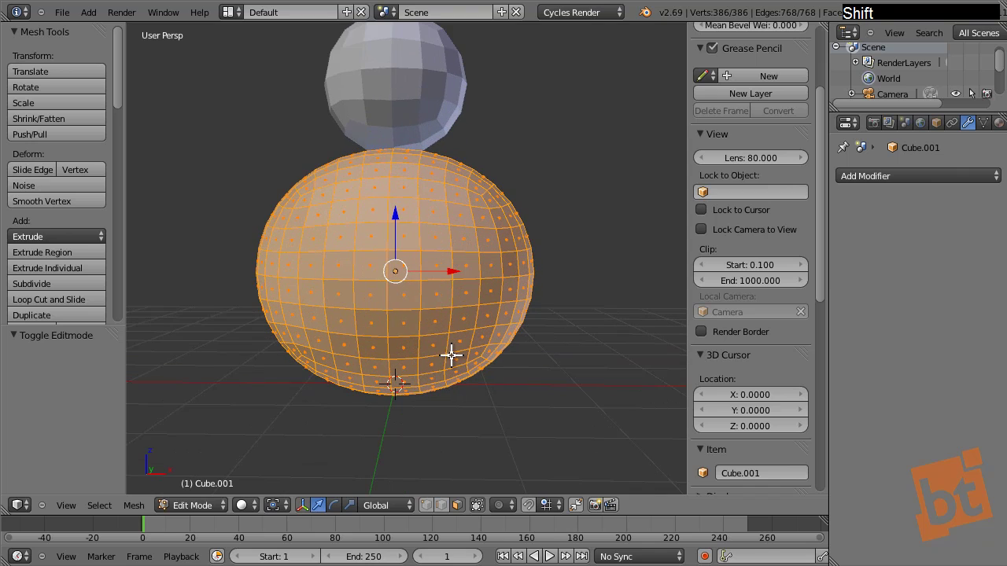
key(Tab)
shift+middle_drag(404, 383, 429, 354)
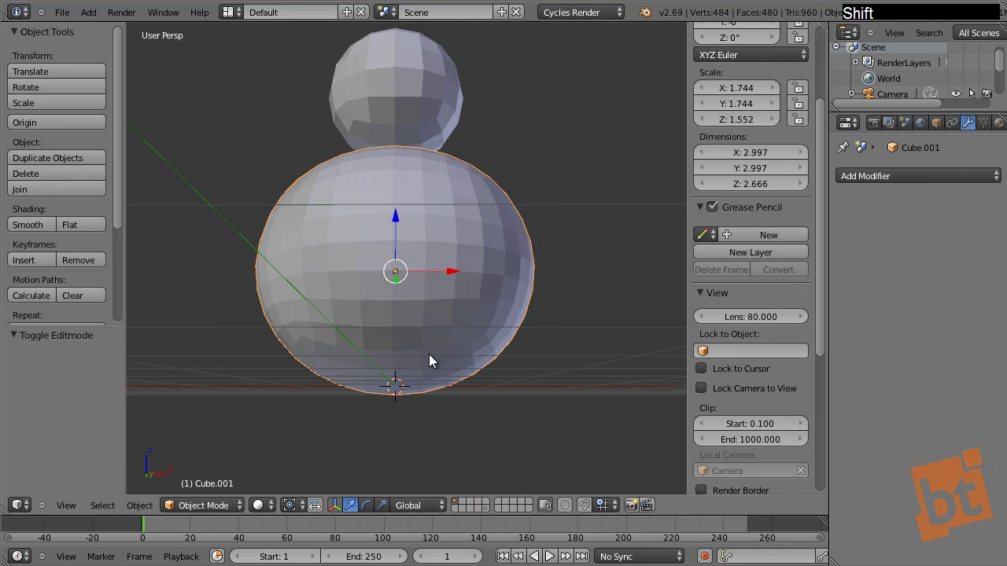
Step: Put the lower sphere into Sculpt Mode in front view and choose the Grab brush
key(KP_1)
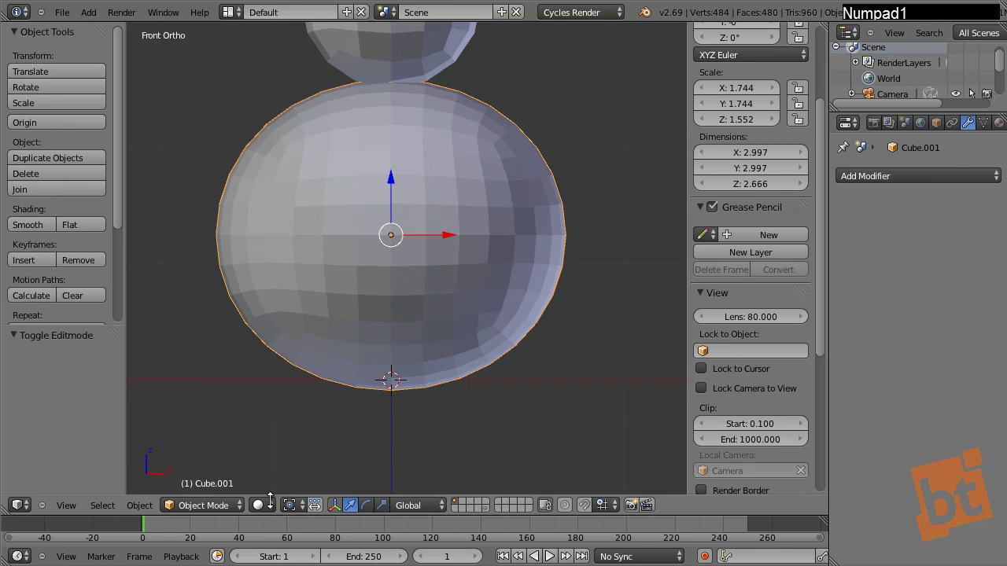
click(272, 504)
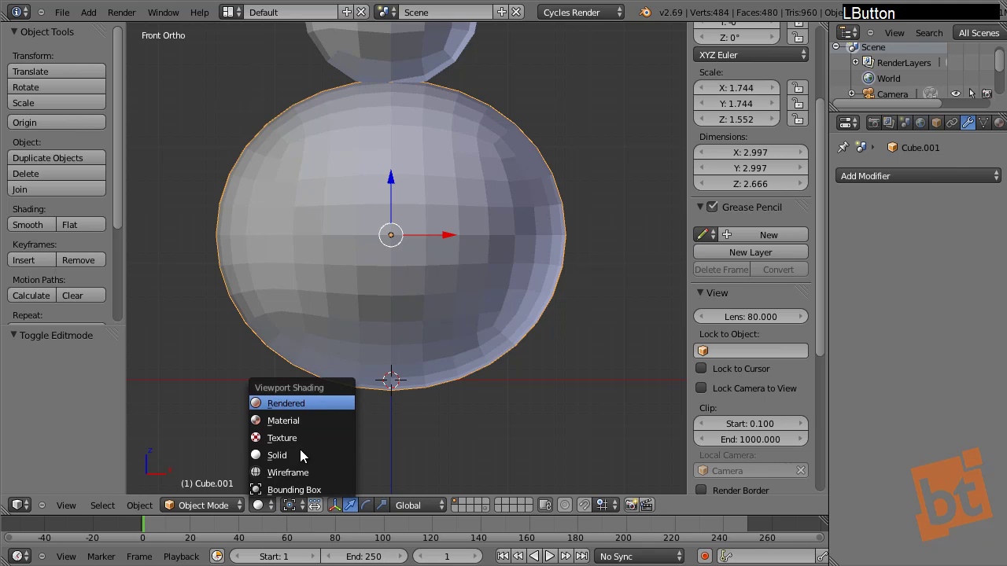
click(208, 505)
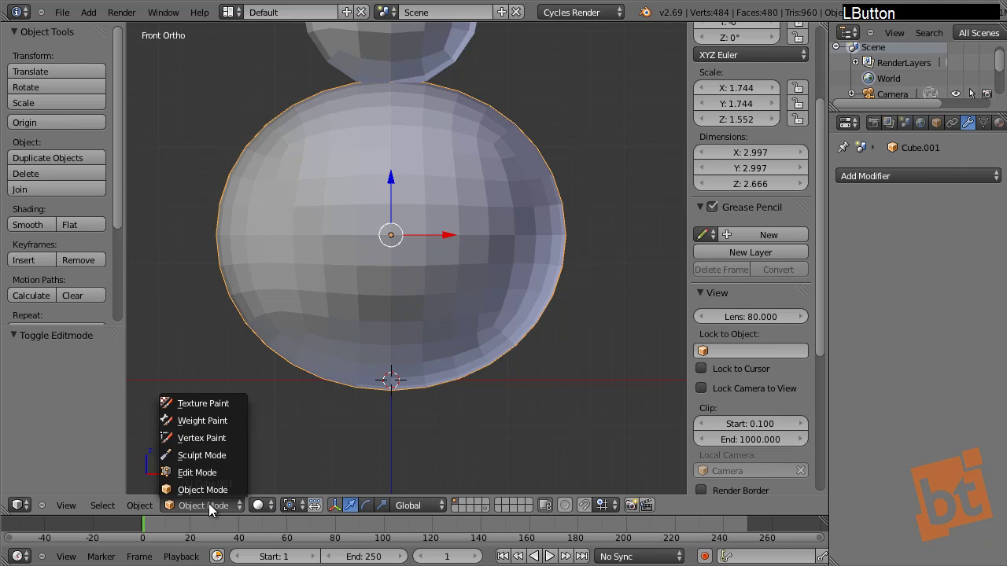
click(208, 455)
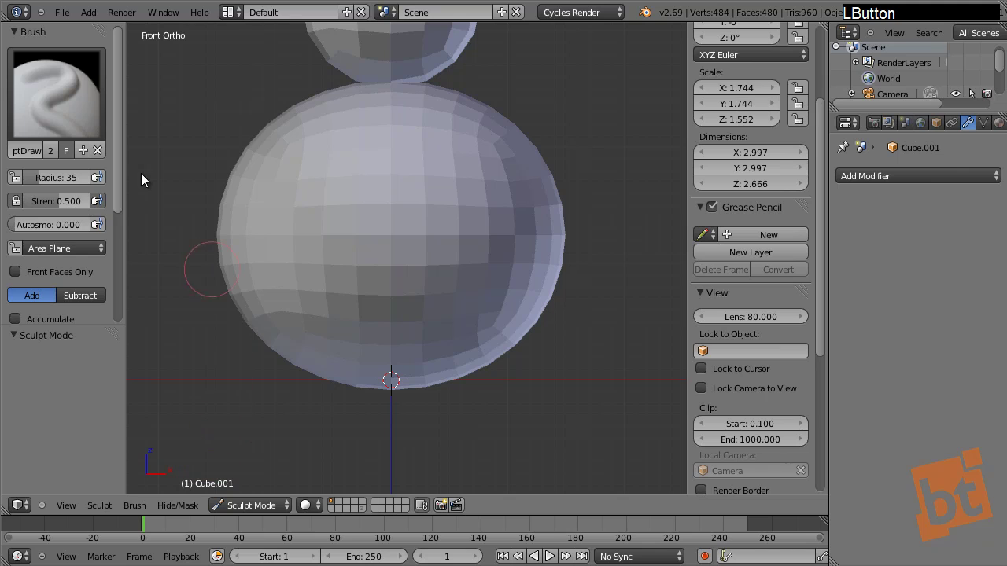
click(57, 96)
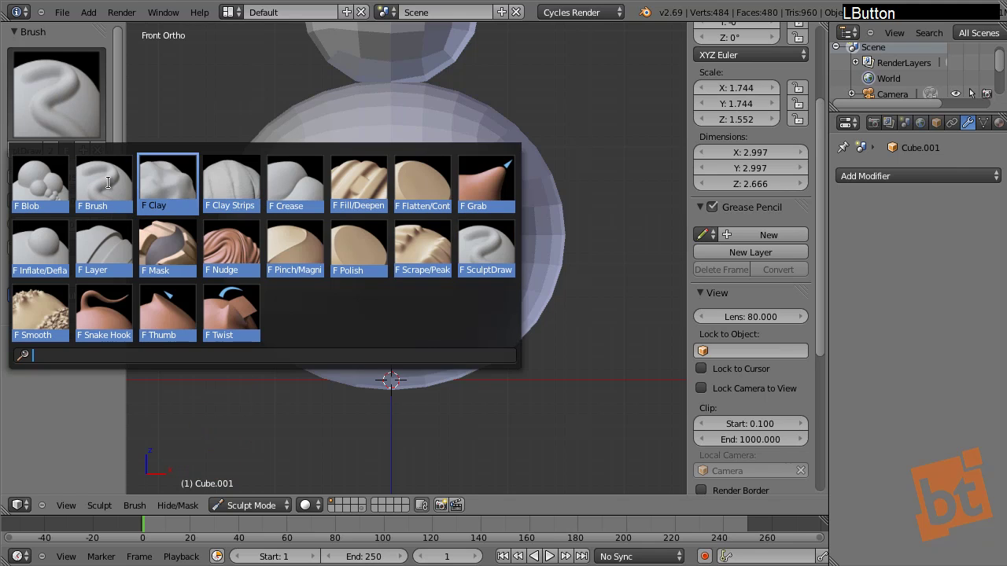
click(483, 189)
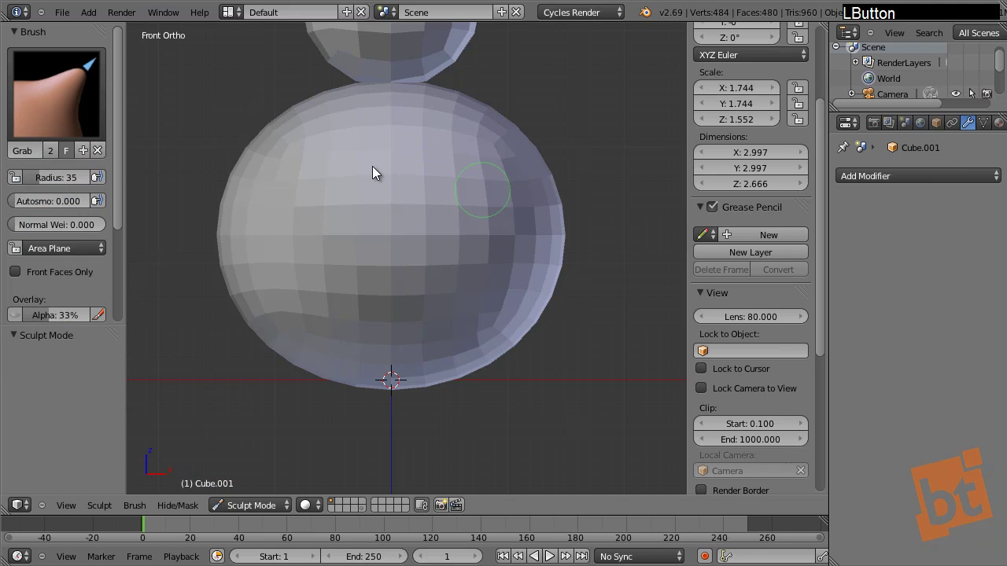
Step: Set the Grab brush radius to 86, adjust its strength and nudge the lower sphere's +X side
key(f)
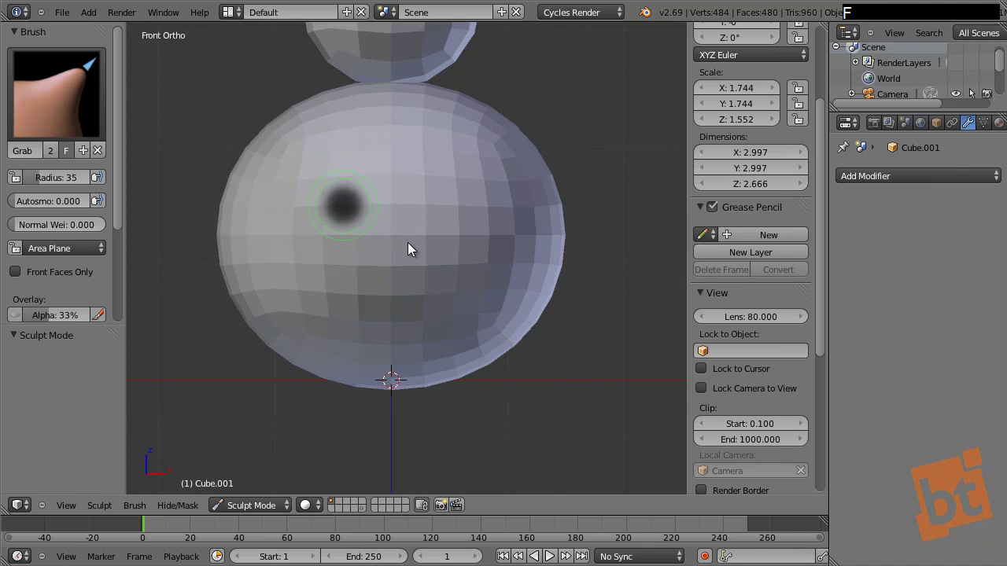
click(400, 246)
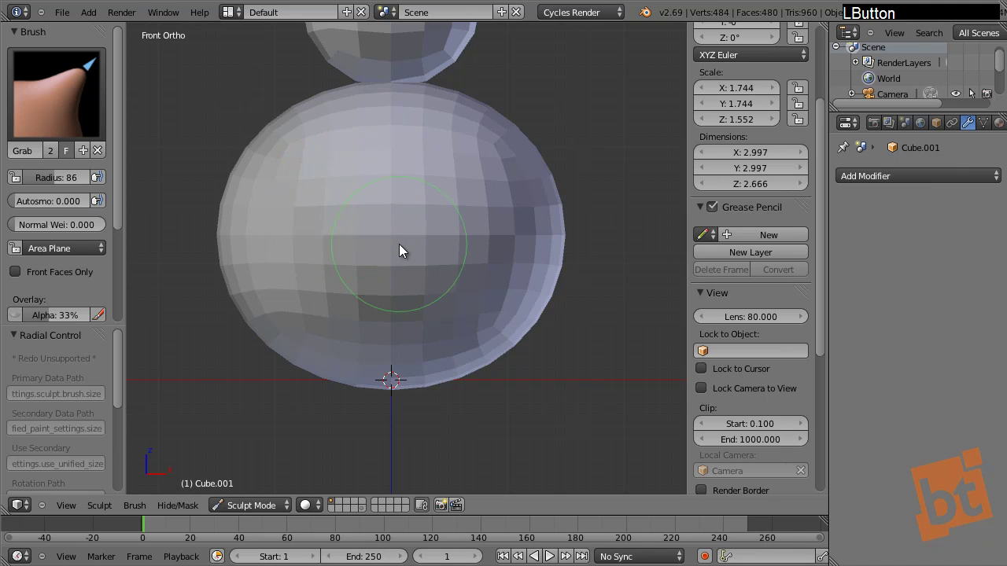
key(shift+f)
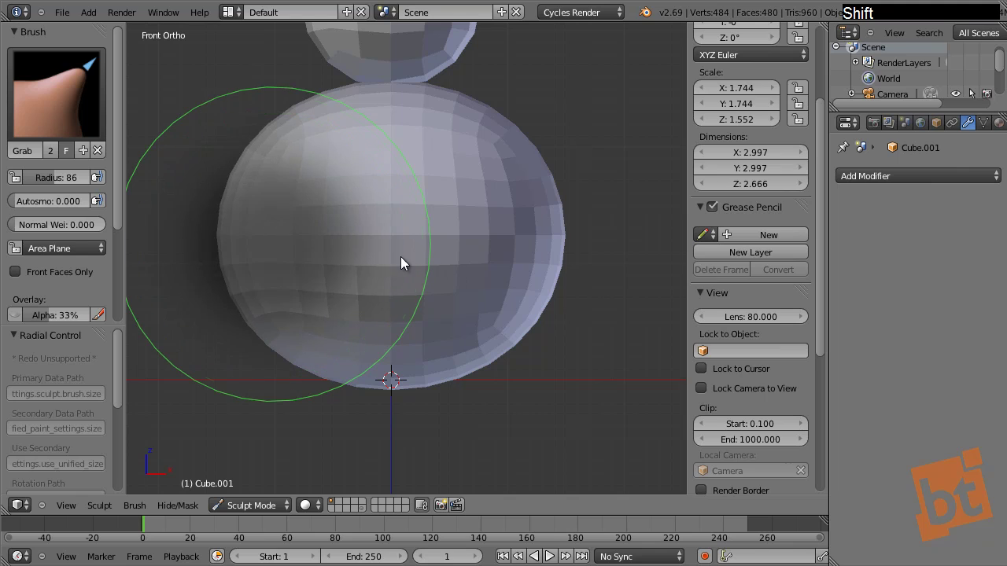
click(320, 263)
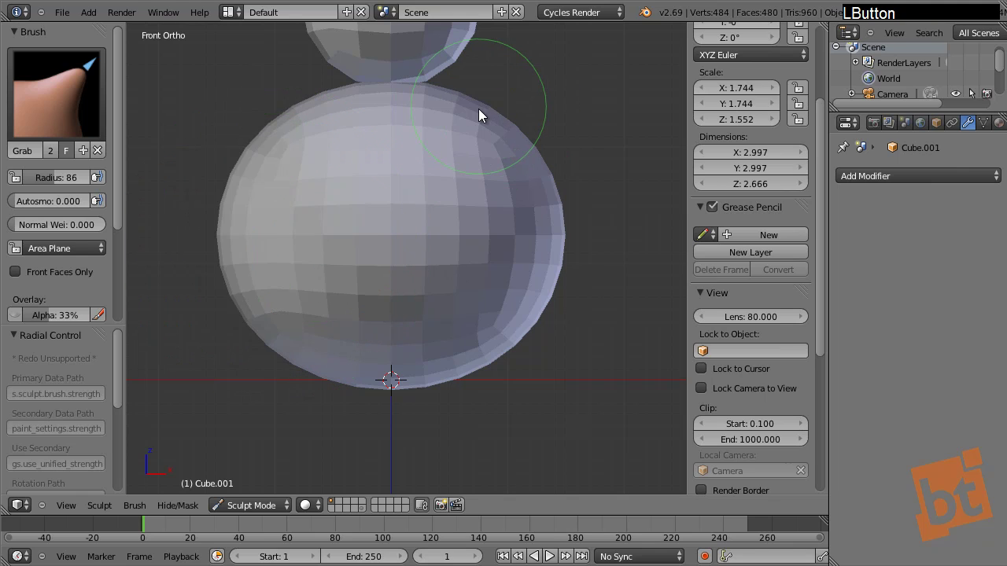
drag(558, 230, 599, 250)
Step: Set the Grab brush radius to 159 and reshape the lower sphere's underside with Grab strokes in front view
key(f)
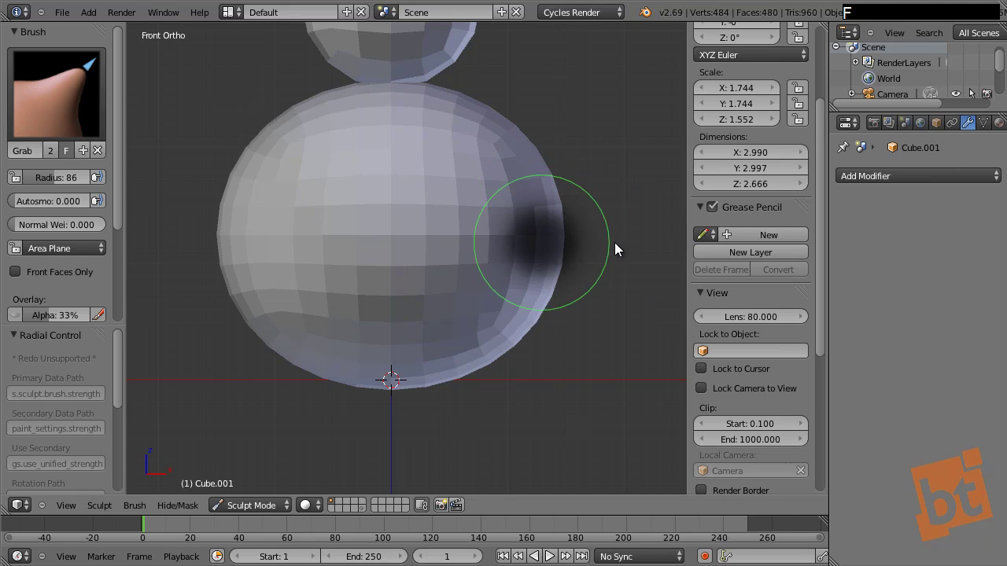
click(666, 242)
drag(492, 372, 472, 376)
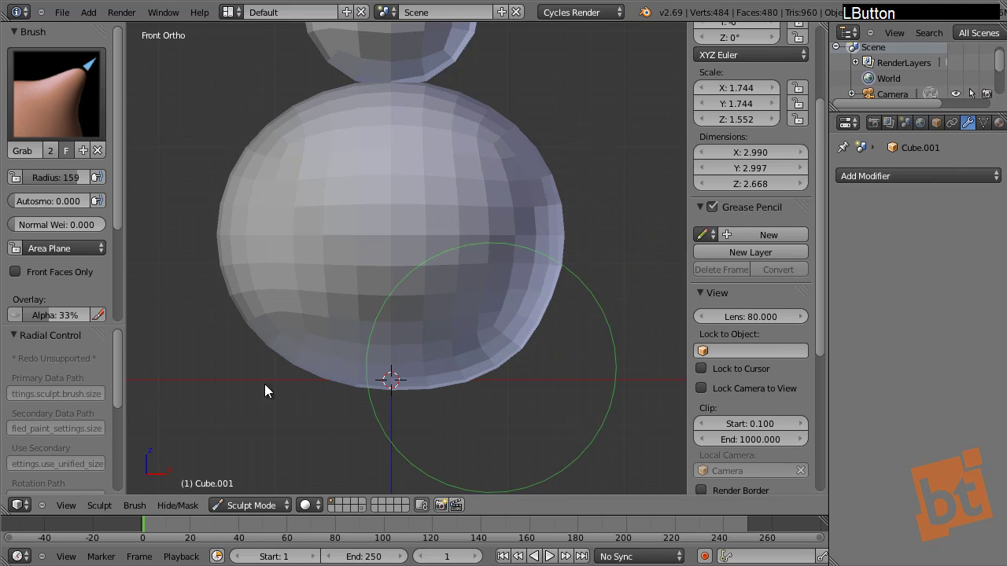
mouse_move(299, 382)
mouse_down()
mouse_move(377, 354)
mouse_move(328, 344)
mouse_move(470, 353)
mouse_up()
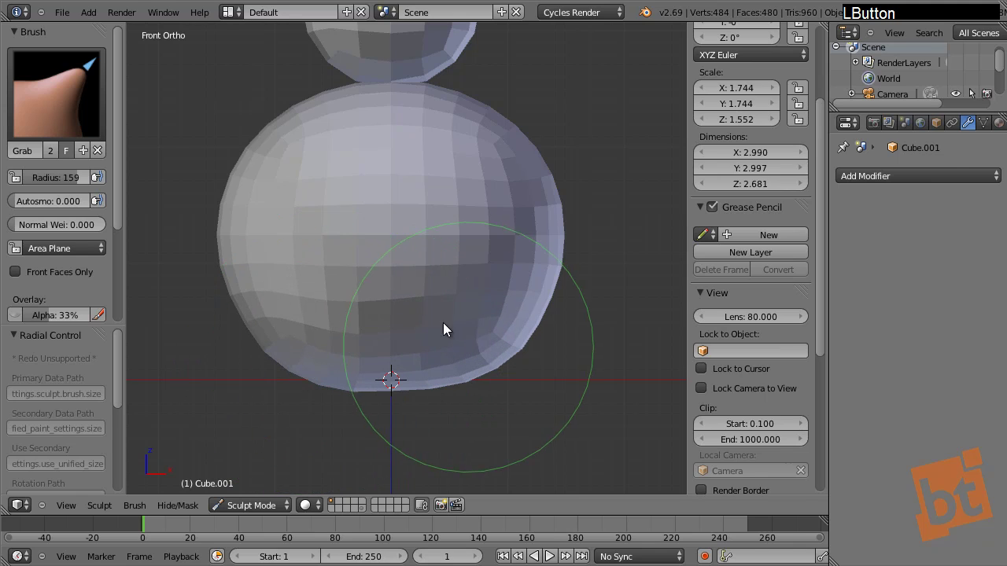
Step: Push in the lower sphere's upper -X shoulder and shift the surface across its top and front face
mouse_move(296, 125)
mouse_down()
mouse_move(314, 112)
mouse_move(244, 197)
mouse_move(230, 237)
mouse_up()
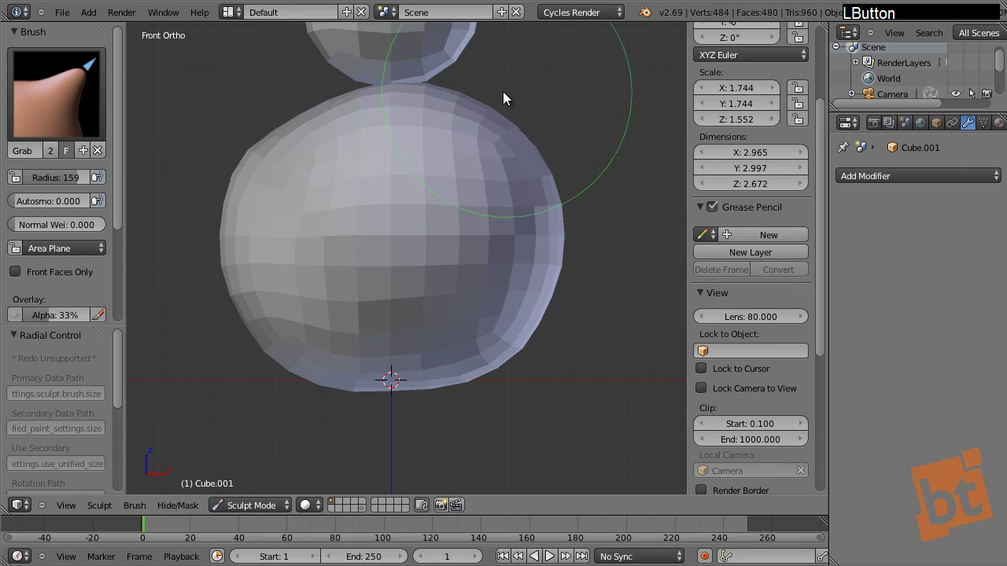
drag(503, 97, 474, 103)
drag(441, 189, 441, 179)
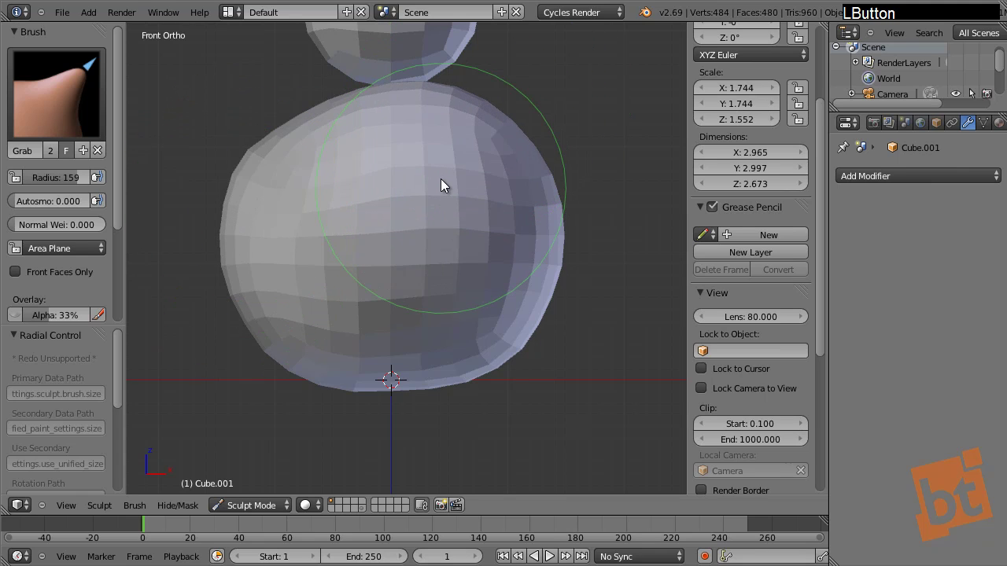
drag(344, 212, 343, 205)
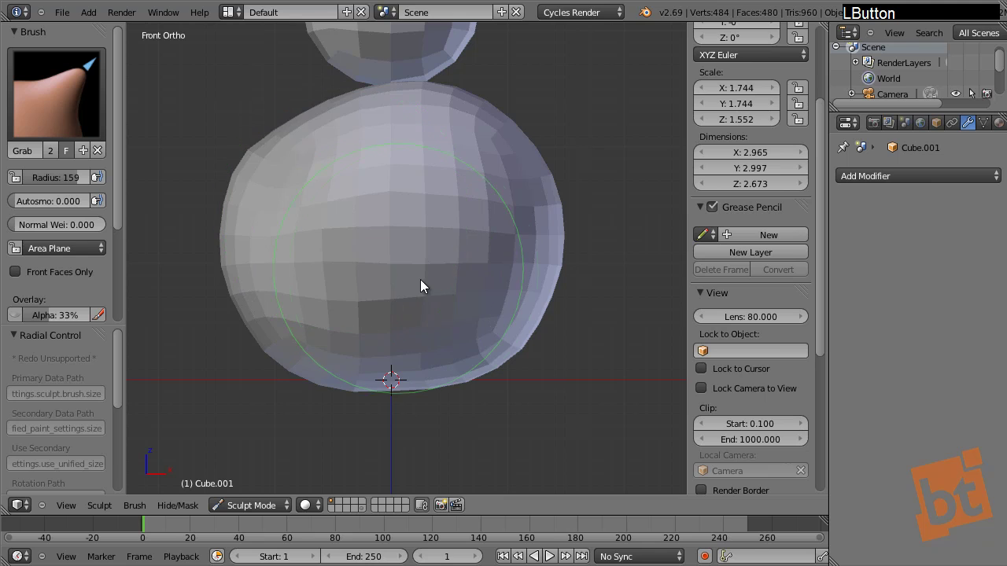
Step: Viewed from the +X side, reshape the lower sphere's upper shoulders and +Y side with Grab strokes
shift+middle_drag(453, 273, 416, 185)
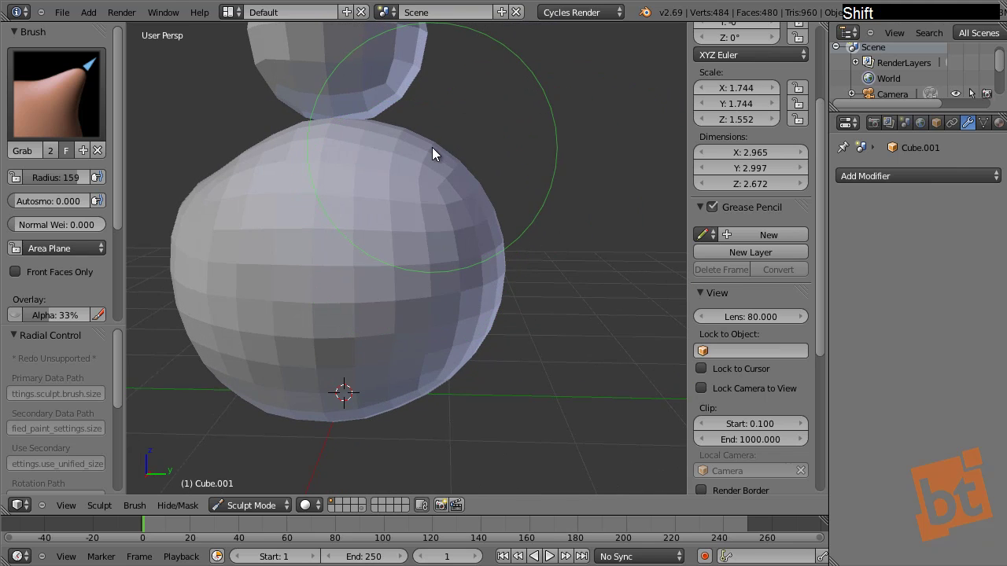
drag(430, 151, 431, 139)
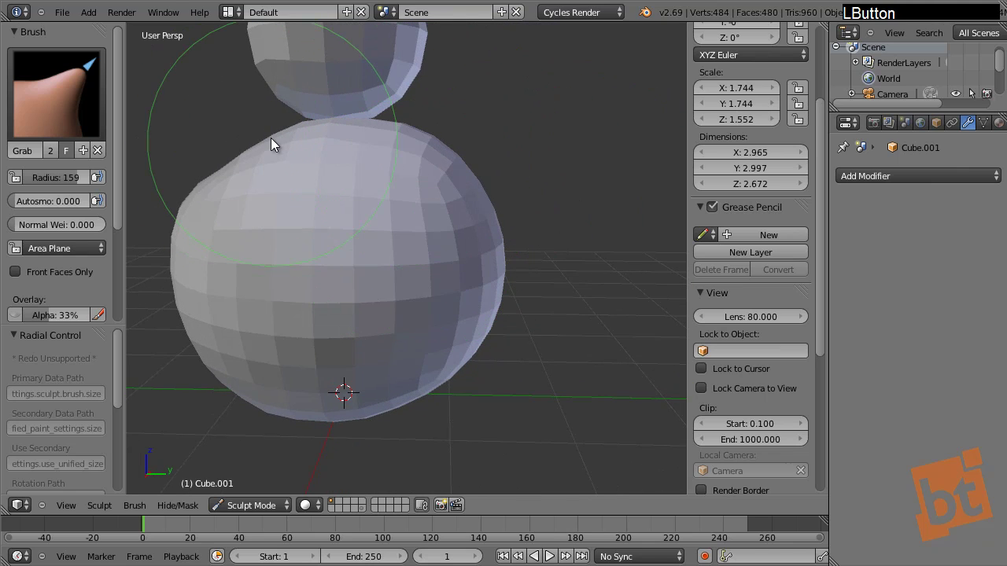
drag(271, 138, 270, 134)
drag(490, 230, 488, 236)
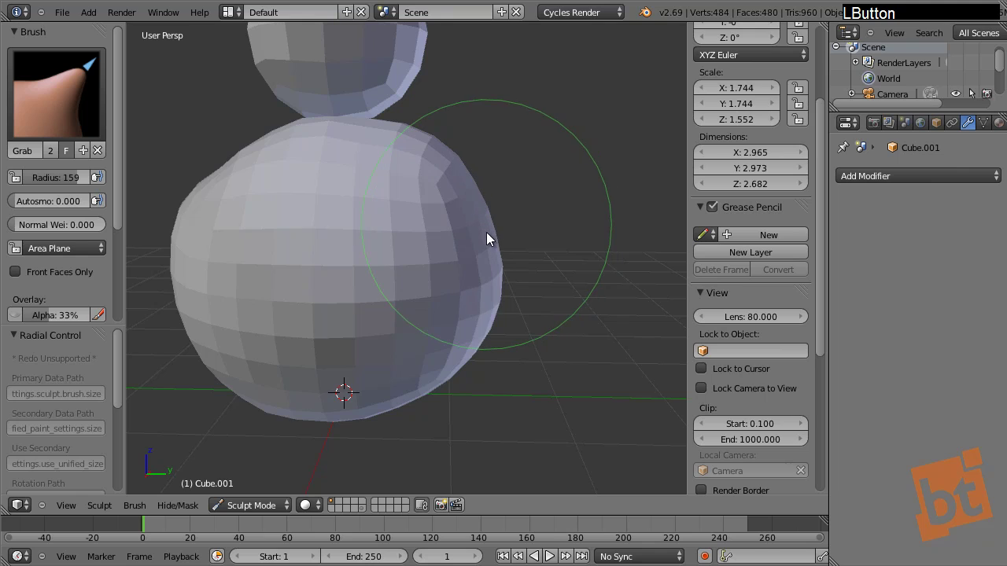
mouse_move(488, 236)
shift+middle_down()
mouse_move(510, 294)
mouse_move(490, 338)
shift+middle_up()
drag(490, 337, 484, 334)
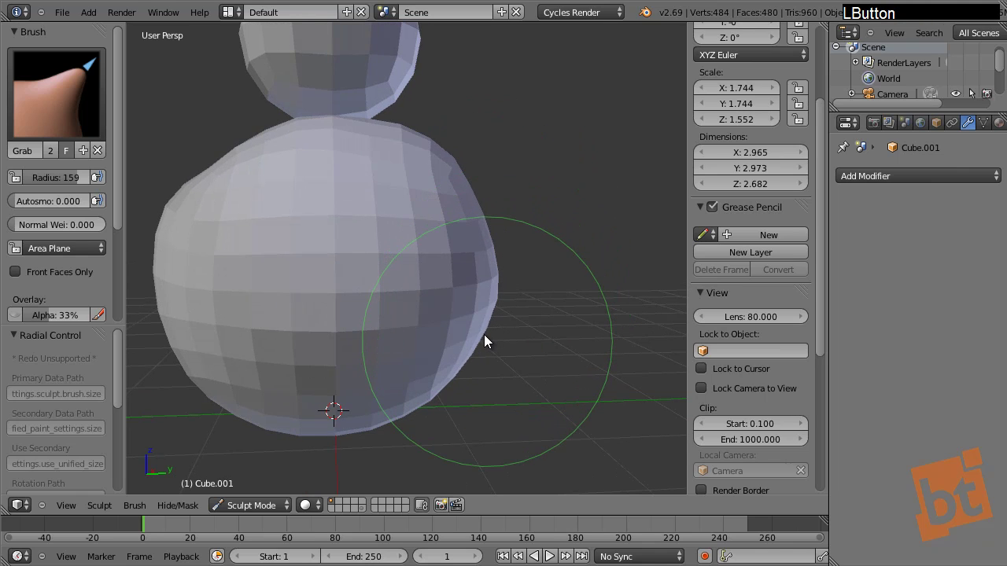
drag(414, 265, 409, 265)
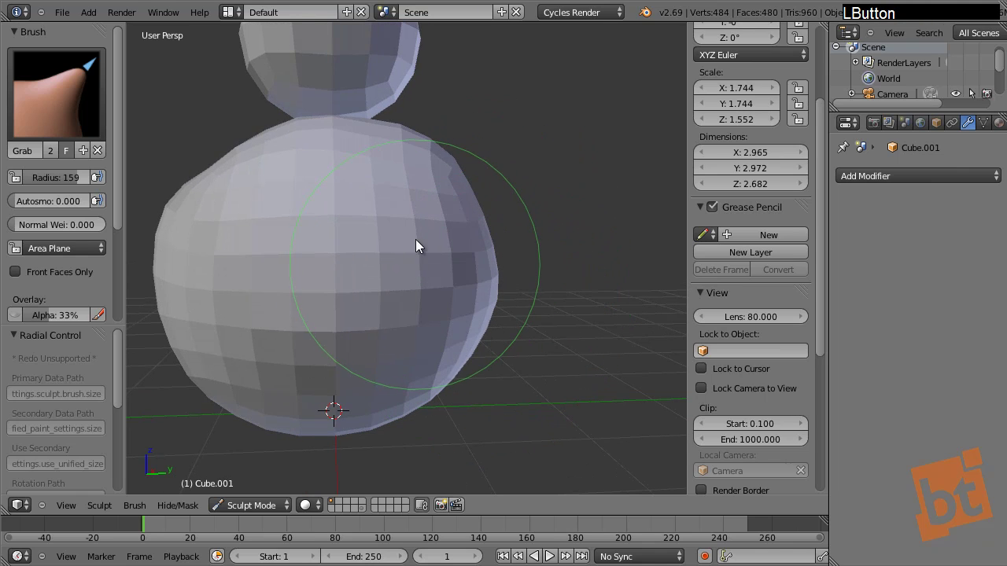
drag(424, 156, 416, 159)
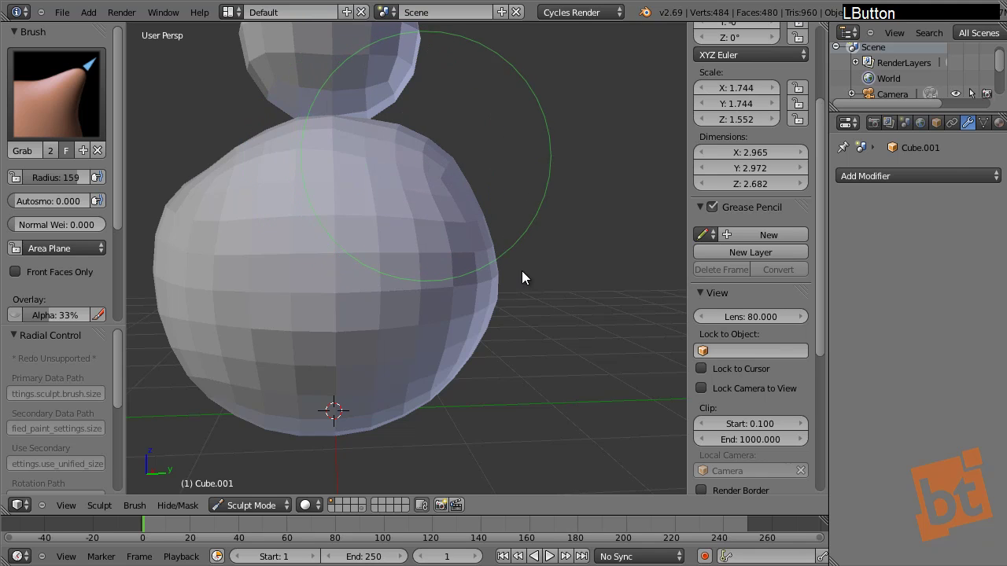
Step: Viewed from behind, push in the lower sphere's -X side with the Grab brush
mouse_move(521, 274)
middle_down()
mouse_move(370, 292)
mouse_move(449, 254)
middle_up()
click(556, 210)
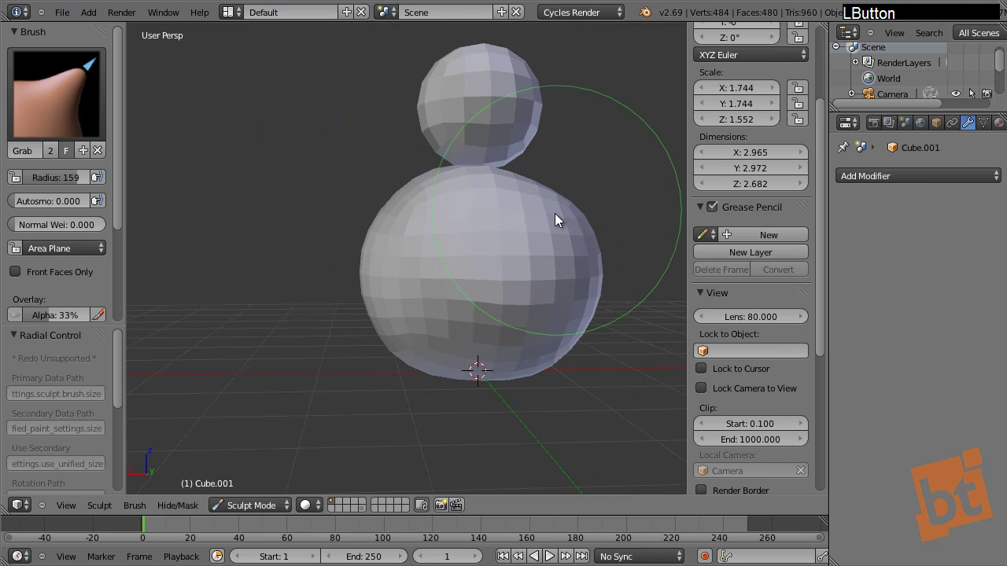
shift+middle_drag(575, 262, 579, 235)
drag(612, 222, 602, 223)
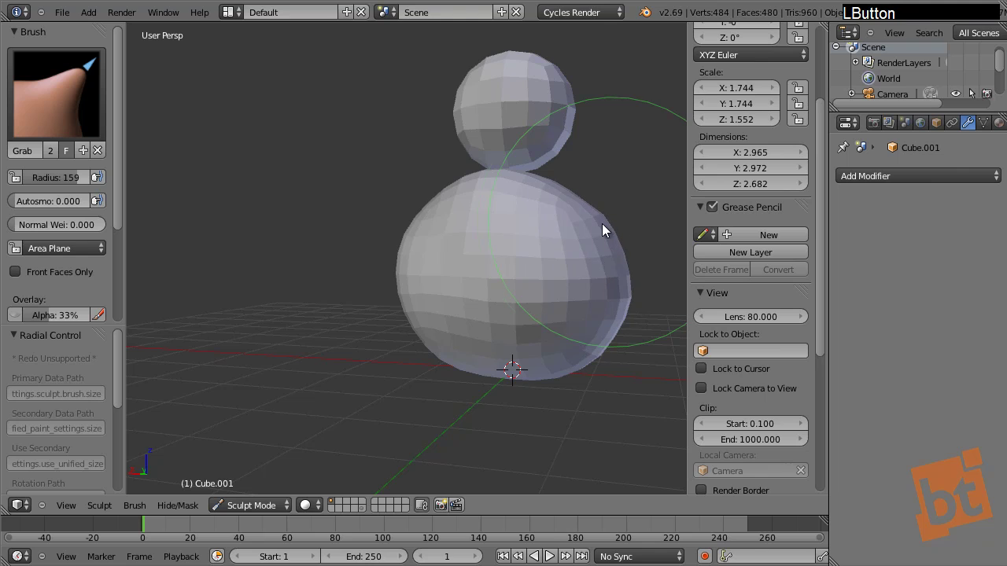
shift+middle_drag(602, 224, 561, 300)
drag(613, 299, 598, 295)
mouse_move(598, 295)
shift+middle_down()
mouse_move(562, 329)
mouse_move(563, 283)
mouse_move(637, 273)
mouse_move(546, 340)
mouse_move(630, 344)
mouse_move(524, 376)
mouse_move(443, 247)
shift+middle_up()
click(553, 350)
Step: Leave sculpting on the lower sphere, select the upper sphere in Object Mode and put it into Sculpt Mode
click(437, 195)
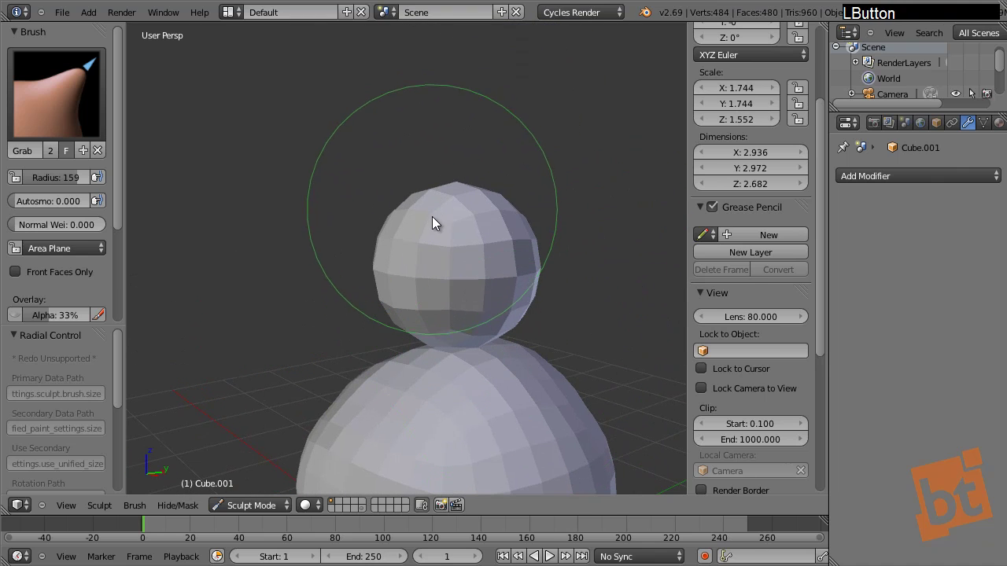
key(Tab)
key(Tab)
key(ctrl+Tab)
click(206, 506)
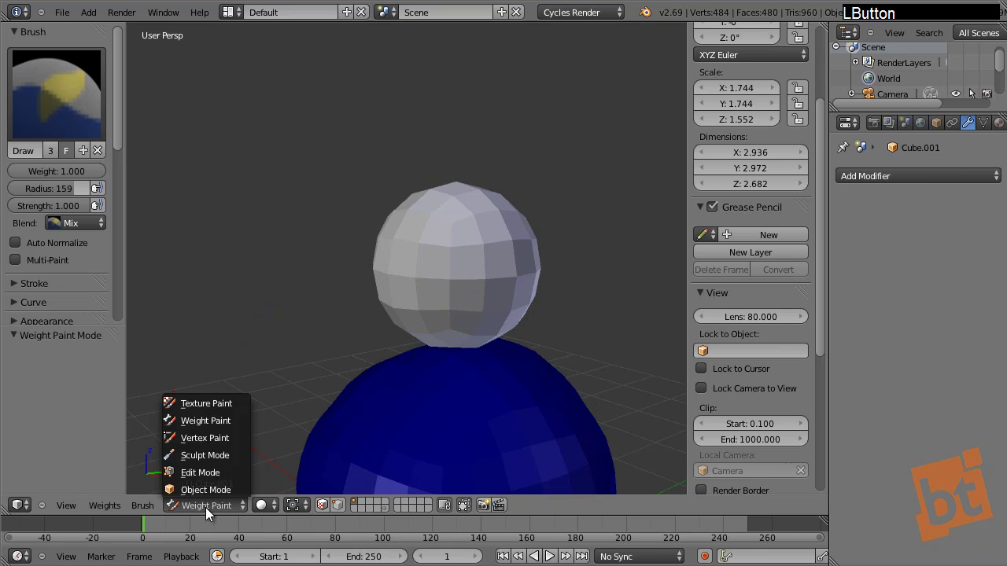
click(207, 490)
right_click(427, 300)
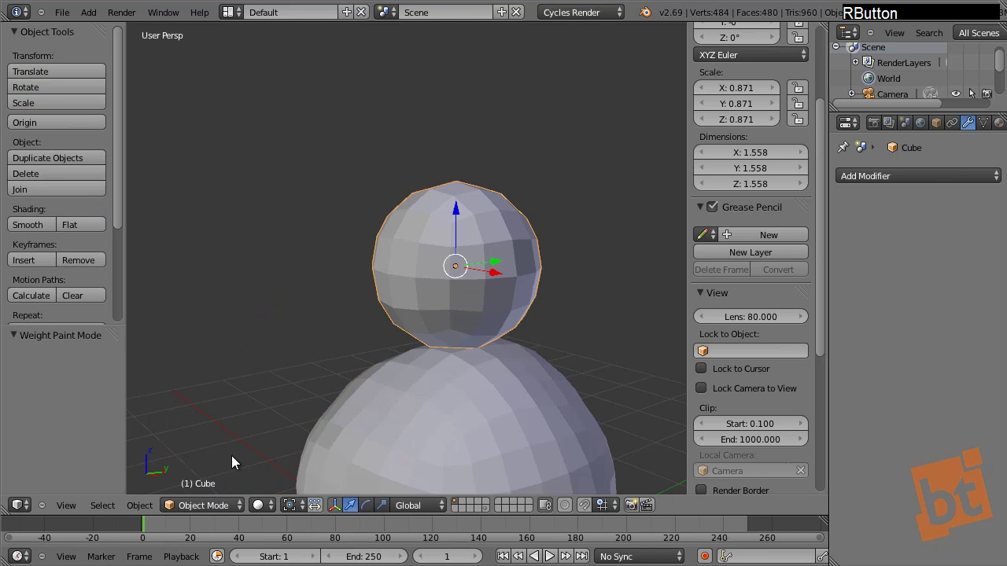
click(200, 508)
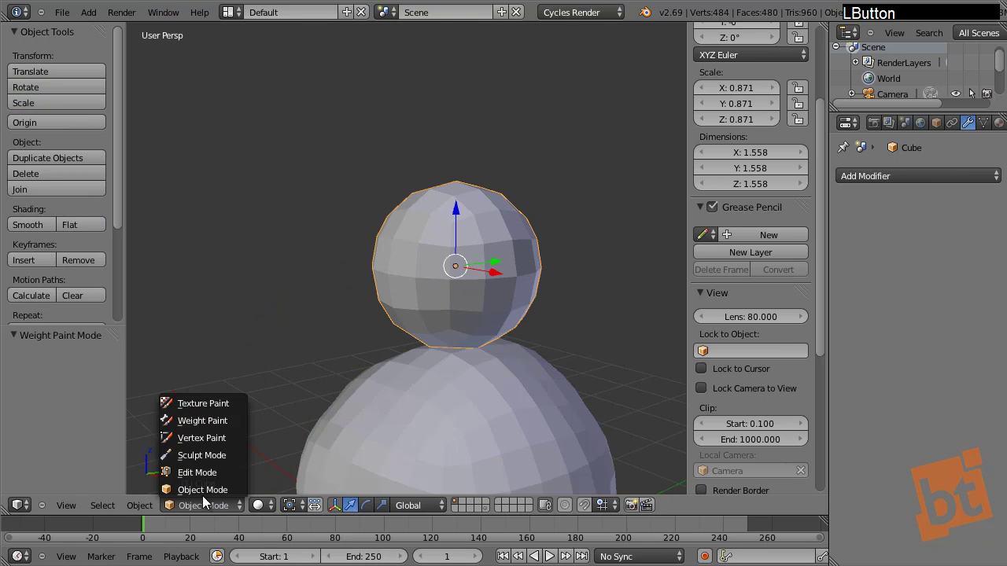
click(201, 455)
key(ctrl+z)
key(ctrl+z)
key(ctrl+shift+z)
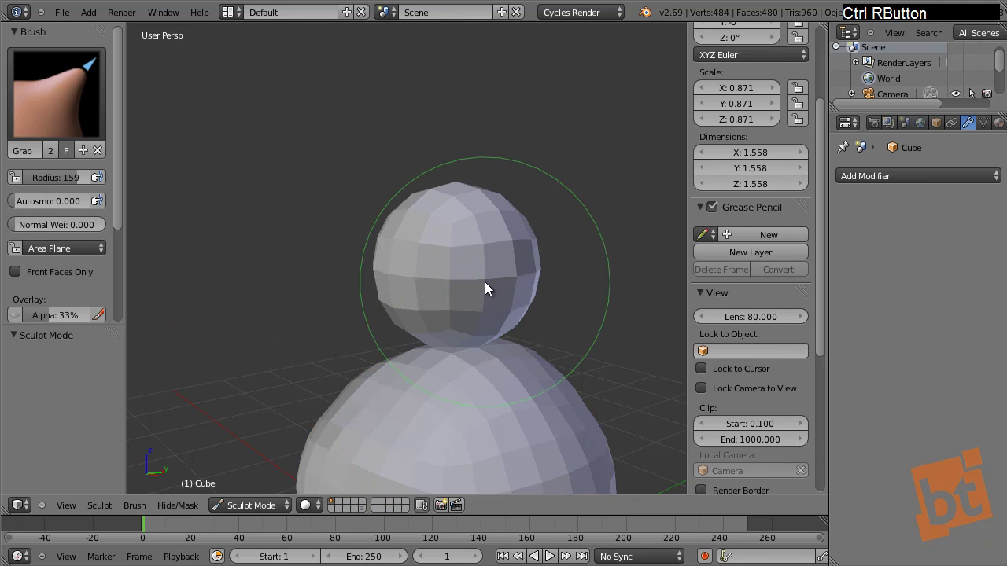
key(ctrl+z)
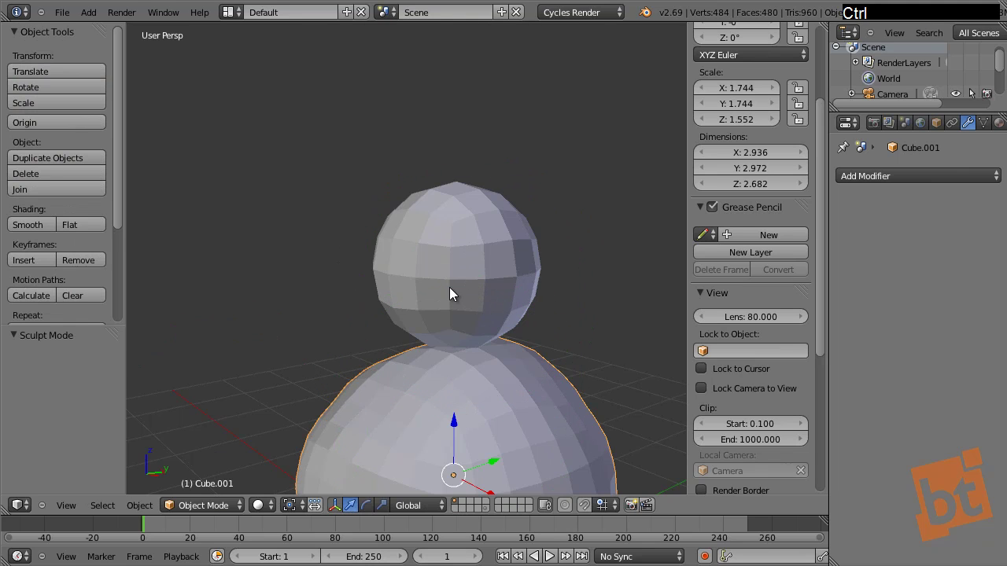
key(ctrl+shift+z)
key(ctrl+z)
key(ctrl+shift+z)
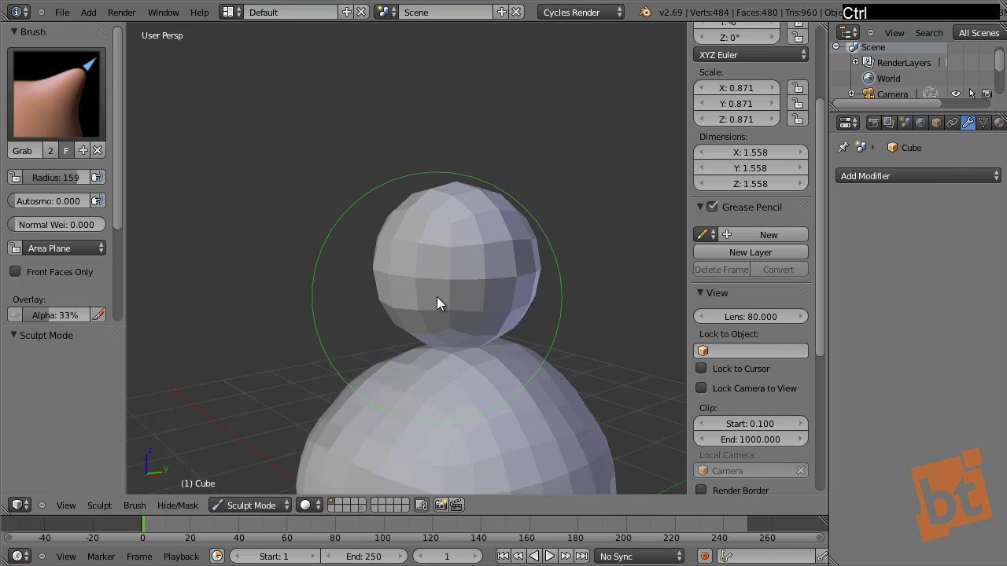
Step: Deform the upper sphere with the Grab brush, reducing the brush radius to 95 for further strokes around it
mouse_move(404, 216)
mouse_down()
mouse_move(510, 227)
mouse_move(389, 314)
mouse_move(526, 300)
mouse_move(517, 302)
mouse_up()
key(f)
click(470, 300)
mouse_move(520, 300)
shift+middle_down()
mouse_move(439, 332)
mouse_move(441, 276)
shift+middle_up()
drag(409, 350, 516, 348)
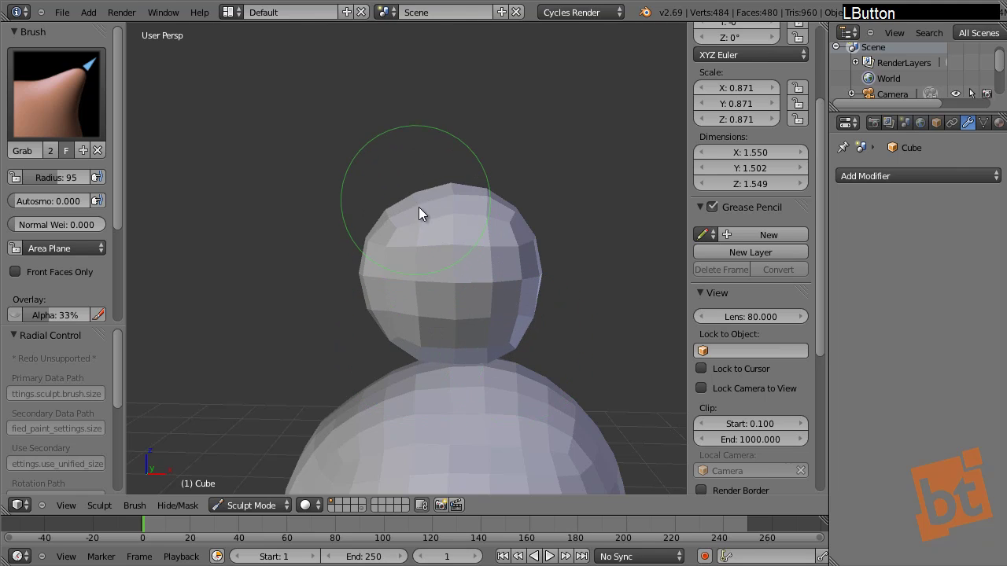
Step: Set the Grab brush radius to 128 and flatten the top of the upper sphere
key(f)
click(493, 202)
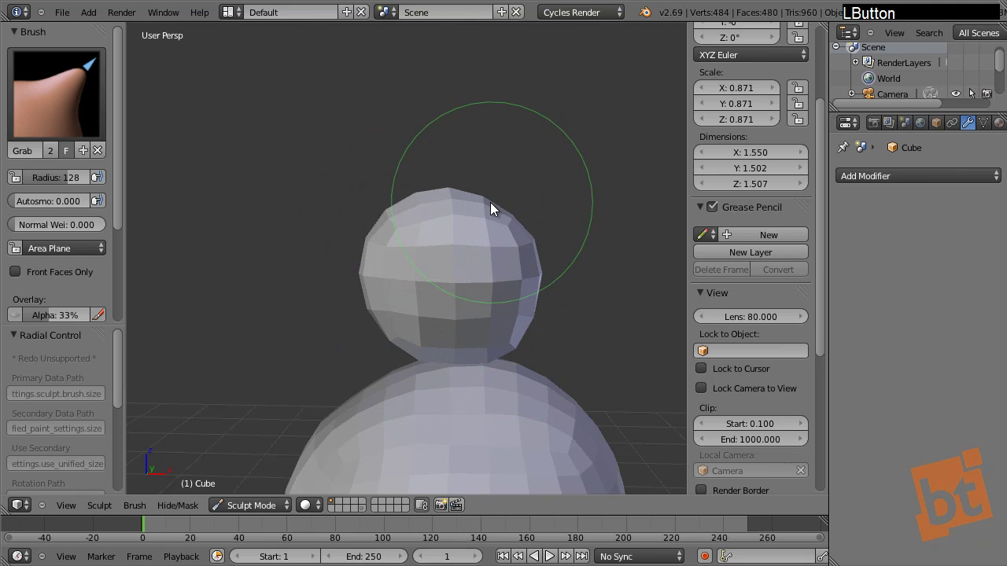
mouse_move(490, 202)
mouse_down()
mouse_move(364, 268)
mouse_move(423, 269)
mouse_move(426, 287)
mouse_move(506, 273)
mouse_move(483, 312)
mouse_up()
Step: Reshape the upper sphere irregularly from several other sides with Grab strokes along its outline
mouse_move(472, 327)
shift+middle_down()
mouse_move(409, 382)
mouse_move(543, 370)
shift+middle_up()
mouse_move(316, 275)
mouse_down()
mouse_move(339, 219)
mouse_move(377, 190)
mouse_move(408, 186)
mouse_up()
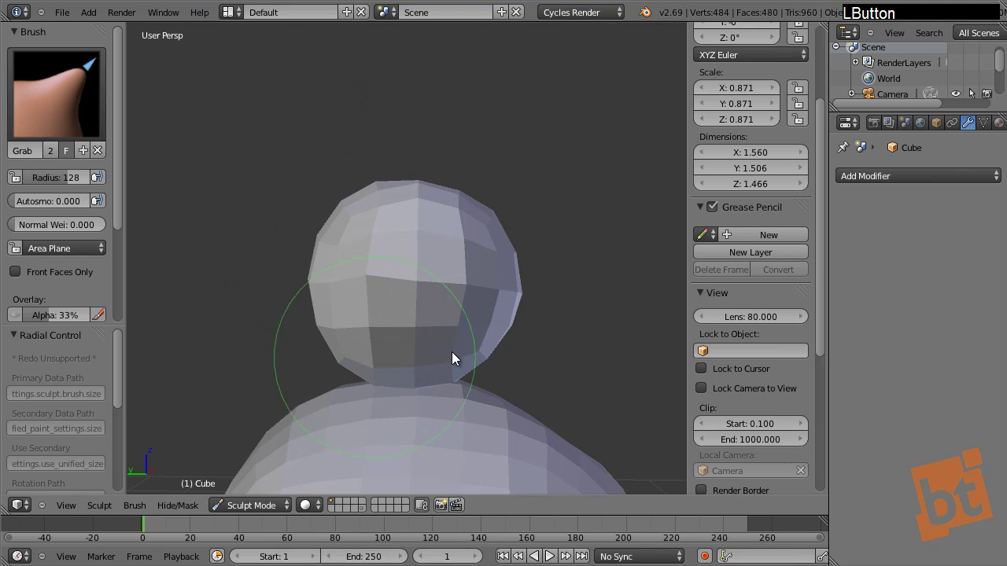
mouse_move(450, 340)
shift+middle_down()
mouse_move(462, 415)
mouse_move(543, 382)
mouse_move(512, 344)
mouse_move(530, 338)
shift+middle_up()
drag(530, 337, 535, 336)
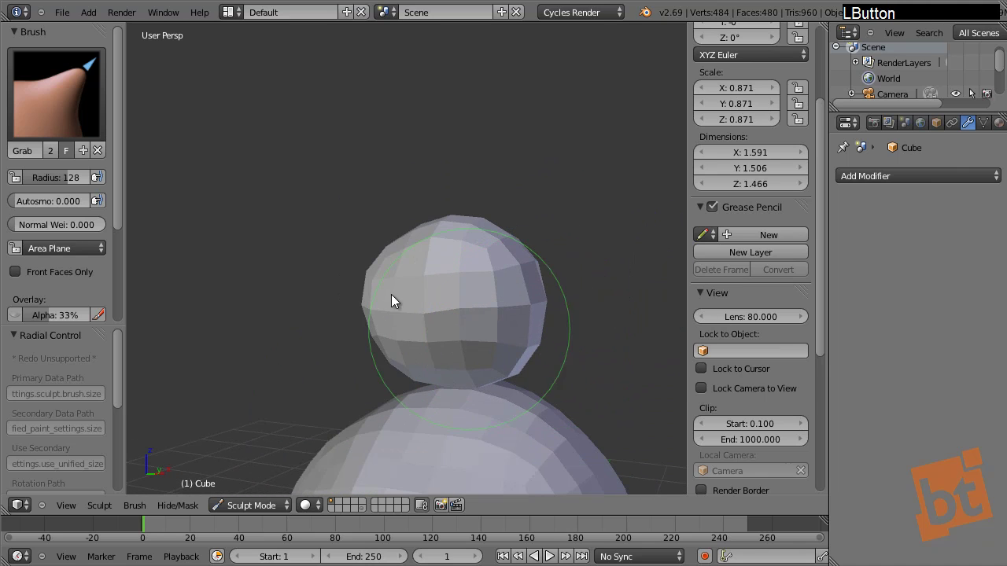
mouse_move(580, 325)
shift+middle_down()
mouse_move(473, 329)
mouse_move(409, 349)
shift+middle_up()
drag(407, 349, 404, 351)
shift+middle_drag(404, 344, 432, 377)
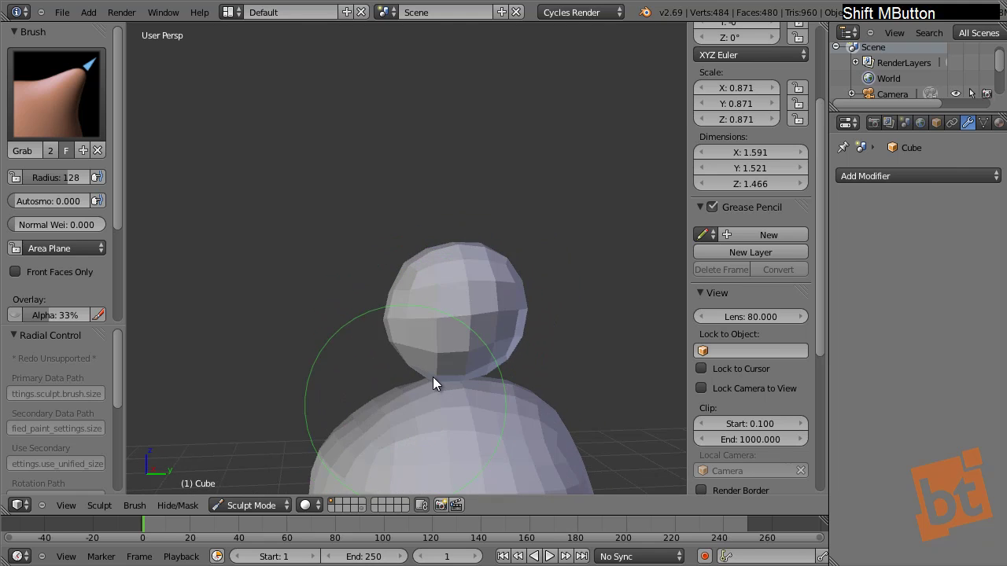
Step: Return to Object Mode, select the lower sphere and put it back into Sculpt Mode
scroll(440, 393, down, 3)
shift+middle_drag(451, 411, 388, 344)
scroll(386, 343, up, 3)
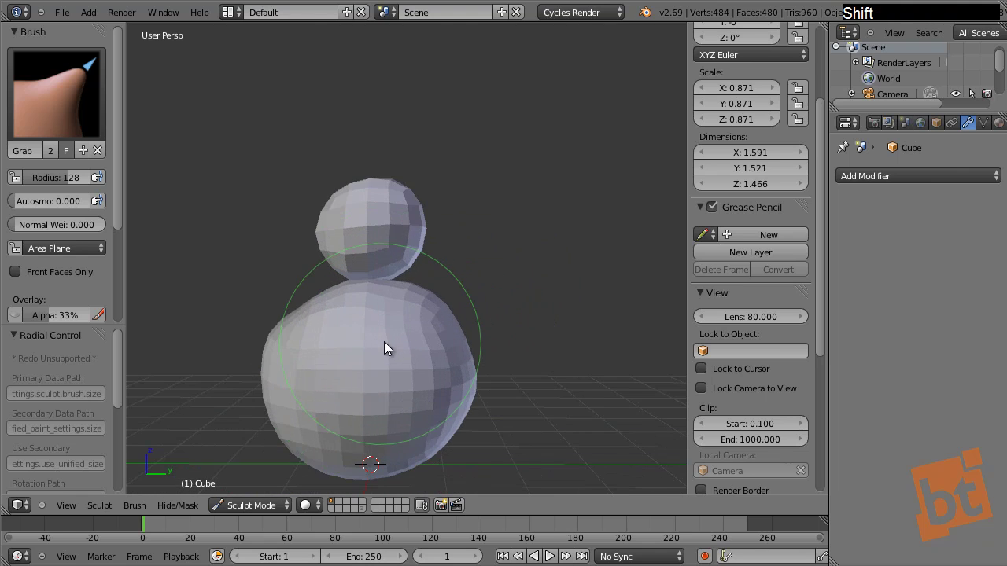
click(247, 503)
click(252, 484)
right_click(396, 379)
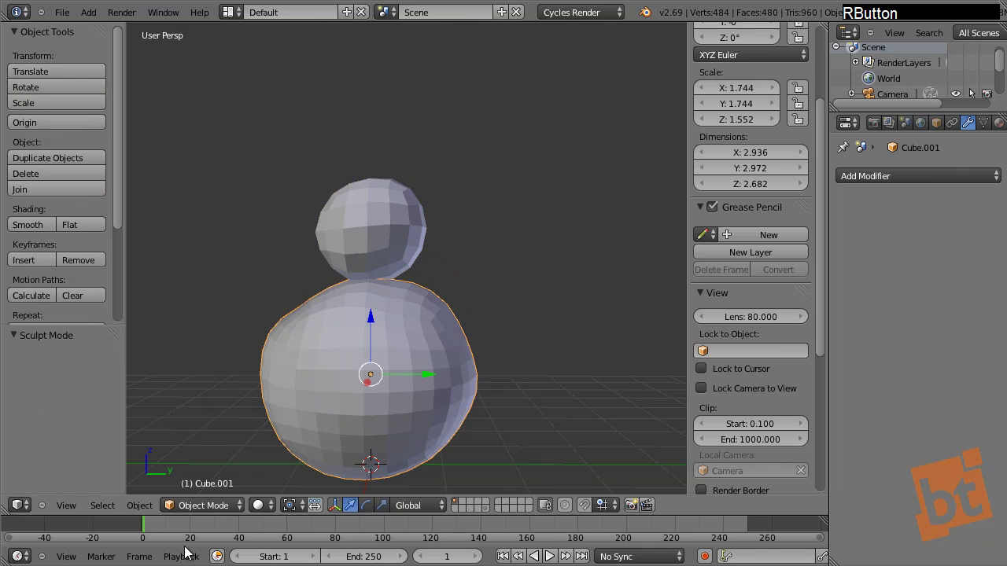
click(204, 505)
click(196, 452)
Step: Pull in the lower sphere's -Y shoulder and its +Y, +X and -X sides with the Grab brush at radius 128
mouse_move(287, 329)
mouse_down()
mouse_move(296, 336)
mouse_move(259, 339)
mouse_move(278, 347)
mouse_move(315, 321)
mouse_up()
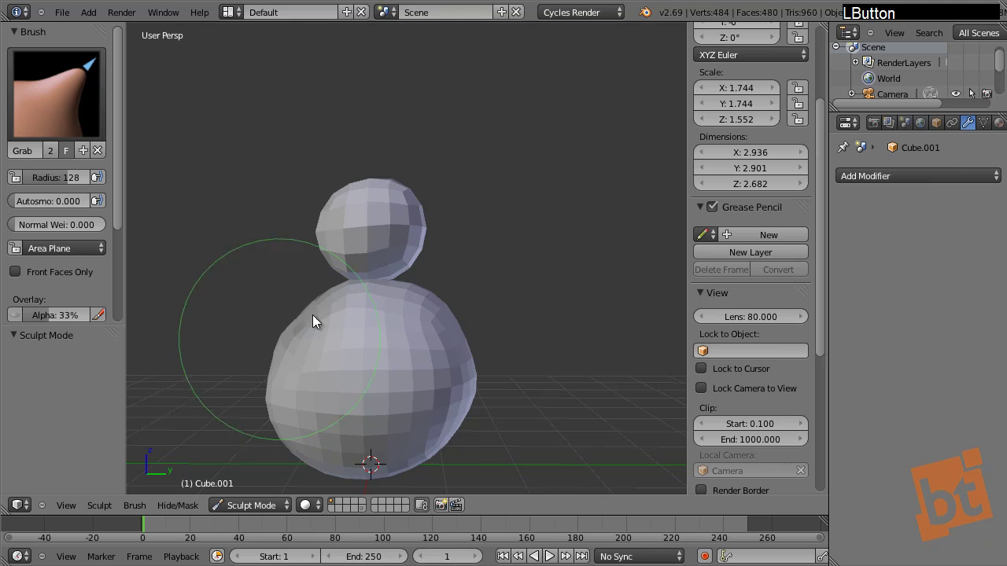
mouse_move(479, 377)
mouse_down()
mouse_move(470, 405)
mouse_move(447, 404)
mouse_move(467, 390)
mouse_move(426, 458)
mouse_move(396, 464)
mouse_up()
mouse_move(396, 464)
shift+middle_down()
mouse_move(410, 433)
mouse_move(461, 399)
shift+middle_up()
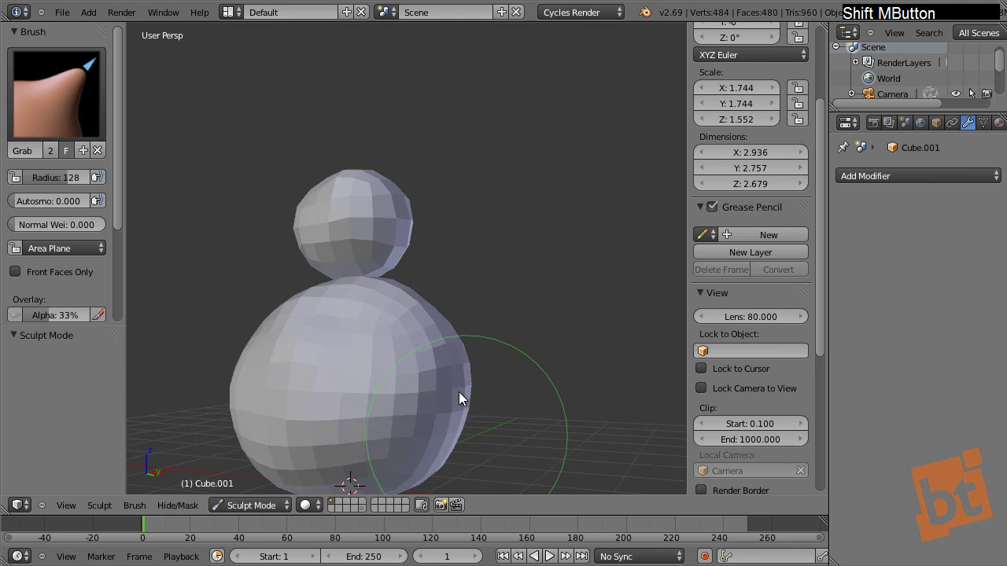
drag(461, 400, 443, 344)
mouse_move(449, 344)
shift+middle_down()
mouse_move(332, 426)
mouse_move(291, 366)
shift+middle_up()
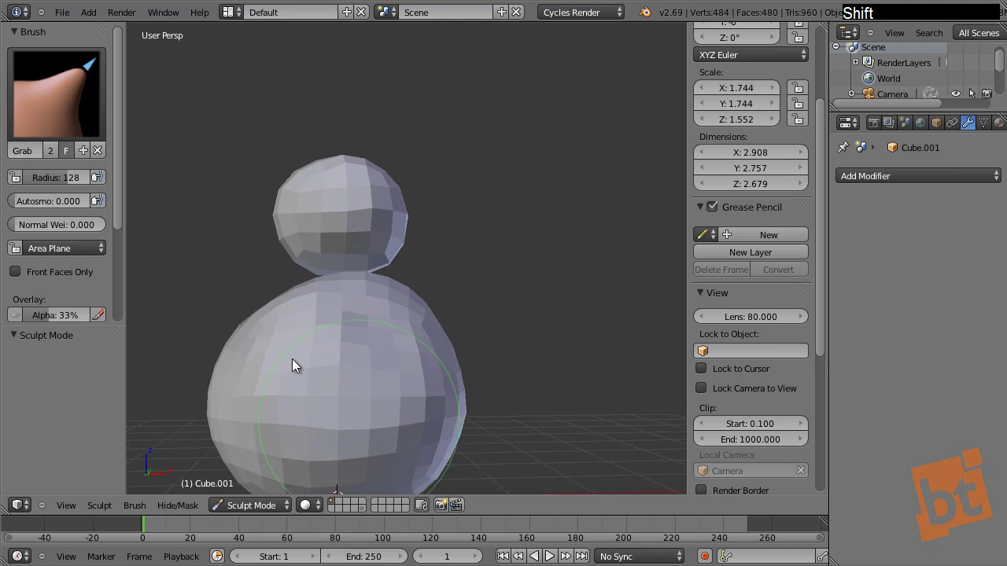
mouse_move(216, 395)
mouse_down()
mouse_move(234, 399)
mouse_move(231, 364)
mouse_move(213, 427)
mouse_move(228, 417)
mouse_up()
mouse_move(346, 389)
shift+middle_down()
mouse_move(475, 399)
mouse_move(240, 402)
shift+middle_up()
Step: Check the overall shape of both spheres and return the lower sphere to Object Mode
scroll(240, 403, down, 3)
mouse_move(313, 359)
middle_down()
mouse_move(599, 354)
mouse_move(494, 349)
mouse_move(367, 297)
middle_up()
key(Tab)
key(Tab)
click(228, 506)
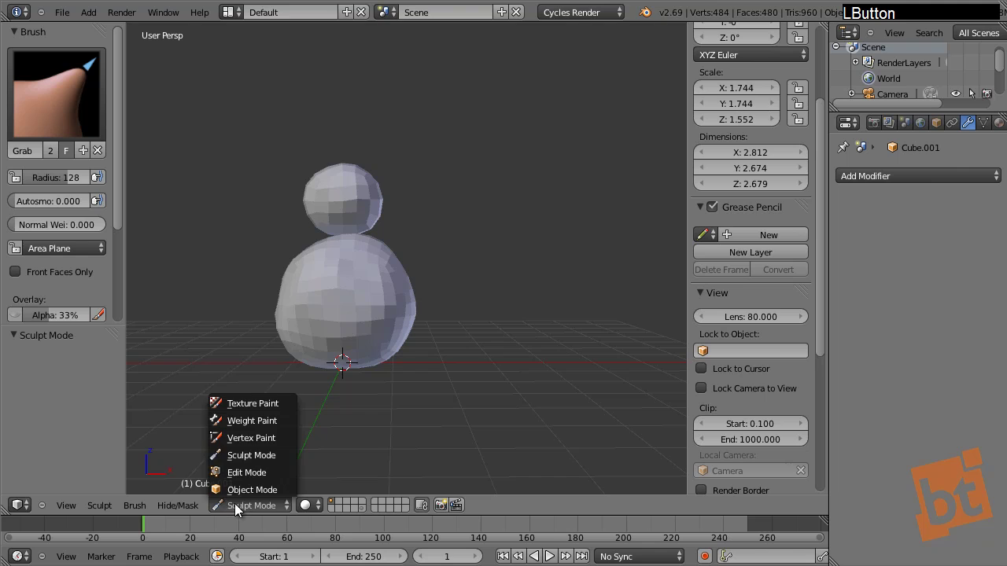
click(244, 489)
Step: Clear the selection, select the upper sphere and open it in Edit Mode with edge selection
key(a)
scroll(419, 291, up, 5)
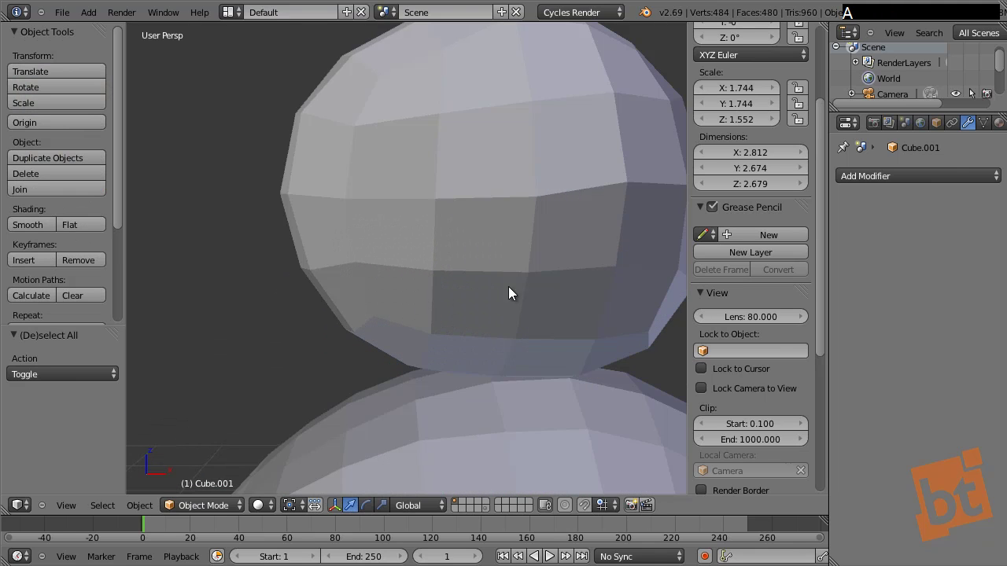
right_click(540, 330)
middle_drag(541, 329, 420, 315)
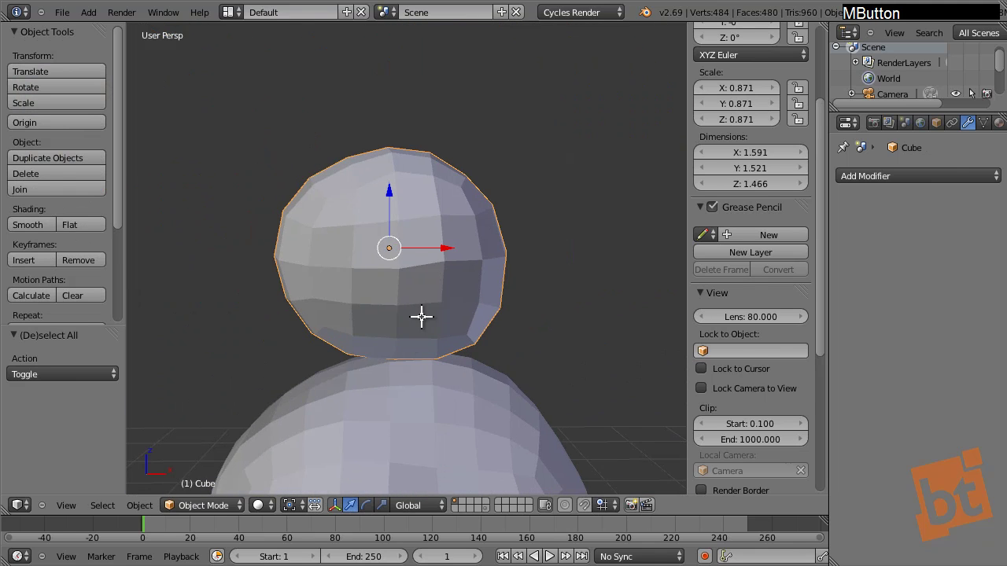
key(Tab)
key(ctrl+Tab)
click(421, 288)
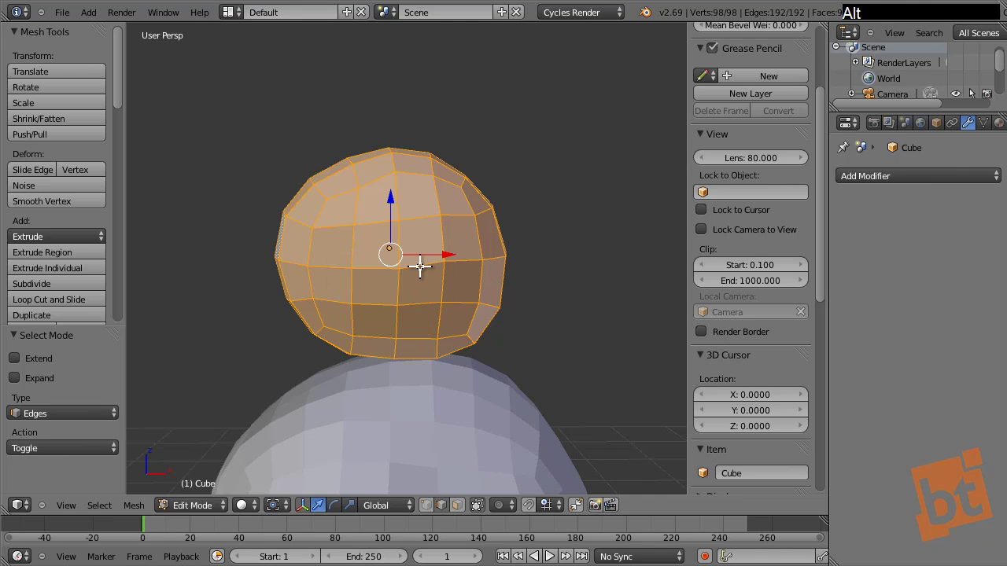
Step: Select the horizontal edge loop around the upper sphere's middle and duplicate it in place
alt+right_click(420, 268)
middle_drag(341, 297, 374, 304)
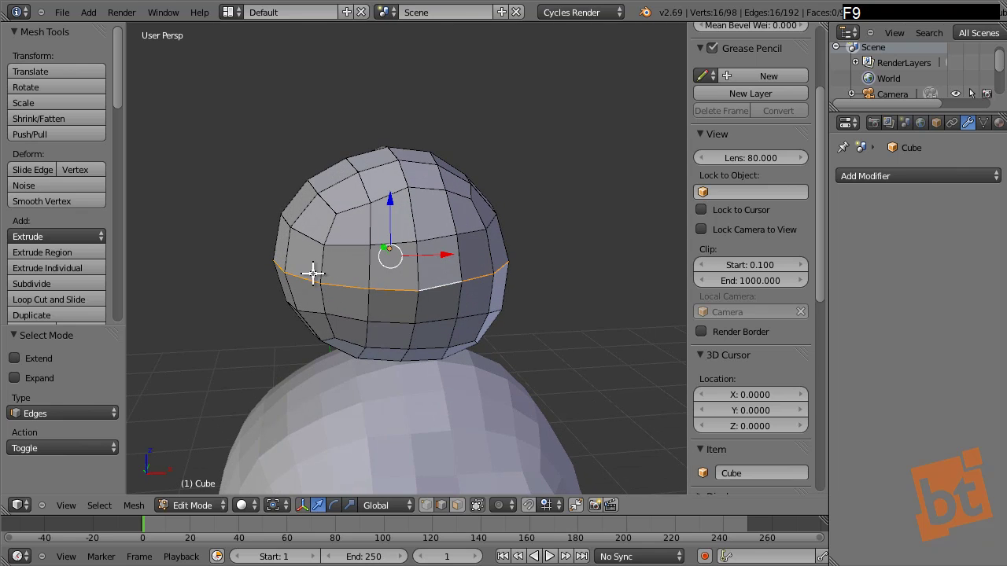
middle_drag(375, 303, 356, 280)
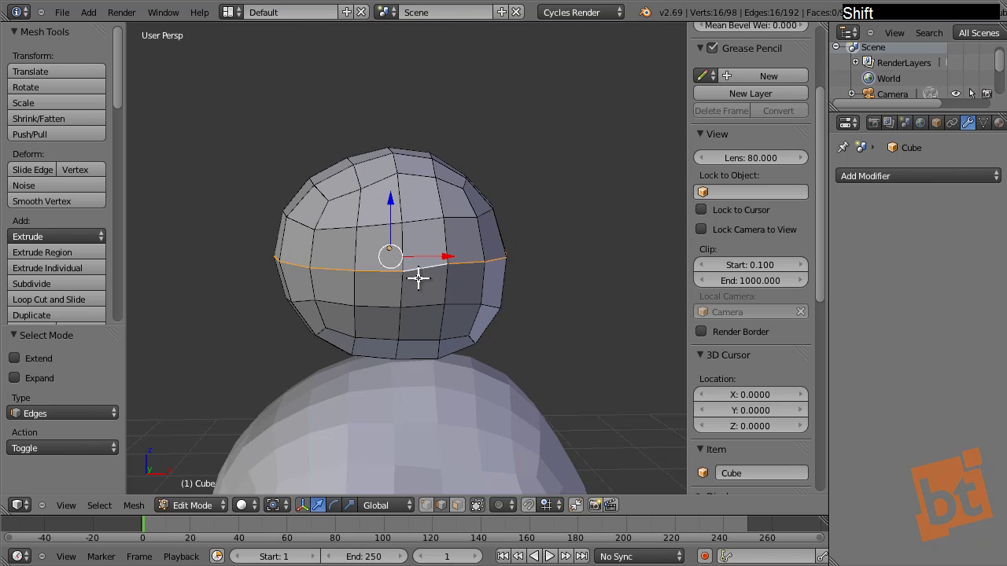
alt+right_click(418, 218)
alt+right_click(420, 270)
key(shift+d)
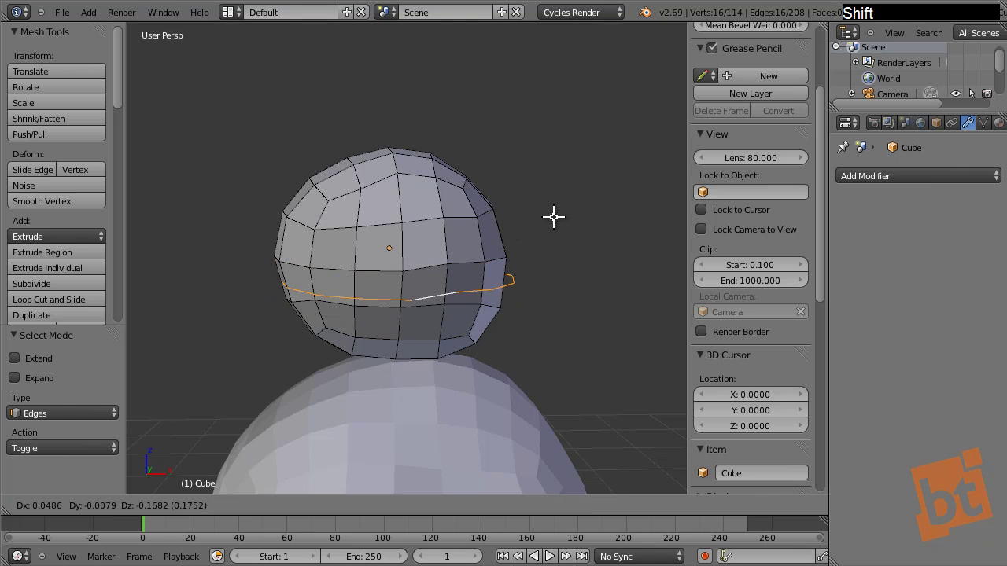
right_click(554, 218)
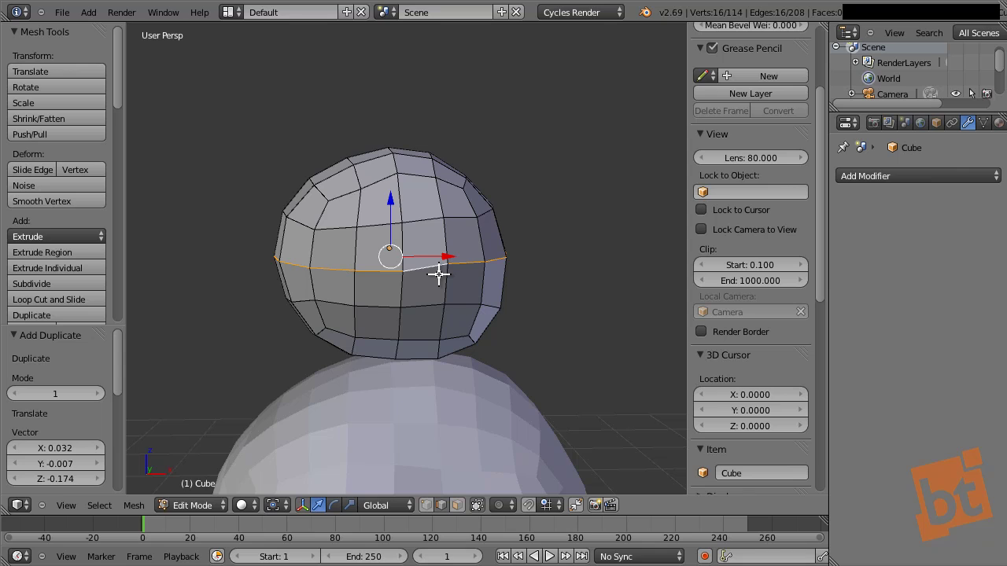
Step: Separate the duplicated loop into its own object, return to Object Mode and select the new loop object
key(p)
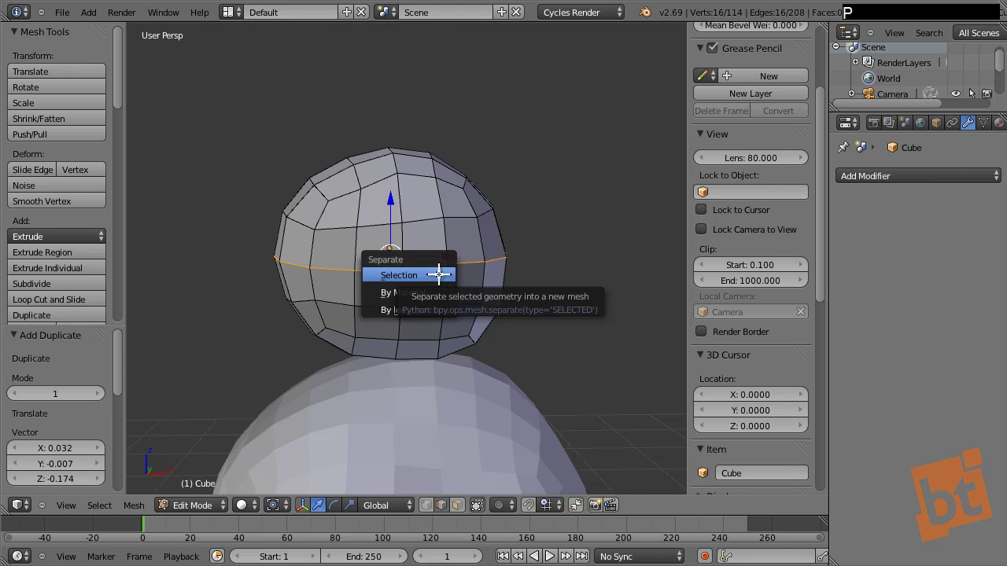
click(438, 275)
key(Tab)
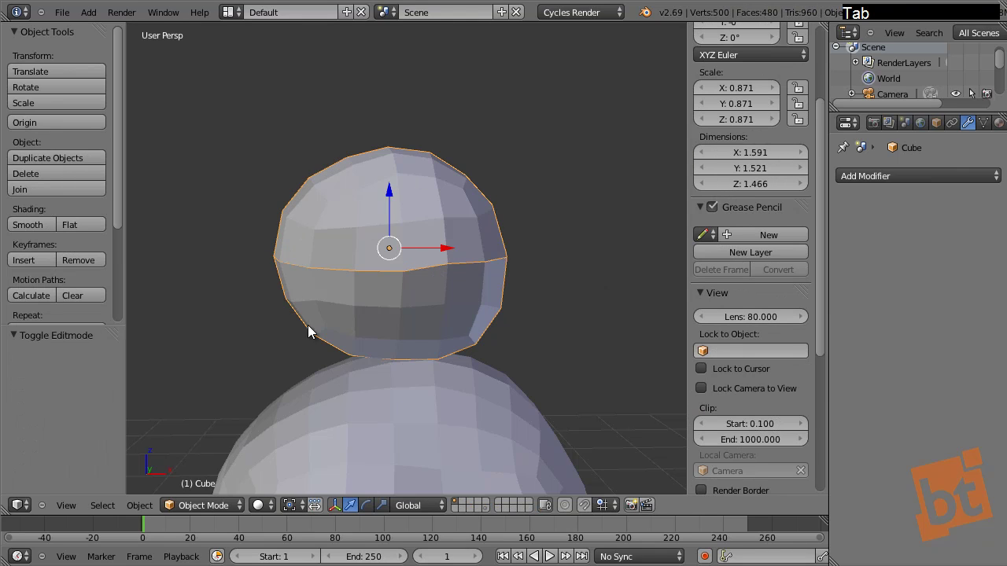
right_click(379, 271)
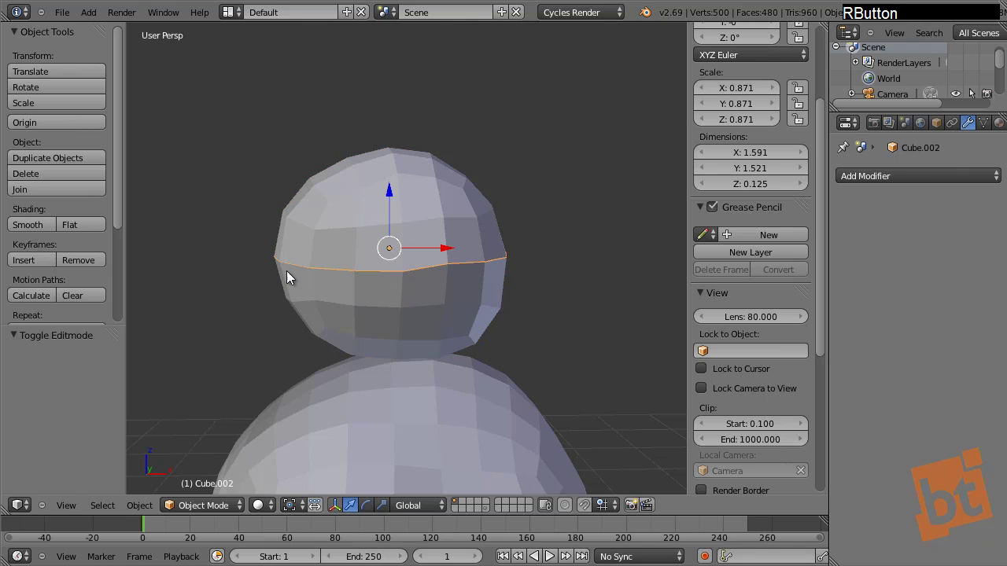
mouse_move(388, 191)
mouse_down()
mouse_move(382, 229)
mouse_move(385, 209)
mouse_up()
right_click(385, 208)
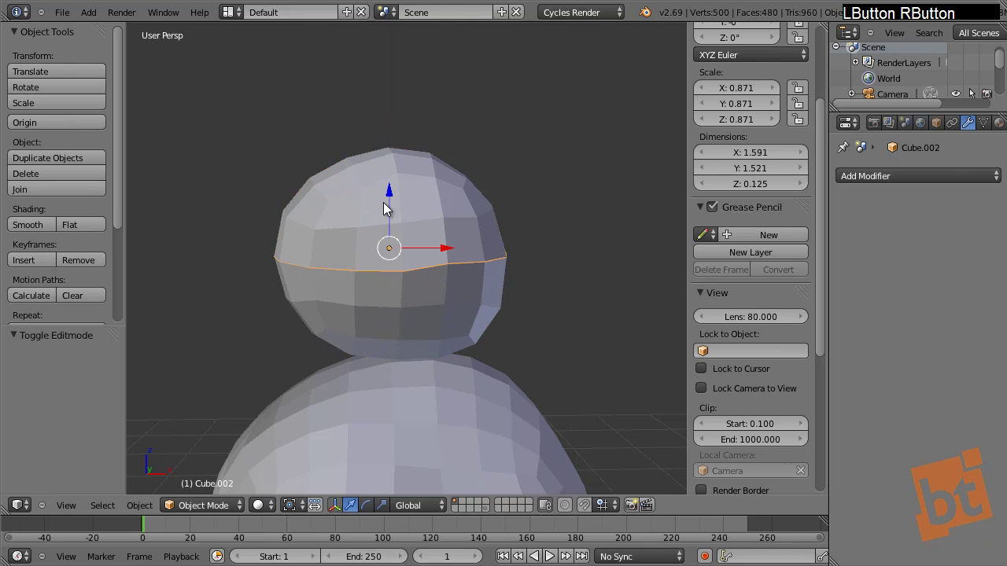
Step: Open the loop object in Edit Mode and extrude its whole edge loop about 0.447 downward along Z
key(Tab)
right_click(338, 270)
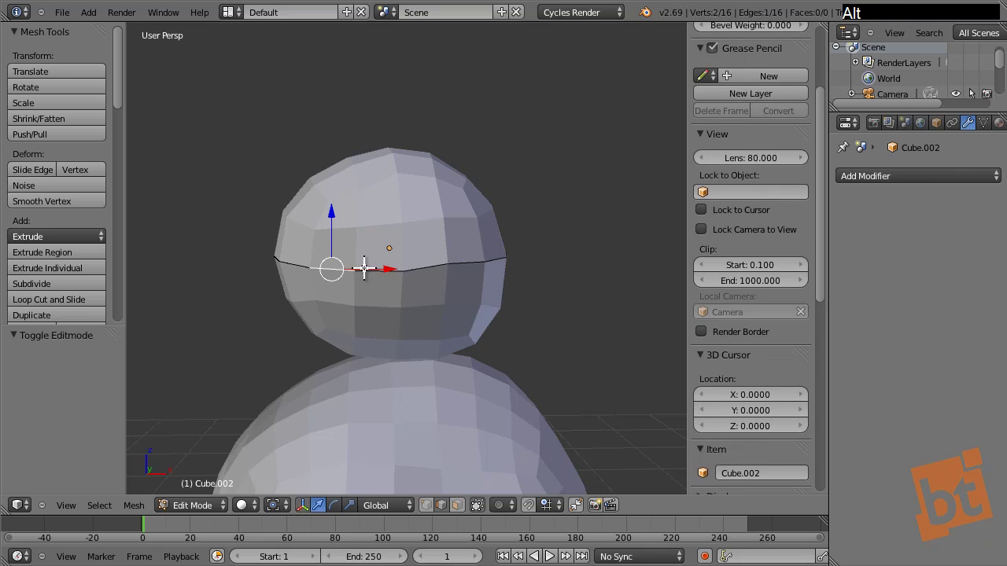
alt+right_click(373, 271)
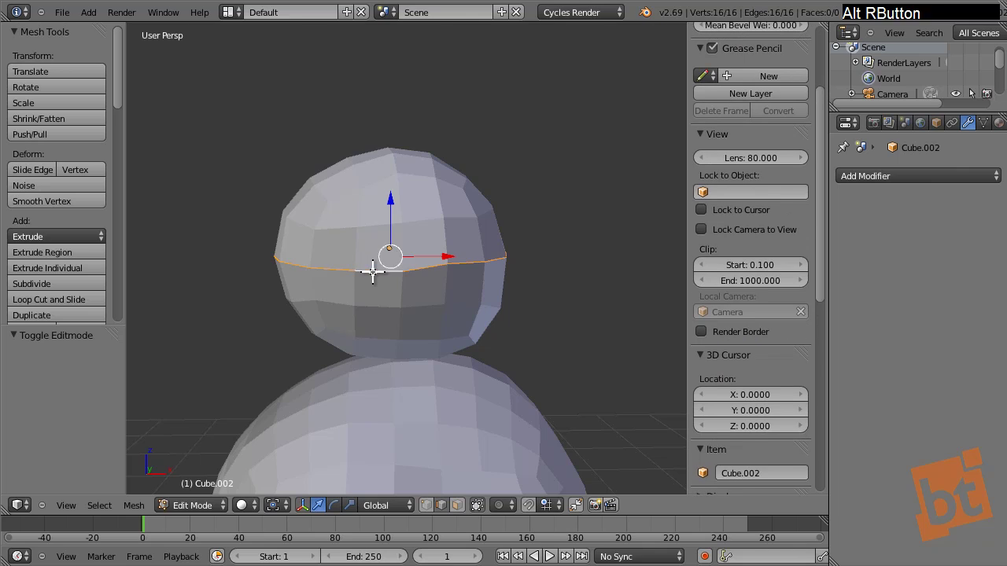
key(g)
right_click(554, 183)
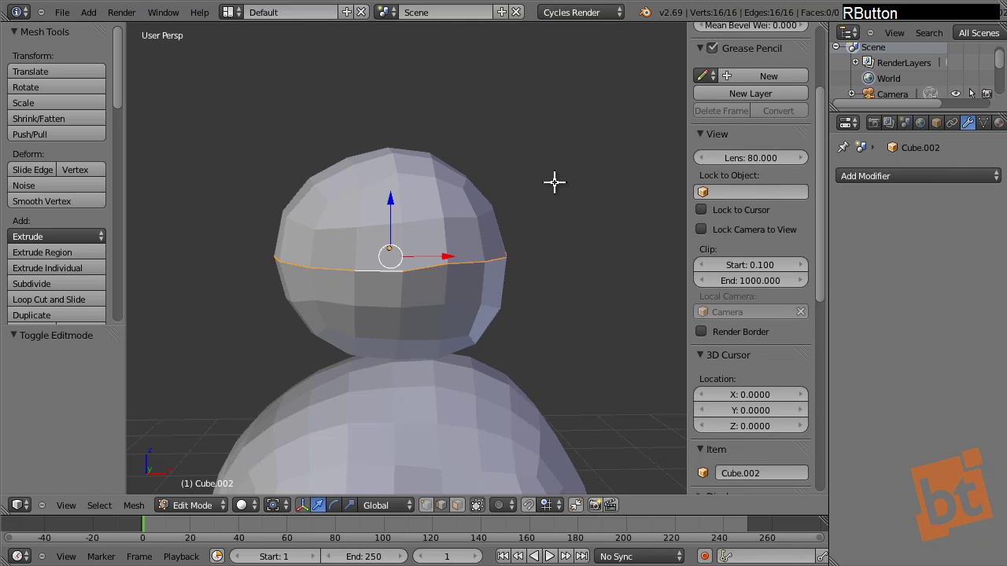
key(e)
key(z)
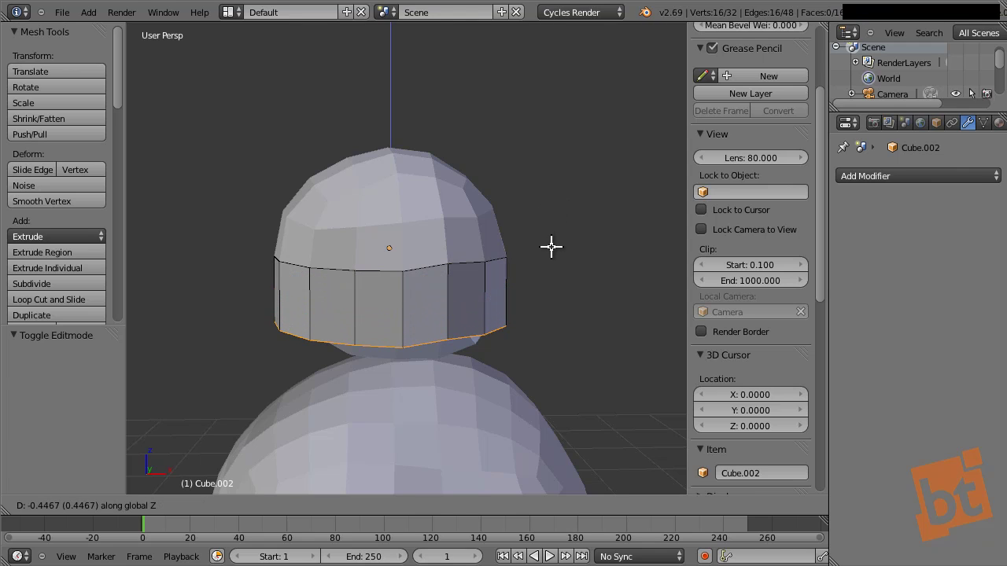
click(552, 247)
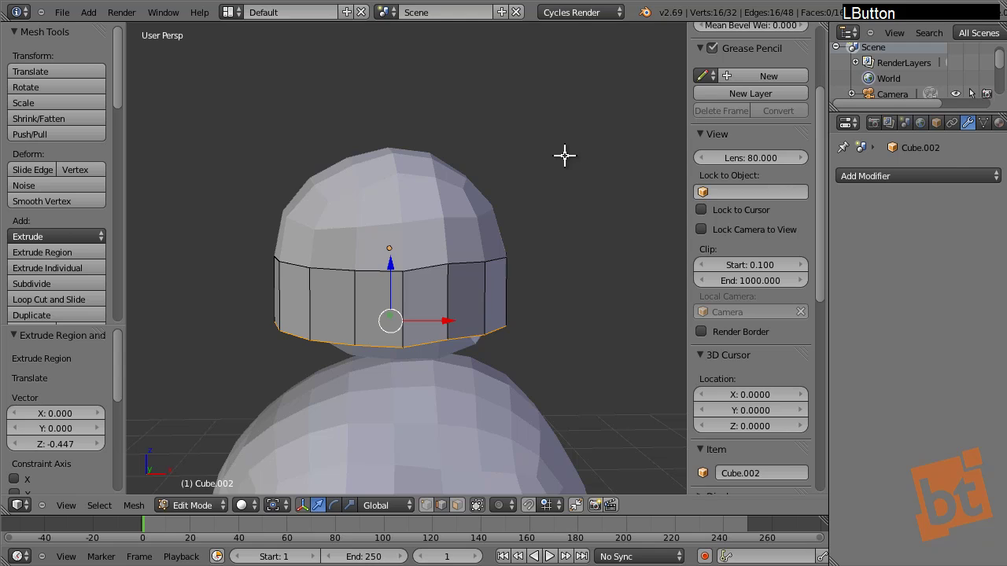
Step: Flatten the extruded lower edge loop by scaling it to 0 along Z
key(s)
key(z)
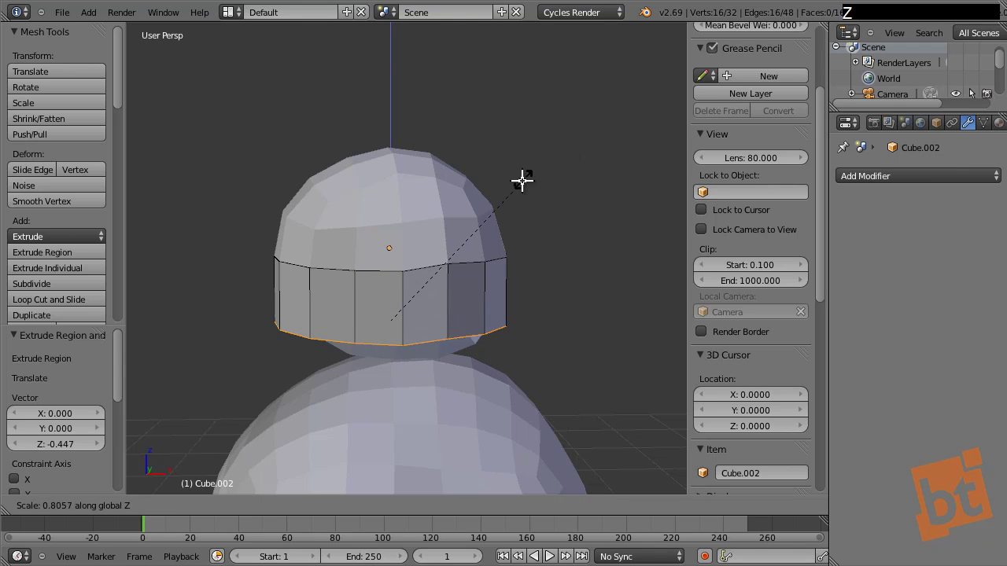
text(0)
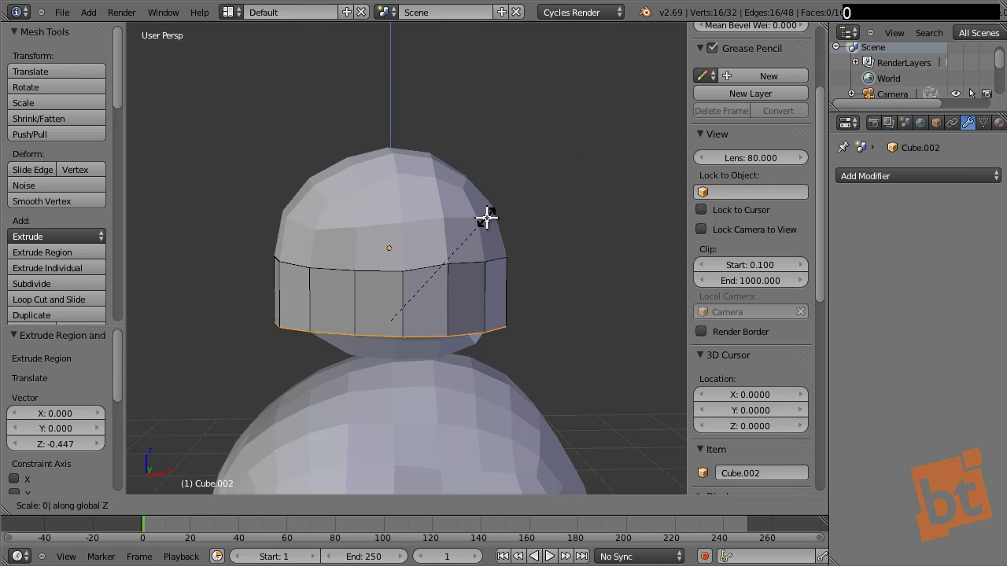
key(Return)
shift+middle_drag(446, 365, 440, 353)
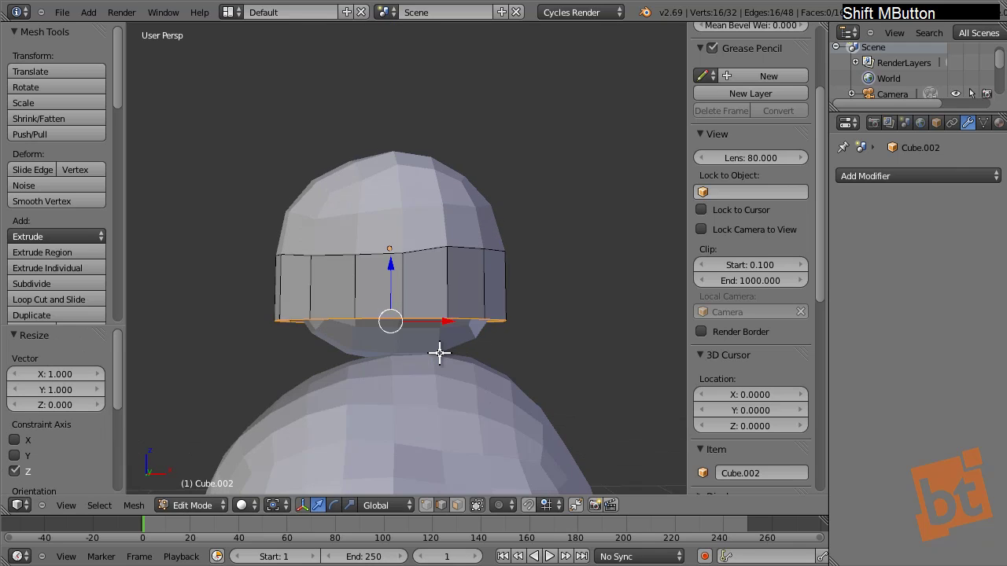
Step: Lower the band's bottom edge loop about 0.376 along Z and bring its top loop down to neck height
drag(388, 271, 410, 324)
alt+right_click(420, 242)
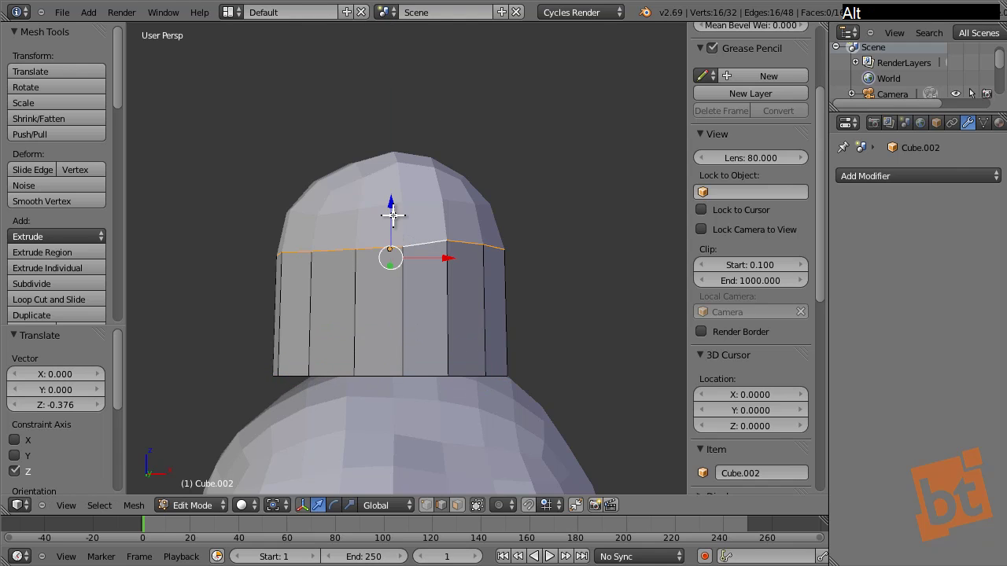
drag(388, 213, 391, 254)
Step: Select the whole band, scale it to about 0.855 and shift it slightly to fit around the neck
key(a)
key(s)
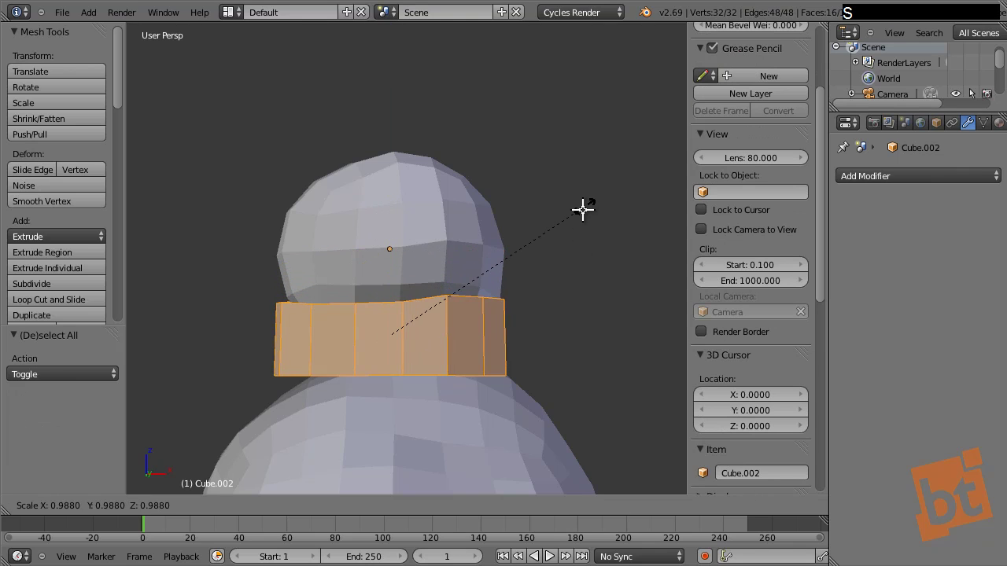
click(564, 231)
key(g)
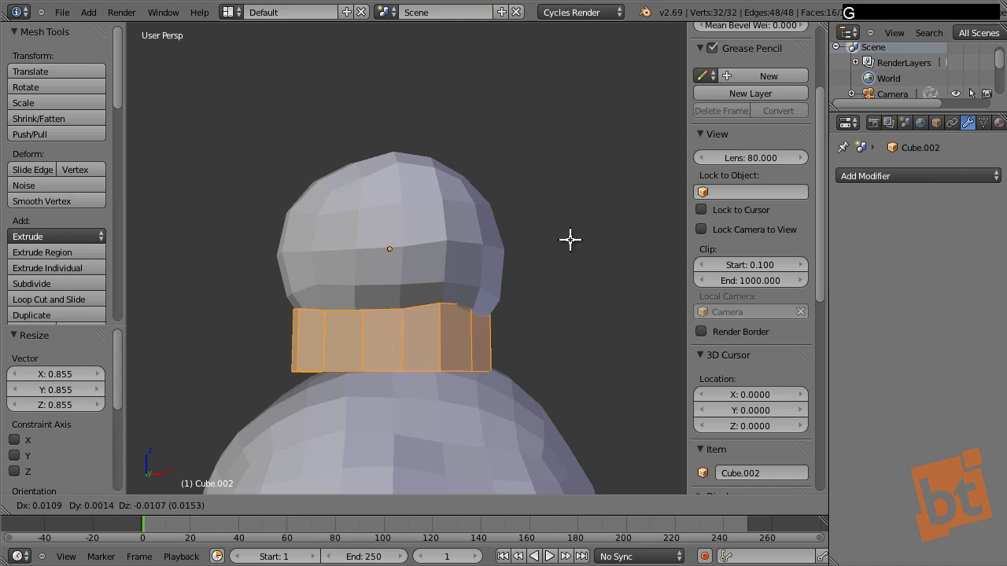
click(569, 241)
Step: Return the neck band to Object Mode and add a Solidify modifier with a thickness of about 0.106
shift+middle_drag(472, 260, 483, 340)
key(Tab)
key(Tab)
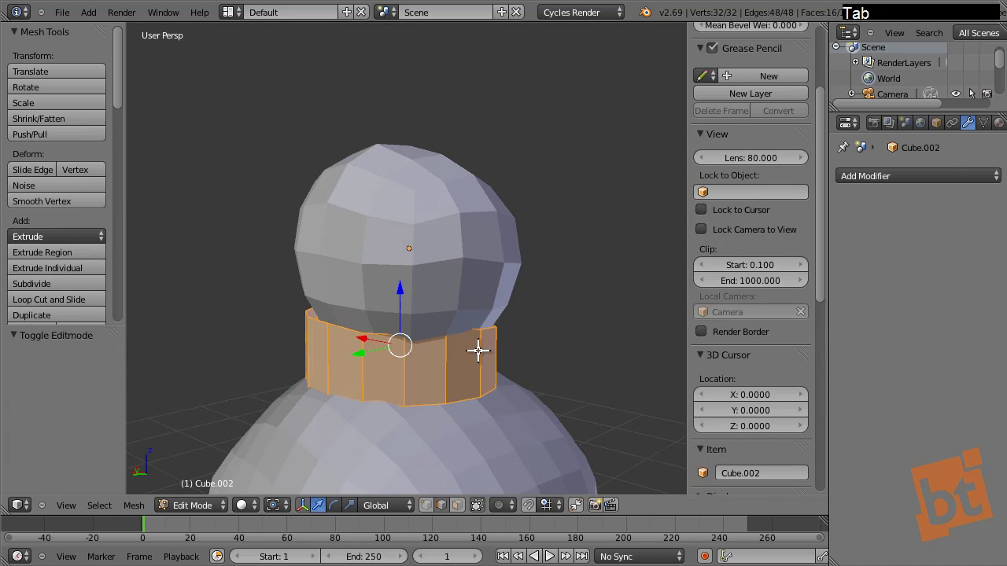
key(Tab)
click(925, 176)
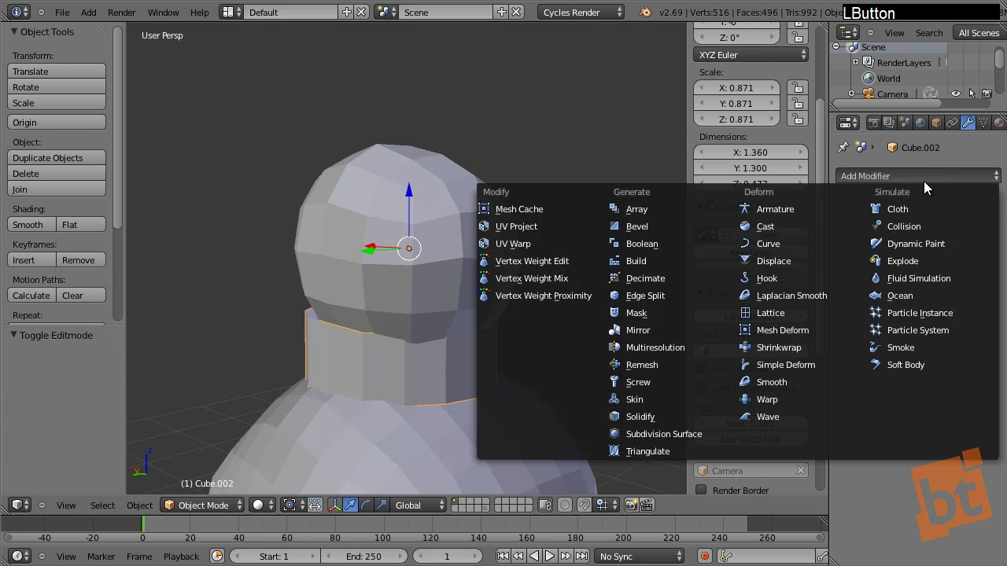
click(661, 415)
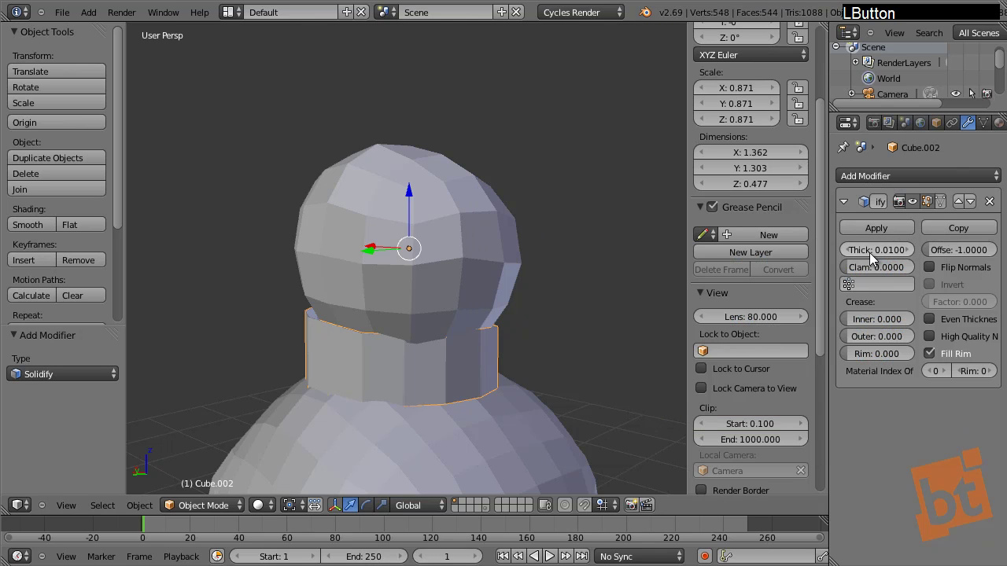
drag(869, 252, 953, 273)
Step: Recalculate the normals of all the neck band's faces in Edit Mode, then go back to Object Mode
key(Tab)
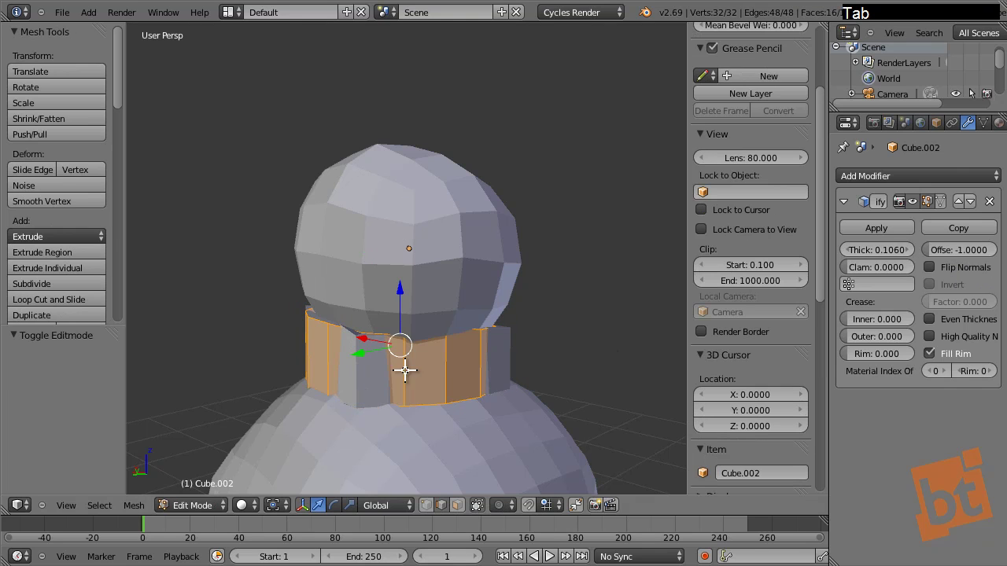
key(a)
key(a)
shift+middle_drag(479, 352, 418, 333)
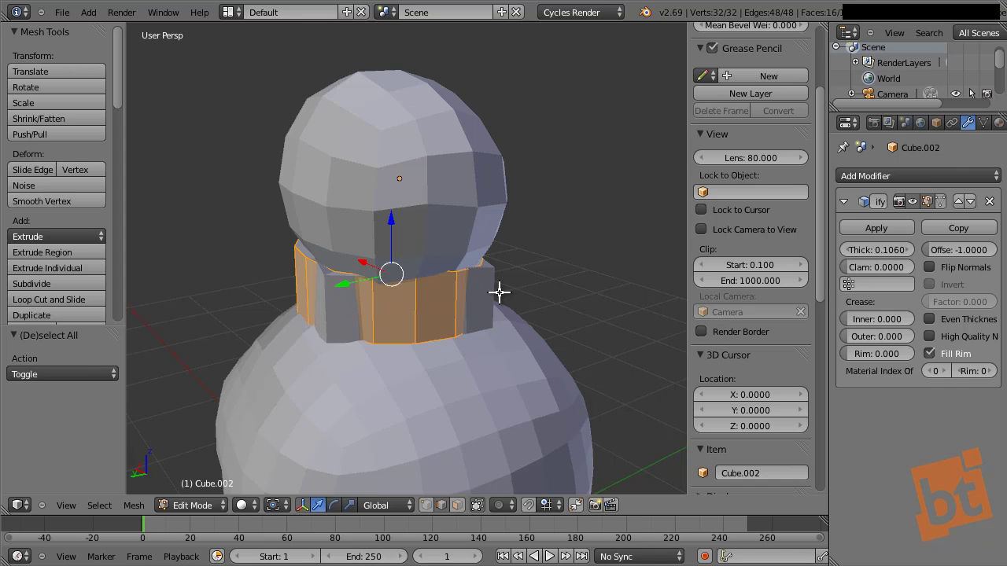
key(ctrl+n)
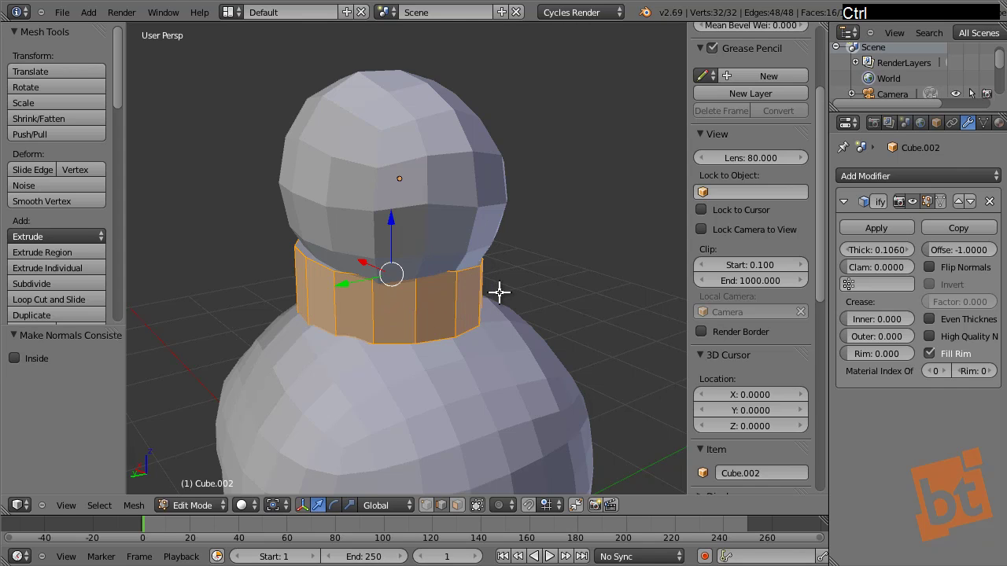
key(Tab)
key(Tab)
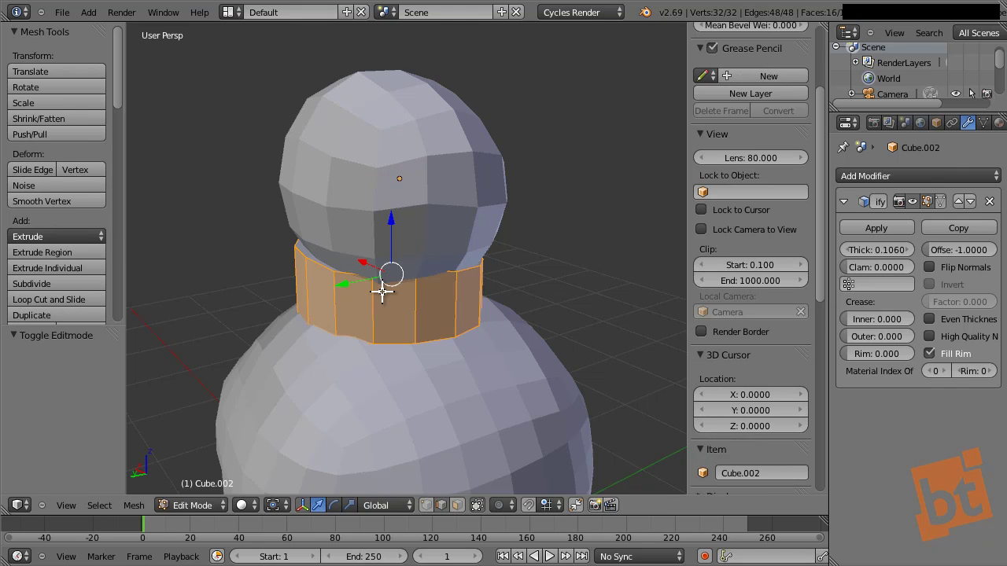
key(Tab)
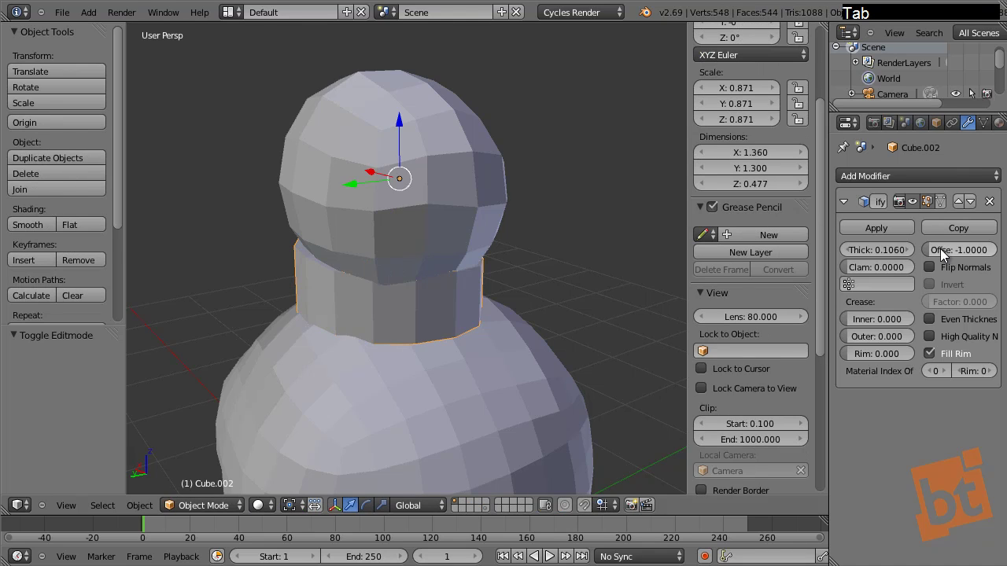
Step: Set the band's Solidify offset to 1.0 and its thickness to about 0.149
drag(941, 249, 990, 252)
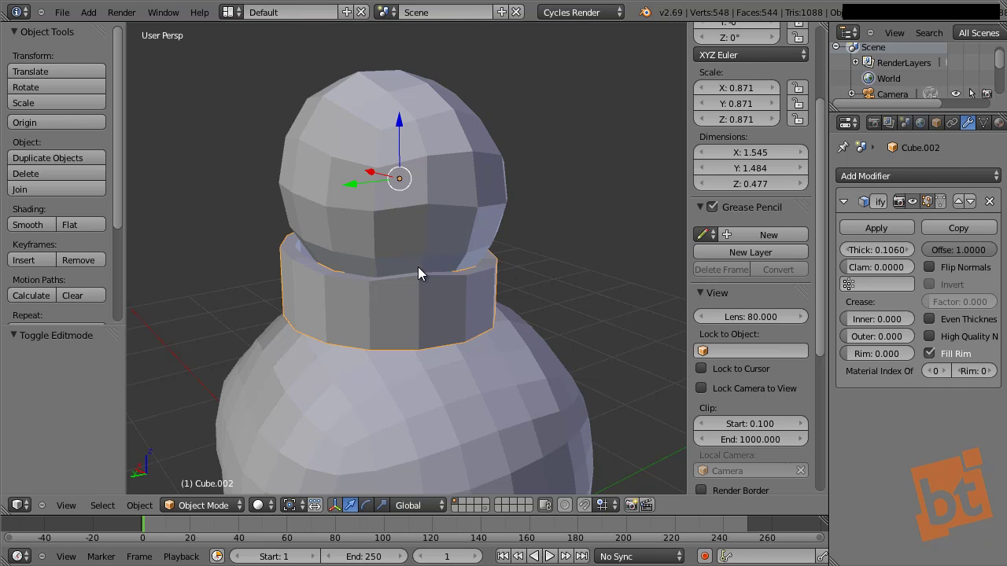
right_click(331, 290)
right_click(272, 274)
key(Tab)
key(Tab)
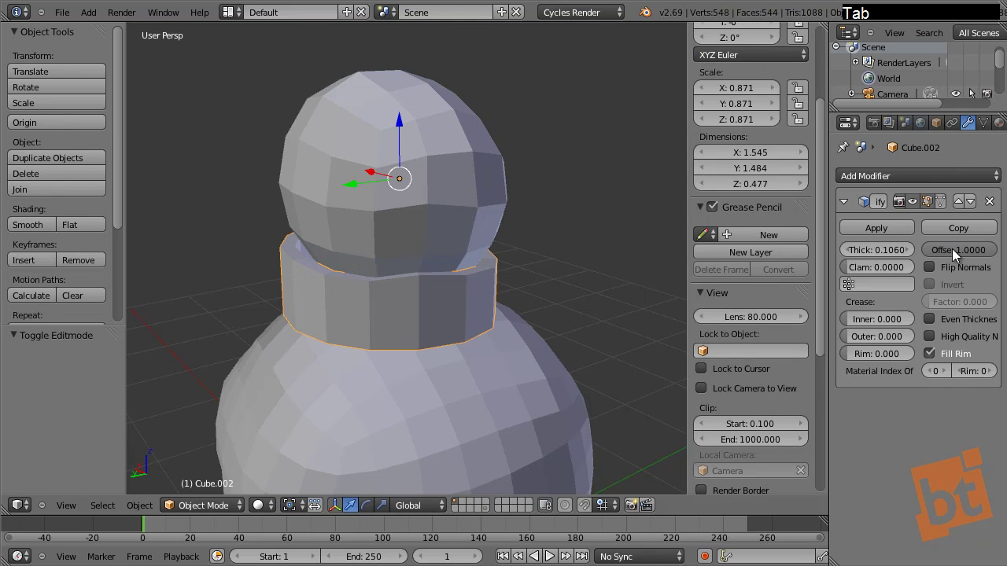
drag(867, 253, 902, 265)
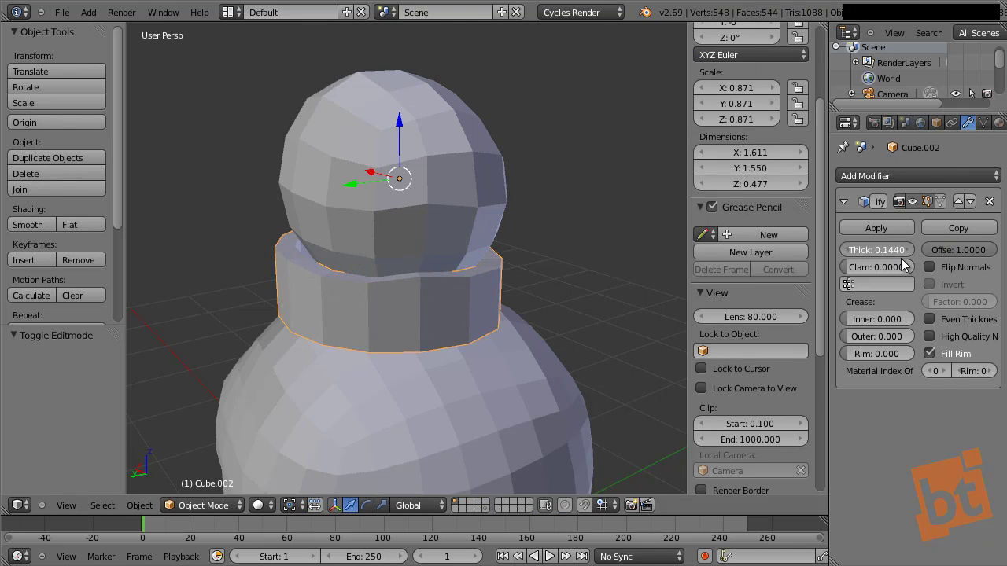
Step: Add a Subdivision Surface modifier to the neck band with 2 view subdivisions
click(887, 176)
click(697, 435)
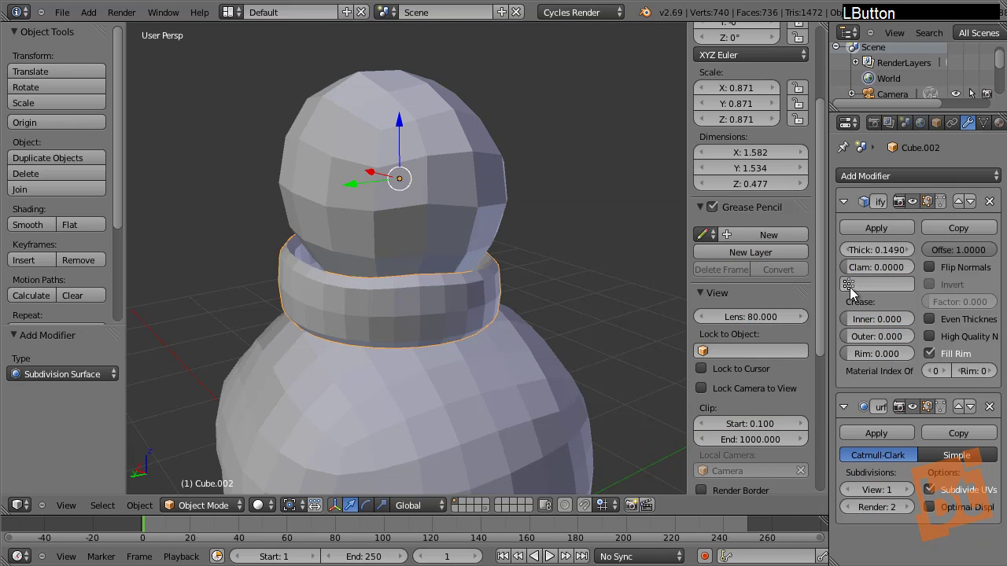
click(910, 491)
Step: Open the band in Edit Mode, fit the editing cage to the subdivided result and select a front edge on its upper rim
key(Tab)
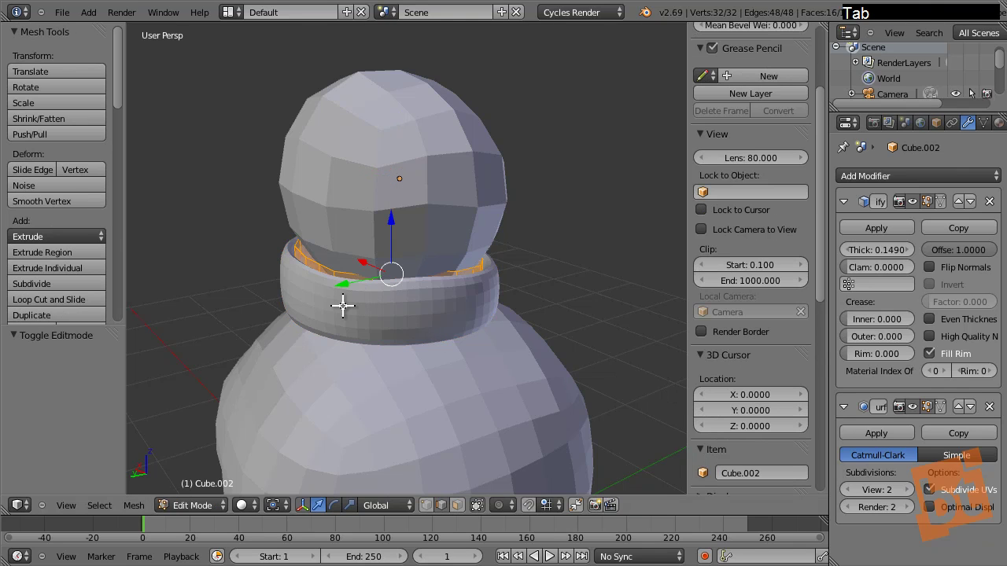
click(943, 407)
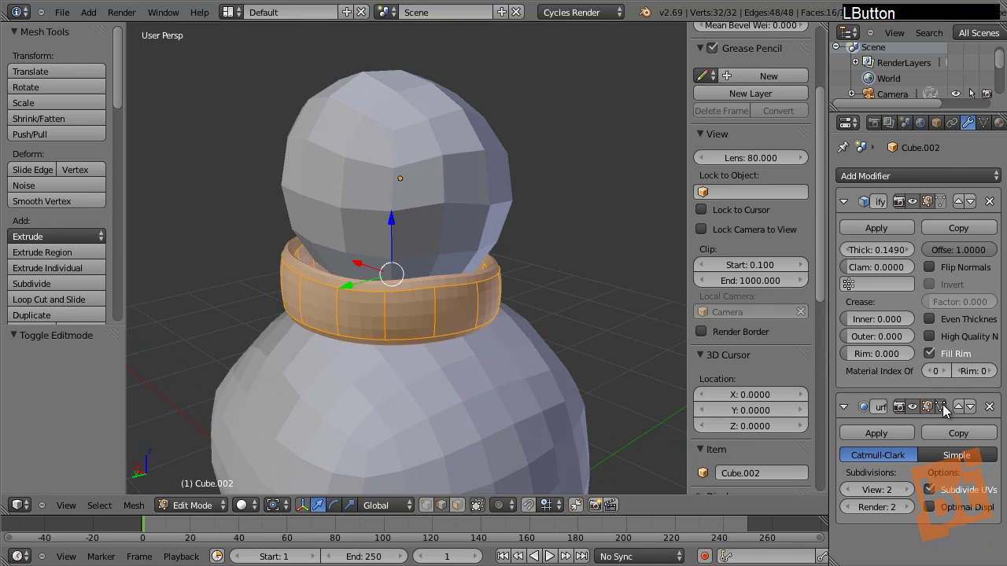
right_click(451, 290)
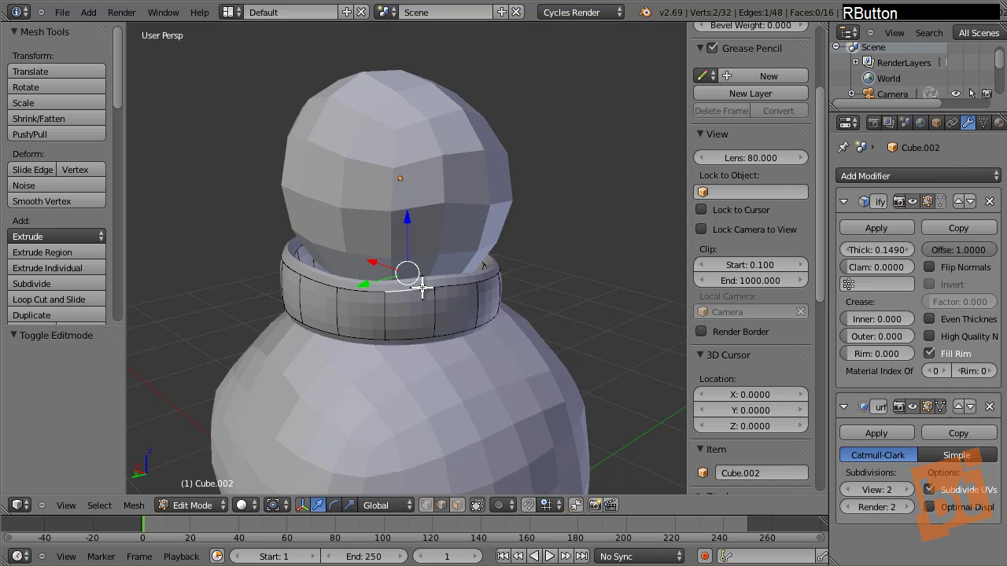
mouse_move(407, 229)
mouse_down()
mouse_move(407, 252)
mouse_move(406, 207)
mouse_move(409, 230)
mouse_up()
right_click(410, 230)
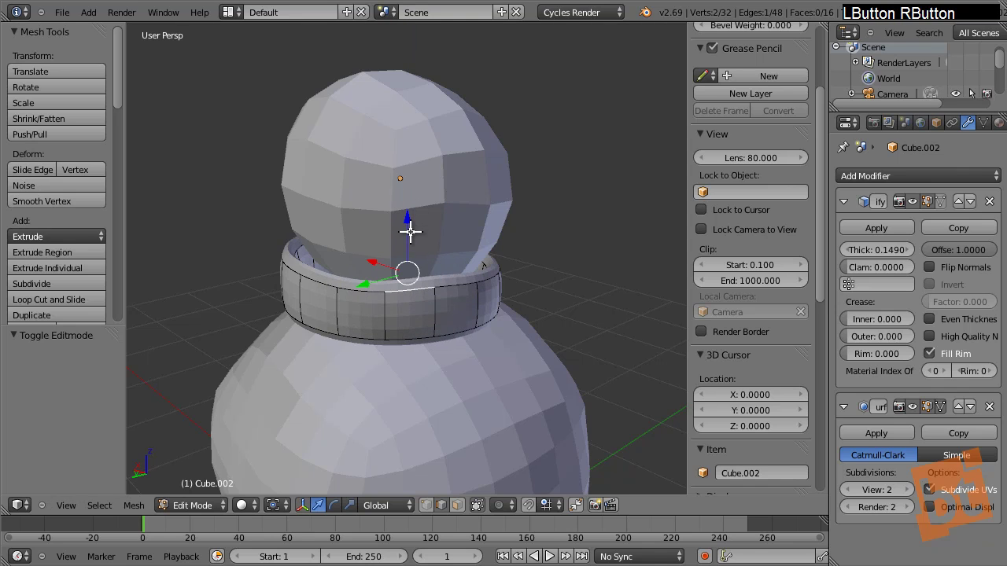
Step: Leave Edit Mode and add a Subdivision Surface modifier to the snowman's head
middle_drag(407, 338, 376, 353)
scroll(432, 315, up, 7)
scroll(436, 312, down, 4)
key(Tab)
right_click(514, 102)
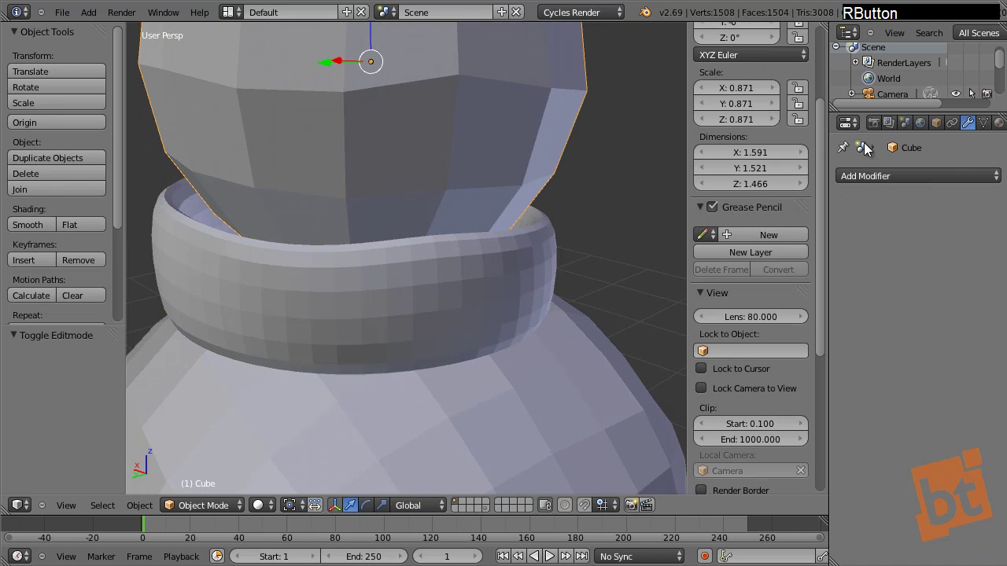
click(874, 176)
click(685, 435)
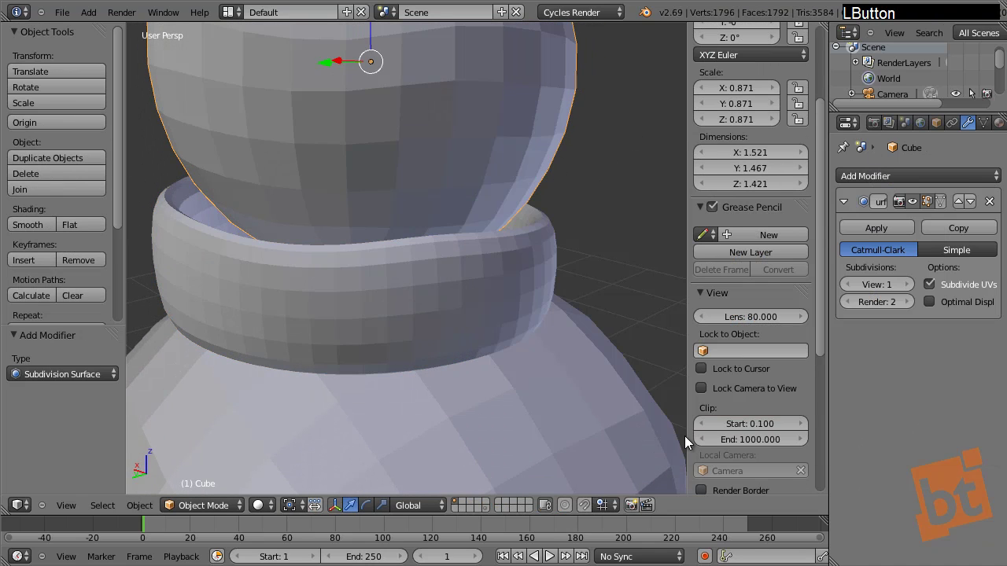
Step: Add a Subdivision Surface modifier to the snowman's body
right_click(616, 379)
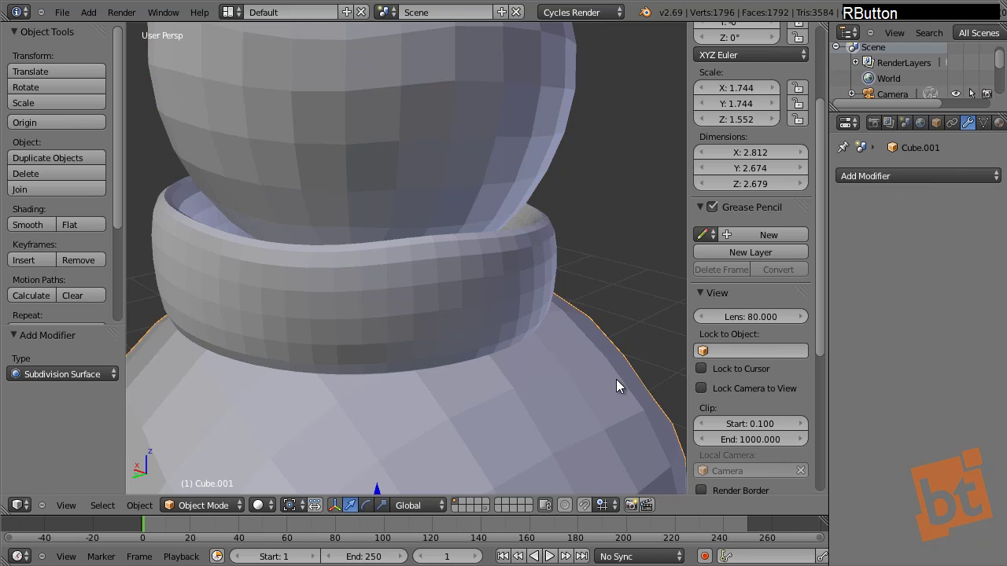
click(865, 176)
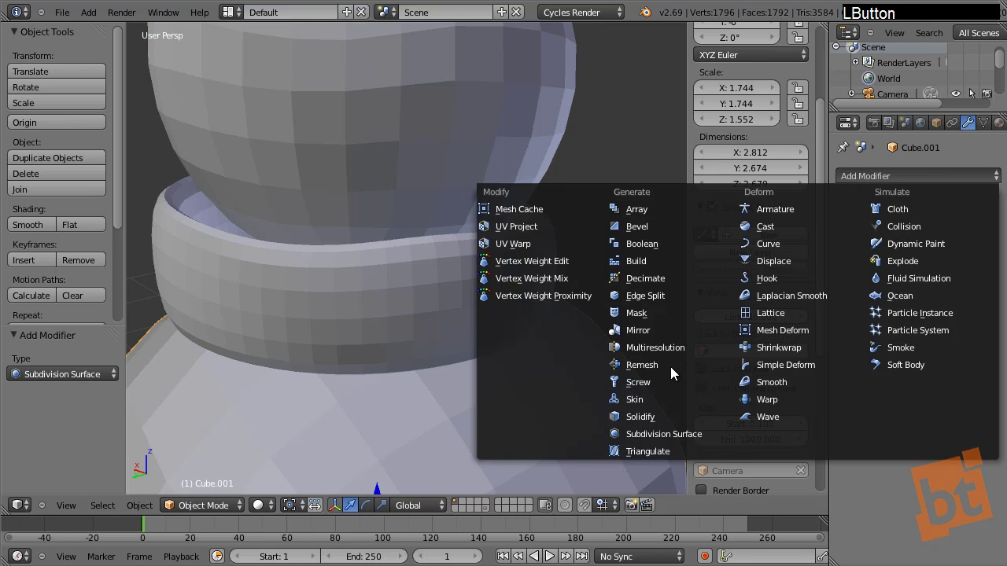
click(665, 436)
shift+middle_drag(532, 318, 539, 252)
Step: Reopen the neck band in Edit Mode and raise two front upper-rim edges by about 0.05 and 0.06 in Z
right_click(551, 222)
key(Tab)
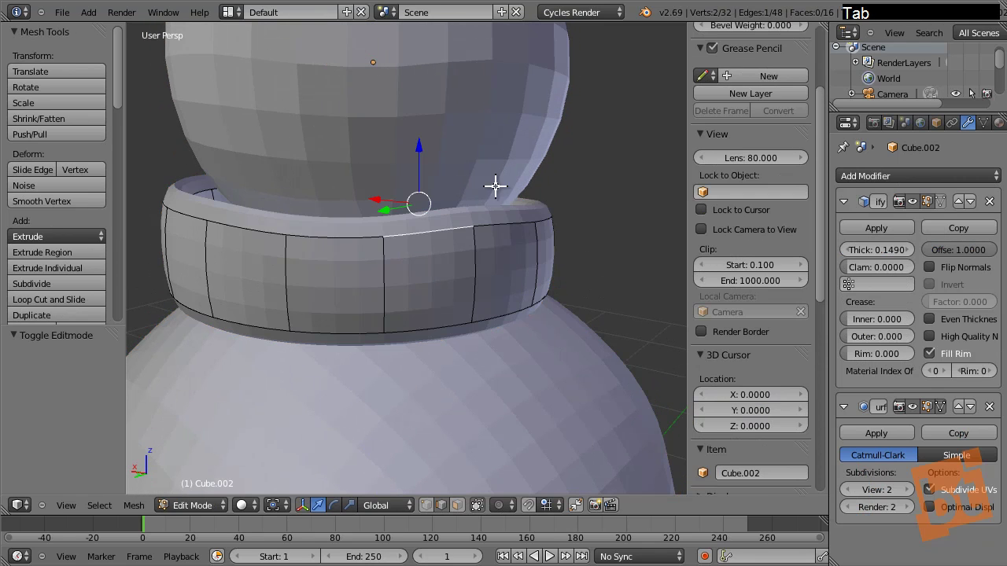
shift+middle_drag(429, 253, 510, 280)
key(g)
click(490, 252)
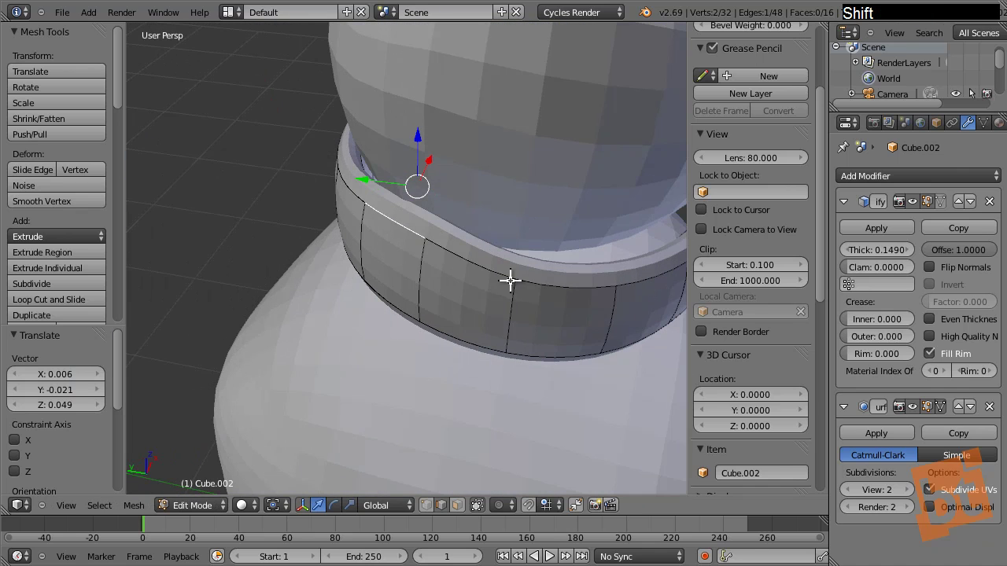
key(g)
click(565, 257)
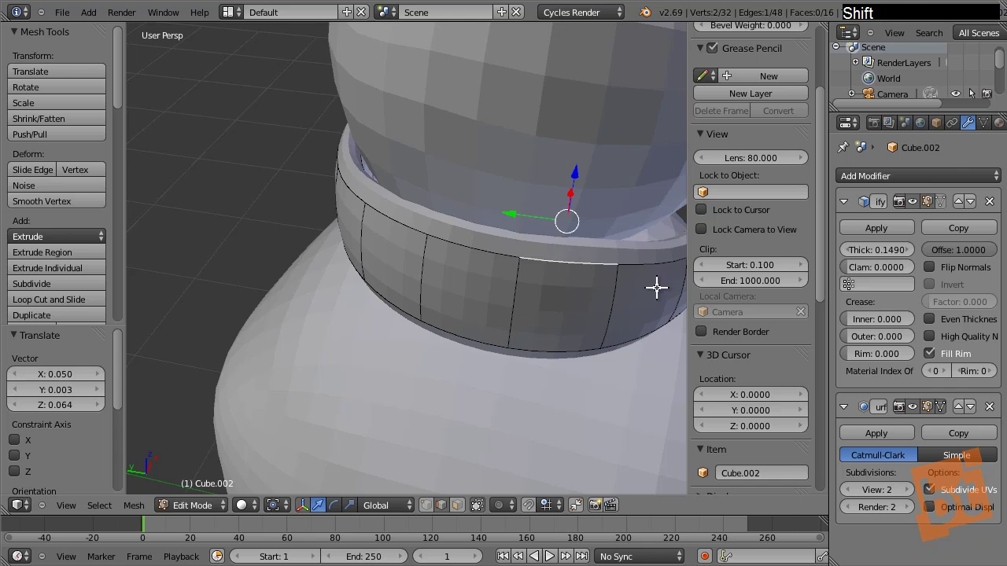
Step: Continue around the band's upper rim, lifting the neighbouring side edges to close the gap below the head
shift+middle_drag(656, 288, 411, 241)
right_drag(393, 236, 360, 197)
shift+middle_drag(359, 197, 472, 196)
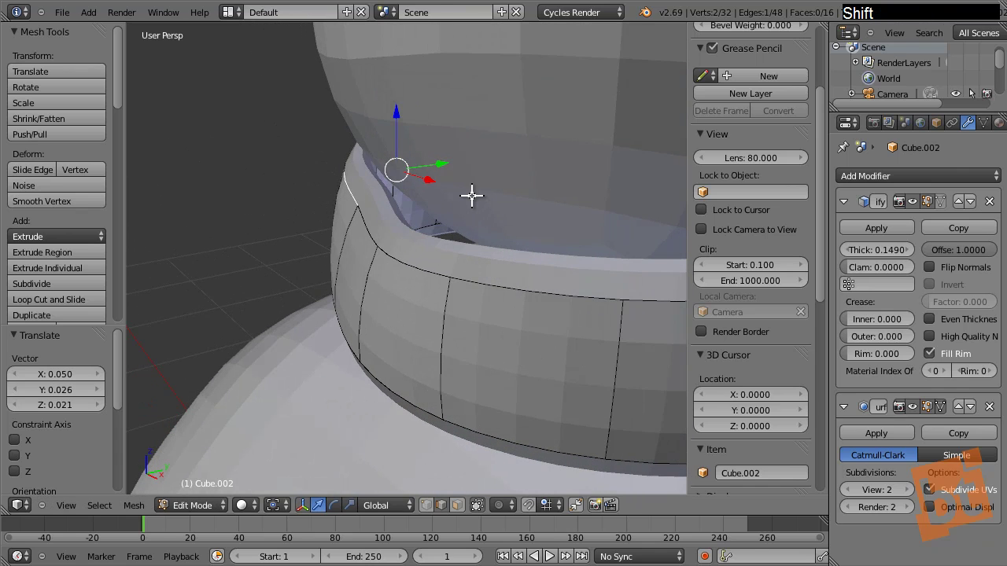
key(g)
click(407, 263)
right_click(435, 225)
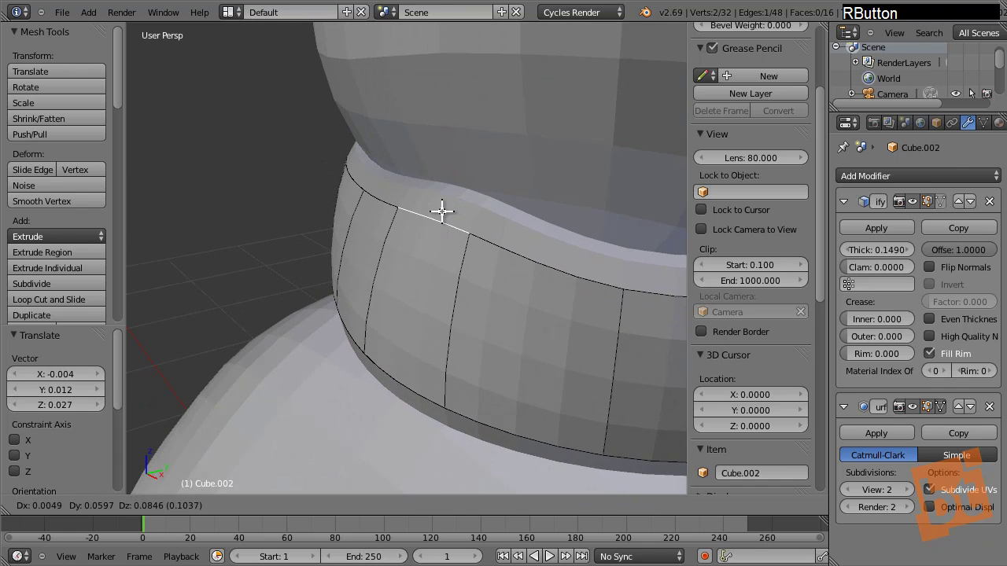
Step: Raise the following sagging edges of the upper rim until they meet the head, the last by about 0.075 in Z
shift+middle_drag(640, 238, 456, 281)
right_drag(481, 262, 478, 269)
right_drag(637, 329, 627, 269)
shift+middle_drag(627, 269, 445, 322)
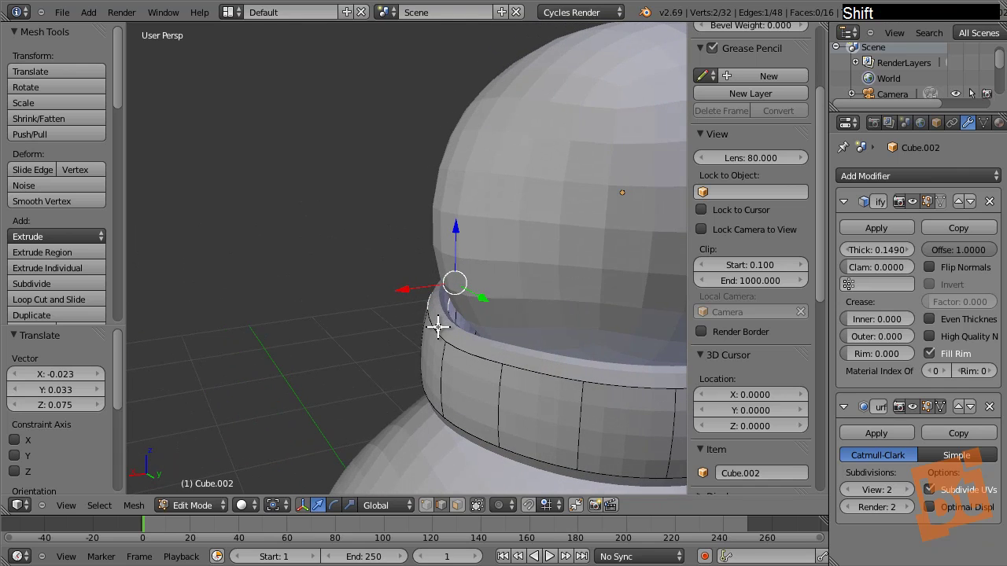
Step: Pull the outward-bulging upper-rim edges in against the head and try rotating the last one about Z
right_drag(438, 325, 451, 315)
shift+middle_drag(553, 373, 477, 382)
right_drag(477, 382, 526, 367)
key(r)
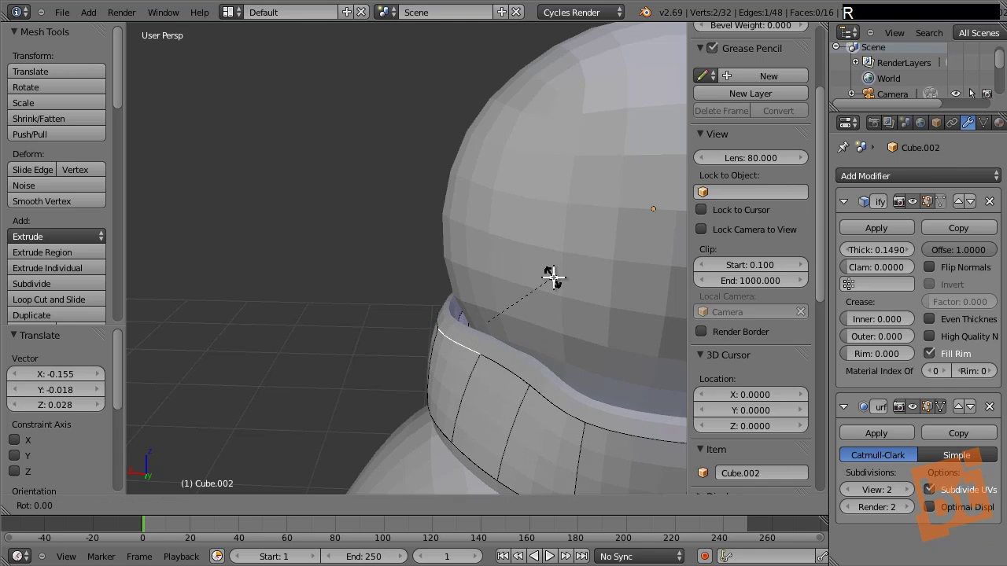
key(z)
right_click(561, 299)
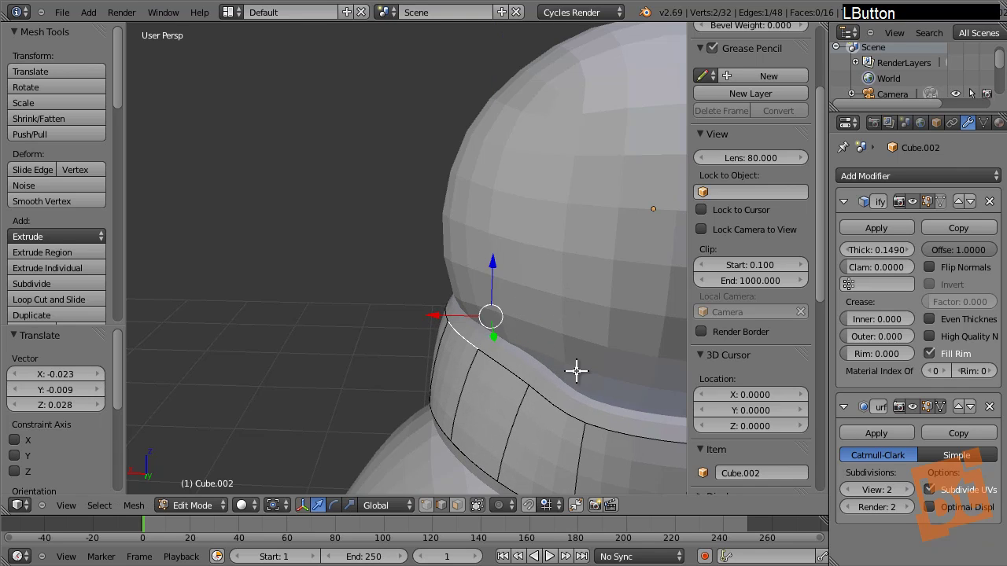
Step: Raise two upper-rim edges by about 0.03 and 0.05 in Z, then rotate the second to follow the head's curve
middle_drag(577, 371, 515, 343)
right_drag(377, 306, 402, 283)
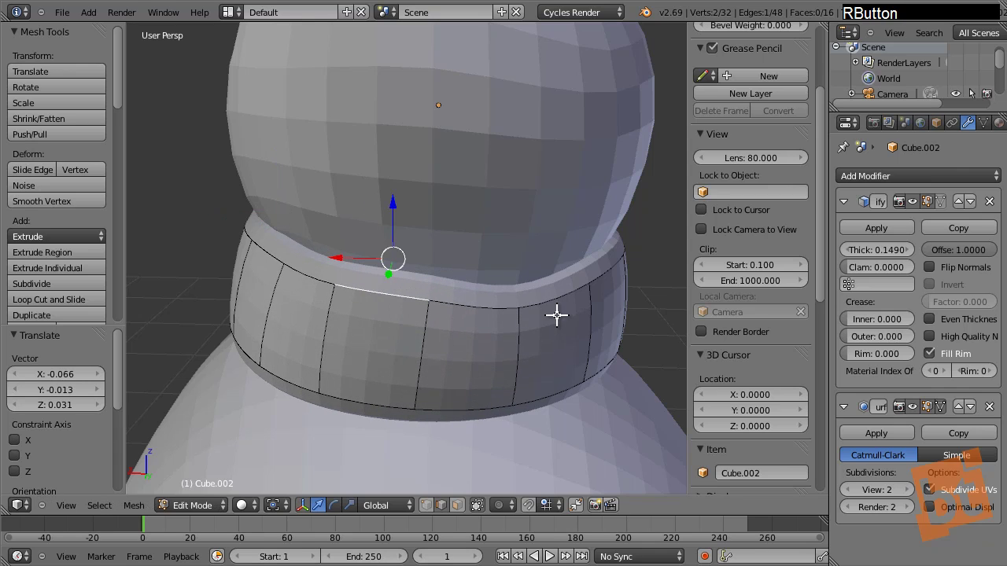
right_drag(560, 292, 563, 275)
key(r)
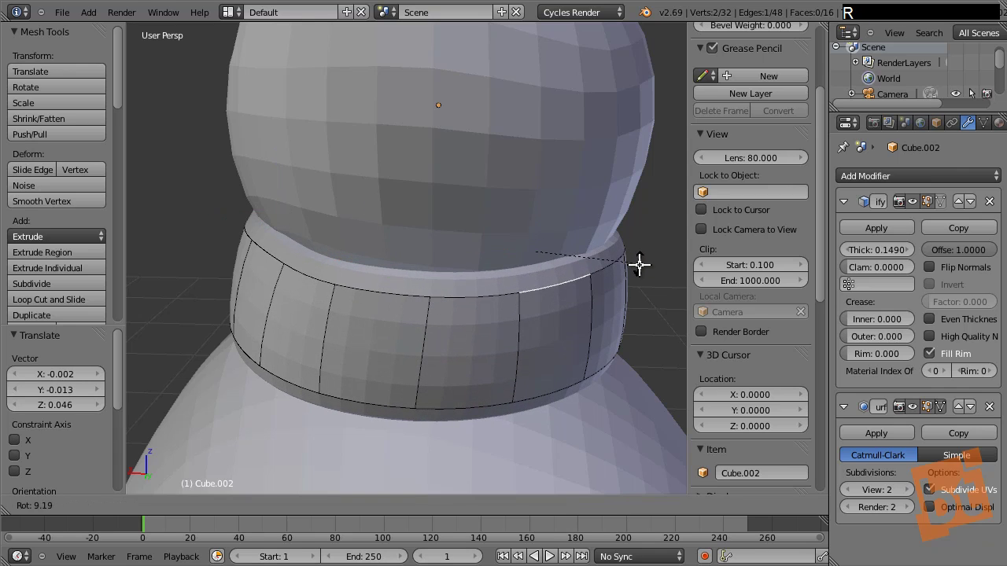
click(552, 287)
Step: Nudge the remaining loose upper-rim edges closer to the head and rotate the last one about the Z axis
right_drag(439, 296, 379, 289)
shift+middle_drag(322, 317, 330, 361)
key(g)
click(479, 333)
key(g)
click(376, 354)
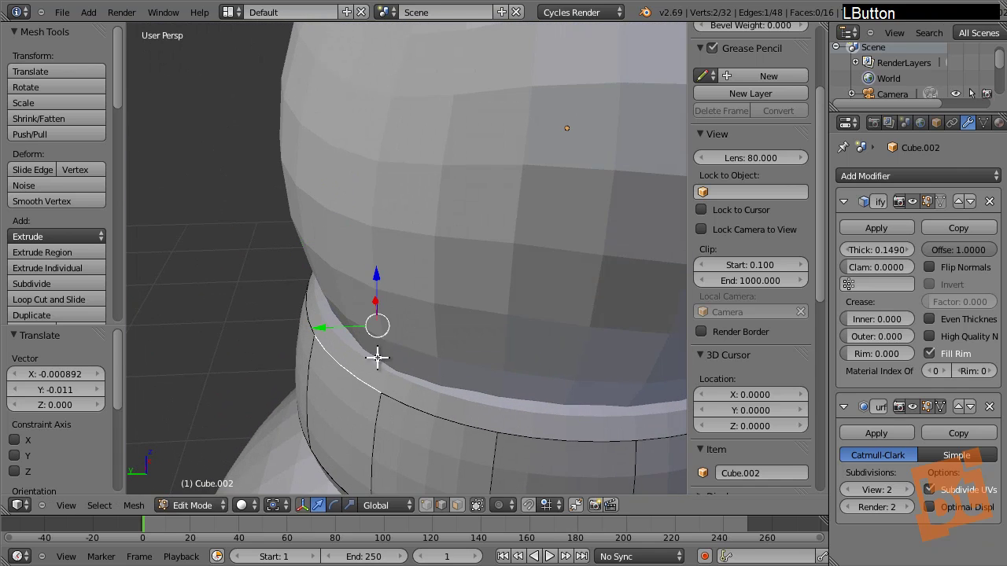
key(r)
key(z)
click(431, 351)
Step: Clear the selection, select an edge on the band's lower rim and lower it by about 0.06 onto the body
shift+middle_drag(431, 350, 338, 354)
scroll(481, 328, down, 5)
key(a)
scroll(481, 359, up, 6)
right_click(338, 354)
middle_drag(386, 375, 275, 321)
key(g)
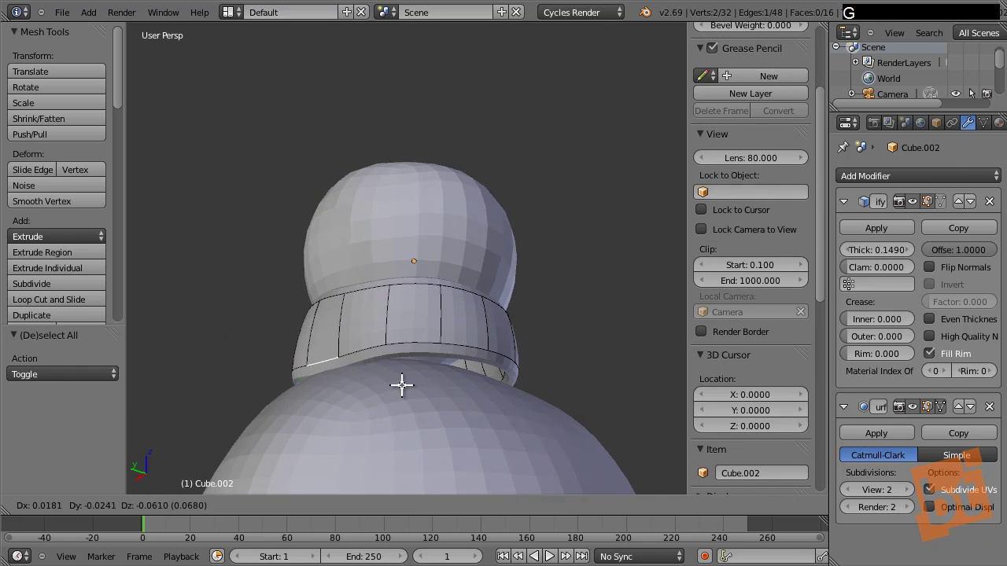
click(402, 385)
Step: Lower the next bottom-rim edges toward the body, by about 0.10 and 0.06 in Z
right_click(418, 359)
shift+middle_drag(418, 357, 504, 355)
right_drag(504, 355, 508, 370)
mouse_move(508, 370)
shift+middle_down()
mouse_move(499, 382)
mouse_move(498, 371)
mouse_move(521, 382)
shift+middle_up()
right_click(468, 364)
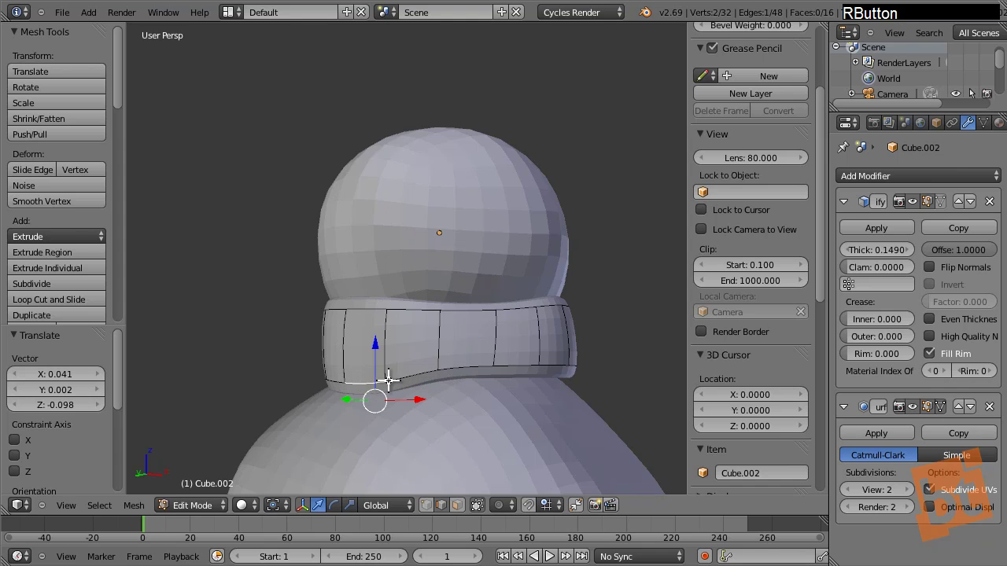
right_click(459, 368)
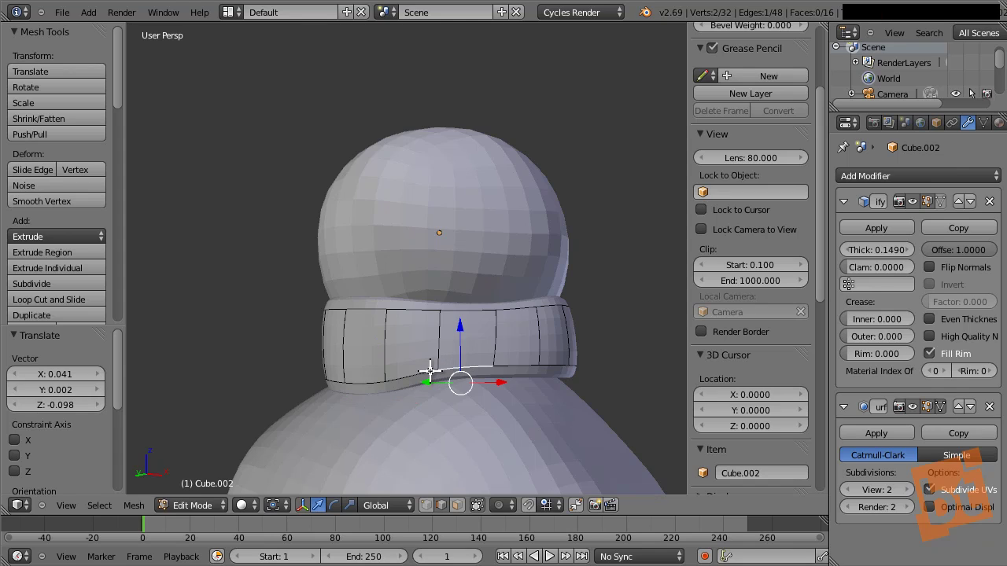
click(532, 351)
shift+middle_drag(462, 395, 525, 390)
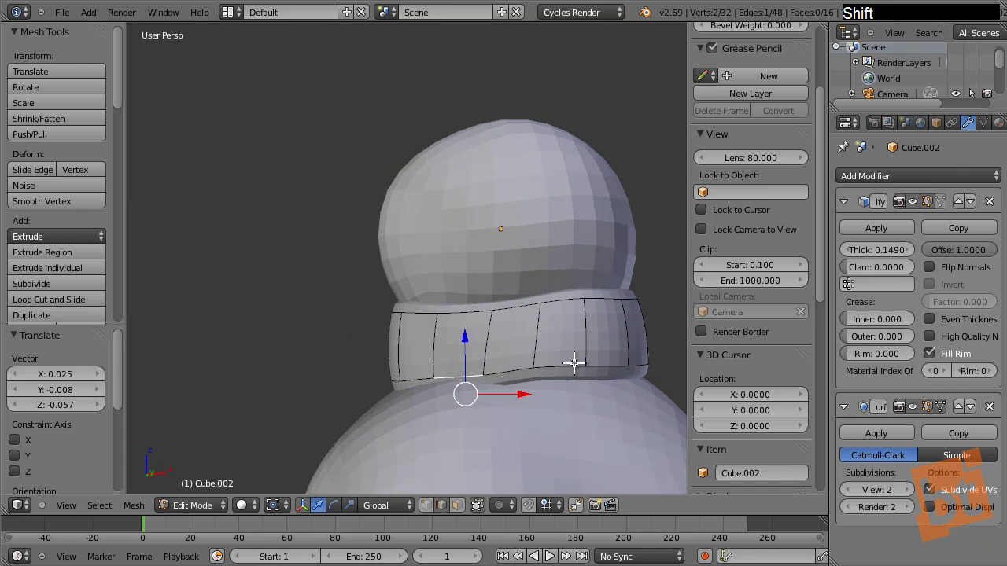
Step: Move three further lower-rim edges against the body, lowering them by about 0.08, 0.055 and 0.01 in Z
mouse_move(577, 376)
right_down()
mouse_move(585, 393)
mouse_move(584, 385)
right_up()
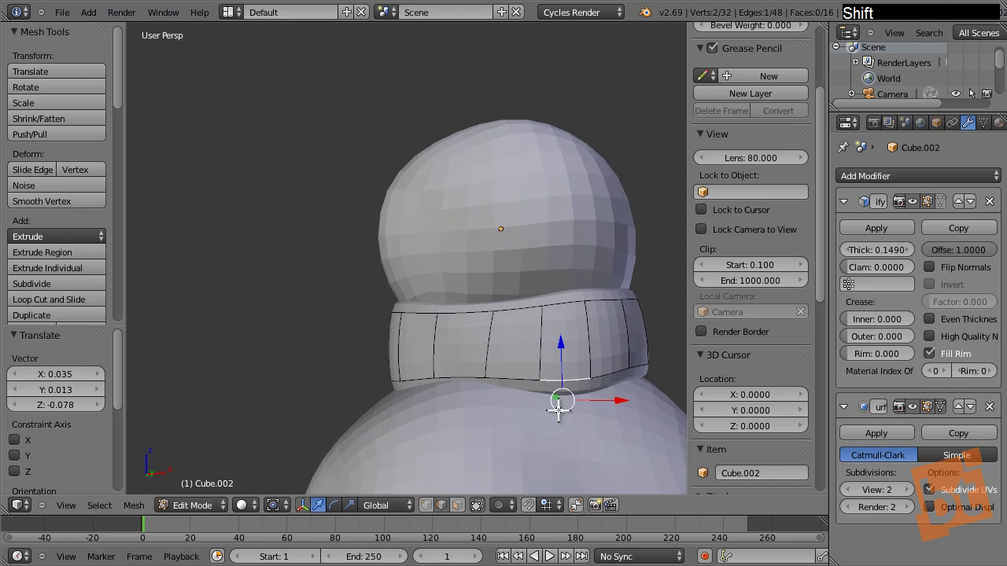
shift+middle_drag(558, 410, 450, 391)
right_drag(449, 391, 468, 410)
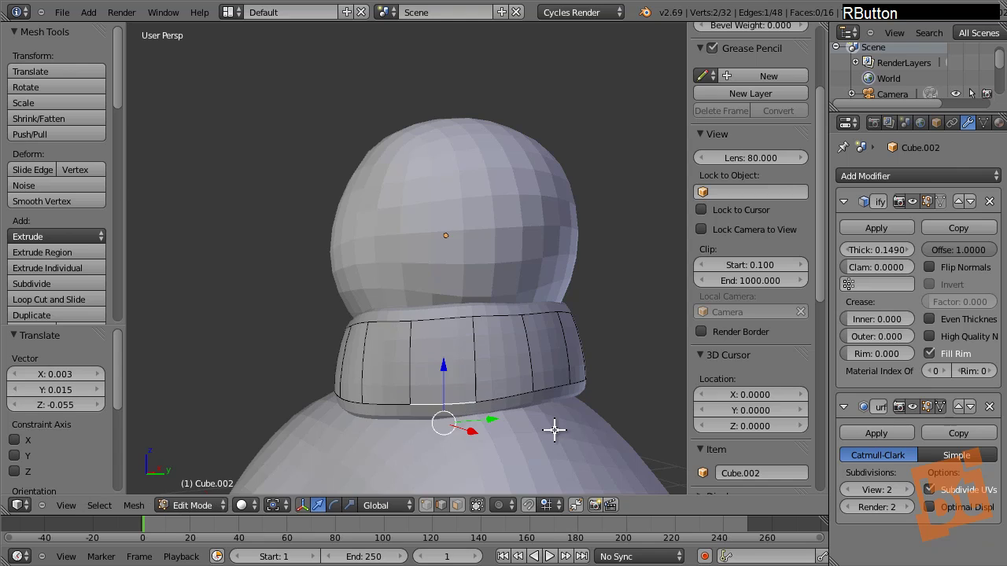
shift+middle_drag(365, 421, 292, 407)
right_click(414, 419)
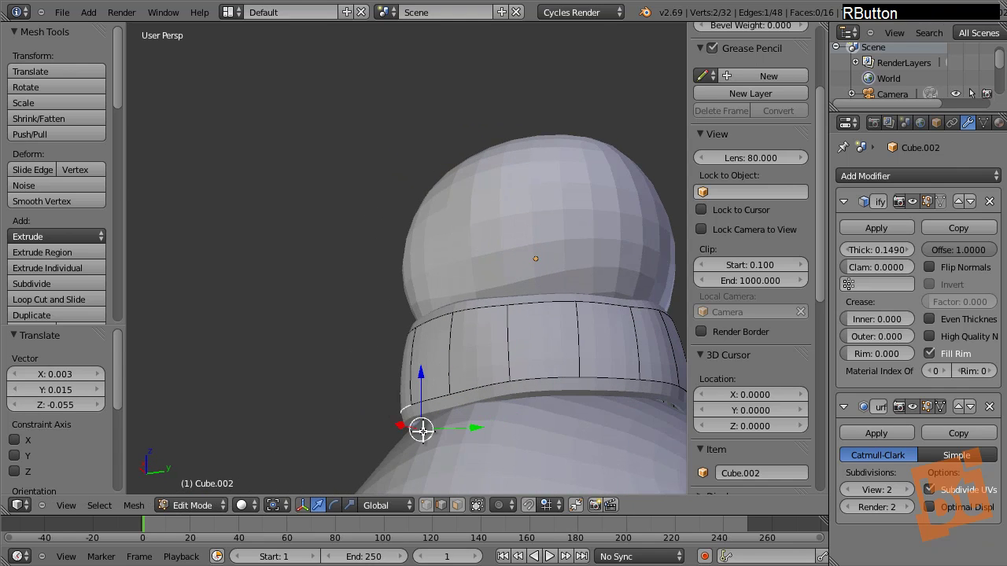
key(g)
click(431, 434)
Step: Lower the last raised edges of the bottom rim onto the body, the final one by about 0.054 in Z
shift+middle_drag(602, 373, 465, 404)
key(g)
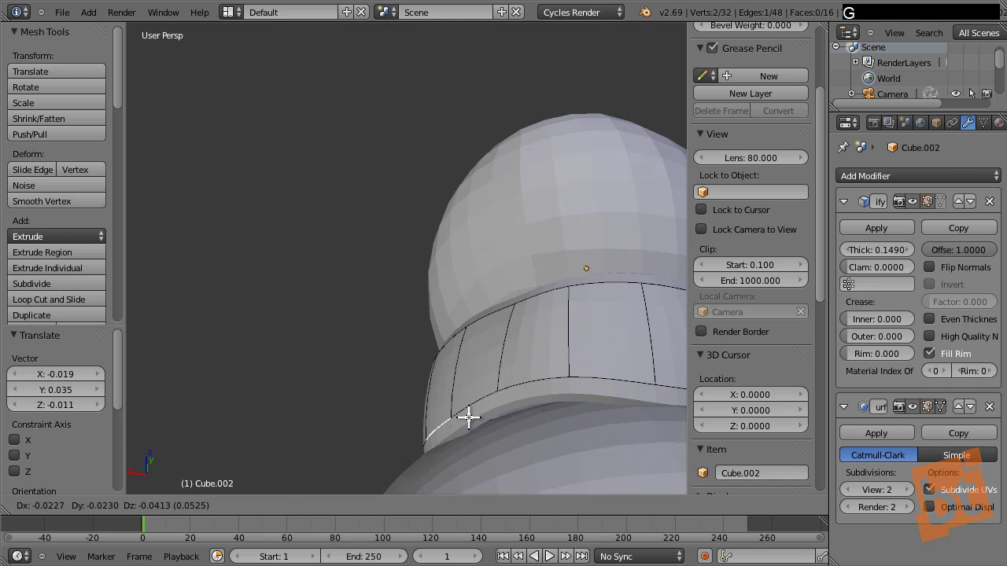
click(472, 415)
shift+middle_drag(541, 384, 458, 280)
key(g)
click(581, 383)
Step: Select a lower-rim edge at the front of the band and raise it by about 0.088 in Z
scroll(389, 428, down, 6)
mouse_move(458, 280)
middle_down()
mouse_move(494, 345)
mouse_move(472, 394)
mouse_move(426, 331)
mouse_move(461, 325)
mouse_move(459, 284)
middle_up()
scroll(450, 321, up, 6)
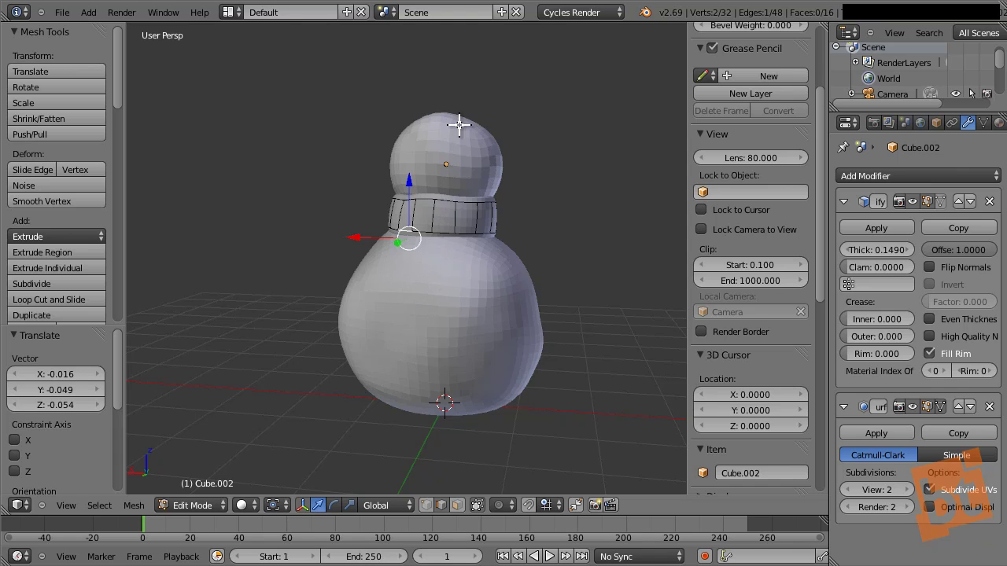
shift+middle_drag(463, 277, 433, 276)
scroll(433, 225, up, 5)
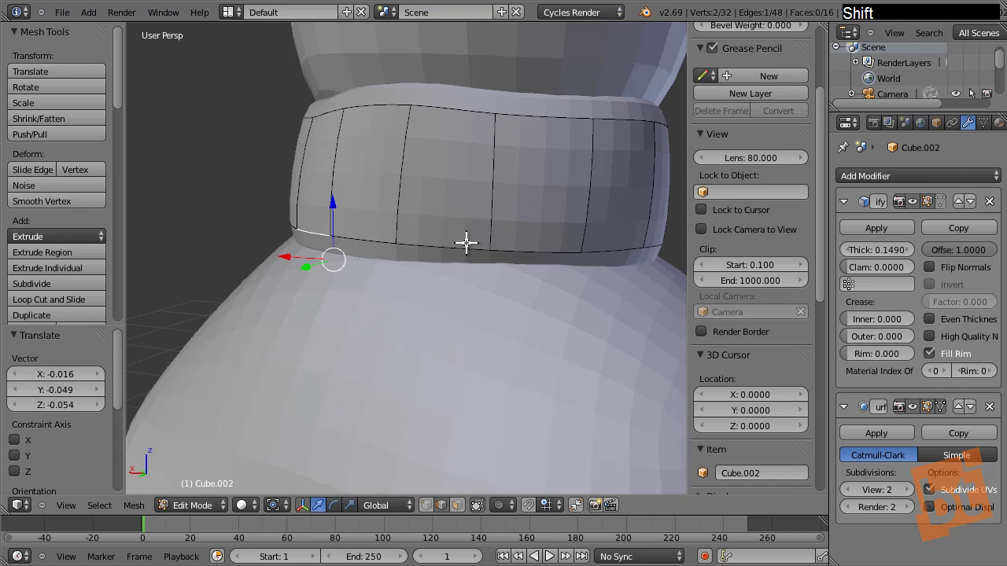
shift+right_click(506, 251)
middle_drag(495, 328, 556, 281)
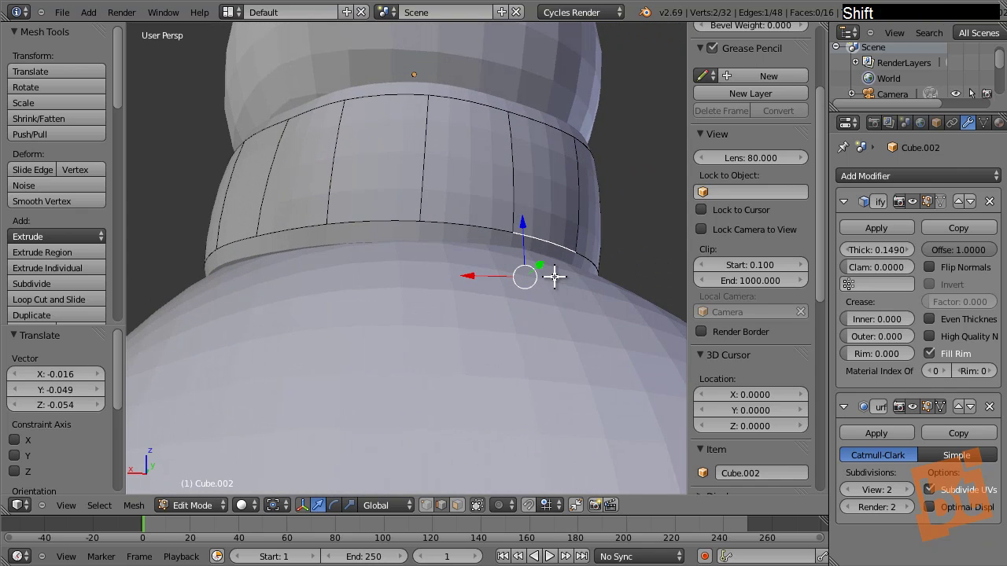
key(g)
click(558, 262)
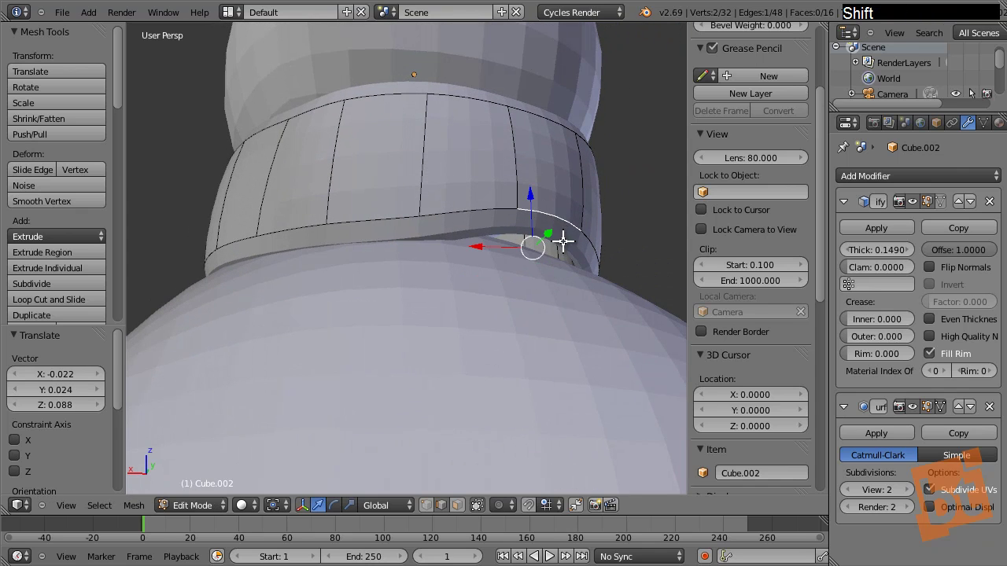
Step: Switch to face selection, duplicate the band face above the raised edge and place the copy about 0.32 lower
mouse_move(564, 240)
shift+middle_down()
mouse_move(553, 260)
mouse_move(521, 267)
mouse_move(562, 228)
shift+middle_up()
key(ctrl+Tab)
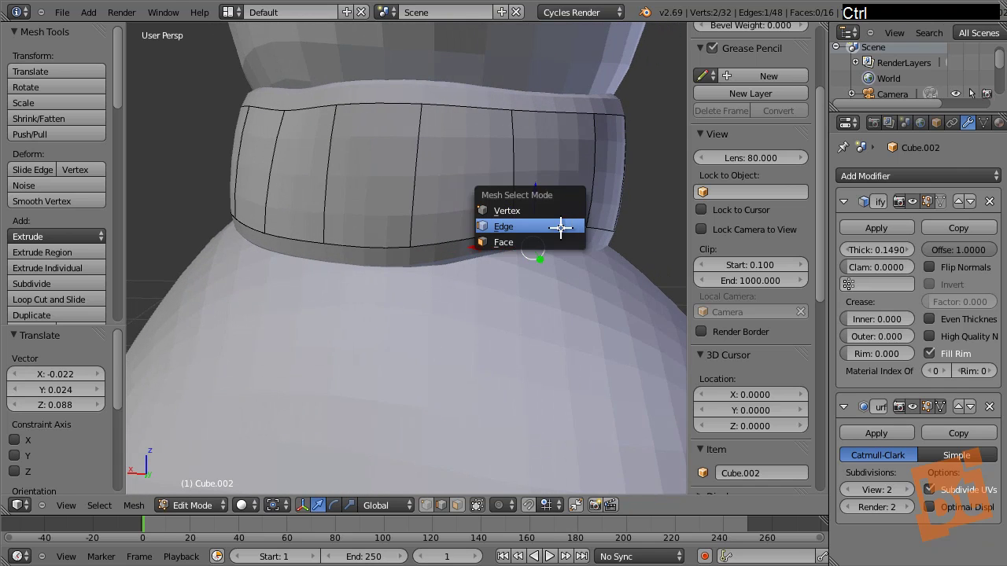
click(540, 242)
right_click(555, 183)
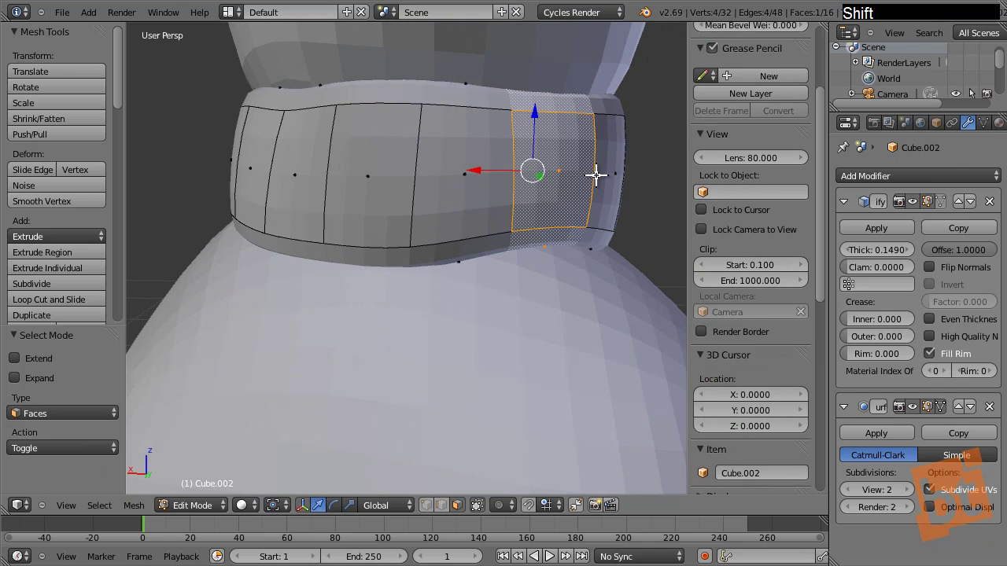
key(shift+d)
click(603, 257)
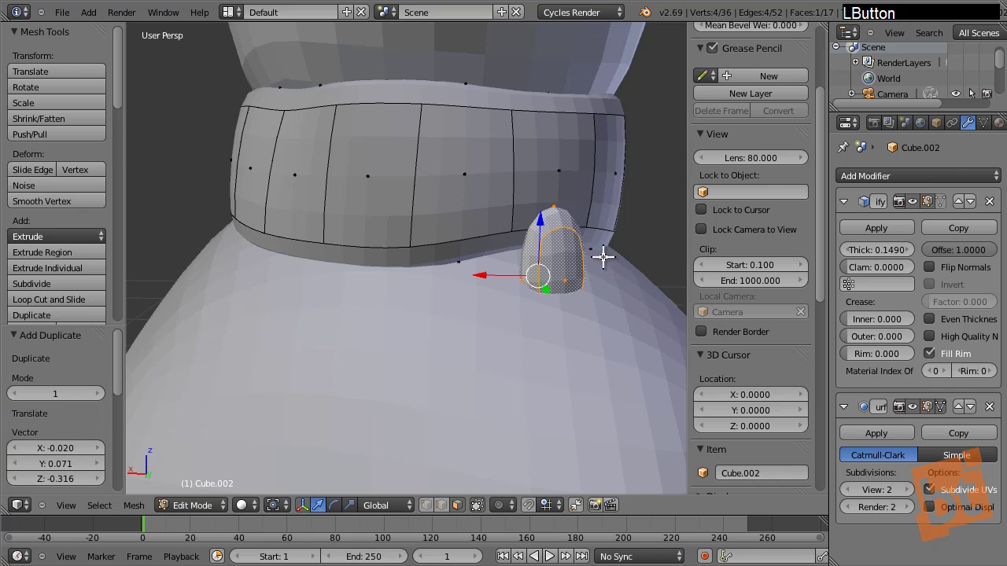
Step: Rotate the duplicated face about 90° in the front view, then tilt it from the side to follow the body's slope
middle_drag(616, 228, 578, 252)
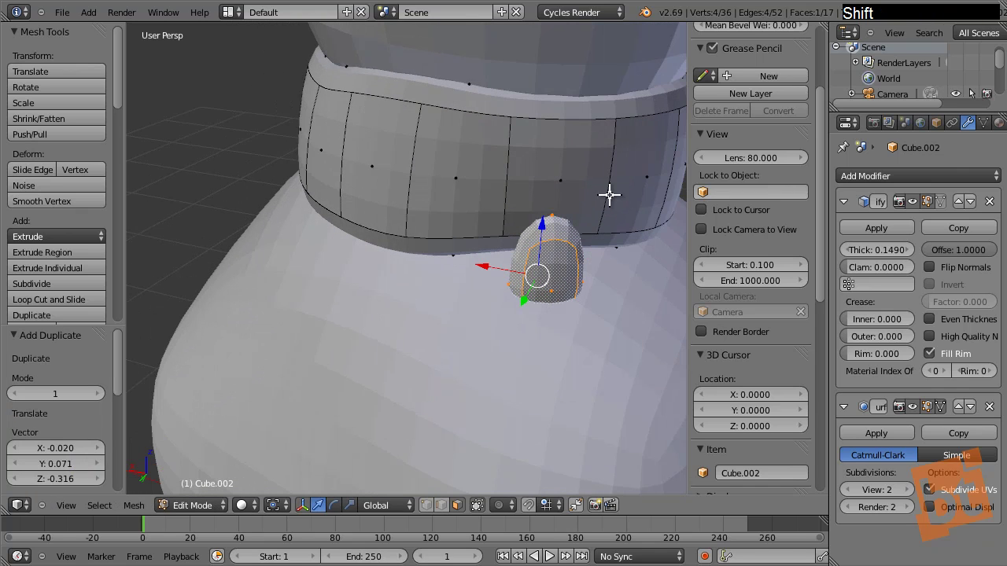
shift+middle_drag(609, 195, 580, 153)
key(r)
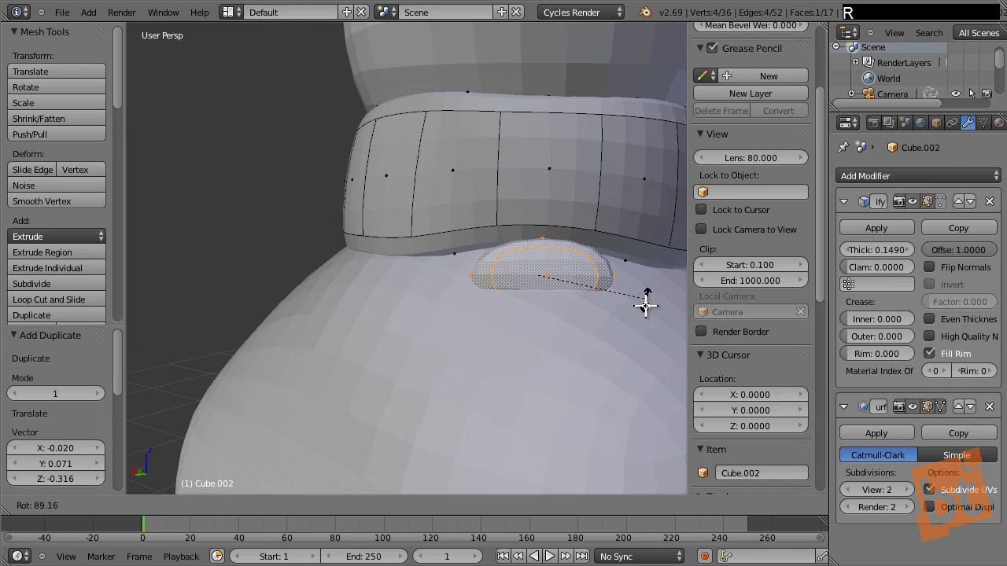
click(645, 299)
middle_drag(450, 333, 626, 358)
key(r)
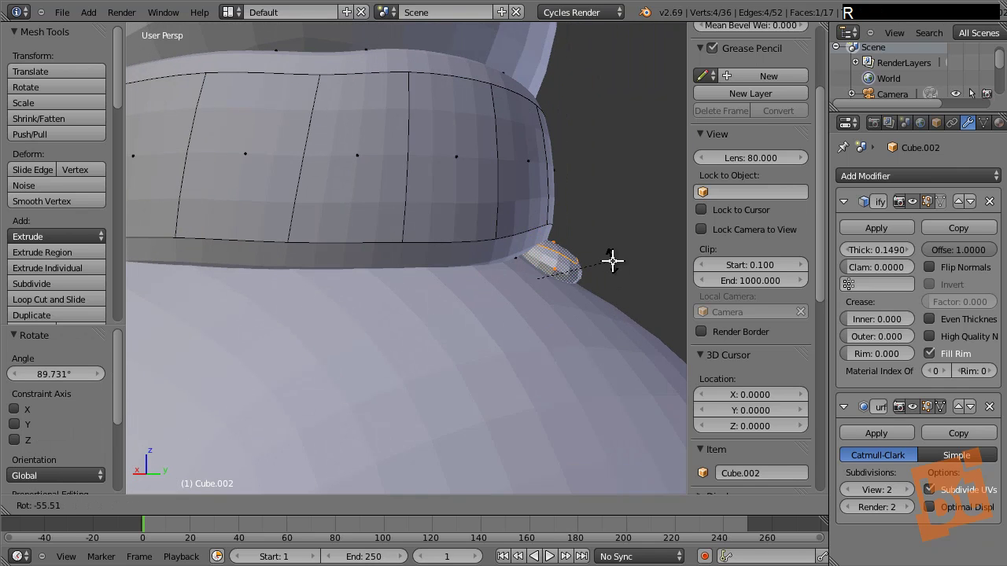
click(613, 264)
Step: Fit the duplicated face against the body just under the scarf band, rotating it about 8.7° and moving it down about 0.07
shift+middle_drag(614, 265, 580, 353)
key(g)
click(568, 319)
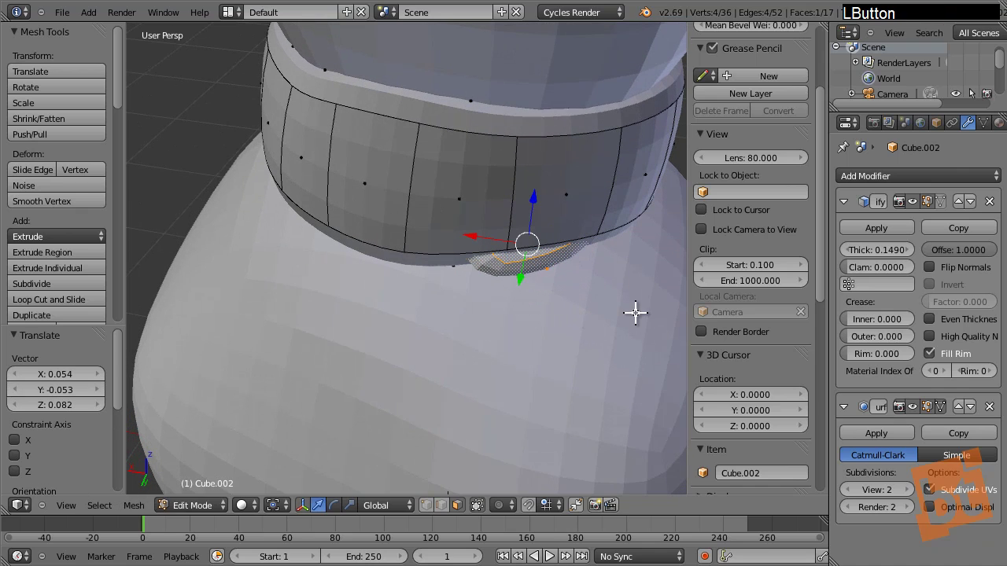
key(r)
click(627, 331)
shift+middle_drag(580, 325, 625, 267)
key(g)
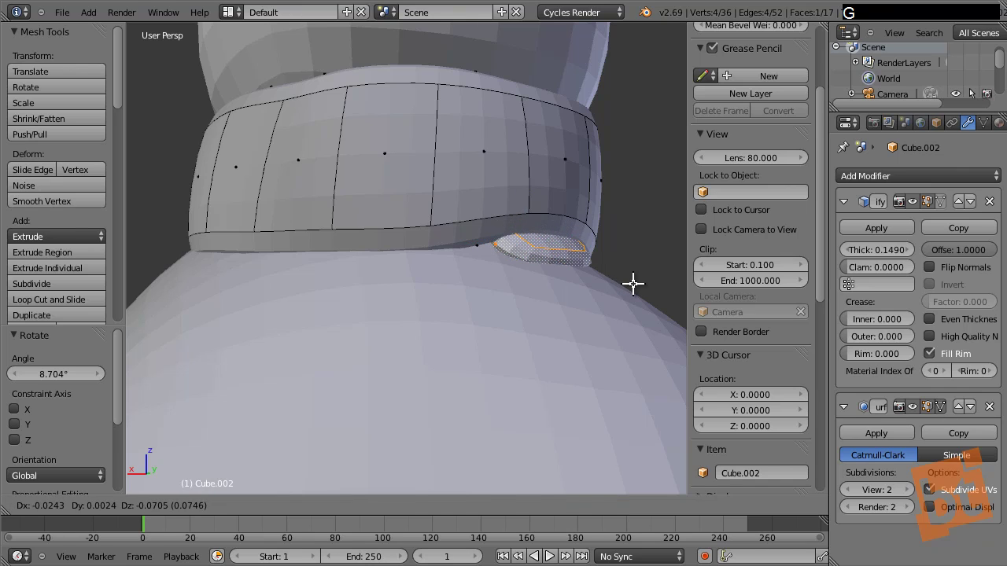
click(633, 283)
Step: Switch to edge selection, select the duplicated face's lower edge and extrude it down the body to lengthen the hanging scarf end
key(ctrl+Tab)
click(557, 244)
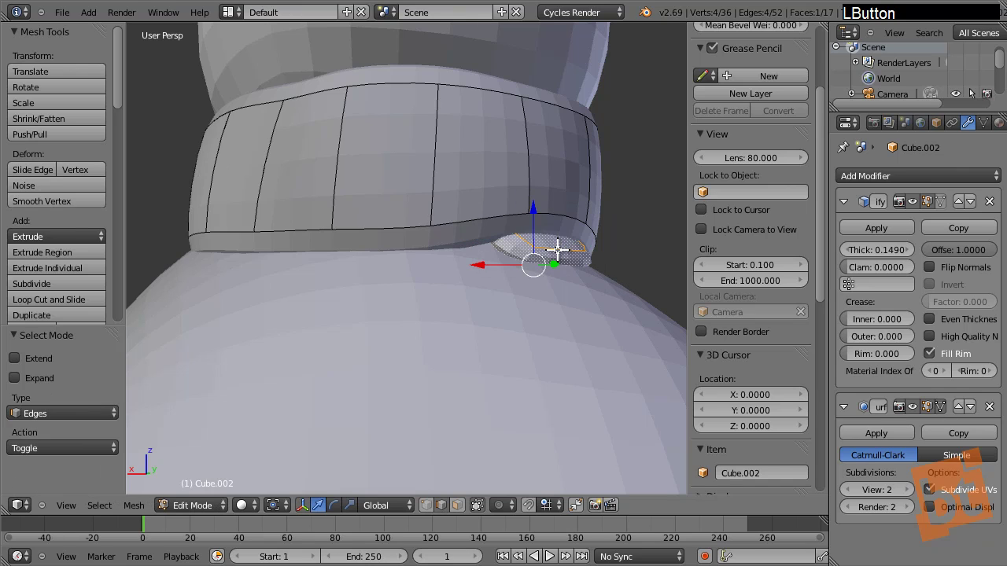
right_click(559, 251)
key(ctrl+Tab)
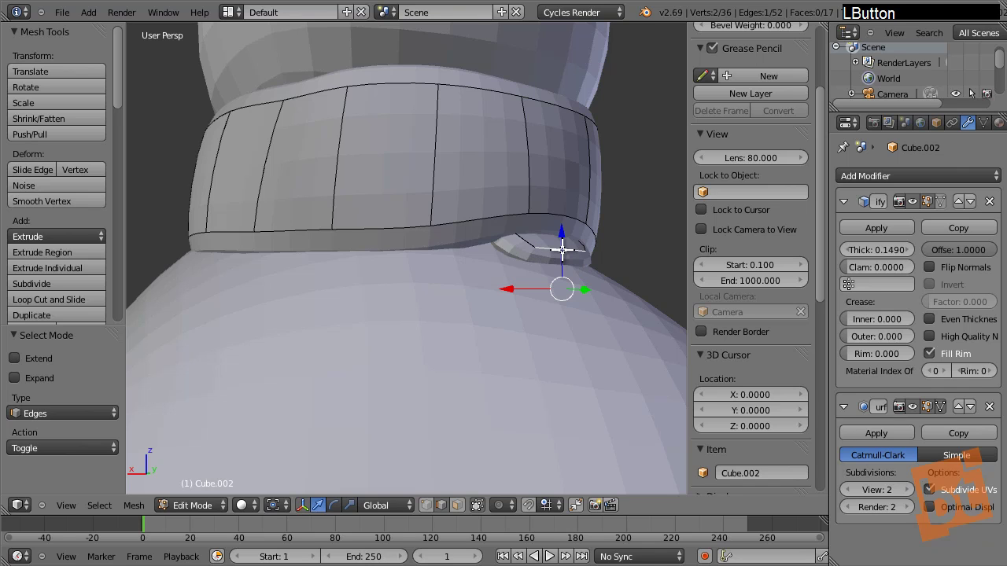
middle_drag(585, 272, 521, 364)
shift+middle_drag(677, 365, 559, 337)
key(e)
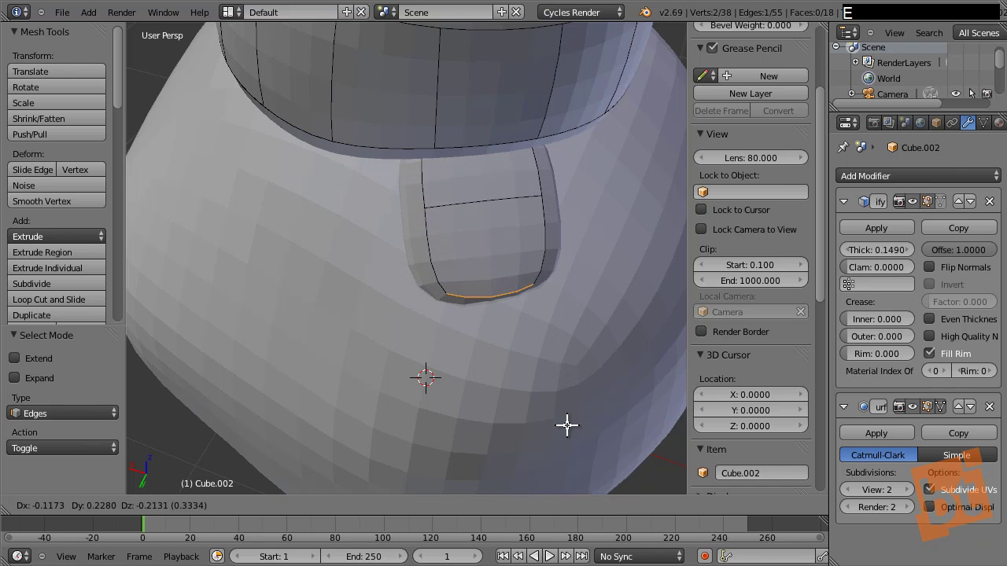
click(484, 436)
Step: Raise the scarf end's lowest edge by about 0.063 in Z and its middle edge by about 0.019
middle_drag(483, 436, 562, 259)
key(g)
click(572, 270)
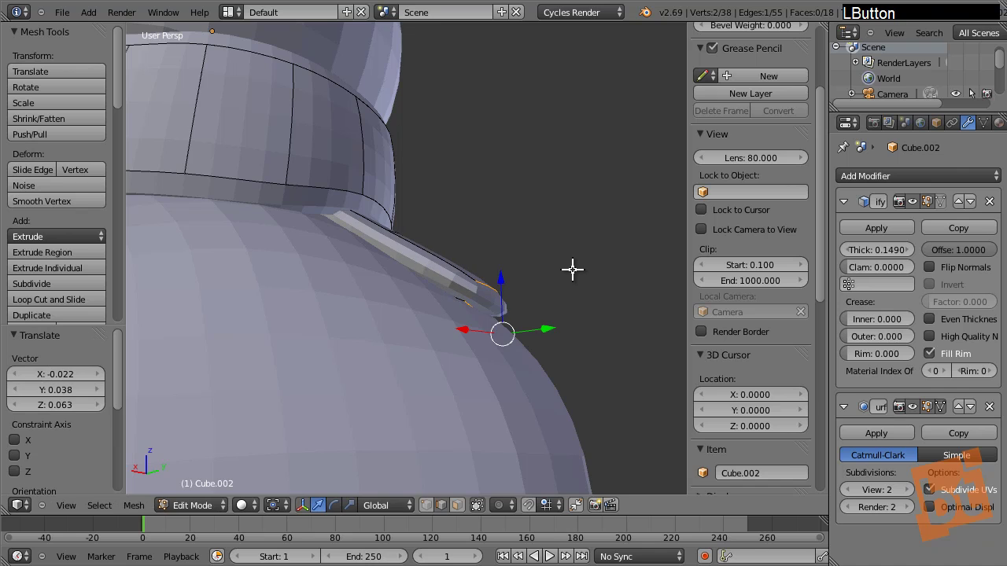
shift+middle_drag(380, 229, 492, 218)
right_click(461, 254)
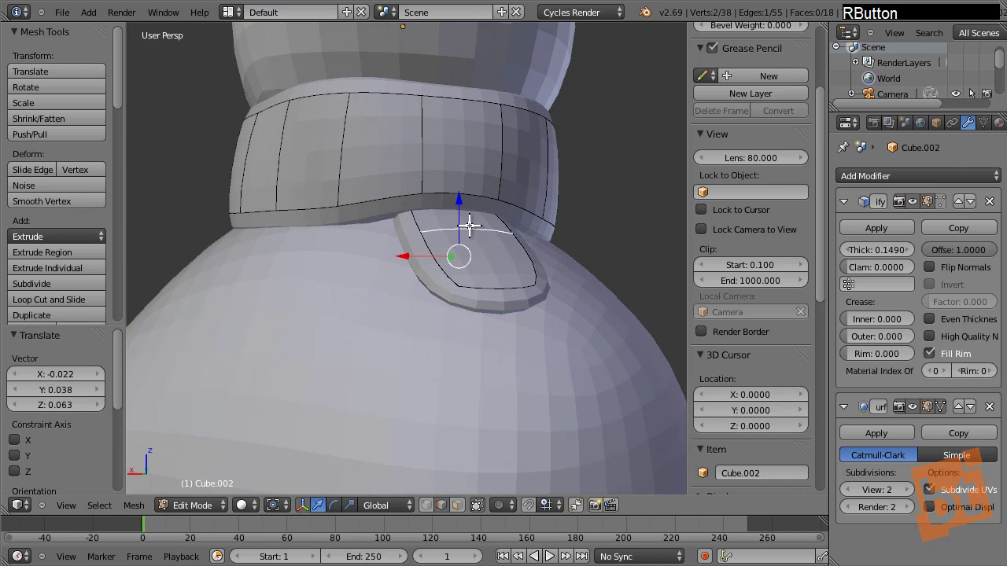
shift+middle_drag(461, 254, 481, 269)
key(g)
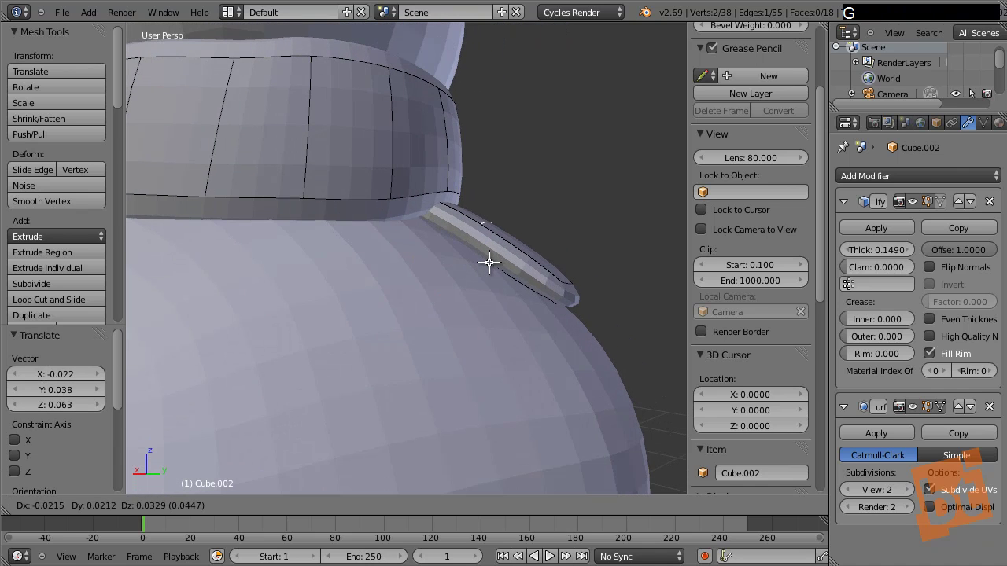
click(510, 232)
Step: Shift the band's lower-rim edge above the scarf end by about 0.028 in Y, and reposition a lower-rim edge farther along
shift+middle_drag(510, 232, 332, 254)
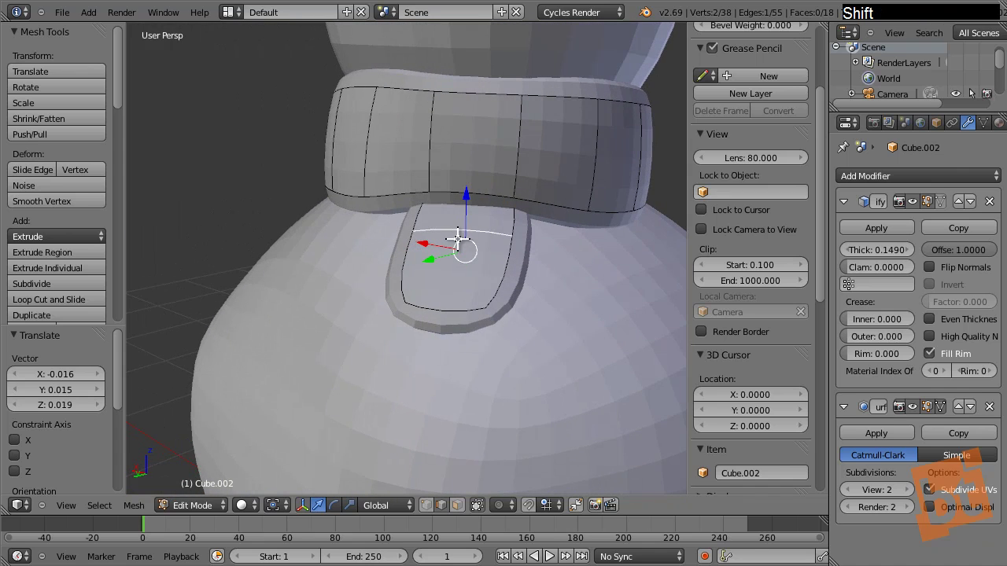
shift+middle_drag(459, 238, 554, 226)
right_click(457, 197)
shift+middle_drag(457, 198, 576, 248)
key(g)
click(517, 247)
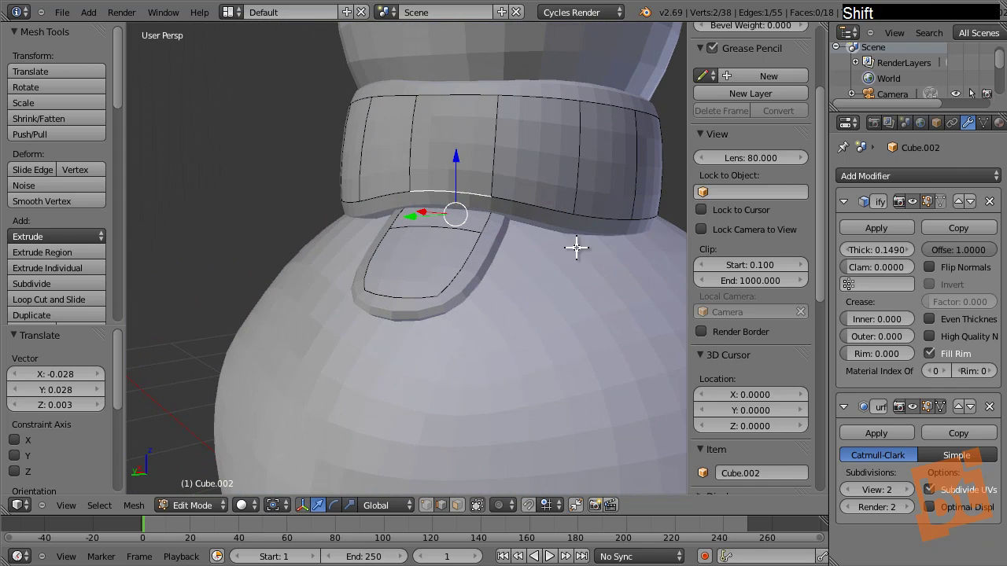
right_click(592, 220)
key(g)
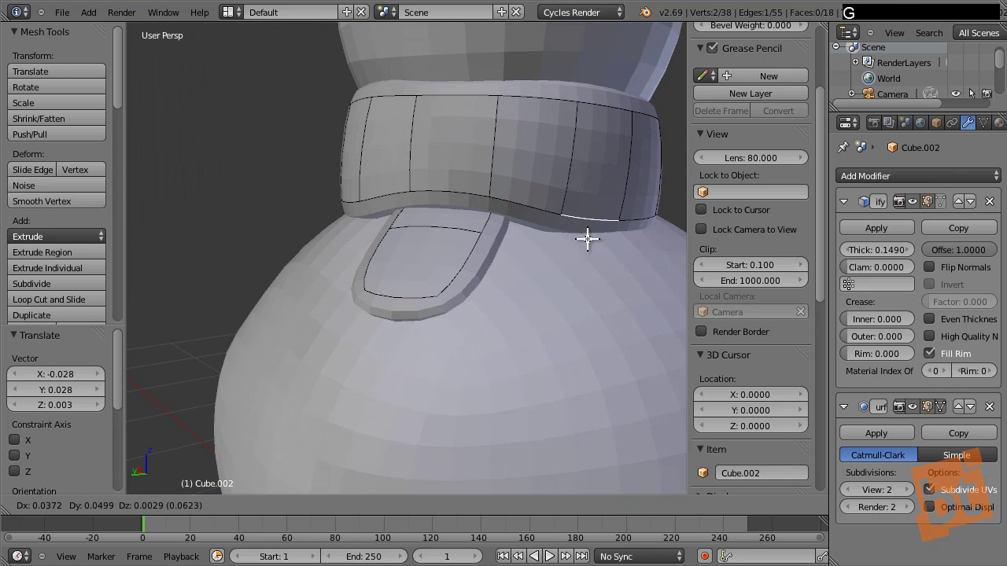
click(591, 234)
mouse_move(572, 238)
shift+middle_down()
mouse_move(580, 249)
mouse_move(583, 236)
shift+middle_up()
Step: Add one loop cut across the hanging scarf end and slide it close to the lowest edge to sharpen the tip
key(Tab)
shift+middle_drag(599, 271, 508, 310)
scroll(484, 296, up, 3)
key(Tab)
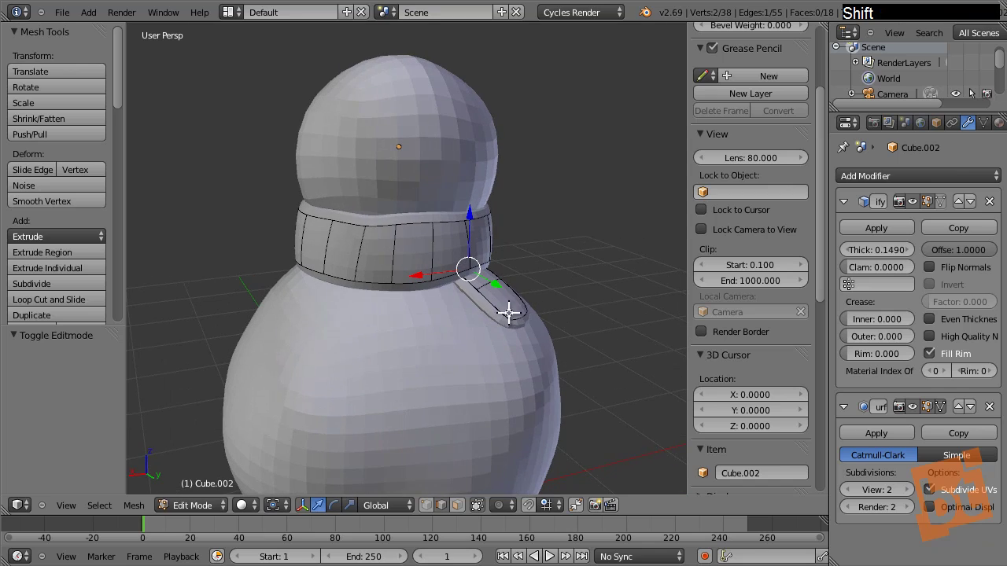
key(ctrl+r)
click(511, 301)
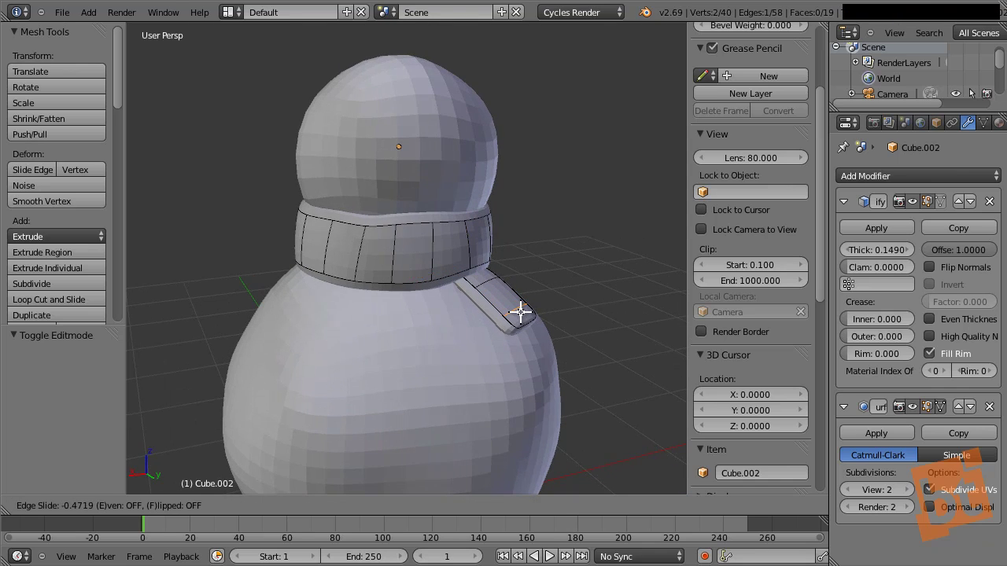
click(519, 318)
Step: Add the scarf end's lowest edge to the selected loop and lower both edges by about 0.016 in Z
mouse_move(524, 332)
shift+middle_down()
mouse_move(578, 314)
mouse_move(566, 306)
mouse_move(524, 324)
shift+middle_up()
shift+right_click(543, 315)
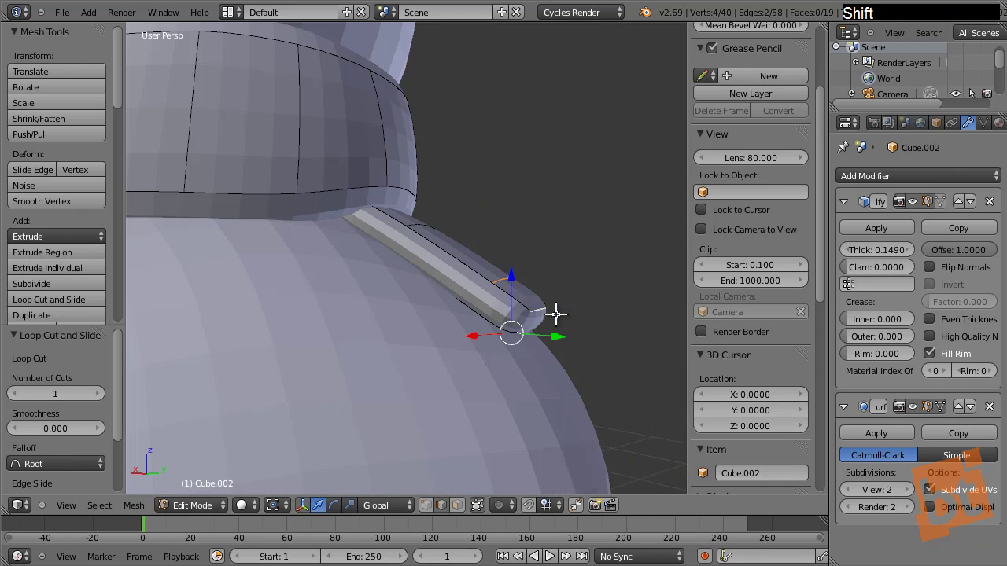
key(g)
click(575, 314)
key(g)
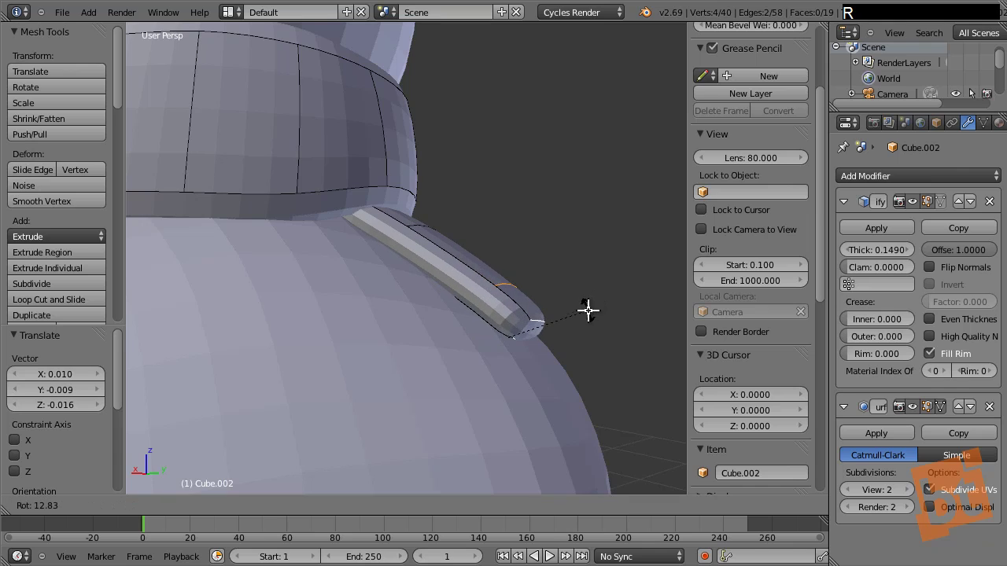
right_click(574, 294)
shift+middle_drag(574, 294, 592, 304)
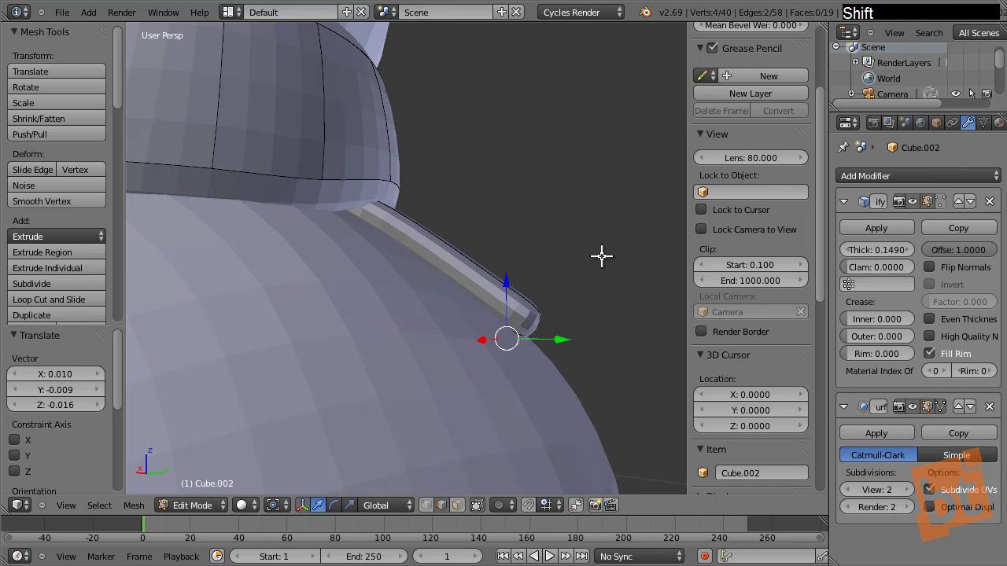
Step: Tilt the two tip edges to follow the body's slope and lower them by a further 0.020 or so in Z
key(r)
click(596, 292)
key(g)
click(592, 298)
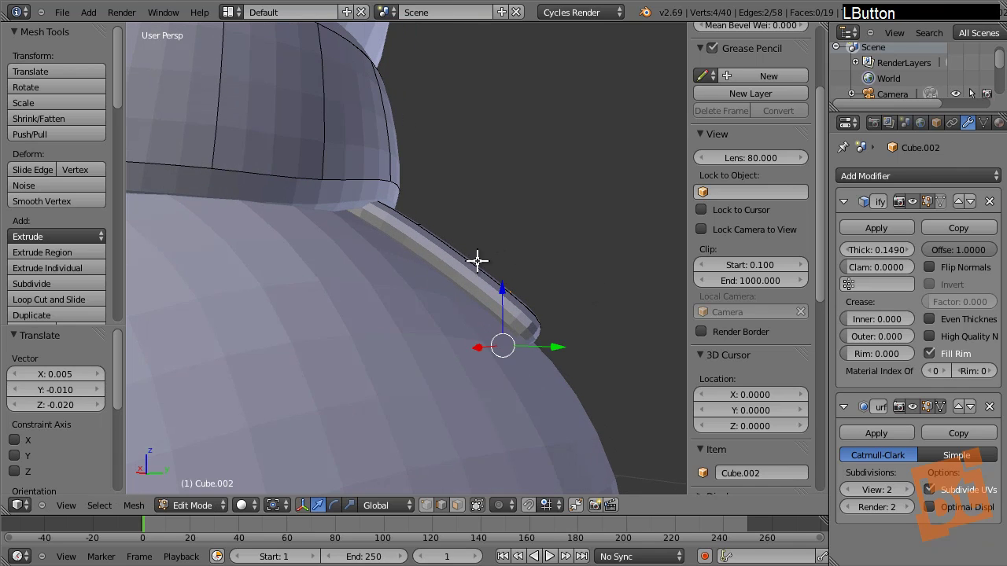
key(ctrl+r)
click(474, 261)
right_click(526, 257)
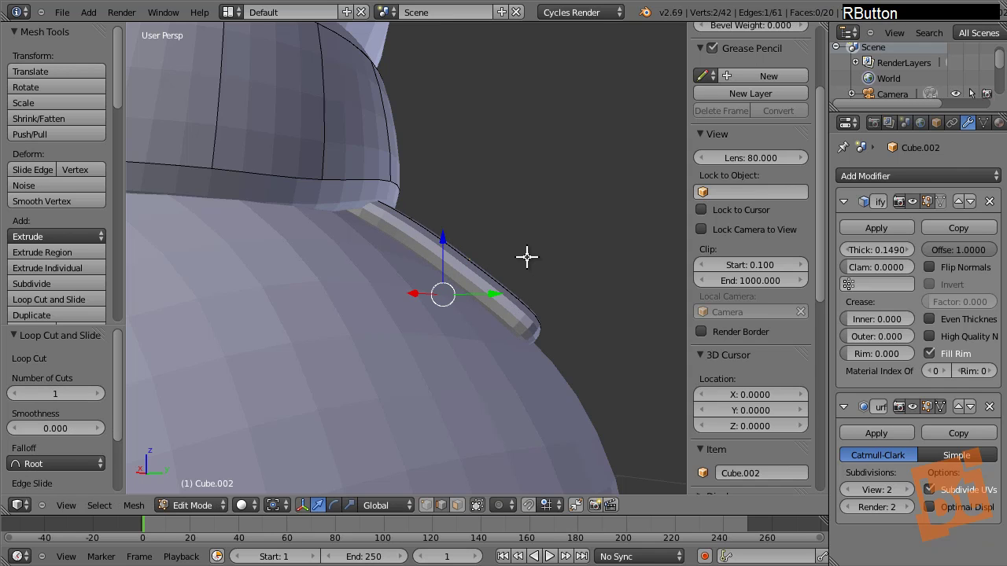
shift+middle_drag(515, 265, 475, 288)
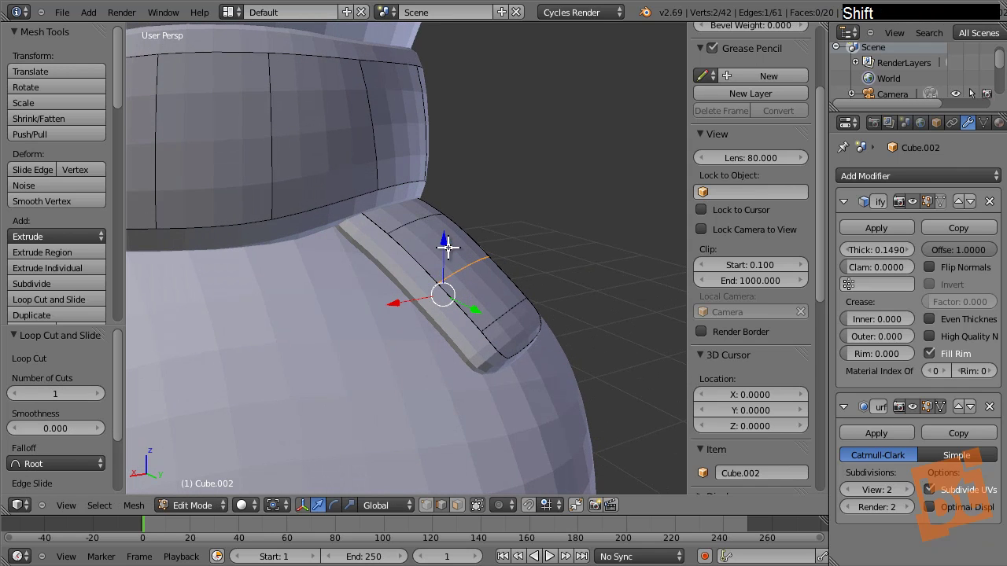
key(ctrl+z)
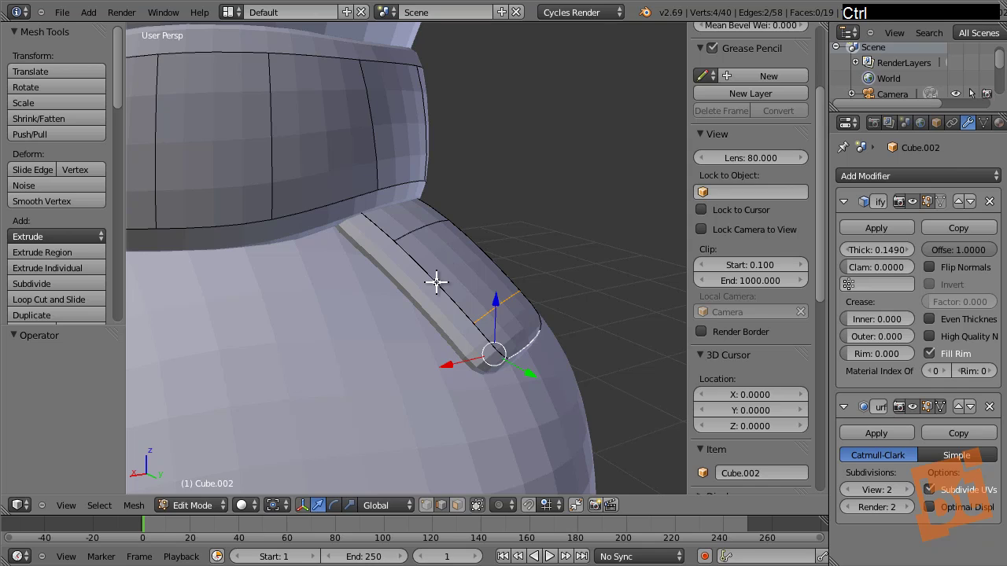
Step: Add a centred loop cut across the hanging scarf end and raise it by about 0.030 in Z to curve over the body
key(ctrl+r)
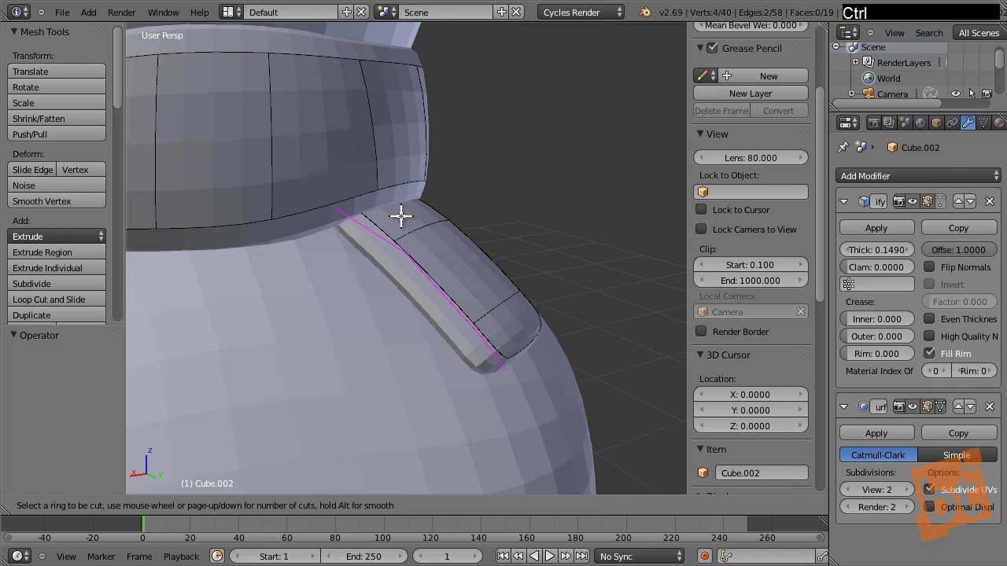
click(445, 285)
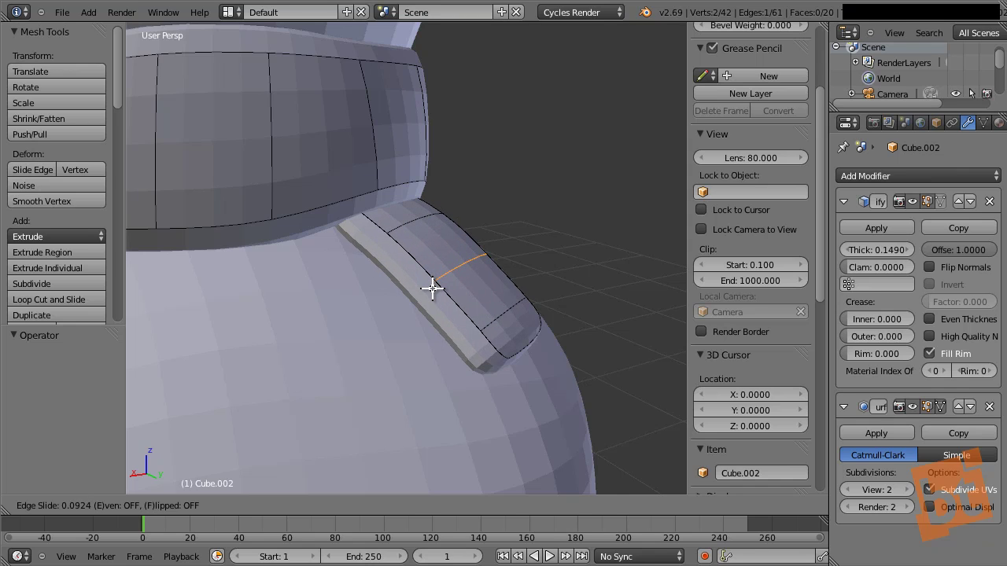
right_click(429, 303)
middle_drag(429, 311, 495, 295)
key(g)
click(501, 285)
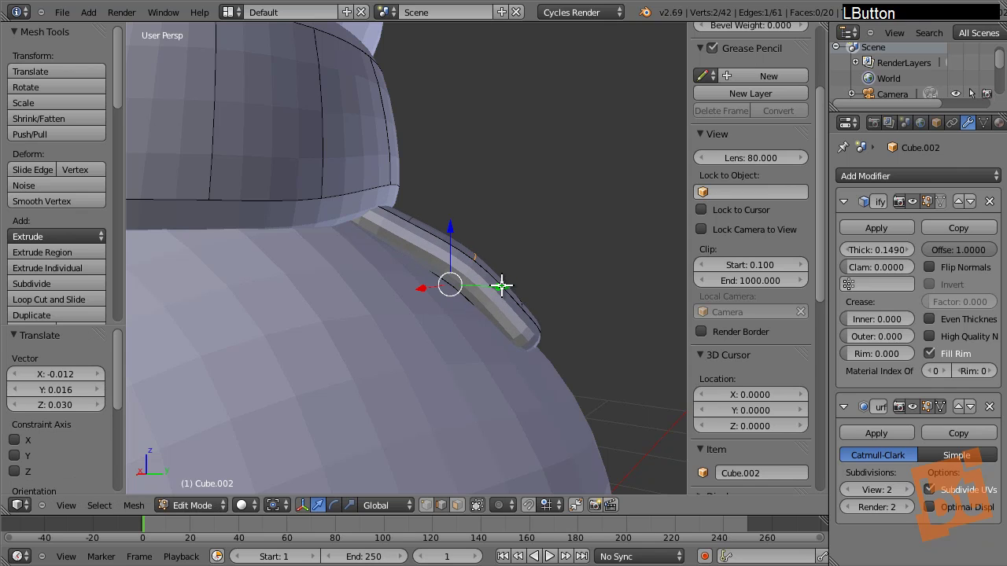
shift+middle_drag(533, 263, 456, 263)
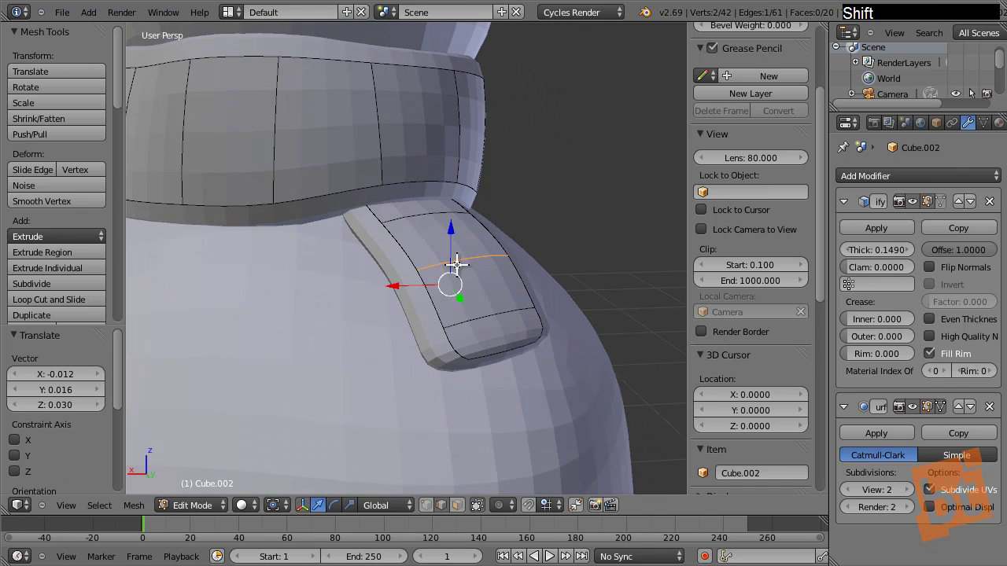
Step: Return to object mode, select all the snowman's objects, set their shading to Smooth and deselect them
key(Tab)
scroll(457, 265, down, 5)
shift+middle_drag(496, 297, 445, 296)
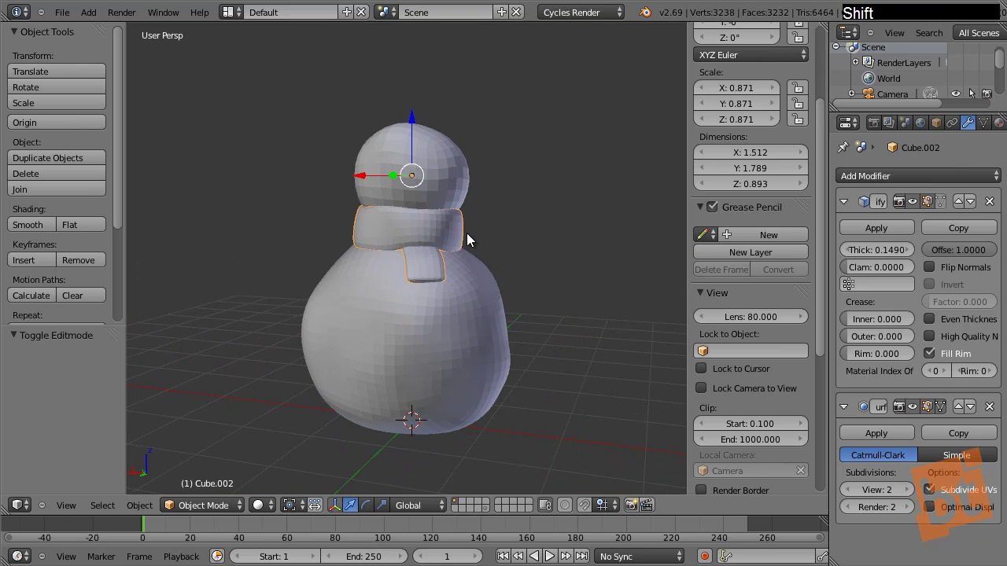
shift+click(498, 300)
shift+click(427, 263)
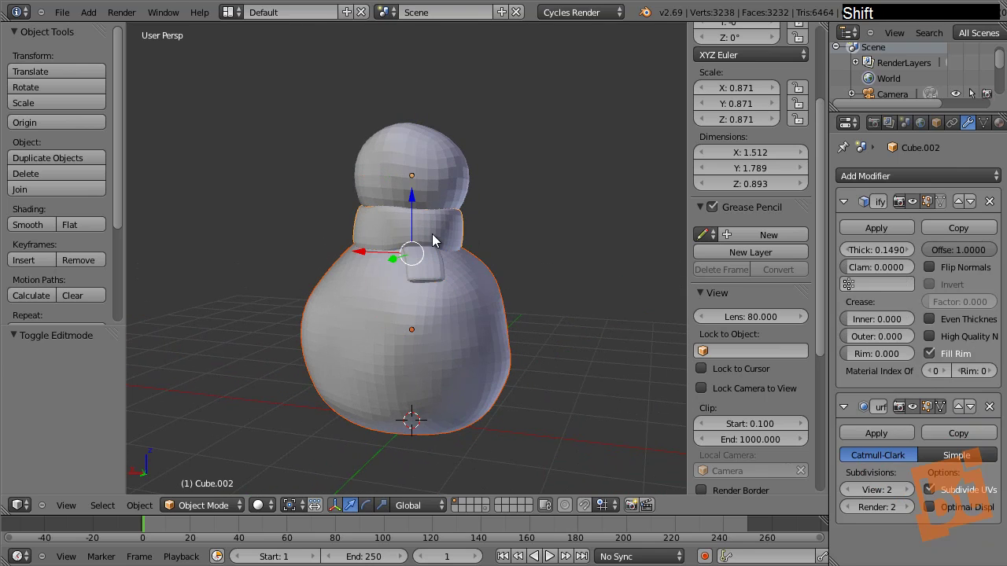
shift+click(433, 241)
key(a)
key(a)
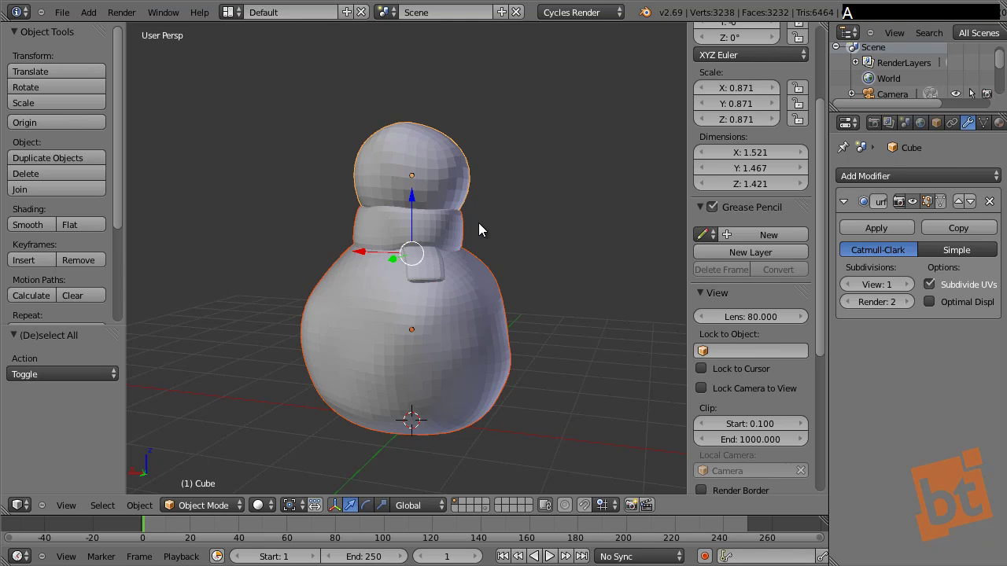
click(35, 225)
key(a)
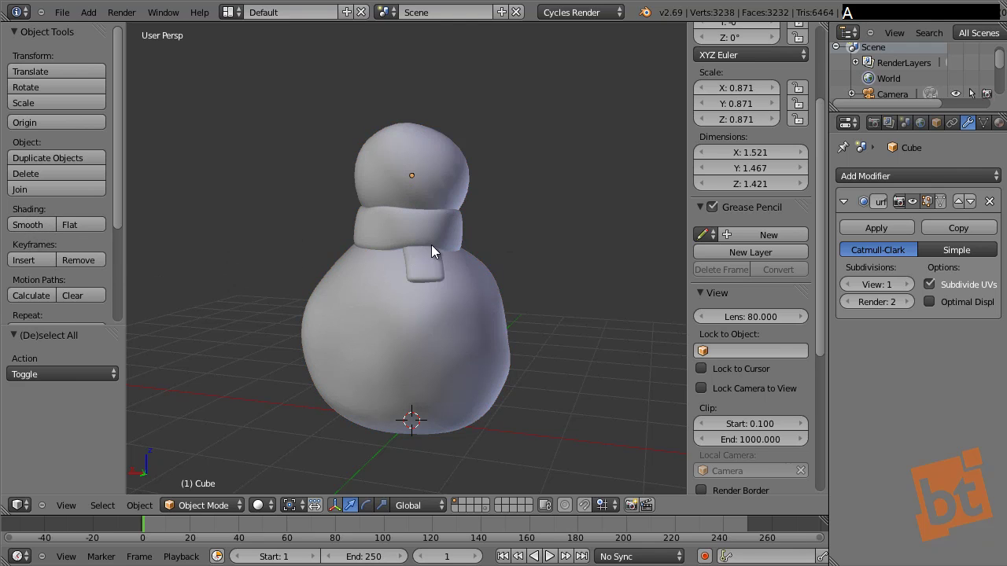
middle_drag(431, 247, 508, 271)
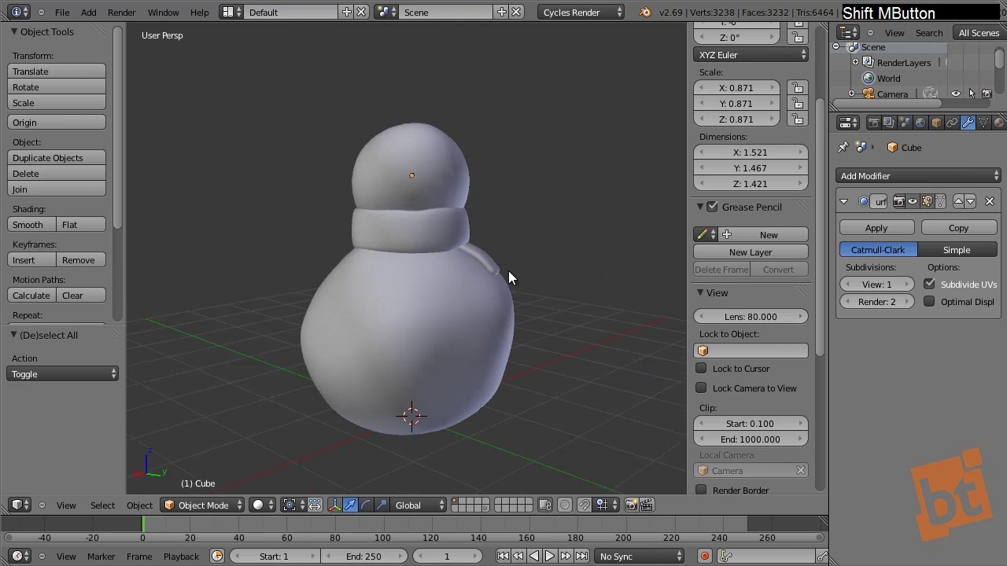
Step: Open the scarf mesh for editing and add one centred horizontal loop cut around the neck band
right_click(424, 231)
key(KP_Decimal)
key(Tab)
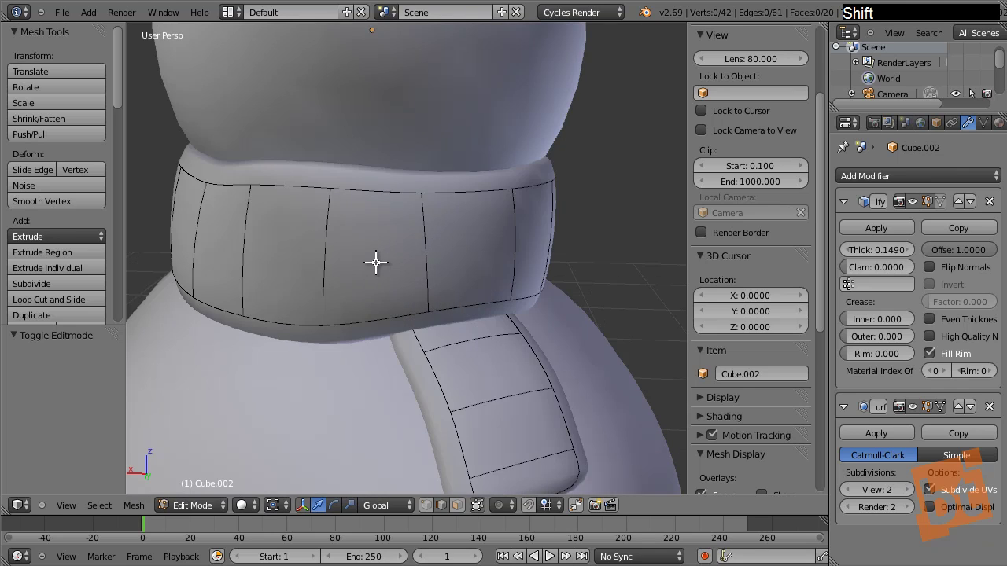
key(shift+c)
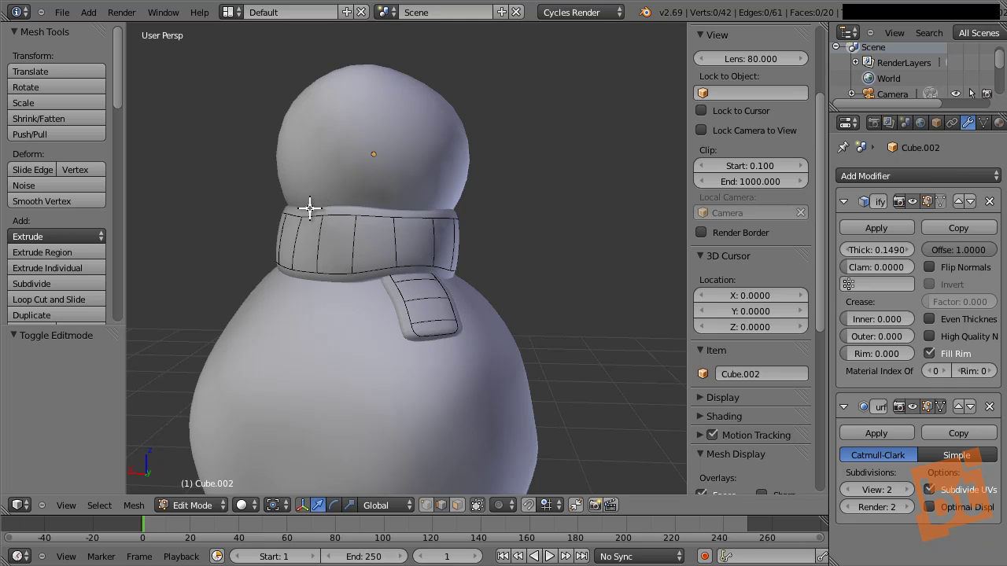
key(ctrl+r)
click(361, 241)
right_click(361, 241)
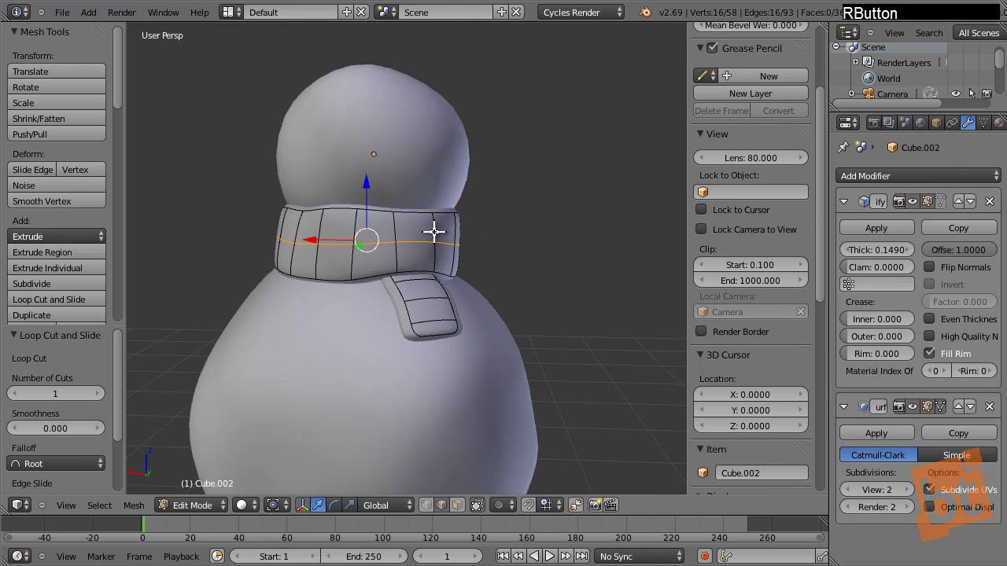
Step: Scale the scarf band's new middle loop inward to about 0.823, return to object mode and deselect everything
key(s)
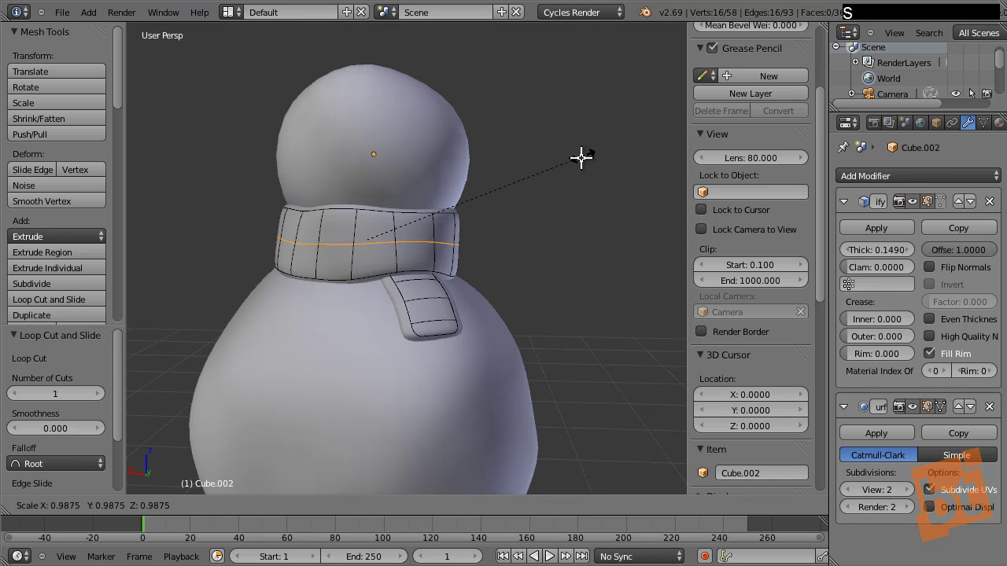
right_click(557, 170)
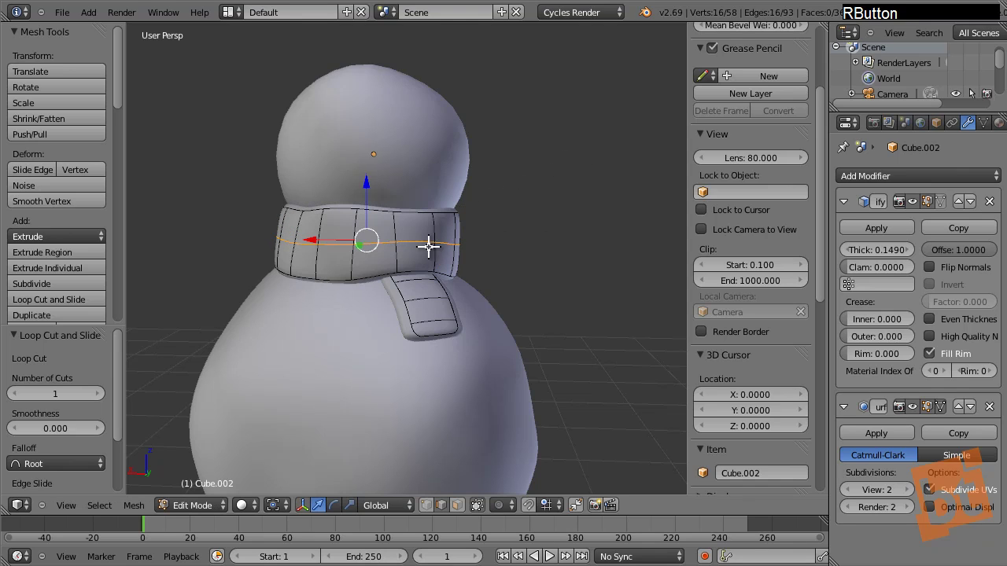
key(s)
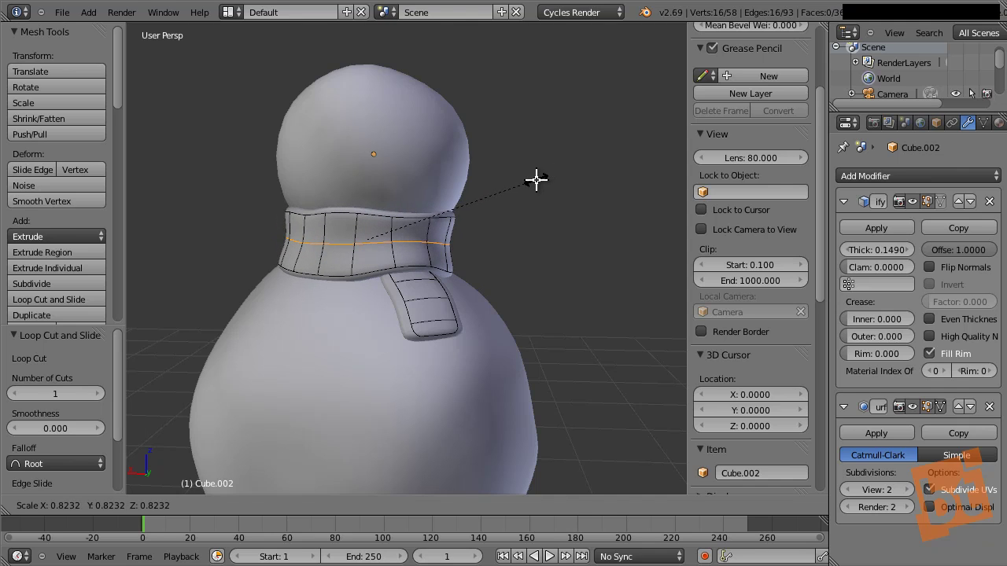
click(536, 180)
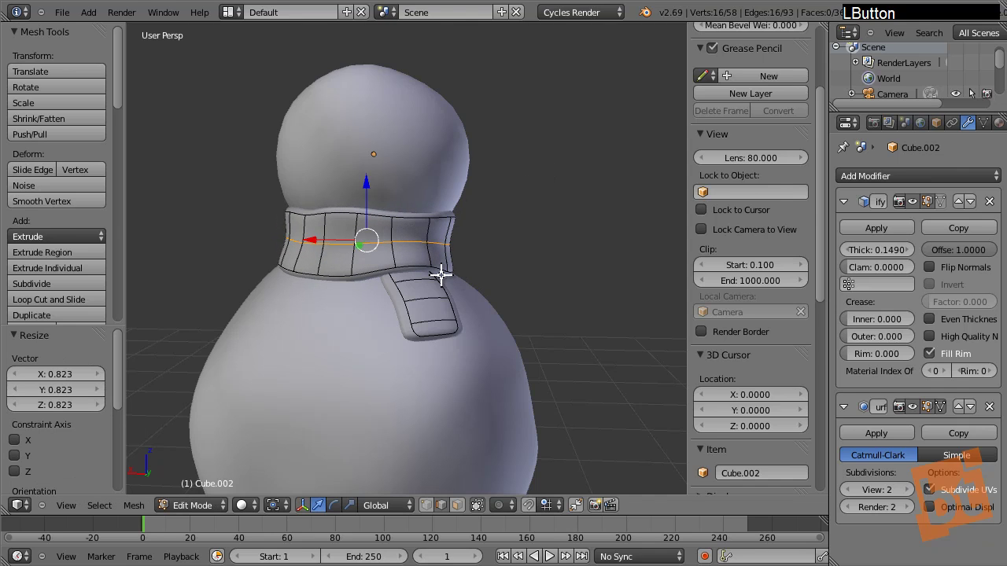
key(Tab)
key(a)
shift+middle_drag(443, 274, 434, 326)
scroll(443, 244, down, 3)
middle_drag(443, 243, 508, 313)
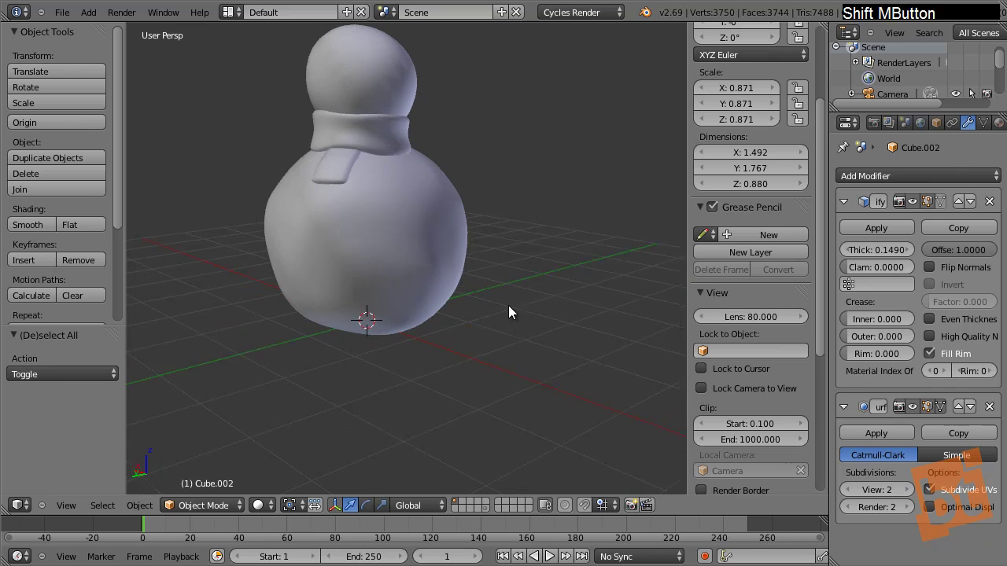
Step: Add a cylinder mesh at the scene origin in top view and set its vertices to 6
key(KP_7)
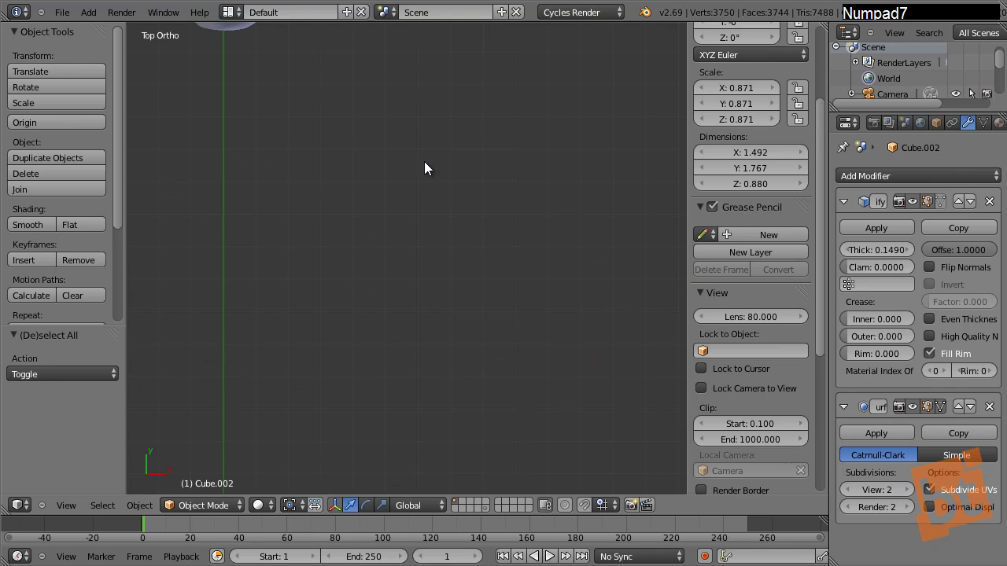
shift+middle_drag(425, 162, 561, 441)
key(shift+a)
mouse_move(479, 185)
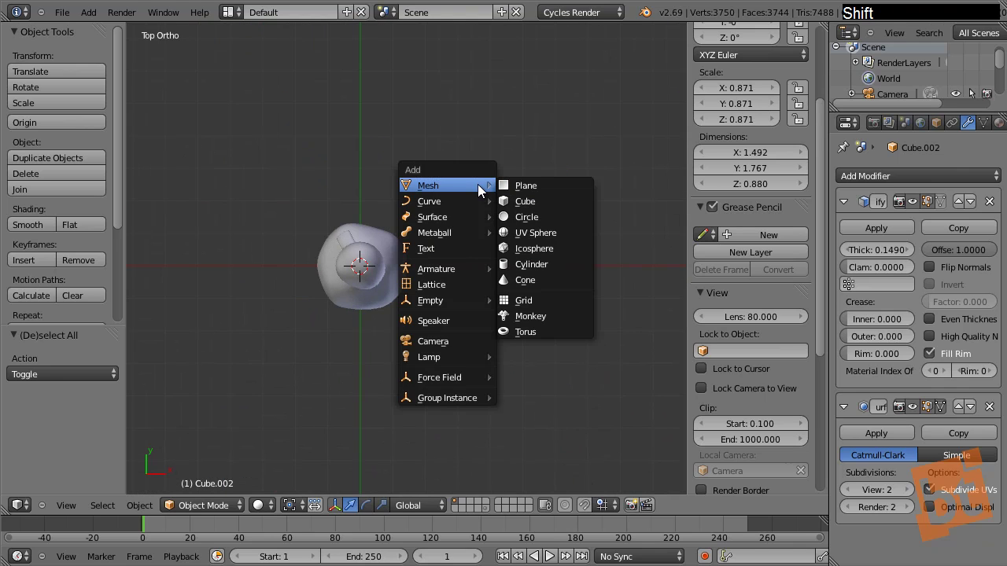
click(566, 264)
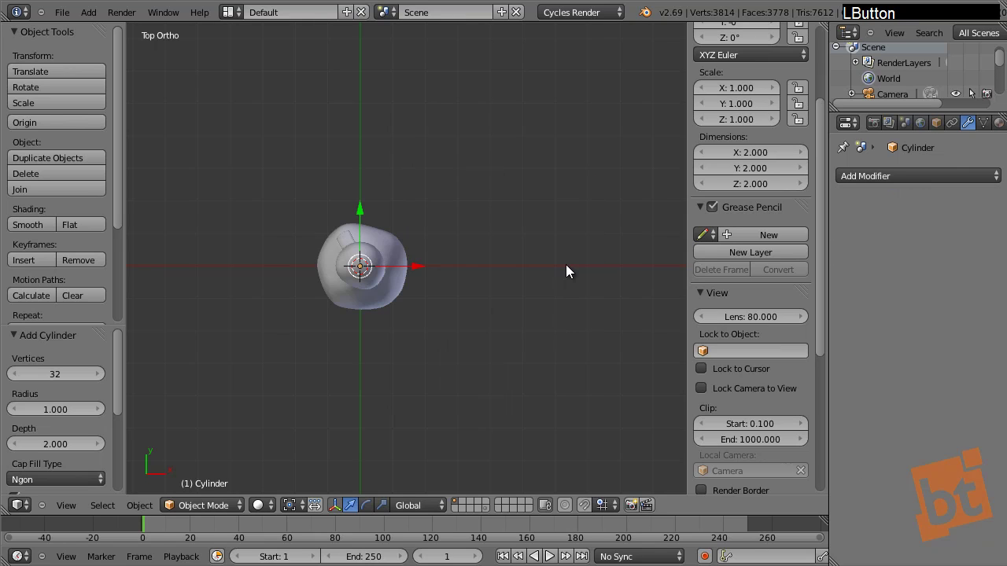
click(55, 373)
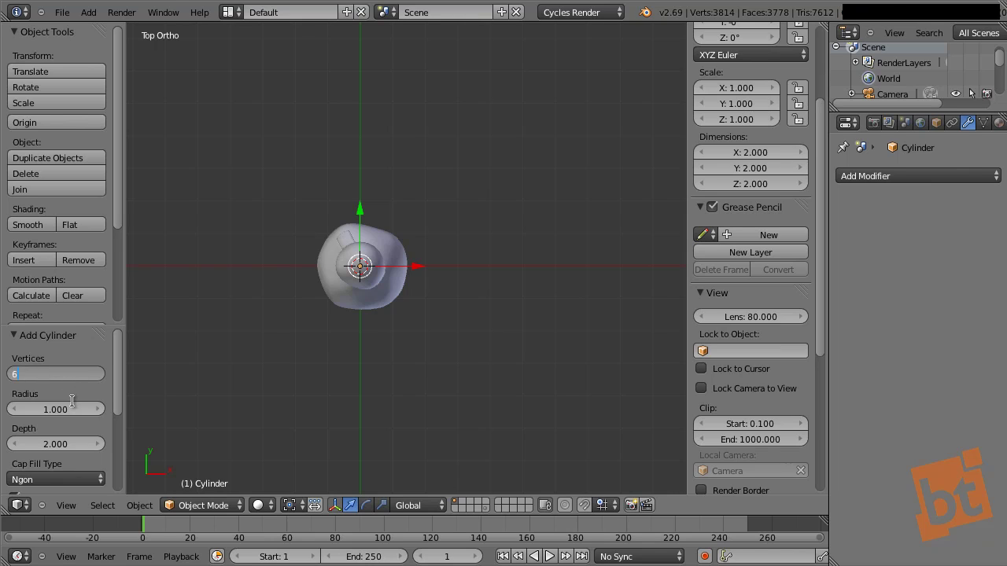
click(513, 286)
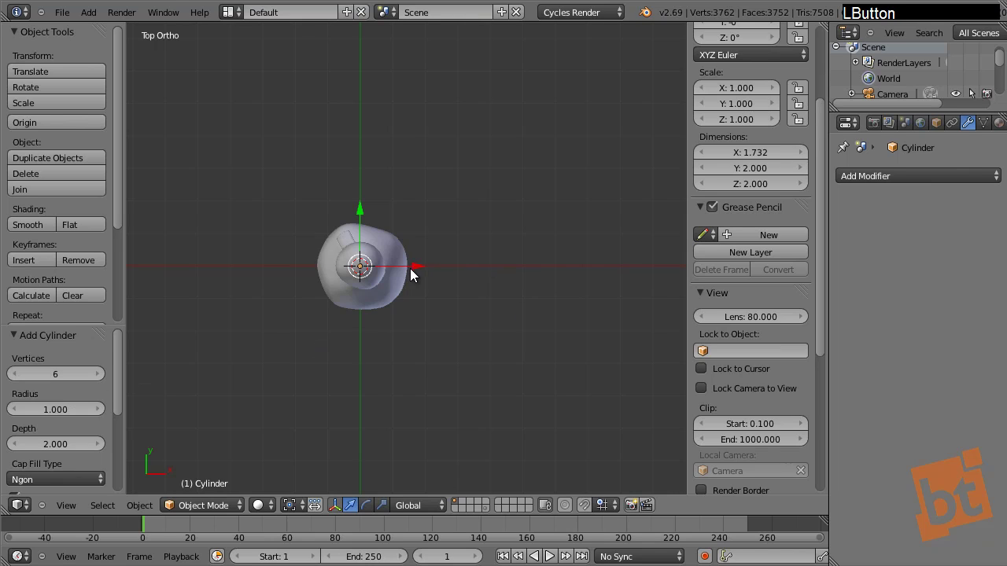
Step: Try moving the six-sided cylinder about 6.585 along X away from the snowman, and undo the move
drag(410, 268, 622, 261)
middle_drag(622, 261, 566, 250)
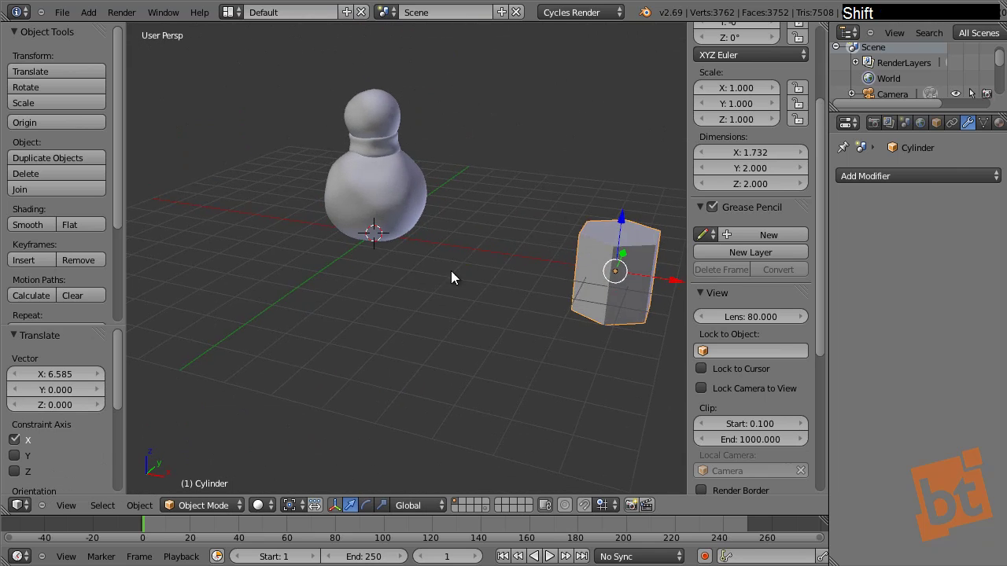
shift+middle_drag(451, 277, 467, 308)
drag(467, 308, 451, 303)
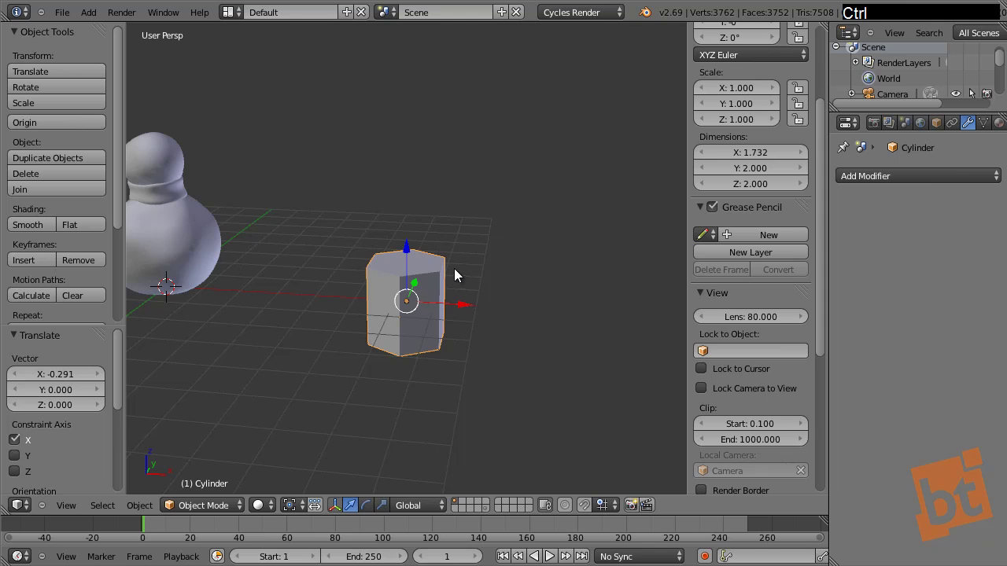
key(ctrl+z)
middle_drag(360, 292, 400, 287)
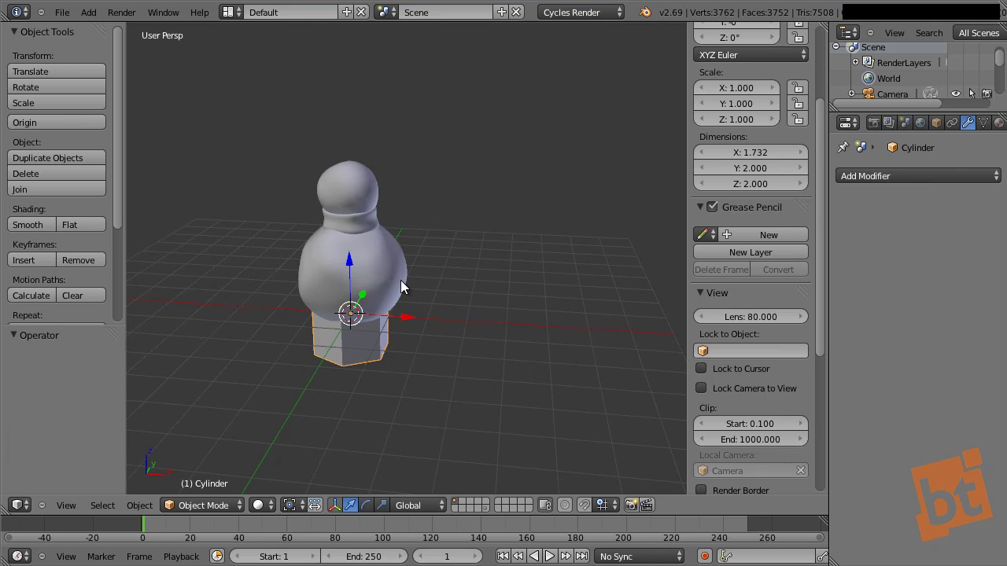
Step: Isolate the six-sided cylinder in local view so that the snowman is hidden while working on it
click(59, 512)
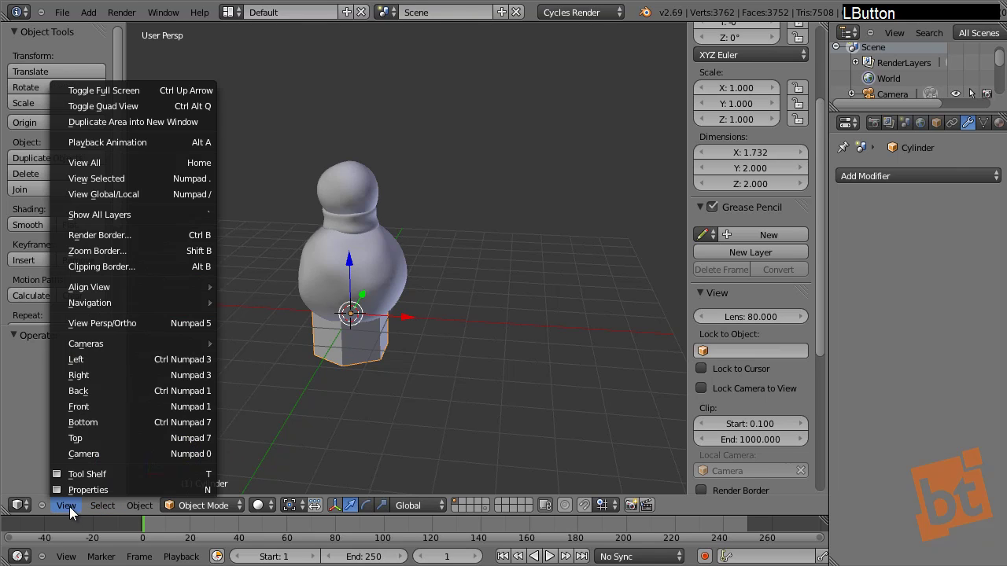
mouse_move(146, 293)
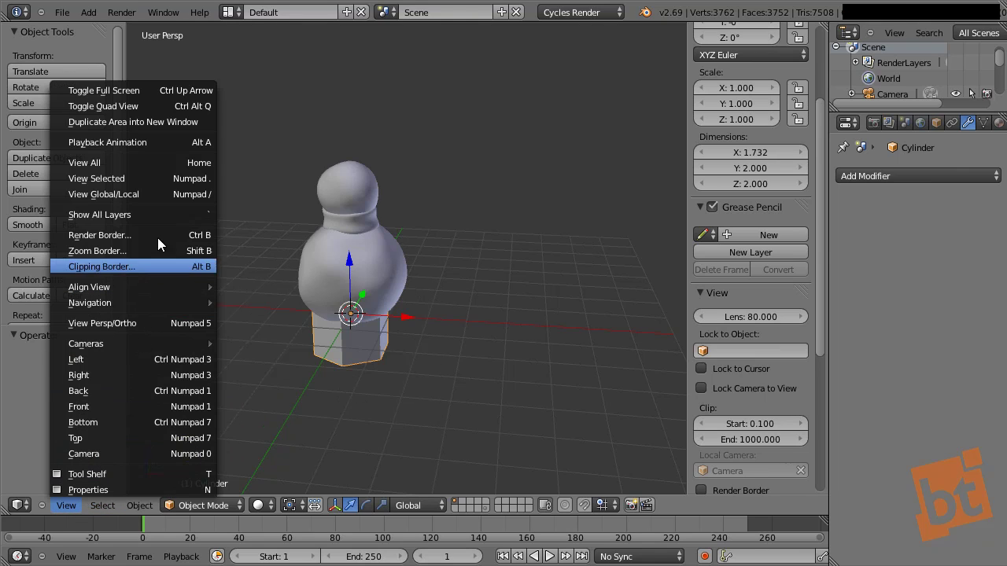
click(149, 195)
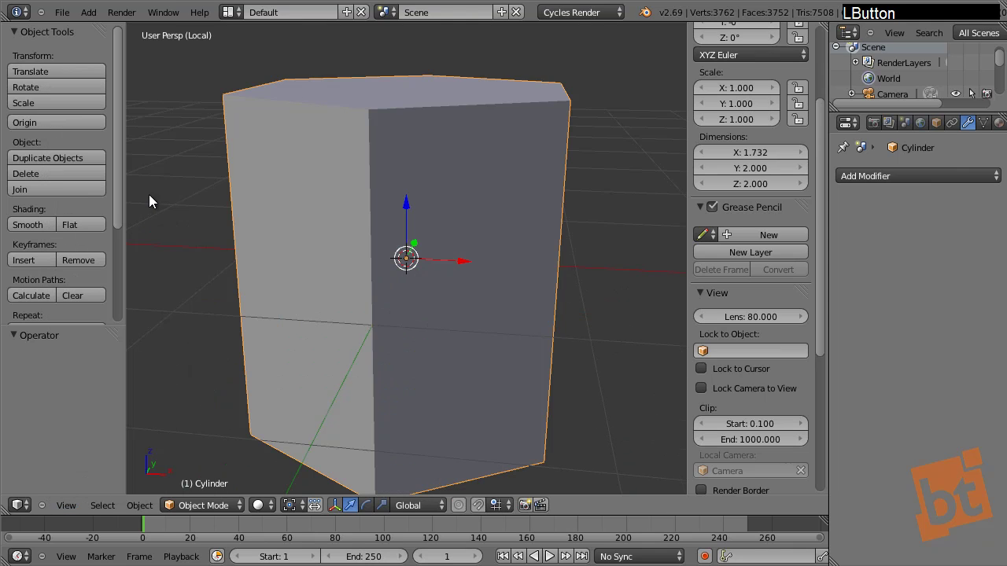
scroll(403, 268, down, 3)
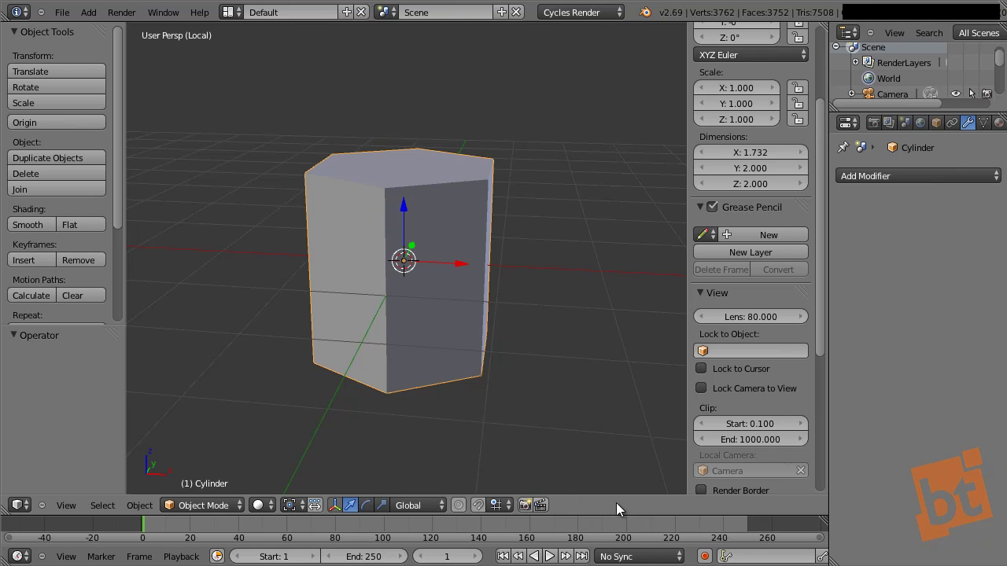
shift+middle_drag(417, 346, 367, 355)
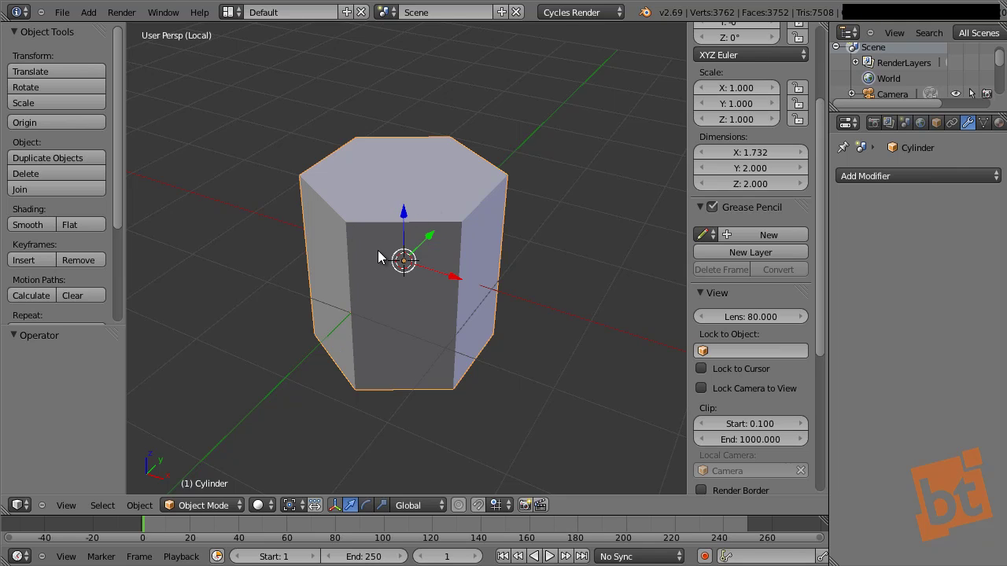
key(KP_Divide)
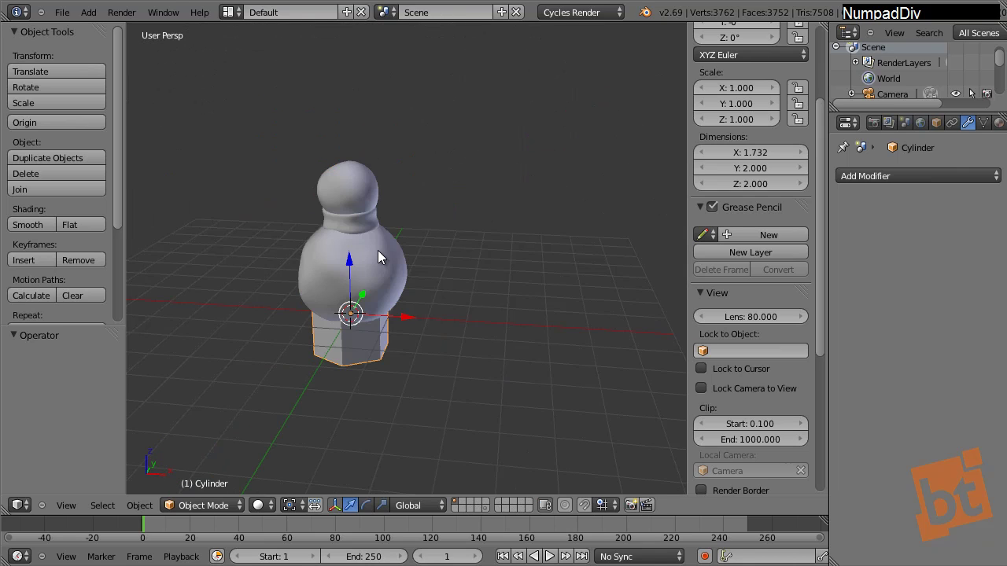
key(KP_Divide)
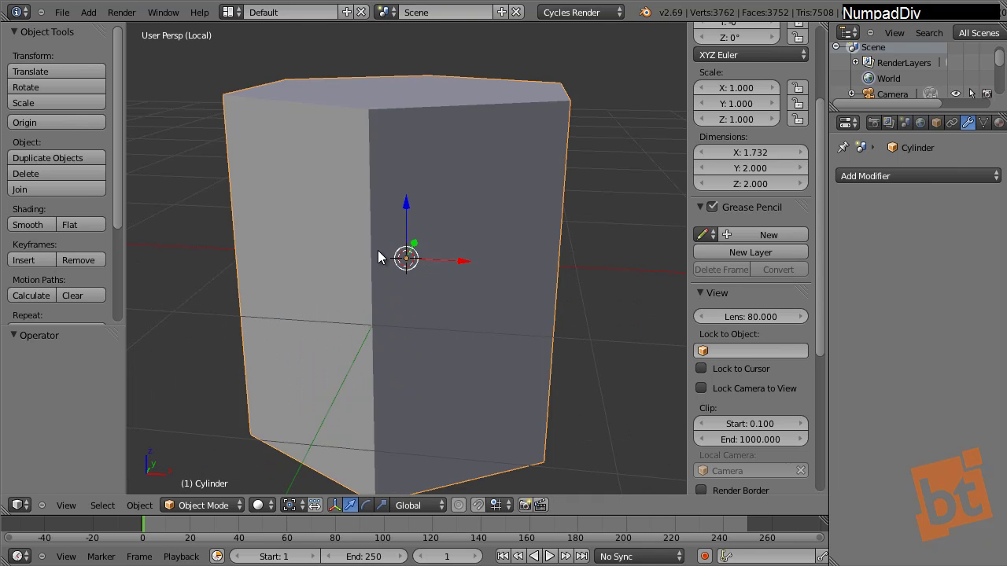
key(shift+c)
Step: Open the cylinder for editing, select its top edge loop in edge mode and scale it down to about 0.107
key(Tab)
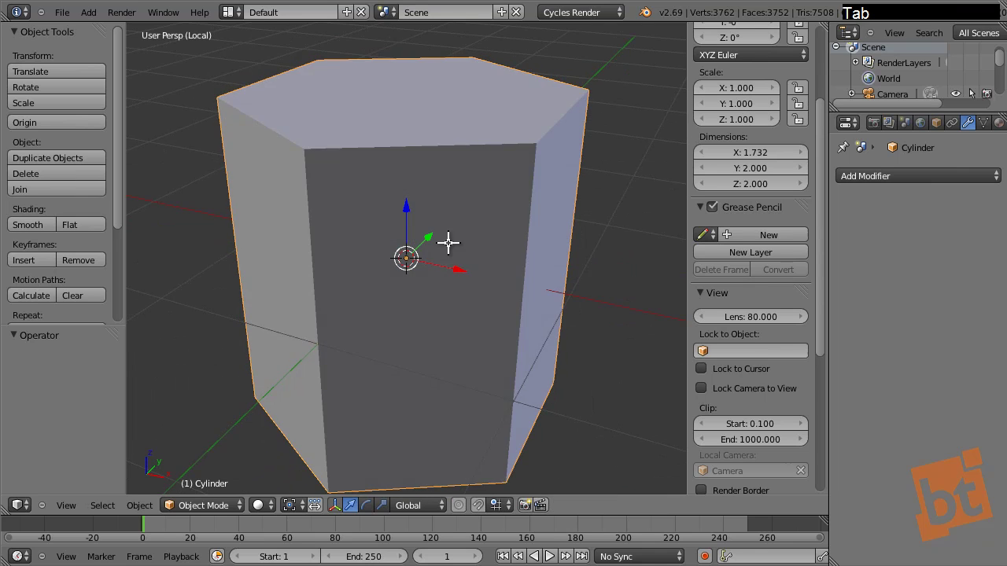
key(ctrl+Tab)
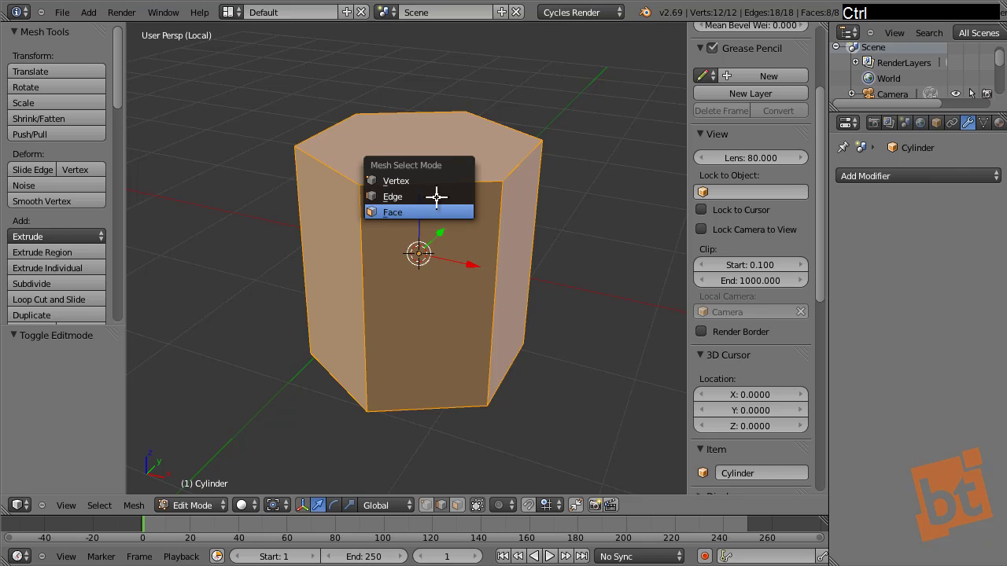
click(437, 196)
alt+right_click(441, 181)
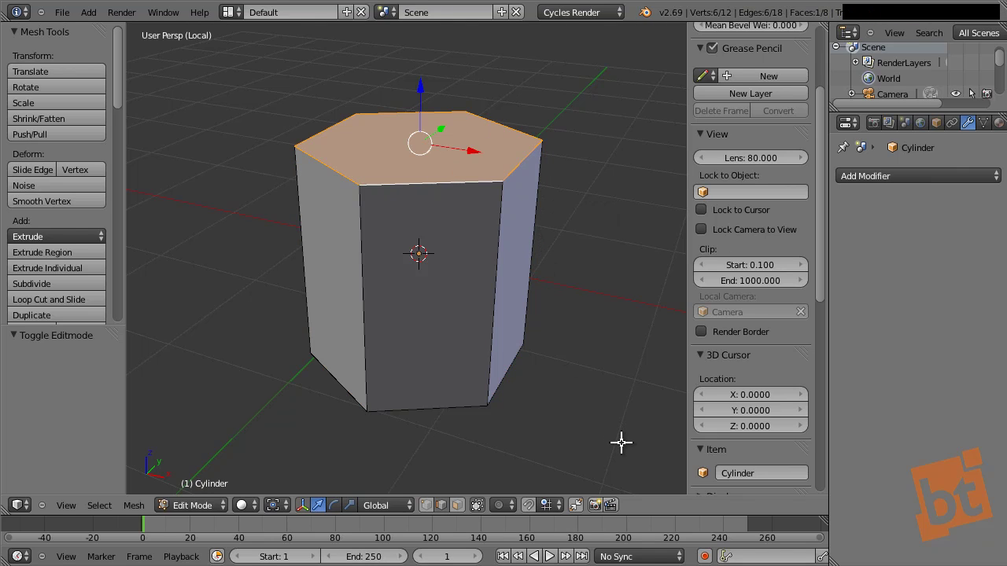
key(s)
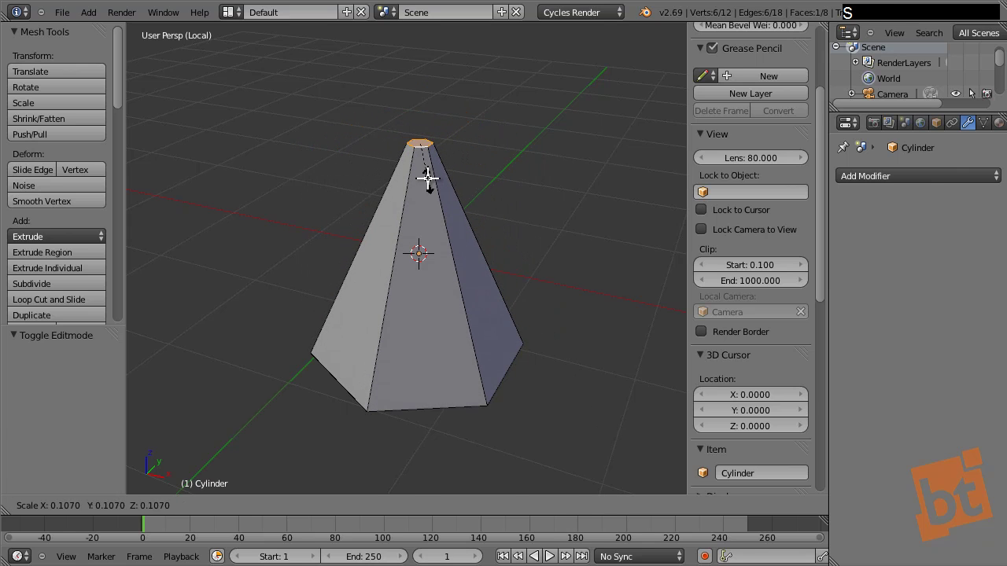
click(427, 178)
Step: Raise the shrunken top by about 1.249 in Z and by a further 1.755 to form a tall cone
key(g)
key(z)
click(495, 225)
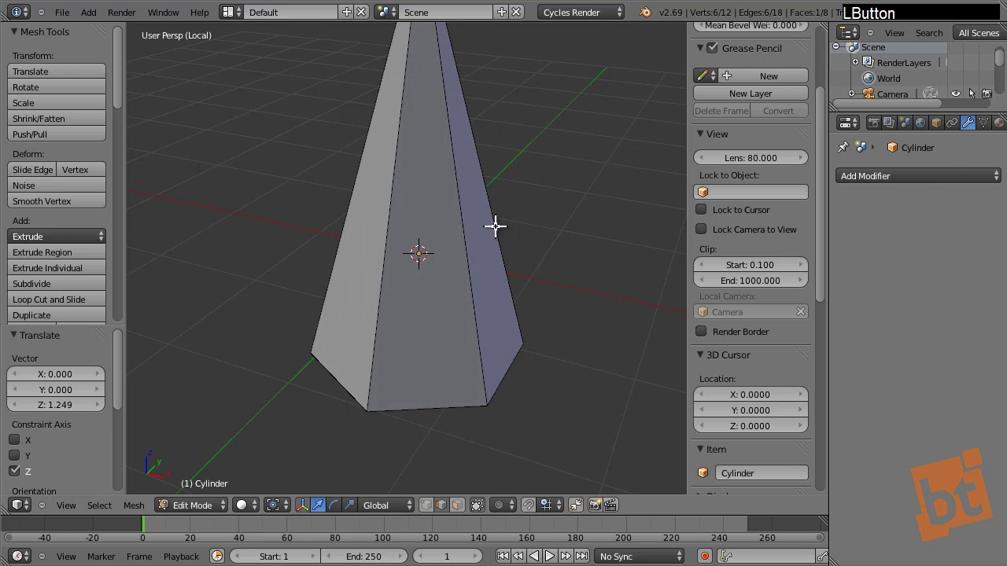
middle_drag(495, 225, 479, 321)
key(g)
key(z)
click(470, 138)
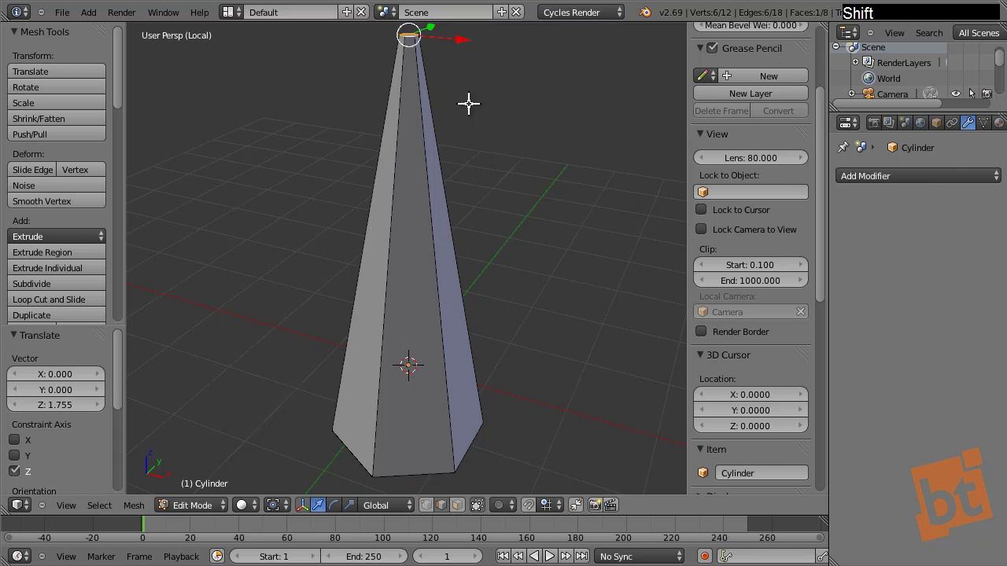
Step: In vertex mode, connect two opposite corners of the hexagonal top face with an edge and clear the selection
middle_drag(467, 102, 418, 176)
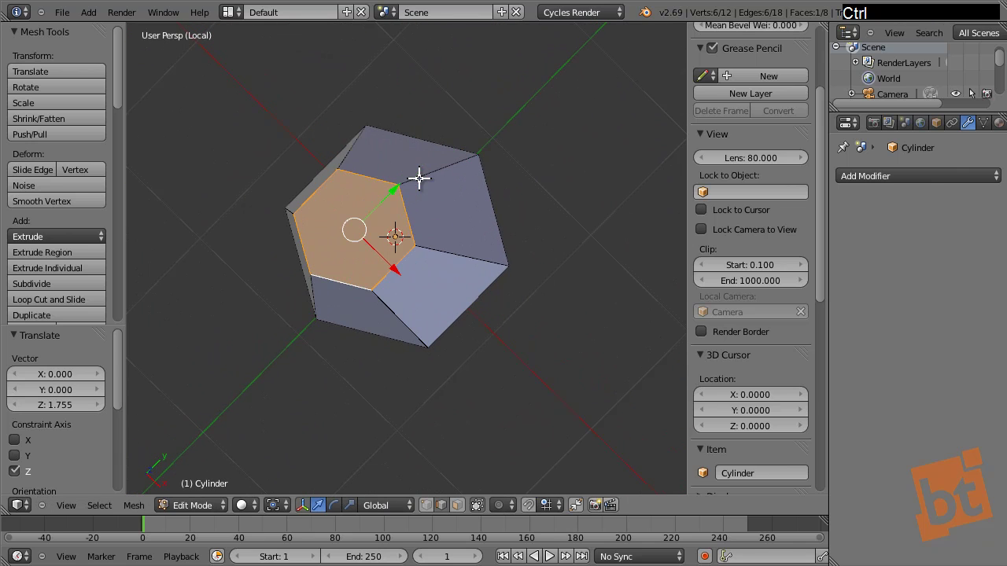
key(ctrl+Tab)
click(413, 166)
right_click(346, 178)
shift+right_click(369, 296)
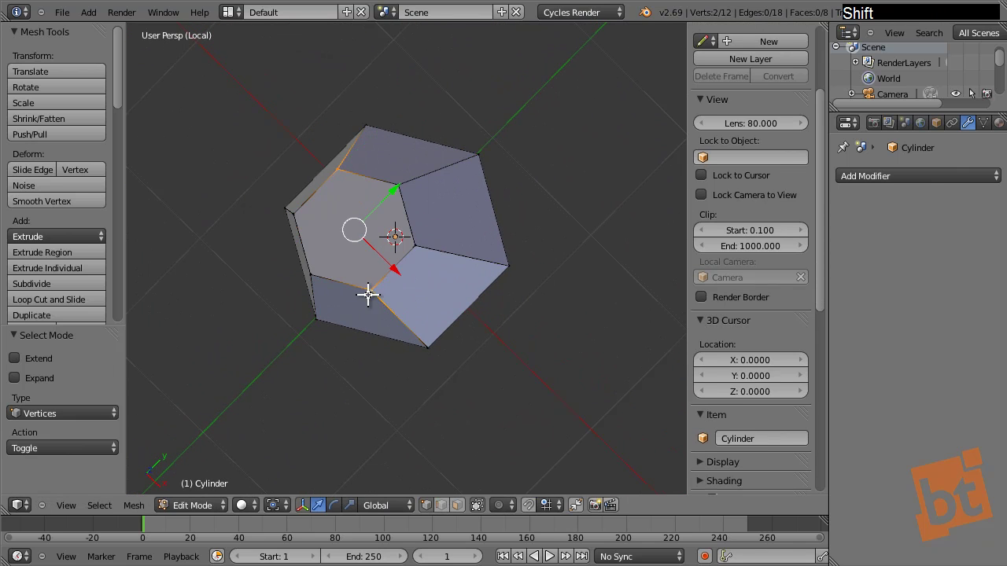
middle_drag(370, 333, 339, 196)
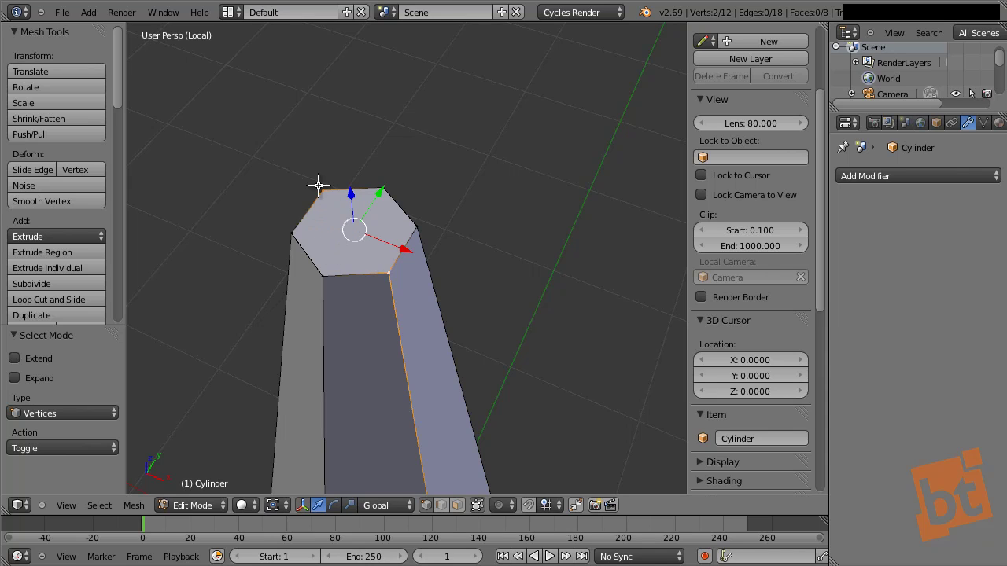
key(j)
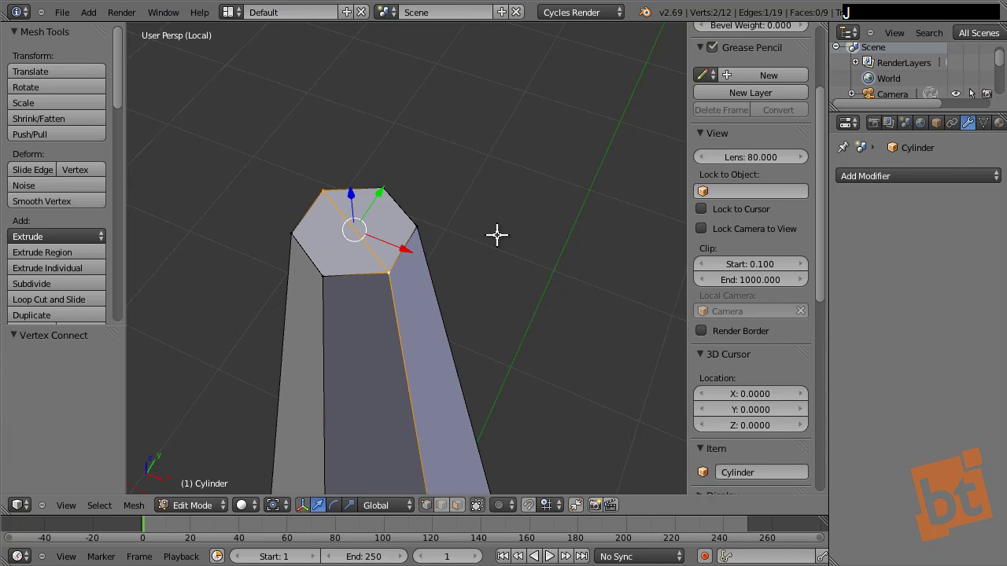
middle_drag(415, 296, 429, 343)
key(a)
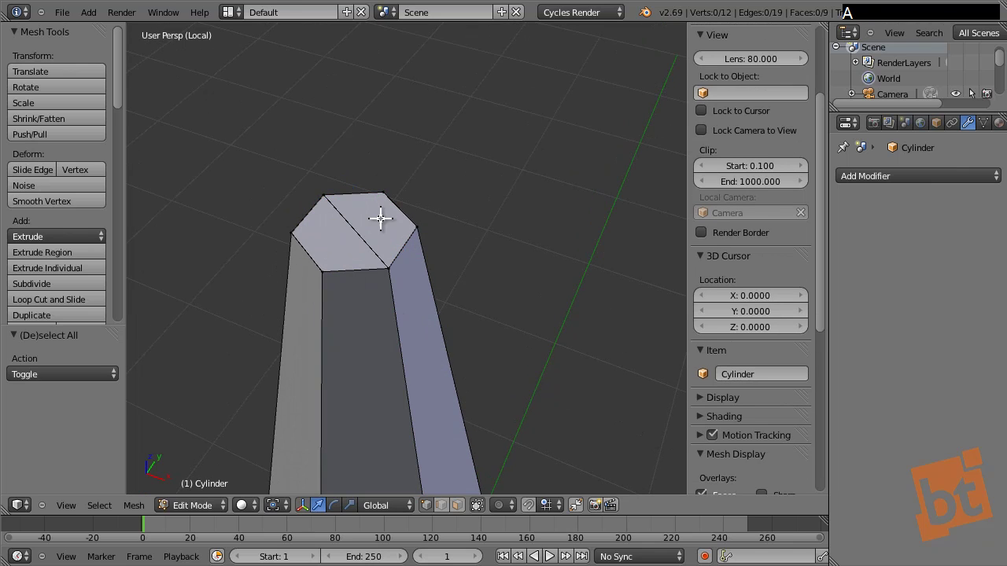
Step: Connect two opposite corners of the hexagonal bottom face with an edge and clear the selection
middle_drag(387, 346, 452, 331)
right_click(323, 234)
shift+right_click(474, 440)
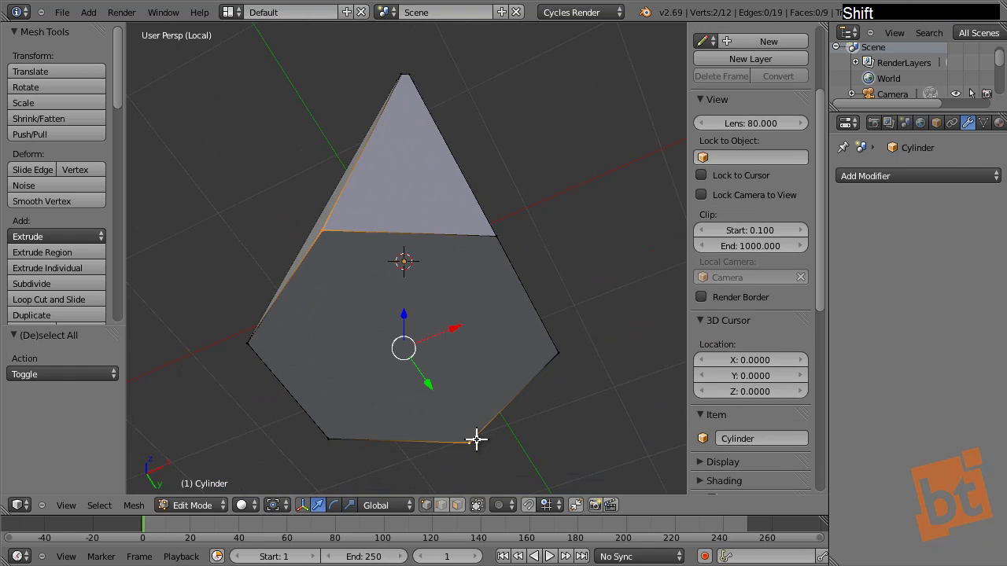
key(j)
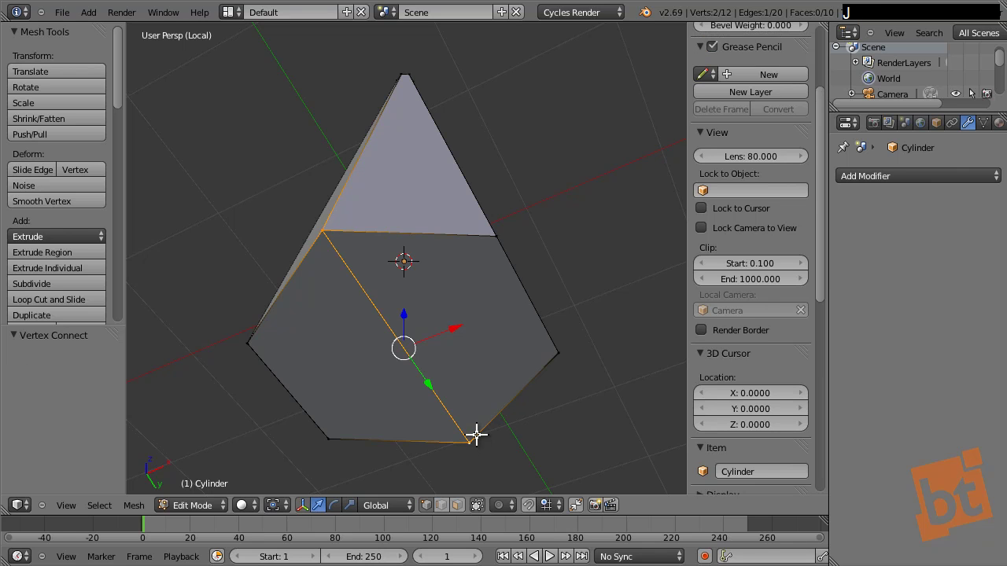
key(a)
Step: Select the whole bottom edge loop of the cone and scale it down to 0.370
middle_drag(477, 196, 424, 391)
right_click(391, 461)
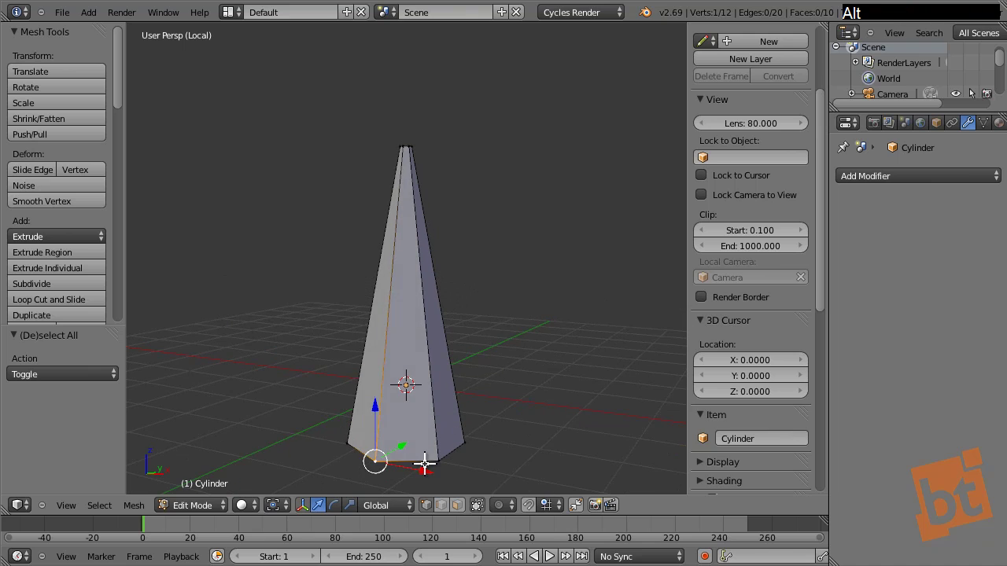
alt+right_click(427, 461)
middle_drag(456, 440, 474, 472)
alt+shift+right_click(474, 472)
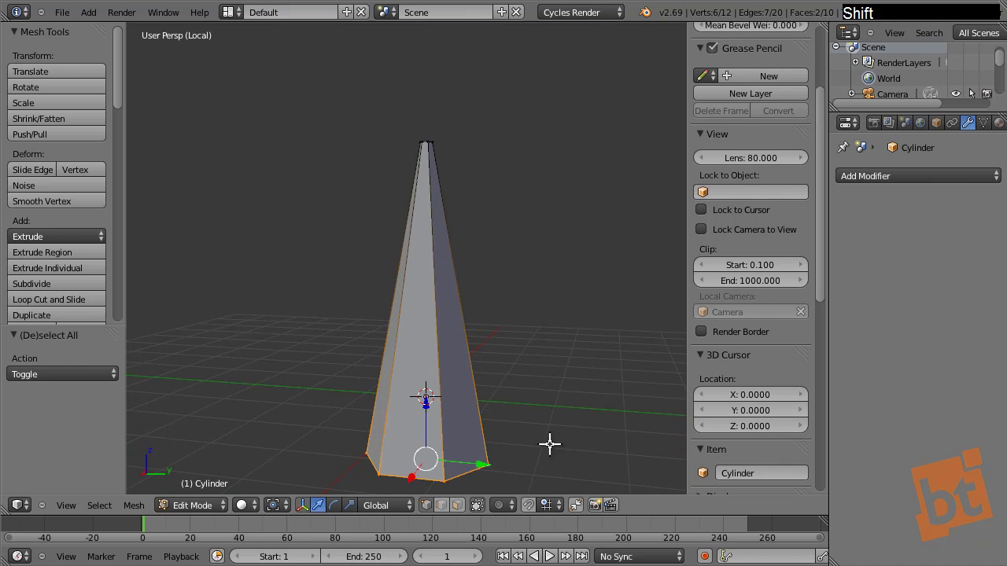
middle_drag(546, 443, 546, 323)
key(s)
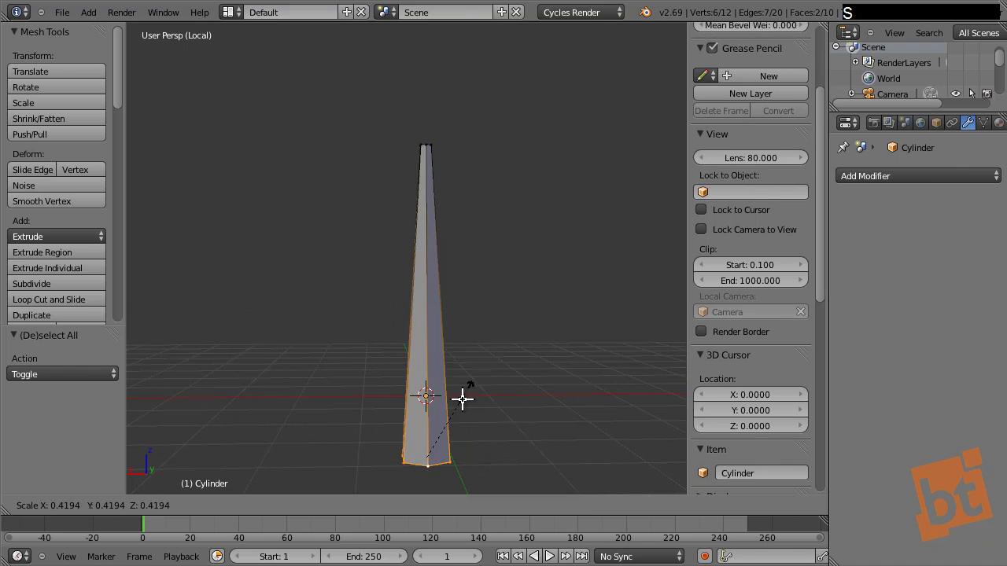
click(461, 398)
Step: Add a centred loop cut around the cone and lower it by 1.603 along Z
key(ctrl+r)
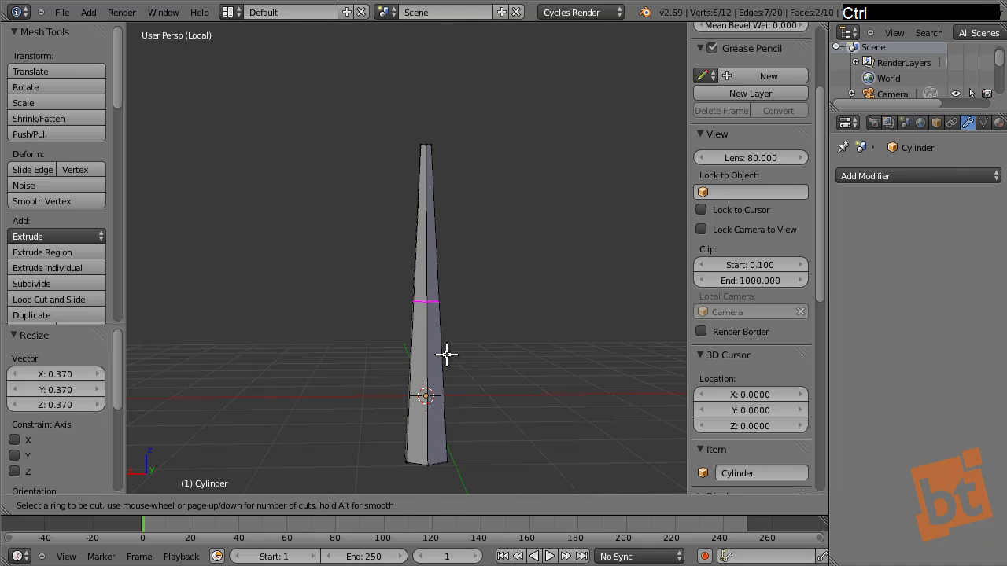
click(447, 355)
right_click(447, 353)
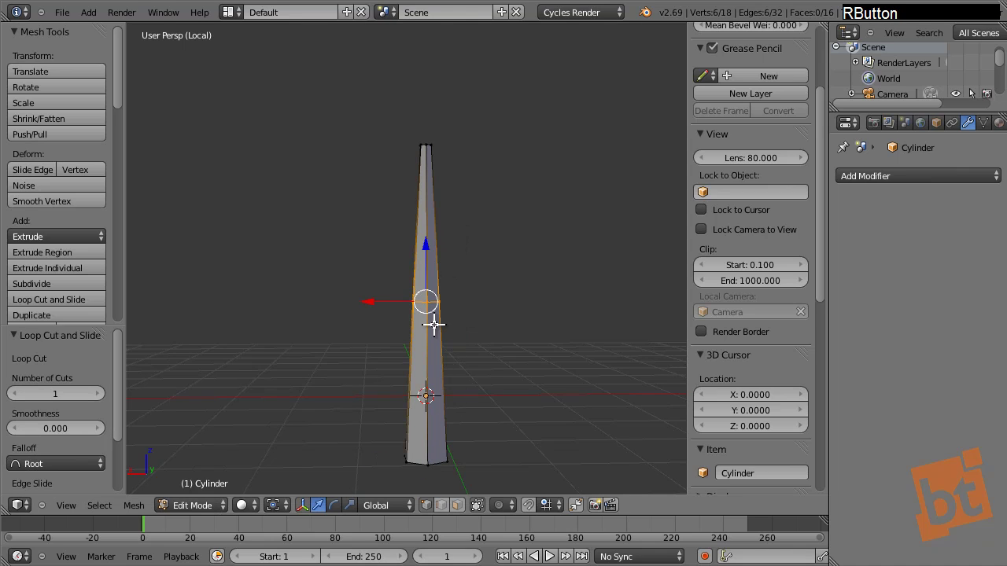
key(g)
key(z)
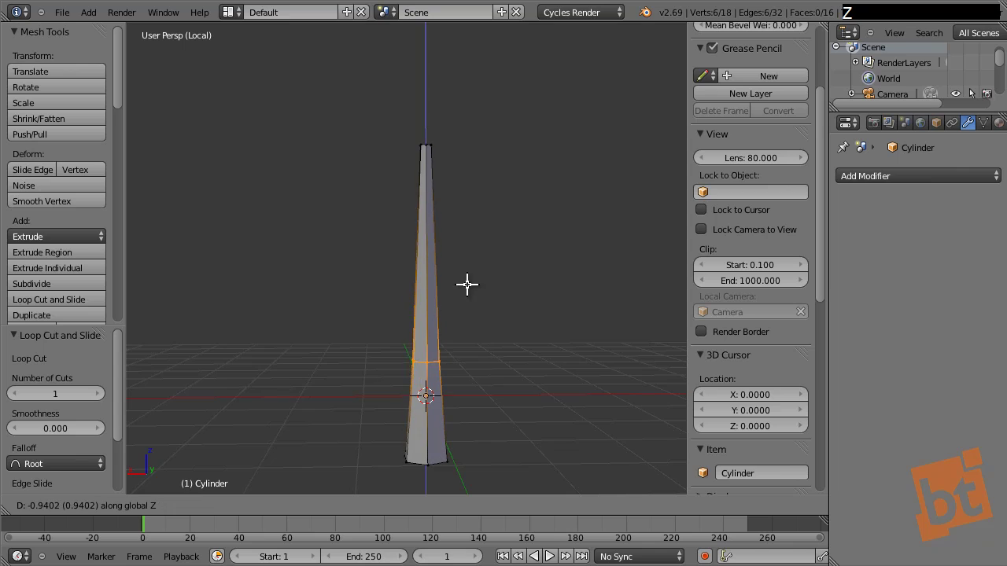
click(466, 311)
Step: Widen the new loop by a scale of 2.999 and lower it a further 0.262 along Z
key(s)
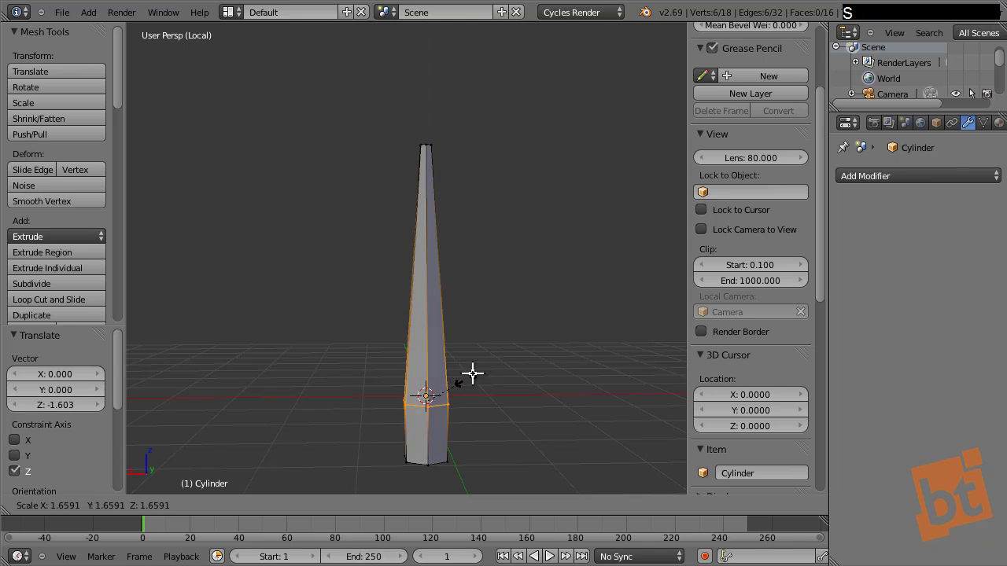
click(492, 346)
key(g)
key(z)
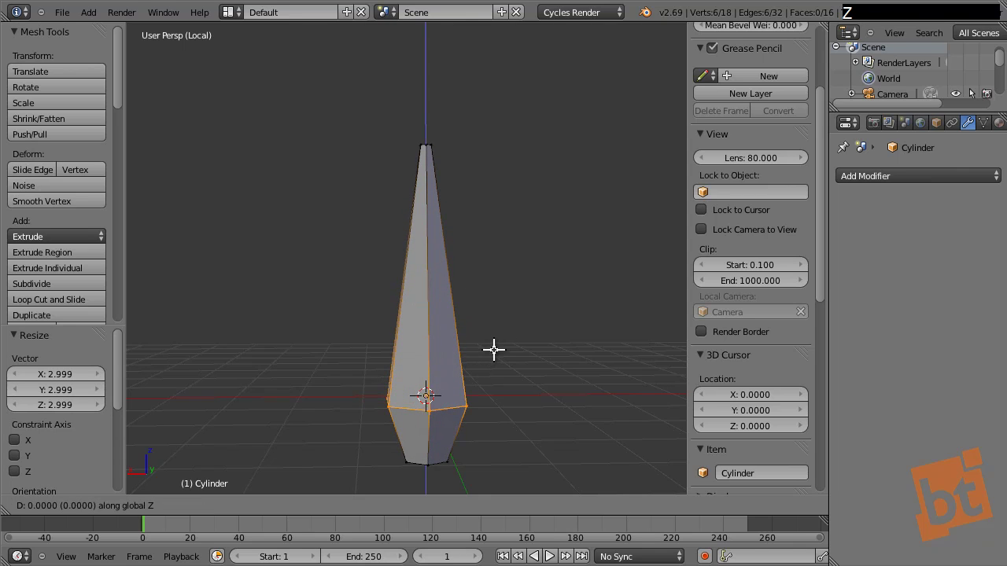
click(493, 351)
Step: Add a loop cut slid up close to the tip and scale it to 0.754
key(ctrl+r)
click(434, 292)
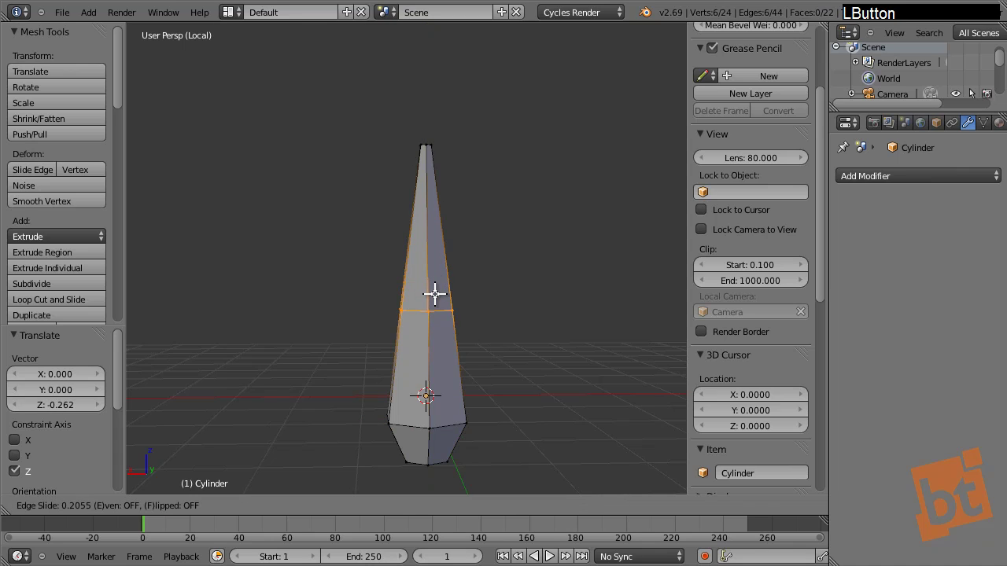
click(513, 165)
key(s)
click(502, 155)
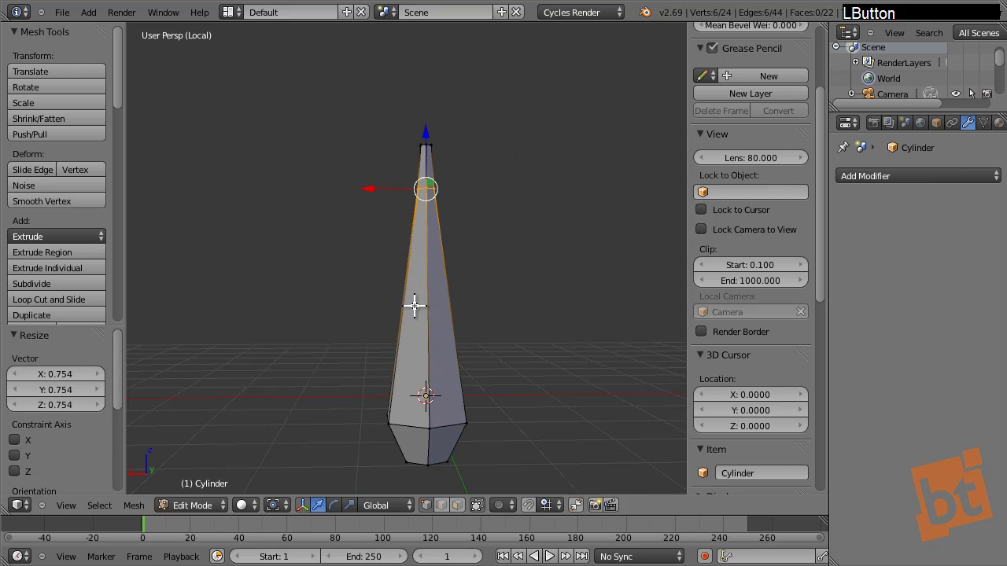
Step: Add a loop cut between the widest ring and the ring near the tip, slid about 0.105, and scale it to 1.160
key(ctrl+r)
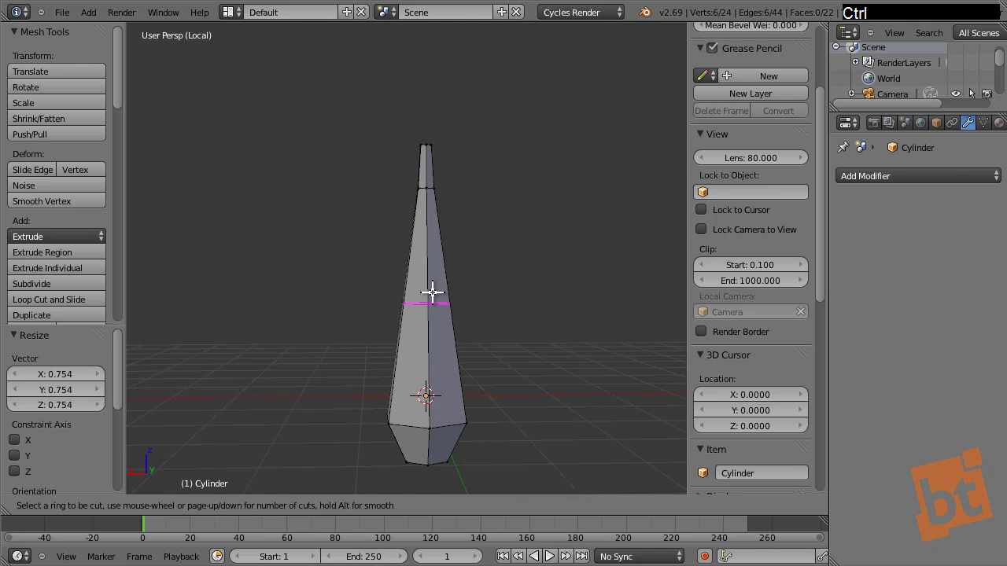
click(431, 293)
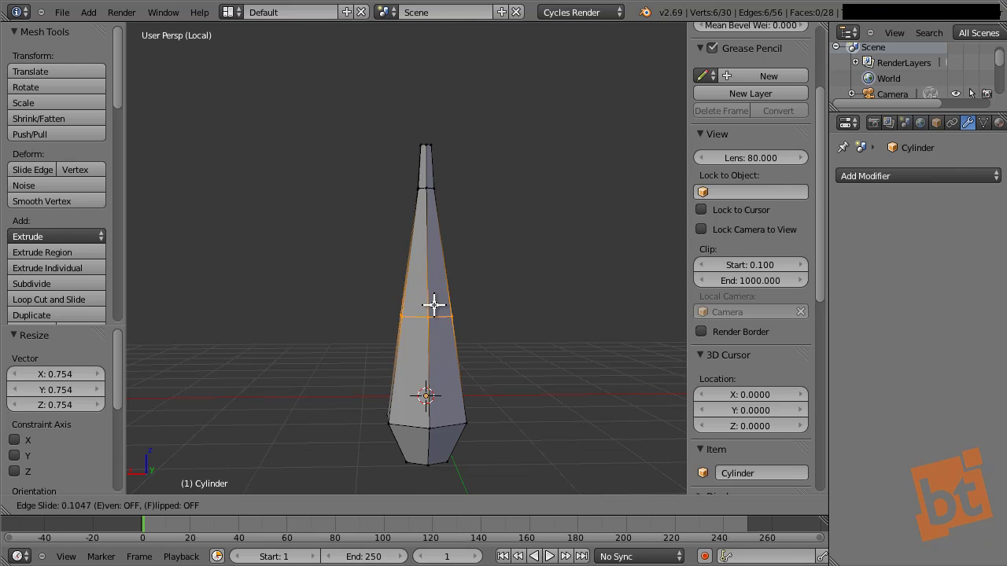
click(434, 305)
key(s)
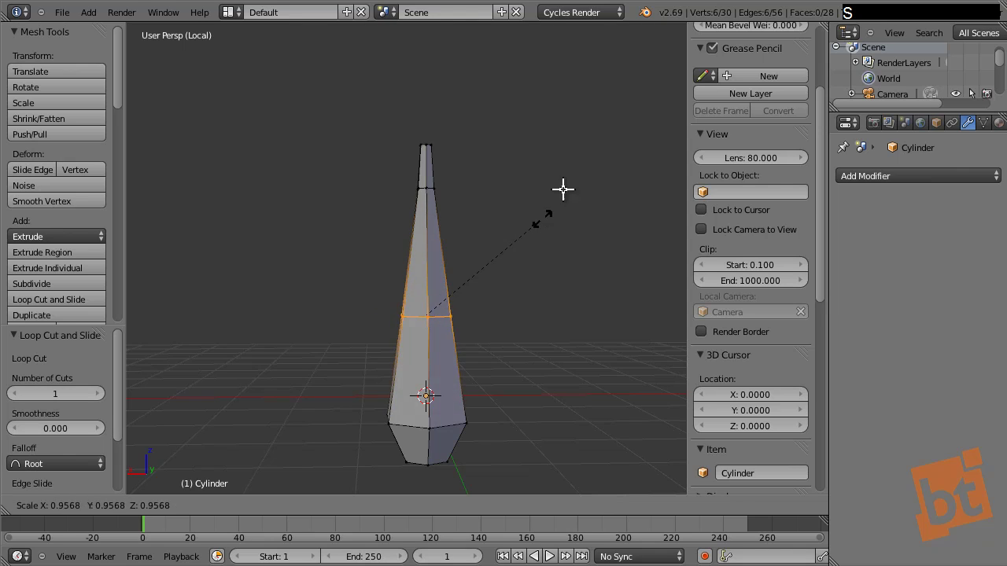
click(558, 188)
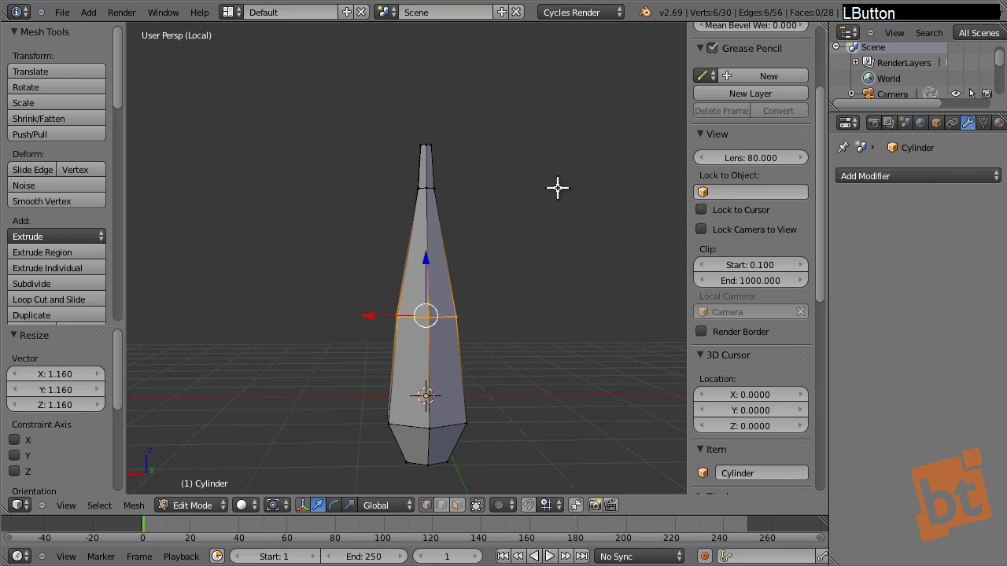
Step: Add a slightly lowered loop cut between the middle ring and the ring near the tip and scale it to 1.077
key(ctrl+r)
click(437, 236)
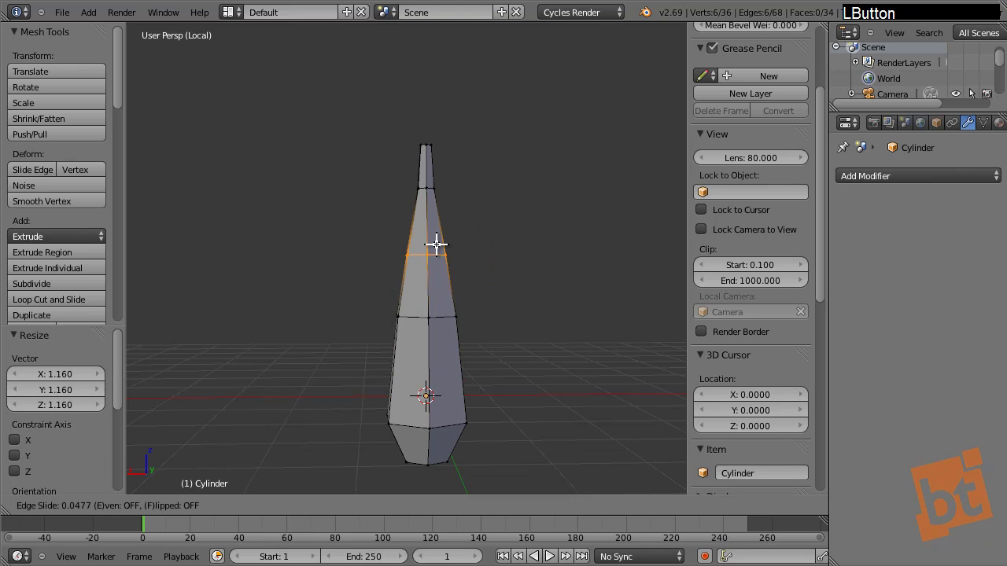
click(437, 245)
key(s)
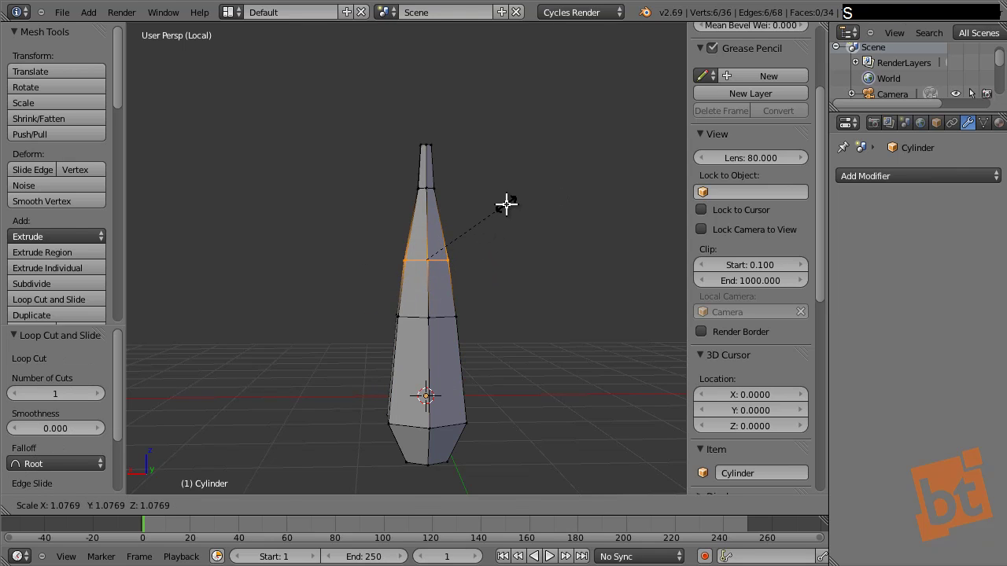
click(507, 206)
Step: Add a centred loop cut between the middle ring and the widest ring, then clear the selection
middle_drag(436, 241, 468, 342)
key(ctrl+r)
click(461, 372)
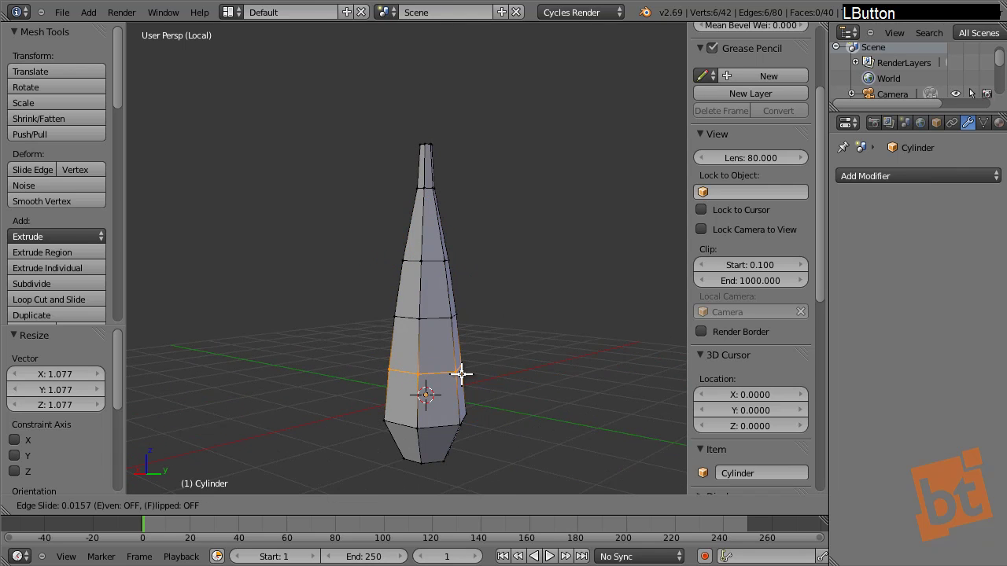
right_click(461, 372)
middle_drag(461, 387, 501, 365)
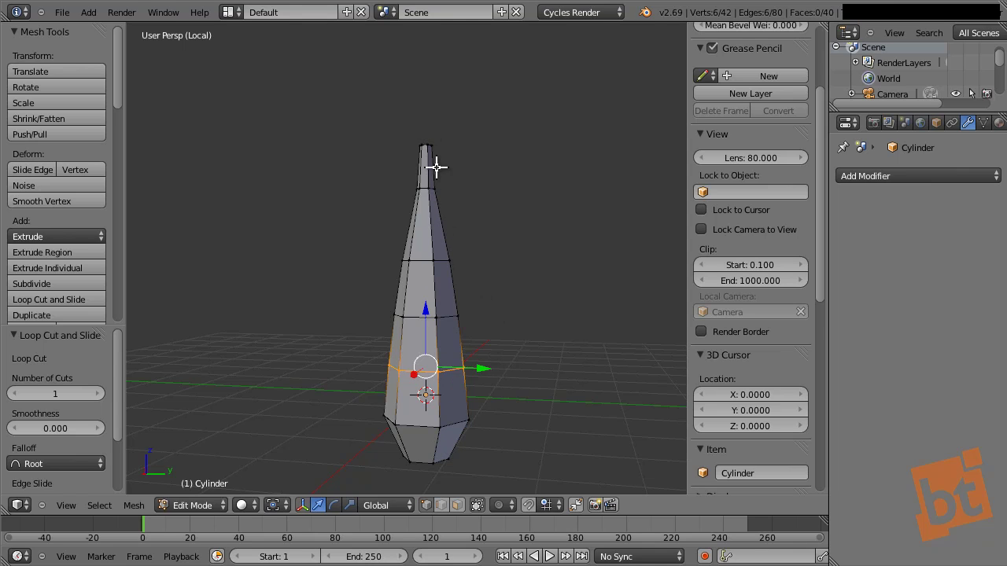
key(a)
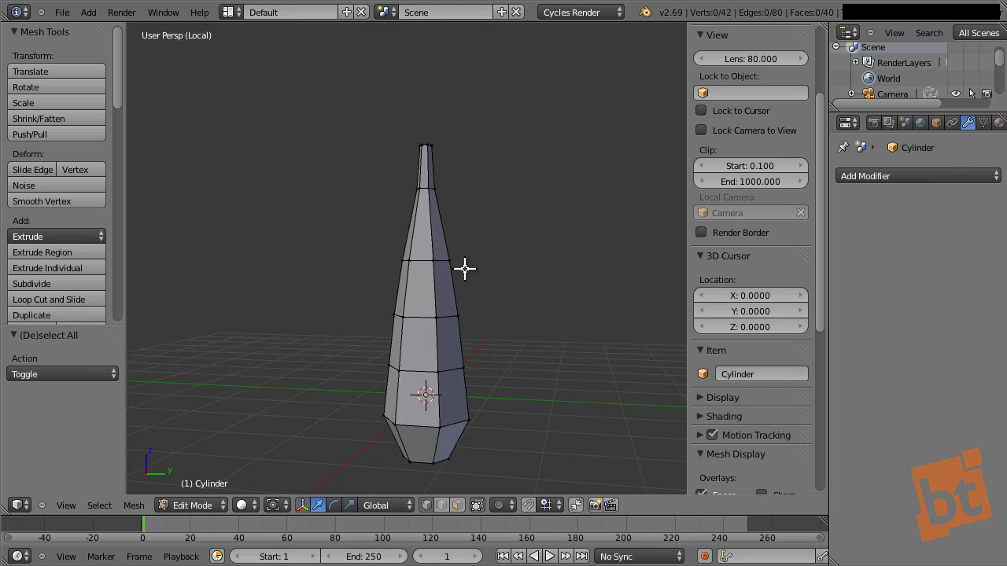
Step: Add a Subdivision Surface modifier to the cylinder with 2 view subdivisions
click(876, 174)
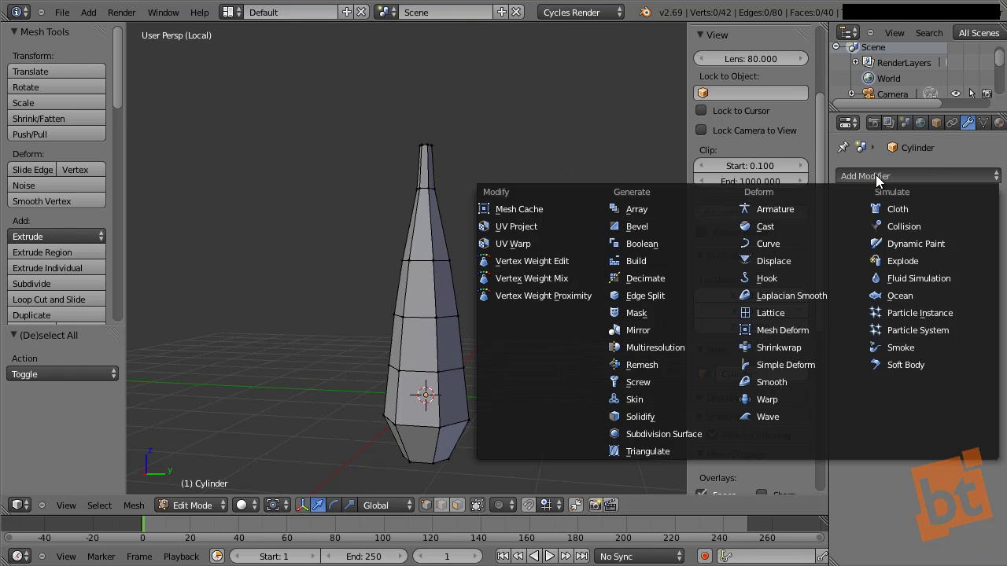
click(693, 436)
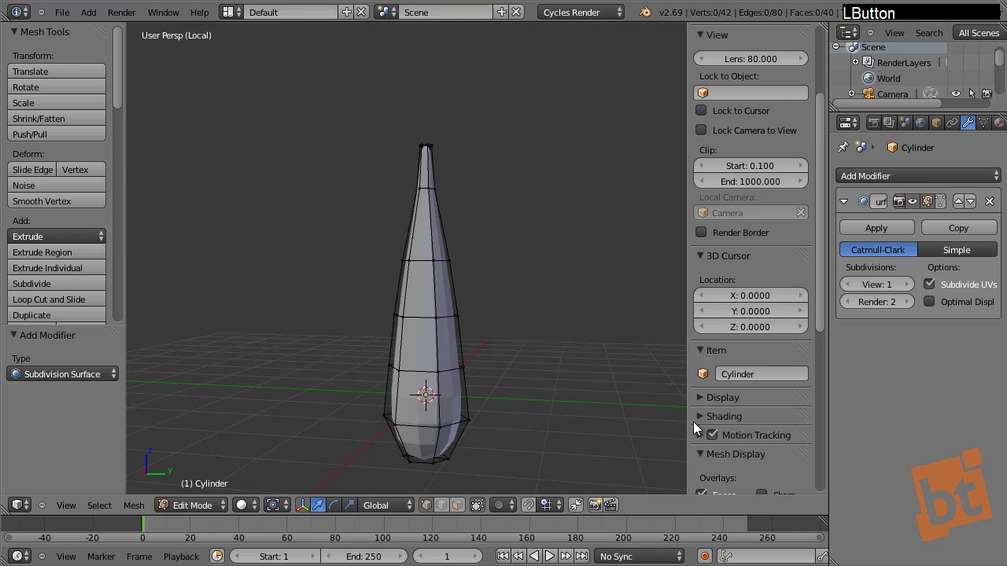
click(909, 284)
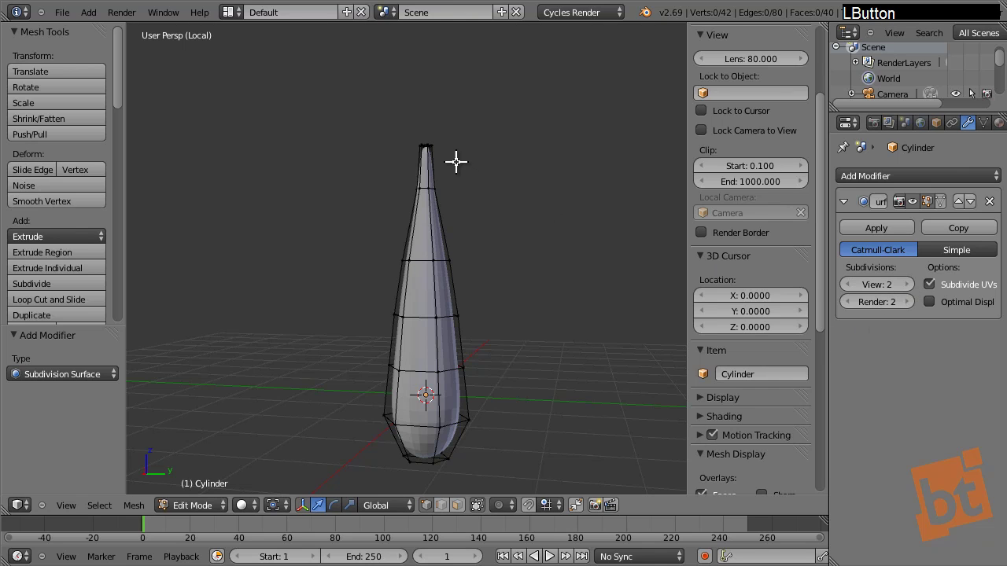
Step: Select all six vertices of the top cap and scale them down to 0.622
shift+middle_drag(456, 161, 427, 220)
scroll(427, 152, up, 8)
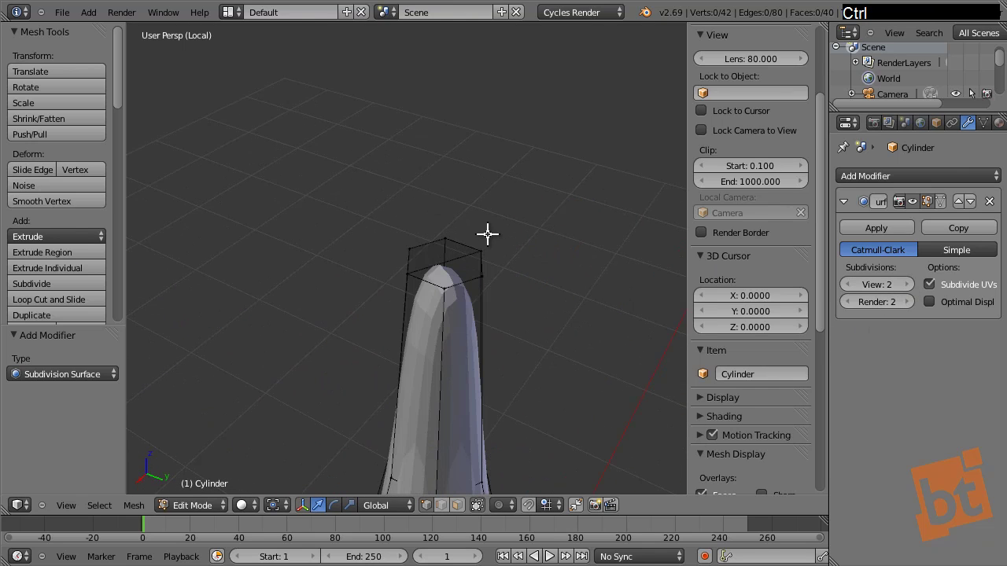
ctrl+drag(516, 210, 600, 204)
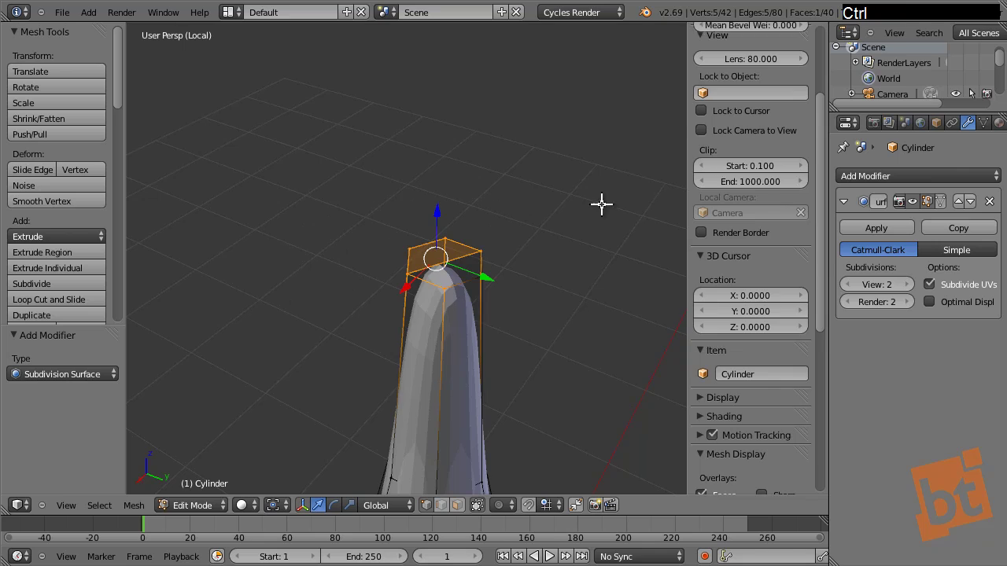
shift+right_click(487, 276)
key(a)
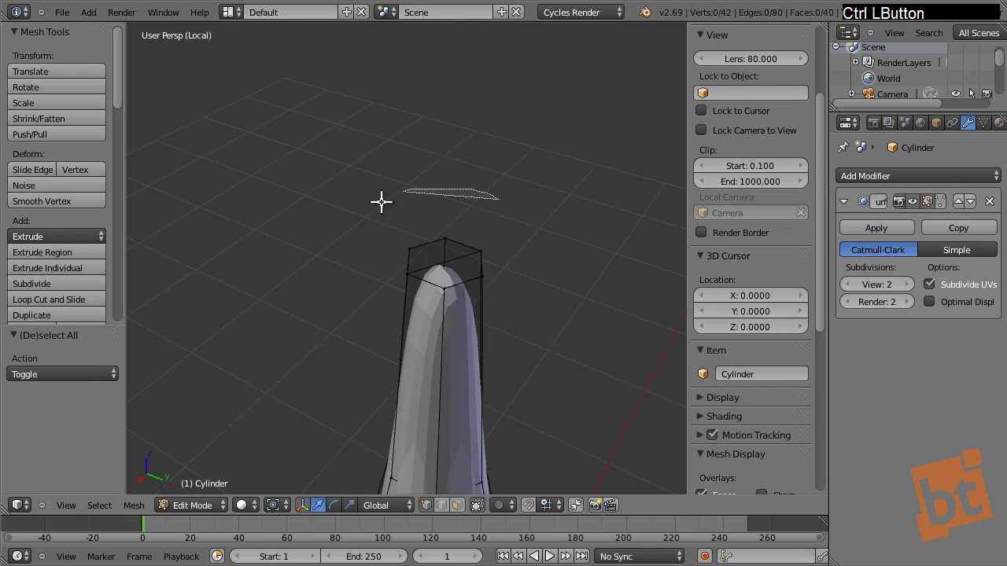
mouse_move(381, 201)
ctrl+mouse_down()
mouse_move(344, 275)
mouse_move(375, 322)
mouse_move(440, 341)
mouse_move(541, 306)
mouse_move(545, 230)
mouse_move(527, 208)
ctrl+mouse_up()
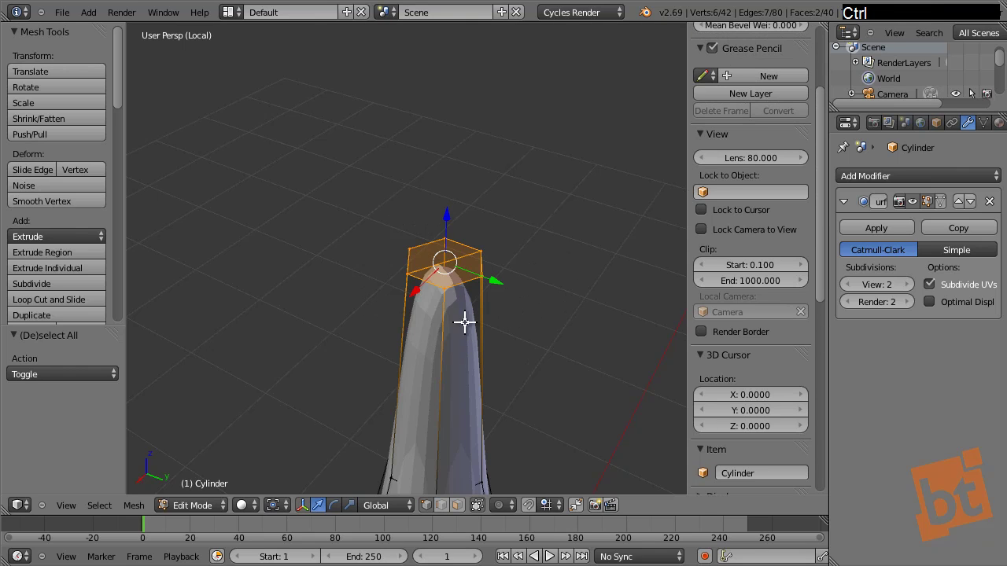
middle_drag(464, 322, 524, 242)
key(s)
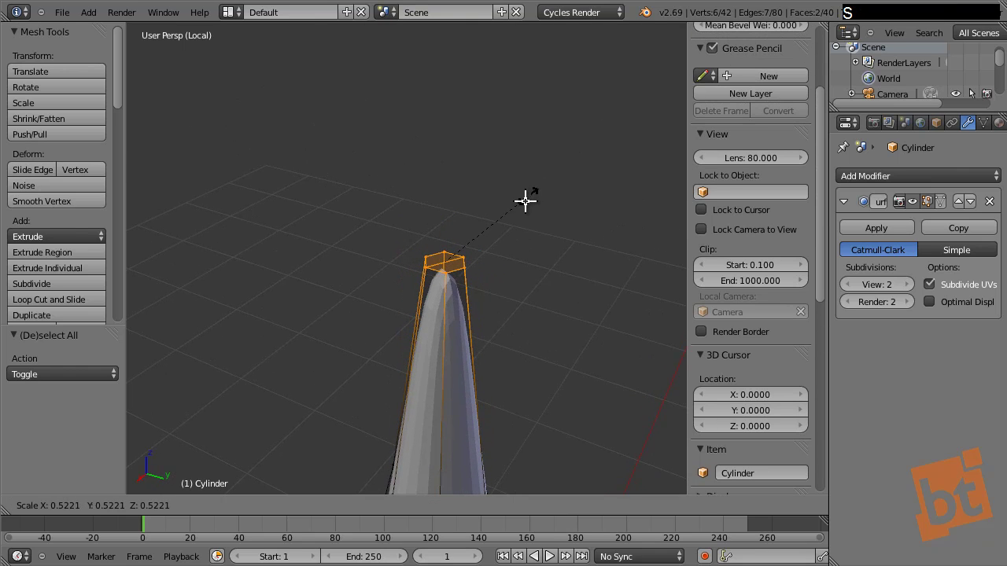
click(535, 173)
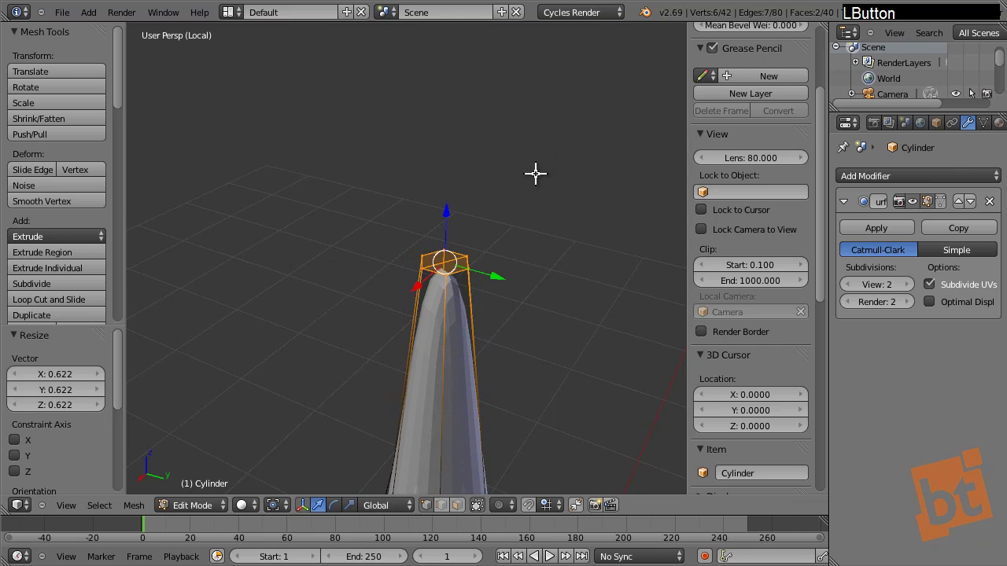
Step: Add one centred loop cut in each of the two segments directly below the tip
middle_drag(535, 173, 465, 181)
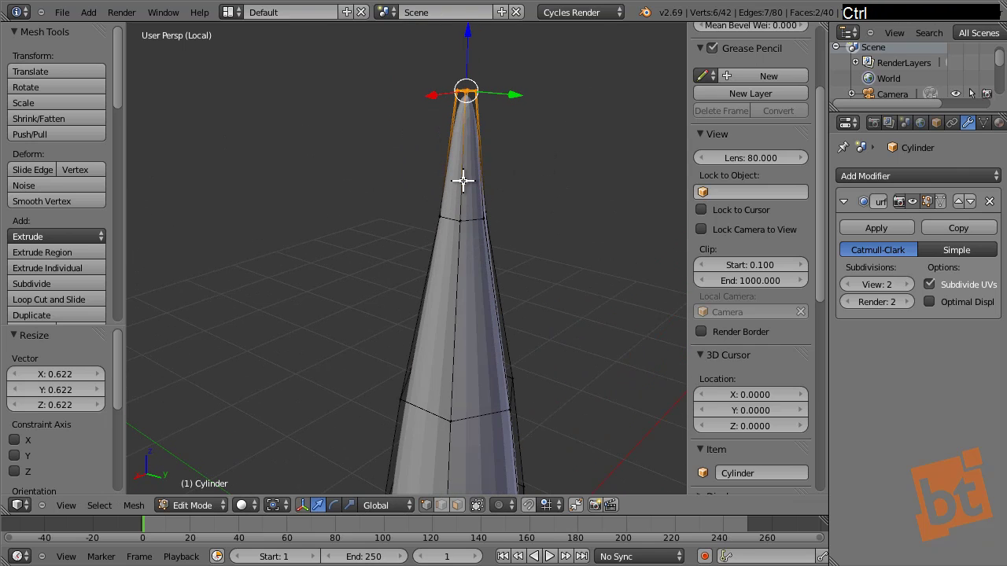
key(ctrl+r)
click(465, 180)
right_click(463, 181)
key(ctrl+r)
click(483, 317)
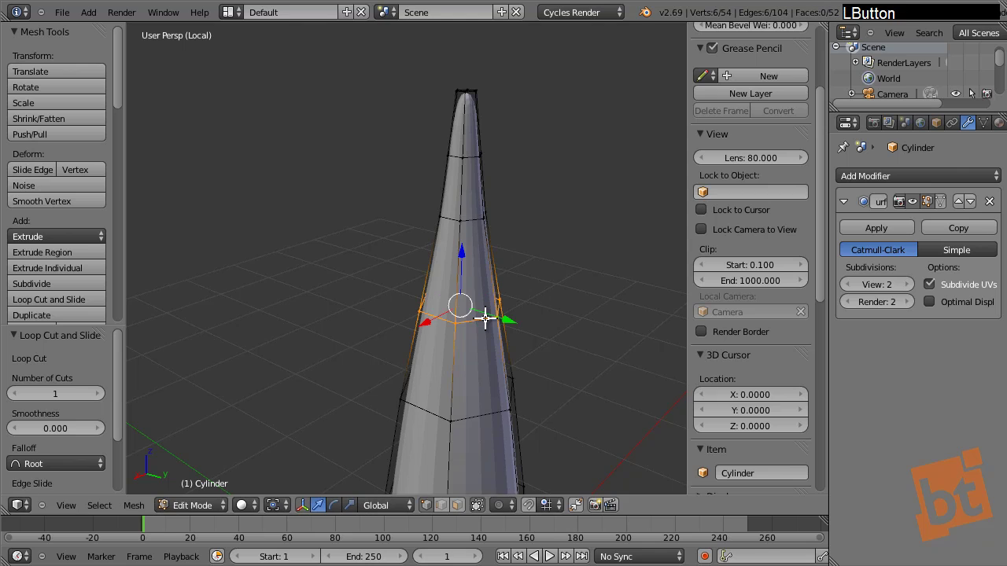
right_click(483, 318)
Step: Add one centred loop cut in each of the three lower body segments above the widest ring
middle_drag(483, 317, 487, 229)
key(ctrl+r)
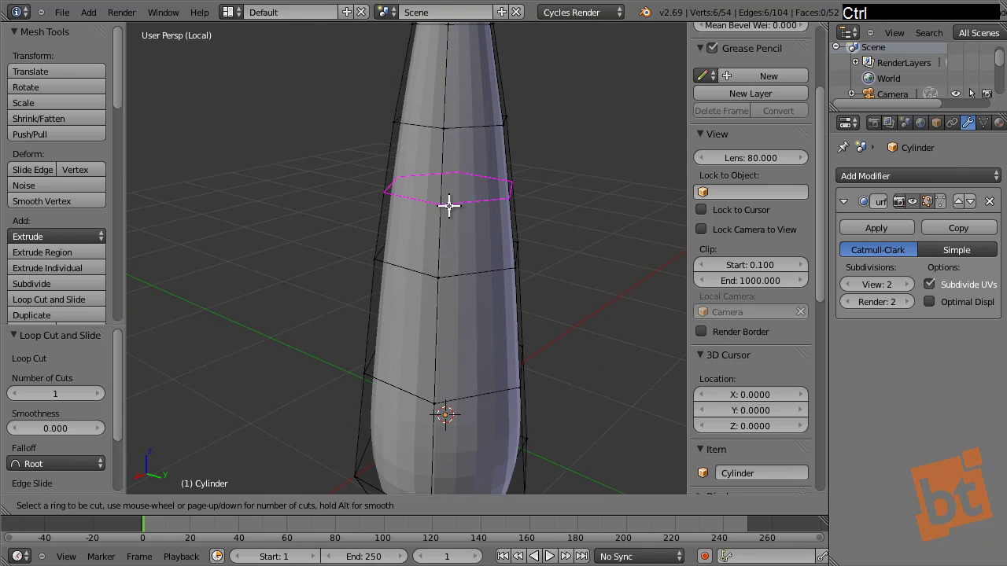
click(449, 207)
right_click(461, 328)
key(ctrl+r)
click(446, 331)
right_click(449, 353)
middle_drag(449, 353, 432, 342)
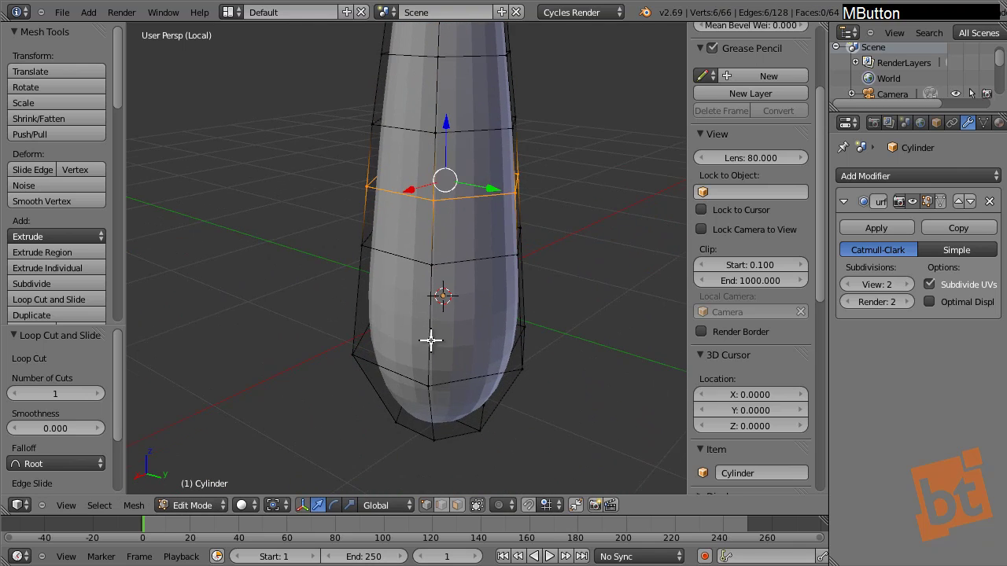
key(ctrl+r)
click(427, 335)
right_click(467, 378)
Step: Add a centred loop cut between the widest ring and the base and scale it up to about 1.10
middle_drag(467, 377, 446, 412)
key(ctrl+r)
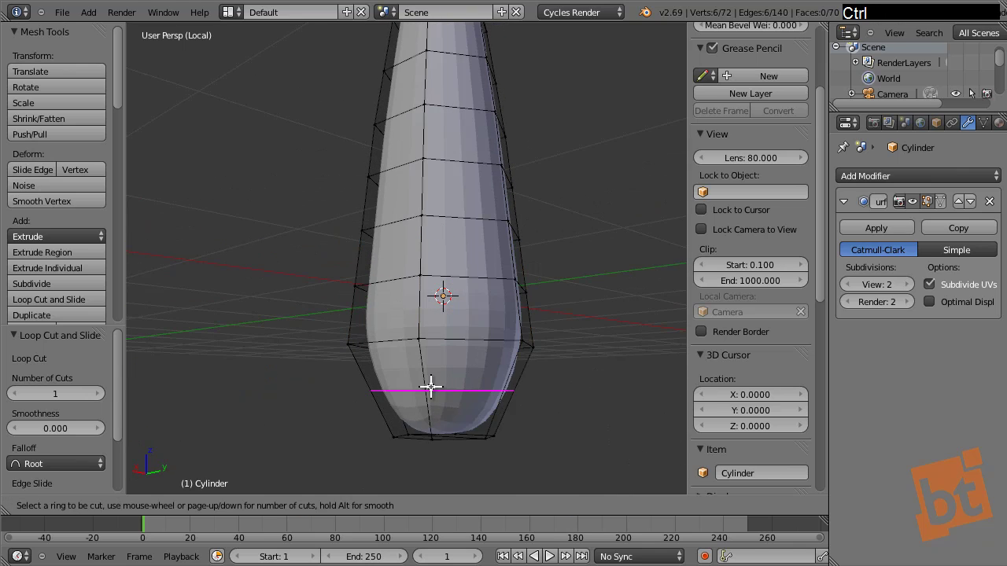
click(427, 386)
right_click(453, 374)
key(s)
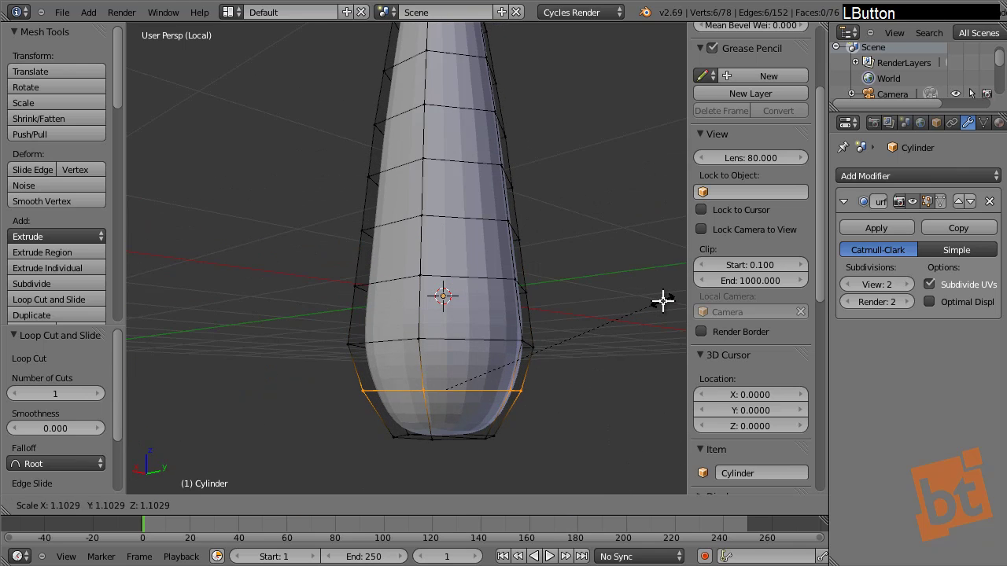
click(662, 299)
Step: Select the edge loop just above the widest ring and scale it up to 1.027
alt+right_click(446, 281)
key(s)
click(565, 212)
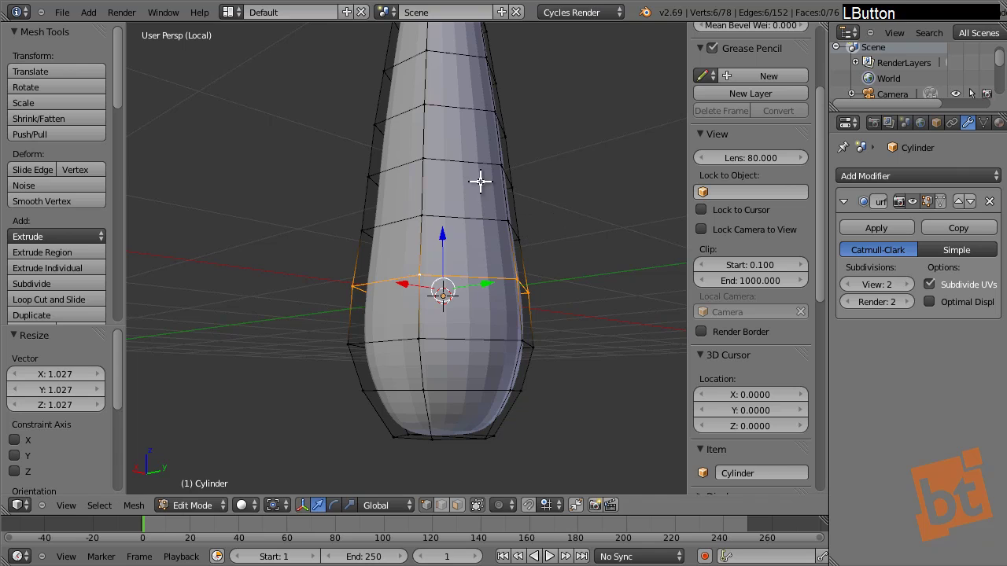
Step: Scale the third edge loop above the widest ring to 0.965 and the fourth loop below the tip to 0.966
alt+right_click(464, 162)
key(s)
click(609, 102)
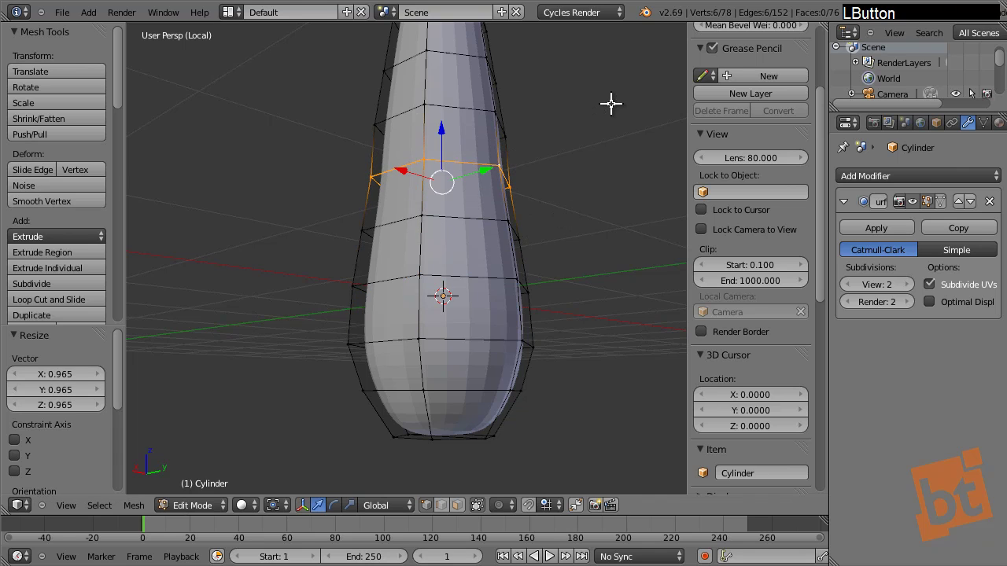
key(a)
shift+middle_drag(596, 124, 508, 183)
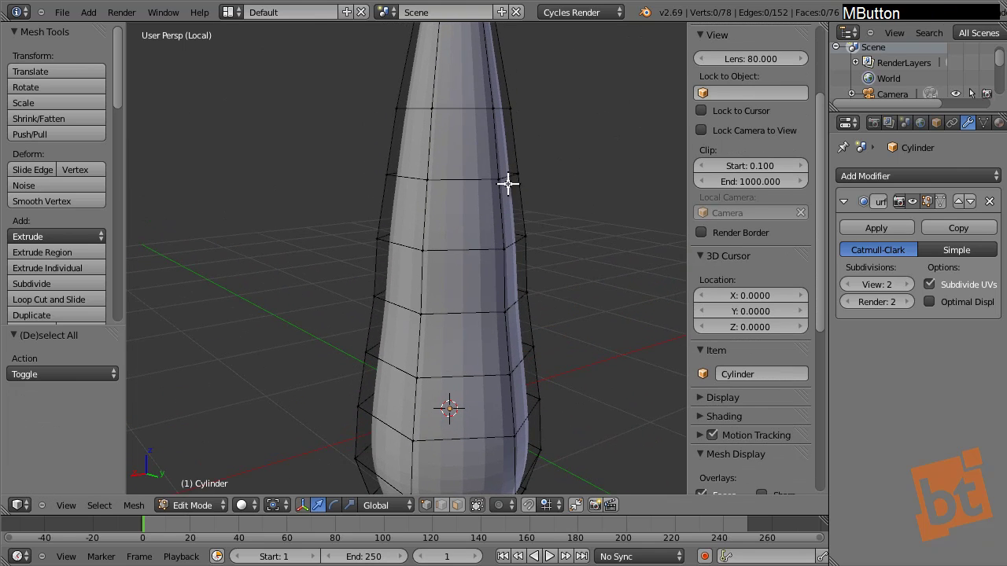
alt+right_click(473, 107)
key(s)
click(537, 141)
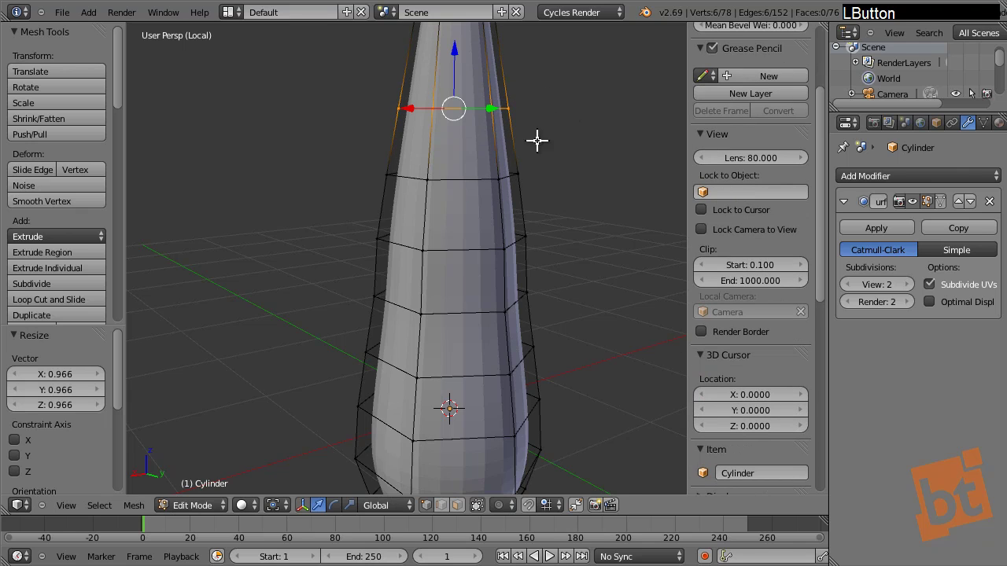
Step: Add one centred loop cut in each of the four topmost segments, starting directly below the tip
shift+middle_drag(538, 142, 516, 319)
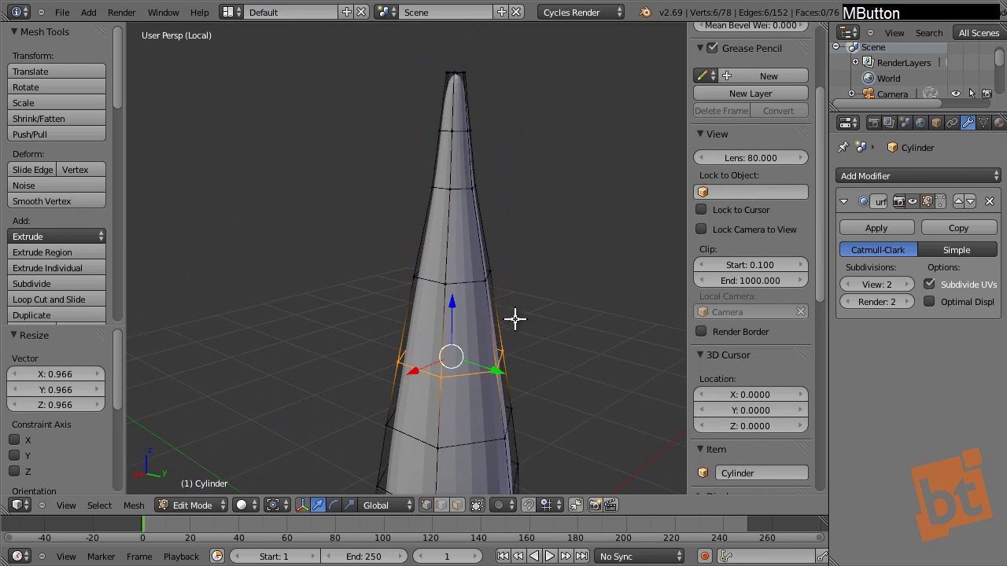
key(ctrl+r)
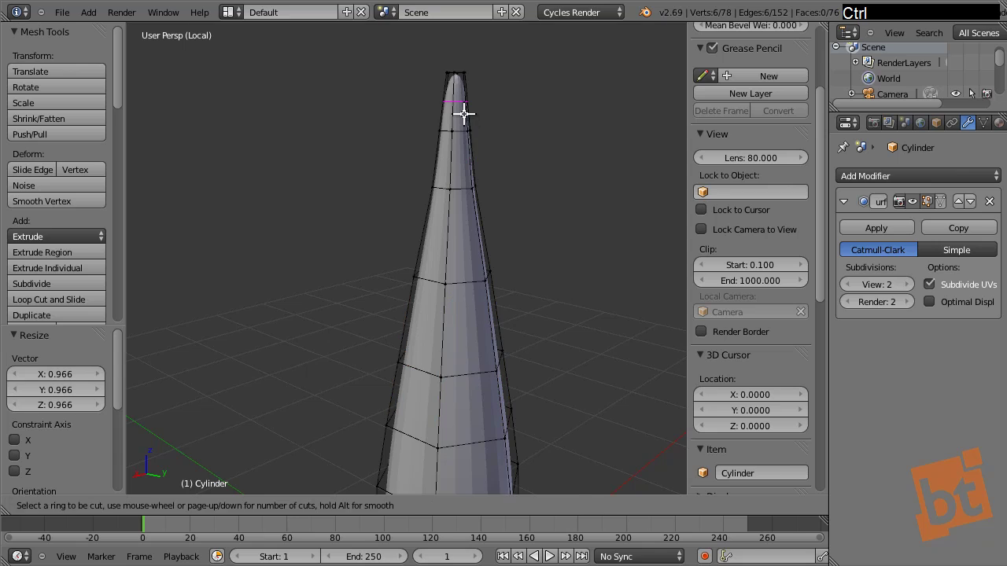
click(461, 112)
right_click(461, 112)
key(ctrl+r)
click(470, 163)
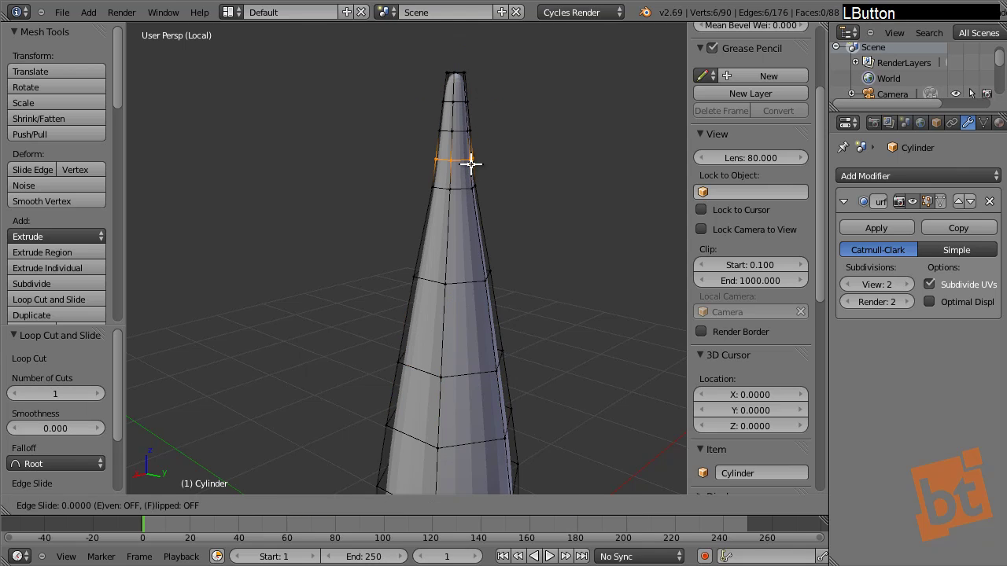
right_click(472, 162)
key(ctrl+r)
click(477, 225)
right_click(476, 225)
key(ctrl+r)
click(482, 300)
right_click(483, 300)
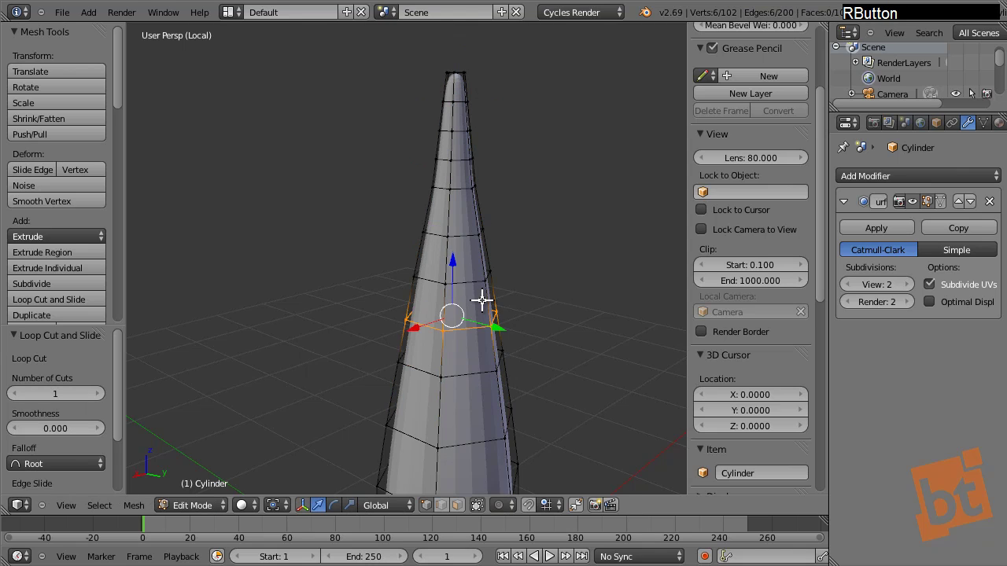
Step: Add one centred loop cut in each of the next four segments down the middle of the body
middle_drag(482, 300, 483, 200)
key(ctrl+r)
click(485, 201)
right_click(484, 202)
key(ctrl+r)
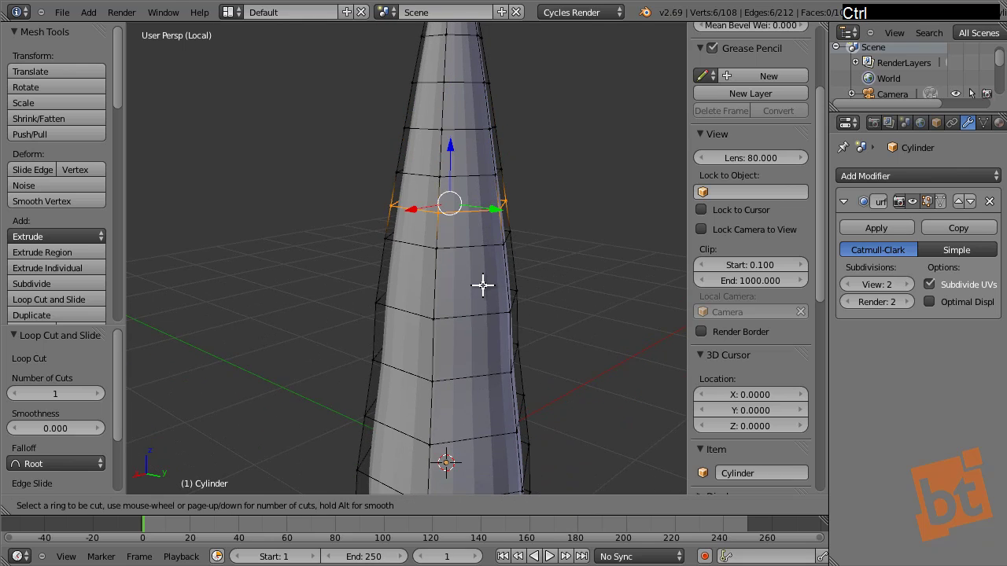
click(506, 275)
right_click(506, 274)
middle_drag(486, 342, 508, 227)
key(ctrl+r)
click(510, 226)
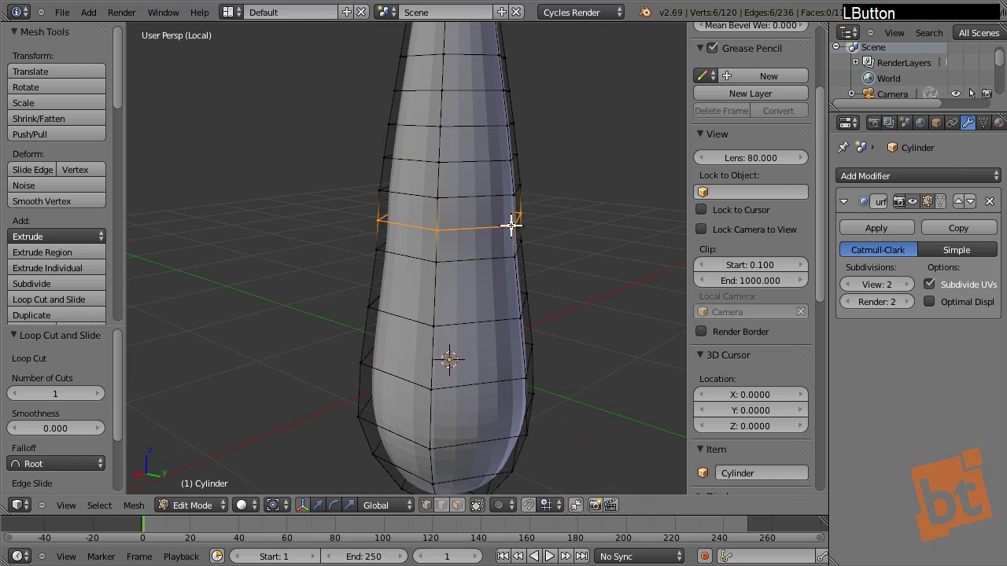
right_click(511, 228)
key(ctrl+r)
click(512, 282)
right_click(511, 283)
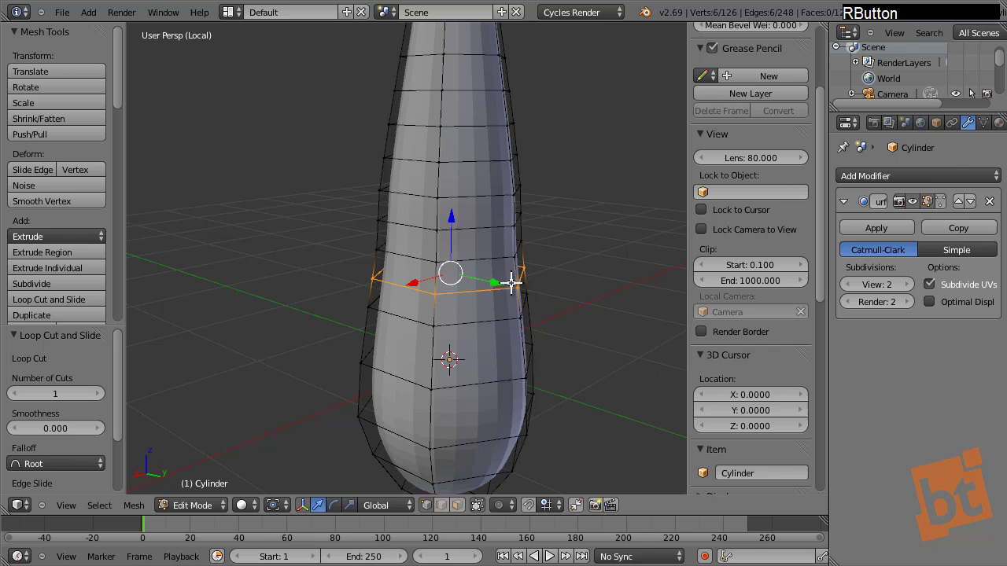
Step: Add one centred loop cut in each of the four lowest segments, down to the base
key(ctrl+r)
click(517, 344)
right_click(517, 343)
key(ctrl+r)
click(517, 404)
right_click(517, 405)
shift+middle_drag(517, 404, 539, 337)
key(ctrl+r)
click(521, 400)
right_click(523, 403)
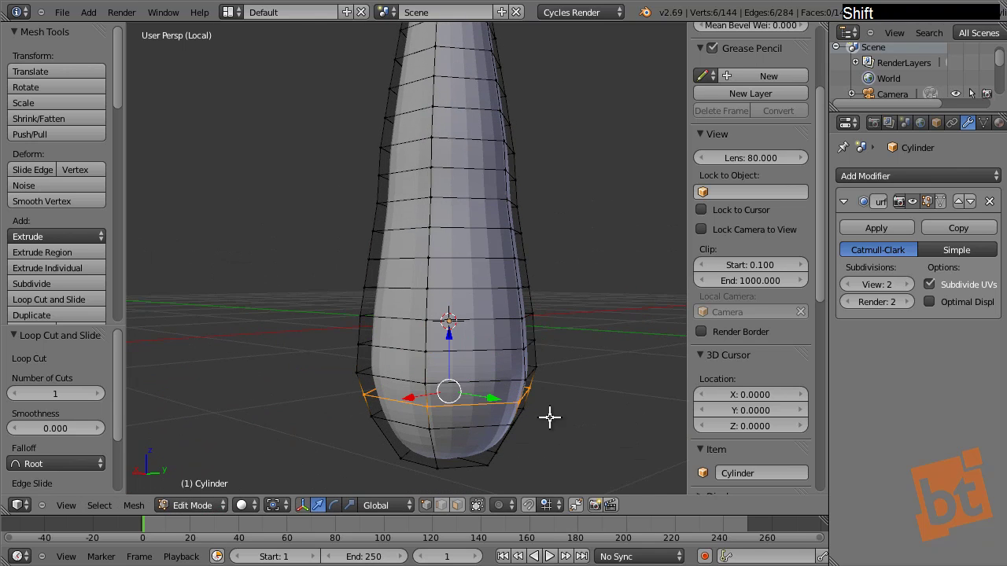
middle_drag(550, 417, 514, 414)
key(ctrl+r)
click(498, 427)
right_click(499, 427)
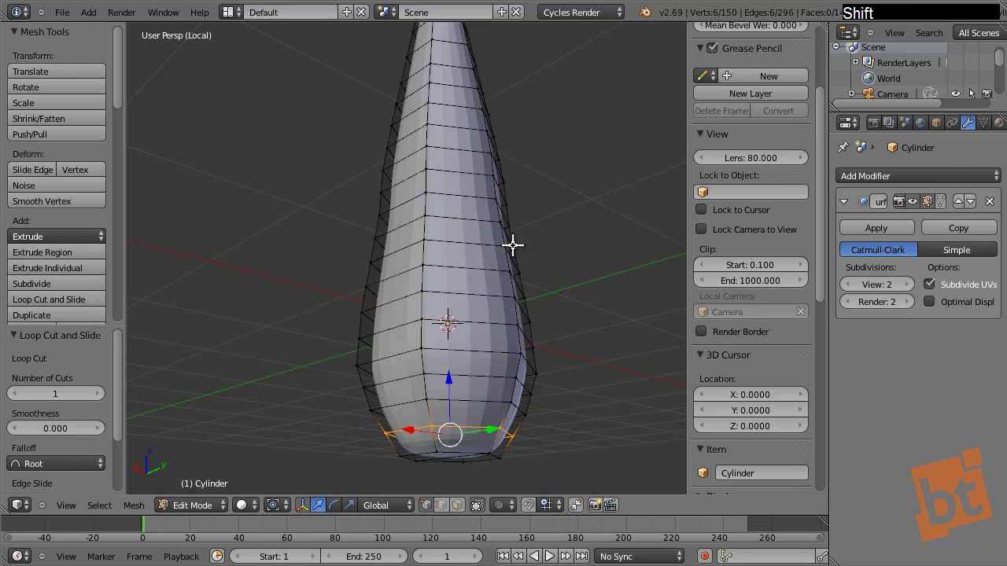
Step: Select every second edge loop along the upper body, starting with the loop just below the tip
shift+middle_drag(521, 179, 494, 267)
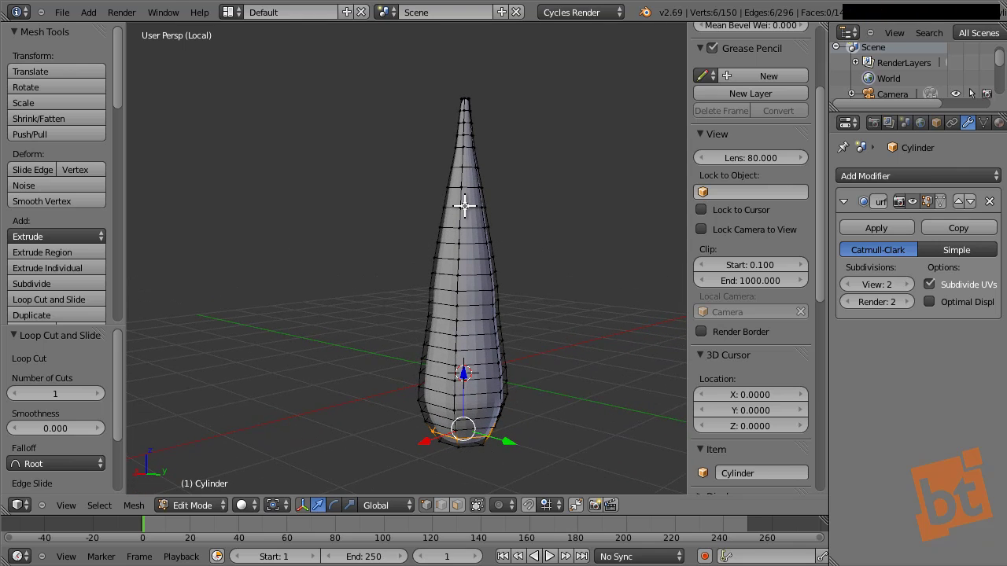
middle_drag(467, 279, 480, 285)
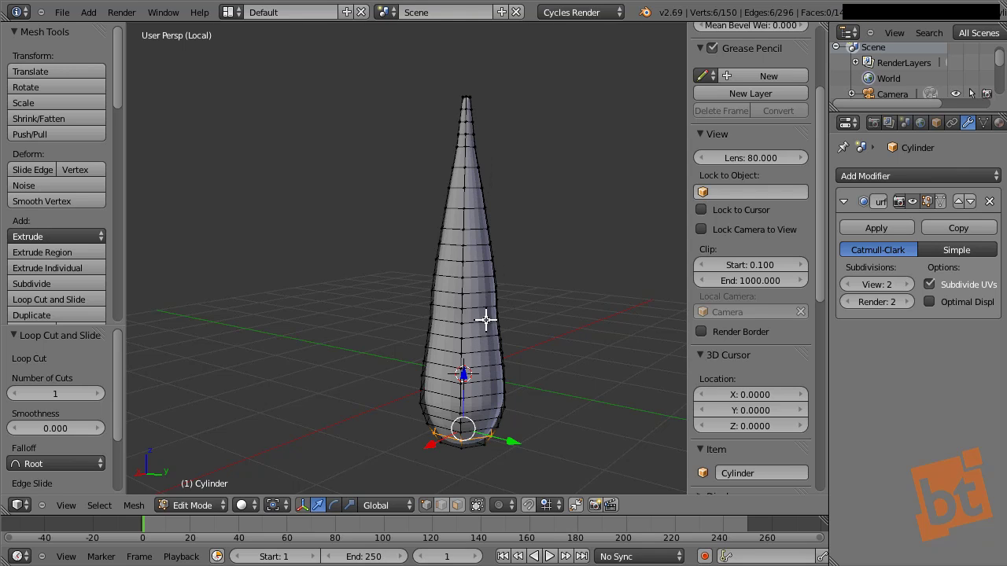
shift+middle_drag(486, 219, 492, 217)
scroll(475, 104, up, 6)
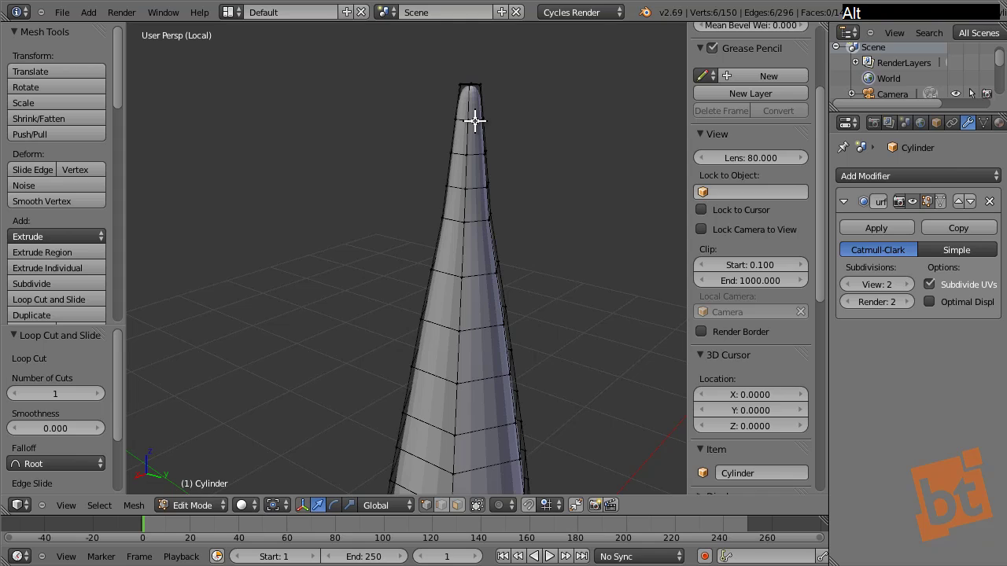
alt+right_click(474, 121)
alt+right_click(472, 159)
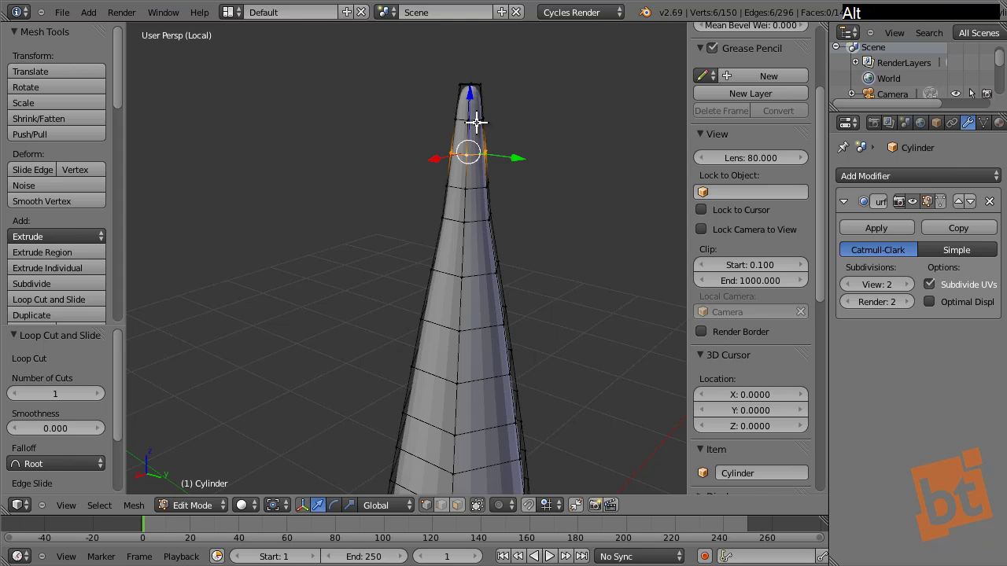
alt+right_click(475, 121)
alt+shift+right_click(477, 191)
alt+shift+right_click(481, 272)
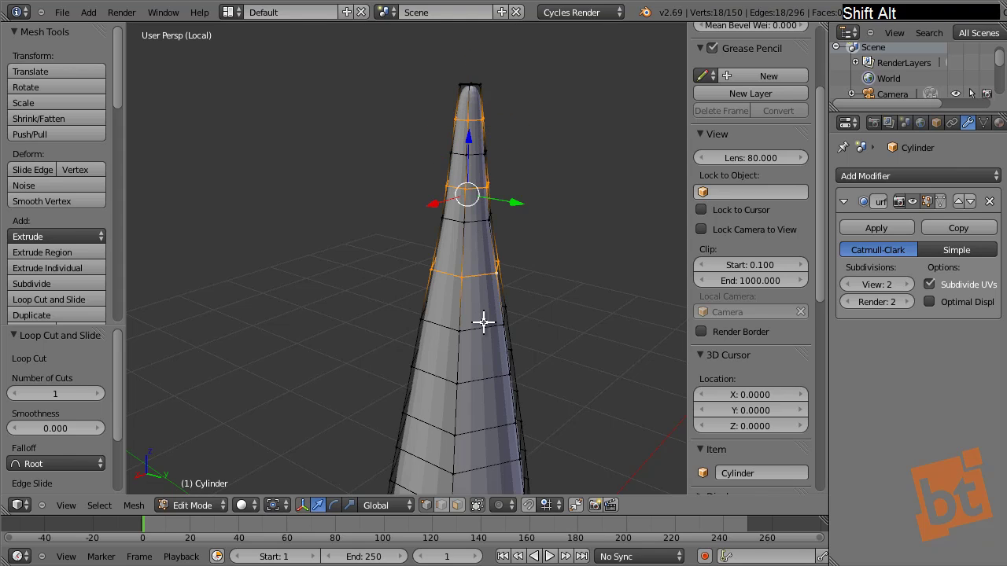
alt+shift+right_click(486, 371)
shift+scroll(465, 193, down, 5)
alt+shift+right_click(472, 206)
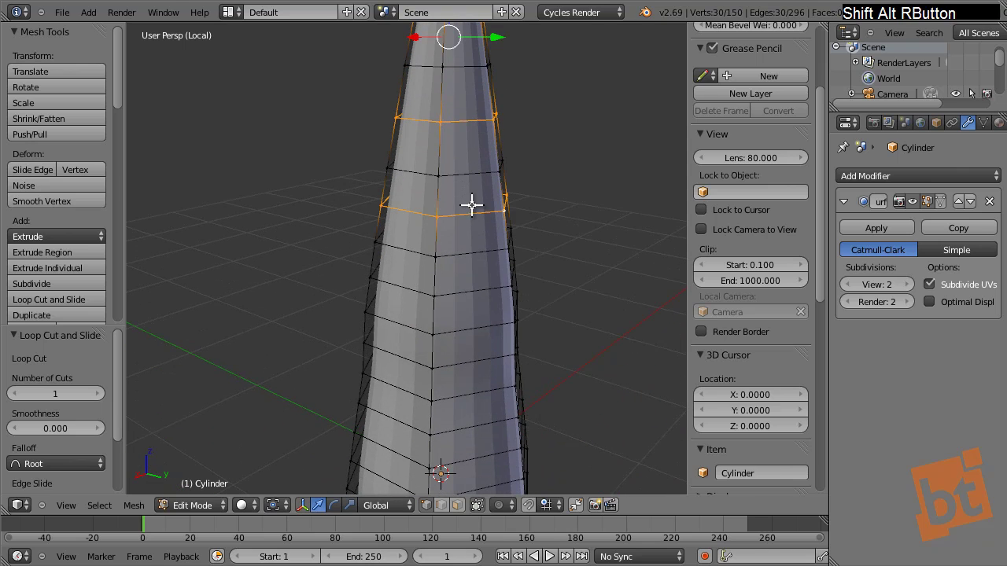
alt+shift+right_click(474, 295)
alt+shift+right_click(477, 358)
Step: Extend the selection to every second loop down to the base and scale all selected loops to 1.226, excluding the Z axis
middle_drag(621, 234, 551, 175)
alt+shift+right_click(482, 223)
alt+shift+right_click(473, 297)
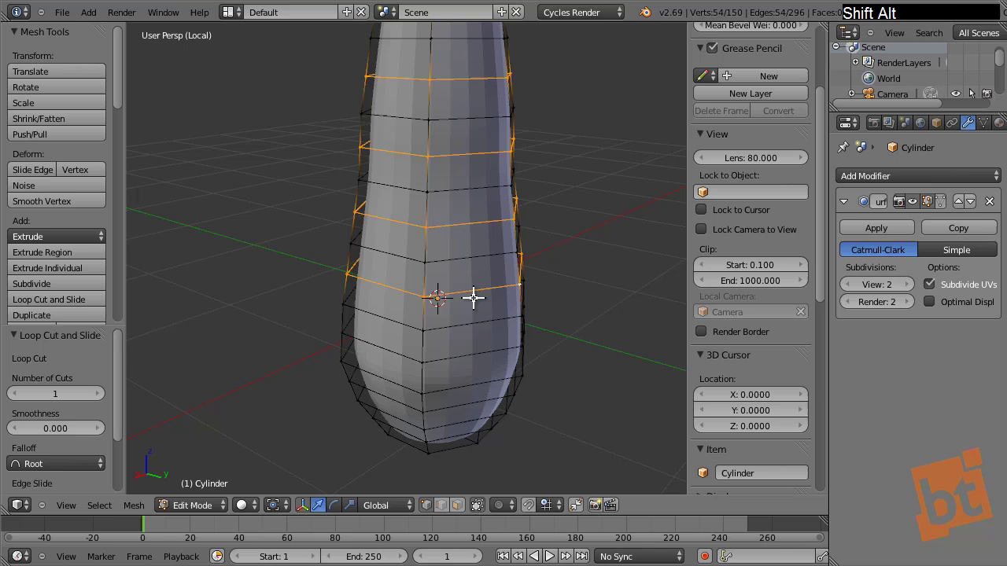
alt+shift+right_click(481, 354)
alt+shift+right_click(472, 405)
alt+shift+right_click(463, 431)
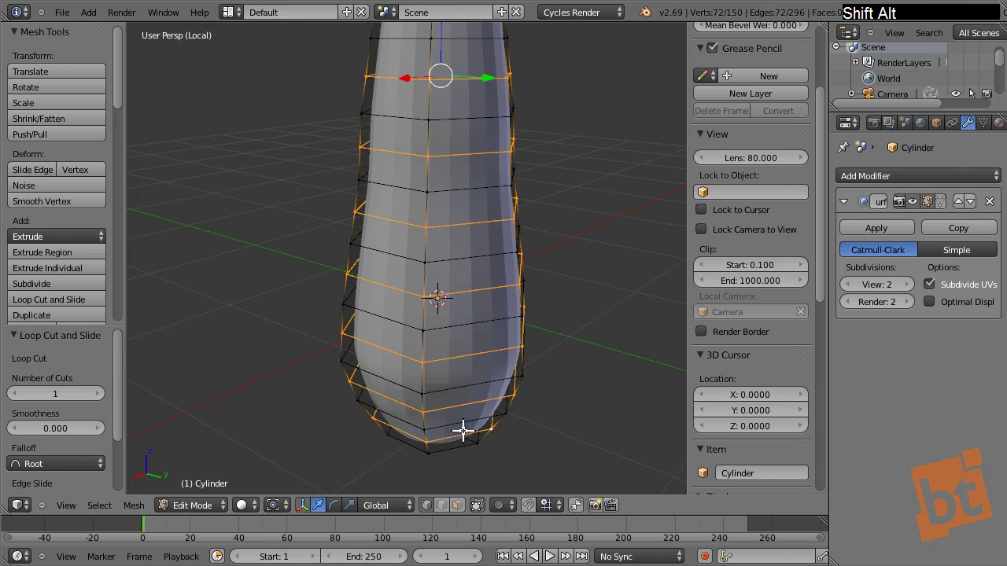
shift+middle_drag(535, 292, 543, 267)
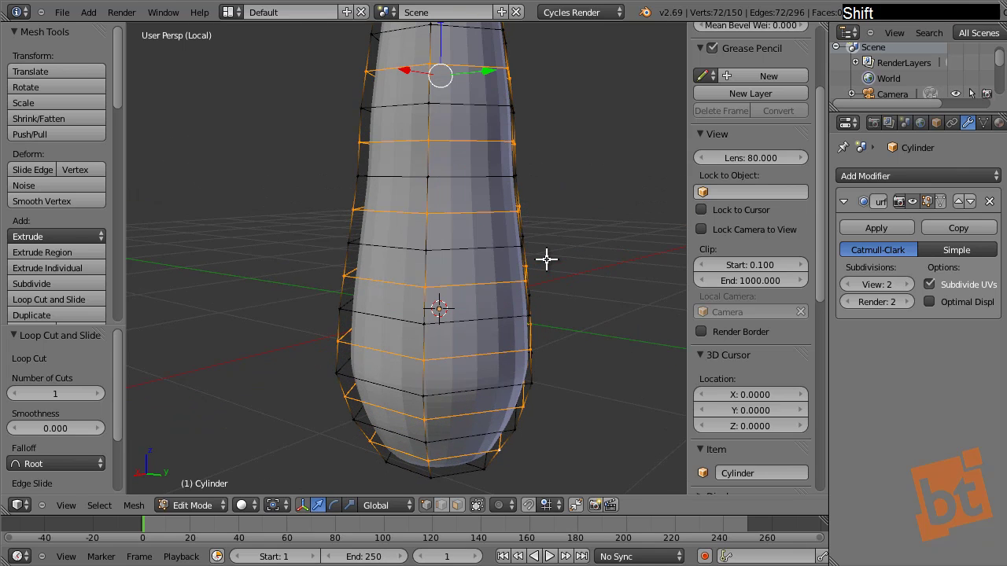
key(s)
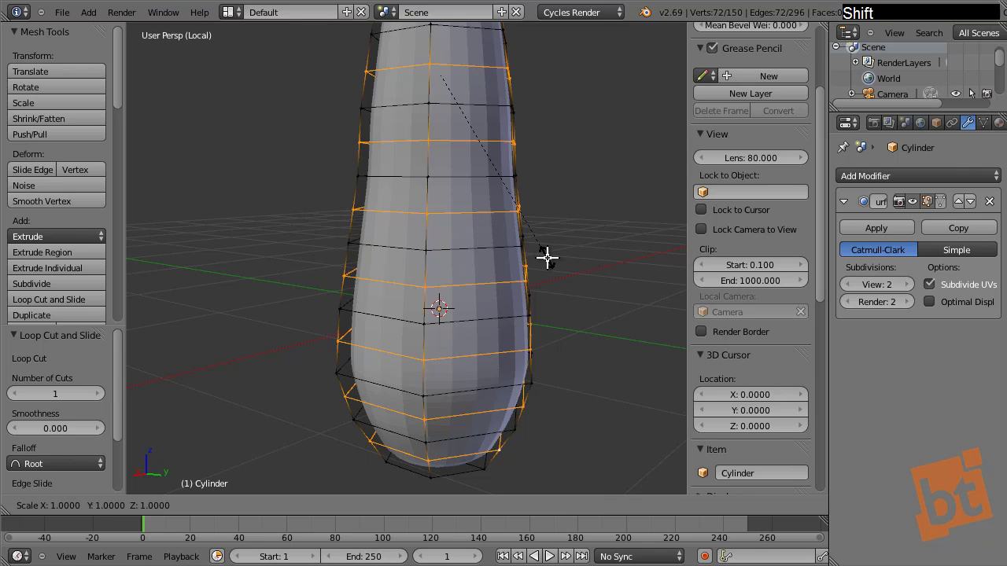
key(shift+z)
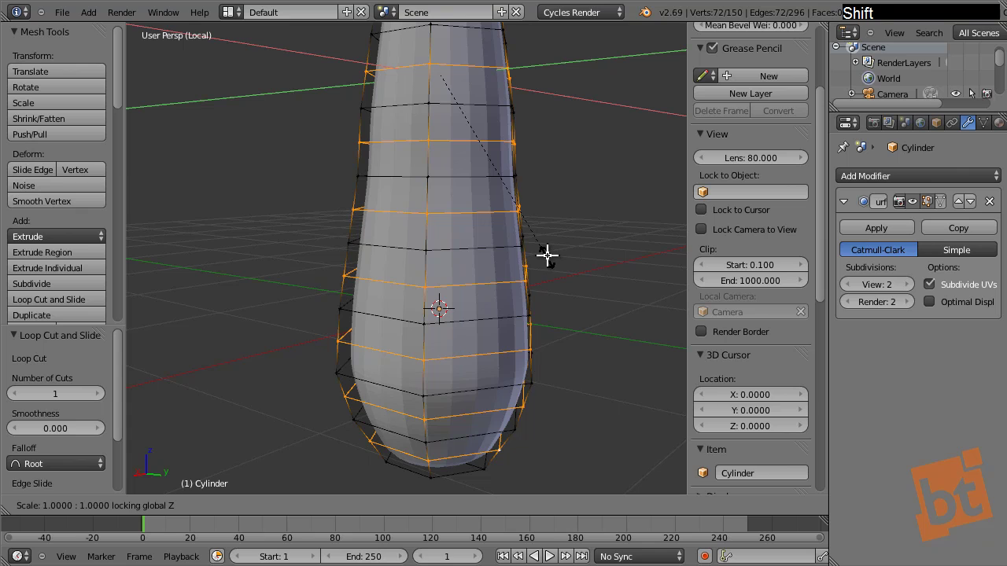
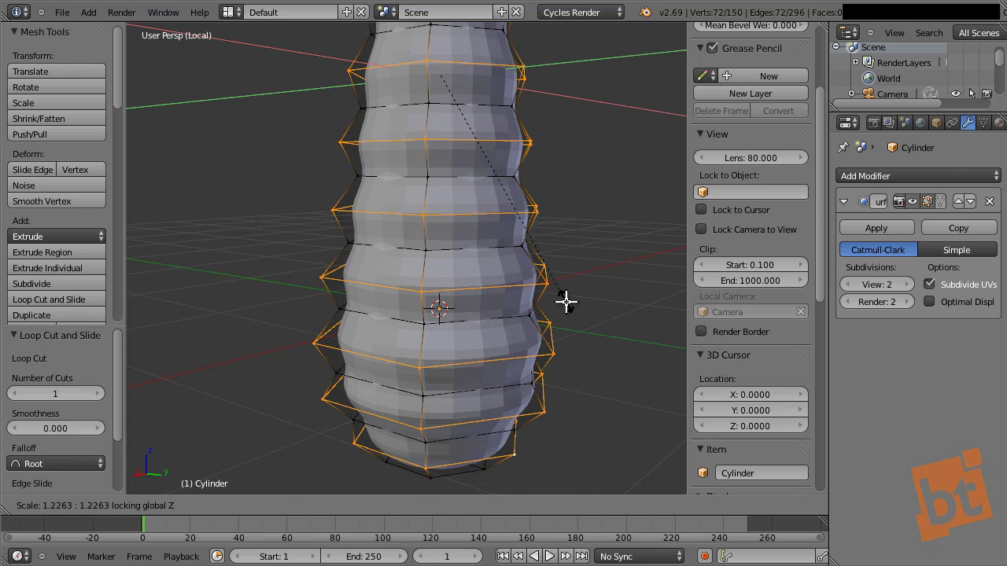
click(567, 302)
Step: Select only the second widened edge loop below the tip and scale it up to 1.129
middle_drag(553, 261, 575, 310)
scroll(548, 299, down, 3)
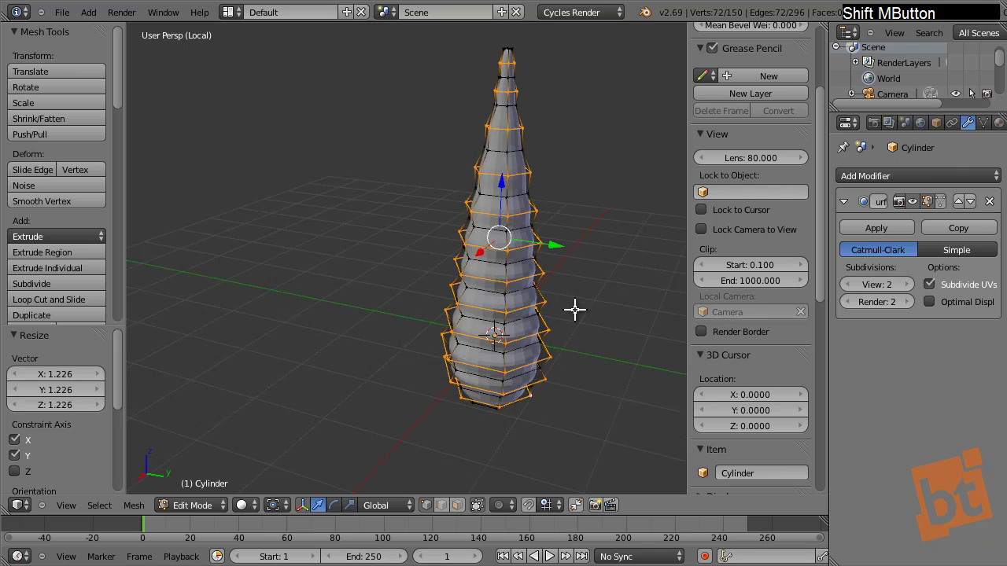
middle_drag(562, 241, 503, 118)
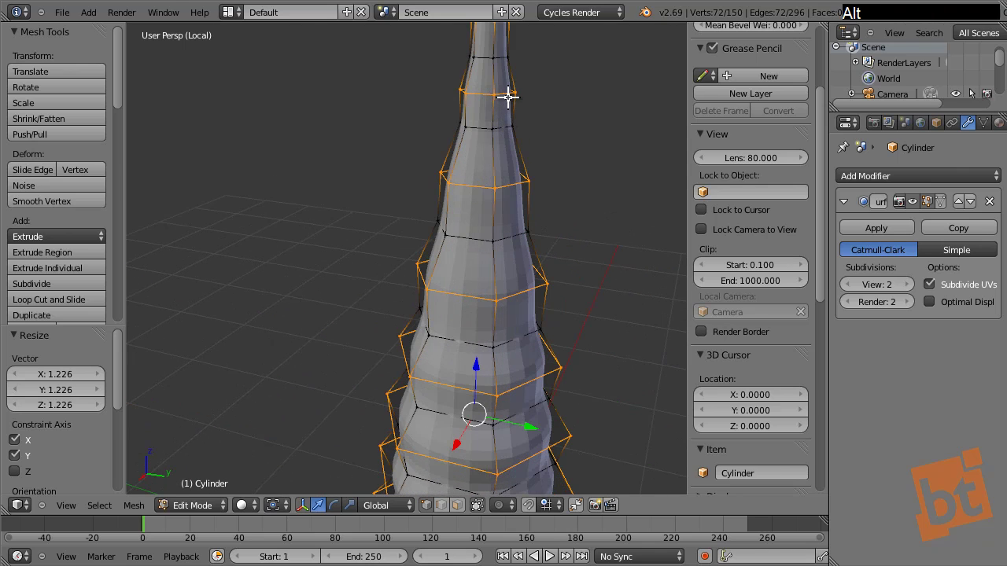
alt+right_click(508, 95)
key(s)
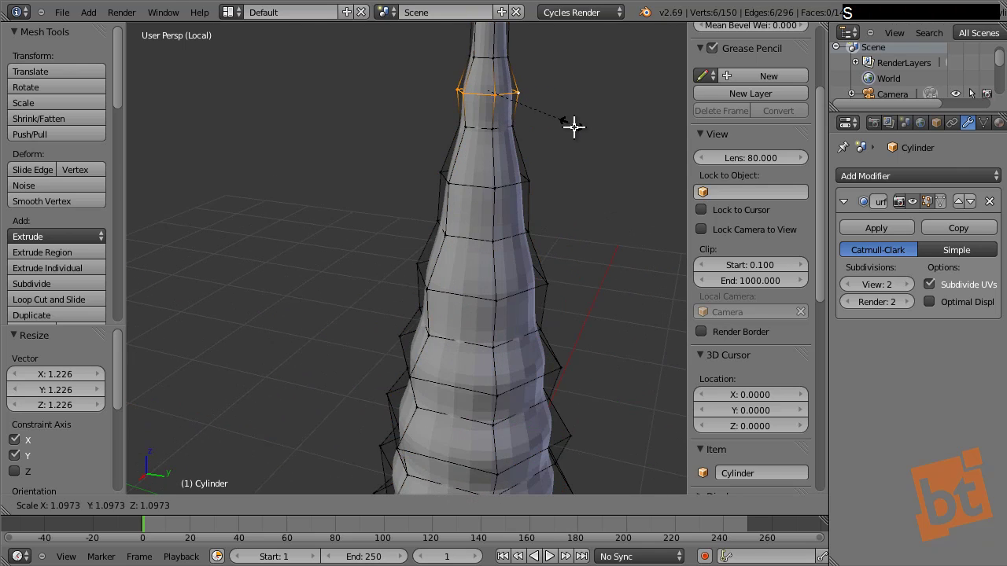
click(573, 127)
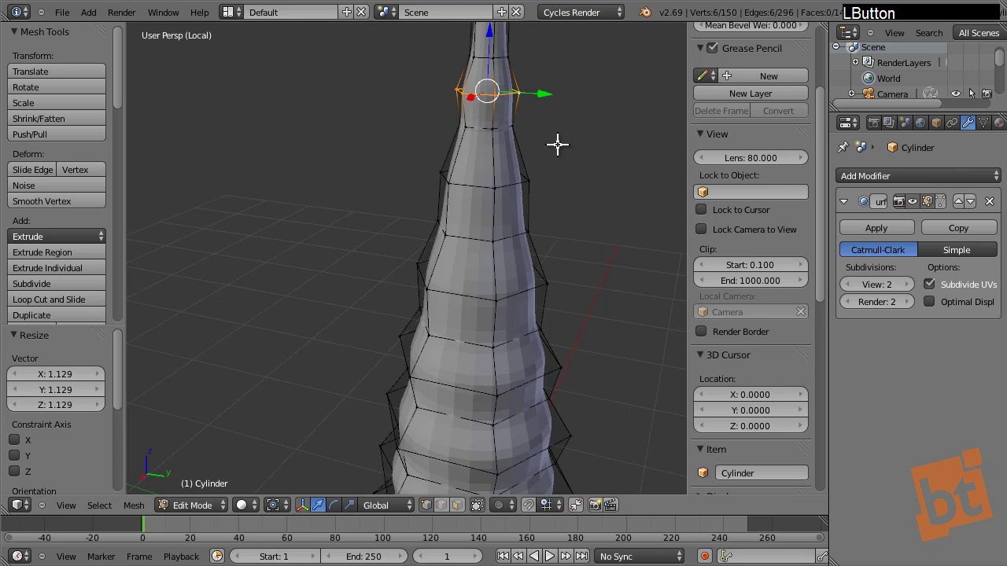
Step: Scale the third widened loop below the tip to 1.159 and the fourth widened loop to about 1.11
right_click(524, 184)
alt+right_click(505, 185)
key(s)
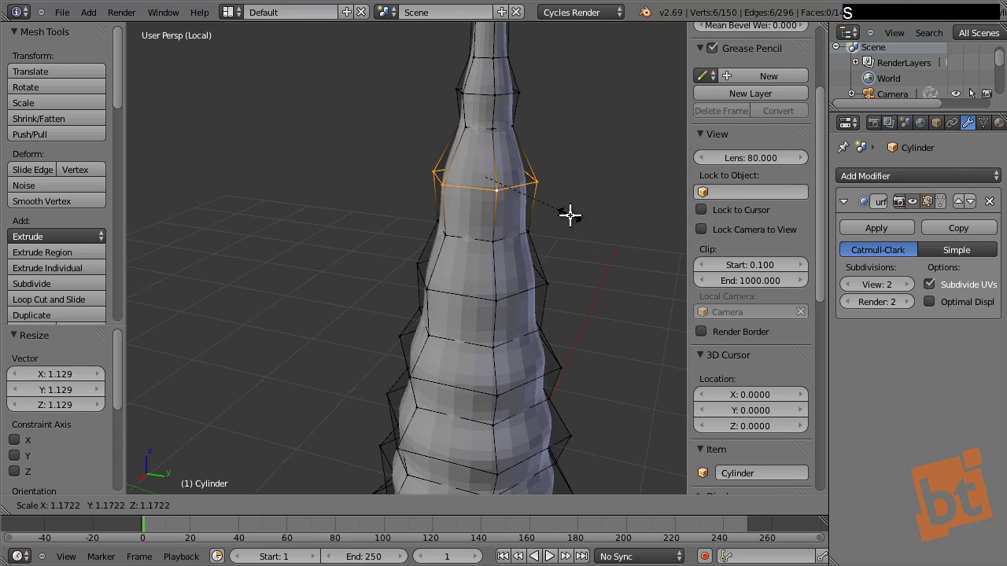
click(570, 214)
alt+right_click(524, 287)
key(s)
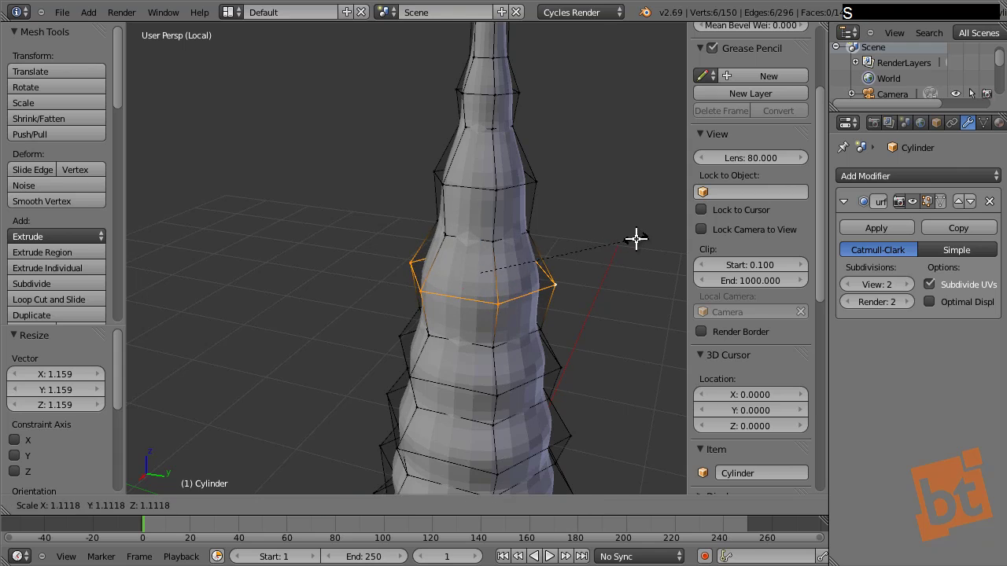
click(636, 238)
Step: Add a loop cut above the third widened loop, slid up close to the crease, and scale it to 1.219
middle_drag(635, 238, 477, 279)
key(Tab)
scroll(559, 256, down, 4)
key(Tab)
scroll(551, 202, up, 3)
key(ctrl+r)
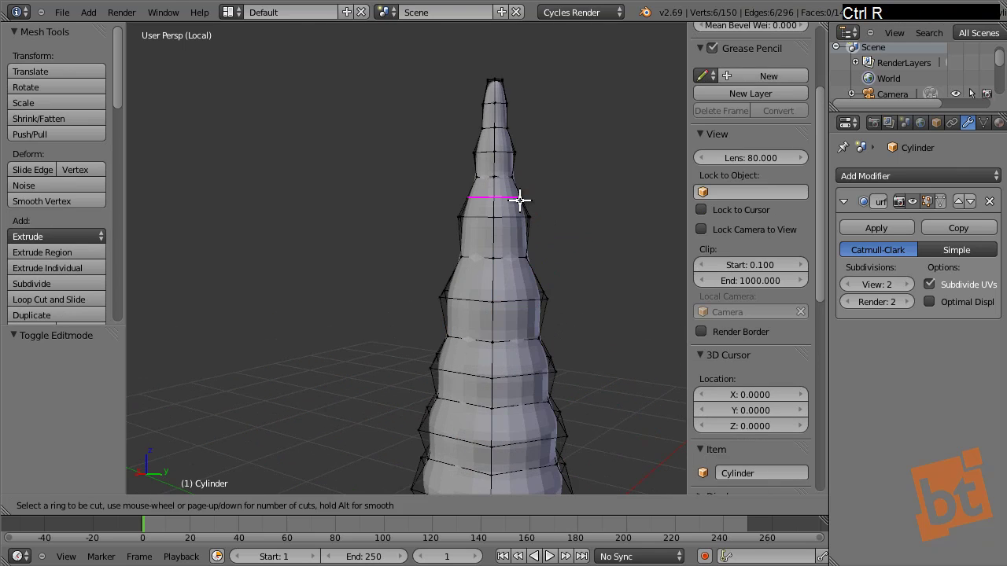
click(520, 195)
click(519, 195)
key(s)
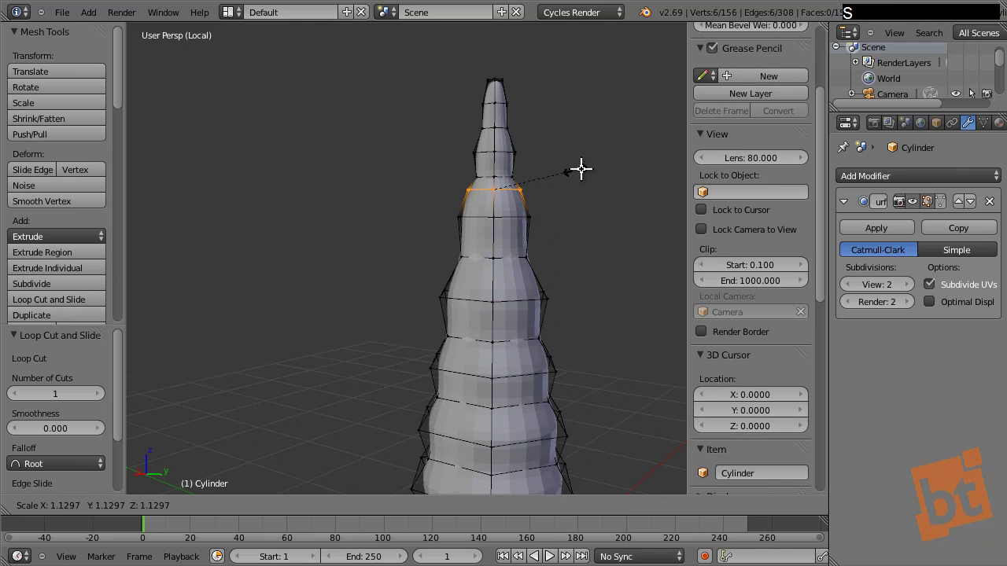
click(583, 174)
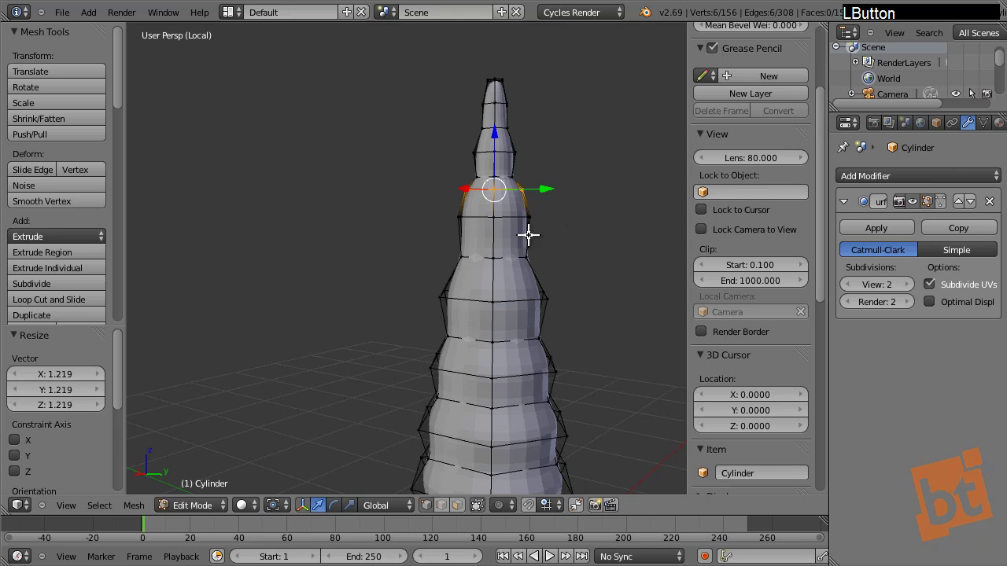
Step: Add a centred loop cut above the fourth widened loop, move it up 0.029 along Z and scale it up
key(ctrl+r)
click(540, 277)
right_click(540, 276)
key(g)
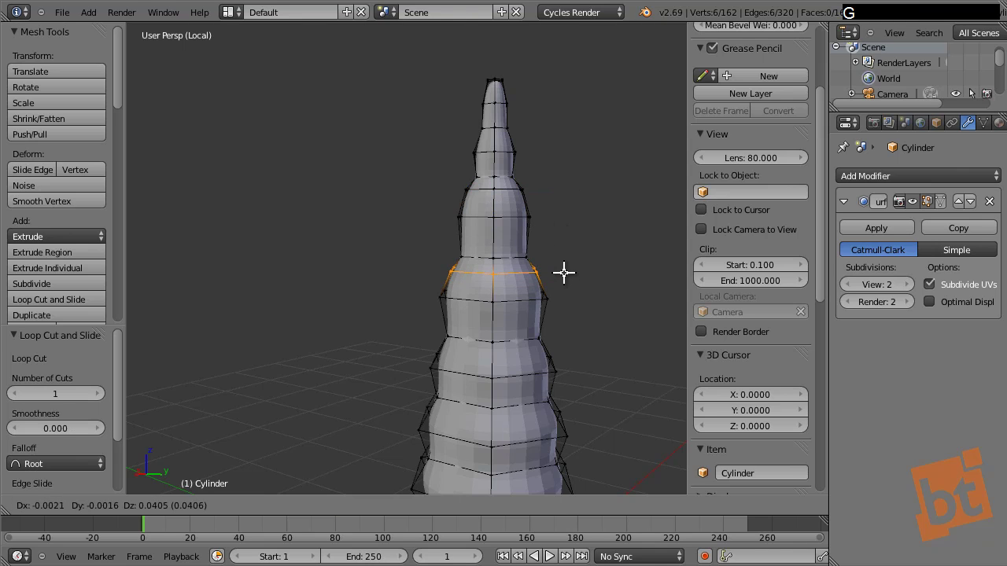
key(z)
click(564, 273)
key(s)
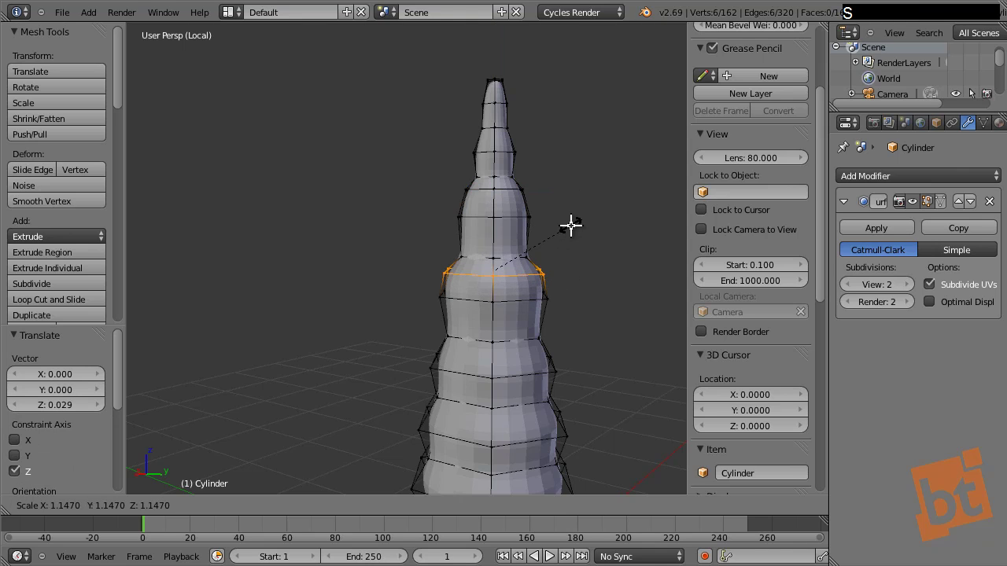
Step: Scale the selected upper edge loop by about 1.09 and lower the loop below it by about 0.1 along Z
click(557, 299)
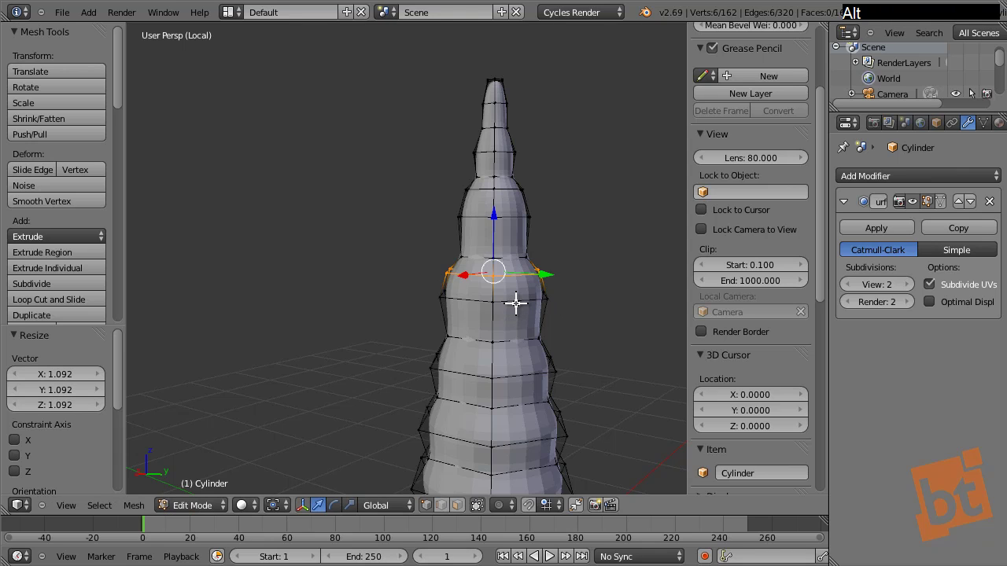
key(g)
key(z)
click(568, 240)
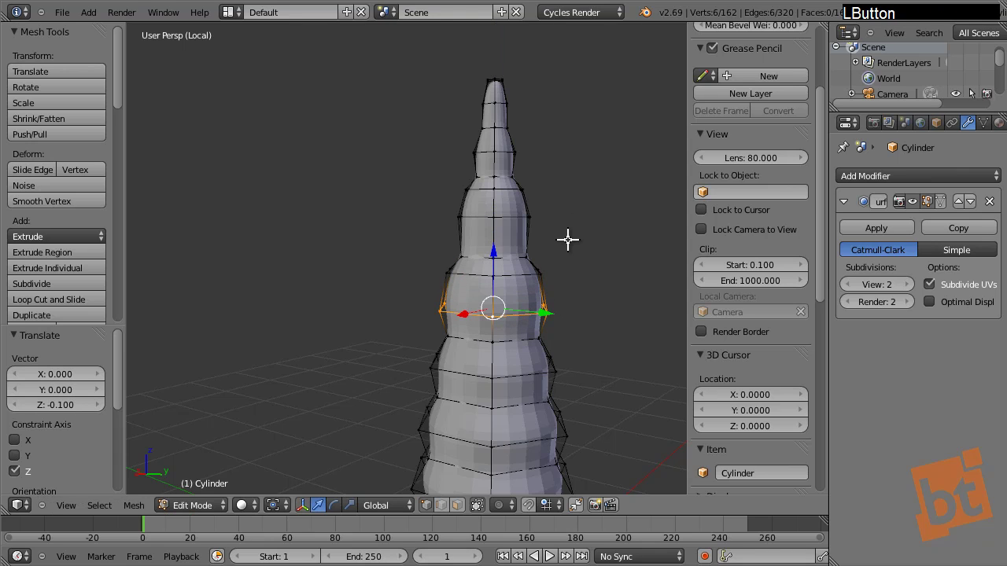
key(a)
Step: Set proportional editing to Connected for the cylinder mesh
middle_drag(524, 218, 526, 185)
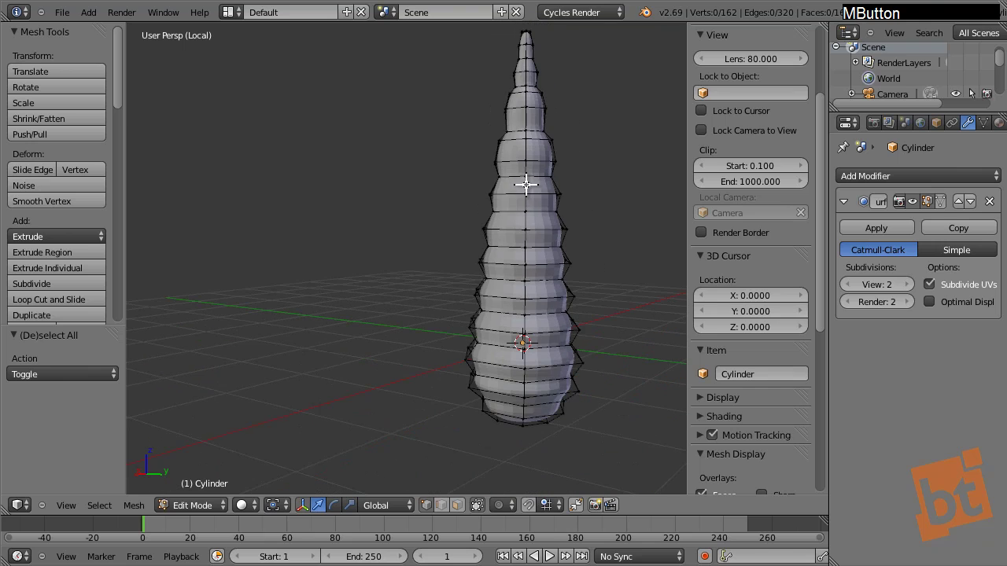
shift+middle_drag(515, 286, 525, 315)
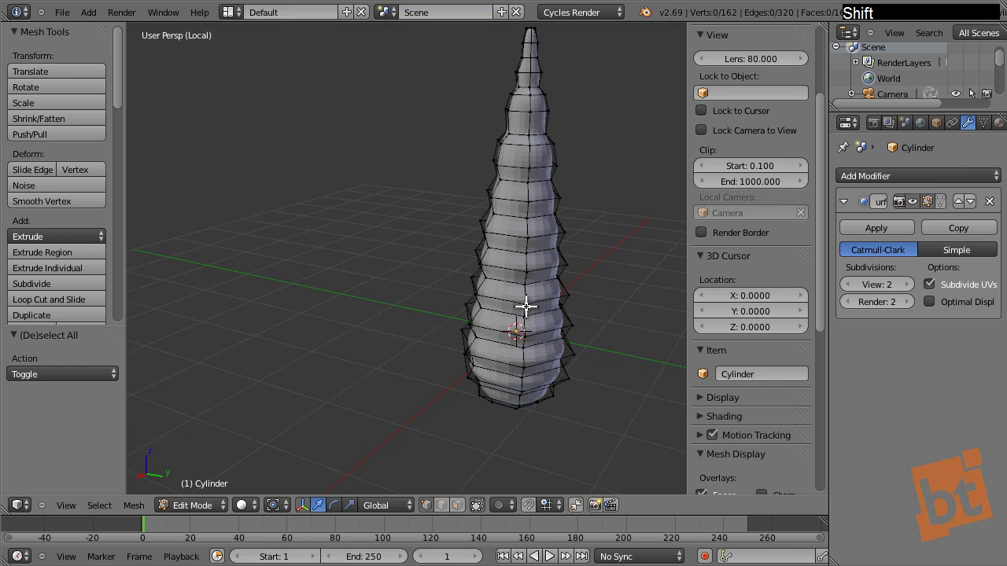
click(510, 504)
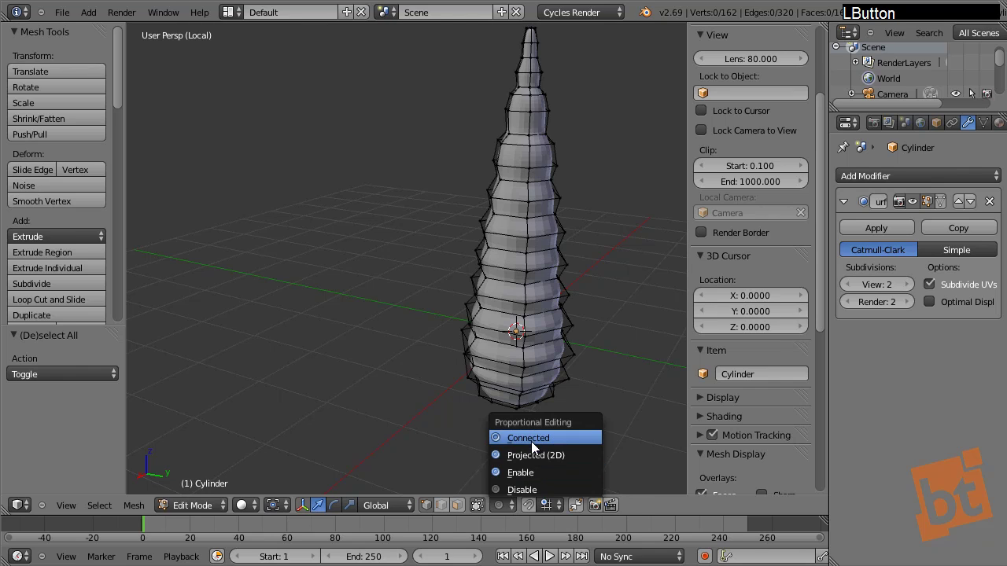
click(528, 438)
click(512, 505)
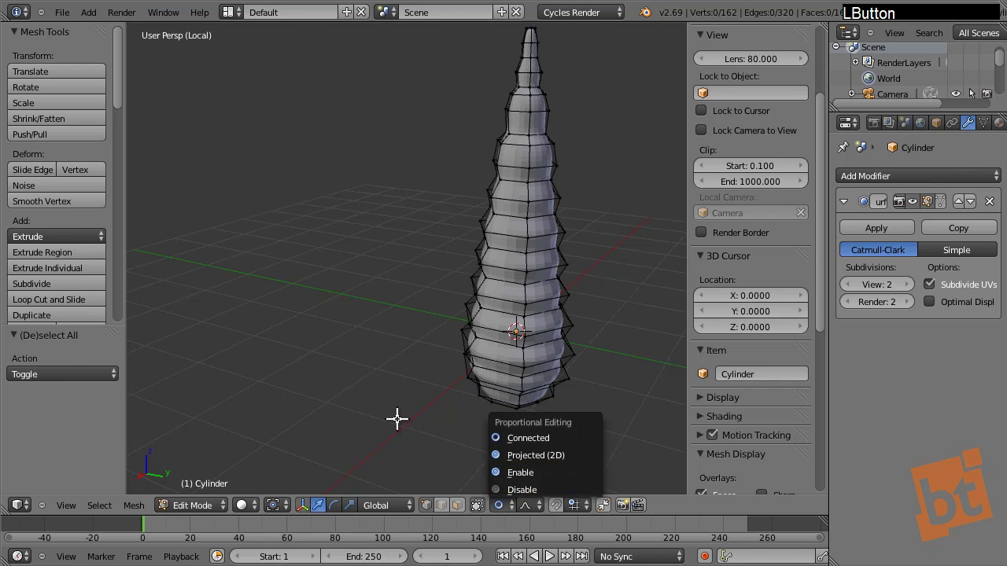
middle_drag(551, 203, 569, 202)
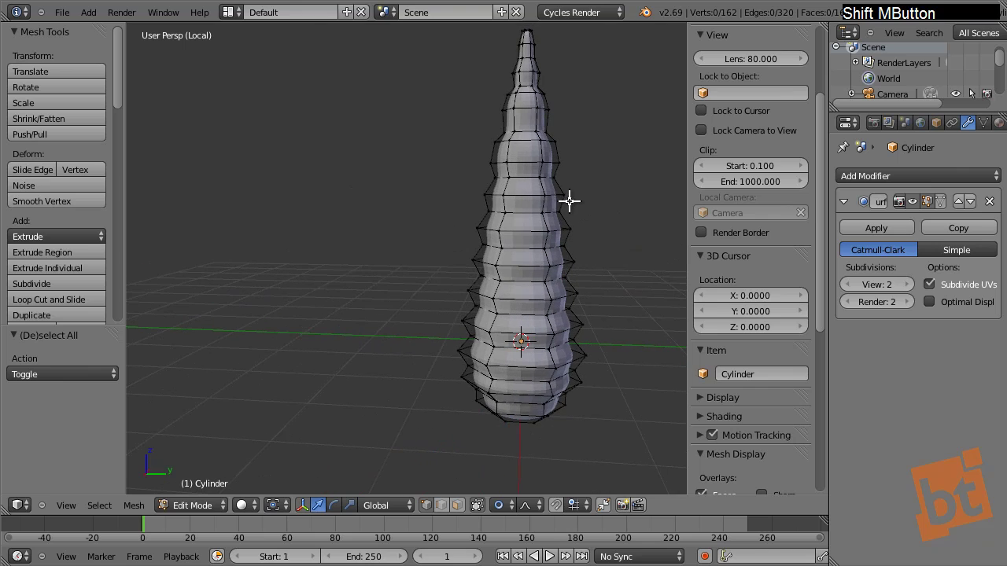
Step: Shift individual vertices on the upper half of the carrot to tilt its rings, lowering one near the tip by about 0.27
right_click(564, 197)
key(g)
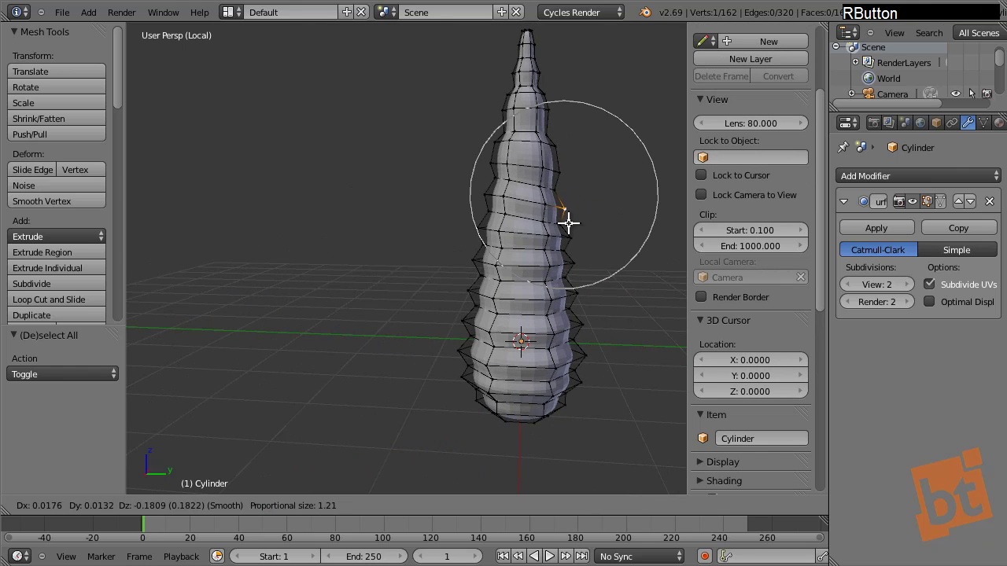
click(567, 211)
right_drag(511, 189, 513, 162)
right_drag(516, 86, 515, 117)
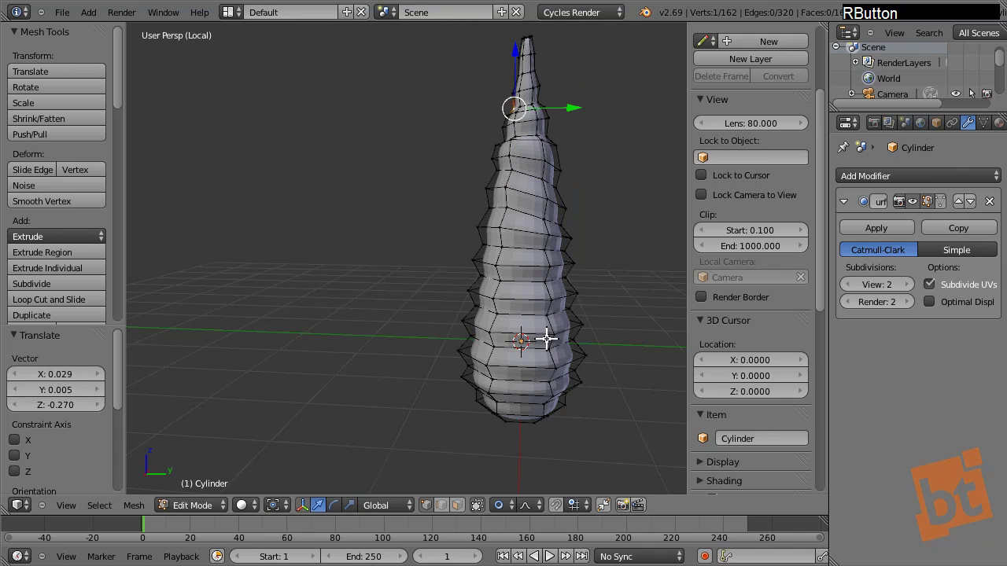
Step: Raise a vertex on the carrot's thick lower part by about 0.32 and lower one opposite by about 0.12, adjusting the falloff size
right_click(575, 339)
right_drag(575, 339, 589, 316)
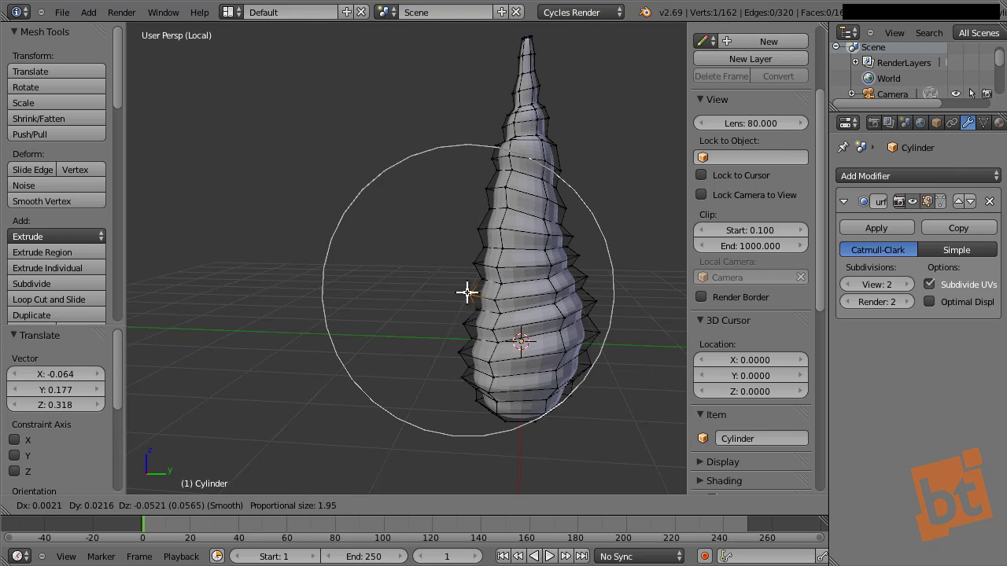
scroll(458, 274, down, 9)
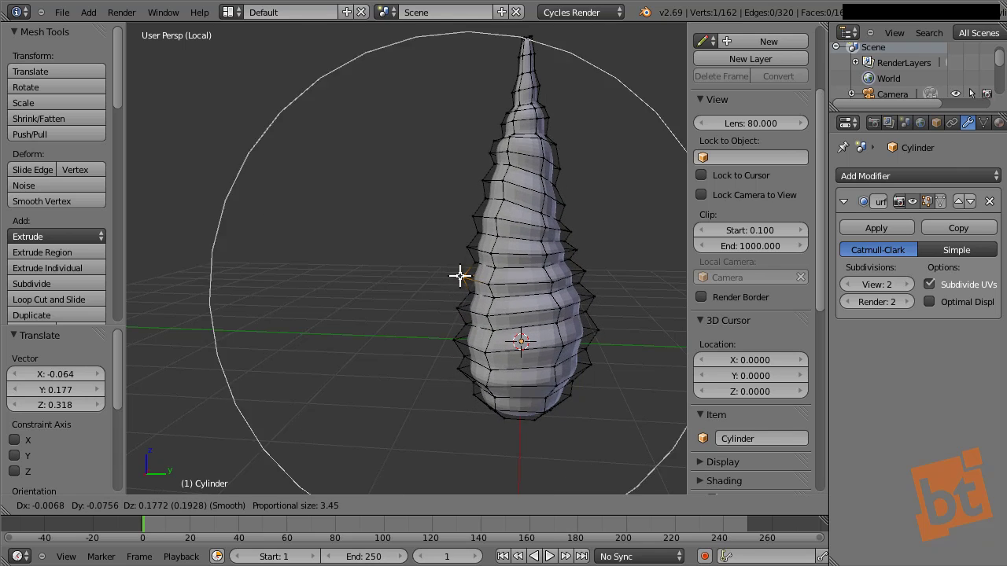
scroll(461, 282, up, 4)
scroll(461, 289, down, 3)
click(462, 297)
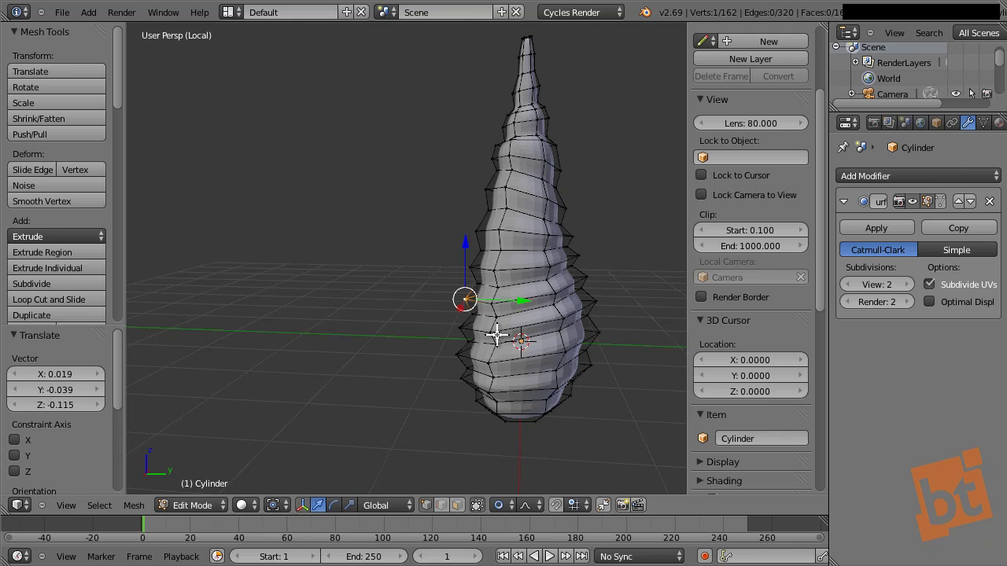
Step: Displace vertices around the carrot's lower body and one near the tip to make the rings uneven, lowering the tip one by about 0.08
right_drag(554, 313, 553, 370)
shift+middle_drag(595, 286, 537, 340)
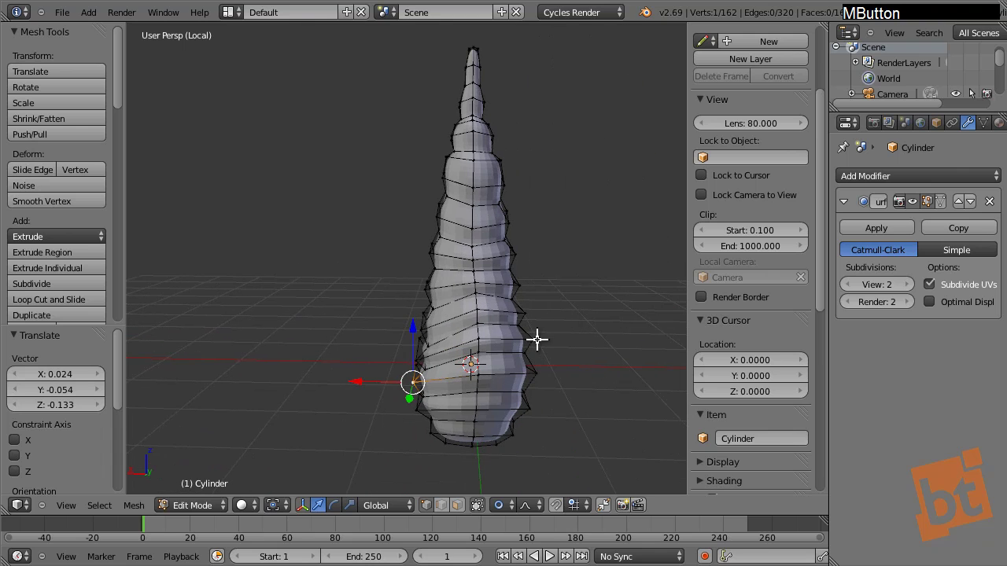
right_drag(537, 340, 473, 466)
shift+middle_drag(589, 335, 508, 197)
right_drag(508, 198, 497, 211)
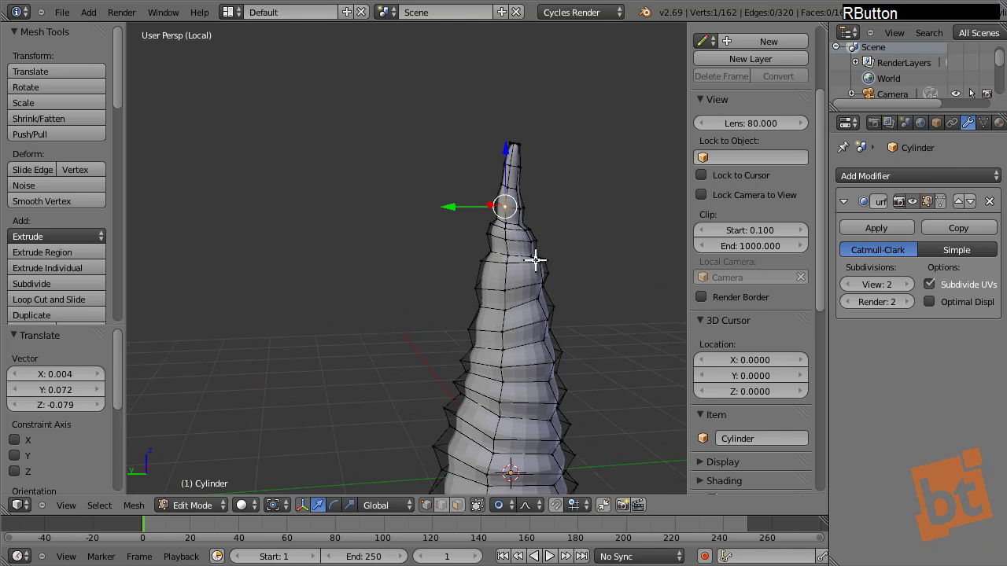
Step: Displace vertices on the reverse side of the carrot, raising one mid-body vertex by about 0.3 and moving another about 0.09 along Y
right_drag(540, 261, 538, 243)
middle_drag(540, 296, 548, 260)
mouse_move(548, 234)
right_down()
mouse_move(567, 235)
mouse_move(559, 230)
right_up()
scroll(562, 231, down, 3)
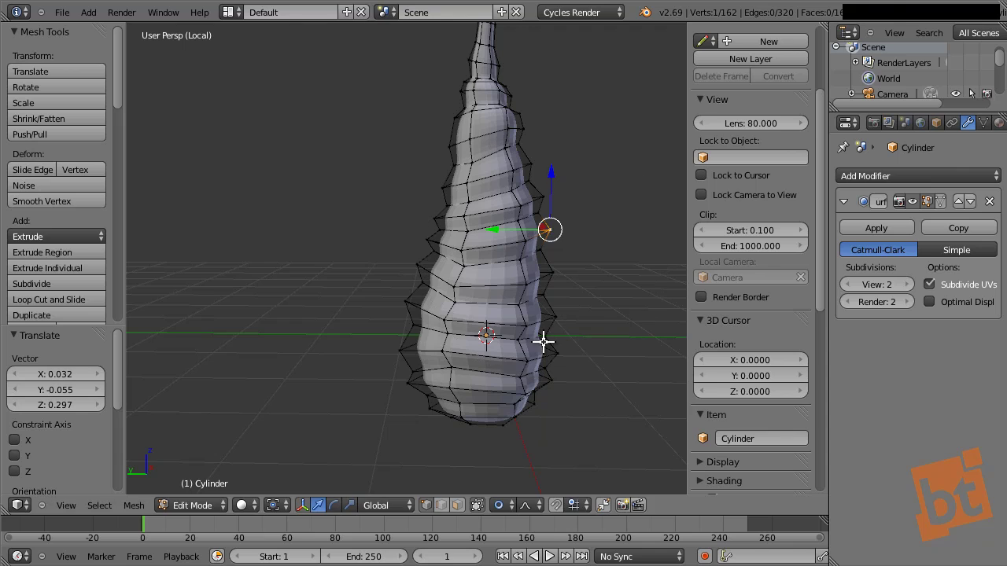
right_drag(544, 342, 561, 339)
right_drag(558, 281, 497, 266)
Step: Nudge two mid-body vertices to dent the carrot, one by about 0.08 along Y and one up by about 0.05
shift+middle_drag(365, 291, 670, 288)
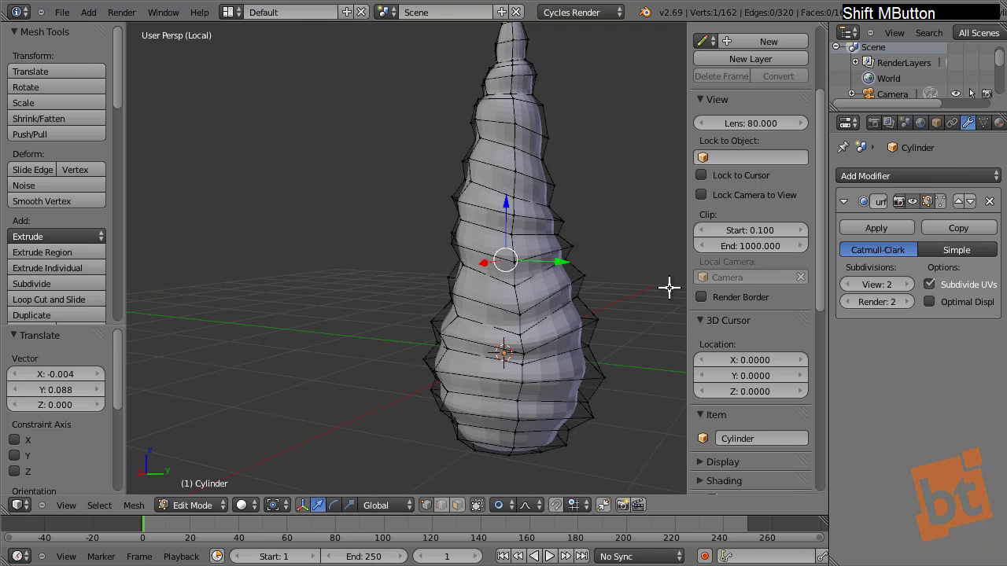
right_drag(464, 273, 505, 296)
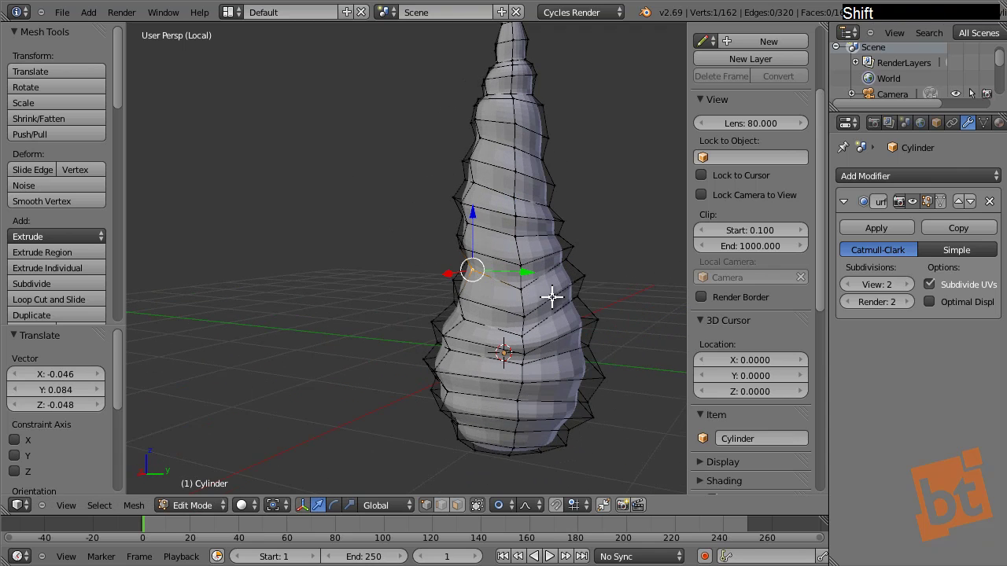
middle_drag(551, 296, 536, 297)
right_drag(535, 291, 533, 284)
scroll(532, 284, down, 5)
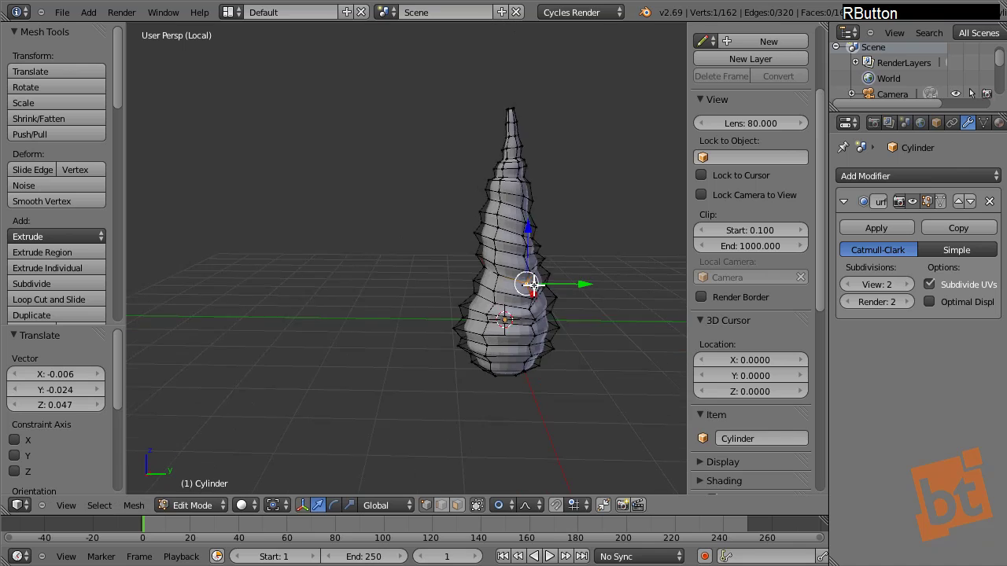
Step: Shift a vertex at the carrot's base and one on its lower side by about 0.2 along Y to skew the thick end
shift+middle_drag(557, 333, 538, 326)
right_drag(496, 356, 508, 365)
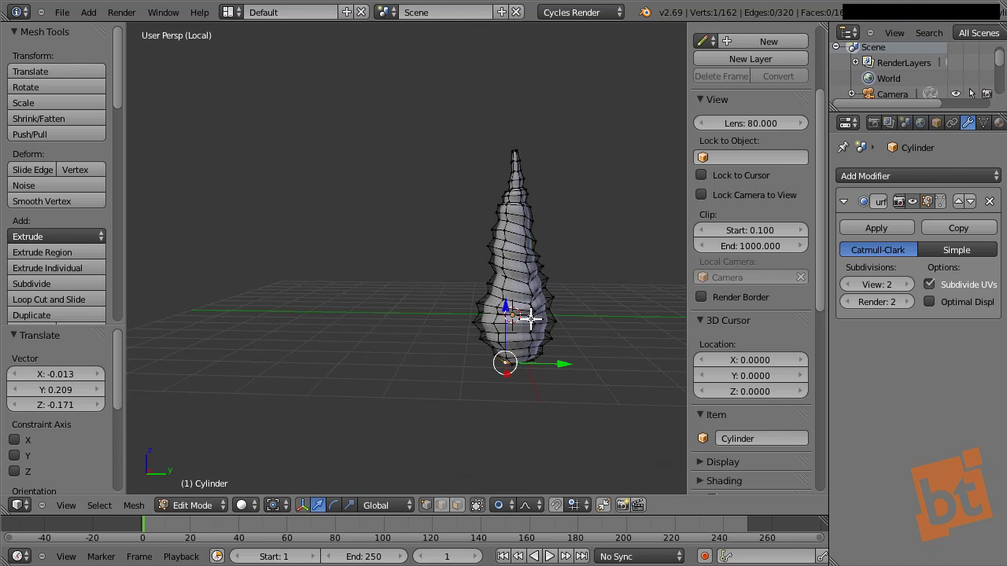
mouse_move(531, 318)
right_down()
mouse_move(558, 321)
mouse_move(542, 320)
right_up()
scroll(539, 317, down, 8)
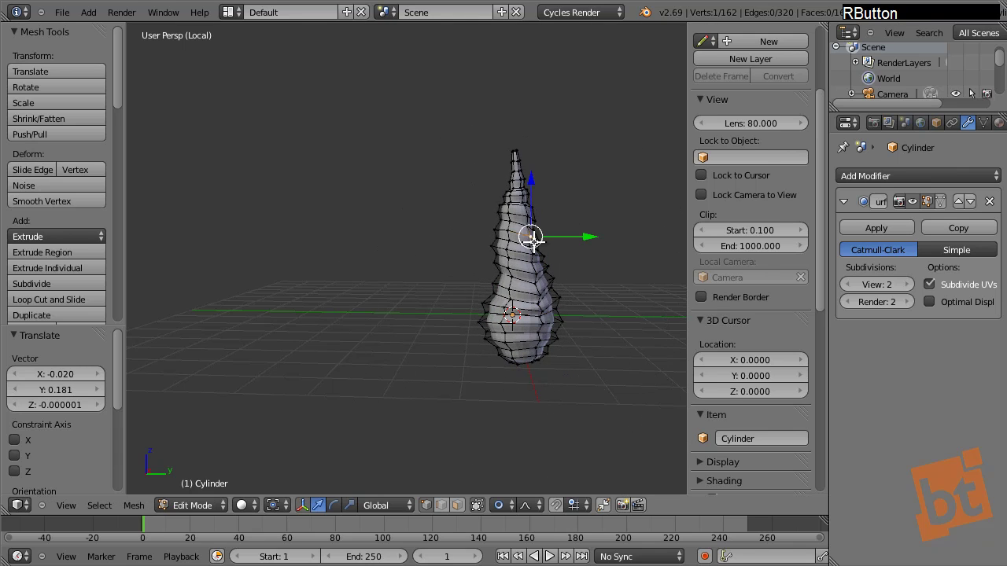
Step: Bend the carrot by moving a mid-height edge loop about -0.32 in Y and -0.21 in Z with proportional size 2.36
alt+right_click(534, 240)
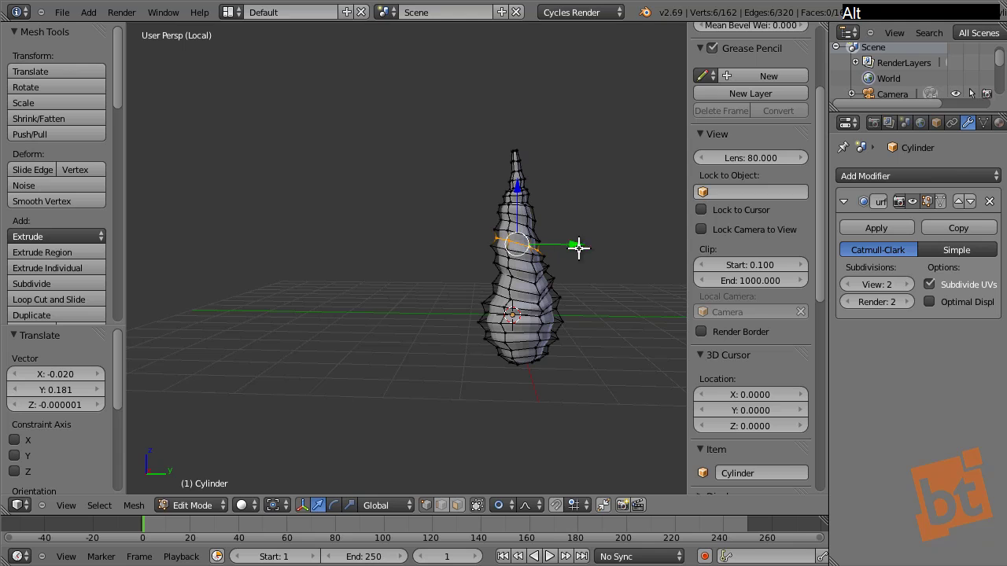
key(g)
scroll(576, 260, up, 7)
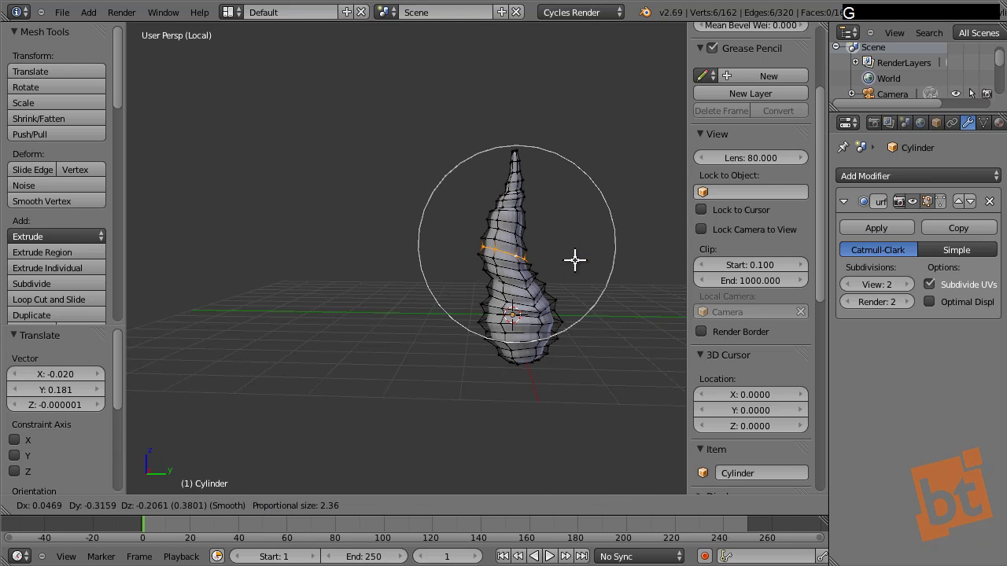
click(575, 261)
Step: Curve the carrot's upper end by moving its vertices about 0.3 toward negative Y at the tip, and rotate the tip with proportional falloff
right_drag(521, 192, 535, 194)
right_drag(524, 150, 510, 139)
key(r)
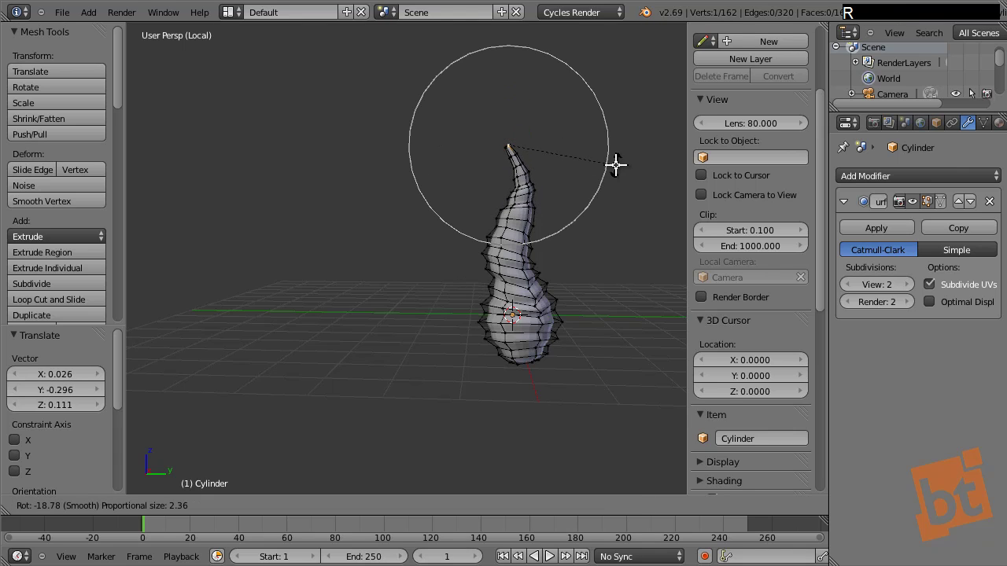
click(613, 185)
key(a)
Step: Return to Object Mode and apply smooth shading to the carrot
key(Tab)
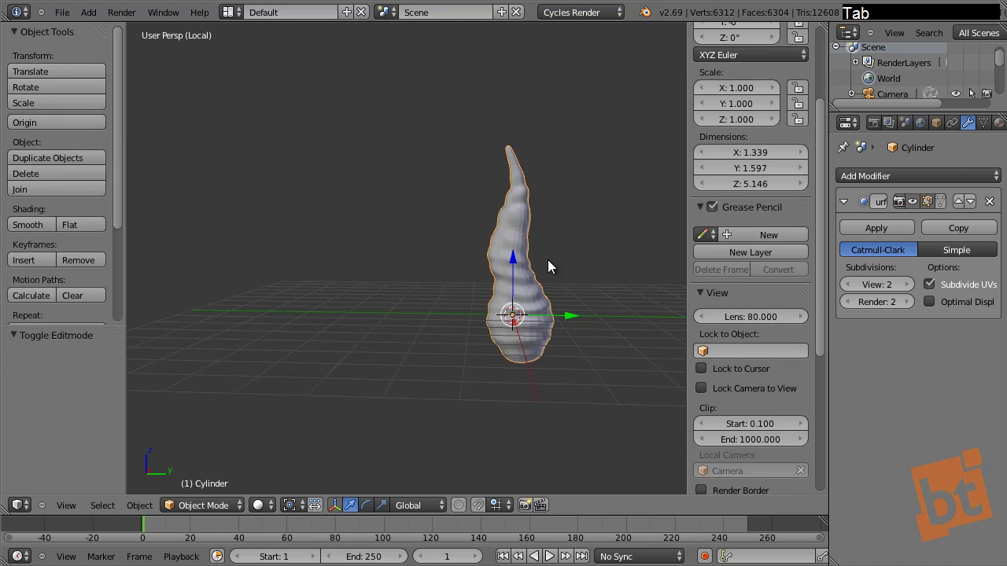
middle_drag(548, 262, 360, 206)
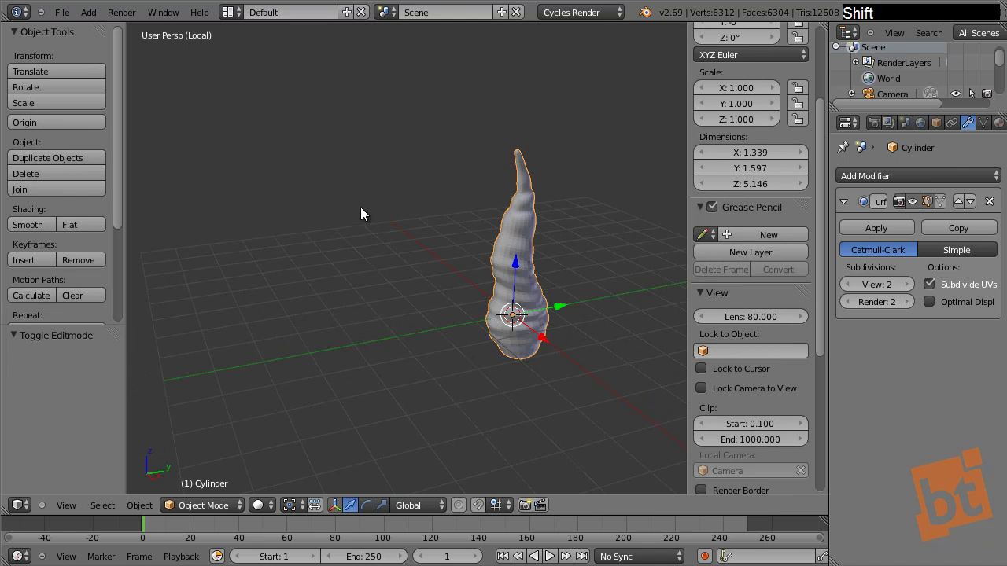
click(35, 224)
middle_drag(407, 267, 599, 265)
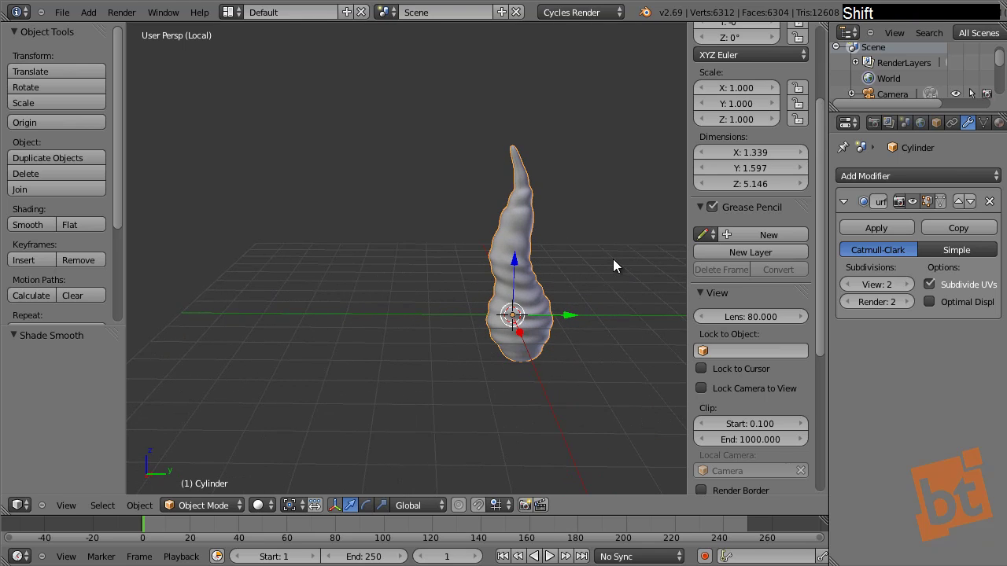
Step: Exit local view and move the carrot up to the snowman's head and about 0.52 toward negative Y
key(KP_Divide)
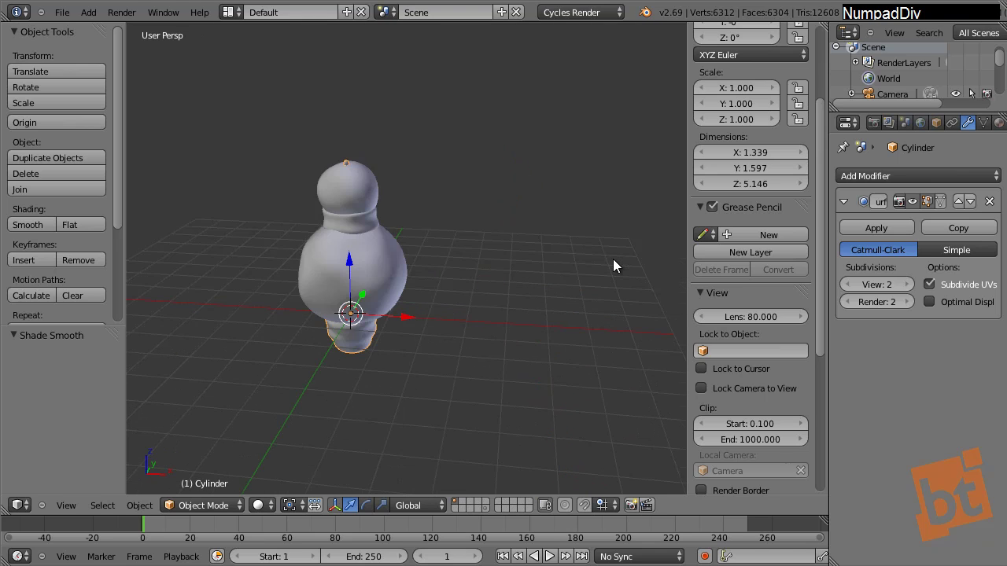
middle_drag(563, 225, 386, 279)
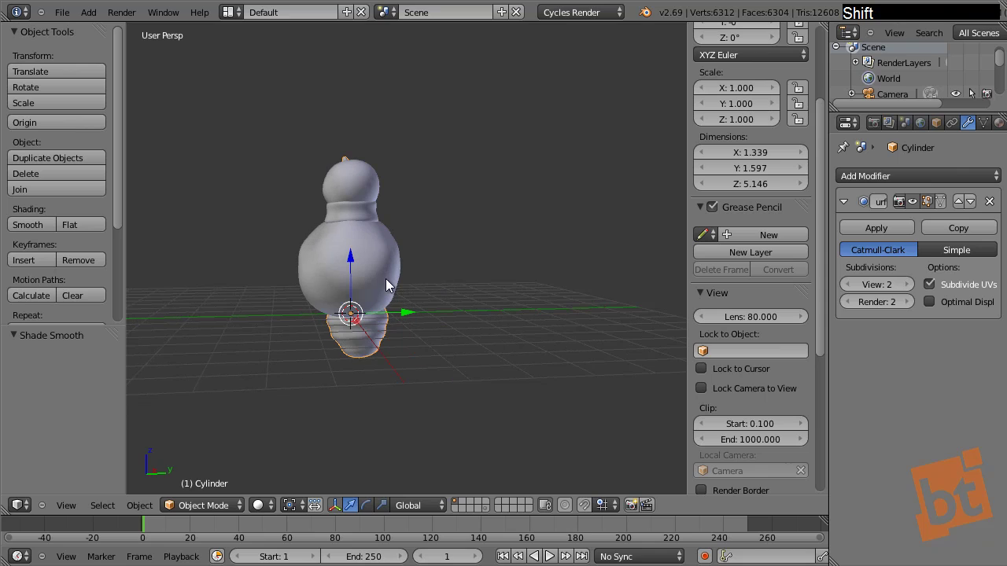
drag(351, 255, 368, 138)
drag(402, 191, 400, 171)
Step: Rotate the carrot about 82° around the global X axis and shift it 0.1 along X to centre it on the head
key(r)
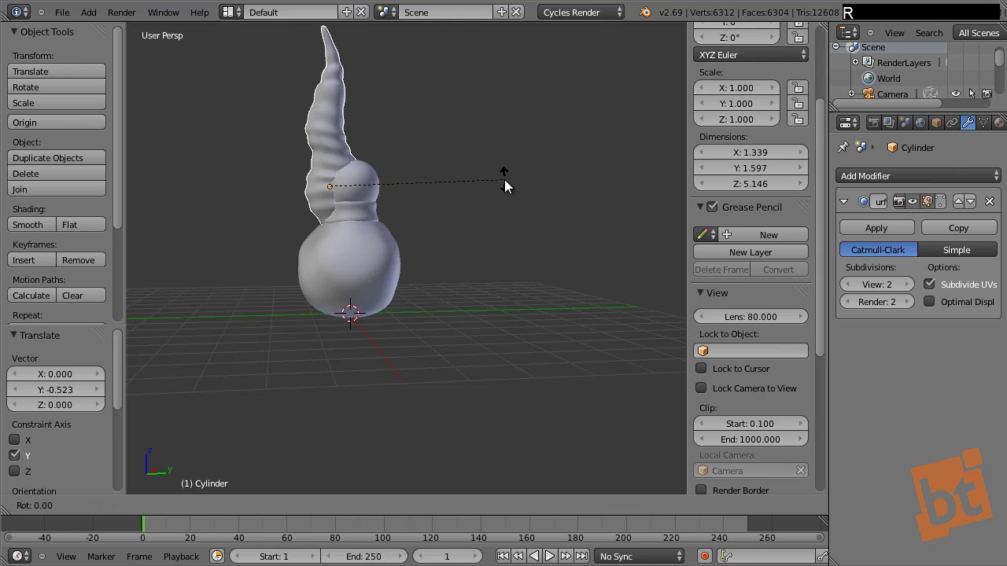
key(x)
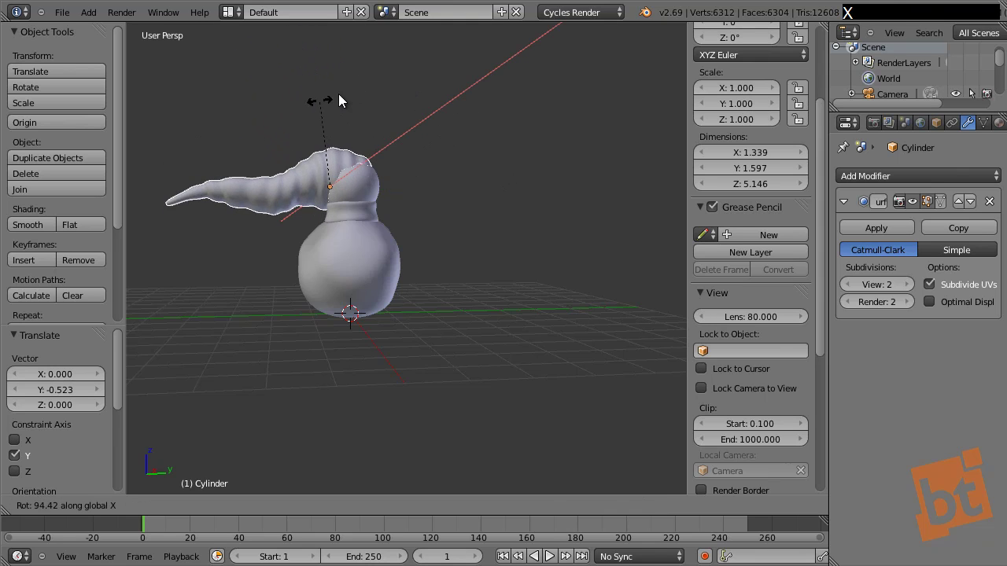
click(338, 96)
middle_drag(306, 248, 464, 261)
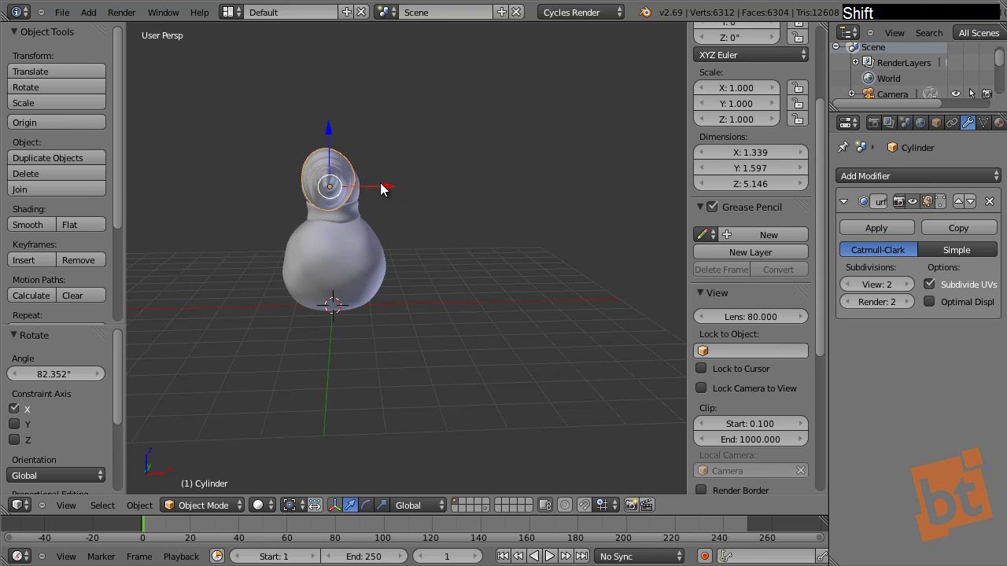
drag(381, 184, 387, 182)
Step: Scale the carrot down uniformly to about 0.23 so it suits the size of the snowman's head
scroll(359, 208, up, 6)
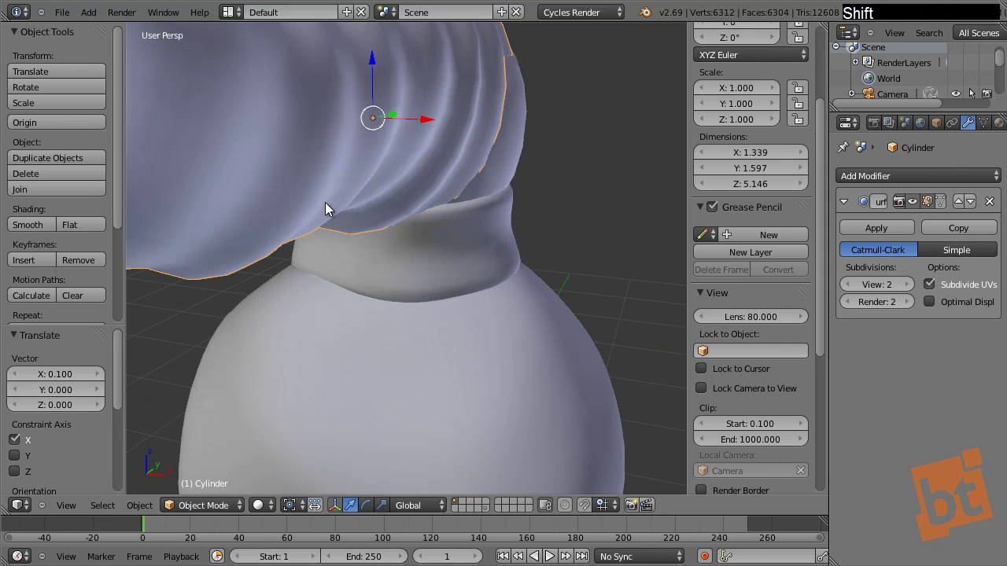
scroll(328, 209, down, 4)
middle_drag(385, 198, 548, 132)
shift+scroll(529, 229, down, 2)
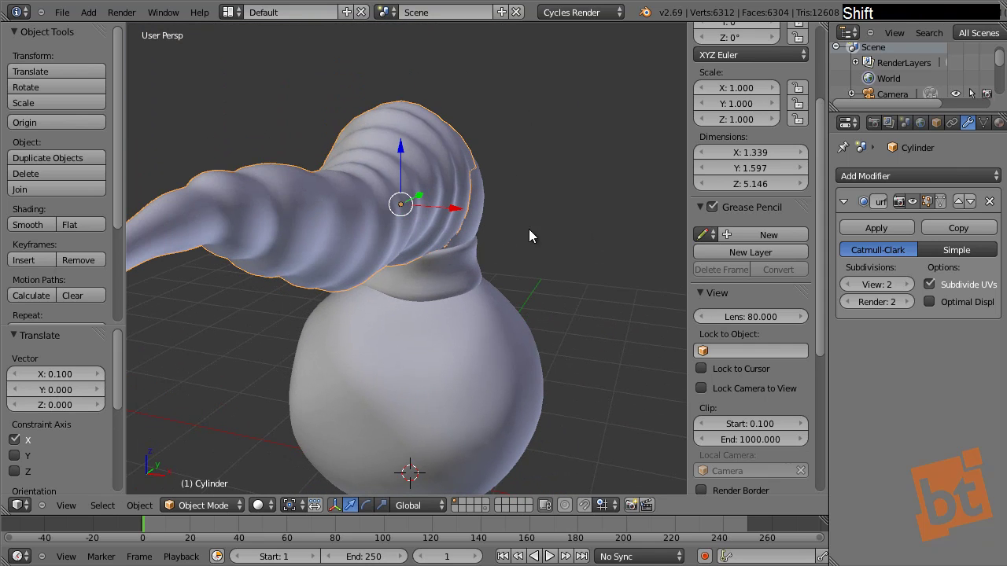
middle_drag(529, 229, 440, 229)
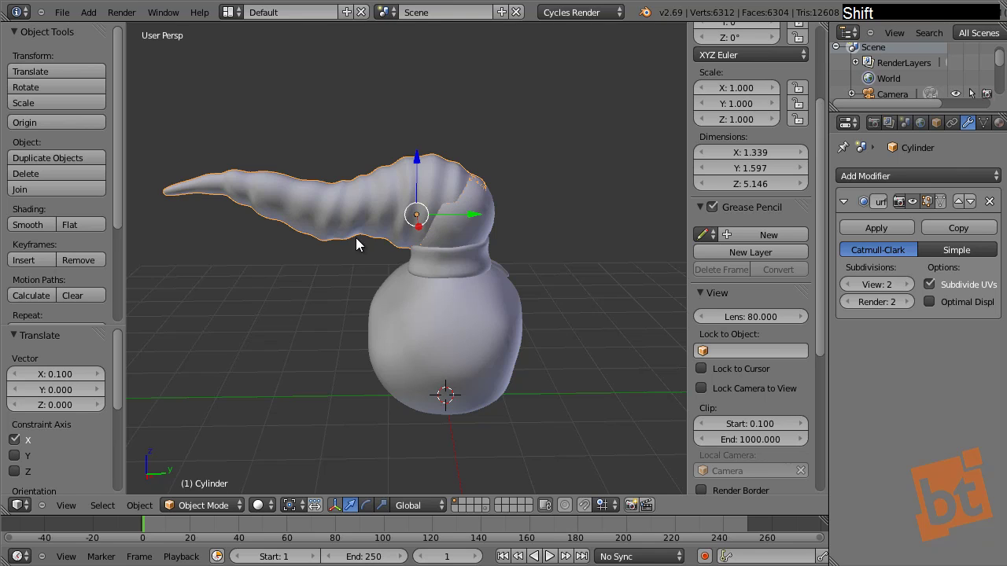
middle_drag(356, 244, 484, 254)
key(s)
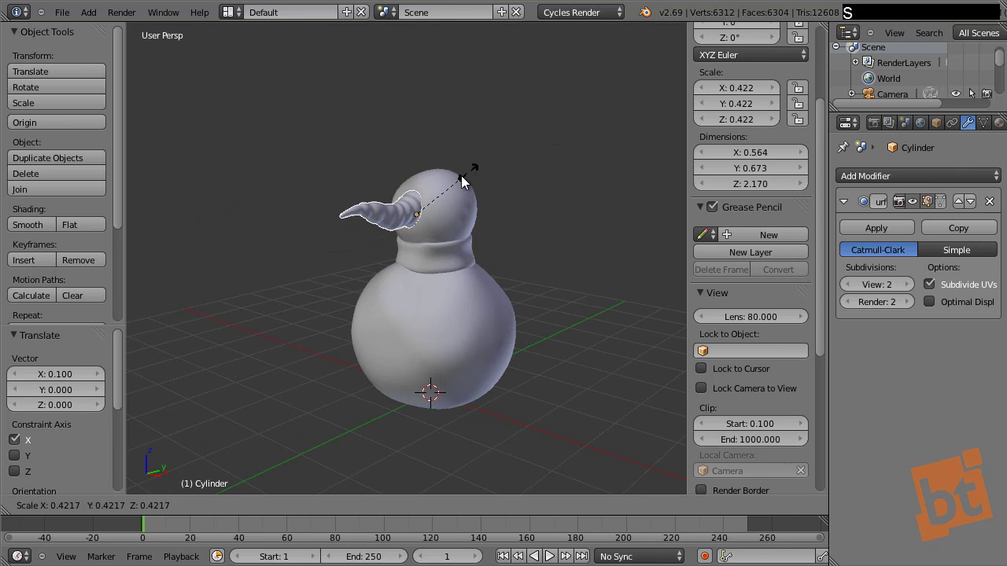
click(421, 211)
Step: Move the carrot toward negative Y until its base sits just in front of the face
scroll(418, 218, up, 8)
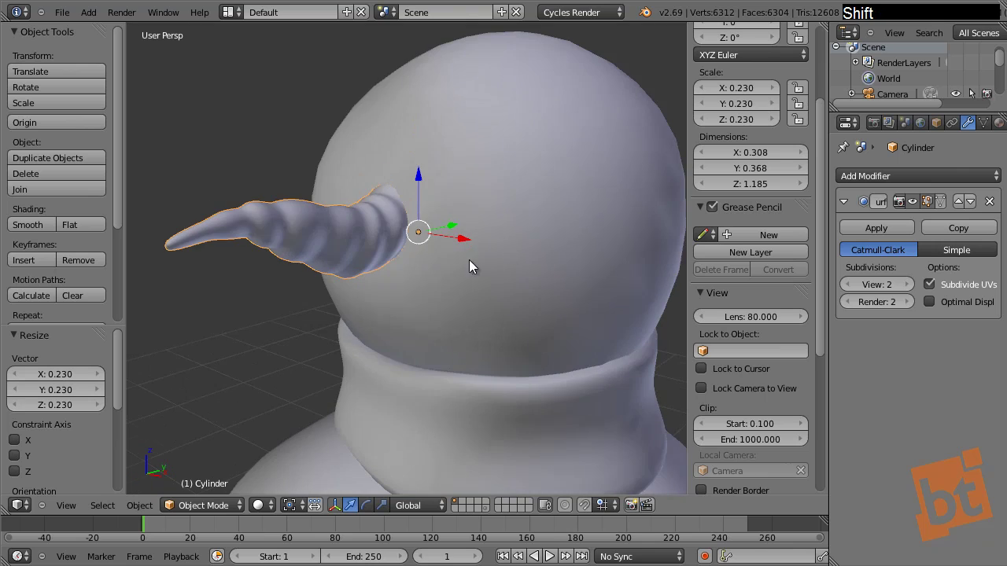
key(g)
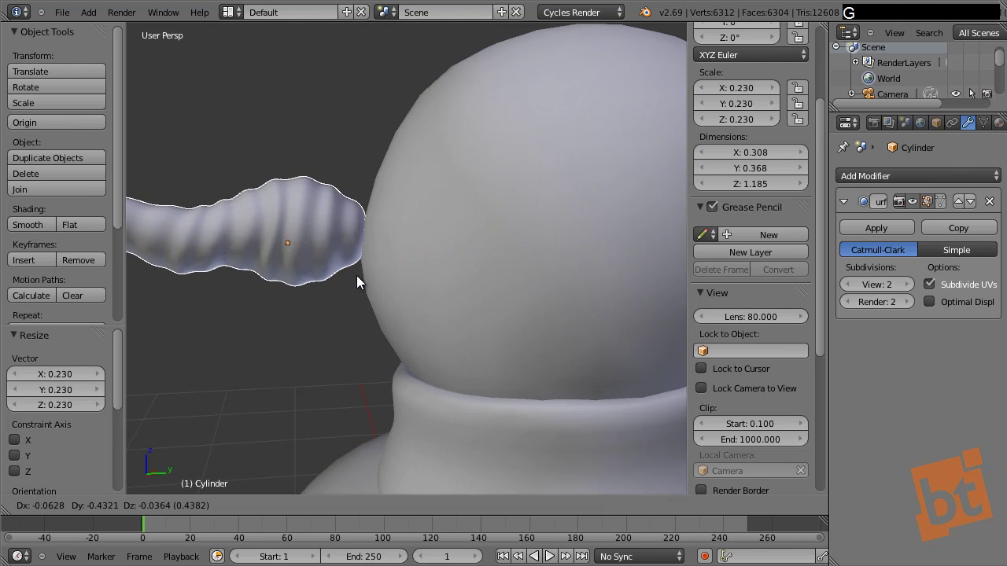
click(343, 278)
Step: In Edit Mode, move the carrot's base about 0.17 along Y and 0.05 down with proportional falloff, rotate it about -19°, and return to Object Mode
key(Tab)
alt+right_click(348, 225)
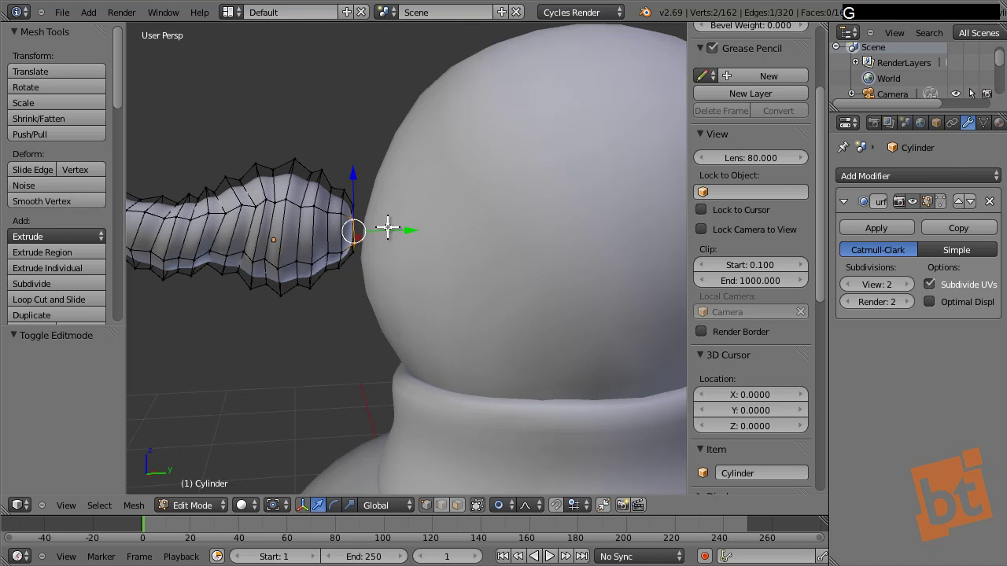
key(g)
click(427, 236)
key(r)
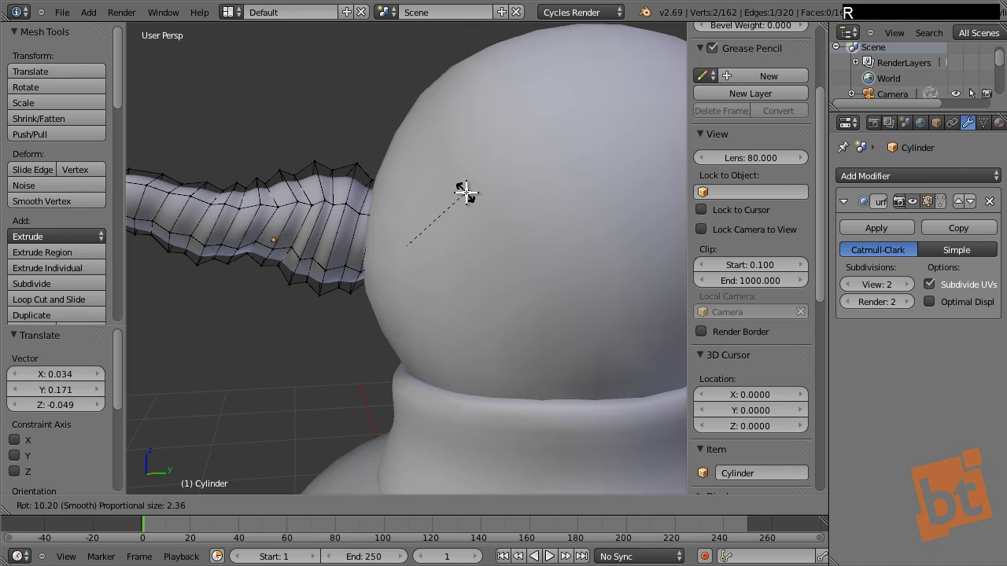
click(466, 193)
shift+middle_drag(438, 241, 450, 284)
key(r)
click(552, 215)
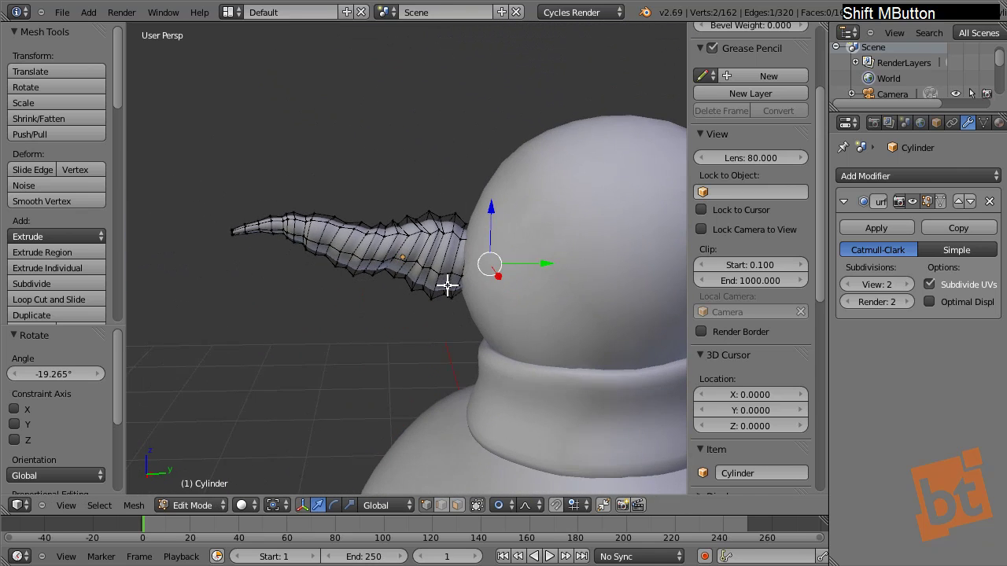
right_drag(368, 251, 394, 253)
key(Tab)
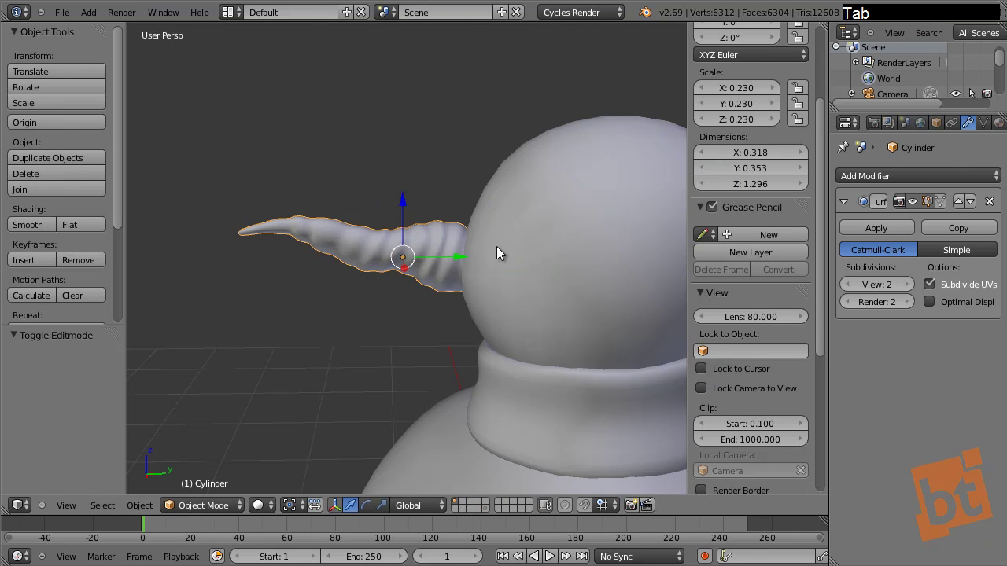
Step: Rotate the whole carrot about -5.8°, scale it to about 0.2, and nudge it against the face
key(r)
click(535, 191)
key(s)
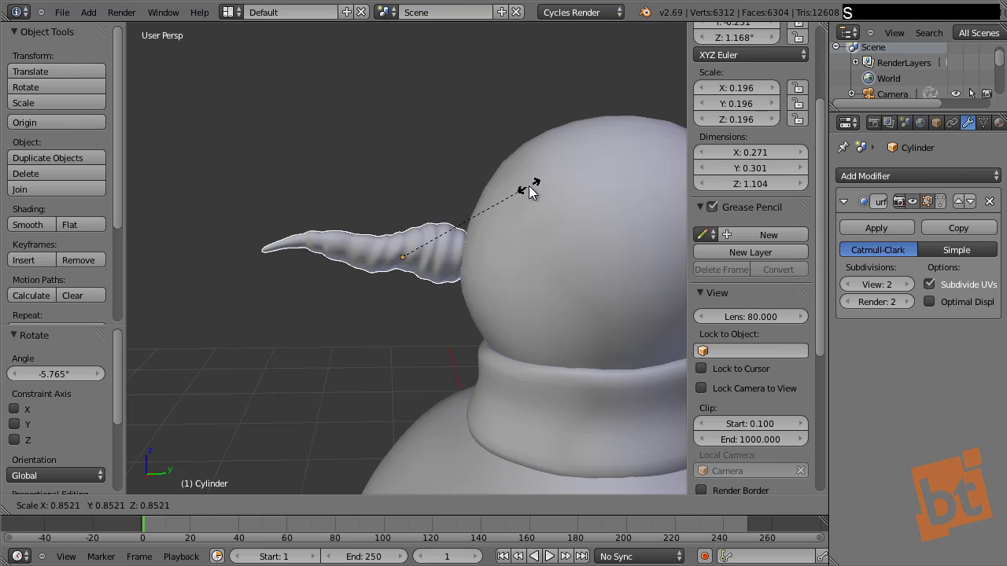
click(530, 183)
key(g)
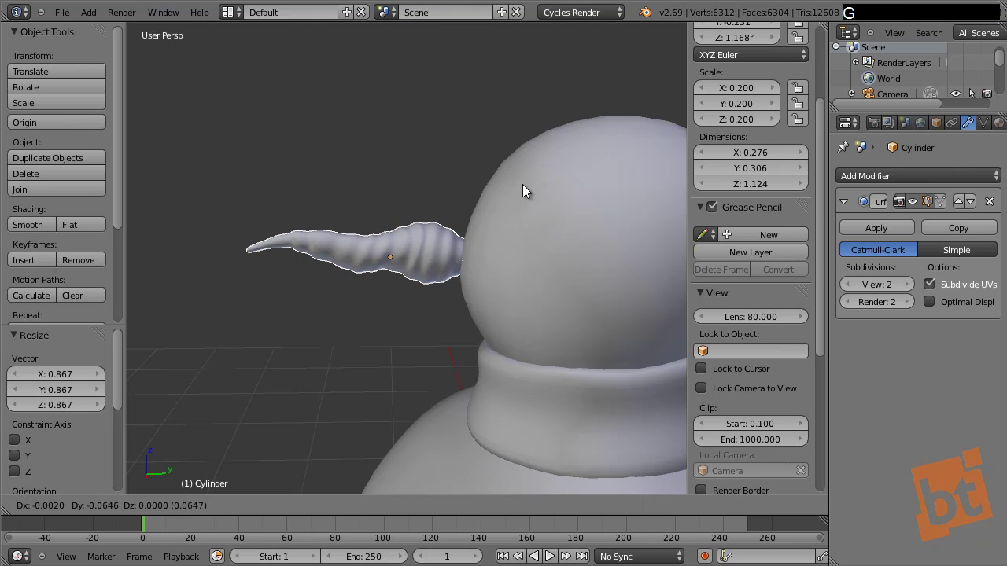
click(529, 184)
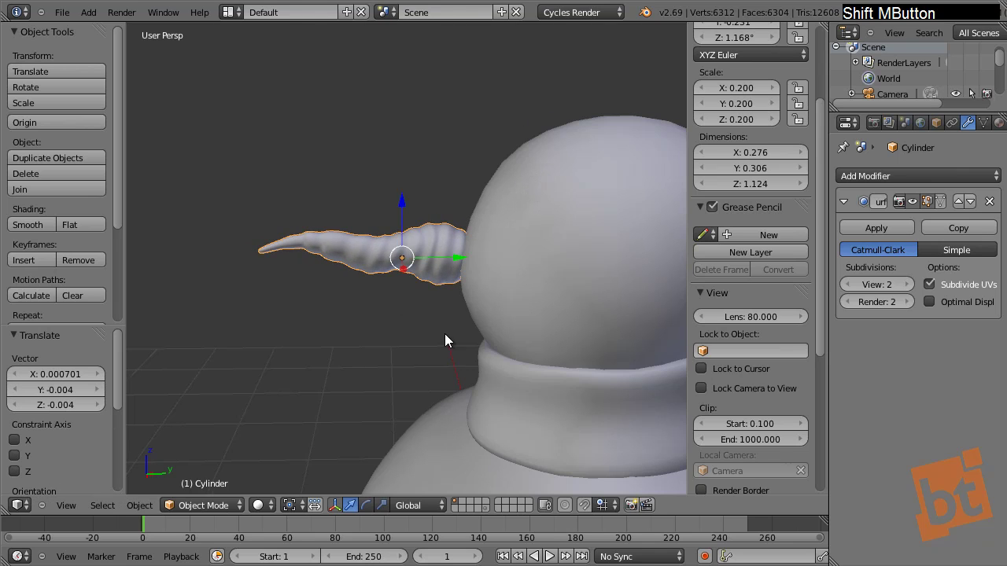
Step: In Edit Mode, shift an edge loop midway along the carrot sideways with proportional falloff to bend it
shift+middle_drag(444, 334, 543, 308)
key(Tab)
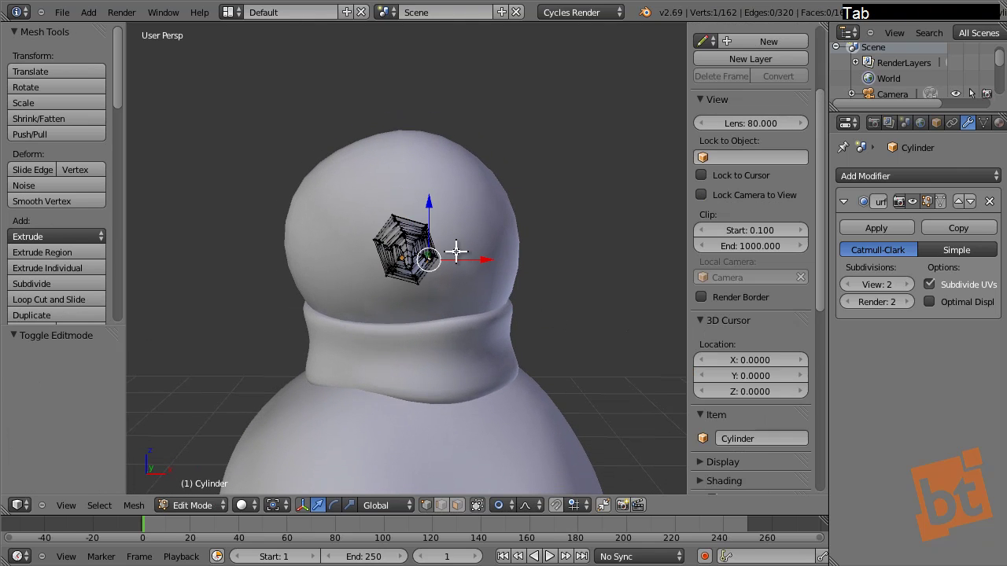
alt+right_click(460, 255)
middle_drag(460, 255, 506, 330)
alt+right_click(450, 292)
key(g)
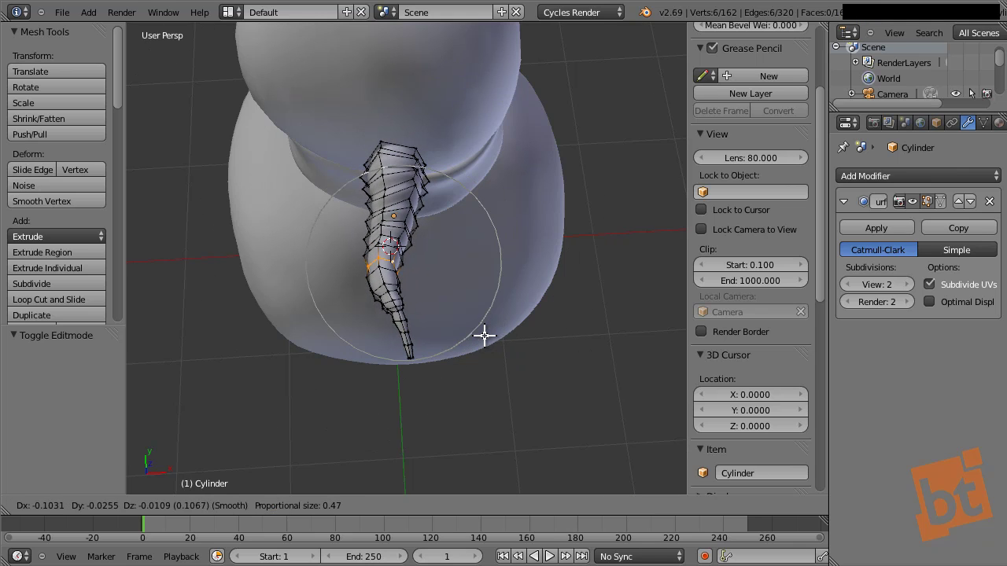
right_click(493, 340)
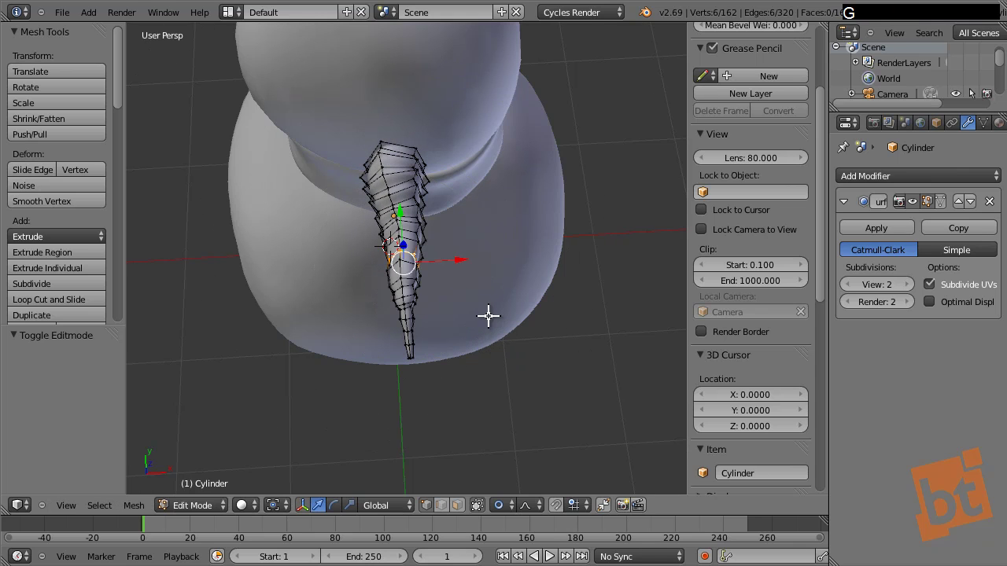
click(474, 307)
Step: Shift an edge loop nearer the carrot's base about 0.023 along X with proportional falloff and return to Object Mode
mouse_move(416, 208)
right_down()
mouse_move(434, 209)
mouse_move(425, 208)
right_up()
alt+right_click(424, 208)
key(g)
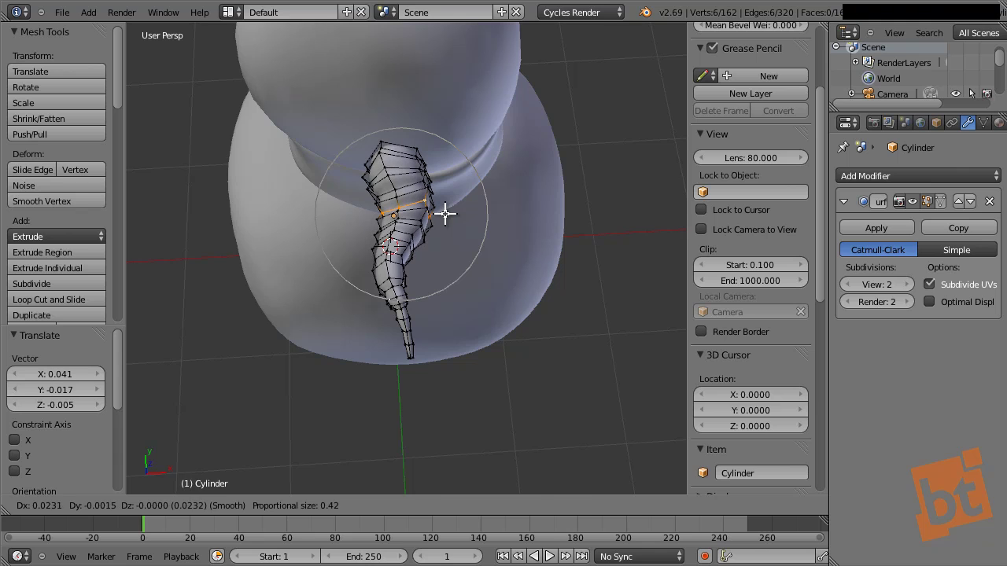
click(445, 214)
shift+middle_drag(481, 323, 460, 233)
key(Tab)
Step: Scale the carrot to about 0.138 and move it about 0.08 along Y so its base sinks into the head
middle_drag(400, 288, 533, 278)
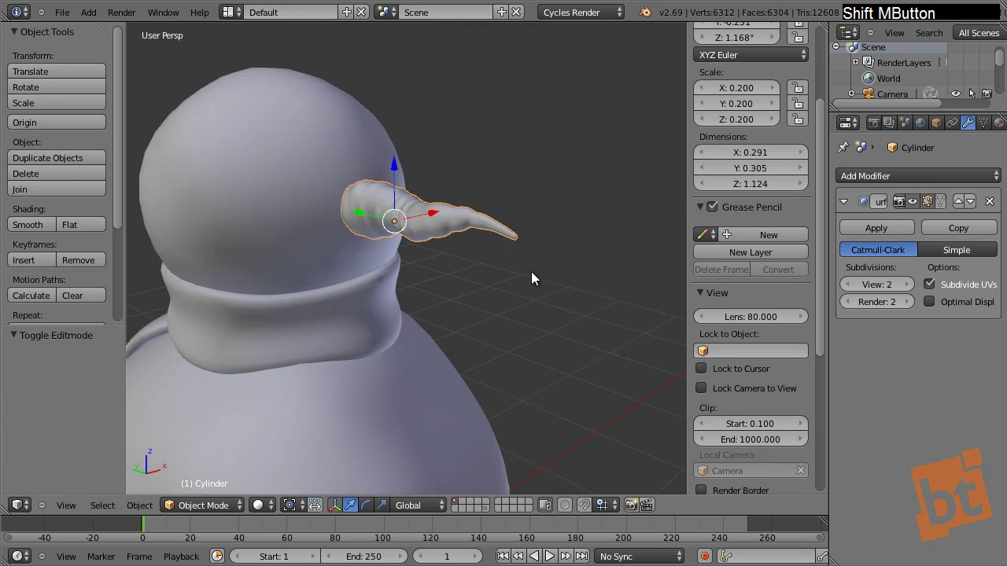
scroll(533, 278, up, 3)
key(s)
click(542, 98)
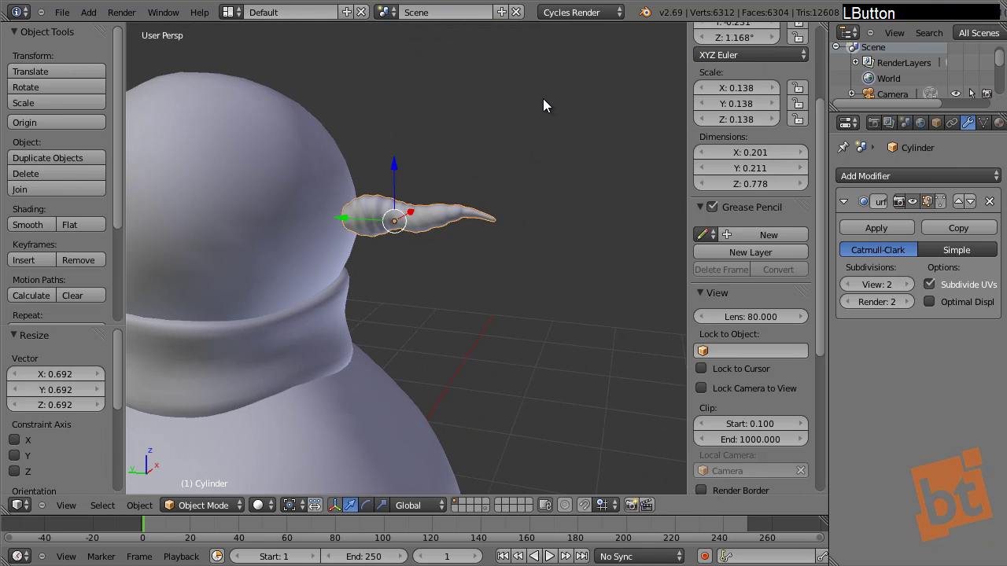
key(g)
click(526, 102)
Step: Shift the carrot about 0.028 along the X axis to centre it on the face
middle_drag(528, 117, 548, 221)
middle_drag(384, 275, 504, 291)
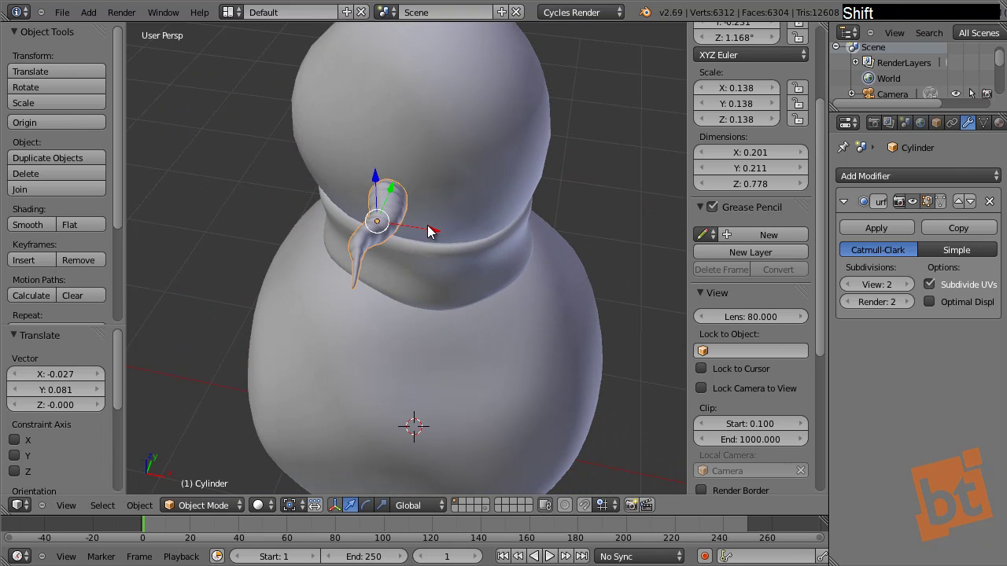
drag(428, 228, 437, 227)
middle_drag(463, 234, 509, 233)
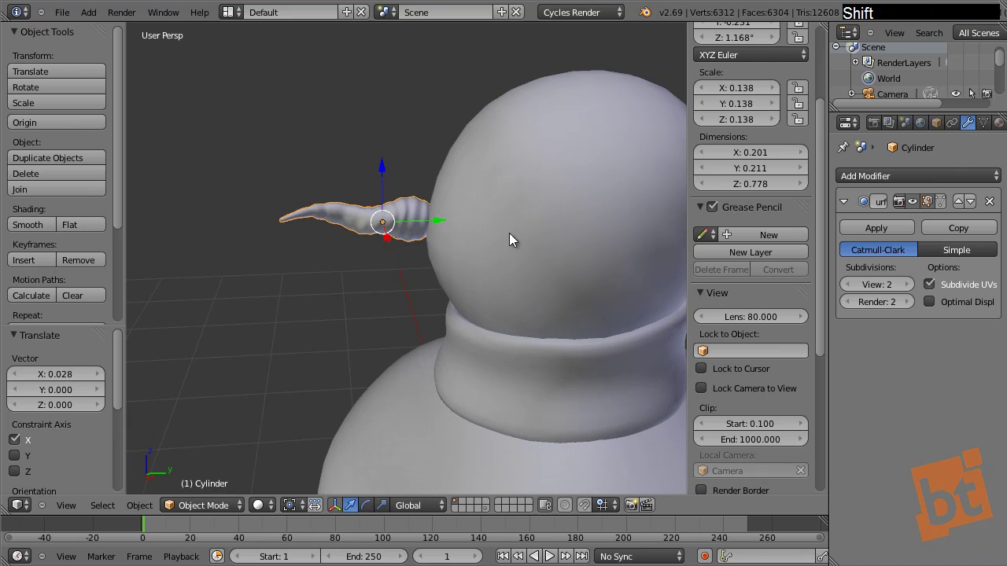
Step: Enlarge the carrot to a scale of about 0.154, reposition it slightly on the face, and deselect everything
key(s)
click(524, 228)
key(g)
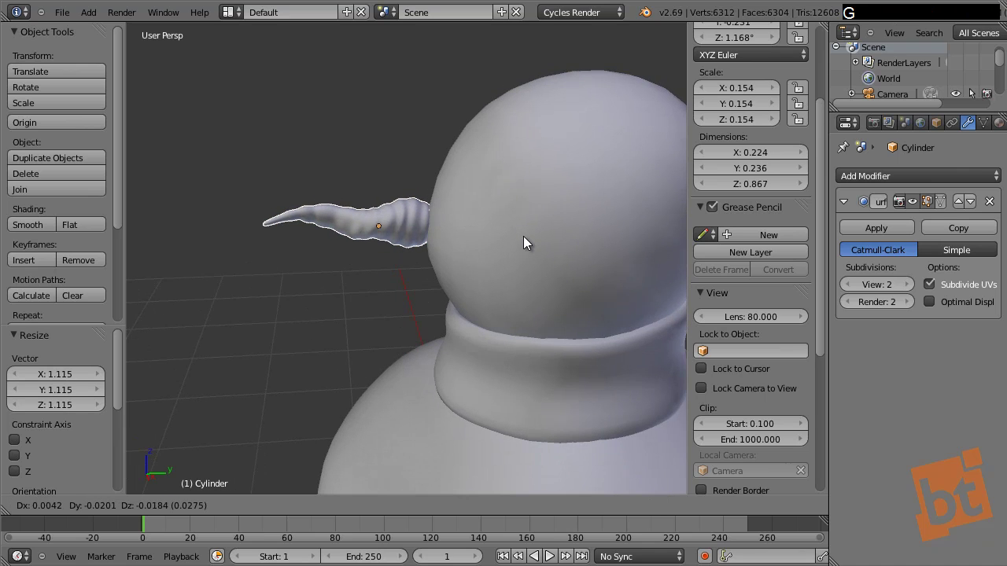
click(487, 249)
mouse_move(487, 249)
middle_down()
mouse_move(594, 215)
mouse_move(641, 181)
mouse_move(506, 258)
middle_up()
key(a)
Step: Open the snowman's head in Edit Mode and switch to face selection
scroll(506, 258, down, 5)
shift+middle_drag(465, 290, 502, 245)
scroll(490, 251, up, 5)
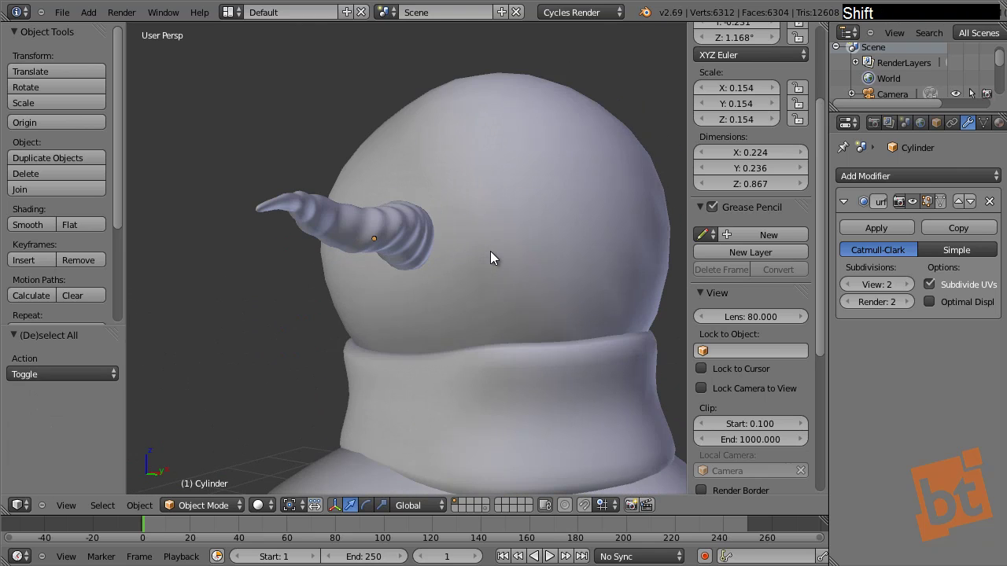
right_click(531, 221)
key(Tab)
middle_drag(451, 304, 400, 274)
key(ctrl+Tab)
click(396, 305)
Step: Inset the two rows of four faces below the nose by about 0.176 to outline the mouth
right_click(321, 263)
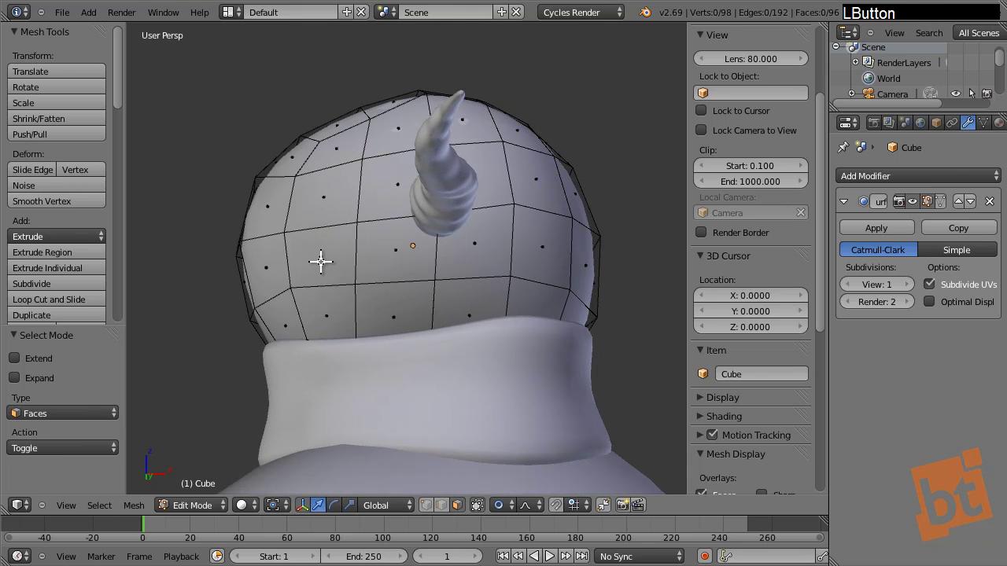
shift+right_click(417, 255)
shift+right_click(492, 260)
shift+right_click(540, 253)
shift+right_click(530, 295)
shift+right_click(468, 304)
shift+right_click(393, 310)
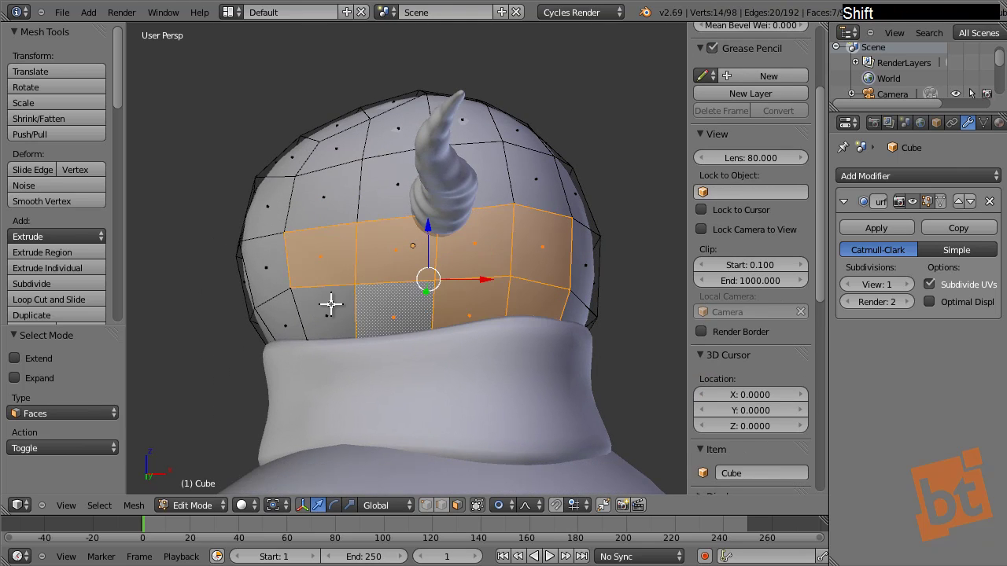
shift+right_click(331, 304)
middle_drag(609, 319, 581, 218)
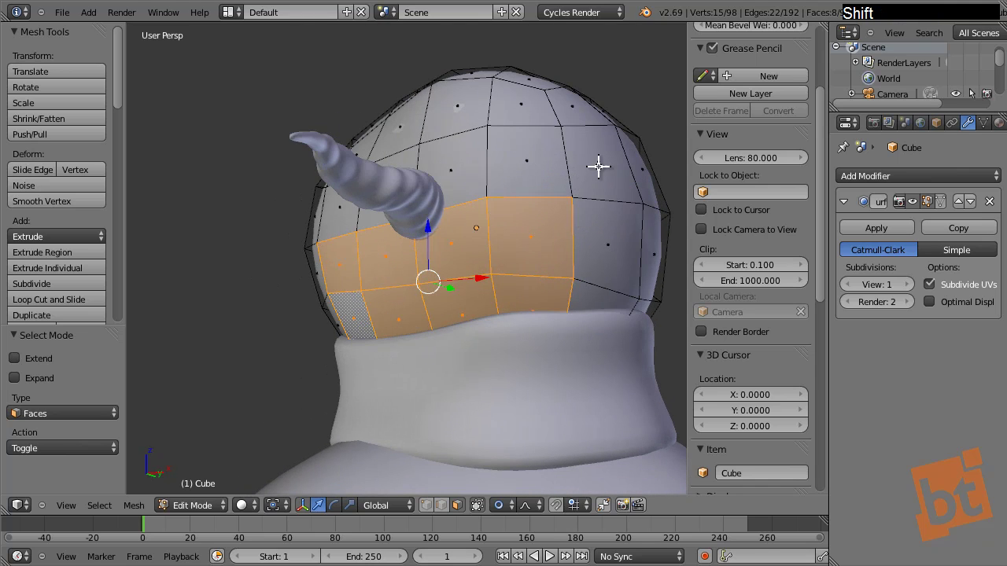
key(i)
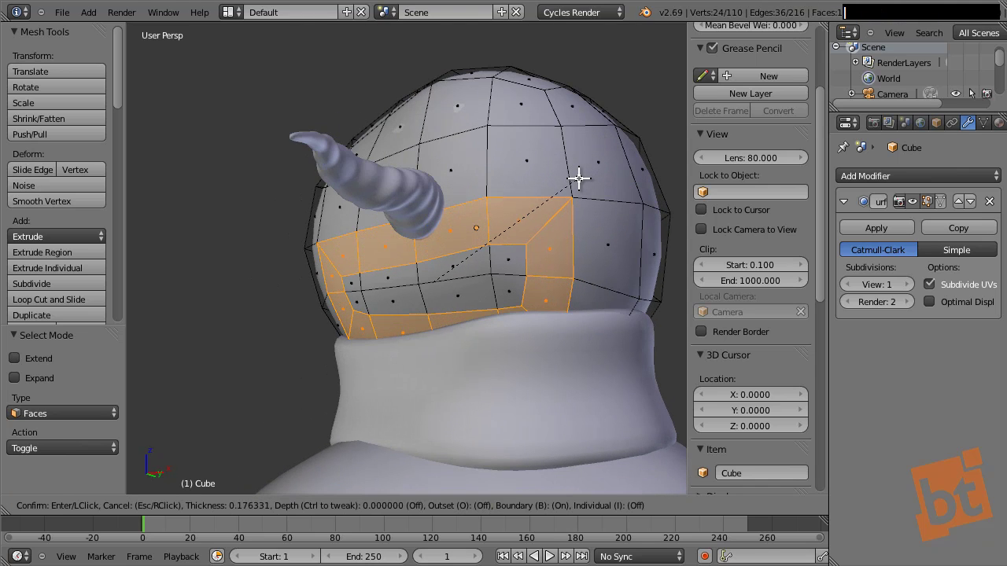
click(579, 179)
Step: Extrude the inner faces of the mouth inset inward to hollow out the mouth
right_click(521, 264)
shift+right_click(511, 289)
shift+right_click(463, 267)
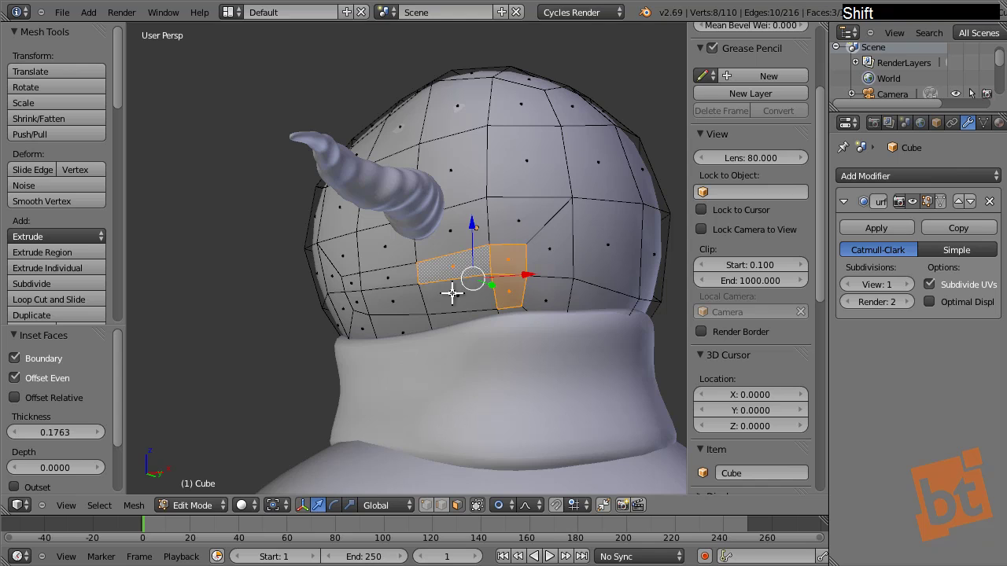
shift+right_click(387, 299)
middle_drag(653, 277, 512, 328)
key(e)
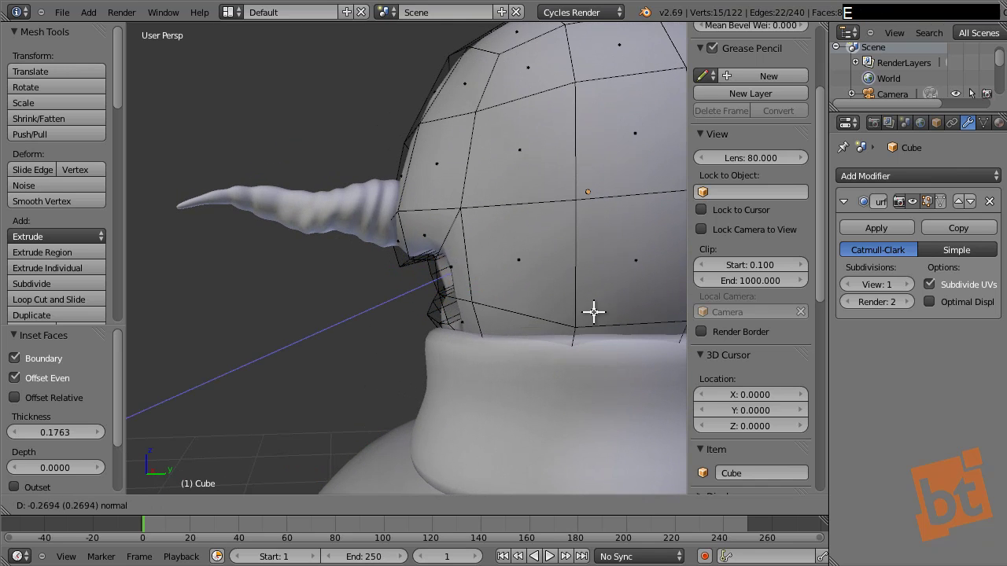
click(524, 315)
Step: Preview the head in Object Mode, then raise the lower vertex of one mouth corner in vertex selection with proportional falloff
middle_drag(524, 314, 581, 292)
key(Tab)
scroll(560, 295, down, 4)
key(Tab)
scroll(527, 281, up, 6)
key(ctrl+Tab)
click(579, 288)
scroll(589, 315, down, 5)
right_click(518, 319)
key(g)
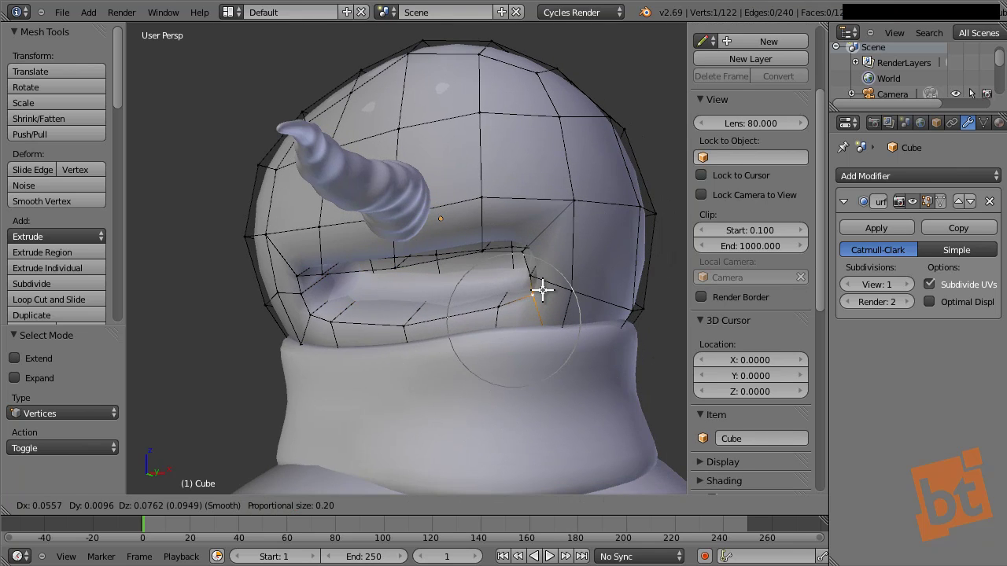
scroll(544, 285, down, 3)
Step: Shape the mouth opening into a smile by raising its corners and lower rim and lowering the middle of its upper rim
right_drag(547, 274, 547, 277)
right_drag(583, 193, 587, 178)
right_drag(566, 229, 479, 263)
right_drag(402, 325, 405, 310)
right_drag(331, 317, 329, 293)
right_drag(292, 250, 329, 232)
right_drag(394, 266, 392, 292)
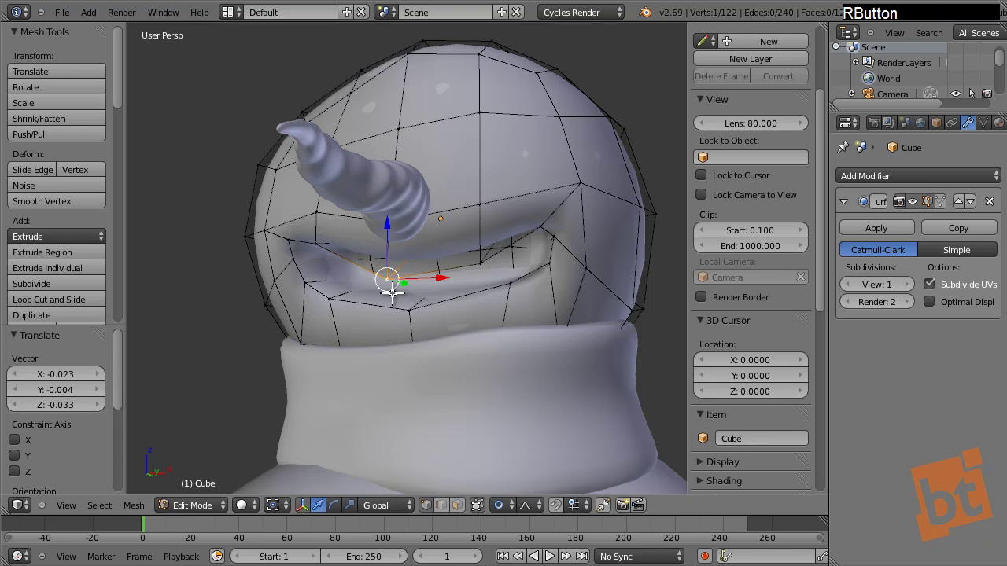
Step: Adjust the rim vertices at the opposite mouth corner to match the smile, and return to Object Mode to check it
middle_drag(392, 292, 582, 318)
right_drag(383, 279, 409, 284)
right_drag(340, 268, 292, 232)
right_drag(331, 164, 326, 143)
mouse_move(499, 288)
middle_down()
mouse_move(326, 292)
mouse_move(485, 290)
middle_up()
scroll(485, 290, down, 5)
key(Tab)
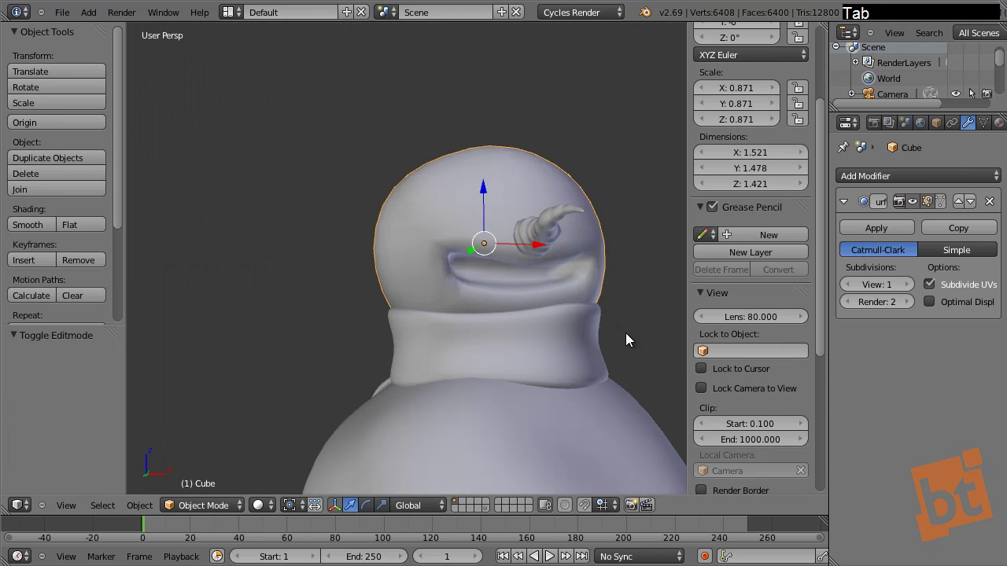
middle_drag(624, 339, 534, 362)
Step: Back in Edit Mode, raise the lower vertex of the first mouth corner about 0.05 and lift the rim vertex above it
key(Tab)
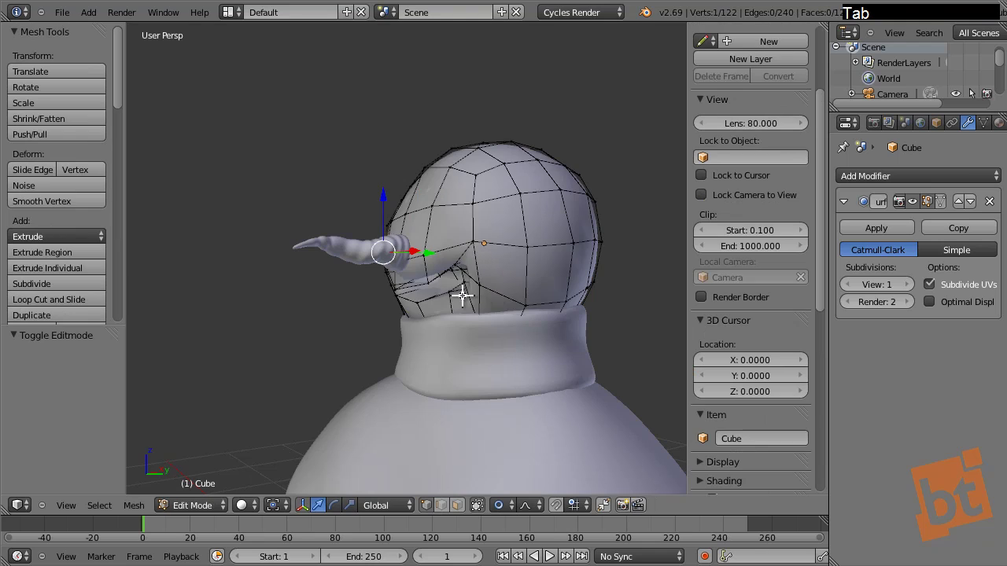
shift+middle_drag(462, 292, 551, 307)
right_drag(499, 324, 493, 225)
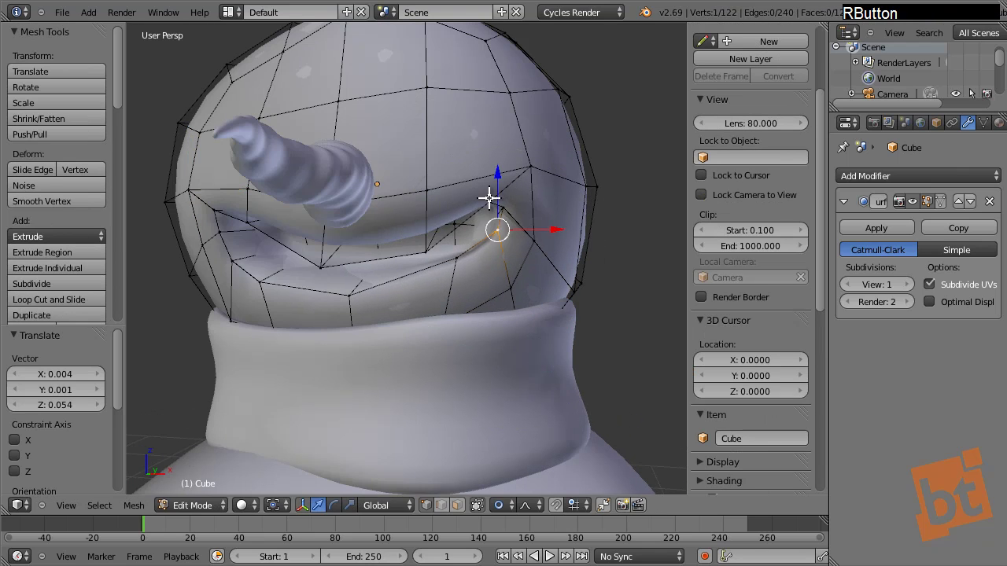
right_drag(496, 188, 489, 167)
Step: Fine-tune the upper lip vertices between the nose and the mouth corner, and return to Object Mode to review the smile
right_drag(416, 254, 364, 243)
right_drag(321, 265, 340, 287)
right_click(455, 258)
right_drag(447, 235, 490, 220)
key(Tab)
mouse_move(446, 277)
middle_down()
mouse_move(453, 268)
mouse_move(439, 267)
middle_up()
scroll(438, 267, down, 6)
middle_drag(426, 346, 432, 242)
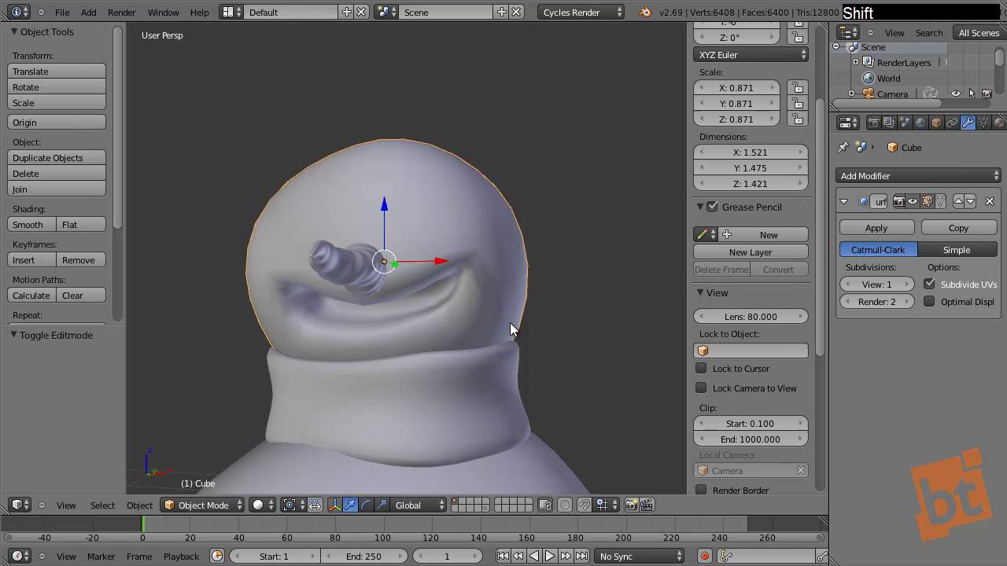
Step: Inspect the head's smile and nose from the front and sides, and against the scarf and body
middle_drag(509, 322, 324, 301)
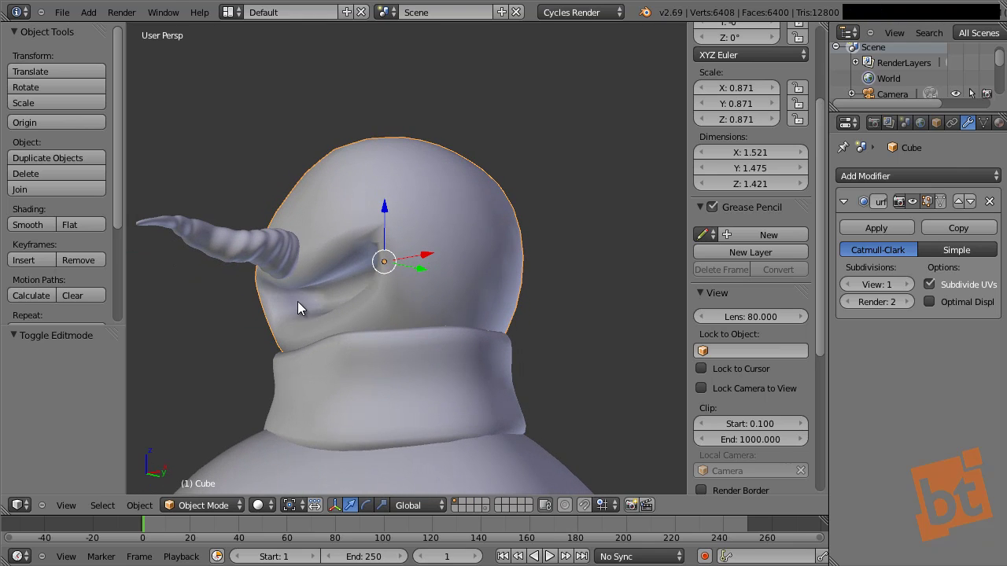
middle_drag(381, 296, 461, 328)
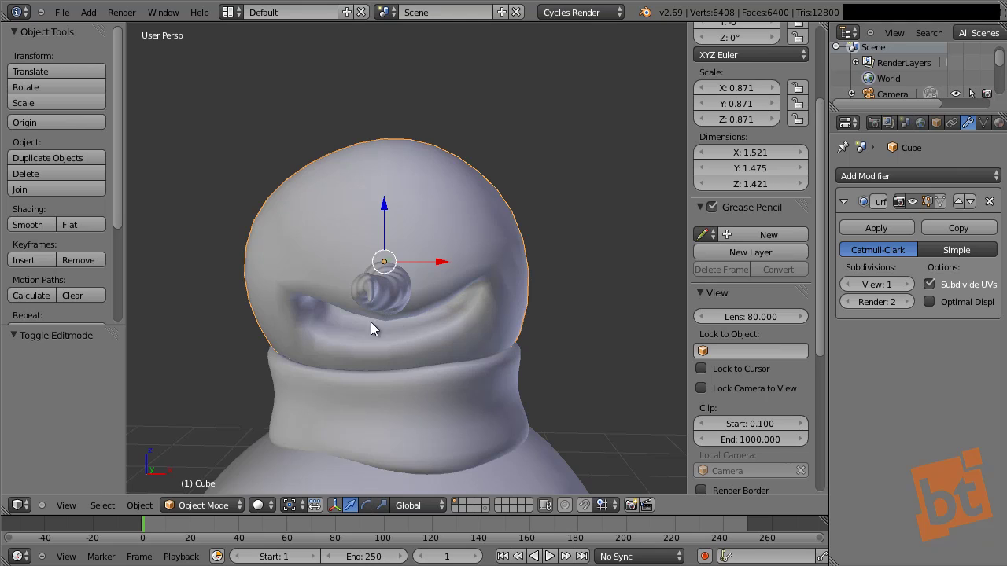
middle_drag(472, 299, 316, 285)
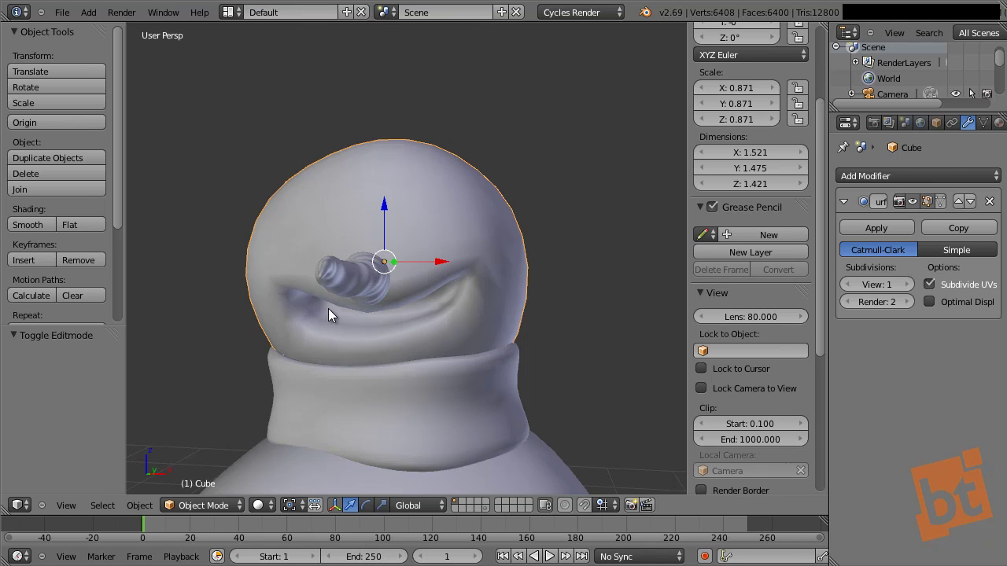
key(KP_6)
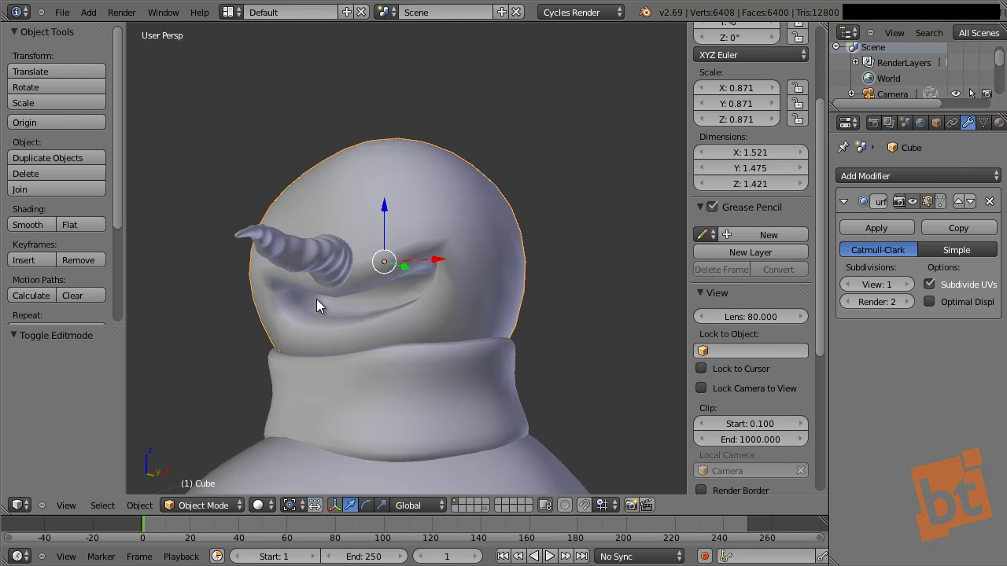
shift+middle_drag(477, 330, 315, 351)
scroll(355, 350, down, 6)
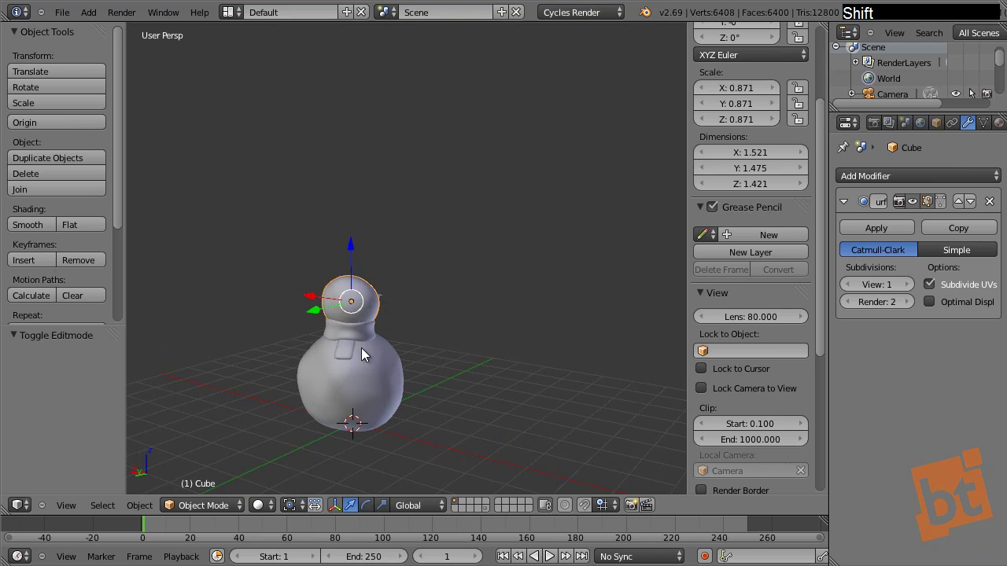
shift+middle_drag(393, 350, 609, 355)
scroll(402, 324, up, 4)
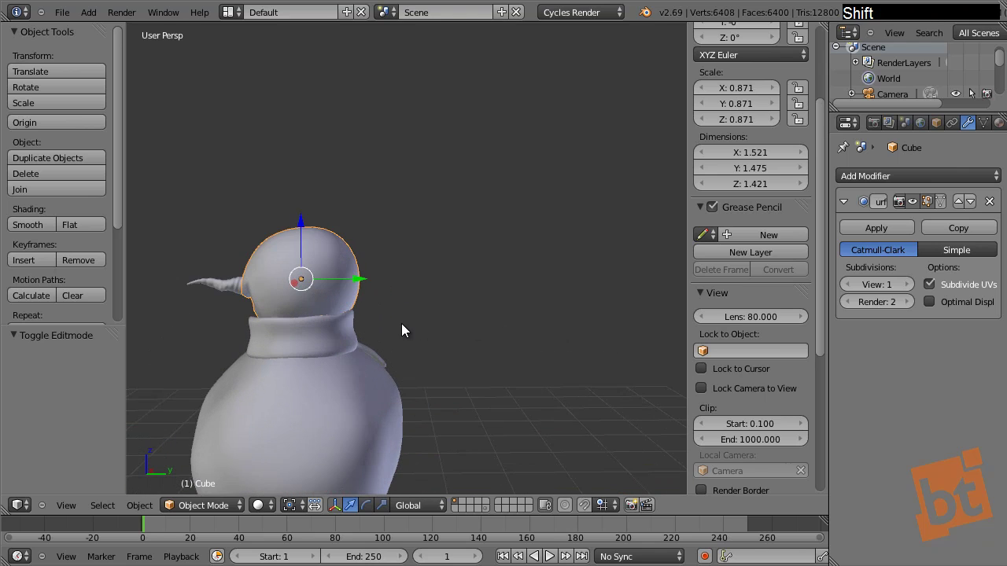
Step: Select only the head and snap the 3D cursor to its centre
shift+right_click(217, 281)
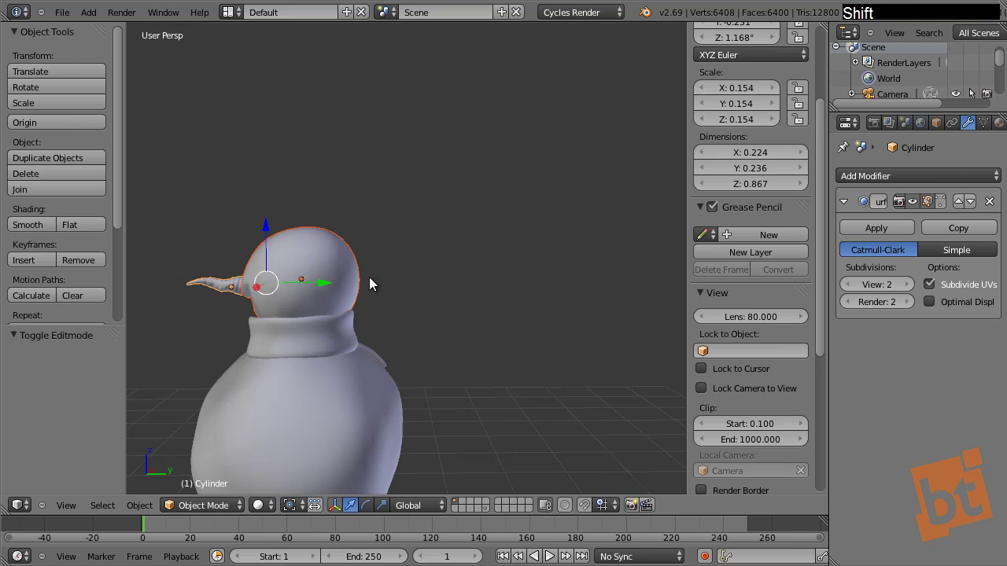
right_click(318, 263)
key(shift+s)
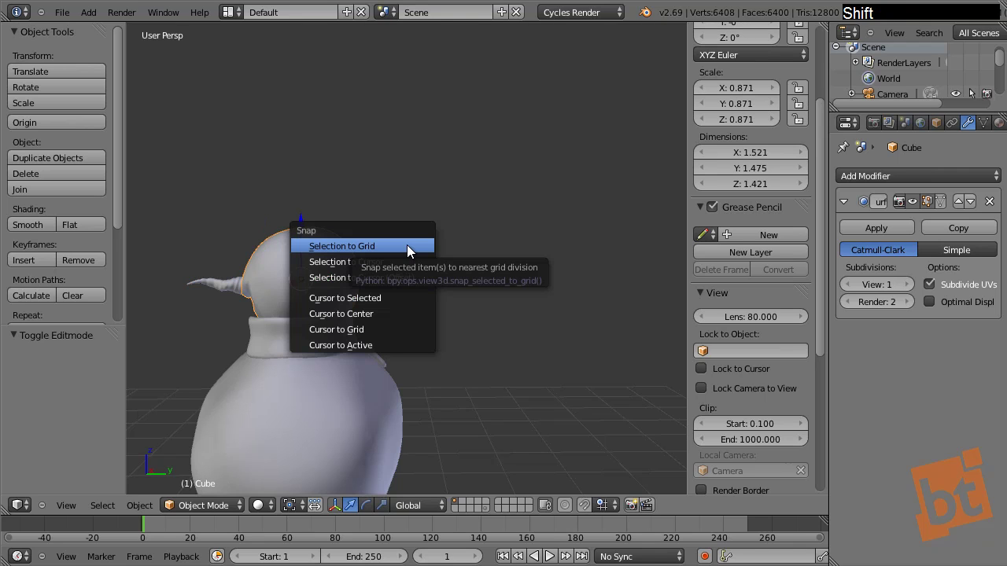
middle_drag(509, 290, 275, 286)
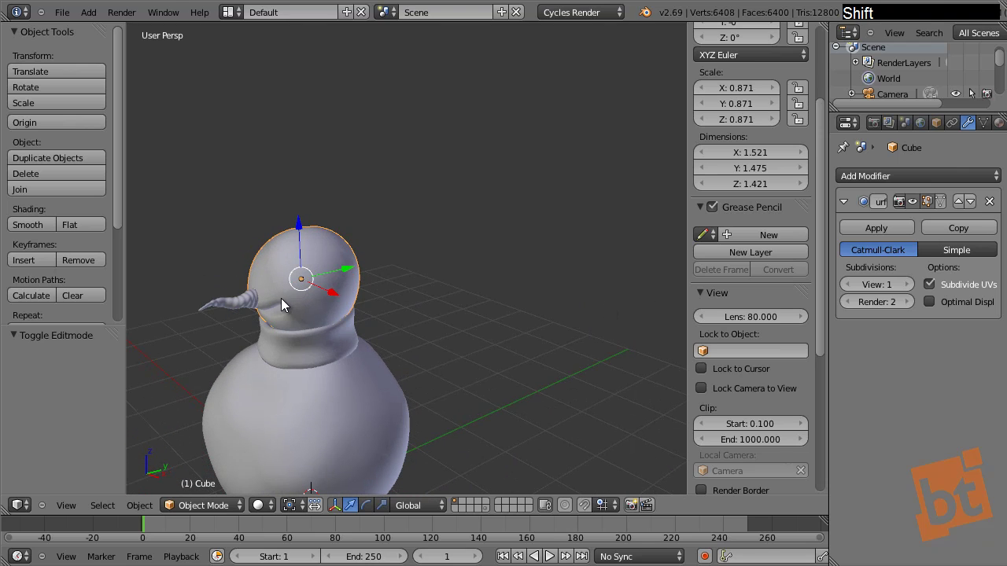
key(shift+s)
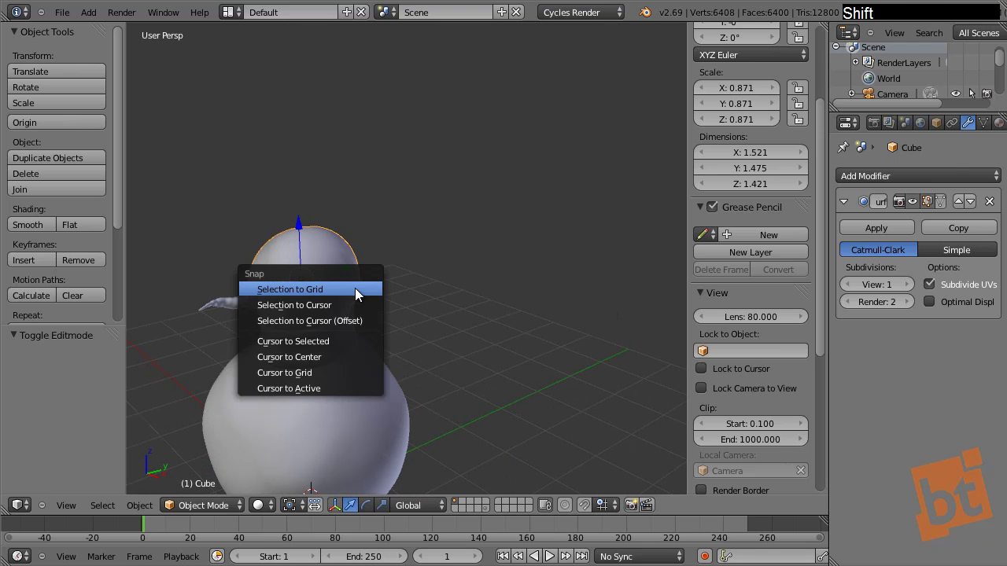
click(331, 343)
Step: Select the nose together with the head, set the pivot to the 3D cursor and rotate both about 178° around global Z
right_click(235, 307)
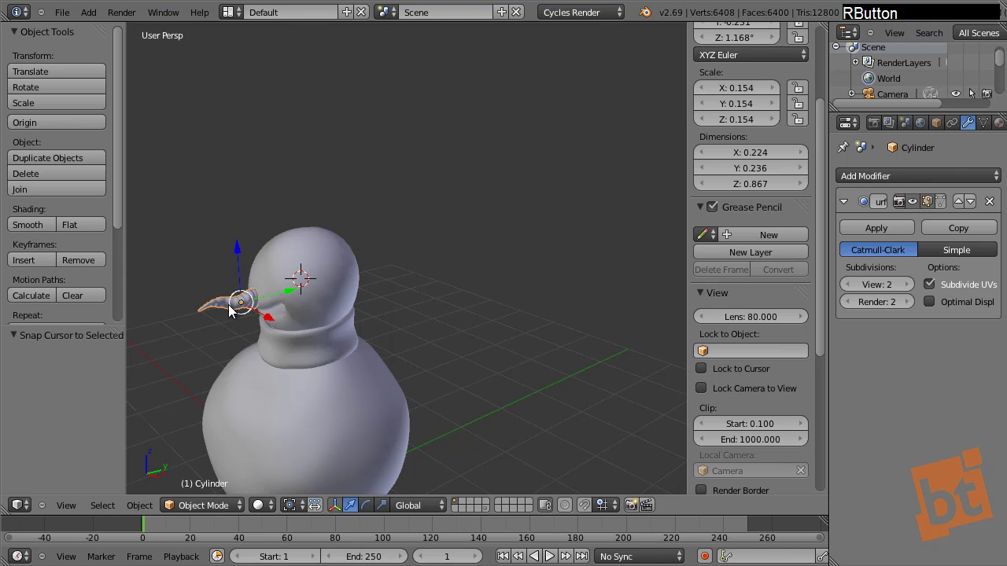
shift+right_click(327, 239)
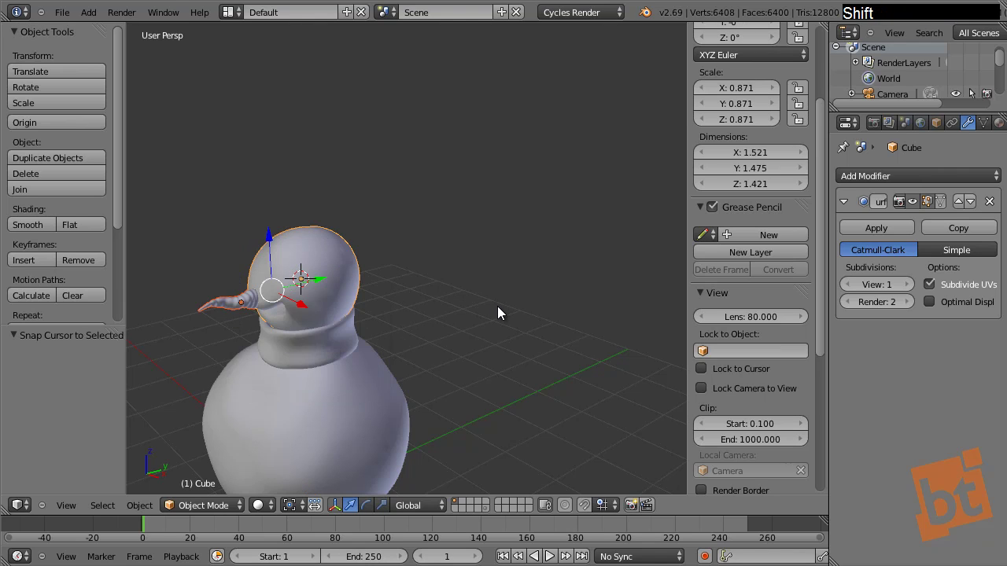
key(period)
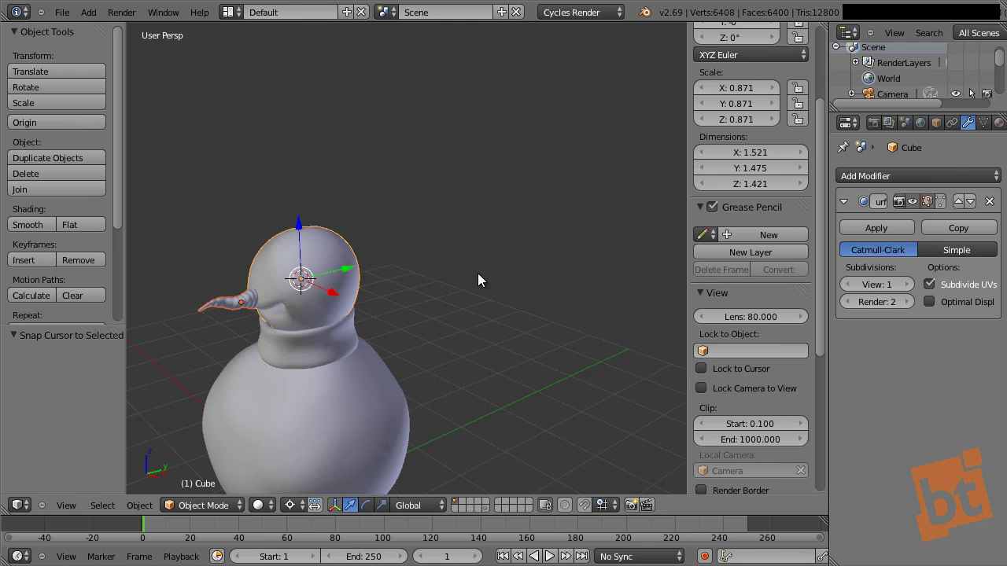
key(r)
key(z)
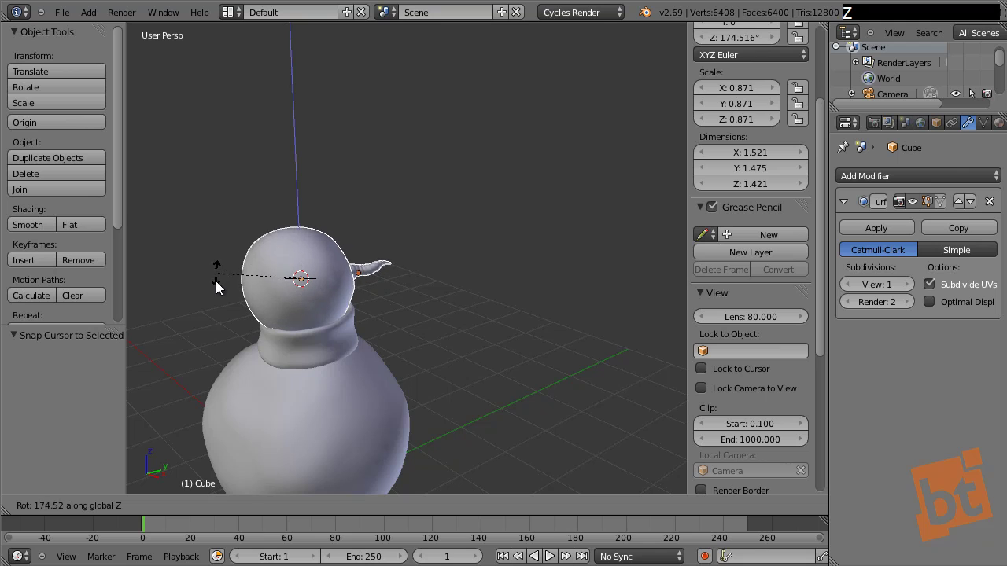
click(213, 279)
Step: Move the head and nose together over the scarf, about 0.043 in X and 0.026 in Z
shift+middle_drag(214, 278, 351, 315)
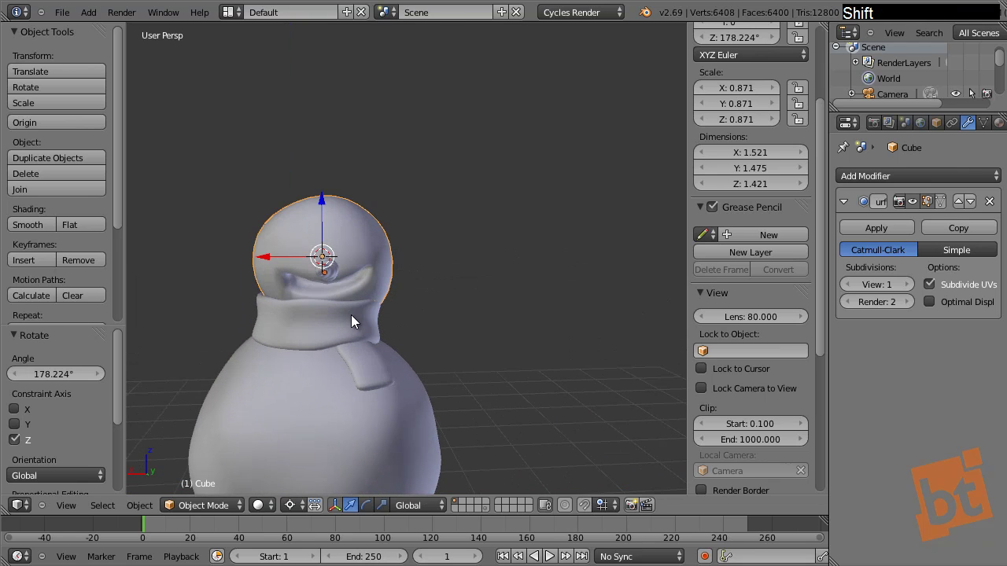
key(g)
click(443, 293)
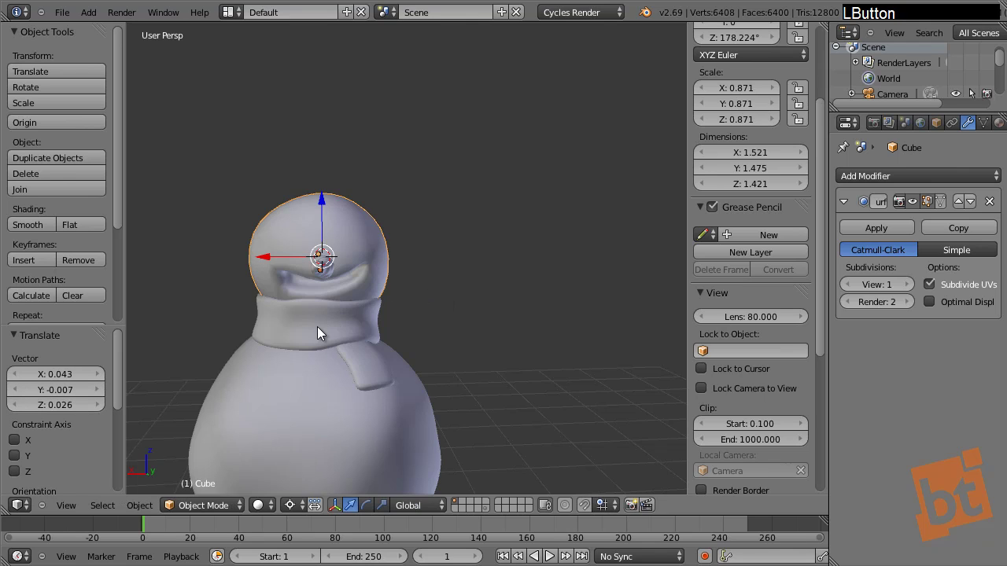
Step: In Edit Mode on the scarf, use edge selection and proportional editing to raise an upper-rim edge below the mouth corner about 0.04
right_click(338, 327)
key(Tab)
scroll(362, 307, up, 2)
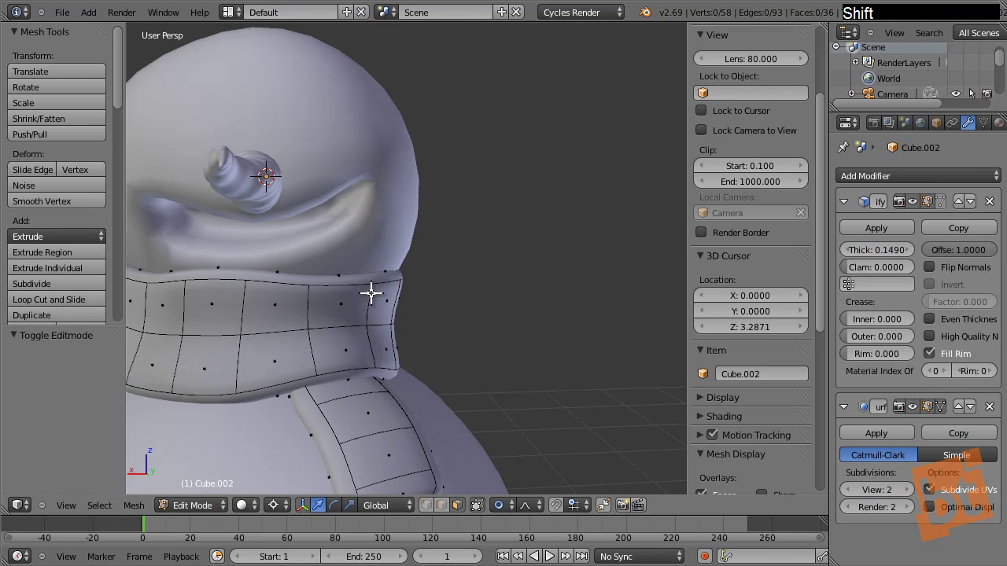
middle_drag(370, 293, 354, 286)
key(ctrl+Tab)
click(348, 267)
right_click(332, 285)
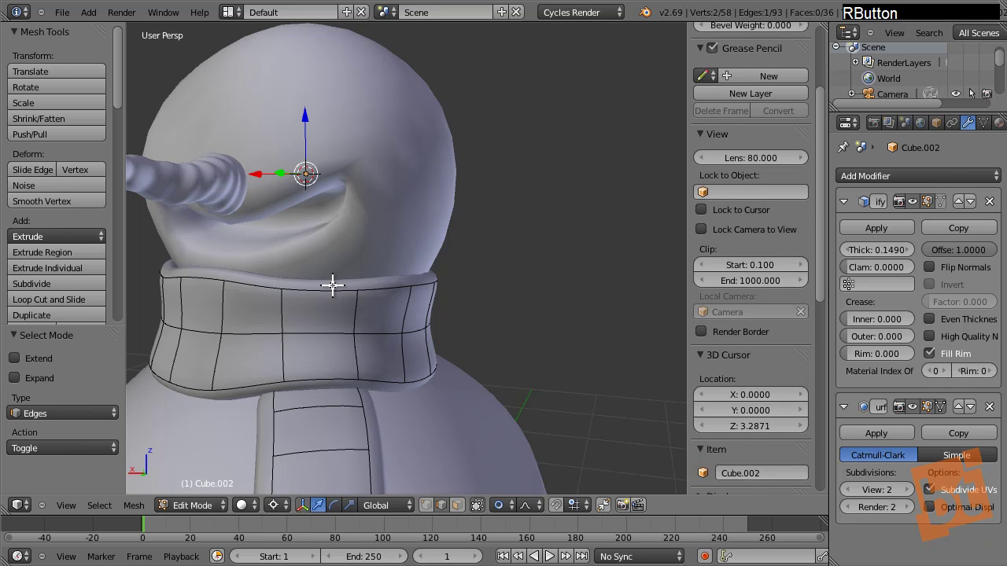
key(ctrl+Tab)
click(296, 276)
right_click(356, 288)
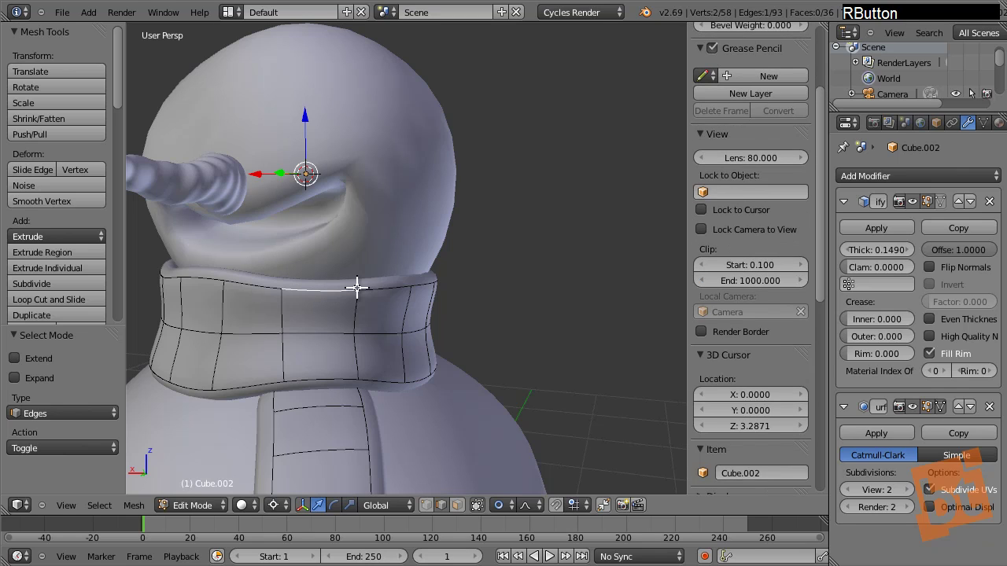
key(g)
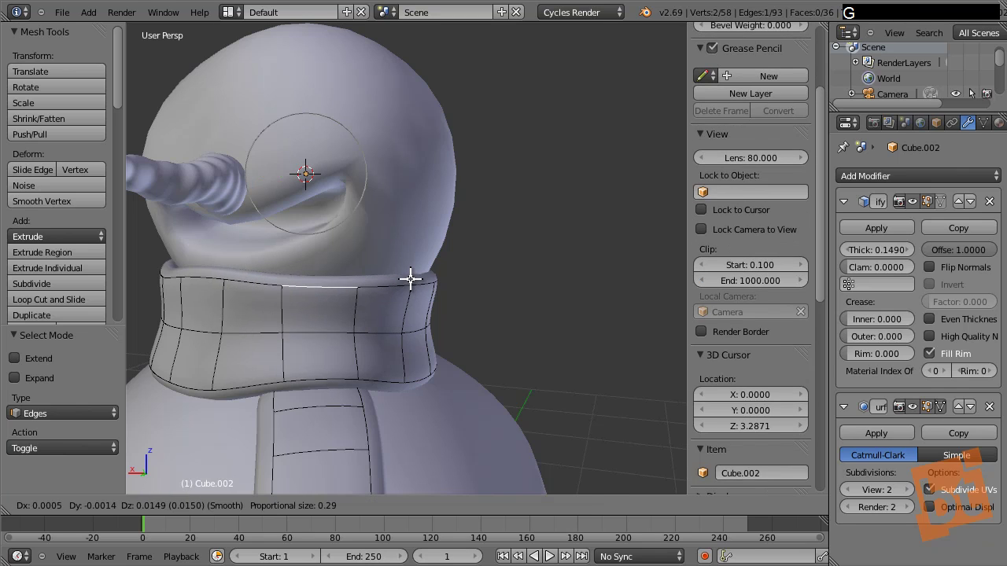
click(408, 280)
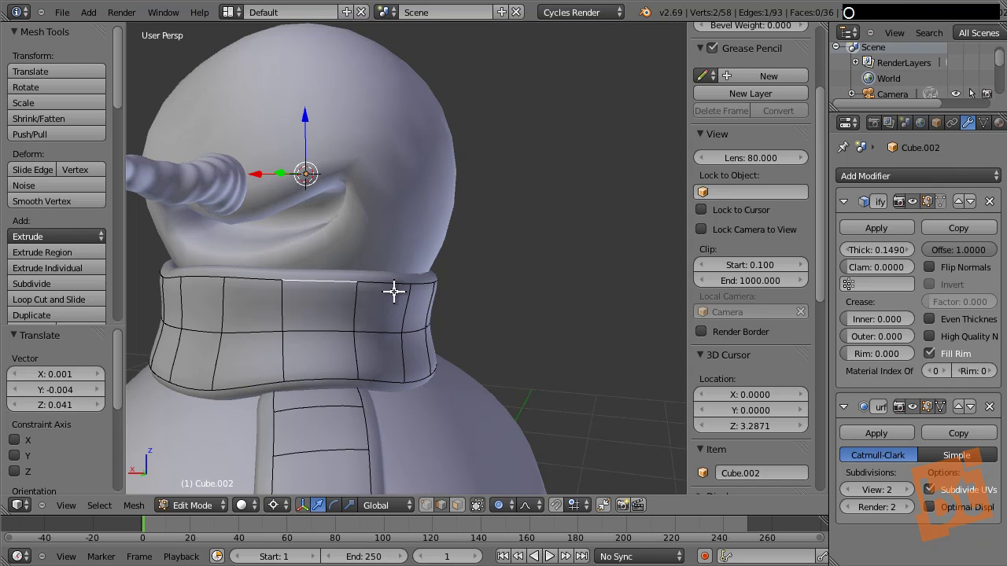
Step: Disable proportional editing, shift the same scarf rim edge about 0.06 away from the head and rotate it slightly around global Z
click(502, 506)
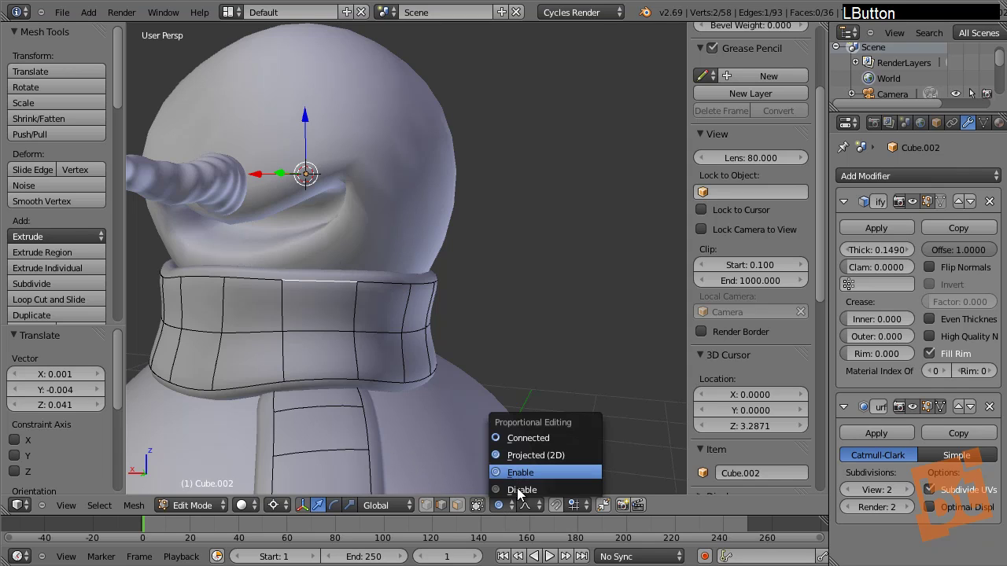
click(543, 489)
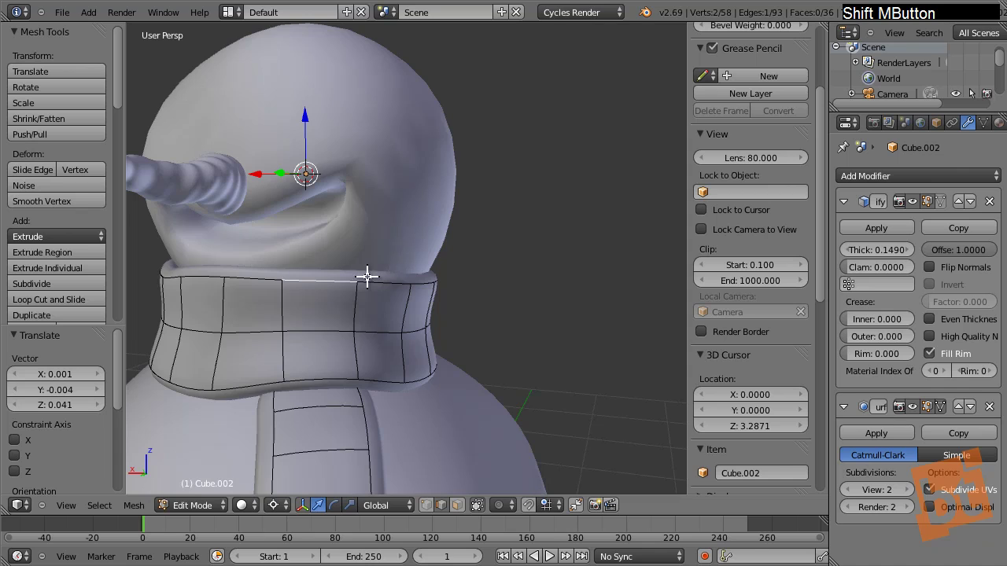
middle_drag(366, 276, 322, 315)
key(g)
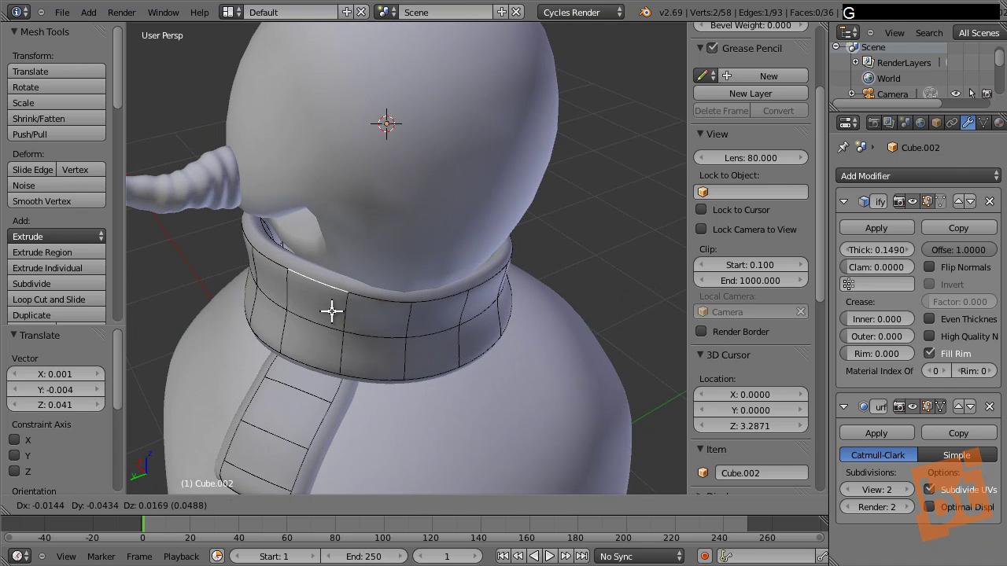
click(335, 308)
key(r)
right_click(423, 273)
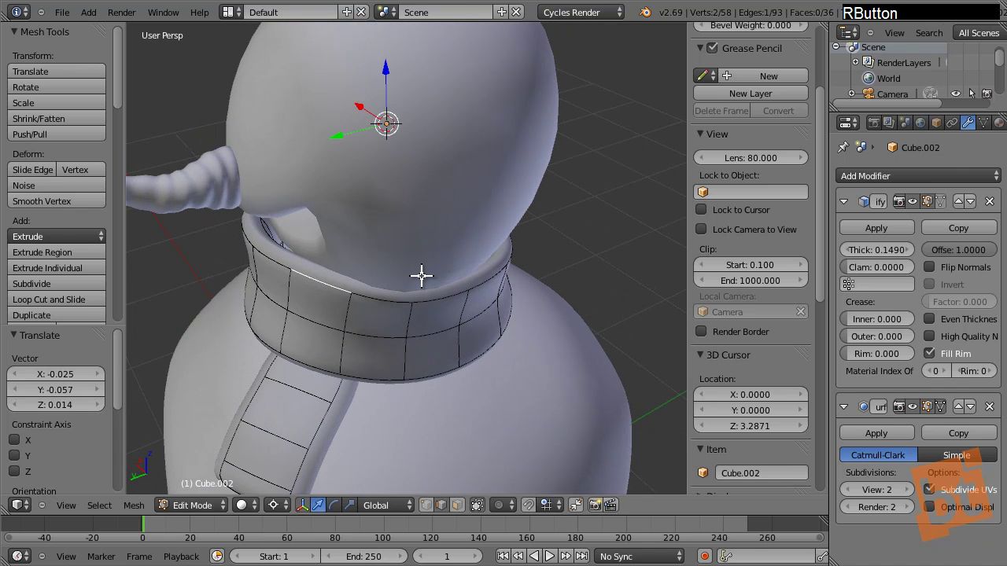
key(r)
key(z)
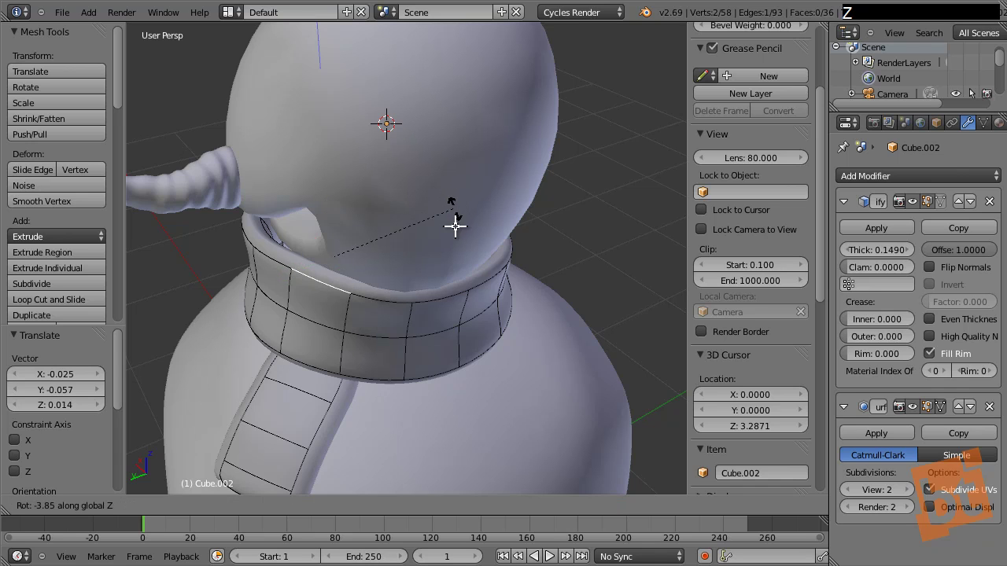
click(453, 219)
Step: Reposition upper-rim edges around the back of the scarf and rotate the last one 8.5° around global Z
shift+middle_drag(444, 323, 439, 400)
right_click(454, 401)
right_drag(454, 401, 458, 397)
middle_drag(633, 405, 456, 339)
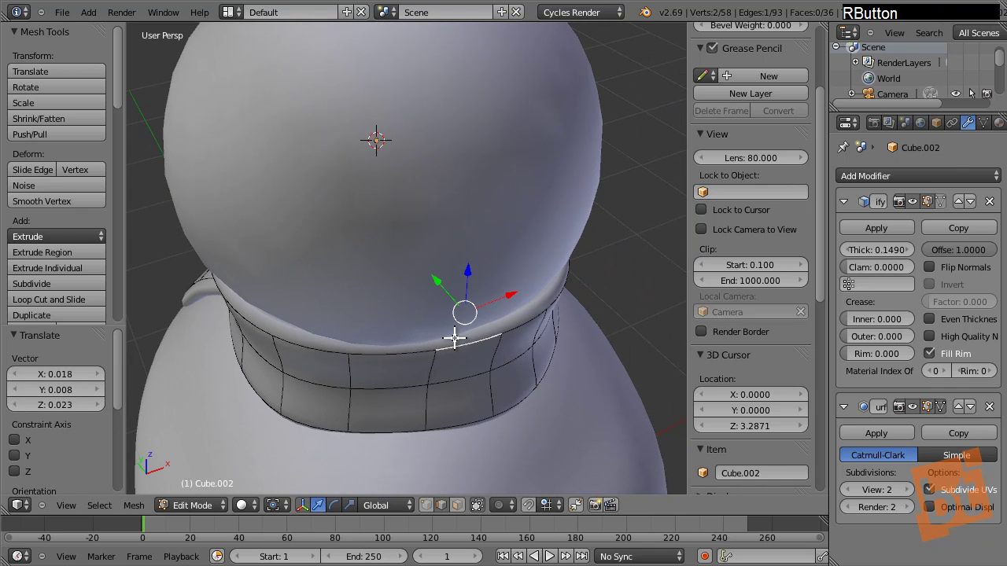
right_drag(456, 339, 458, 346)
key(z)
click(598, 366)
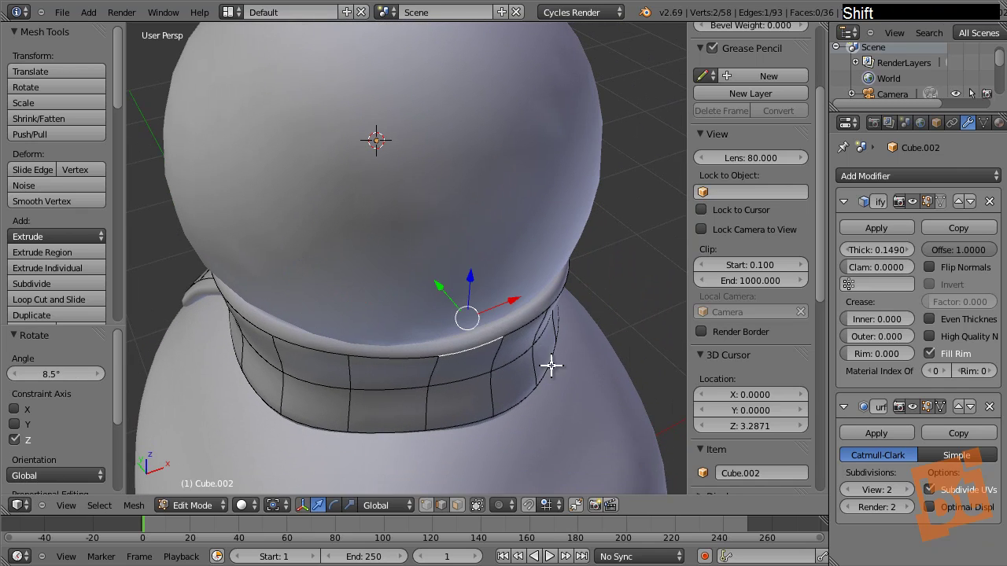
Step: Adjust the scarf's upper rim towards the other side of the head and shift the edge beneath that mouth corner
middle_drag(551, 364, 465, 355)
key(g)
click(512, 391)
right_click(485, 353)
right_drag(485, 353, 488, 389)
shift+middle_drag(386, 395, 484, 472)
key(g)
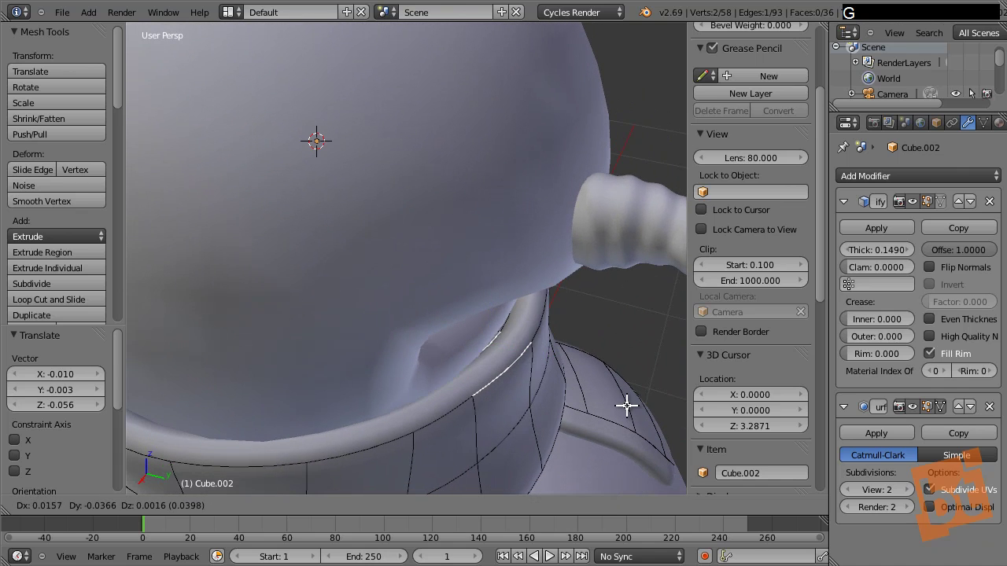
click(627, 405)
Step: Move a front upper-rim edge of the scarf beneath the mouth and rotate it -9.85° around global Z
shift+middle_drag(624, 404, 532, 355)
right_click(543, 357)
shift+middle_drag(574, 387, 507, 319)
key(g)
click(517, 330)
key(r)
key(z)
click(516, 352)
Step: Lower the scarf's upper-rim edge beneath the mouth corner, return to Object Mode and deselect everything
right_click(505, 314)
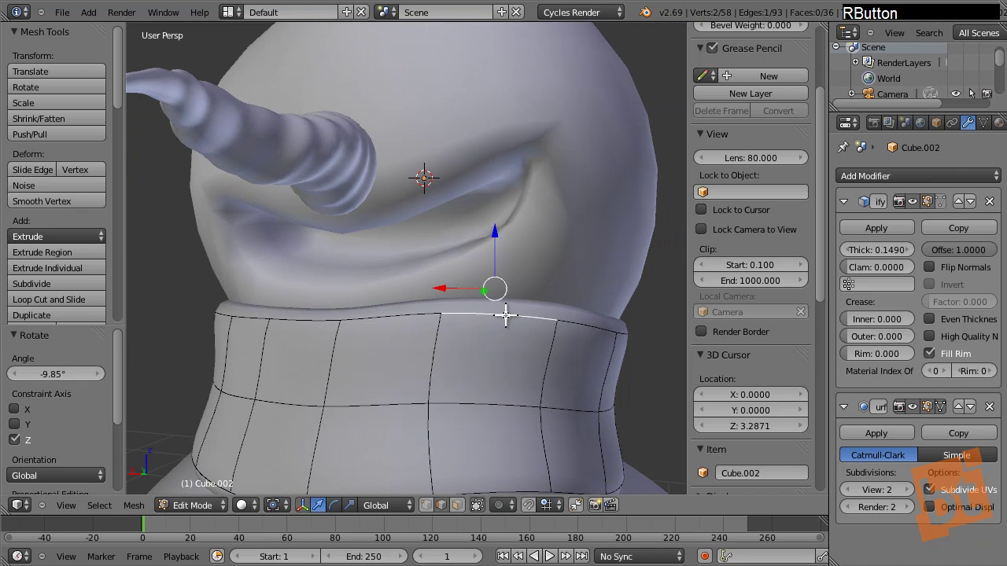
right_drag(505, 314, 499, 333)
middle_drag(499, 333, 470, 225)
scroll(596, 337, down, 3)
key(Tab)
key(a)
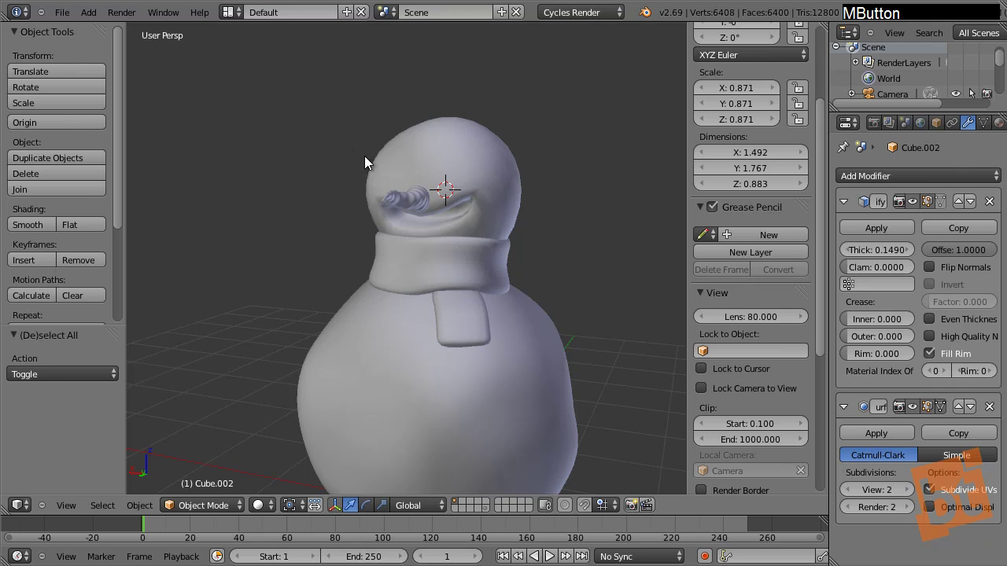
Step: In Edit Mode on the head, duplicate in place the horizontal edge loop circling it above the nose
right_click(459, 146)
shift+middle_drag(461, 192, 459, 162)
key(Tab)
alt+right_click(456, 164)
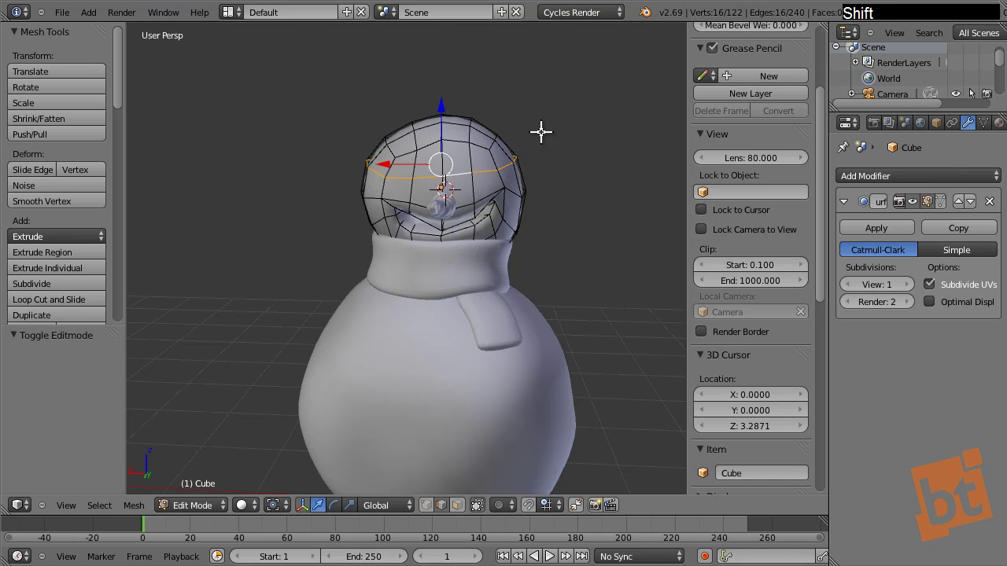
key(shift+d)
right_click(549, 101)
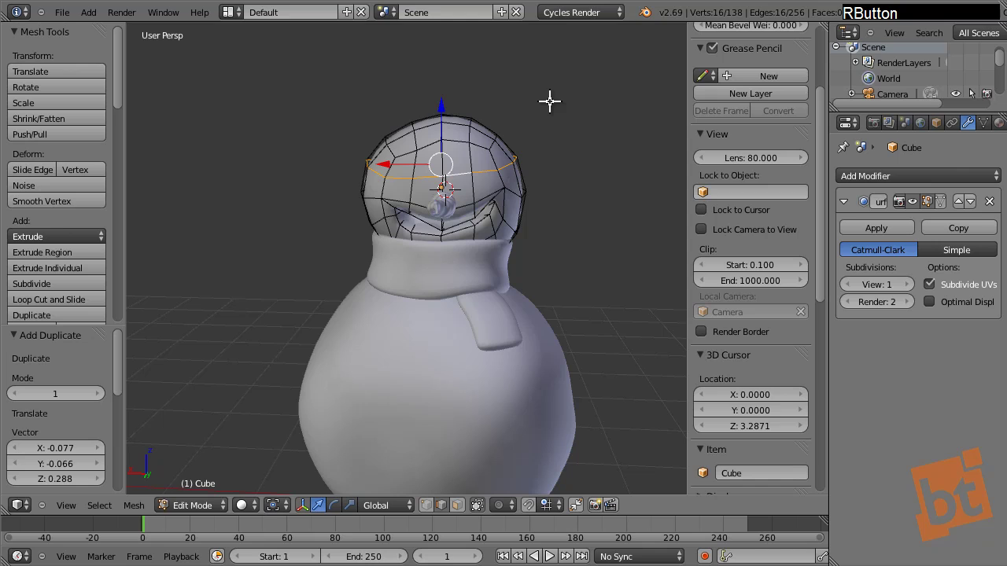
Step: Separate the duplicated edge loop into its own object, return to Object Mode and select it
key(p)
click(551, 100)
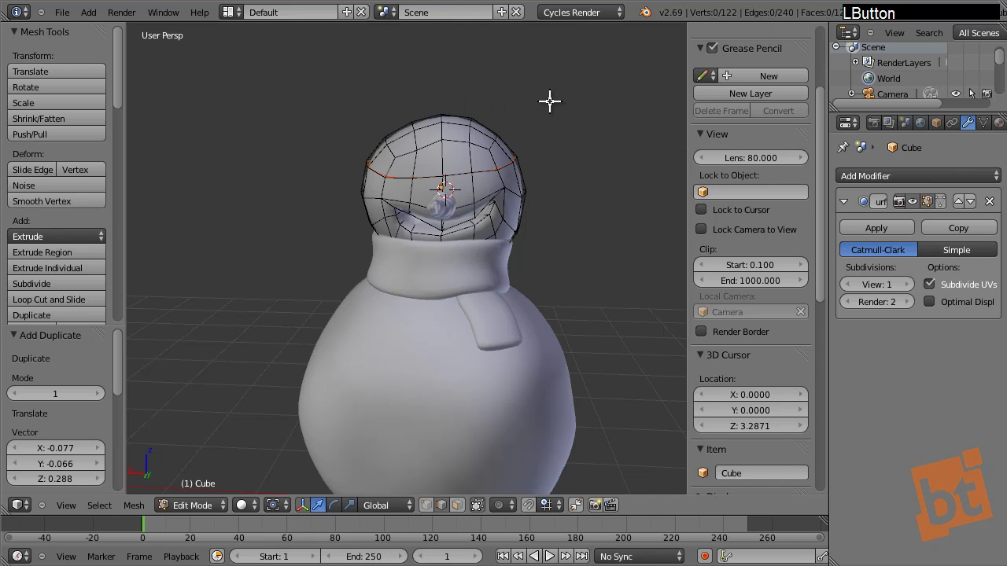
key(Tab)
right_click(515, 161)
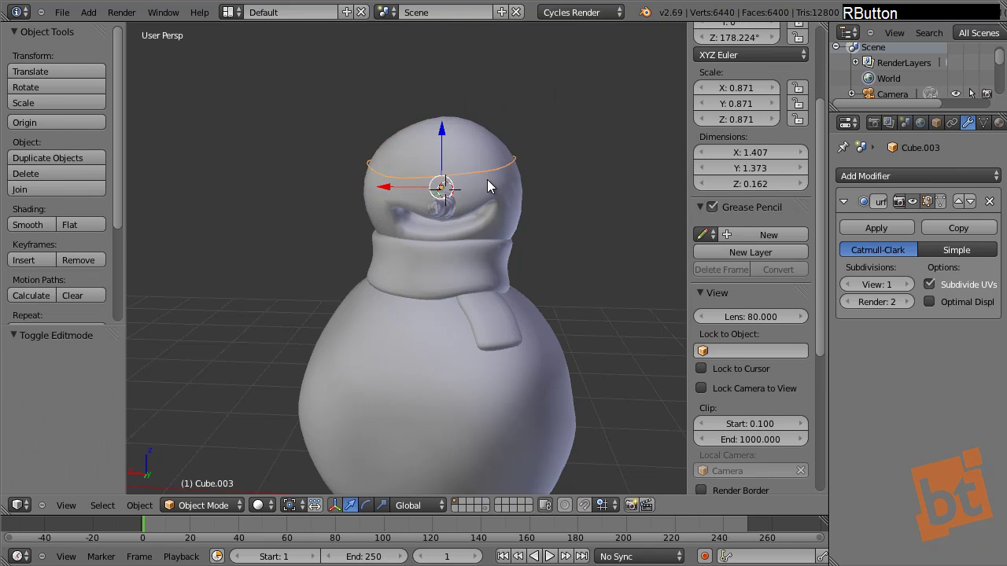
Step: In Edit Mode on the separated loop, select all its vertices and flatten them by scaling to 0 along Z
key(Tab)
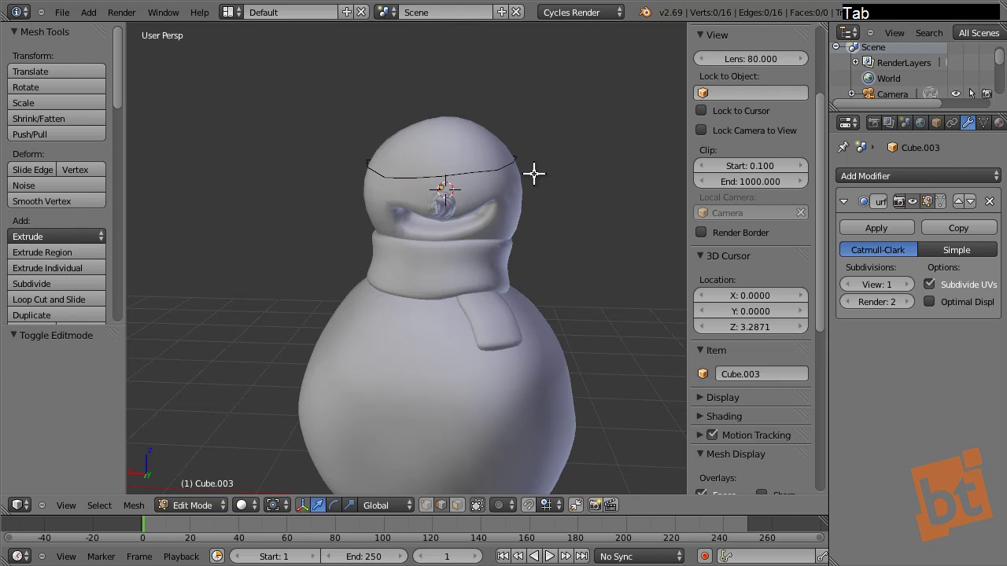
key(a)
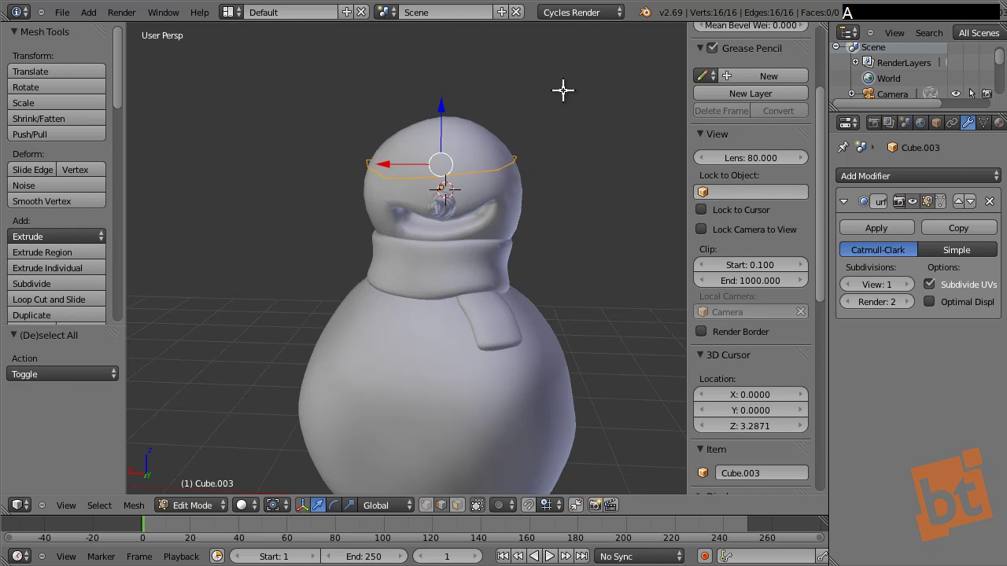
key(s)
key(z)
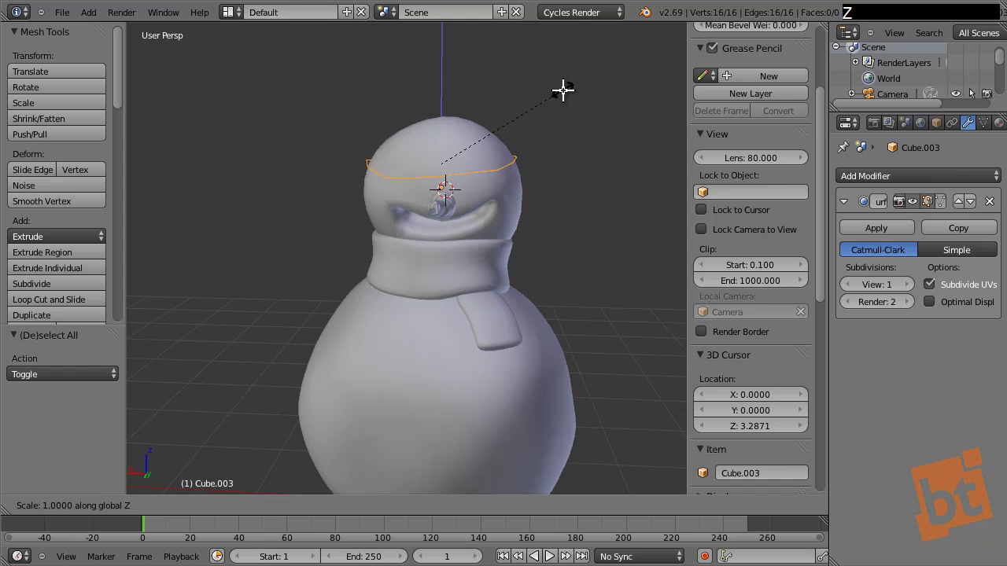
key(0)
key(Return)
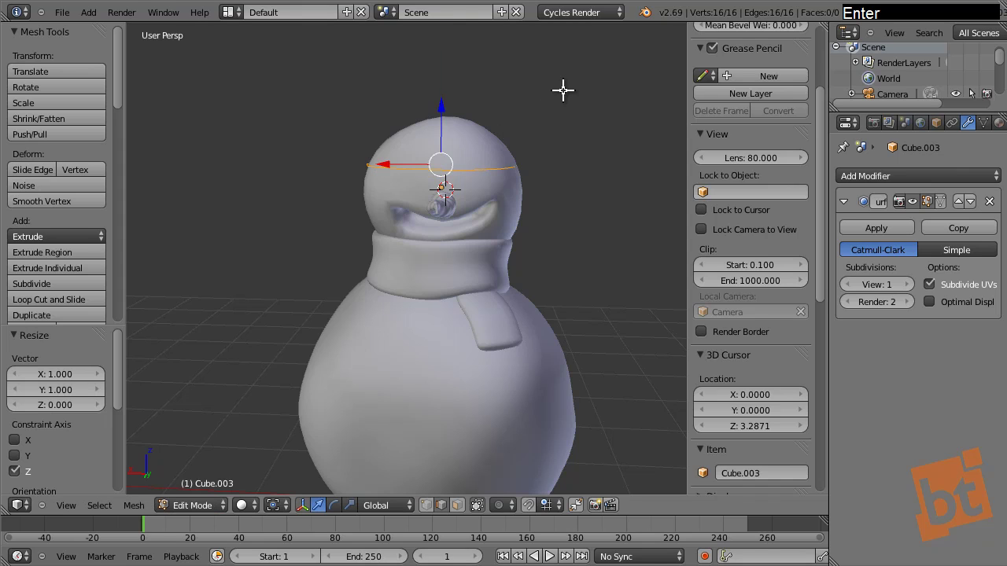
Step: Raise the flattened loop 0.348 along Z, shrink it and move it by -0.045, 0.023, -0.051 to sit around the head's crown
drag(439, 106, 442, 76)
middle_drag(472, 175, 425, 175)
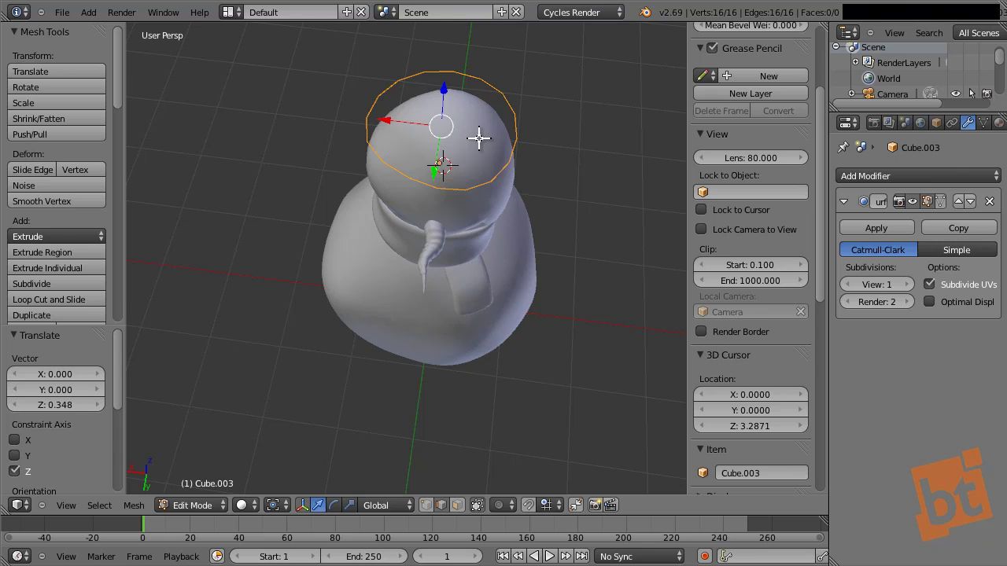
shift+middle_drag(471, 168, 468, 56)
scroll(448, 128, up, 4)
key(s)
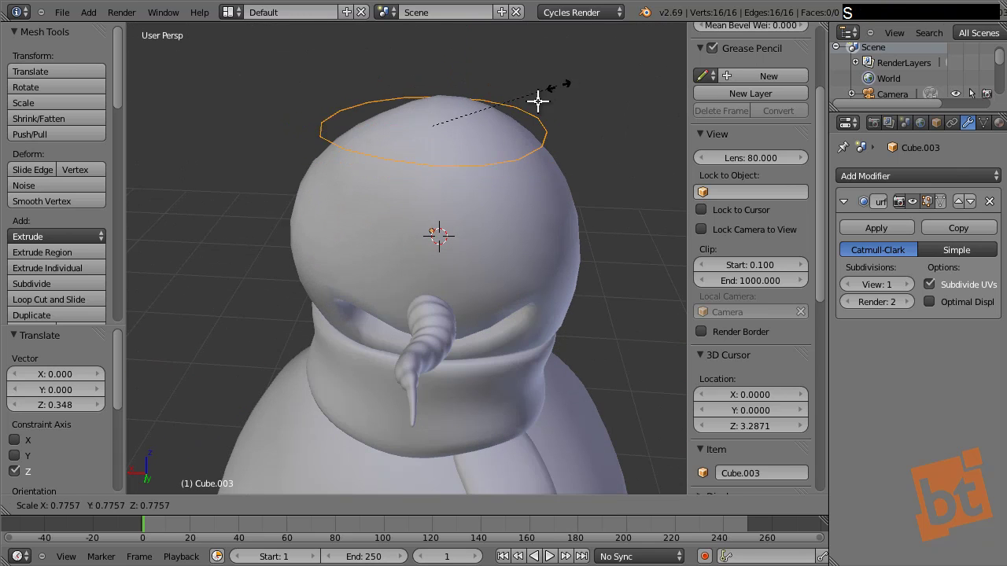
click(548, 92)
key(g)
click(557, 105)
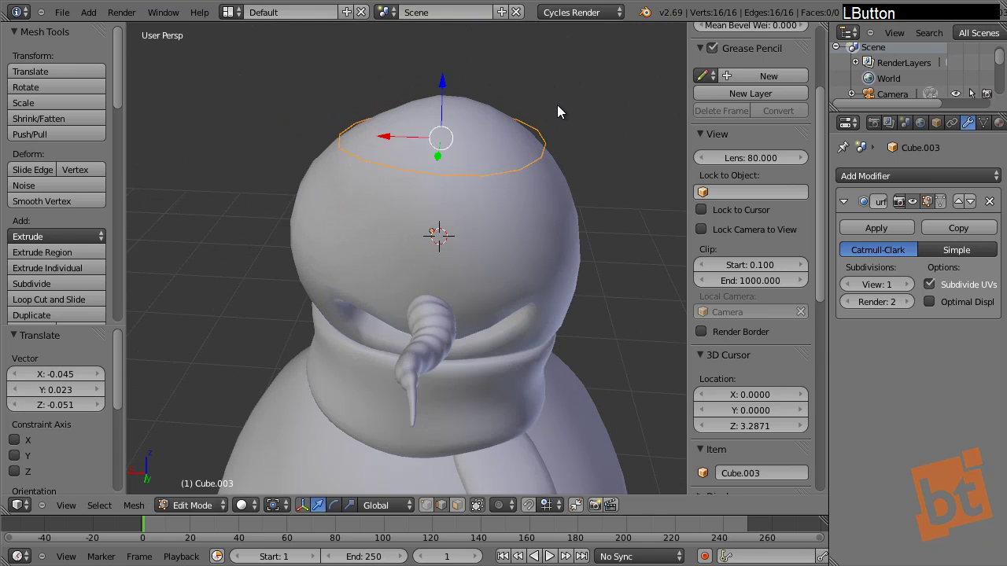
Step: Extrude the loop 0.421 straight up along Z to form the hat's cylindrical wall
key(Tab)
shift+middle_drag(544, 152, 492, 145)
key(Tab)
key(e)
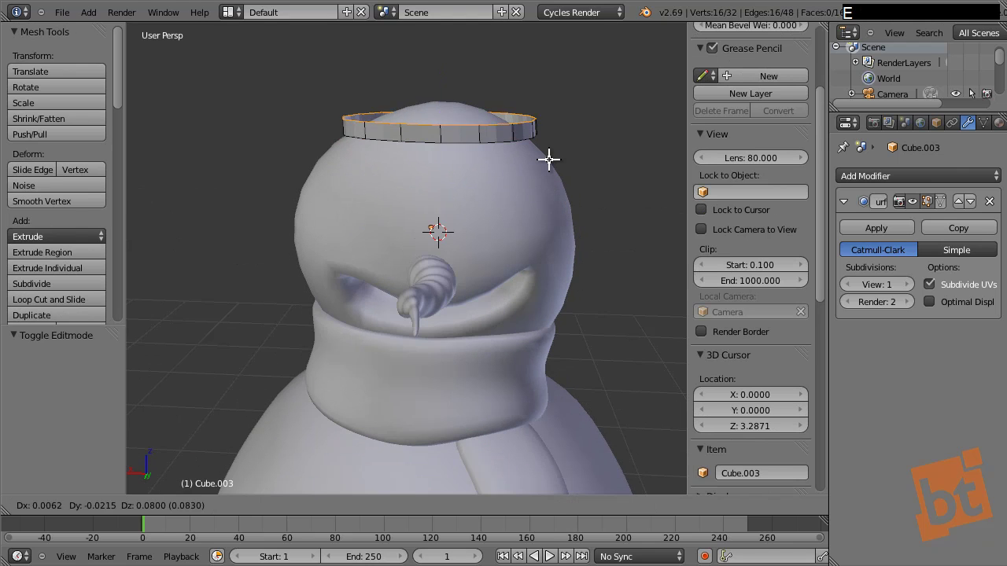
key(z)
click(546, 99)
middle_drag(546, 99, 538, 239)
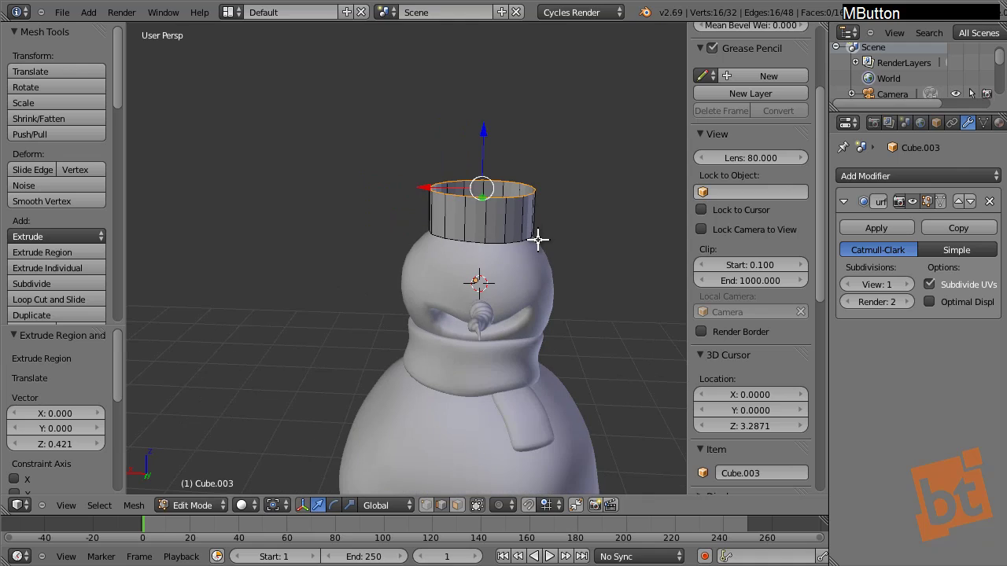
Step: Raise the hat's upper rim another 0.533 along Z and widen it by a scale of 1.083
drag(483, 128, 487, 72)
key(s)
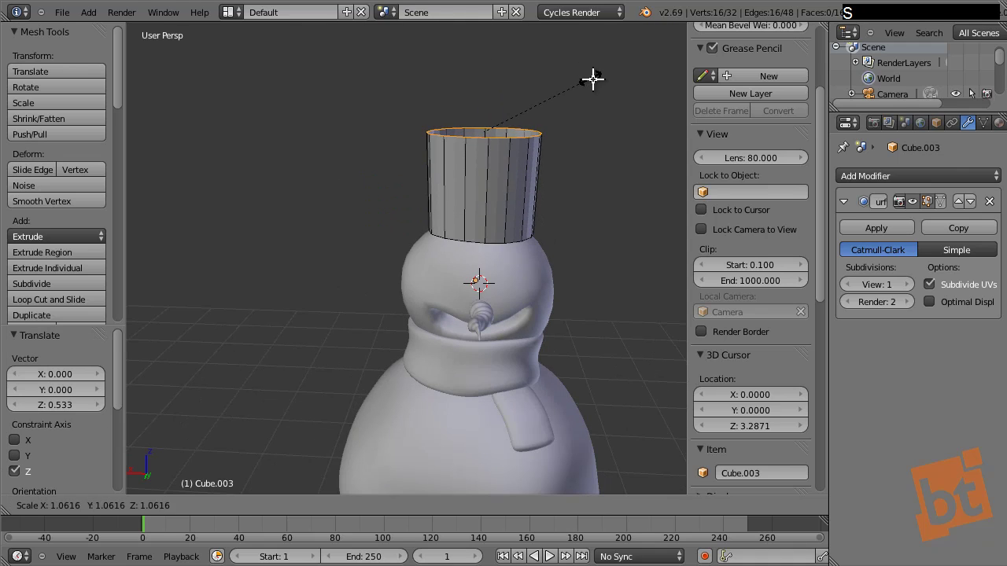
click(562, 97)
shift+middle_drag(562, 99, 552, 147)
scroll(521, 155, up, 3)
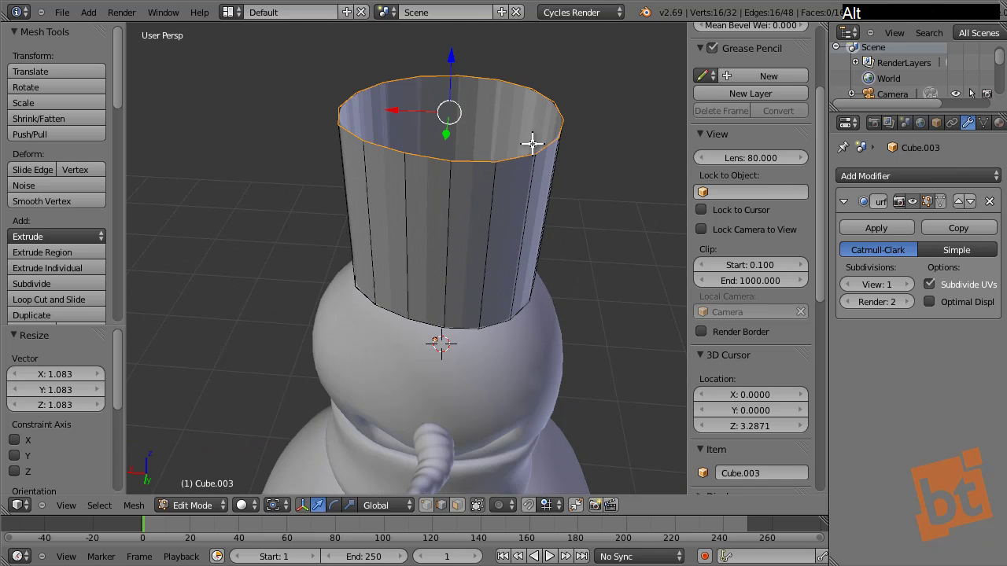
right_click(641, 82)
key(e)
key(s)
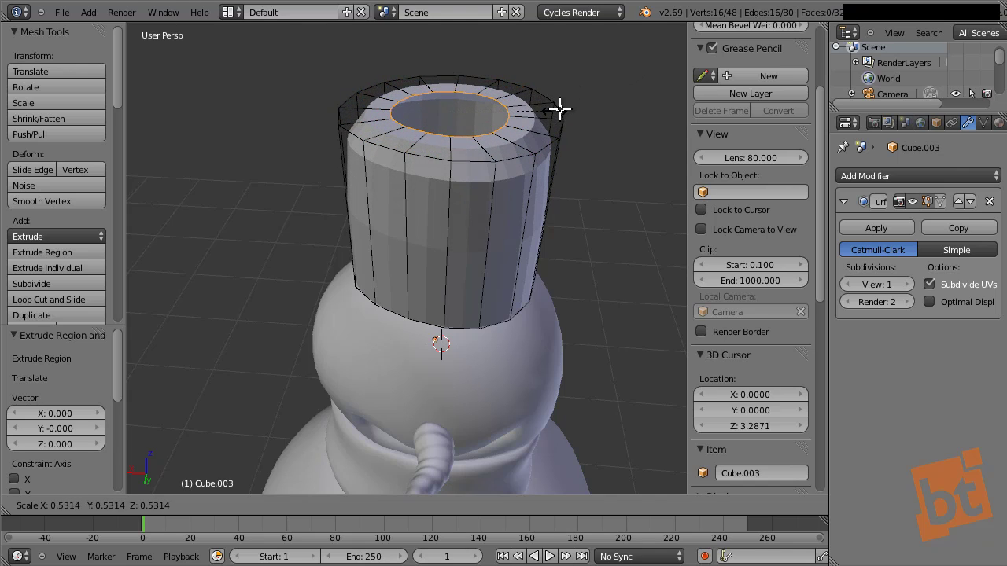
key(ctrl+z)
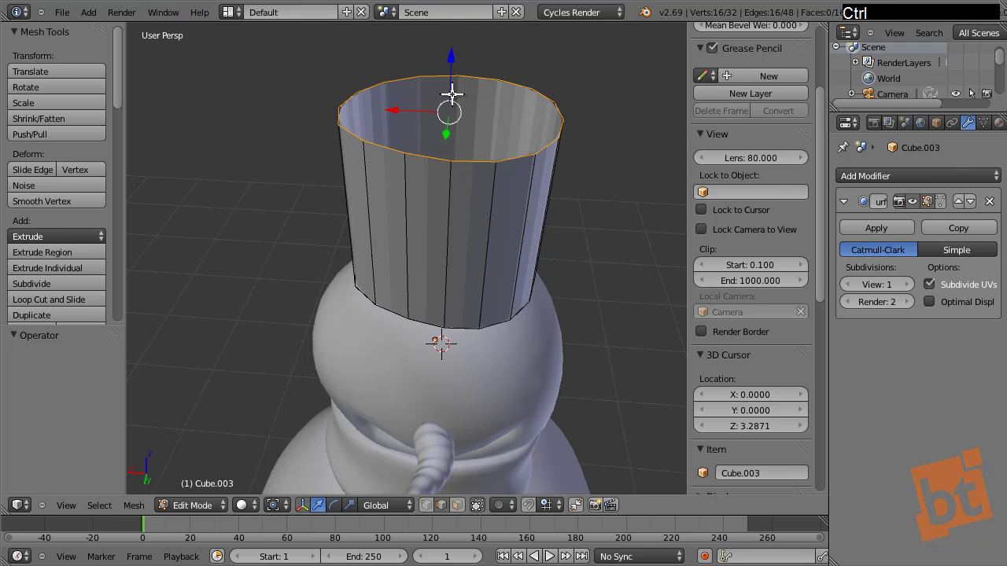
Step: Close the hat's open upper rim with Grid Fill and set its offset to 4
key(ctrl+f)
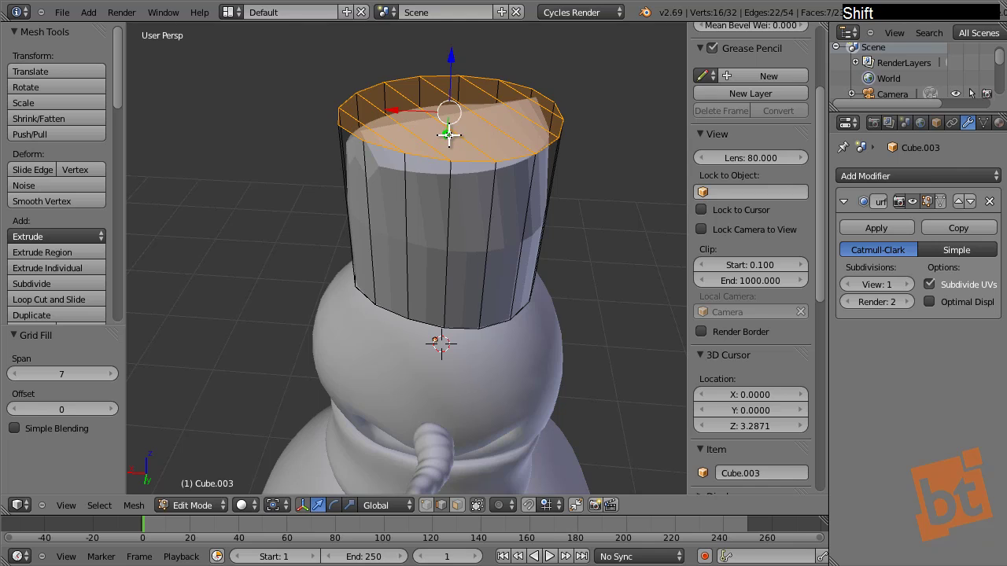
shift+middle_drag(448, 135, 457, 158)
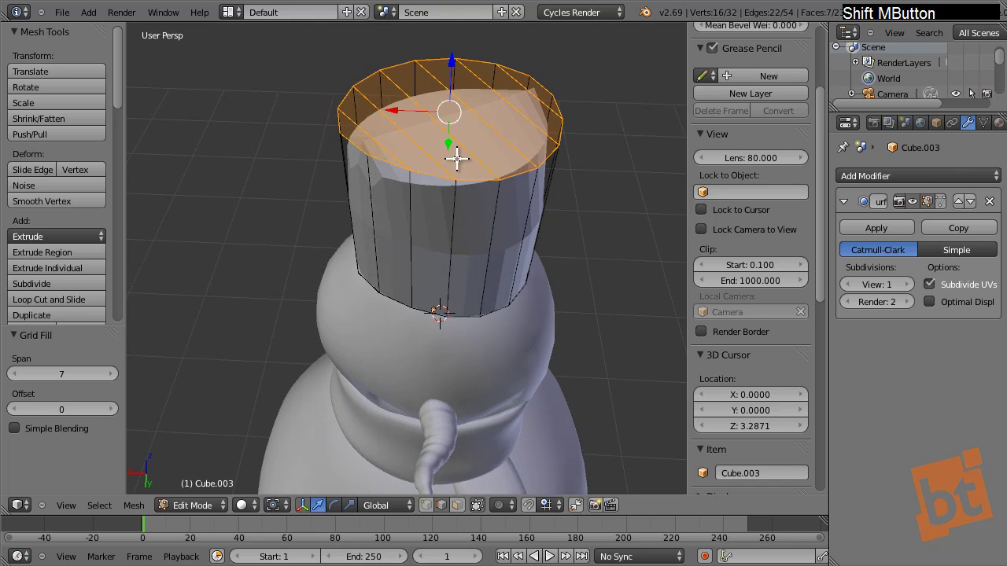
click(114, 411)
click(114, 410)
click(114, 411)
click(114, 410)
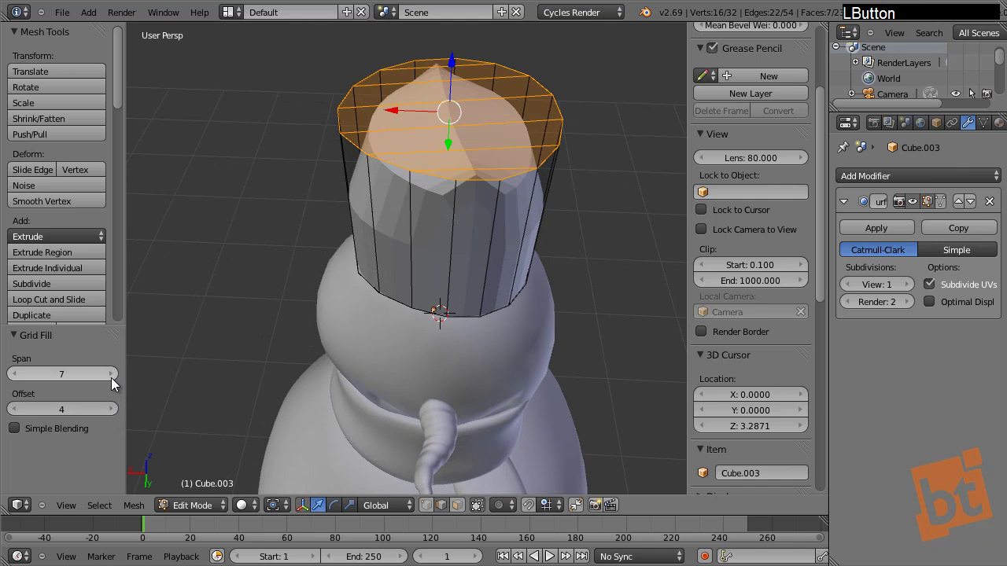
Step: Set the Grid Fill on the hat's crown to a span of 4 and an offset of 6
click(12, 375)
click(12, 374)
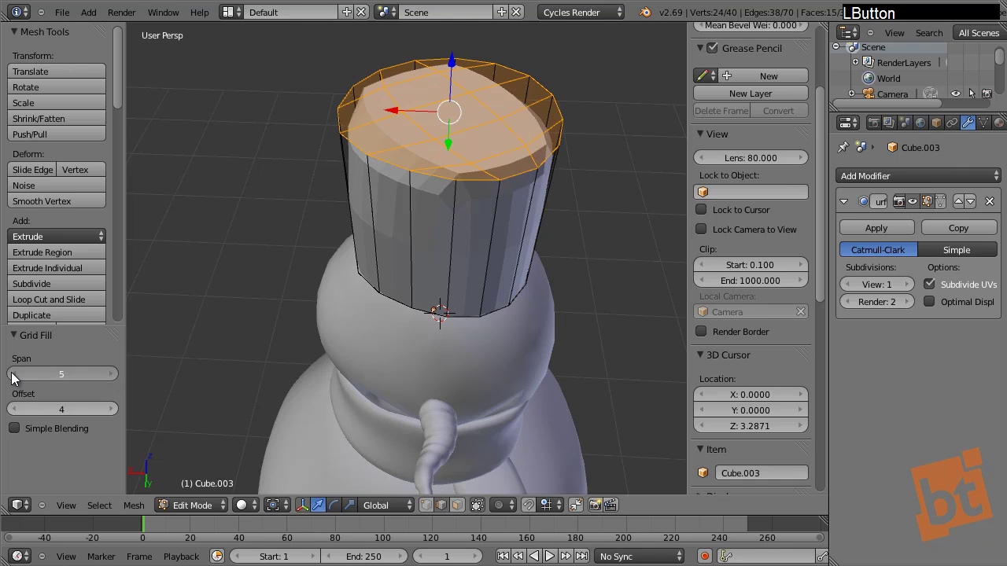
click(12, 374)
click(12, 374)
click(11, 374)
click(113, 373)
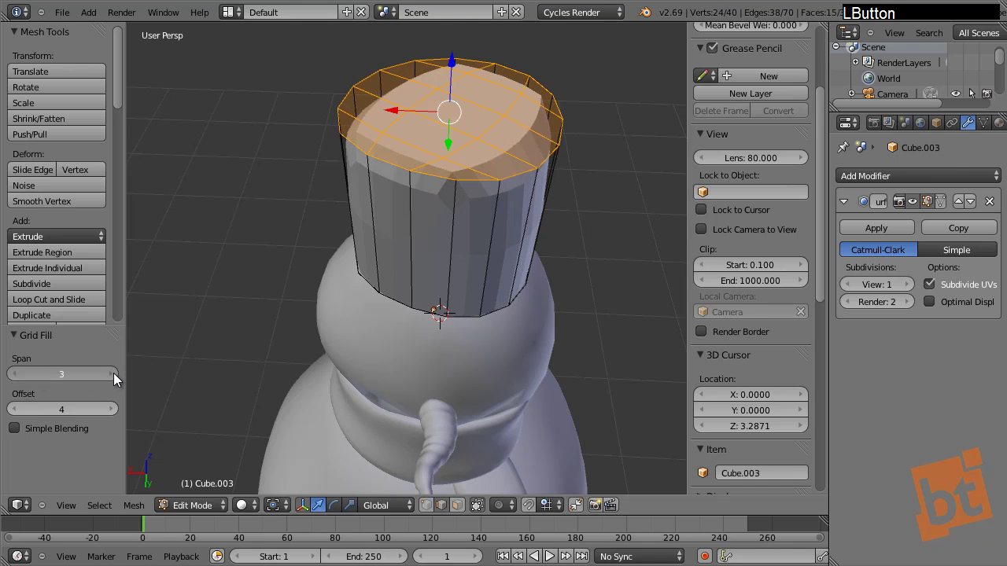
click(114, 372)
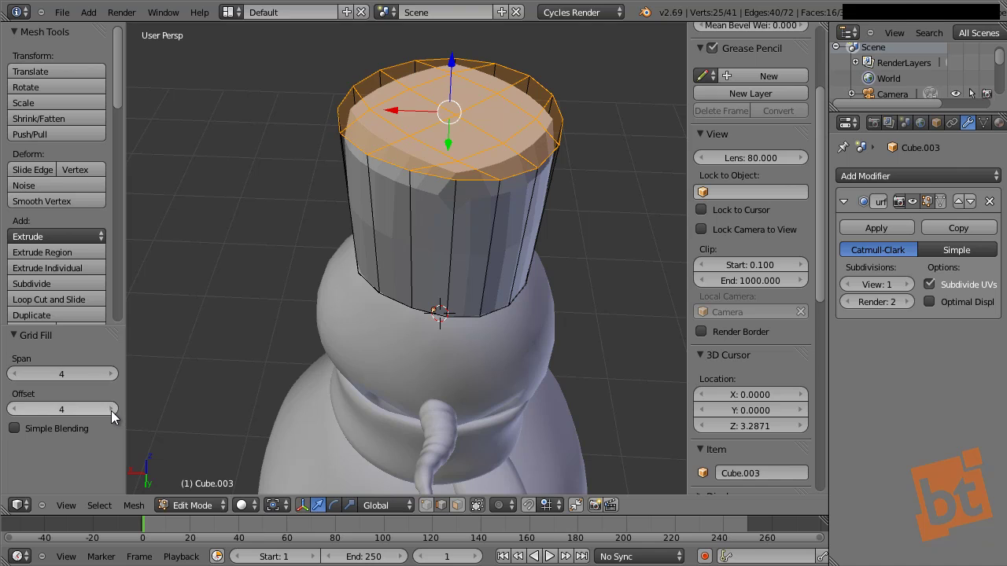
click(111, 410)
click(111, 410)
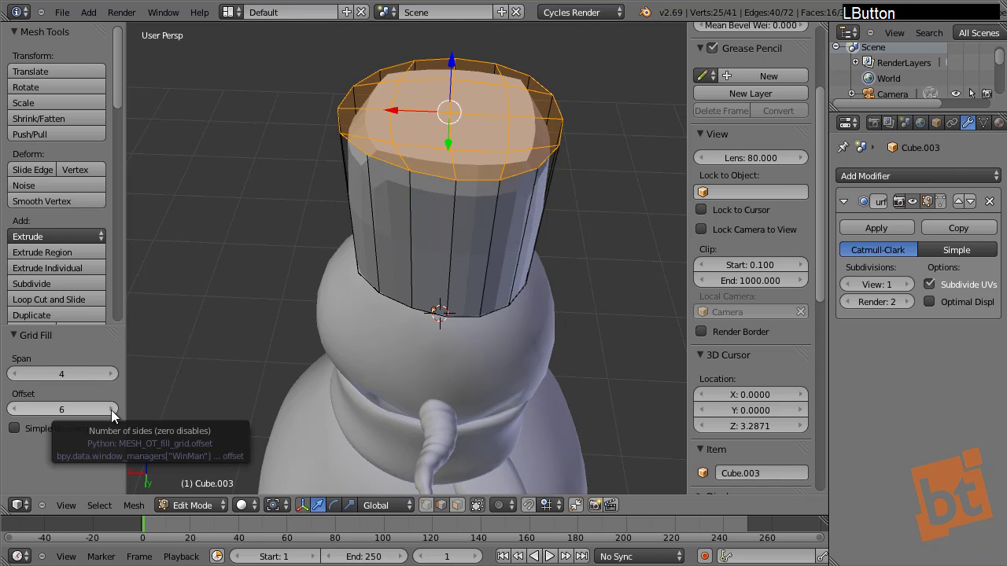
Step: Extrude the hat's lower edge loop in place and scale it outward by 1.985, then by 1.194, to form the brim
middle_drag(544, 144, 547, 174)
alt+click(477, 267)
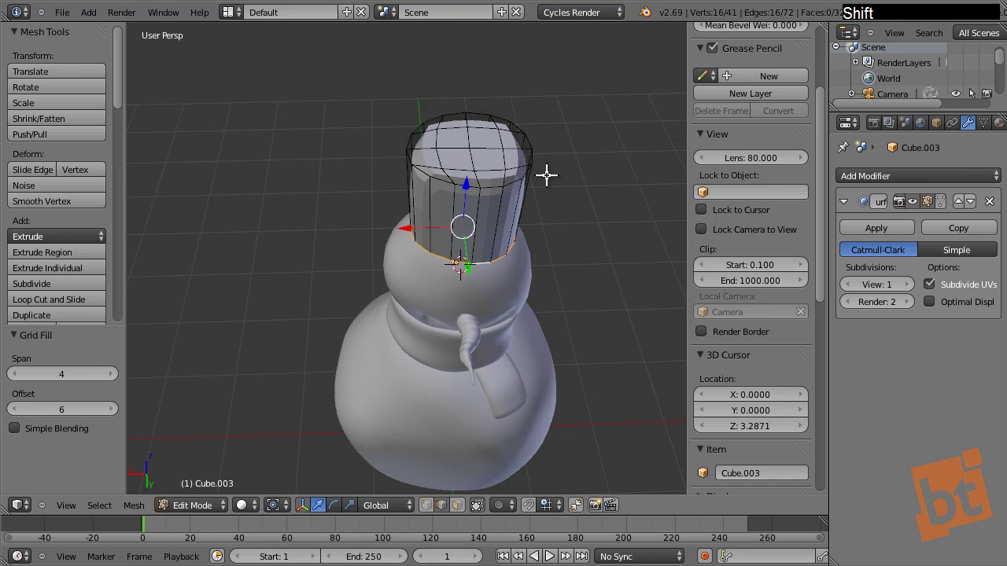
key(e)
right_click(547, 168)
key(s)
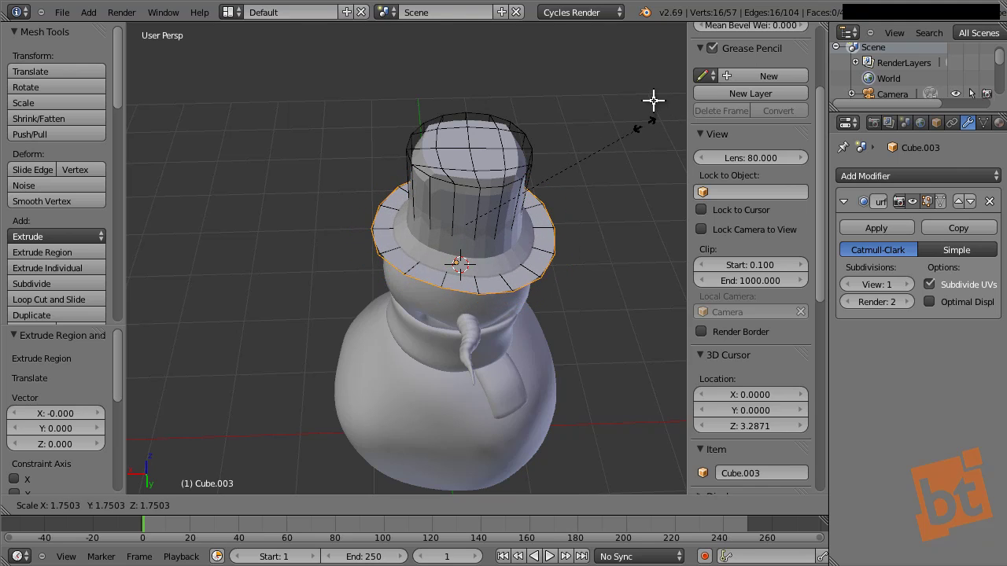
click(642, 74)
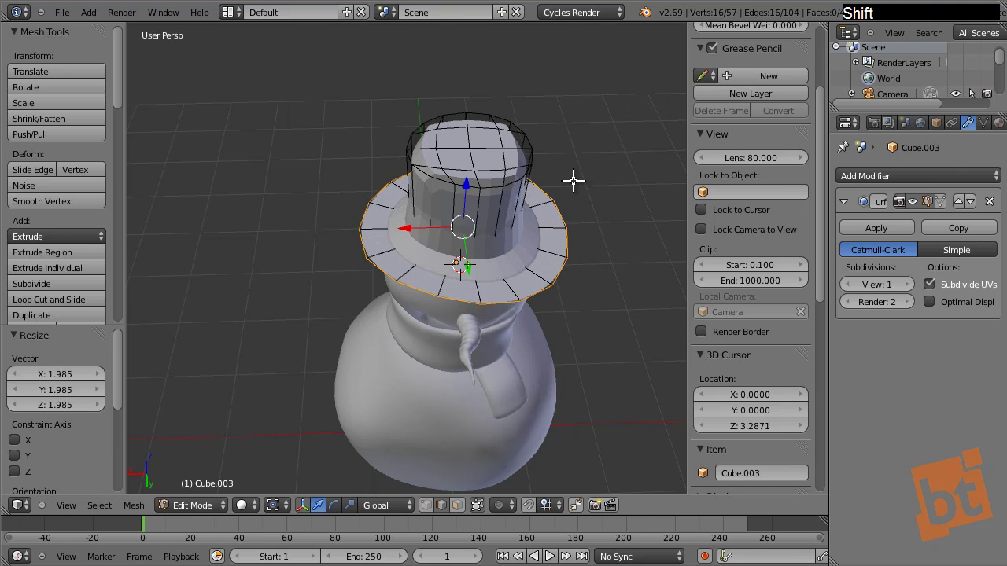
middle_drag(573, 181, 529, 254)
key(s)
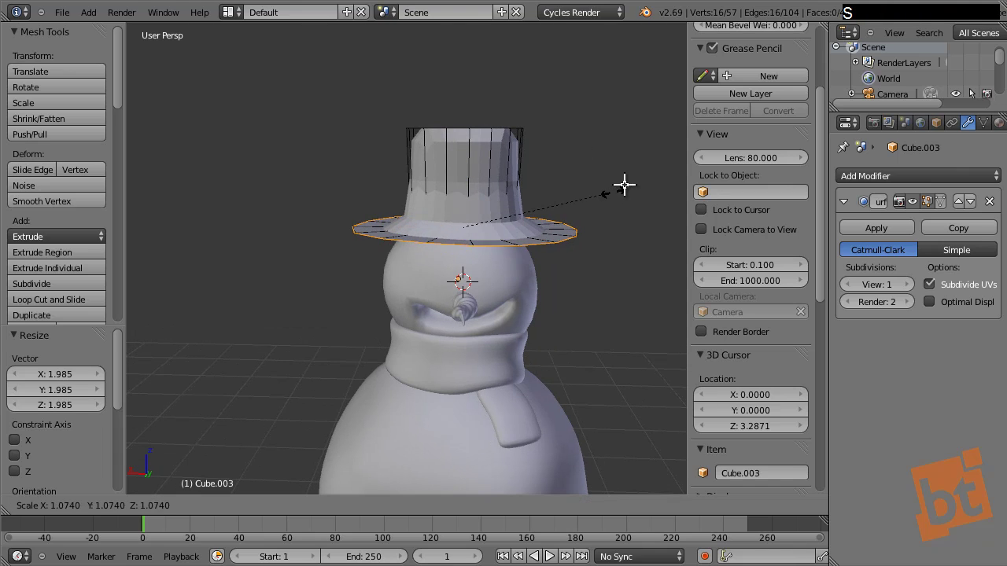
click(628, 184)
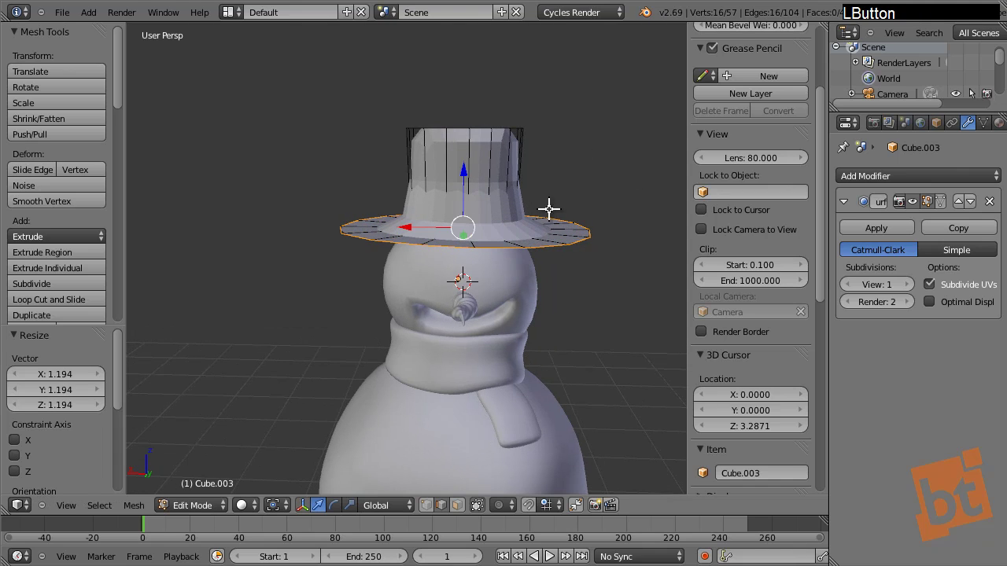
Step: Add two loop cuts around the hat's wall, one just below the crown and one just above the brim
key(ctrl+r)
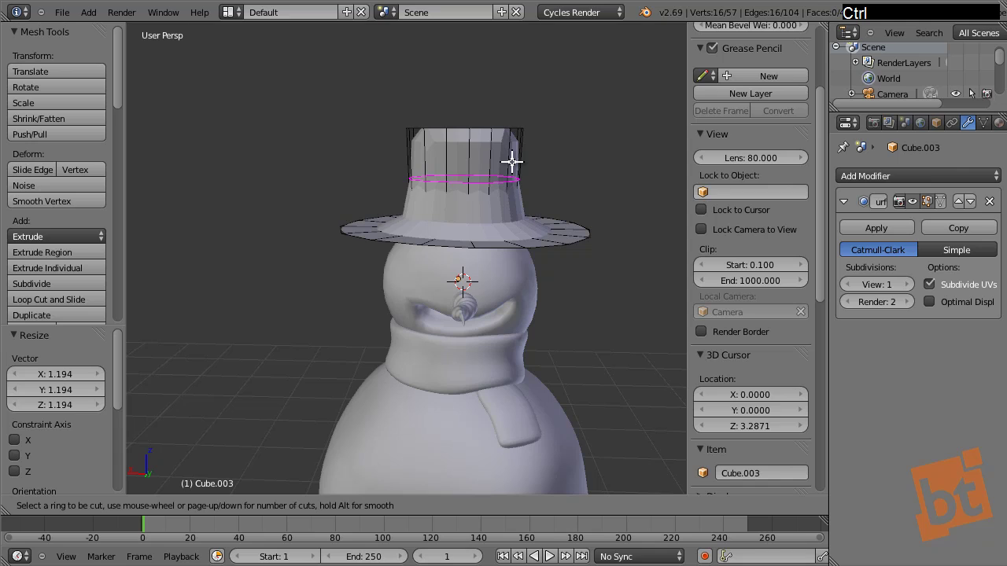
click(513, 161)
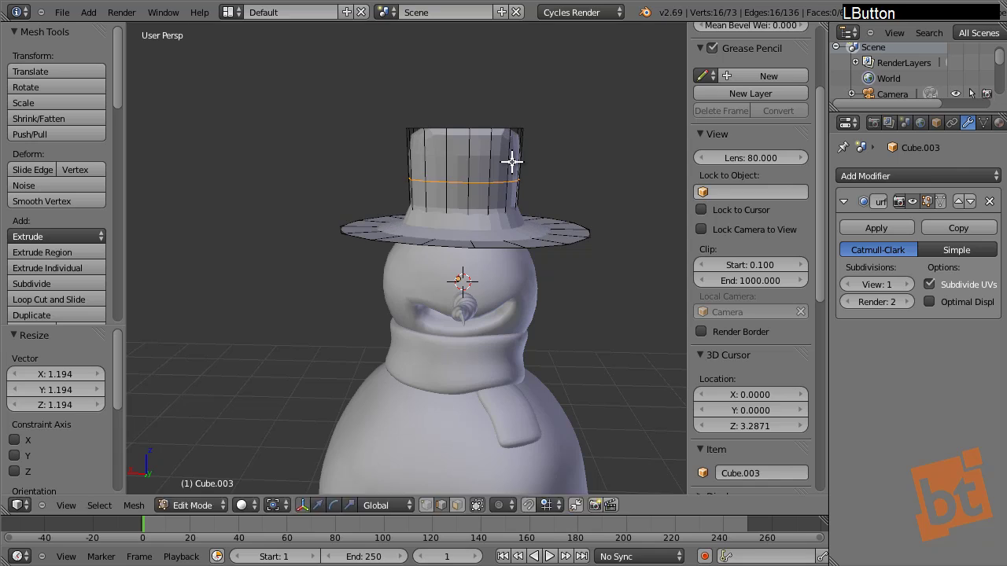
click(519, 117)
scroll(494, 171, up, 4)
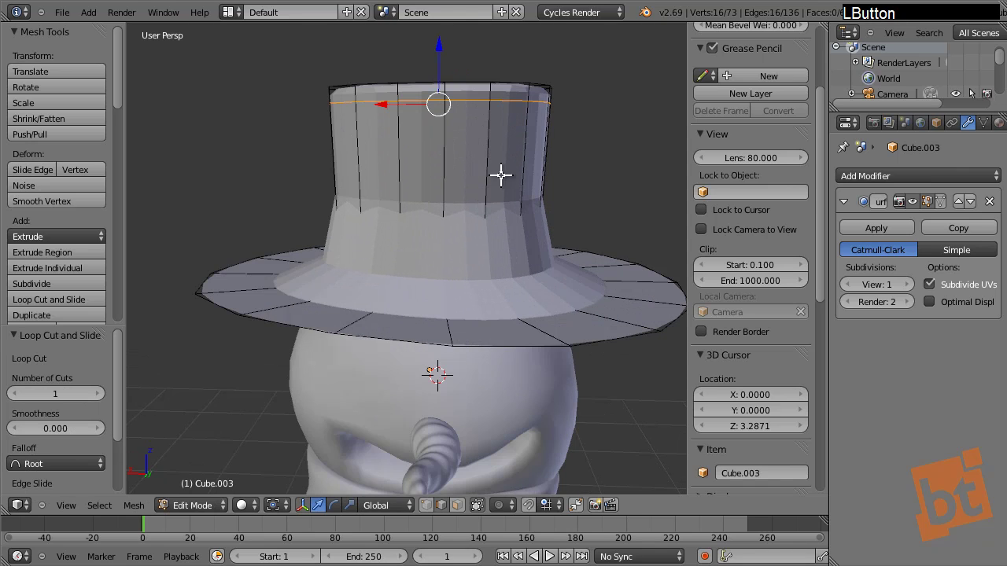
key(ctrl+r)
click(527, 179)
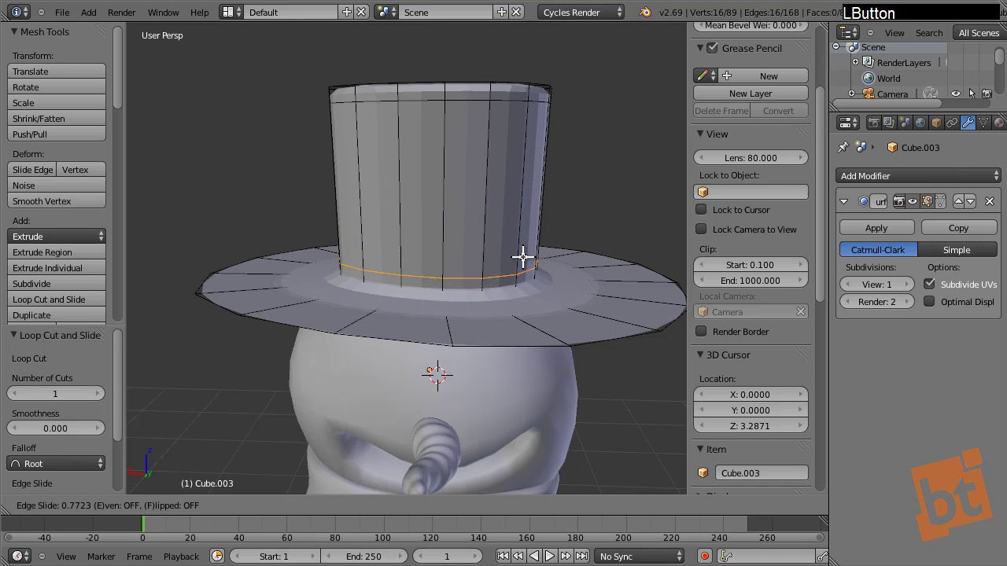
click(523, 268)
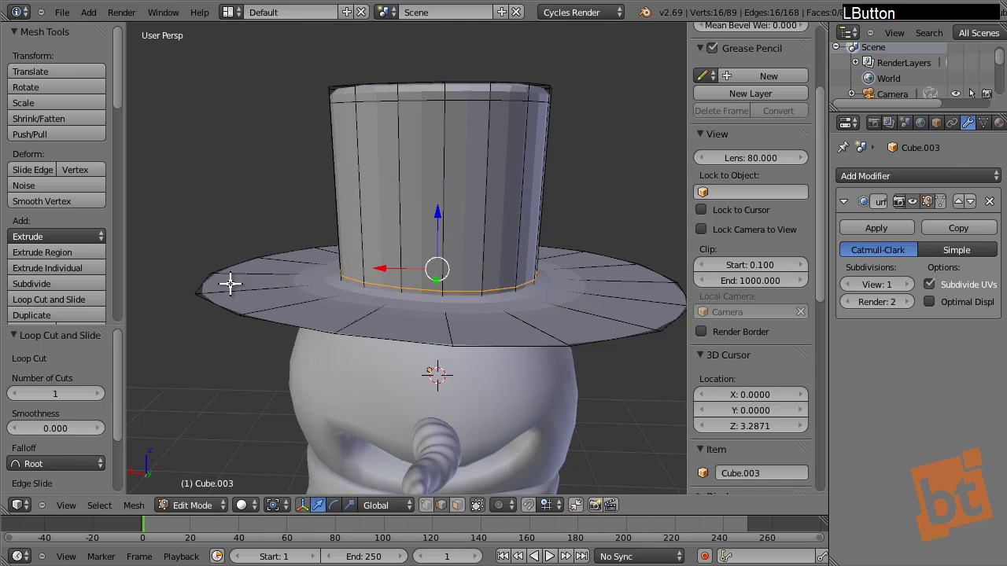
Step: Add a centred loop cut around the brim and lower it 0.101 along Z
key(ctrl+r)
click(298, 292)
right_click(298, 292)
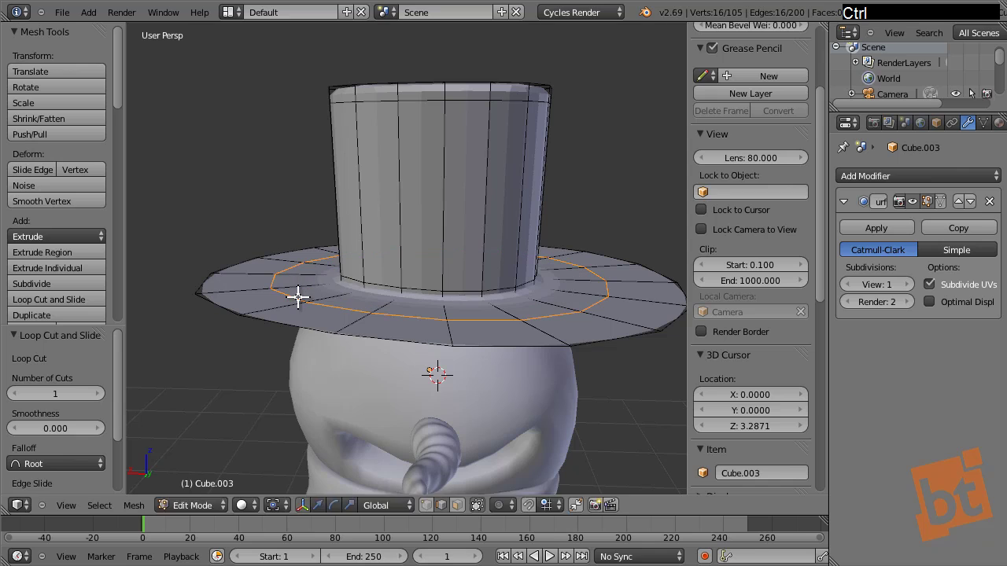
key(g)
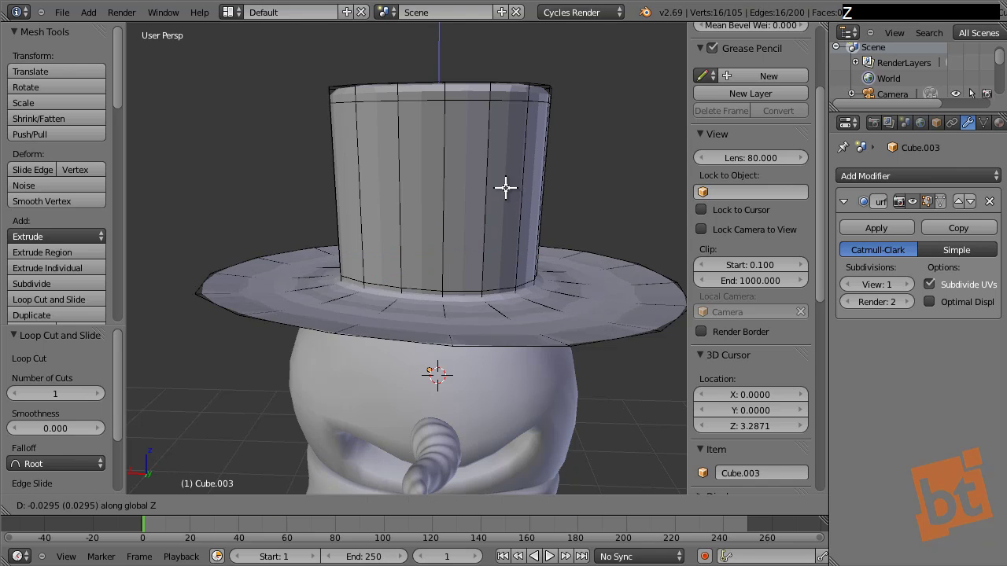
click(527, 318)
Step: Select the brim's outer edge loop and raise it 0.038 along Z
alt+right_click(530, 345)
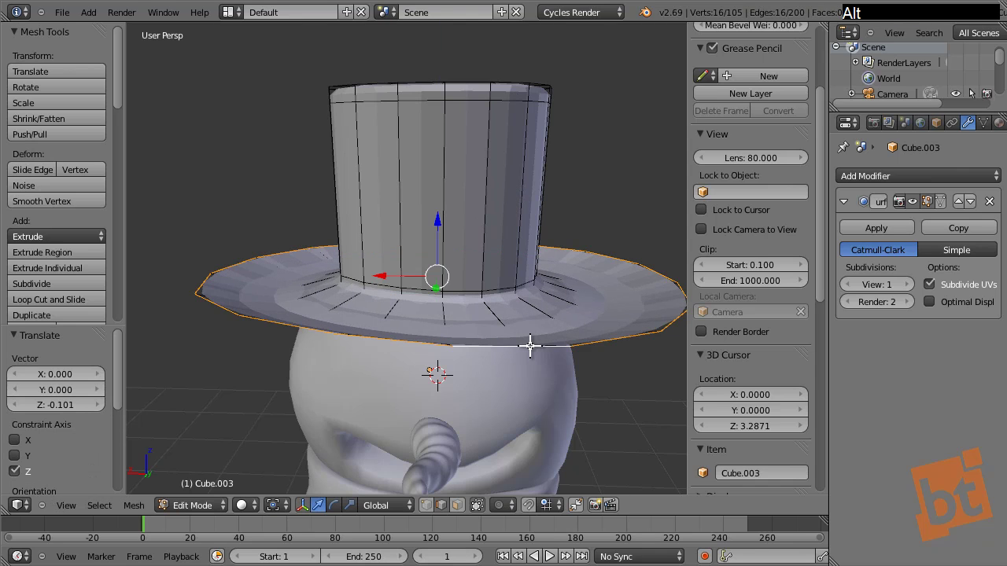
key(g)
key(z)
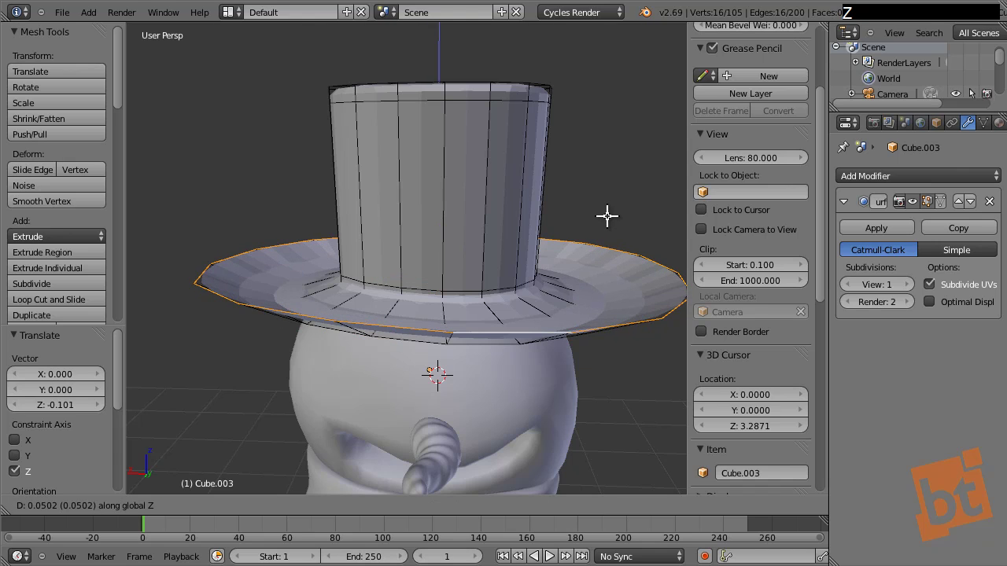
click(607, 218)
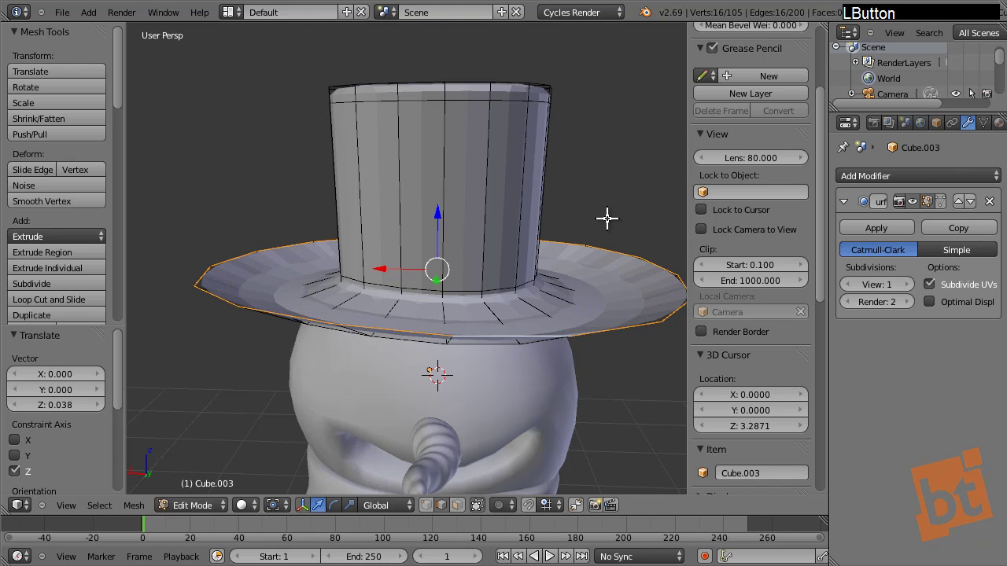
Step: Add a centred loop cut around the hat's wall and scale it inward to about 0.92
key(ctrl+r)
click(546, 181)
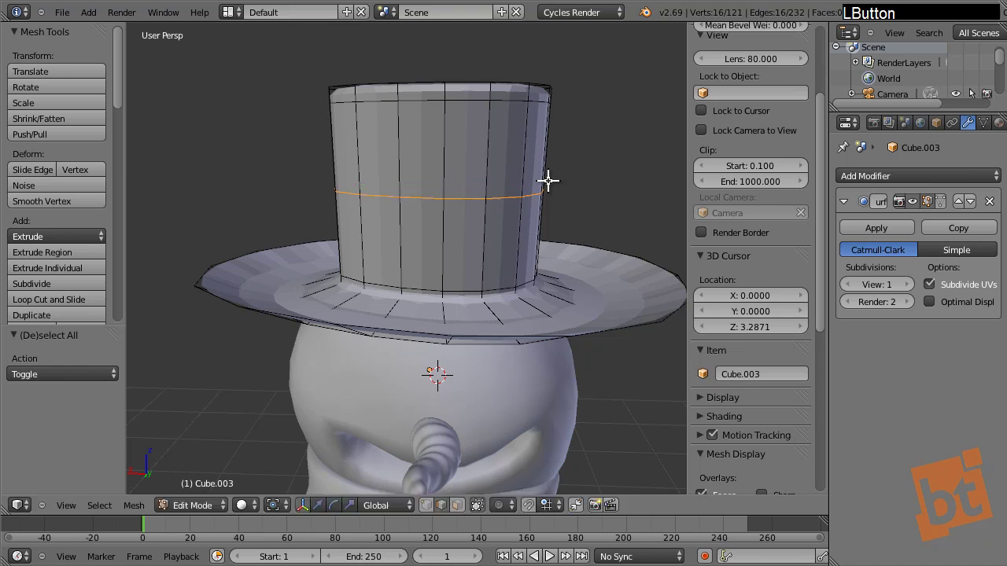
right_click(549, 181)
key(s)
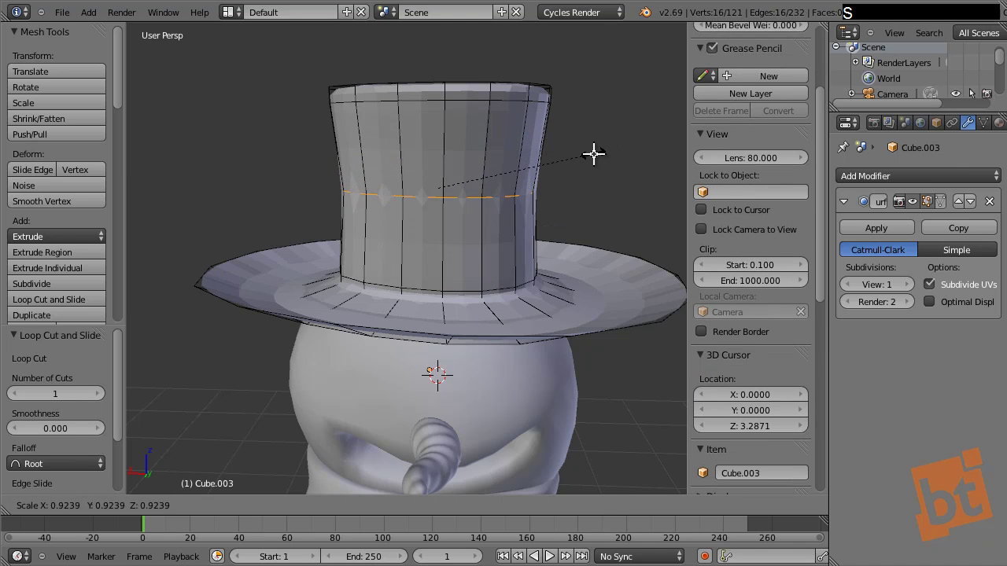
click(594, 154)
key(a)
middle_drag(594, 198, 503, 196)
scroll(503, 196, down, 2)
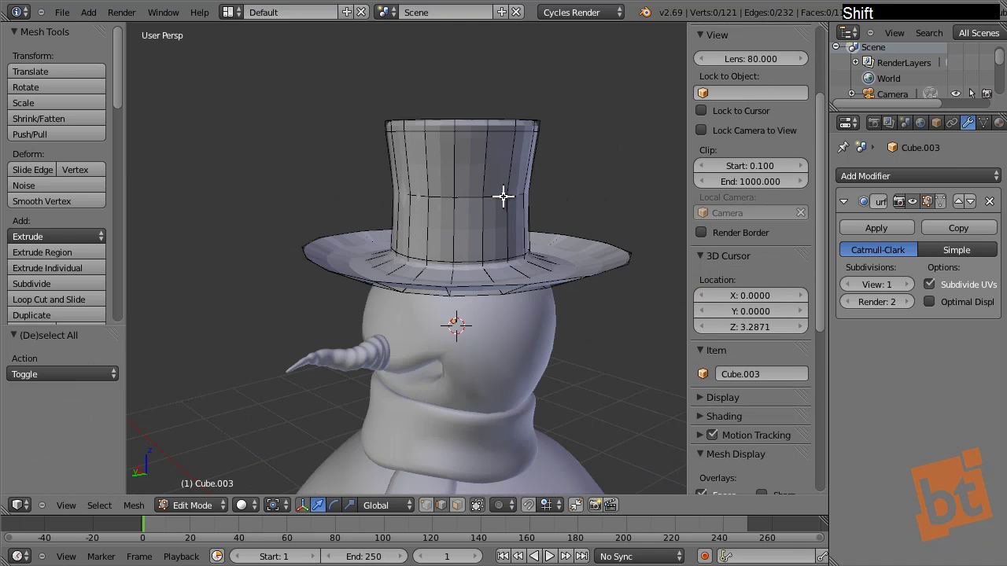
key(ctrl+r)
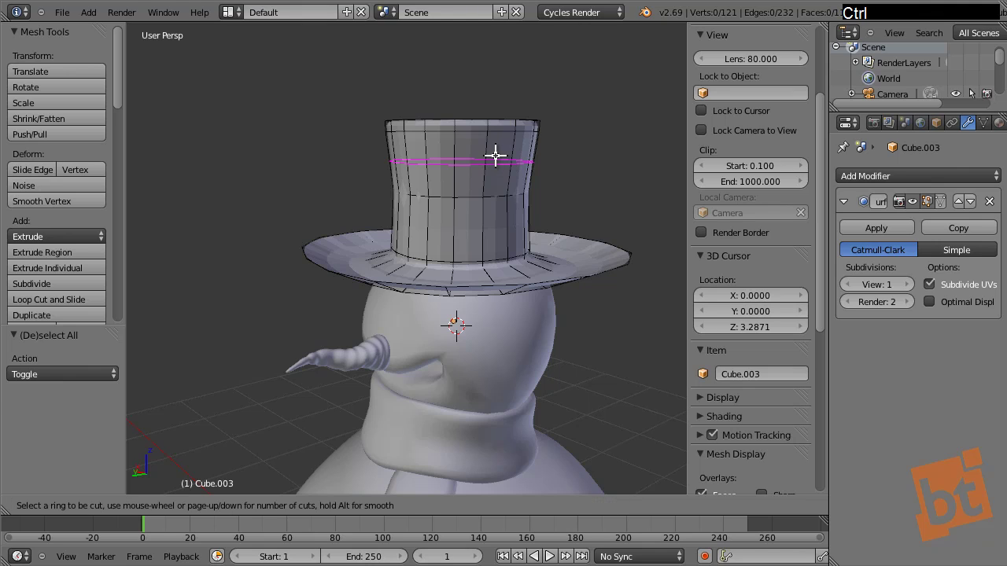
click(495, 155)
right_click(514, 173)
middle_drag(515, 173, 566, 145)
Step: Add a Solidify modifier to the hat, placed before the Subdivision Surface modifier, with a thickness of 0.08
key(Tab)
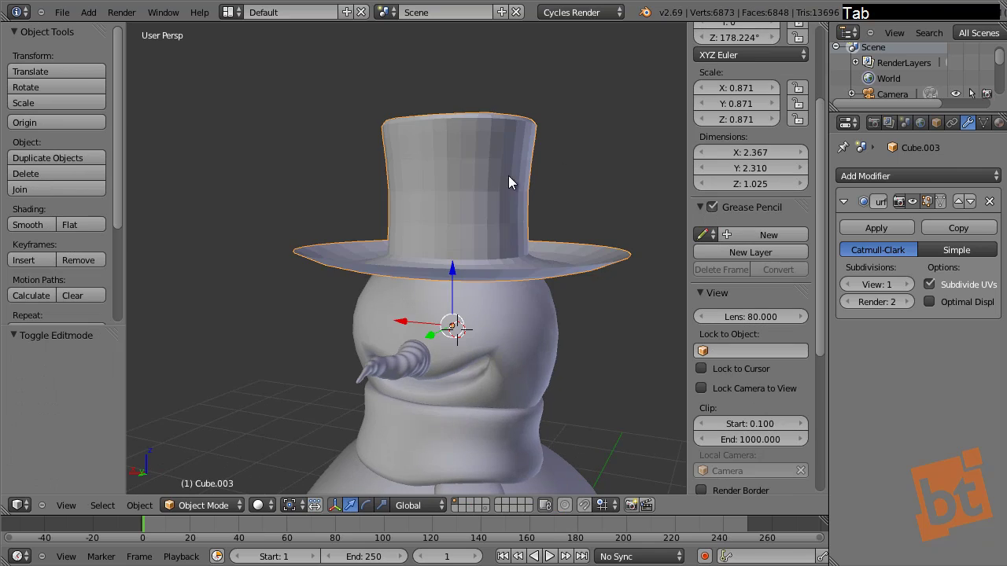
mouse_move(512, 184)
middle_down()
mouse_move(499, 218)
mouse_move(512, 193)
middle_up()
click(918, 177)
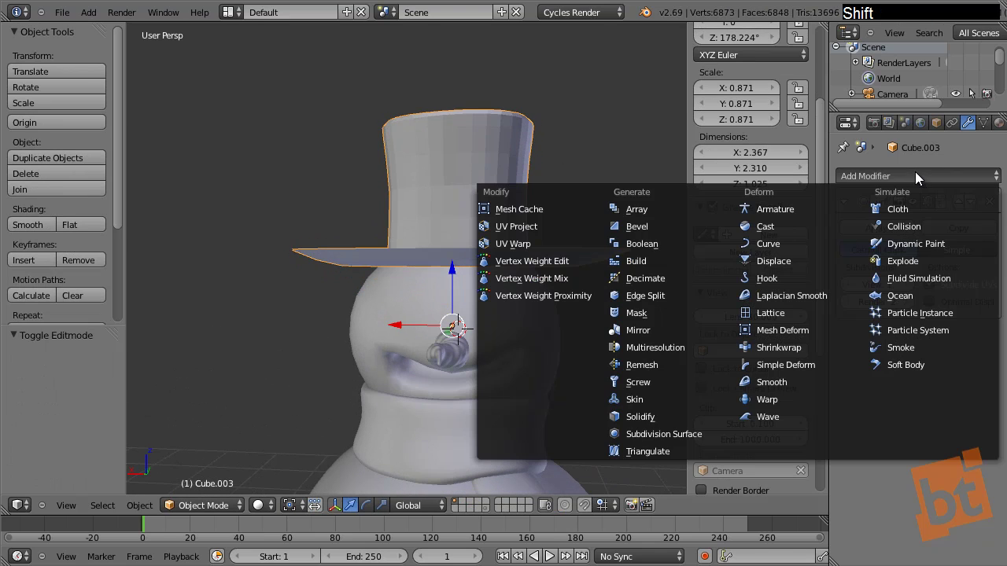
click(646, 418)
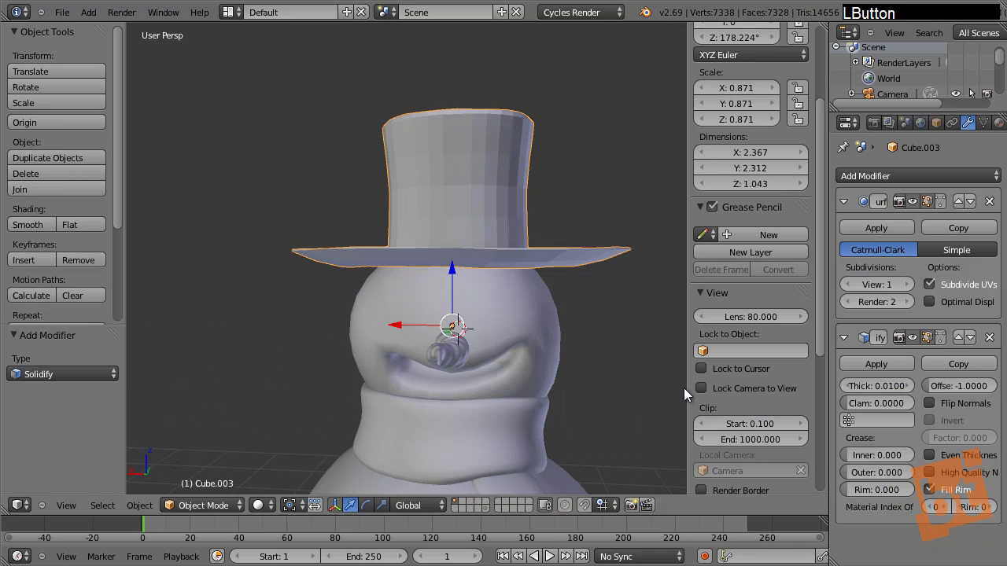
click(960, 336)
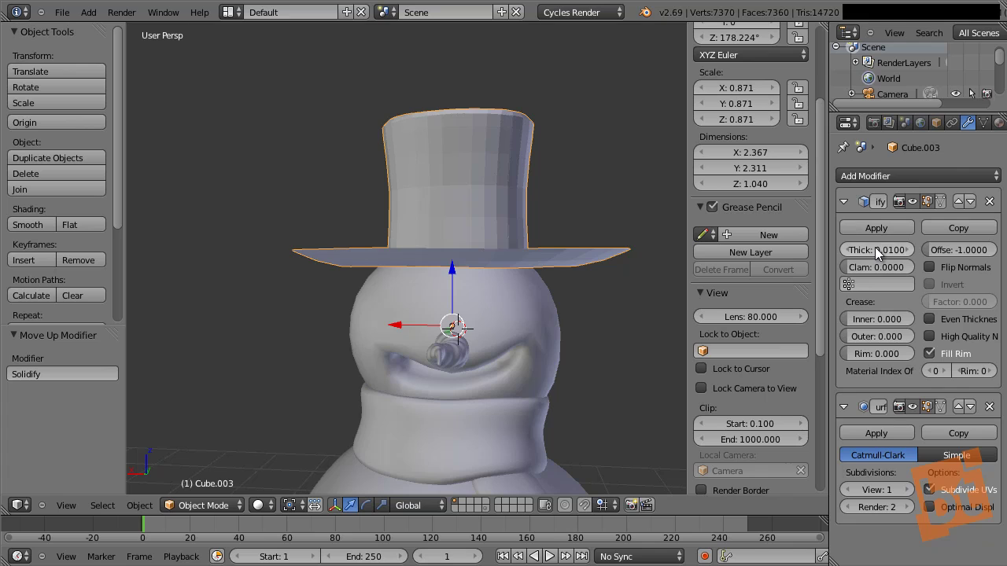
drag(878, 248, 938, 256)
Step: Select the entire hat mesh and recalculate its normals to be consistent
key(Tab)
key(a)
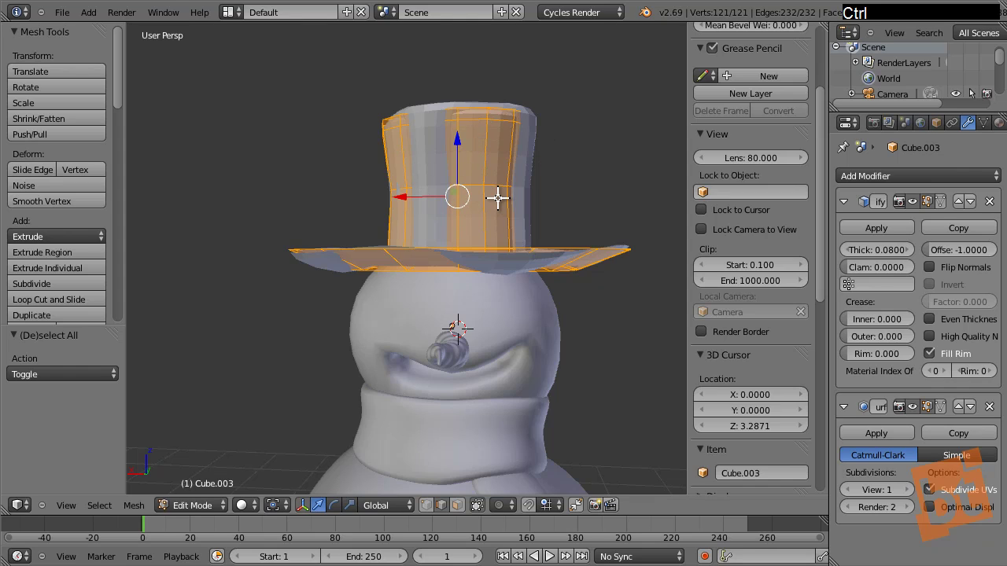
key(ctrl+n)
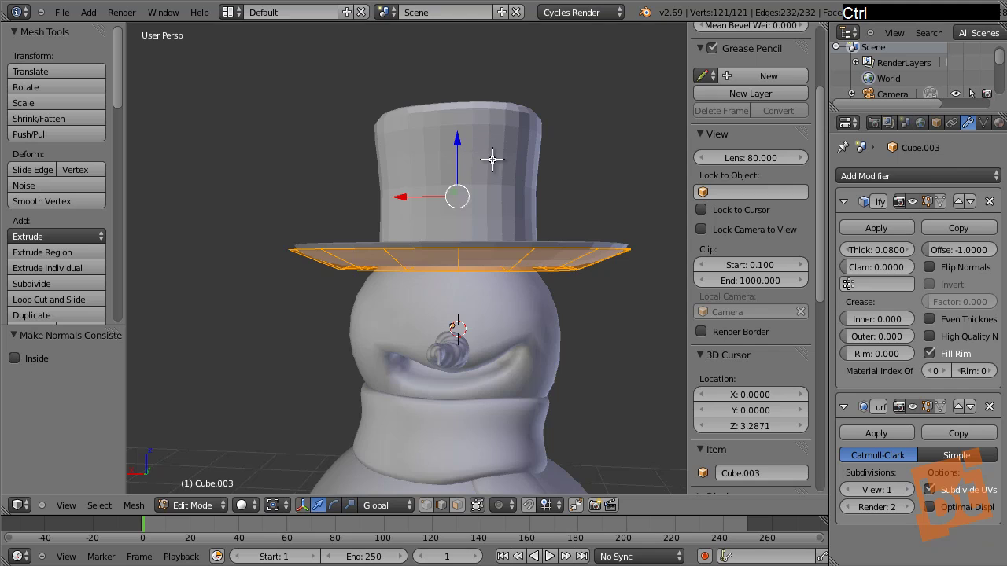
Step: Set the Solidify offset to 0 and the Subdivision Surface view level to 2
shift+middle_drag(533, 206, 562, 215)
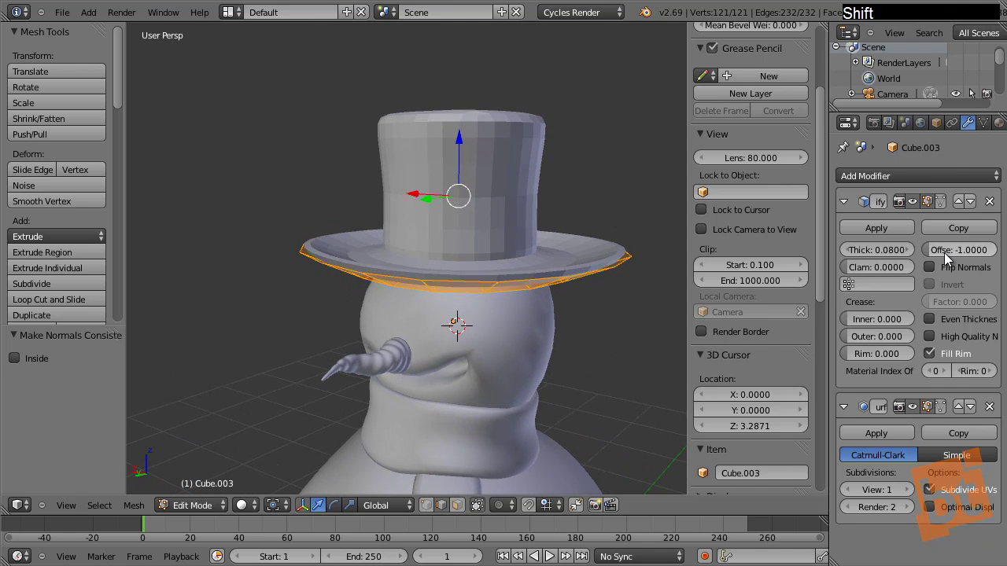
mouse_move(937, 250)
mouse_down()
mouse_move(978, 262)
mouse_move(970, 258)
mouse_up()
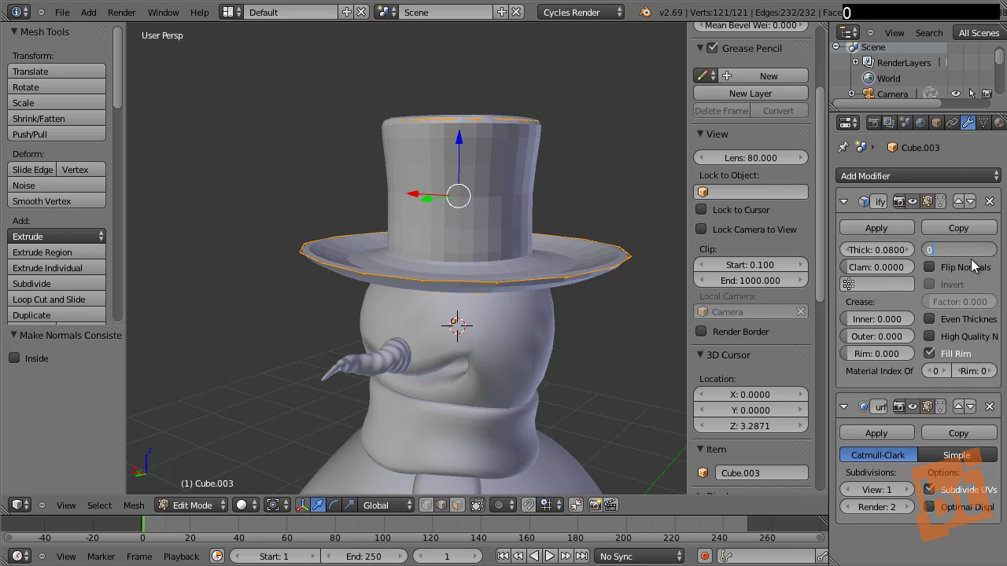
key(Return)
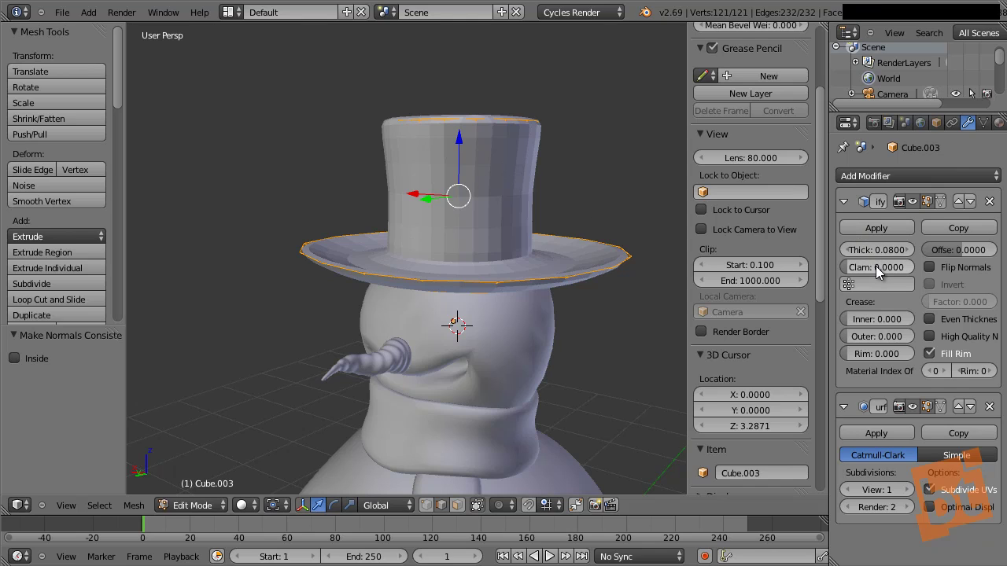
click(910, 491)
shift+middle_drag(461, 206, 479, 184)
key(Tab)
middle_drag(480, 253, 320, 254)
Step: Display the subdivided cage while editing the hat, and switch to vertex selection with proportional editing enabled
key(Tab)
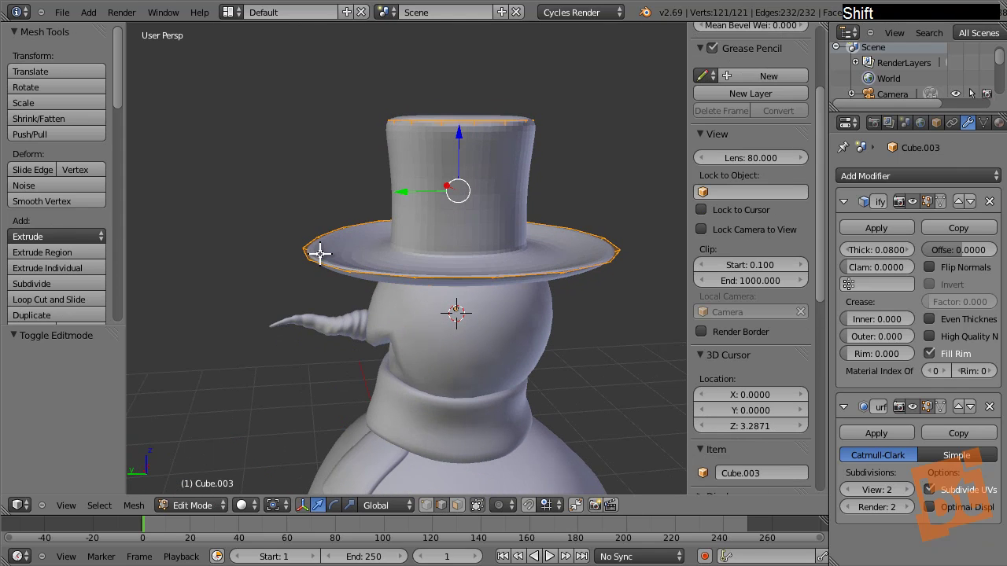
right_click(304, 245)
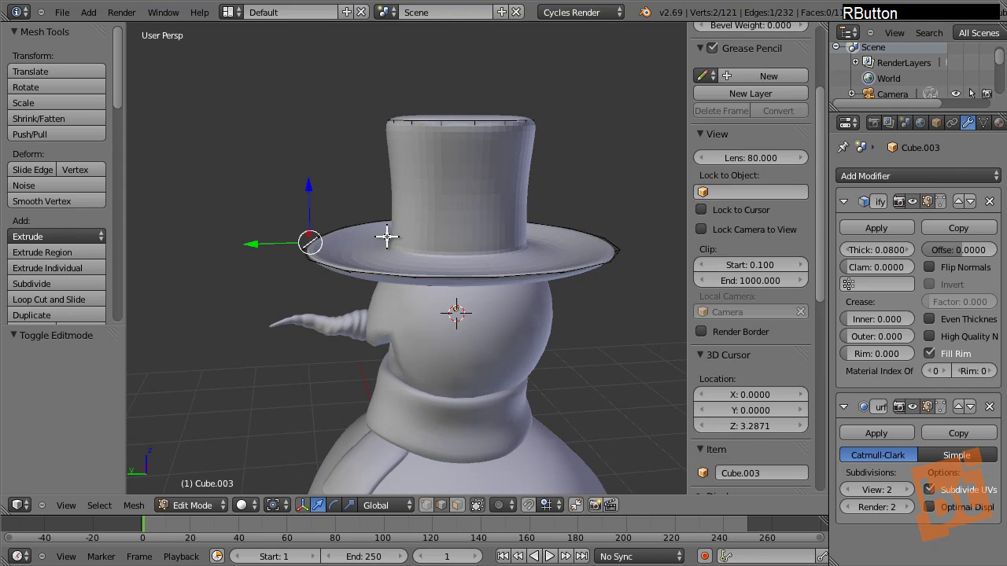
click(941, 406)
key(ctrl+Tab)
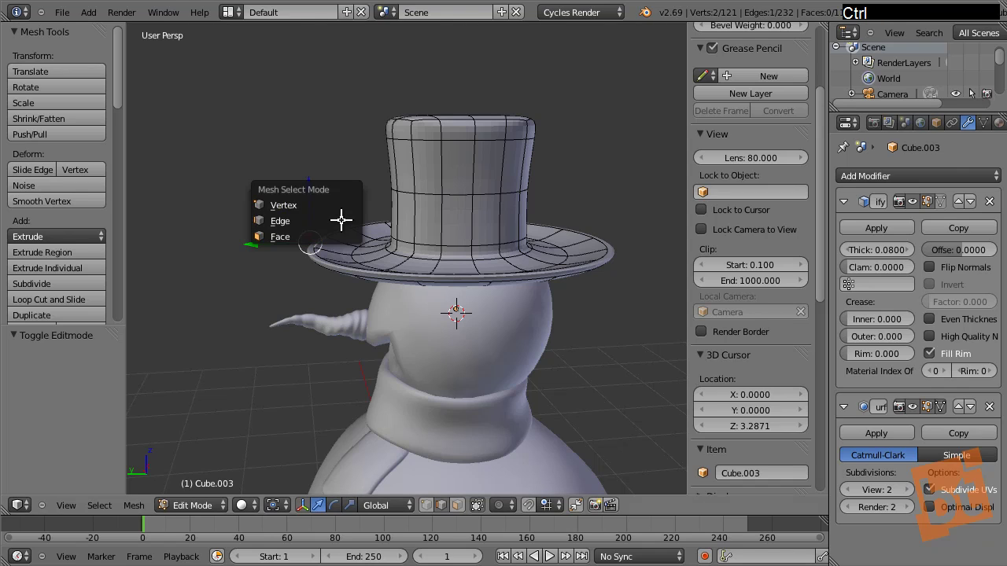
click(339, 206)
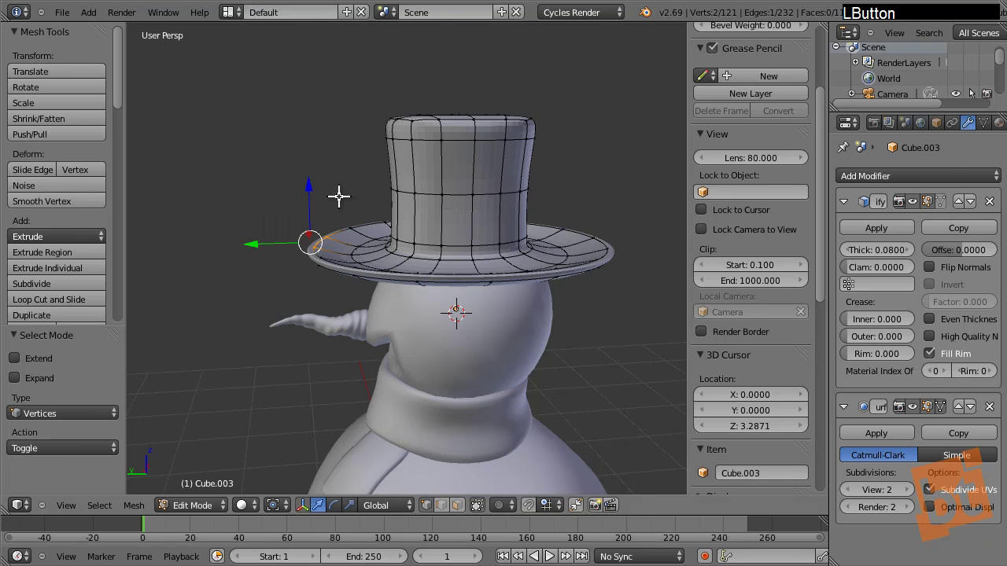
key(o)
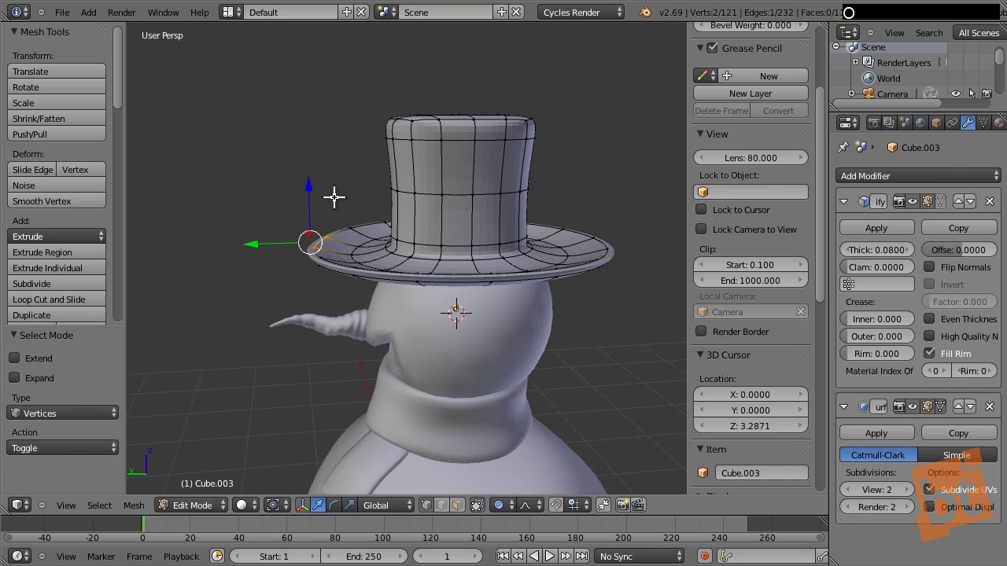
Step: With smooth proportional falloff, raise the brim's front edge about 0.169 along Z and lower its back edge about 0.133
key(g)
scroll(350, 249, down, 12)
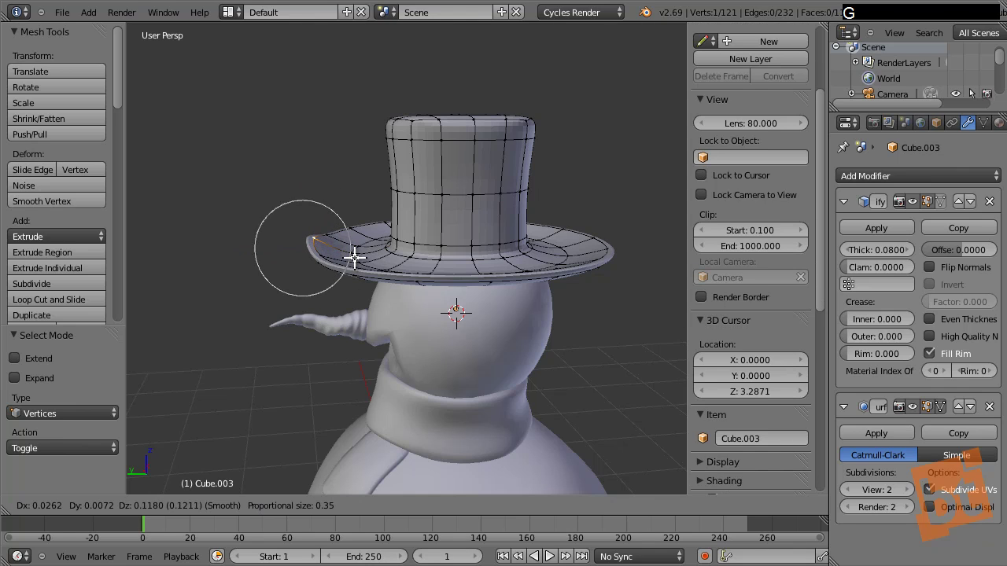
click(354, 250)
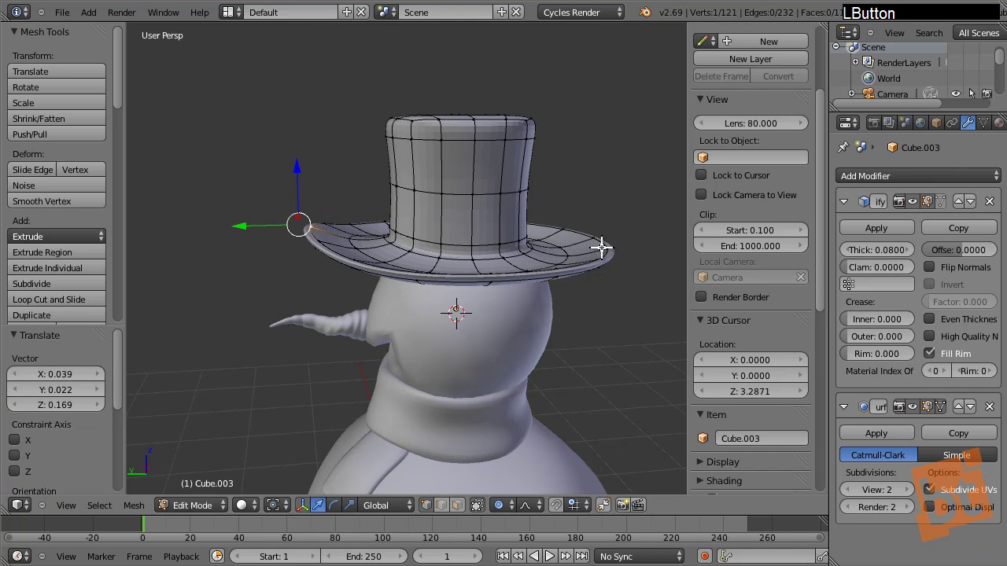
right_drag(622, 252, 622, 279)
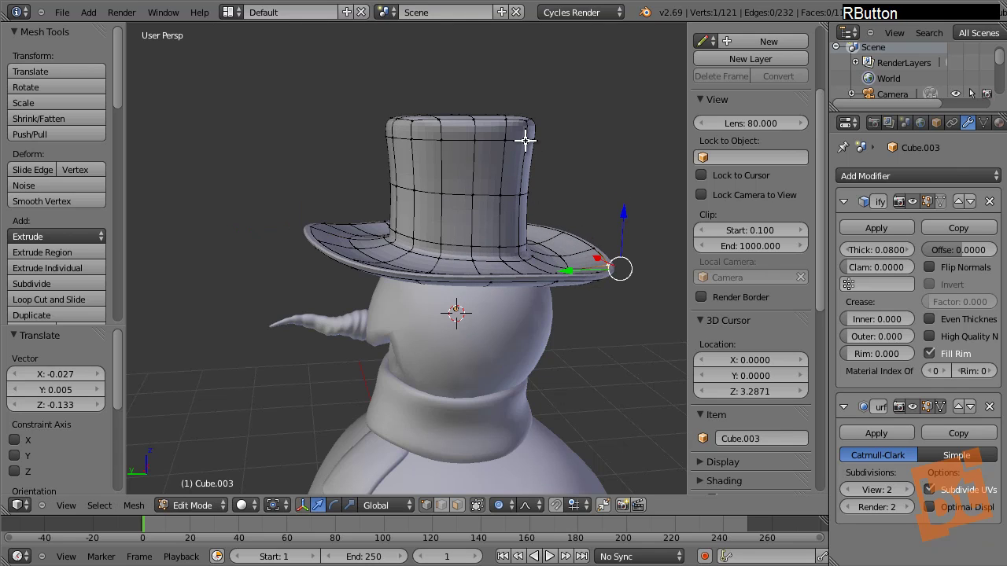
Step: Slant the hat's crown with proportional moves, pulling its front top edge up and pushing its back top edge down
right_drag(535, 147, 544, 153)
right_click(409, 117)
right_drag(409, 117, 406, 106)
middle_drag(487, 126, 479, 95)
right_drag(479, 94, 520, 122)
right_drag(447, 164, 439, 175)
Step: Reshape the brim's sides with proportional vertex moves, raising the middle of the side edge about 0.087 along Z
middle_drag(419, 242, 626, 189)
shift+middle_drag(625, 189, 545, 212)
right_drag(427, 227, 425, 240)
right_drag(510, 264, 512, 238)
shift+middle_drag(542, 222, 226, 214)
right_drag(479, 245, 482, 240)
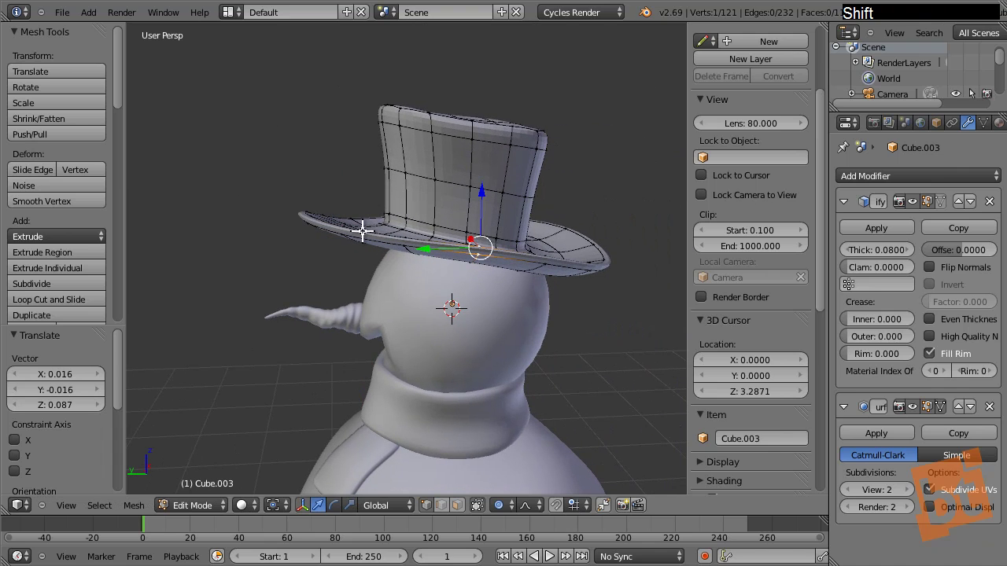
Step: Nudge more vertices around the brim with proportional editing to give it an uneven, wavy edge
shift+middle_drag(363, 230, 542, 254)
mouse_move(542, 254)
right_down()
mouse_move(546, 238)
mouse_move(545, 266)
mouse_move(543, 246)
right_up()
mouse_move(354, 247)
shift+middle_down()
mouse_move(521, 243)
mouse_move(435, 259)
mouse_move(353, 254)
shift+middle_up()
right_drag(353, 254, 336, 263)
right_drag(482, 249, 429, 266)
middle_drag(429, 266, 315, 278)
right_click(329, 272)
right_drag(329, 273, 328, 292)
Step: Return the hat to Object Mode and apply smooth shading to it
middle_drag(530, 257, 463, 237)
scroll(258, 272, down, 4)
key(Tab)
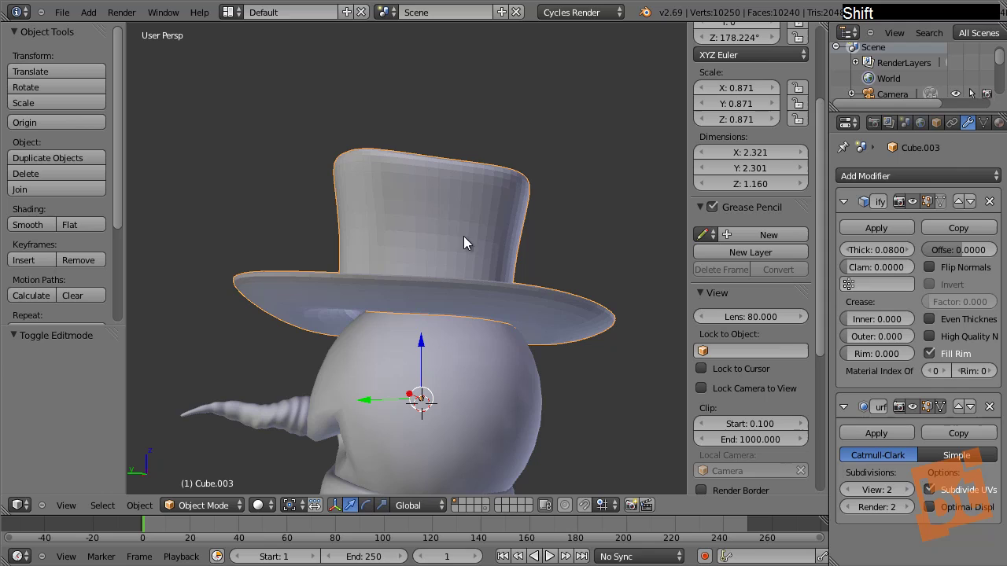
click(31, 225)
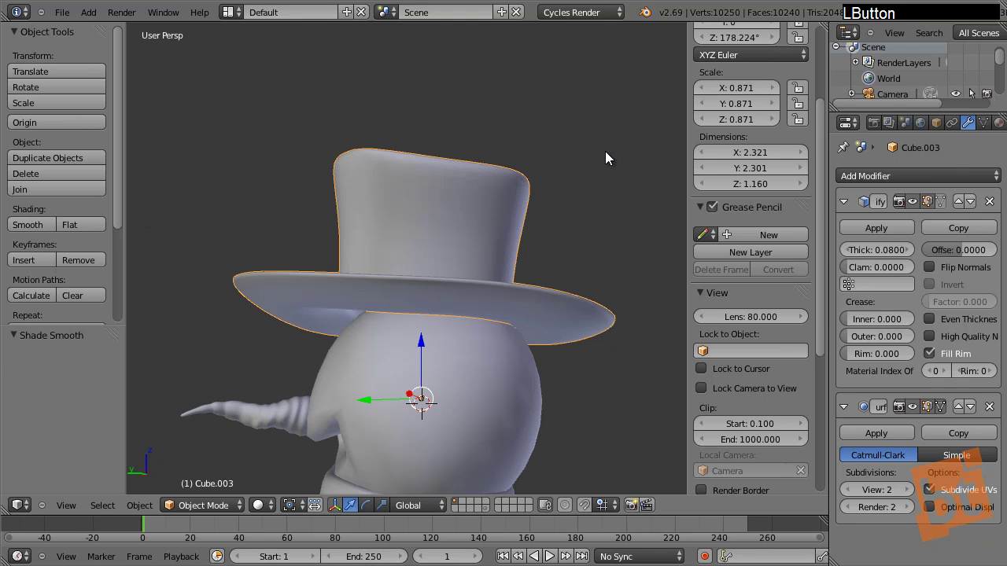
Step: Reposition the hat on the snowman's head, adjusting its placement from two viewing angles
key(g)
click(528, 220)
middle_drag(468, 266, 643, 255)
key(g)
click(587, 250)
middle_drag(645, 354, 412, 258)
Step: Tilt the hat backward on the head by rotating it about 6.8° in the side view
key(a)
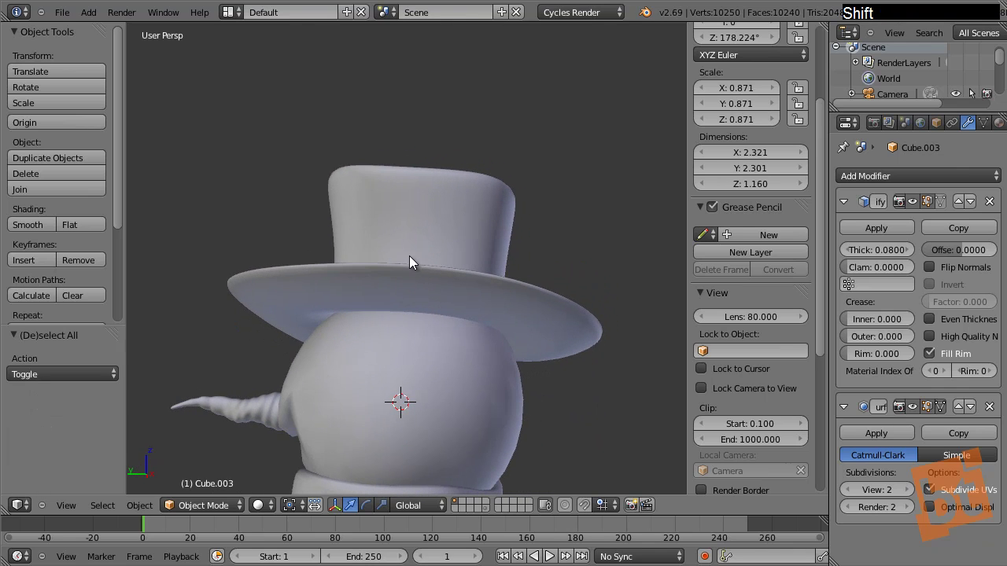
right_click(412, 259)
key(r)
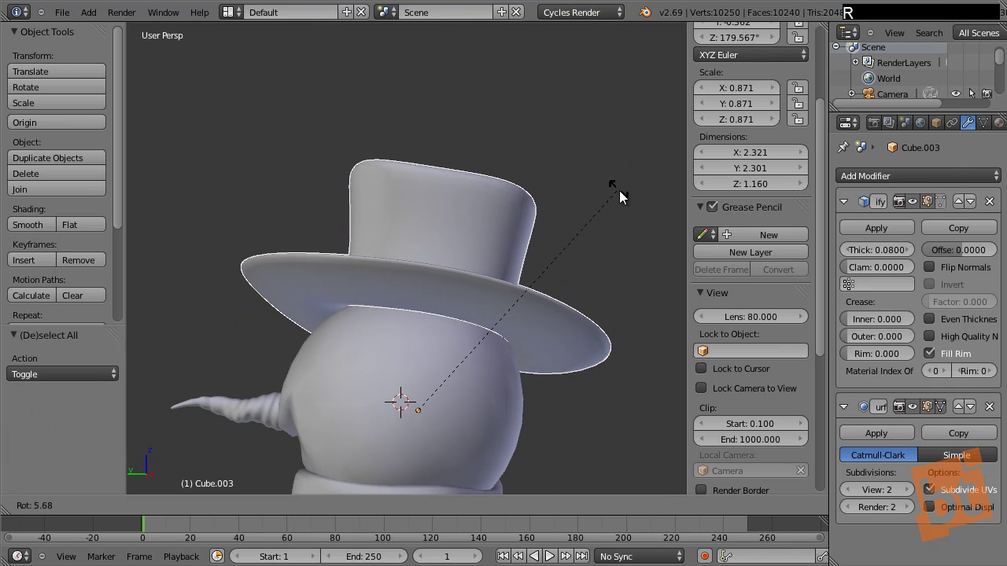
click(619, 197)
middle_drag(522, 247, 587, 262)
scroll(587, 261, down, 6)
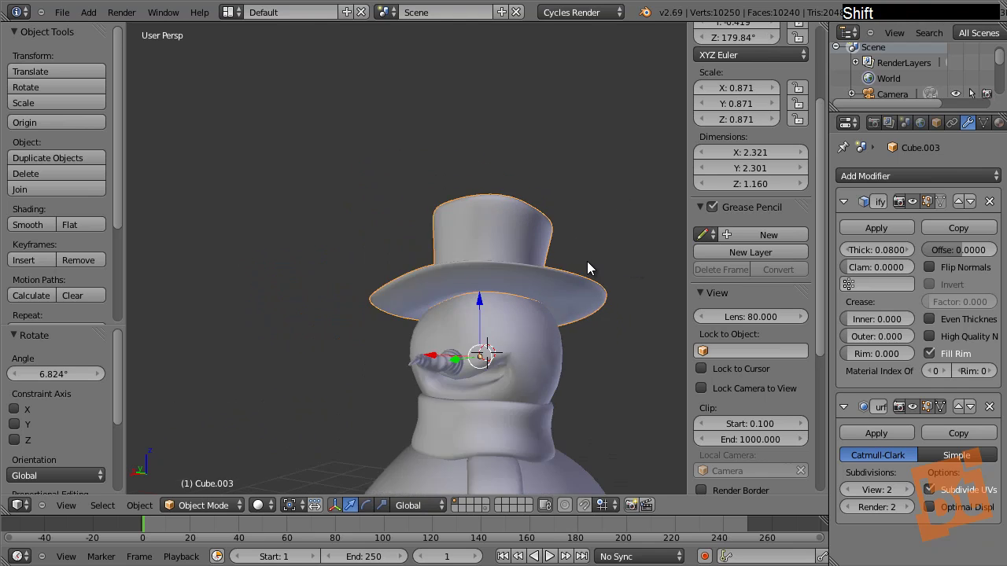
Step: Tilt the hat forward over the face by rotating it about -19.9° in the side view
key(a)
middle_drag(572, 310, 460, 314)
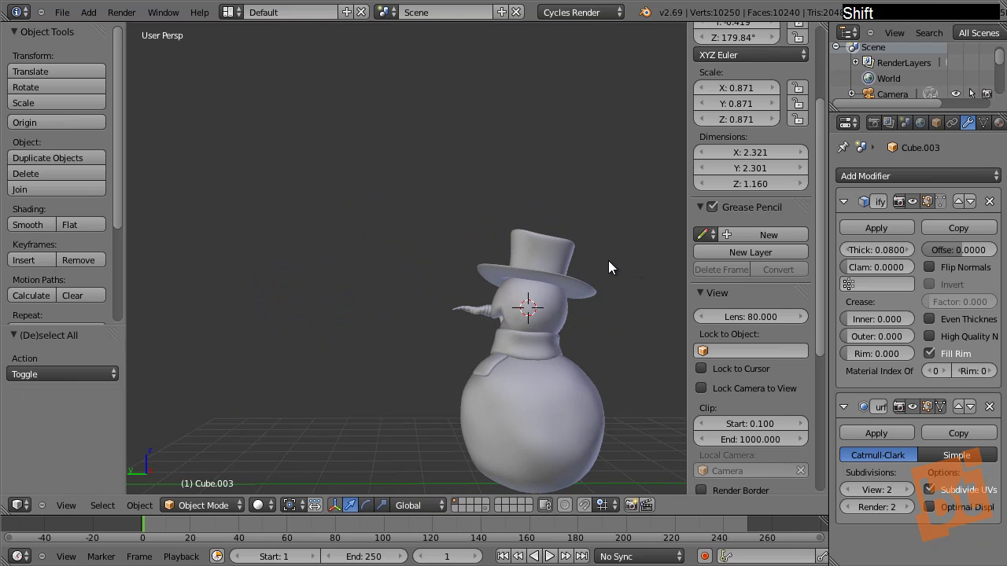
scroll(582, 262, up, 6)
right_click(554, 292)
middle_drag(554, 292, 591, 261)
shift+middle_drag(568, 358, 596, 295)
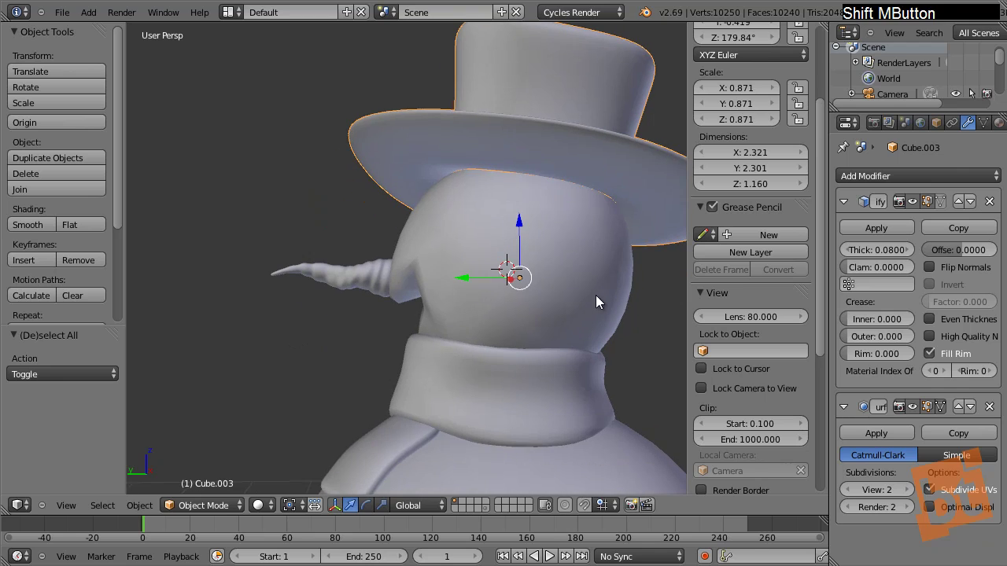
key(r)
click(625, 273)
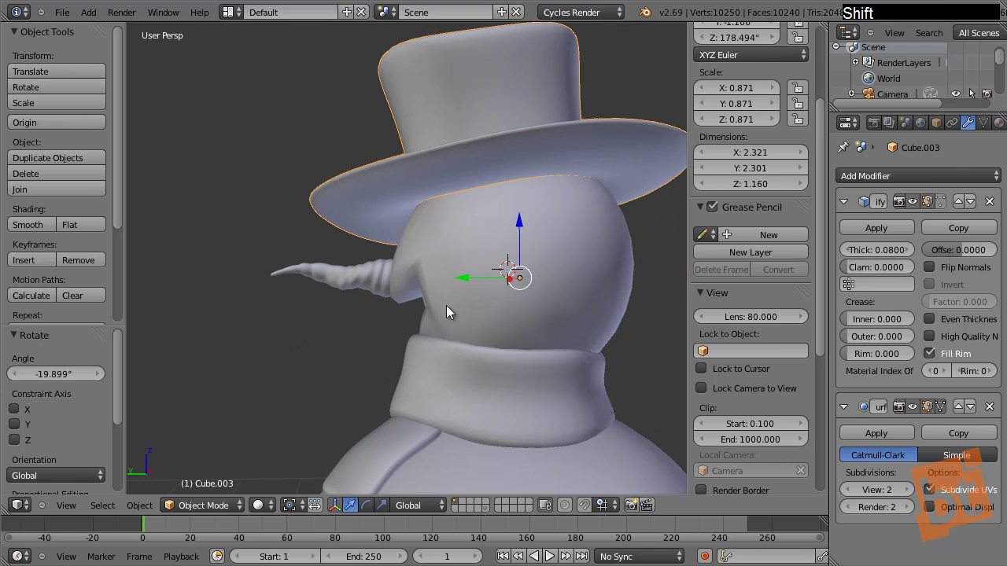
Step: Fine-tune the hat's tilt by rotating it about -3.44° around the global X axis
middle_drag(446, 312, 582, 315)
scroll(515, 317, down, 5)
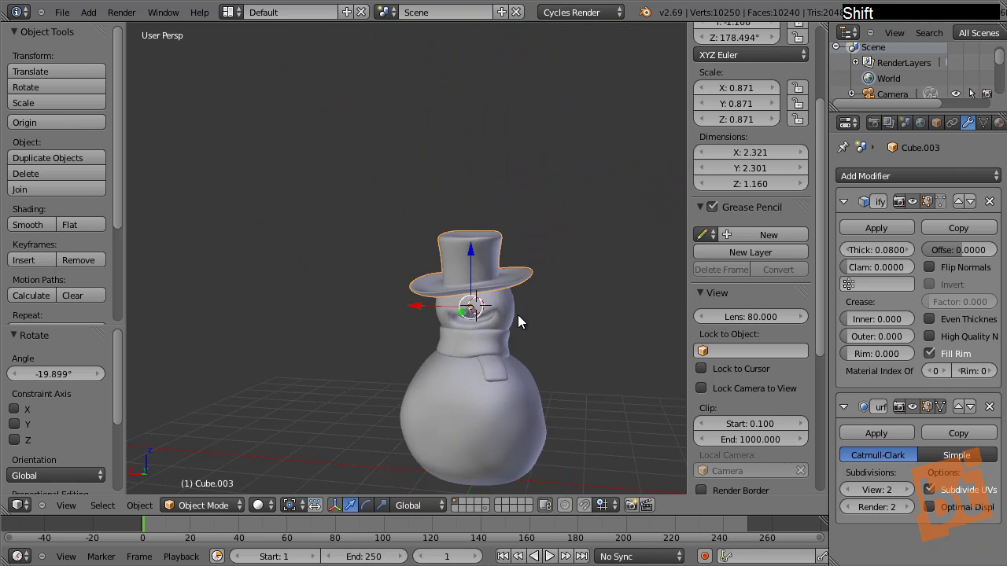
middle_drag(517, 315, 490, 318)
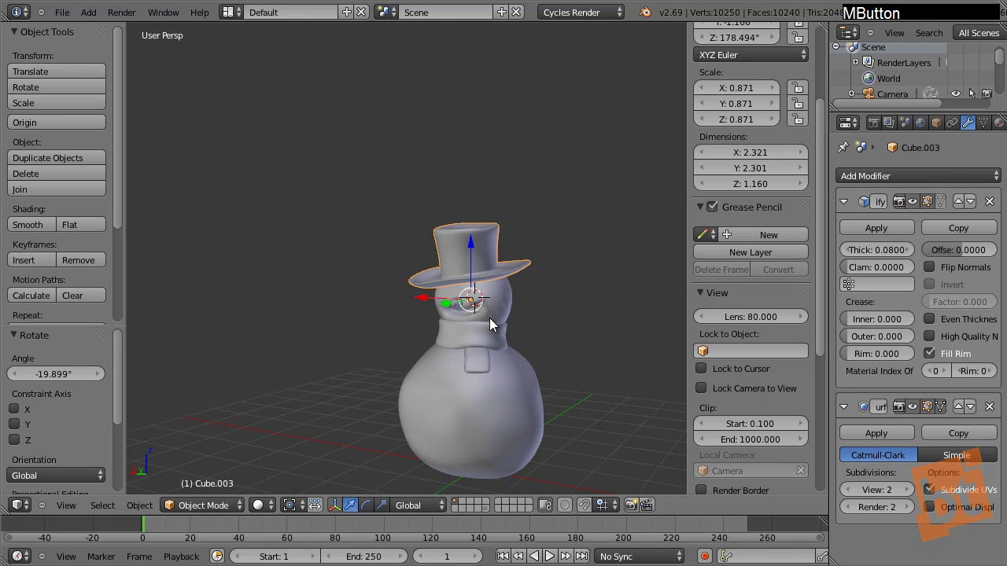
key(a)
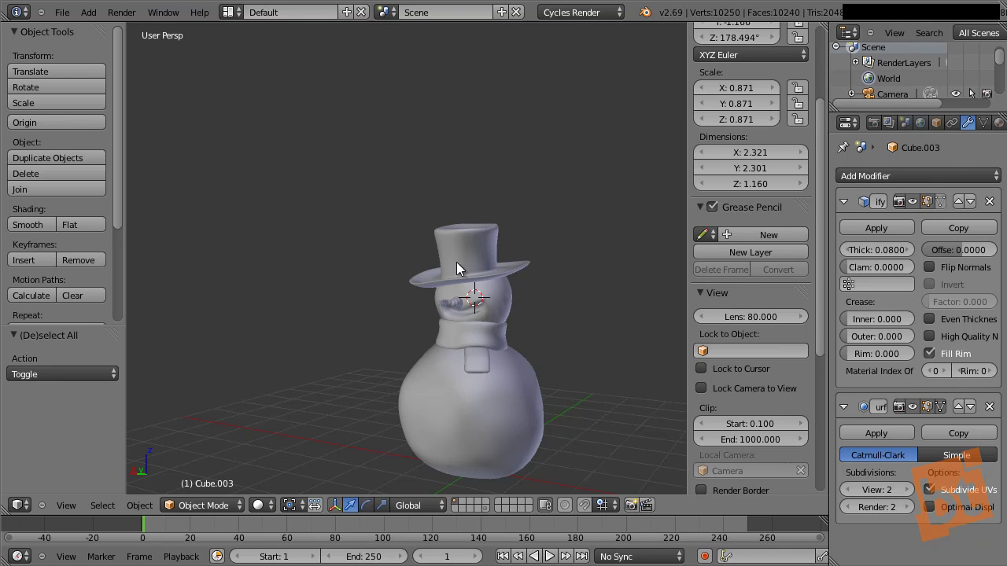
right_click(483, 245)
key(r)
key(x)
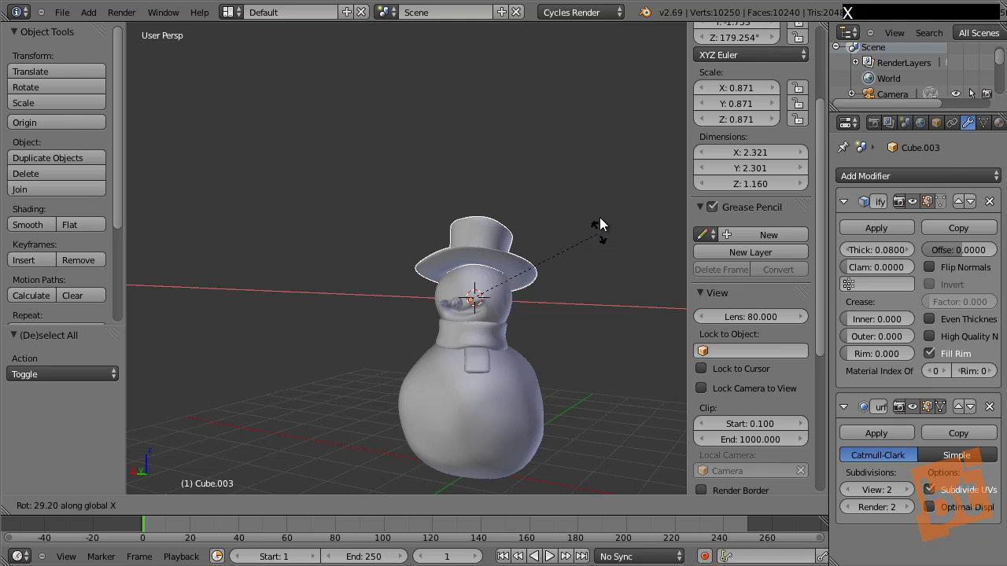
click(548, 165)
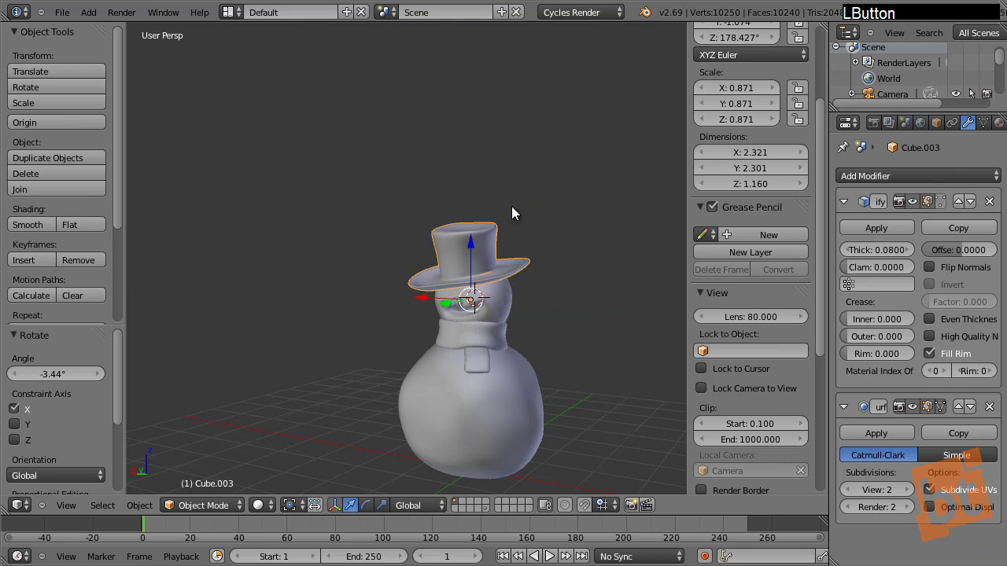
Step: Raise the hat by about 0.022 along the global Z axis so it sits higher on the snowman's head
scroll(484, 283, up, 9)
middle_drag(648, 268, 535, 325)
key(g)
key(z)
click(530, 289)
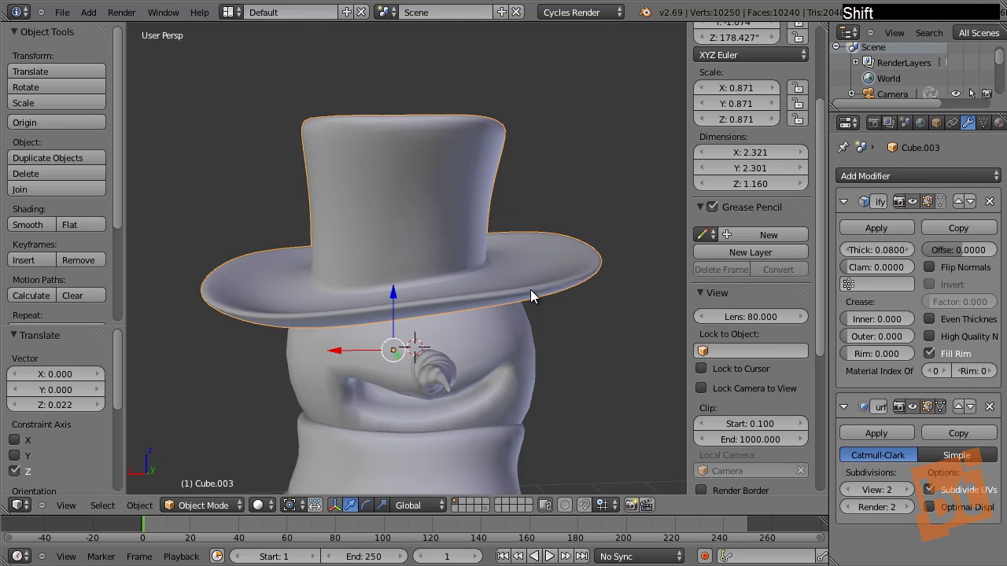
Step: Fine-tune the hat's tilt with a slight rotation in the perspective view, and deselect it
key(r)
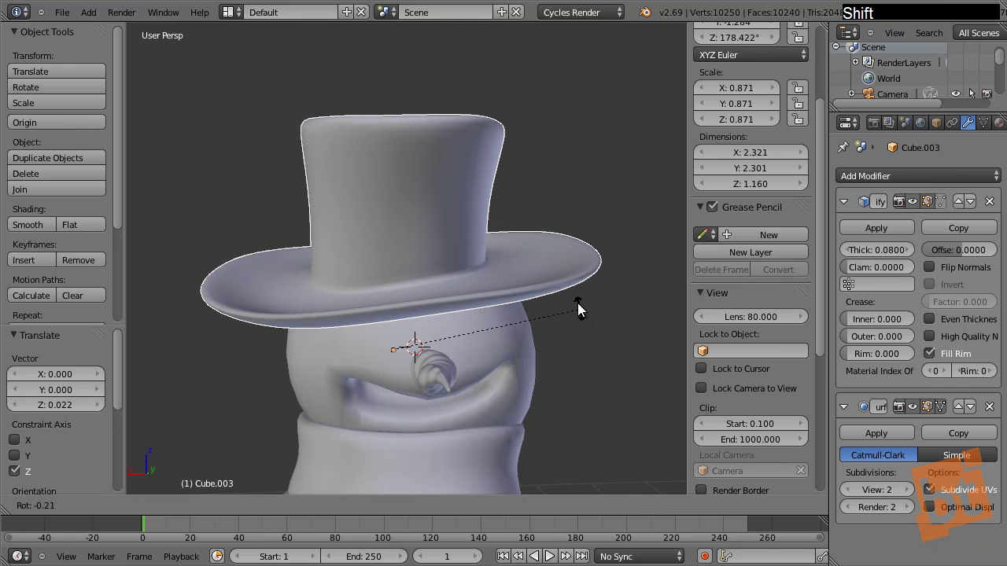
click(574, 296)
key(a)
shift+middle_drag(473, 320, 515, 335)
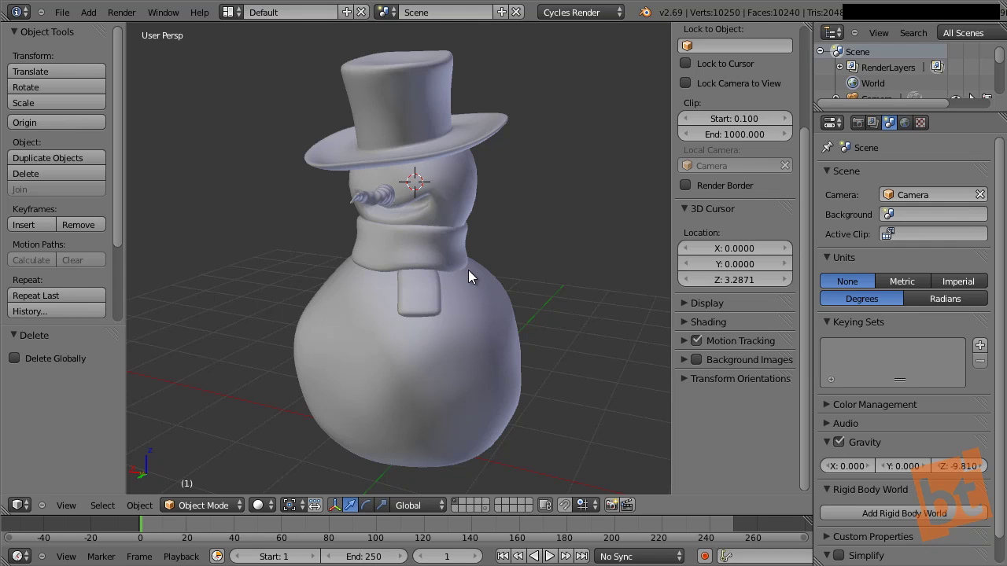
Step: In the top view, add a mesh circle with 8 vertices and Ngon fill, and open it for mesh editing in local view
key(KP_7)
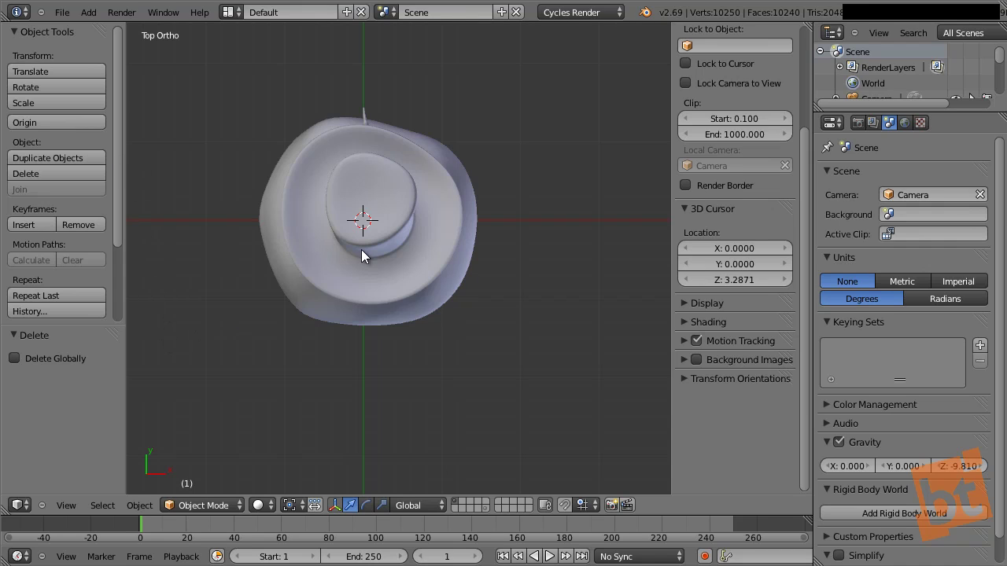
key(shift+a)
mouse_move(416, 219)
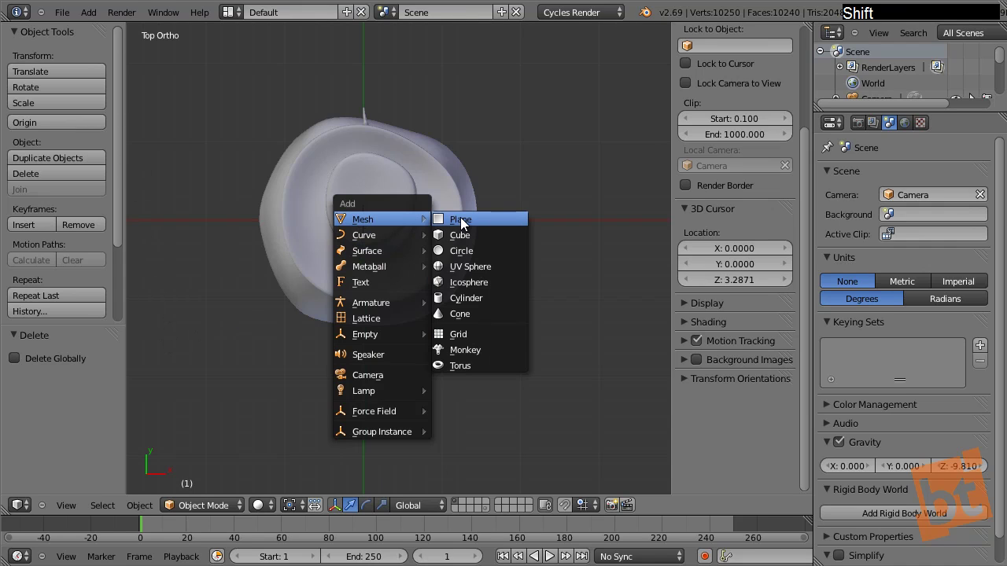
click(487, 249)
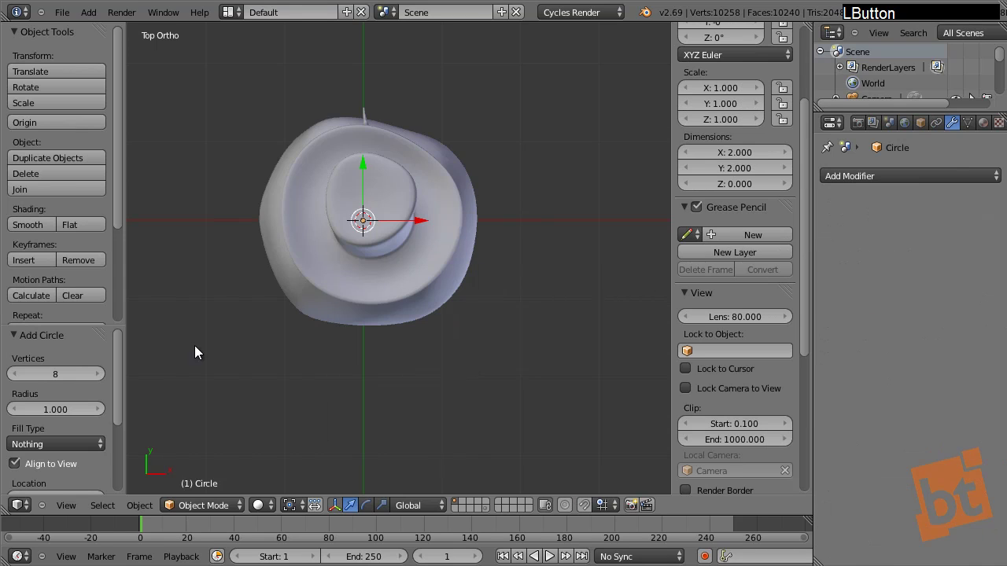
click(48, 375)
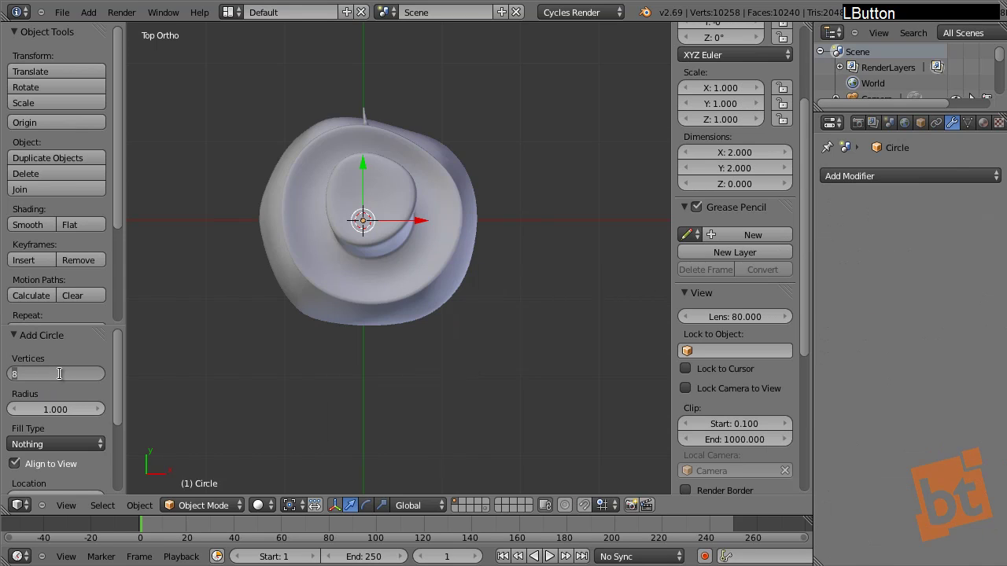
key(Return)
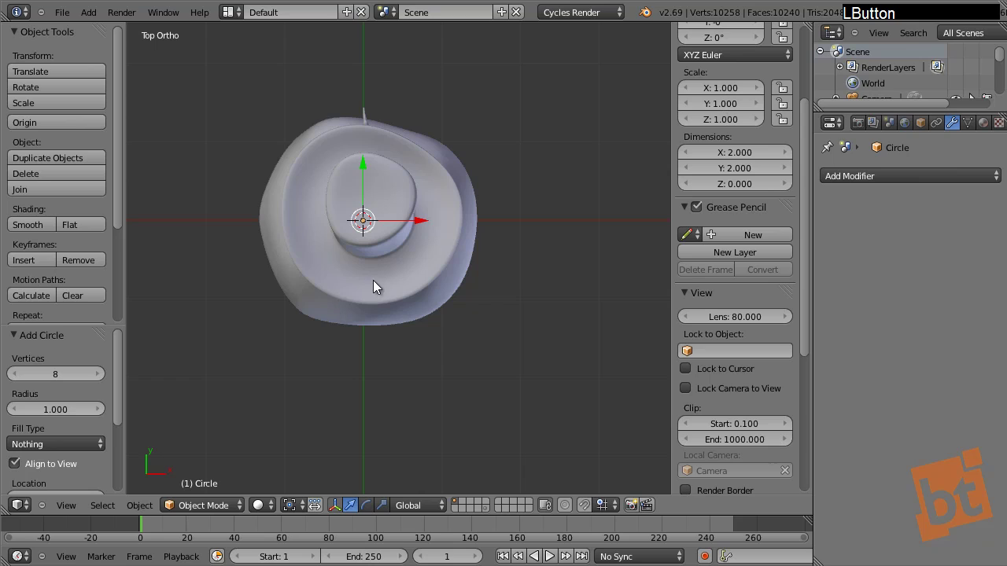
click(88, 444)
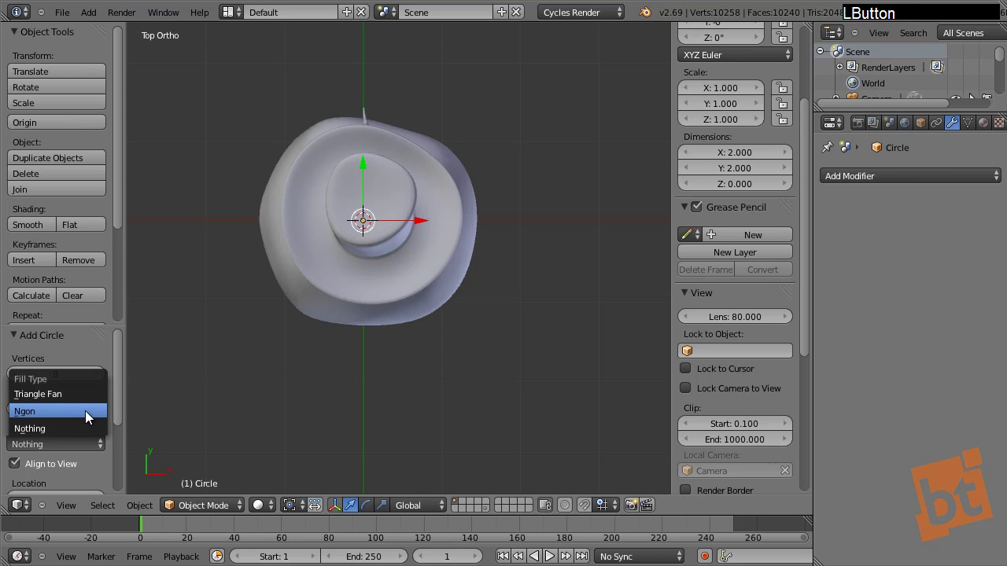
click(61, 411)
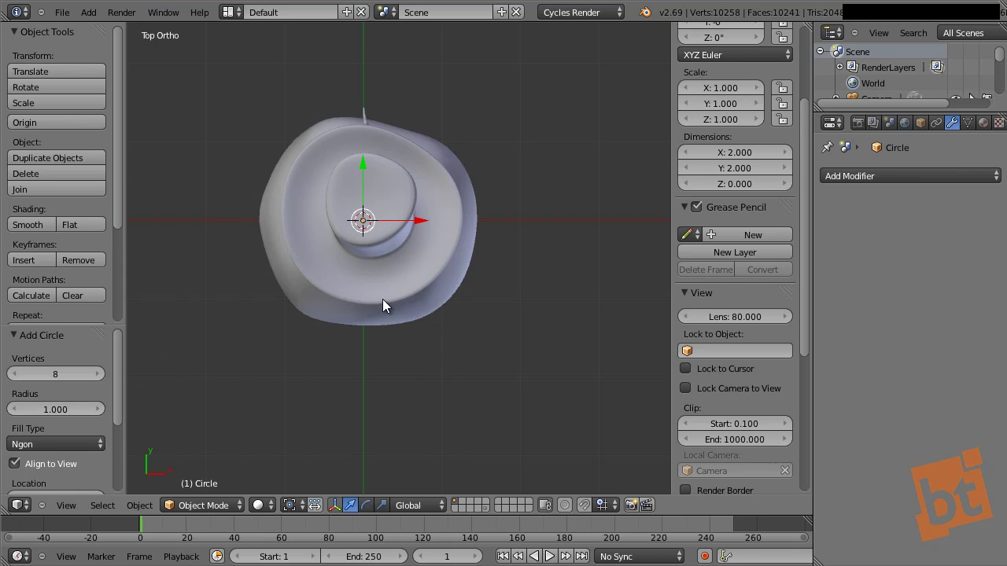
key(KP_Divide)
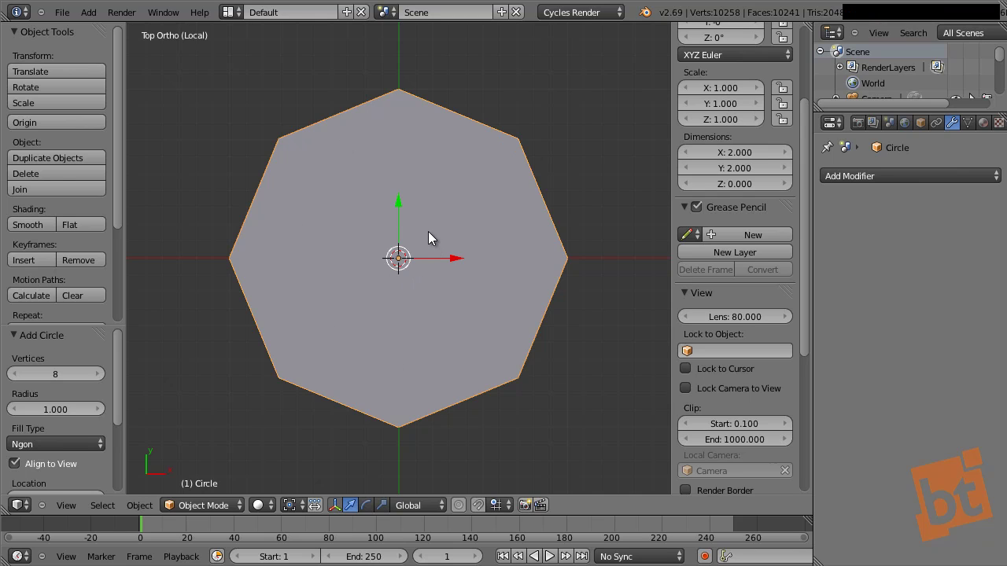
key(Tab)
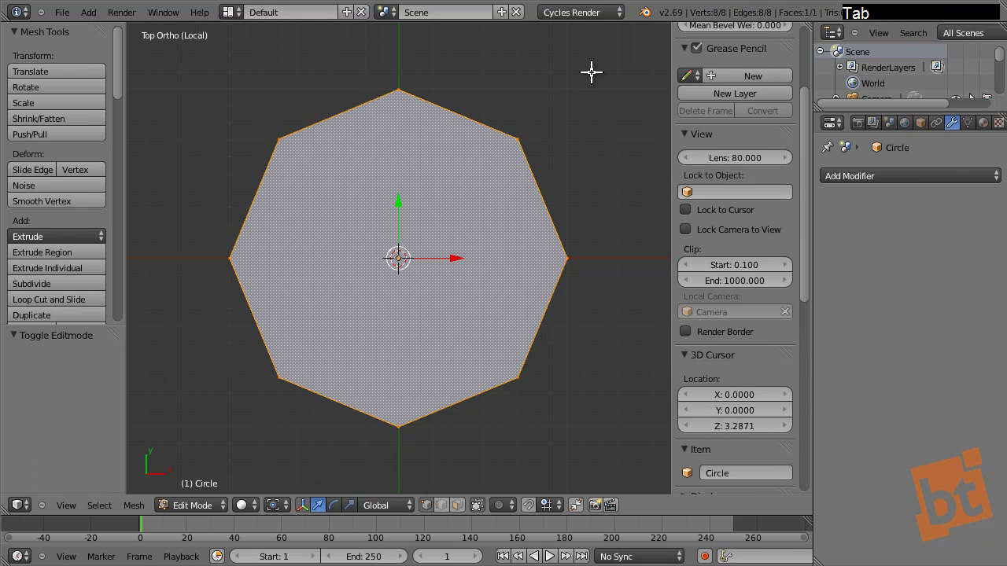
key(e)
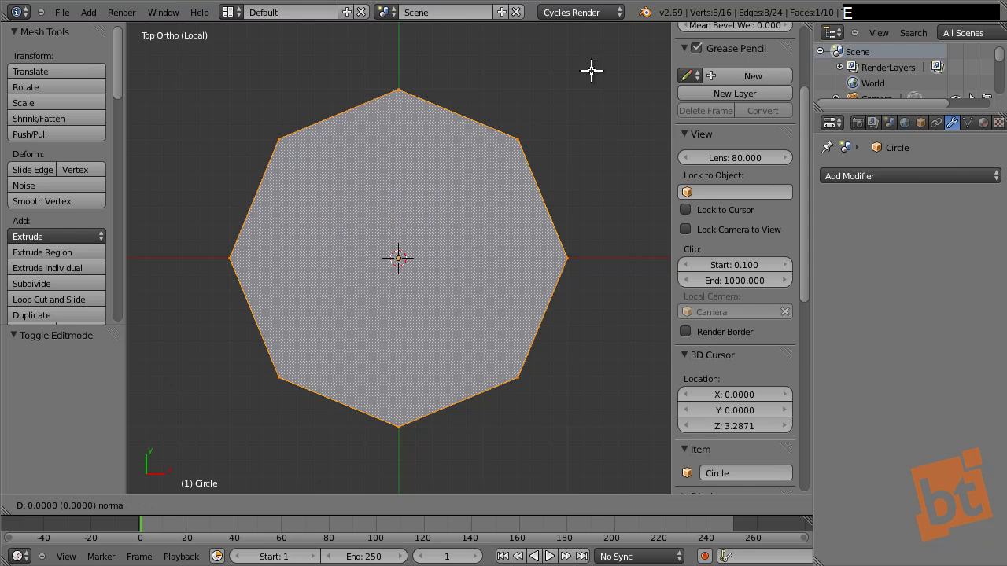
right_click(563, 102)
key(s)
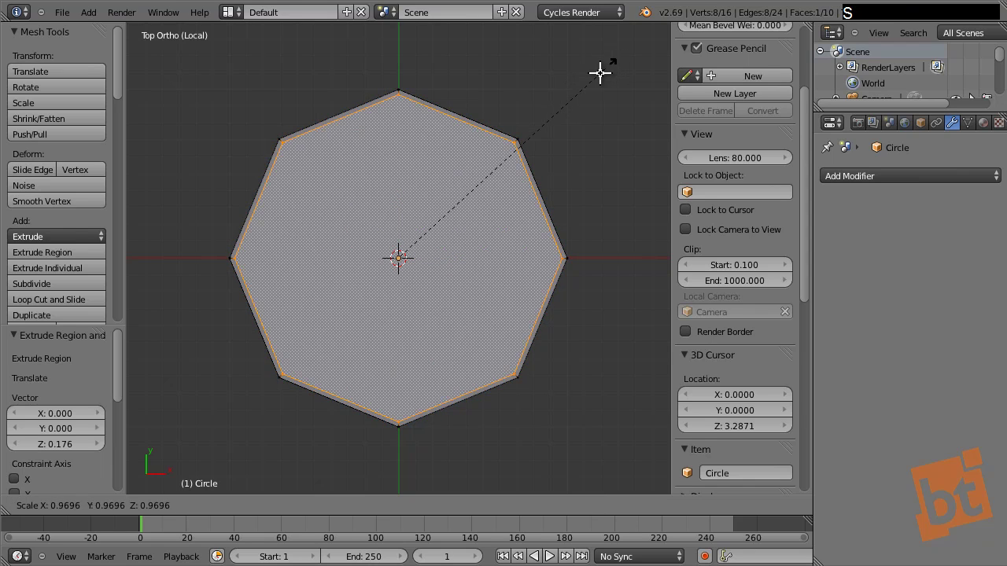
right_click(560, 105)
key(ctrl+z)
Step: Select the whole octagonal face and inset it by about 0.2327
key(a)
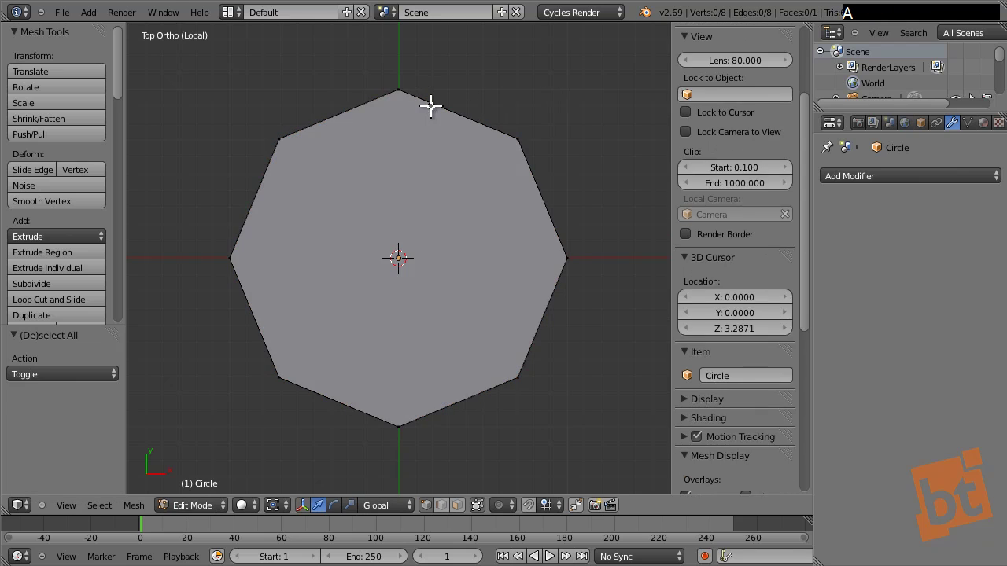
key(a)
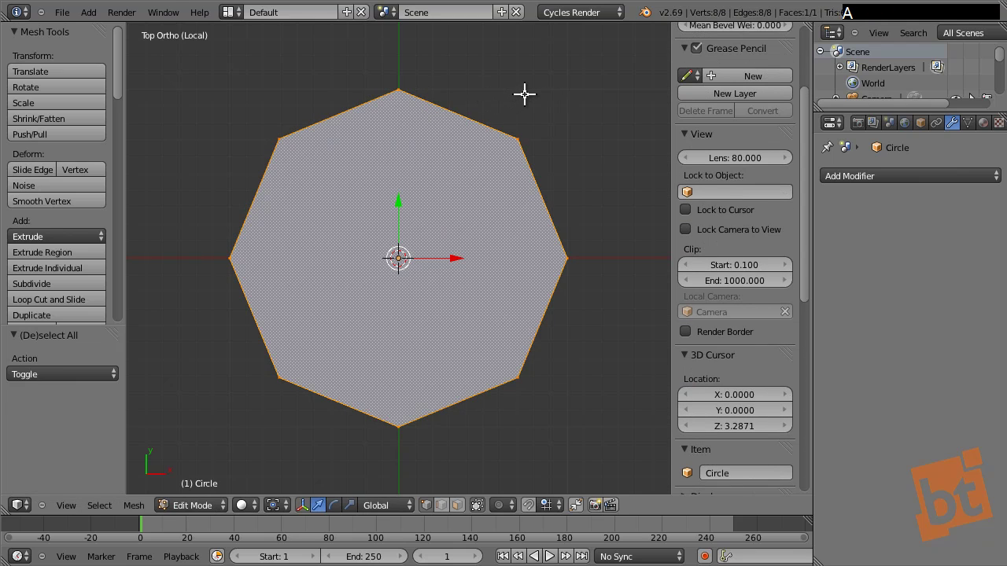
key(i)
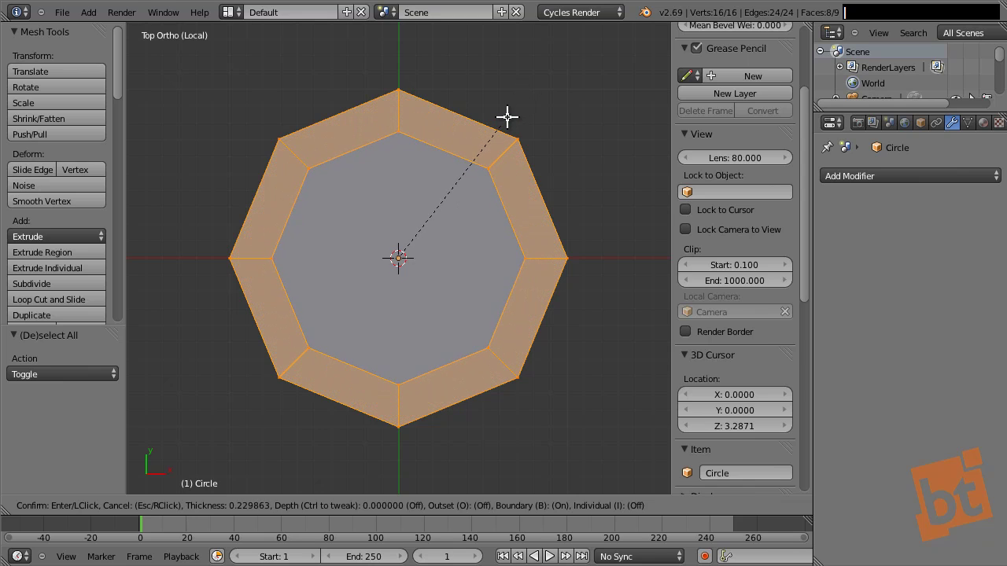
click(502, 124)
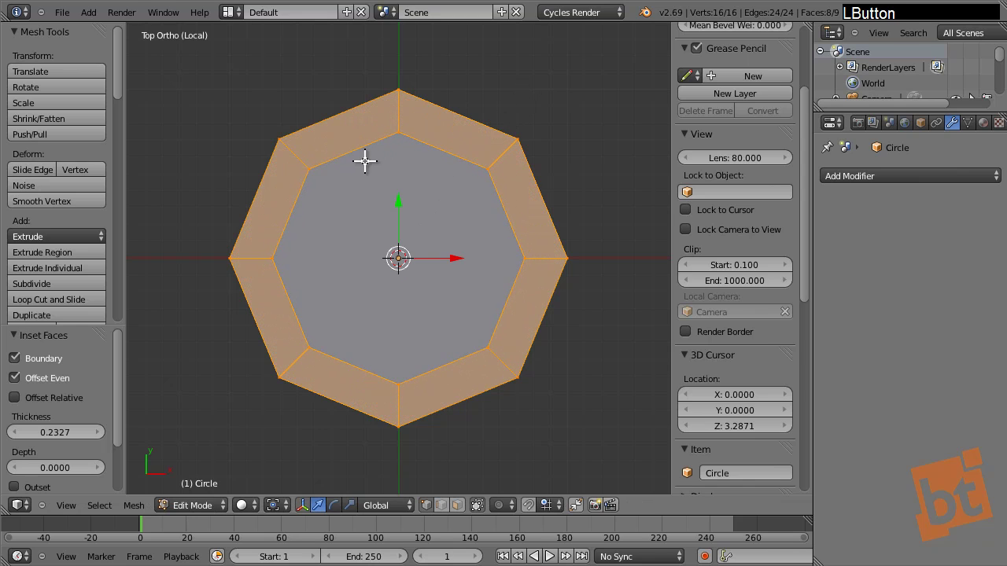
Step: Connect the opposite inner vertices along the X and Y axes to divide the inner octagon into four quarter faces
right_click(397, 131)
shift+right_click(398, 386)
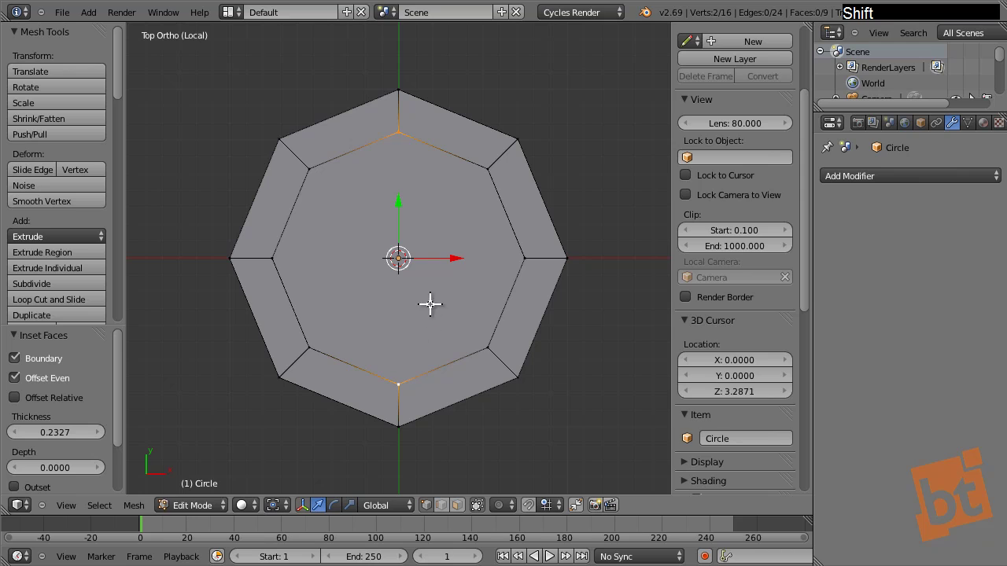
key(j)
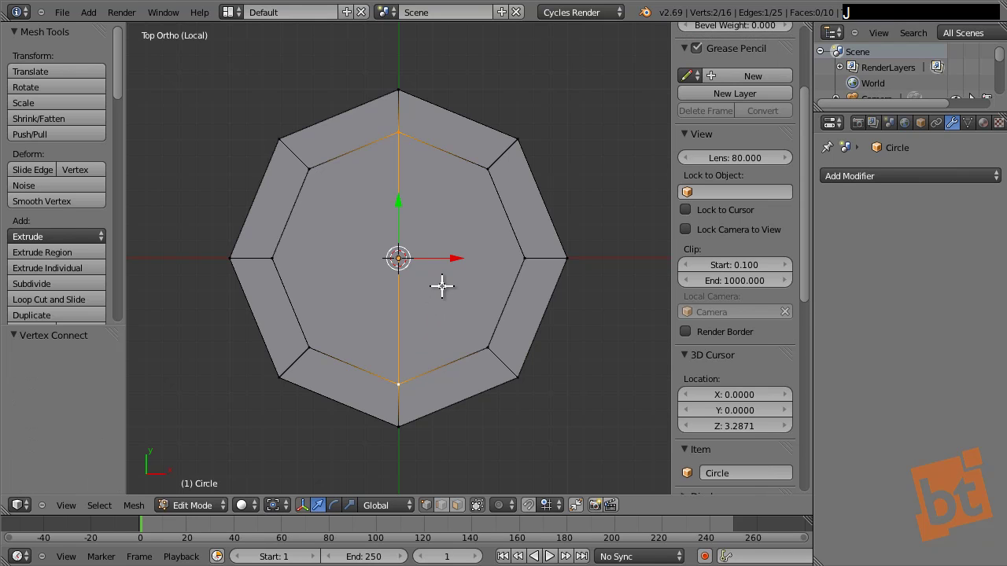
right_click(538, 258)
shift+right_click(285, 257)
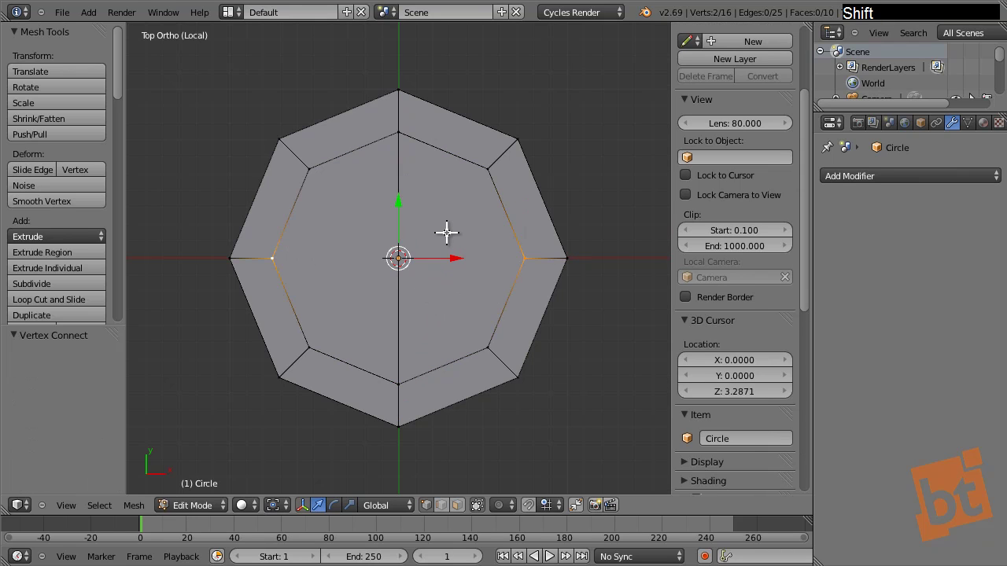
key(j)
key(a)
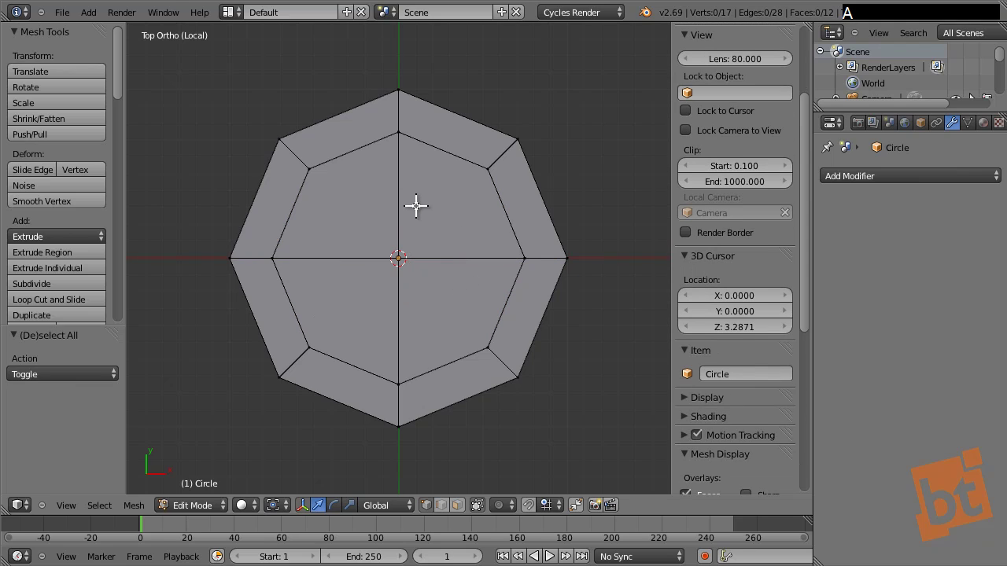
Step: Select the ring of eight outer faces and extrude it upward by about 0.049 to form a raised rim
shift+middle_drag(347, 243, 368, 232)
key(ctrl+Tab)
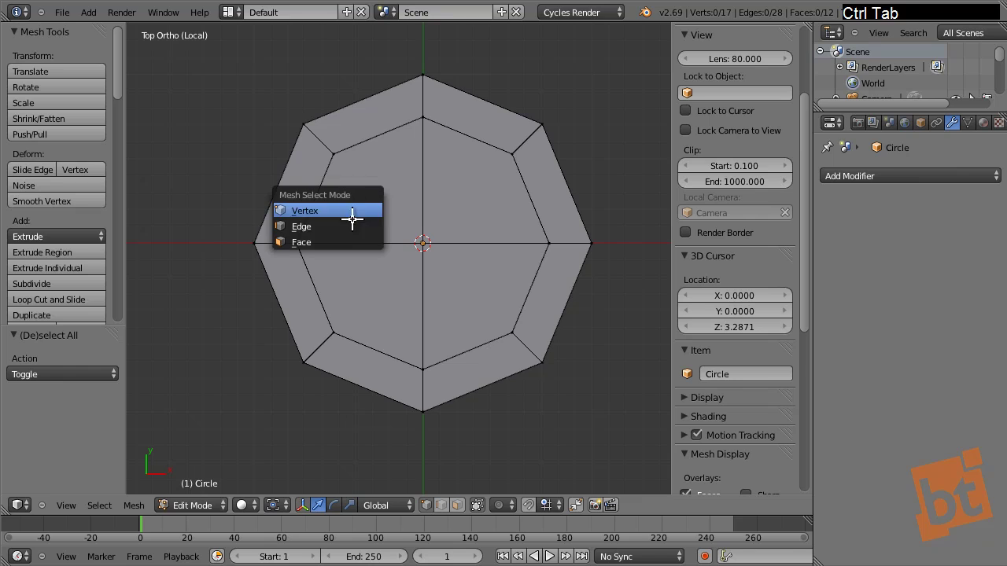
click(348, 238)
right_click(292, 189)
shift+right_click(386, 112)
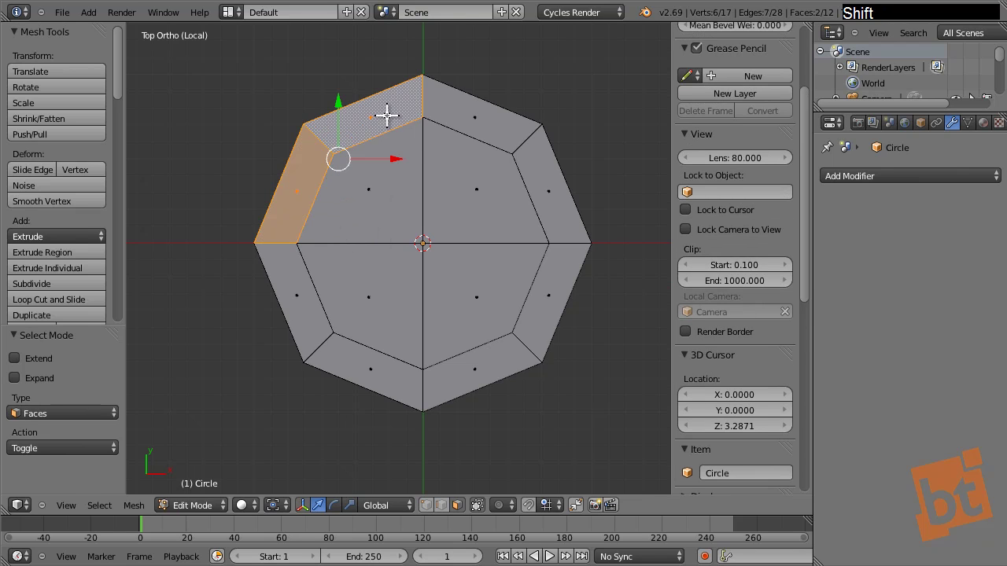
shift+right_click(490, 112)
shift+right_click(561, 197)
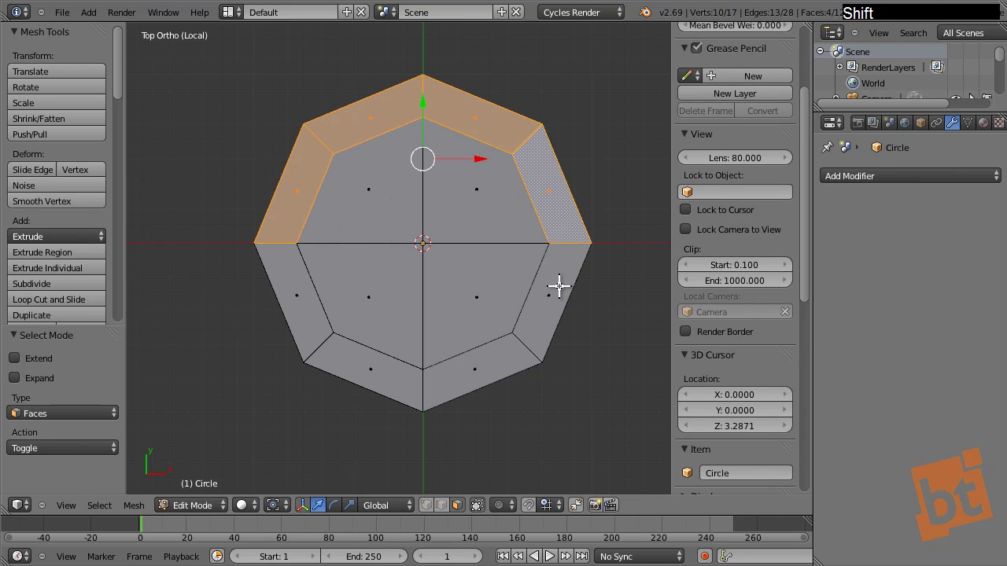
alt+shift+right_click(562, 243)
middle_drag(433, 228, 475, 159)
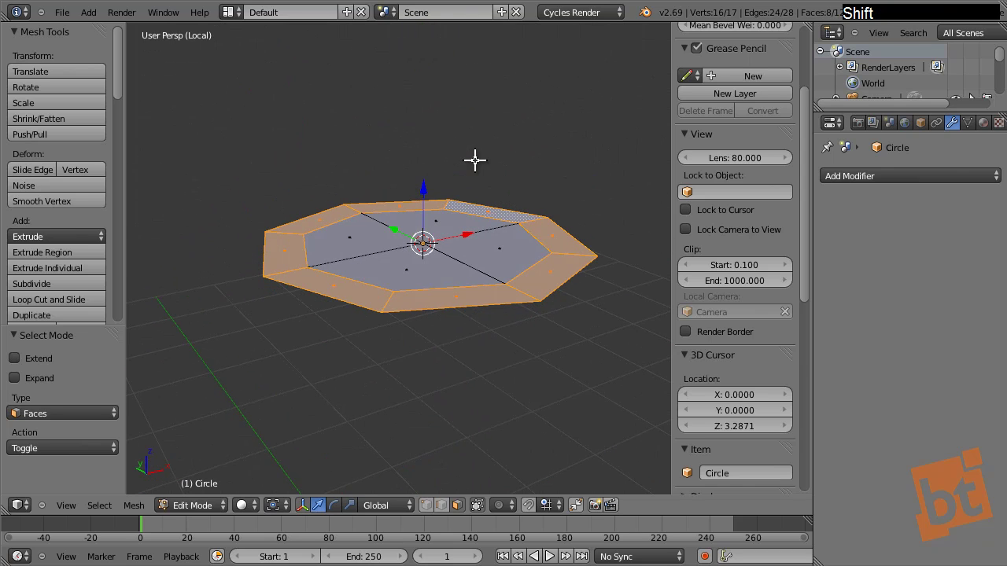
key(e)
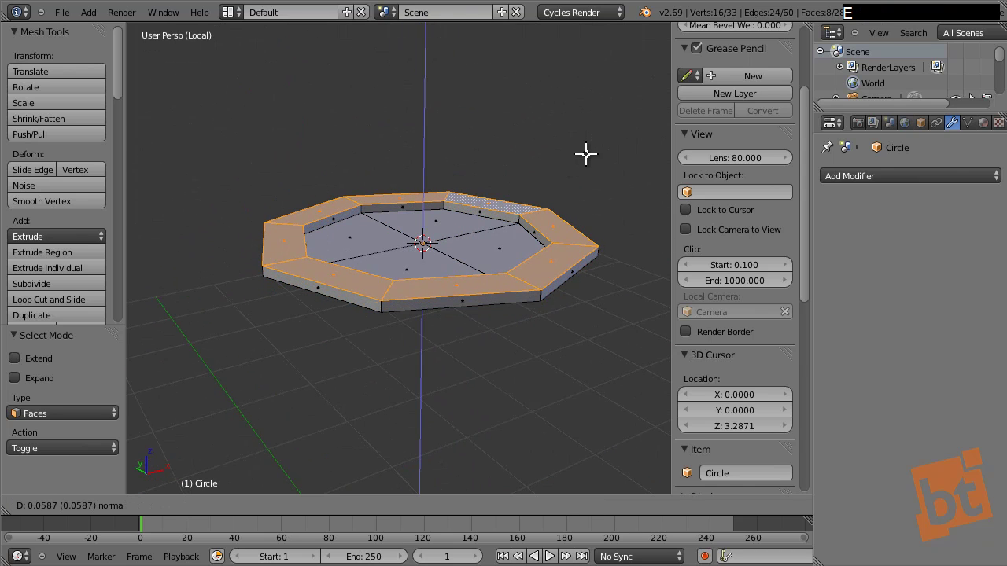
click(557, 155)
Step: Select the top, outer and inner side faces of three quarters of the octagonal disc and delete them, keeping a single quarter
middle_drag(555, 155, 415, 231)
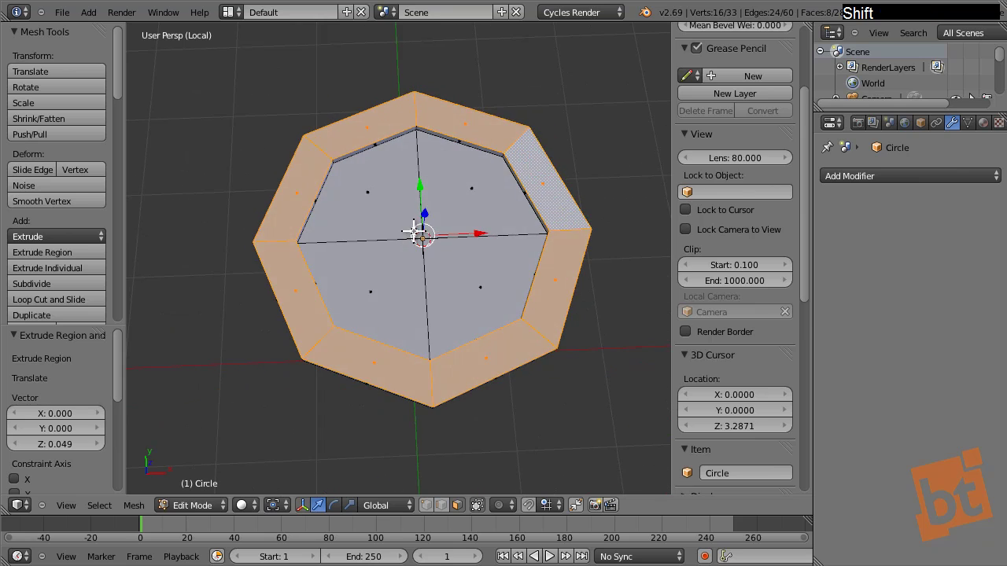
key(a)
scroll(299, 198, up, 5)
middle_drag(371, 184, 580, 123)
right_click(552, 210)
alt+right_click(553, 221)
shift+right_click(585, 139)
shift+right_click(603, 131)
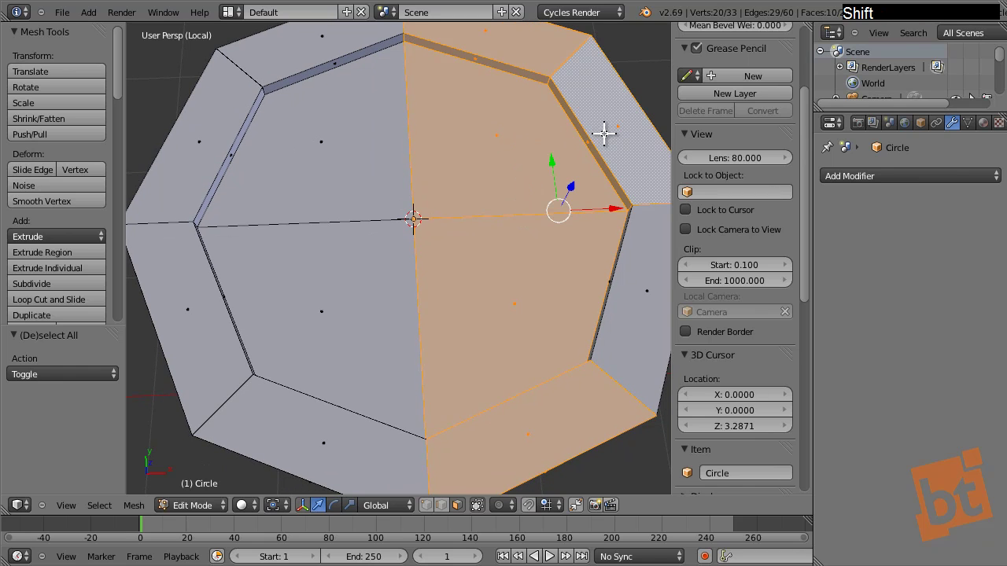
shift+right_click(622, 264)
middle_drag(622, 264, 627, 225)
shift+right_click(630, 225)
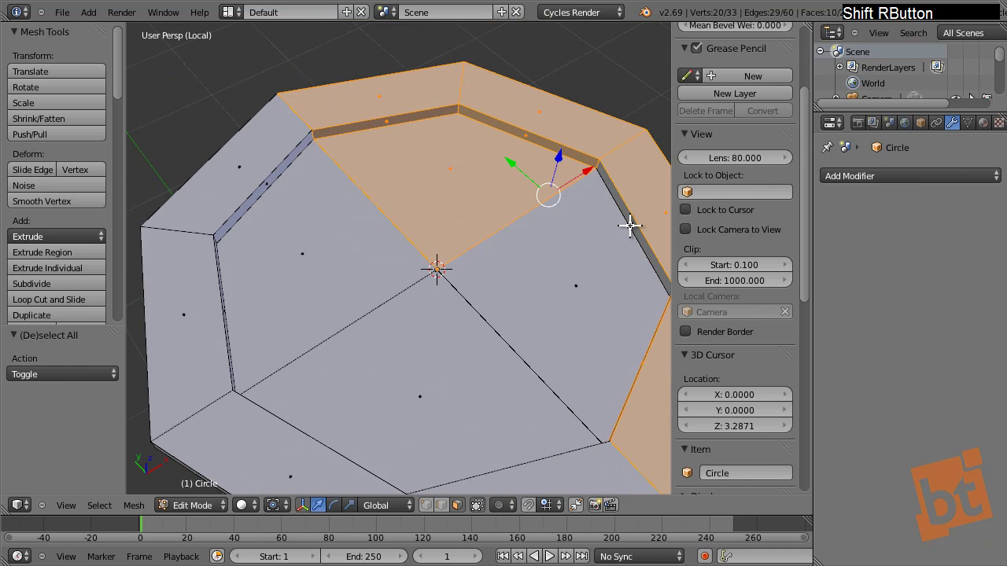
shift+right_click(519, 323)
shift+middle_drag(519, 324, 496, 249)
shift+right_click(484, 367)
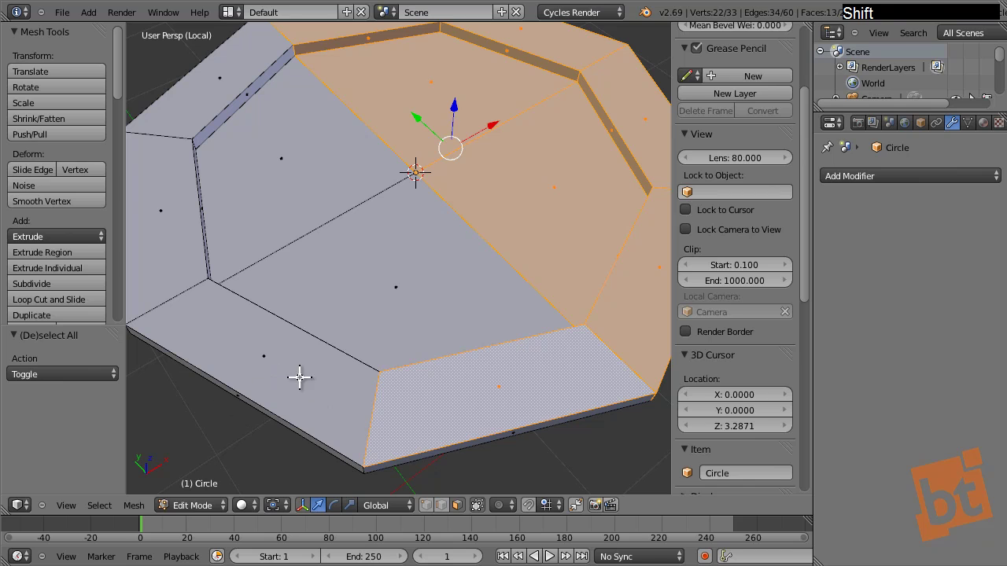
shift+right_click(300, 378)
shift+right_click(426, 302)
middle_drag(354, 344, 310, 150)
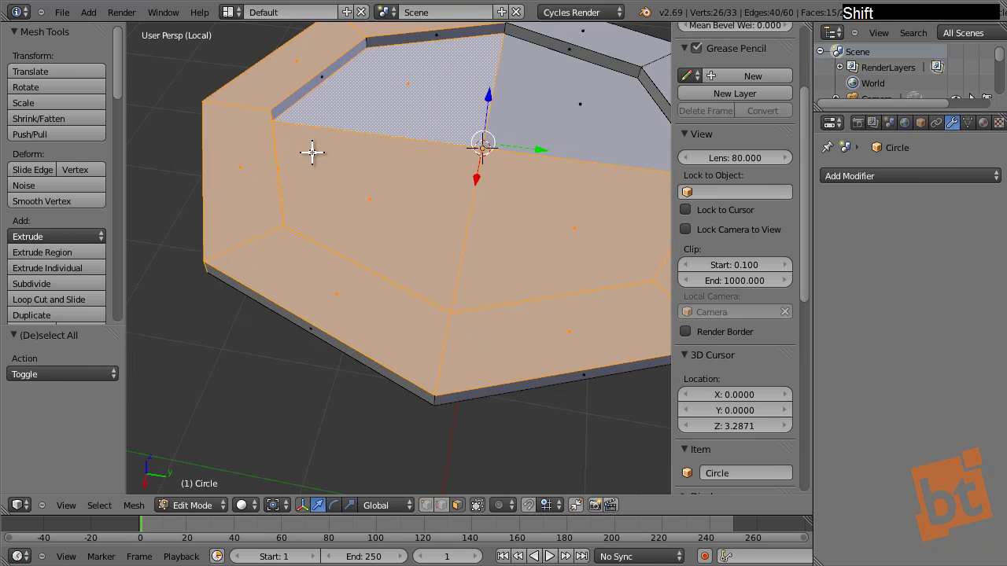
shift+right_click(331, 63)
shift+right_click(408, 35)
shift+right_click(333, 59)
shift+right_click(319, 72)
shift+right_click(310, 86)
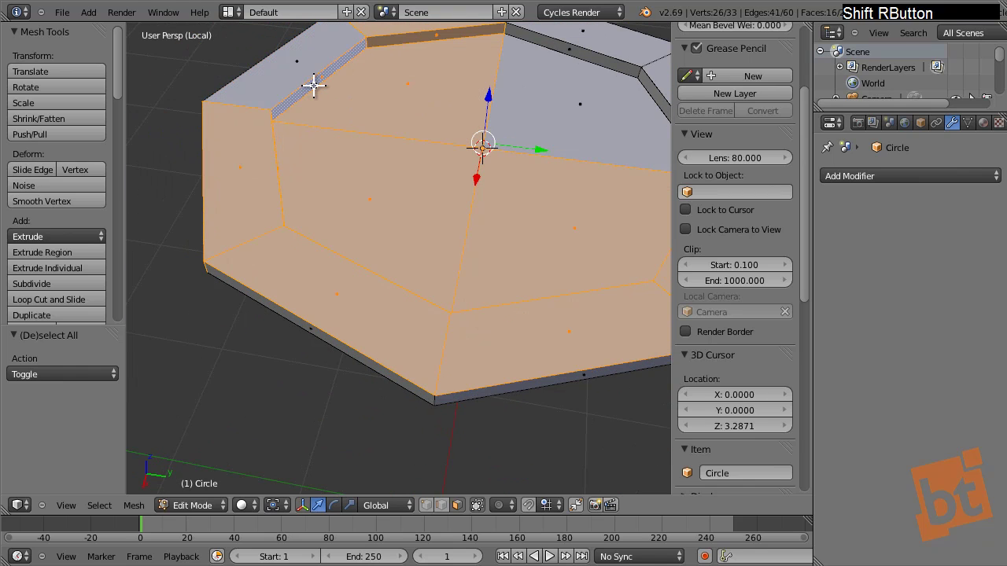
shift+right_click(299, 79)
middle_drag(225, 189, 457, 106)
shift+right_click(261, 228)
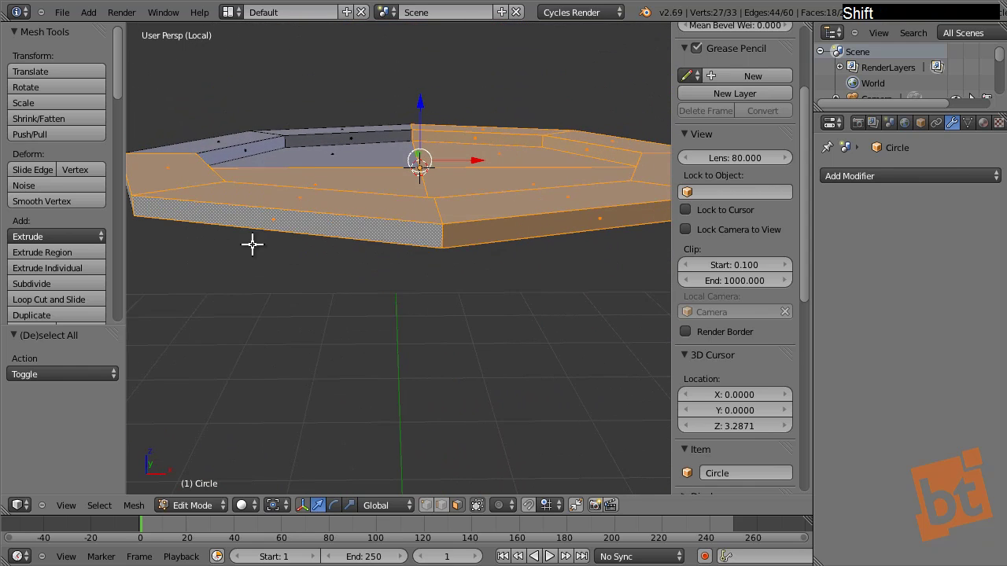
middle_drag(252, 243, 337, 290)
shift+right_click(317, 308)
key(x)
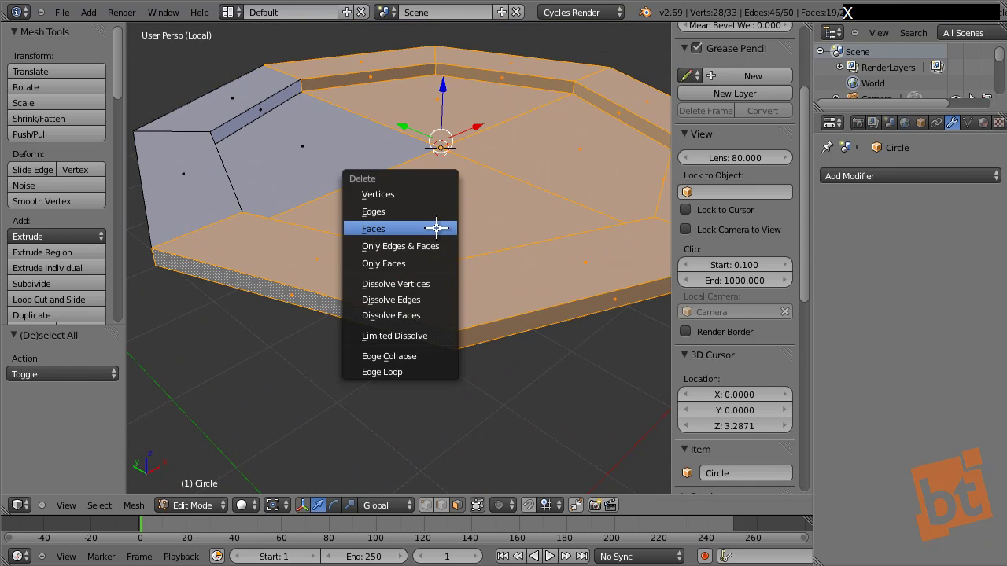
click(437, 228)
Step: Lasso-select the stray inner rim wall faces left opposite the remaining quarter and delete them
middle_drag(450, 193, 517, 118)
mouse_move(391, 83)
ctrl+mouse_down()
mouse_move(543, 322)
mouse_move(579, 123)
ctrl+mouse_up()
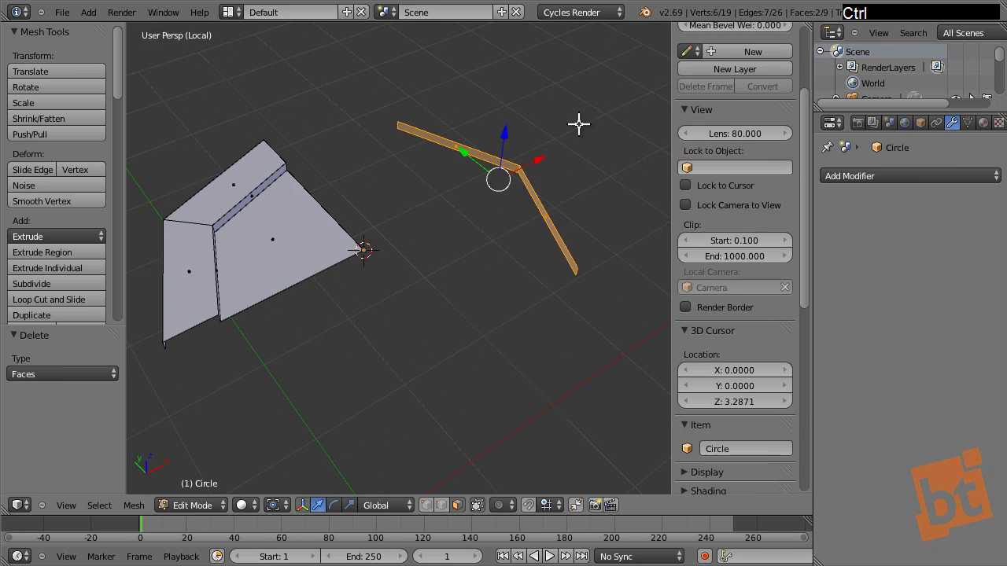
key(x)
click(578, 123)
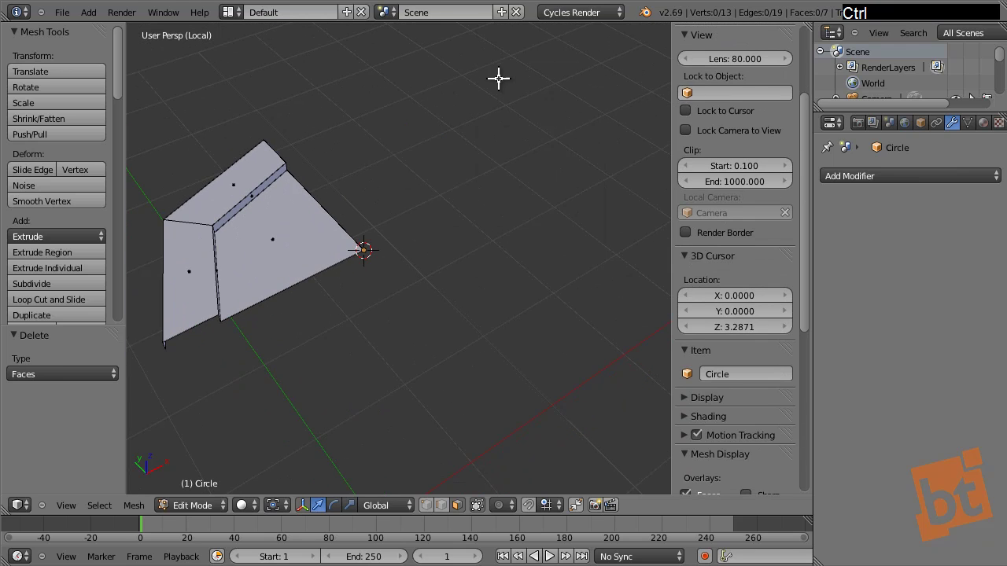
mouse_move(498, 78)
ctrl+mouse_down()
mouse_move(402, 153)
mouse_move(553, 274)
mouse_move(598, 108)
mouse_move(524, 70)
ctrl+mouse_up()
mouse_move(452, 63)
ctrl+mouse_down()
mouse_move(373, 68)
mouse_move(503, 175)
mouse_move(580, 90)
mouse_move(516, 102)
ctrl+mouse_up()
Step: In edge select mode, try to raise the quarter piece's lower outer edges along Z
middle_drag(328, 176, 323, 290)
key(ctrl+Tab)
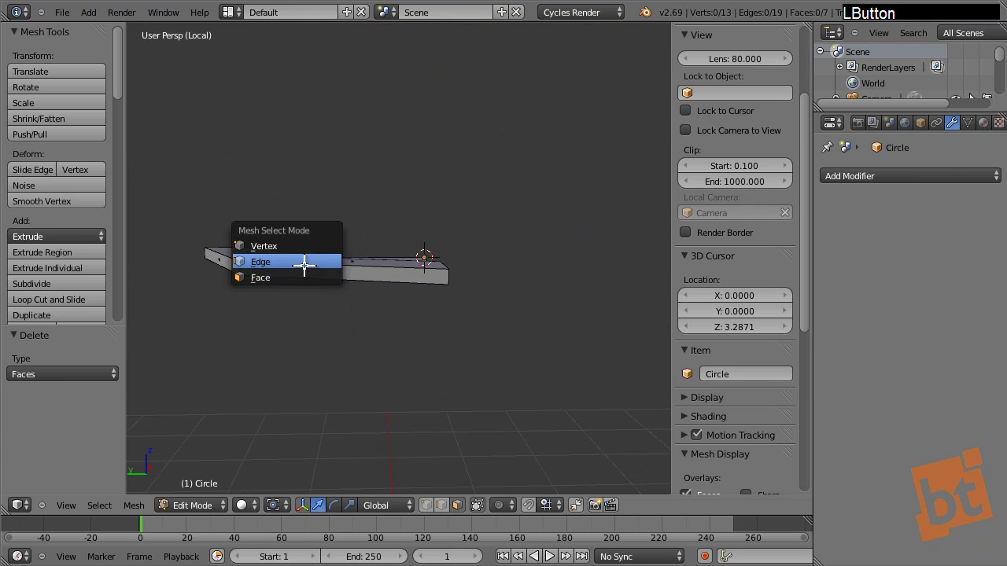
click(306, 262)
alt+right_click(326, 272)
drag(307, 215, 326, 210)
key(a)
key(ctrl+z)
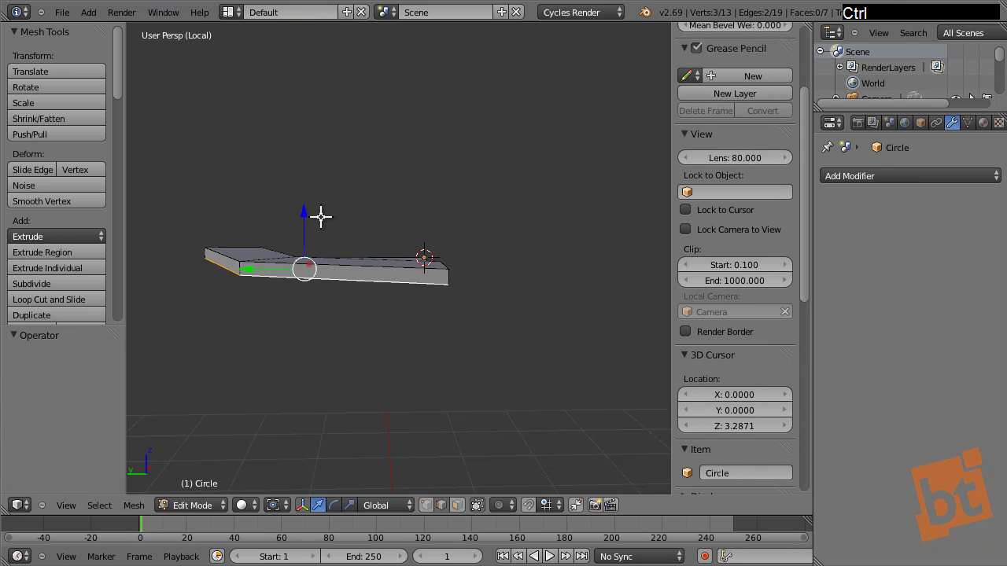
Step: Select the whole quarter piece, raise it slightly along Z above its origin, and clear the selection
shift+middle_drag(456, 209, 353, 206)
key(a)
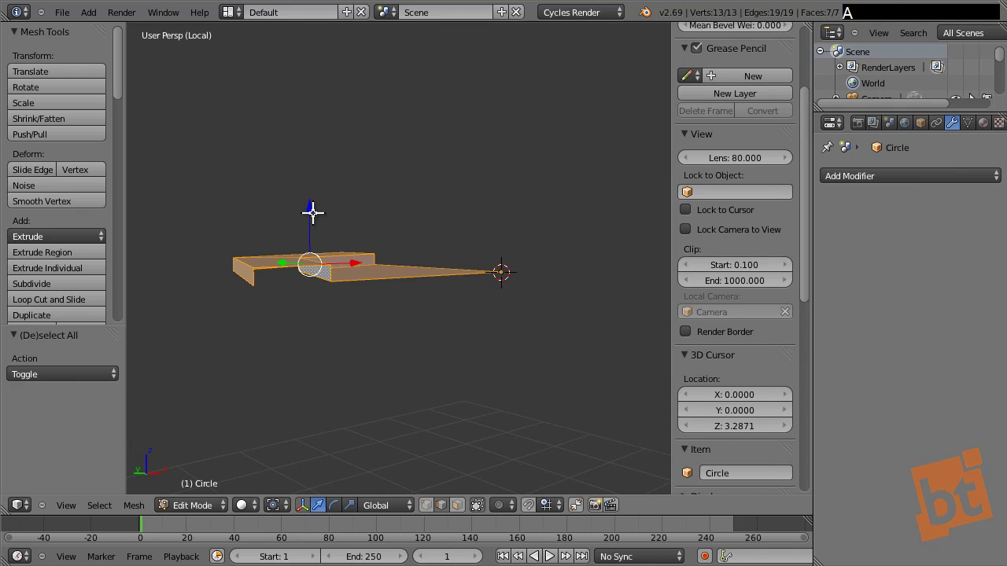
drag(313, 212, 312, 202)
shift+middle_drag(485, 178, 468, 231)
key(a)
shift+middle_drag(384, 198, 286, 283)
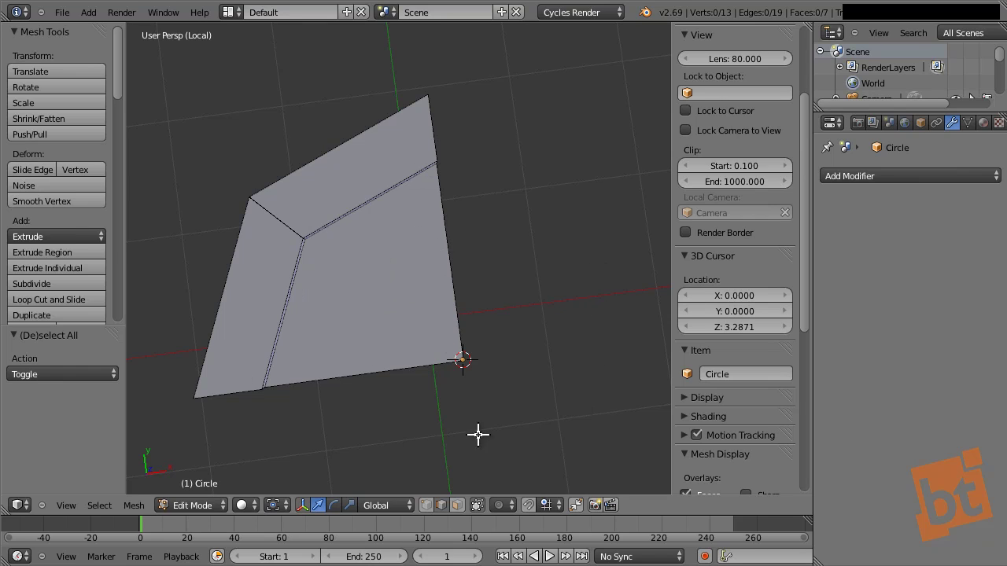
middle_drag(401, 351, 451, 272)
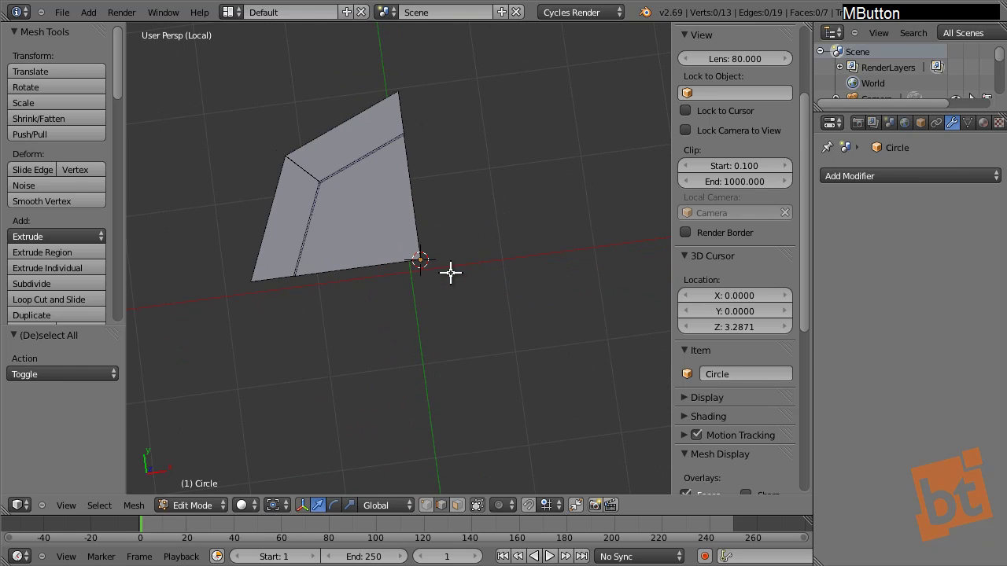
Step: Leave mesh editing and add a Mirror modifier on the X axis named "left_right mirror" with Clipping enabled
key(Tab)
key(KP_7)
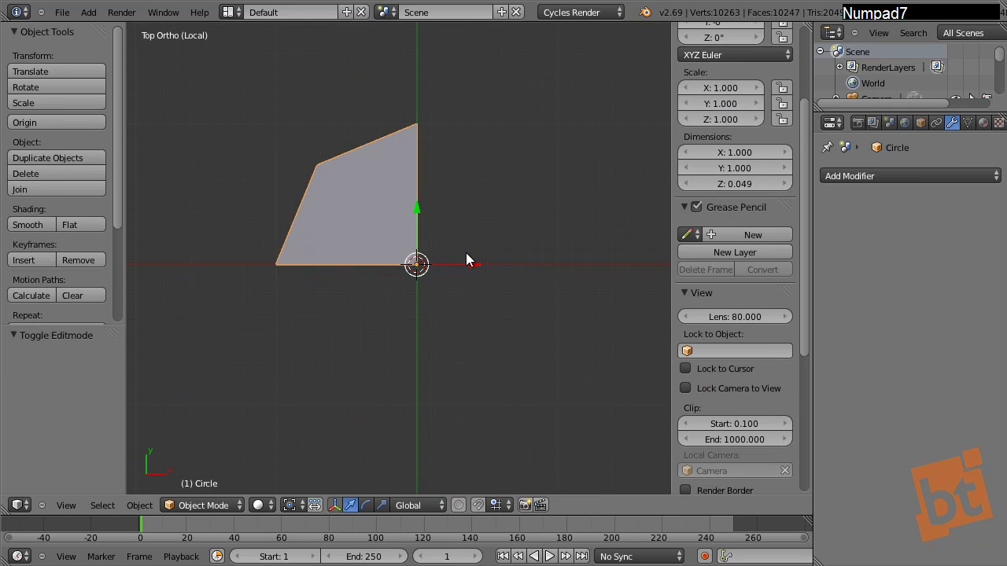
click(891, 176)
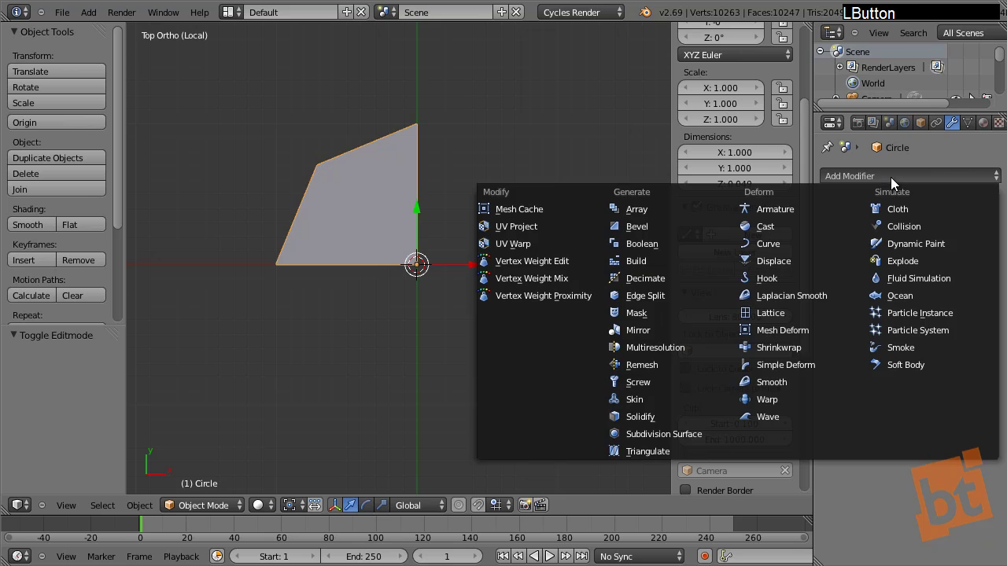
click(638, 330)
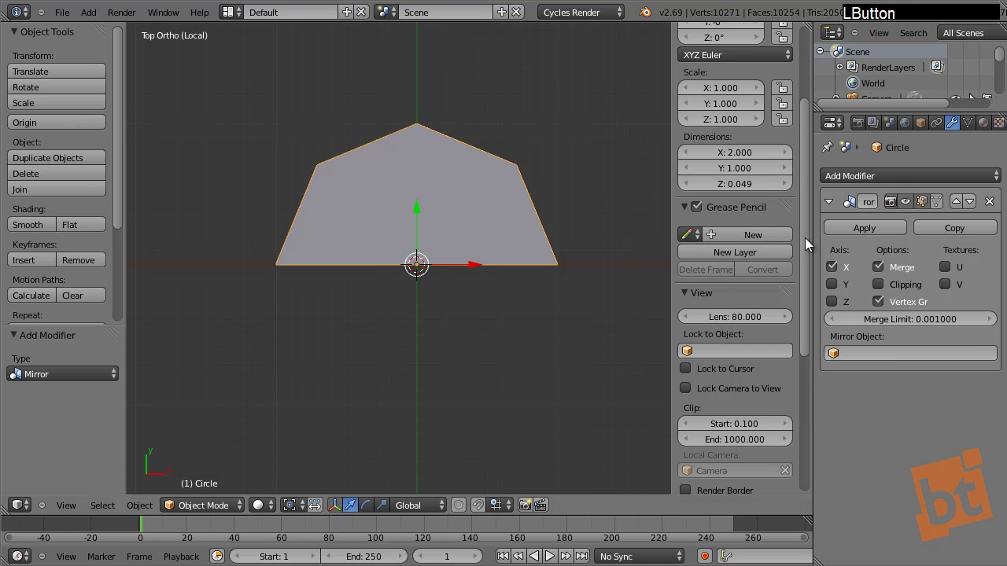
drag(811, 240, 706, 302)
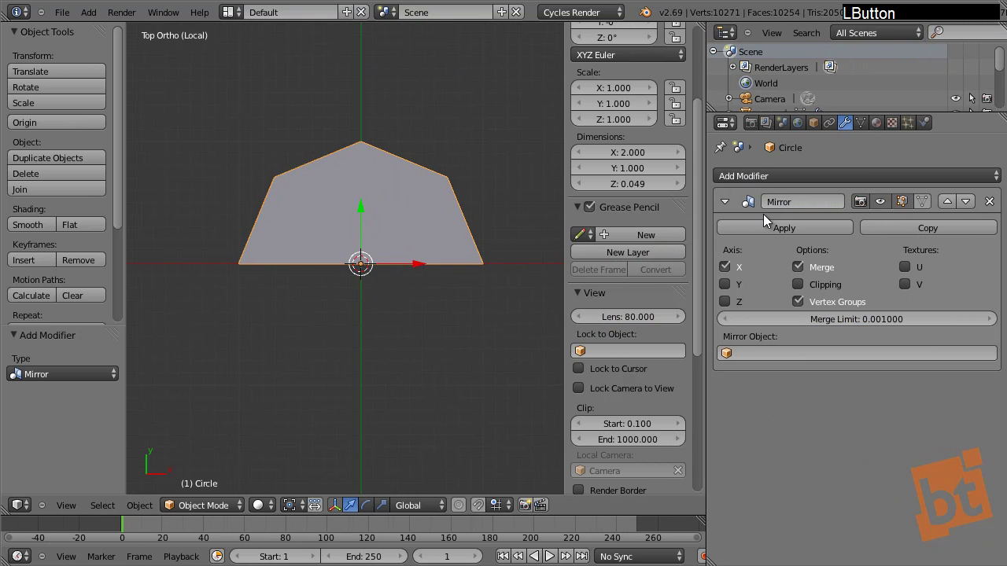
click(800, 198)
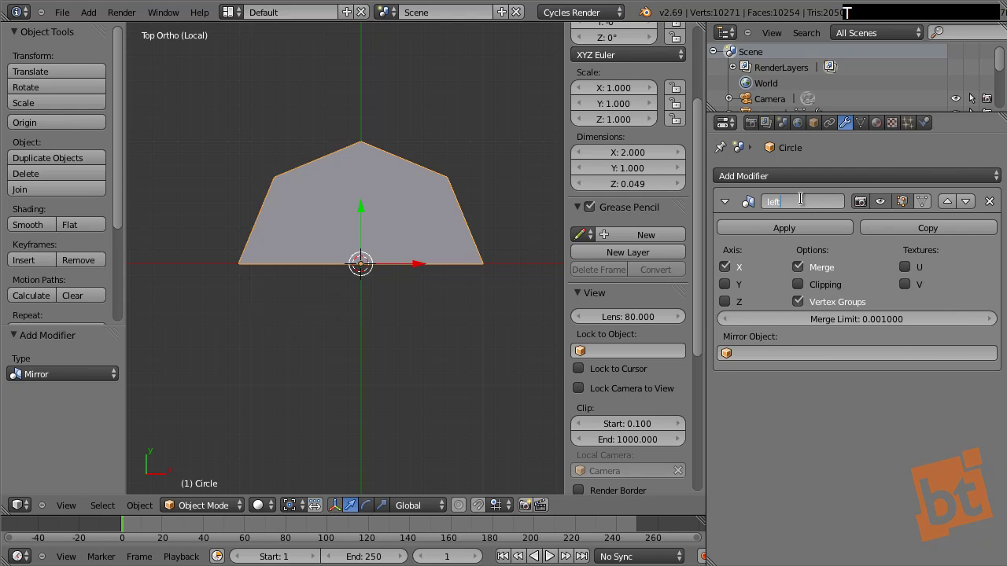
text(left_right mirror)
key(Return)
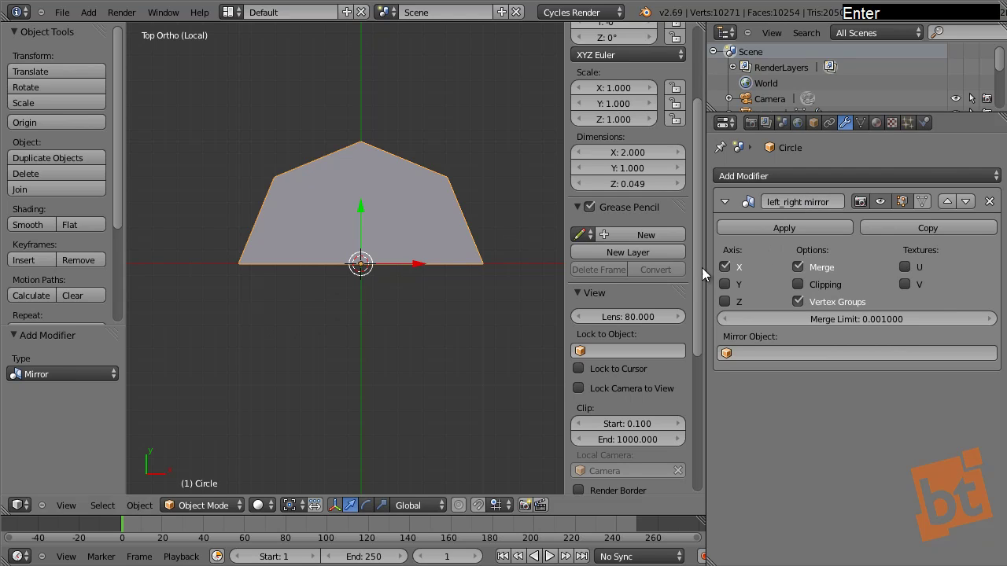
click(798, 285)
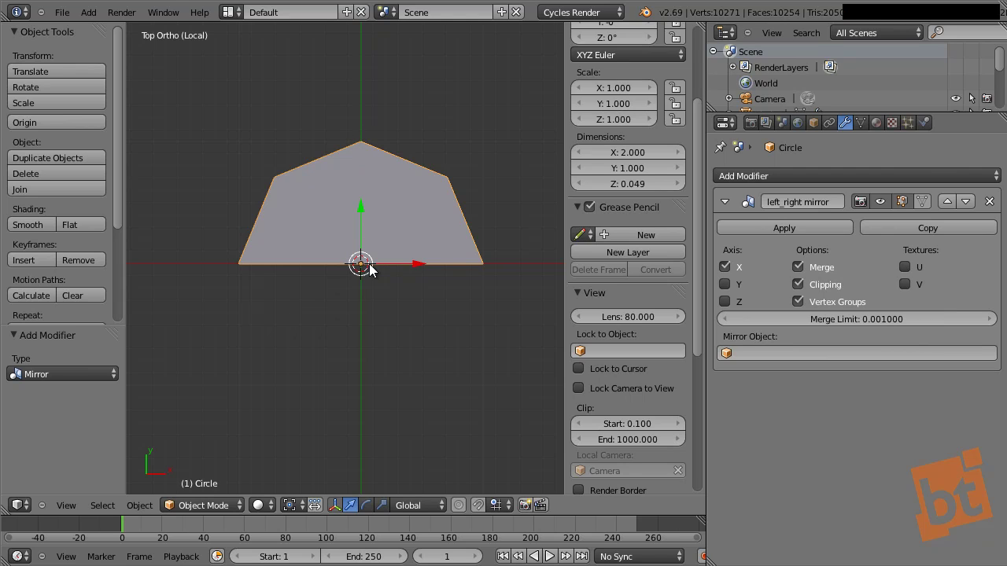
click(726, 202)
Step: Add a second Mirror modifier named "top_bottom mirror" that mirrors only on the Y axis with Clipping enabled
click(759, 174)
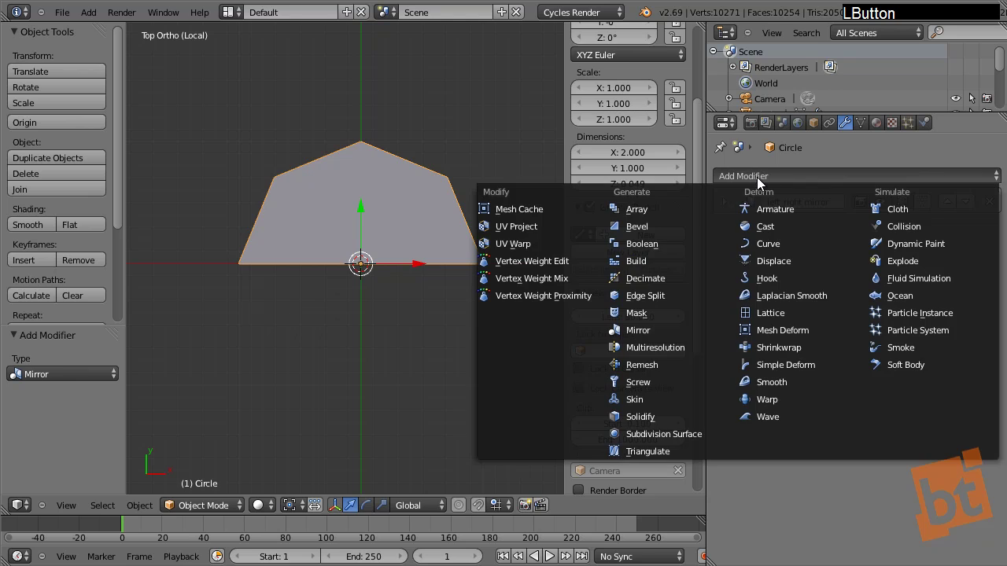
click(674, 329)
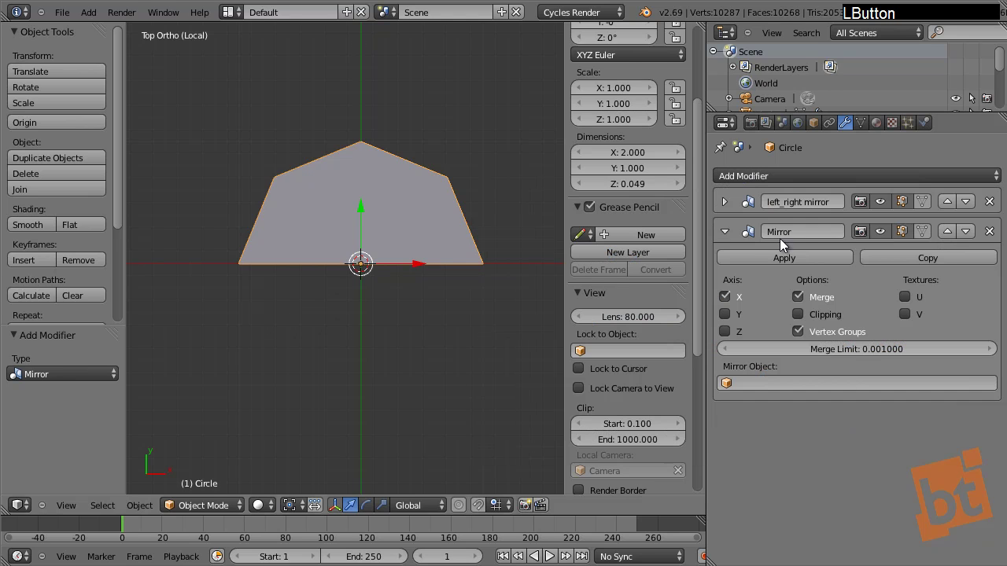
text(top)
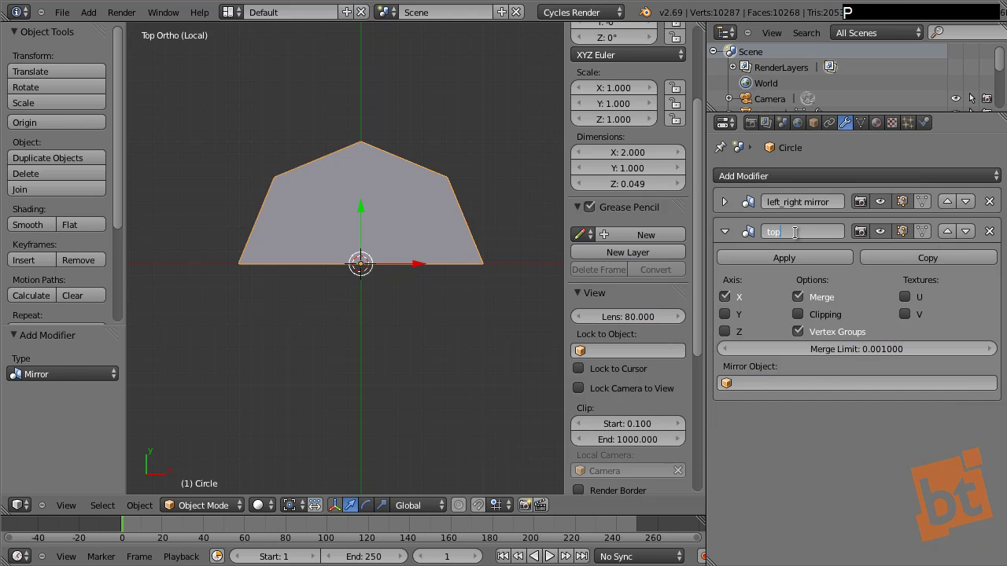
text(_bottom mirror)
key(Return)
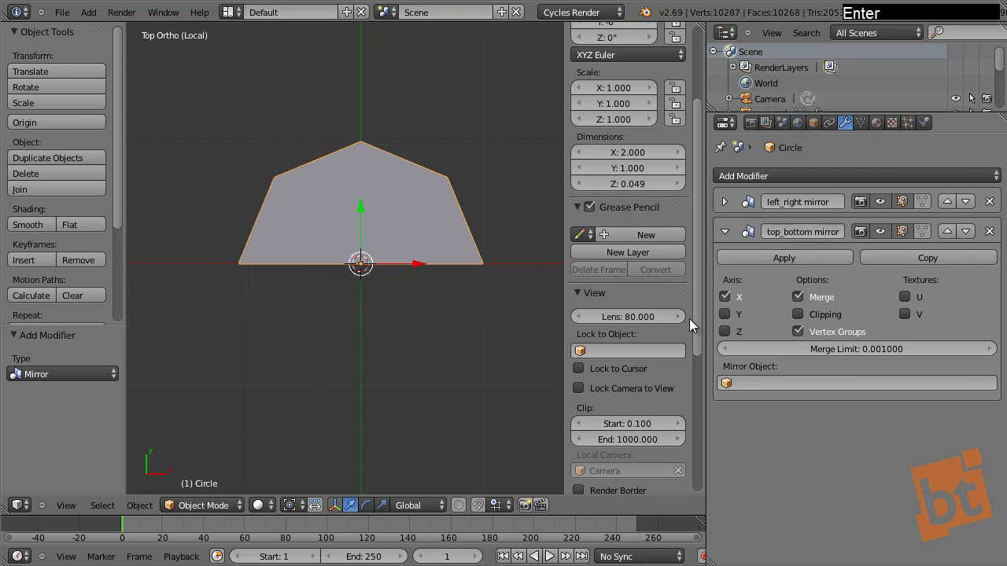
click(725, 296)
click(726, 314)
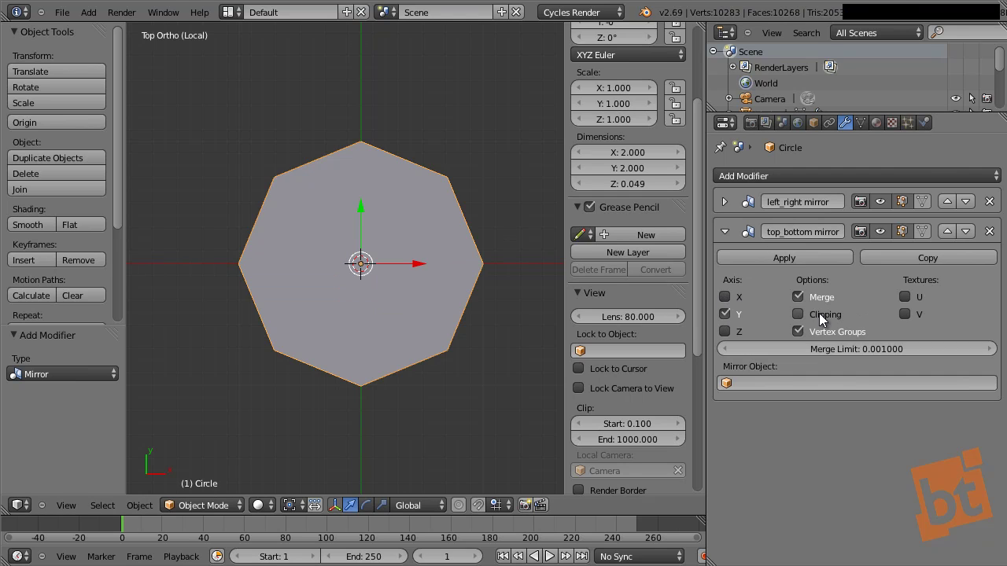
click(798, 315)
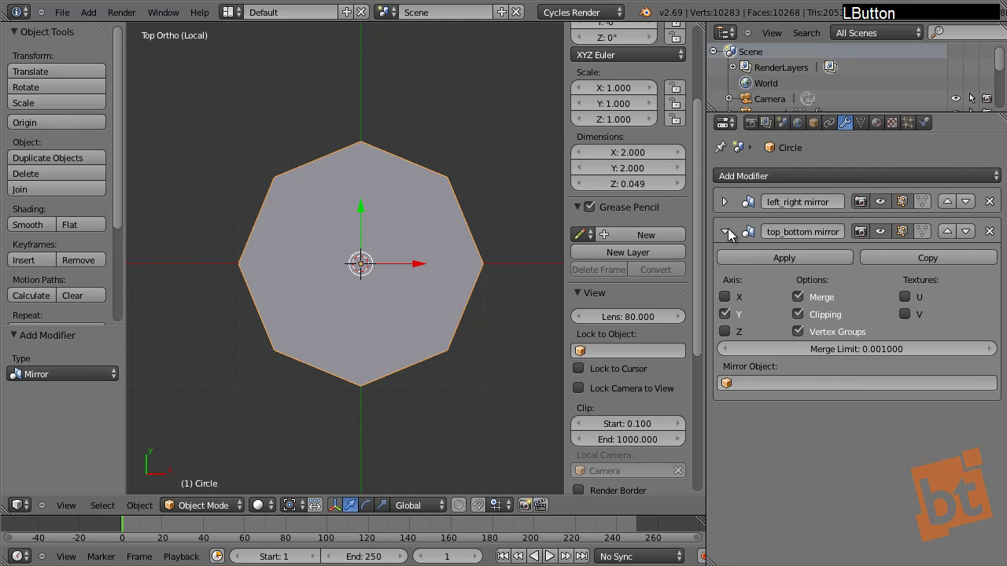
click(725, 232)
Step: Add a third Mirror modifier named "depth_mirror" that mirrors only on the Z axis with Clipping enabled
click(755, 176)
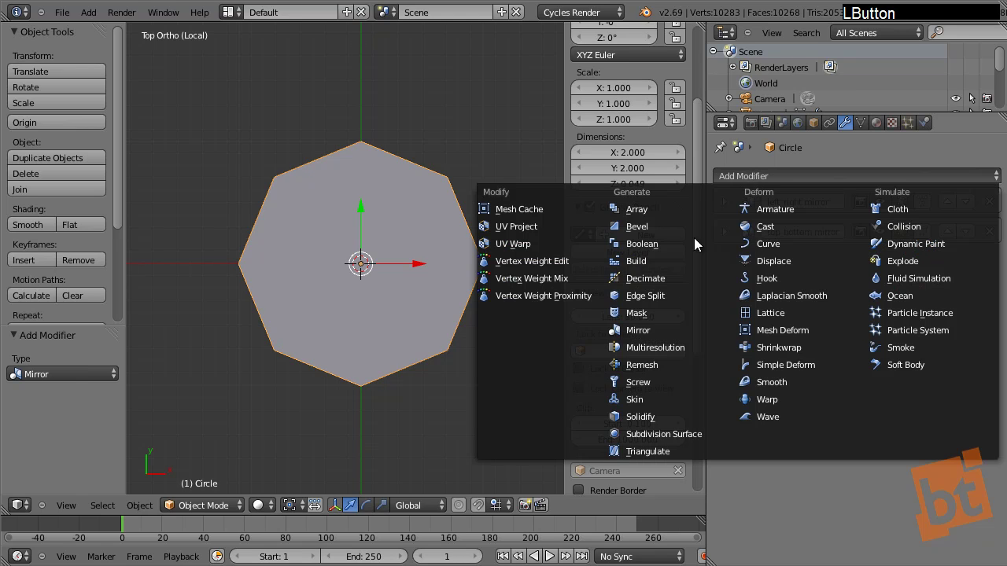
click(664, 331)
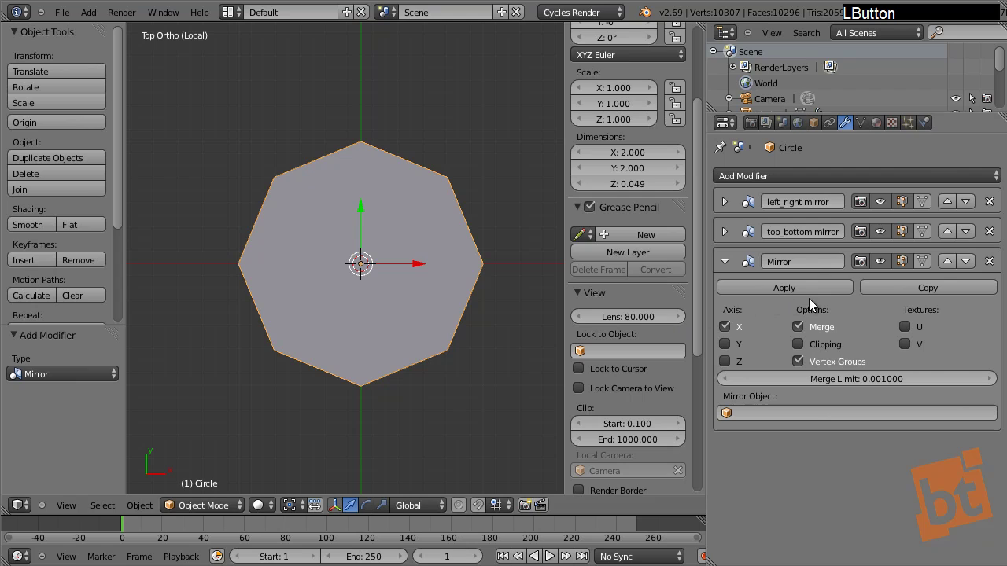
text(depth_m)
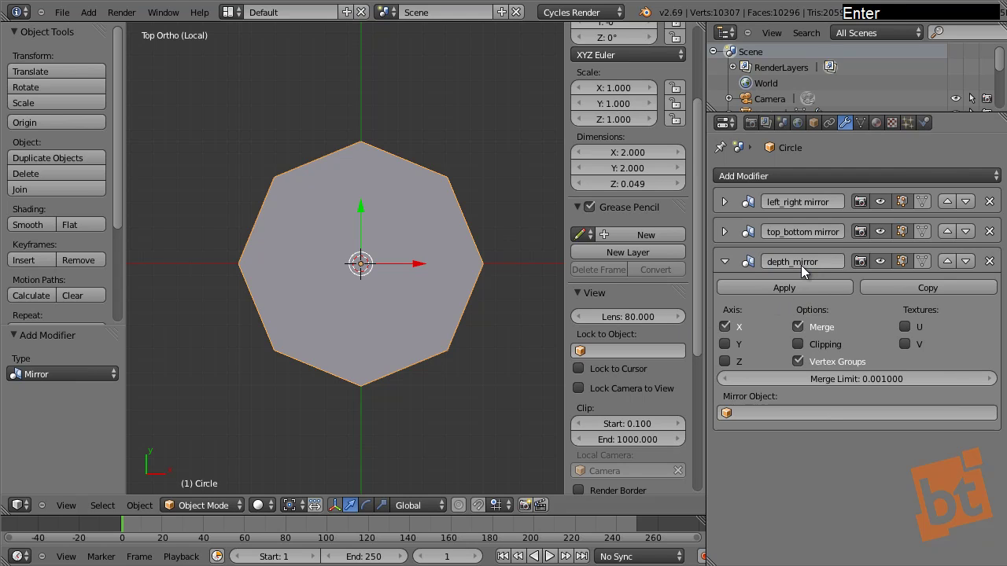
click(790, 348)
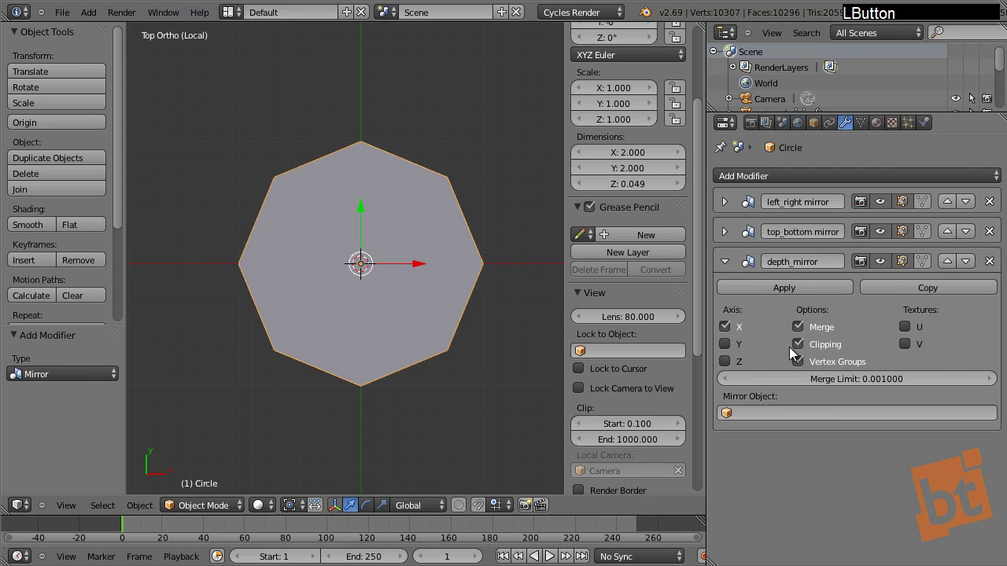
click(729, 326)
click(725, 362)
middle_drag(562, 362, 530, 241)
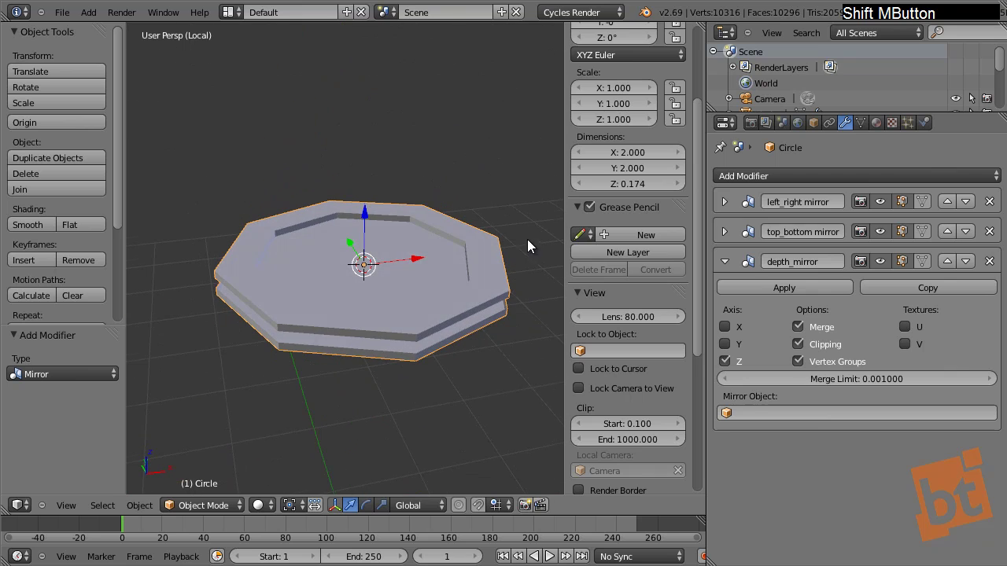
click(725, 362)
click(726, 362)
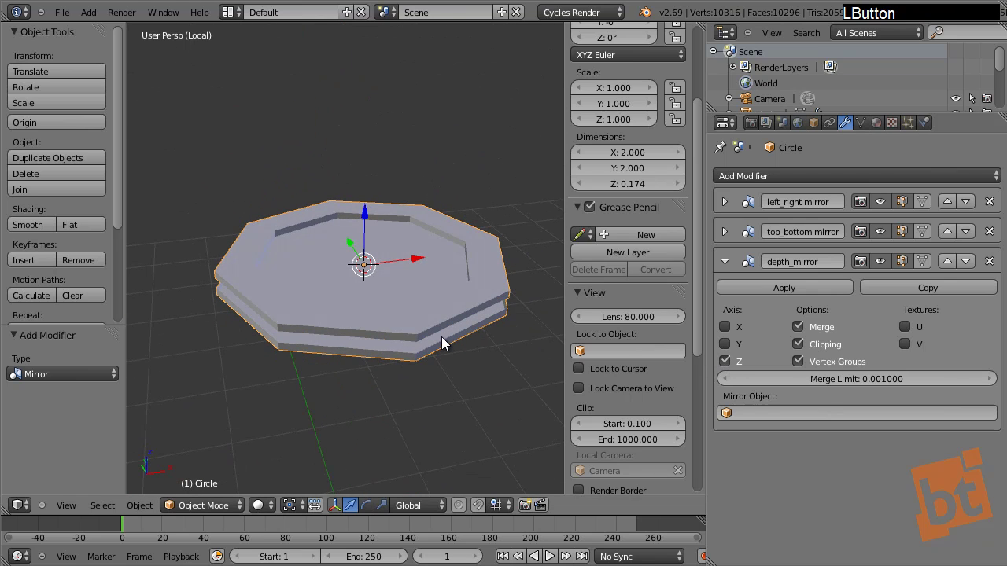
Step: Edit the quarter mesh and move its lower outer edge loop down about 0.128 along Z to meet the mirrored half
key(Tab)
shift+middle_drag(196, 324, 325, 308)
key(ctrl+Tab)
click(322, 306)
alt+right_click(321, 321)
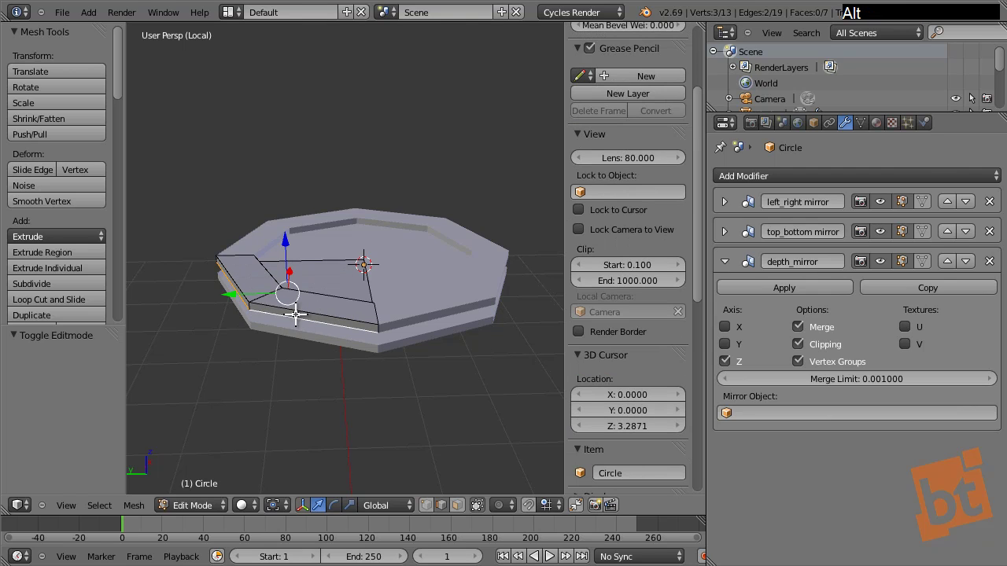
click(285, 239)
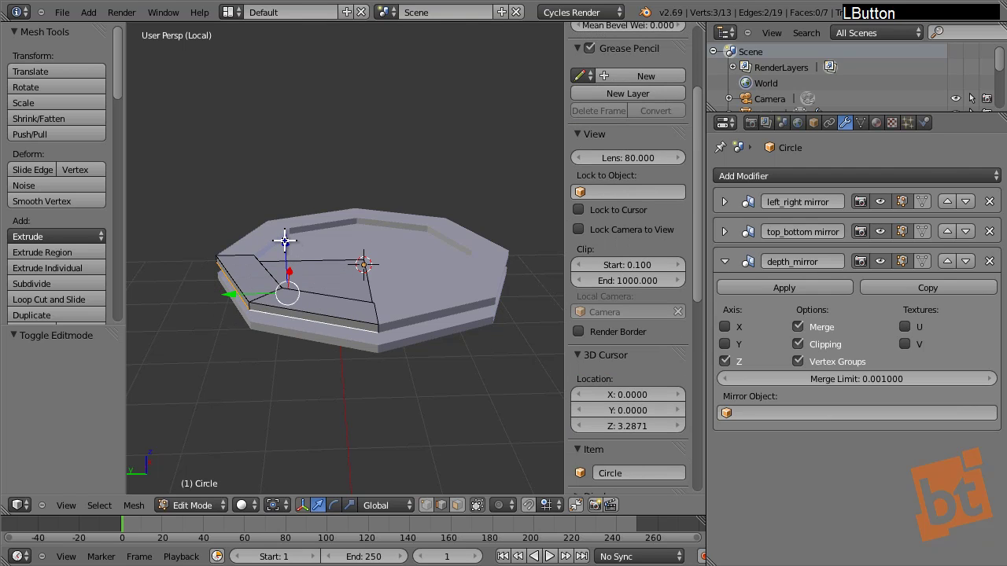
drag(285, 238, 300, 311)
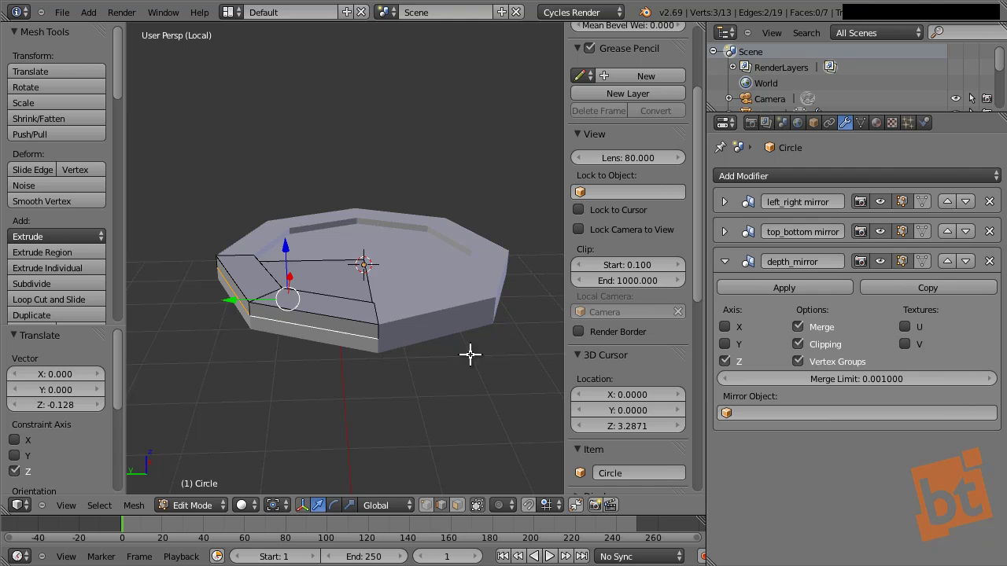
Step: Try to extrude the quarter's recessed inner face and scale the extrusion down, and undo the attempt
shift+middle_drag(469, 353, 356, 379)
key(ctrl+Tab)
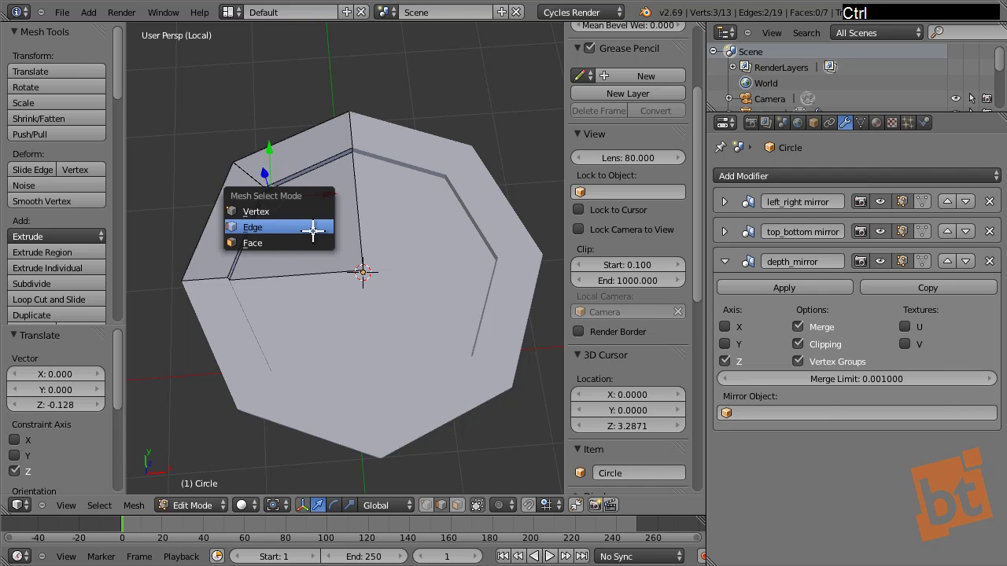
click(313, 240)
right_click(329, 230)
shift+middle_drag(329, 229, 366, 240)
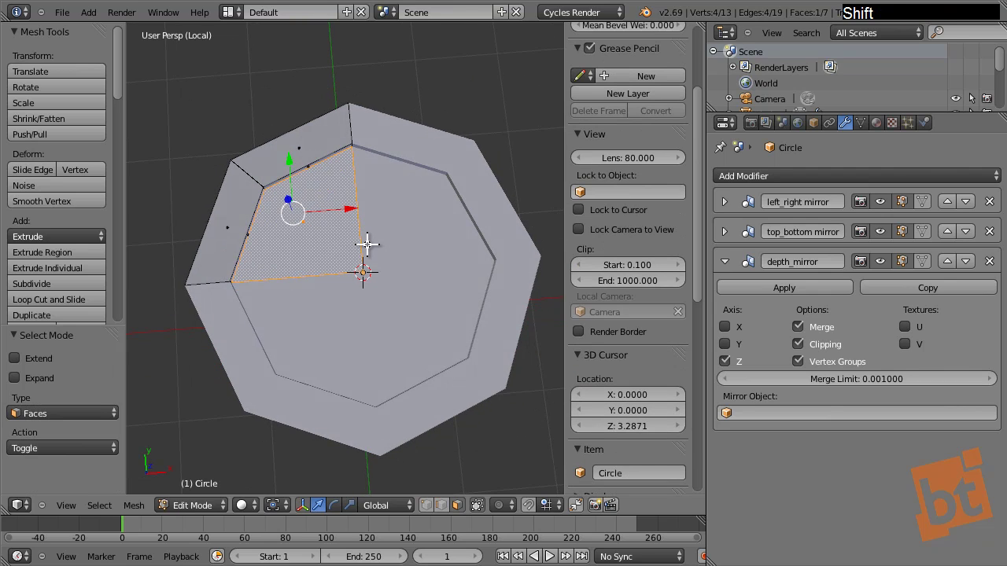
key(KP_7)
scroll(334, 268, up, 5)
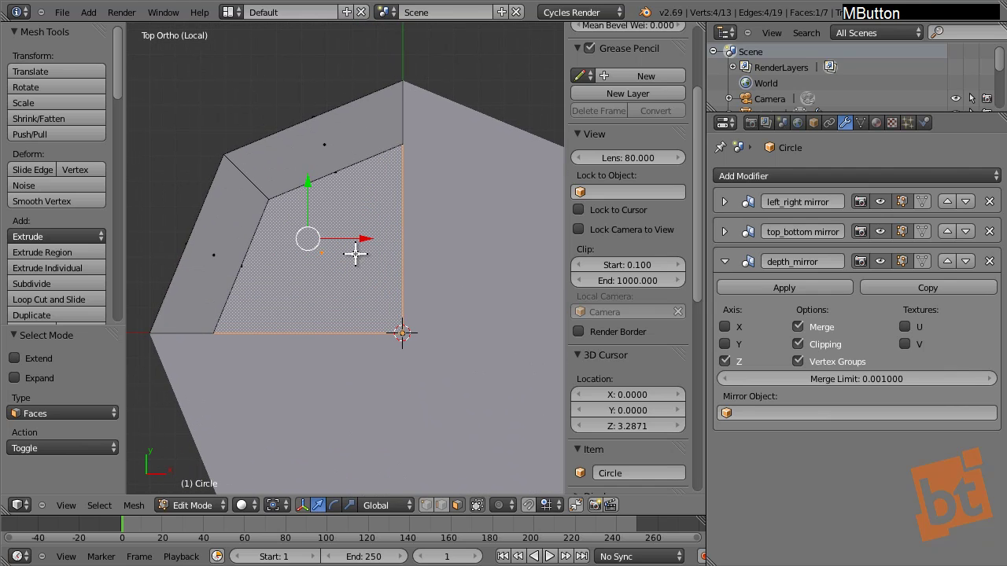
shift+middle_drag(402, 284, 422, 253)
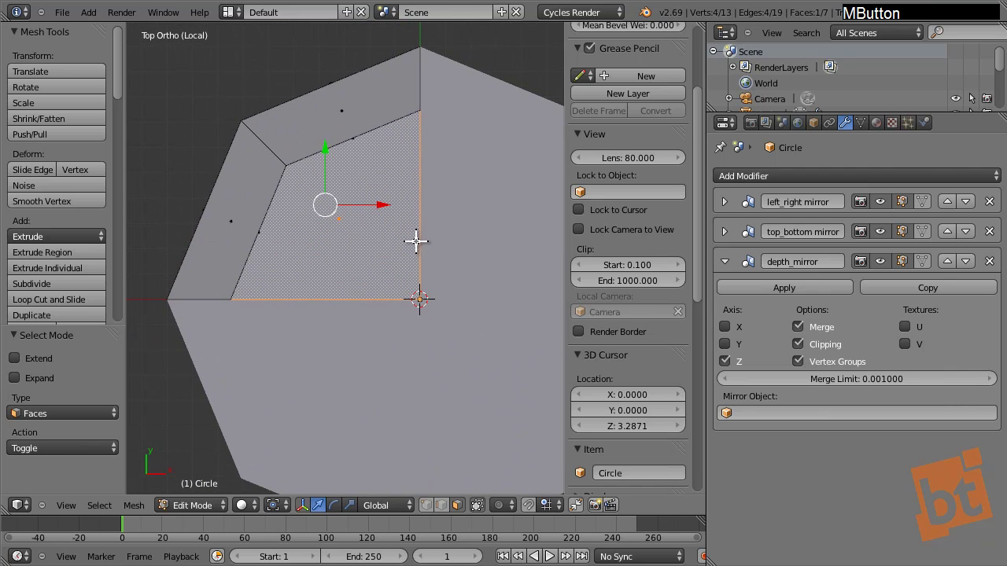
key(e)
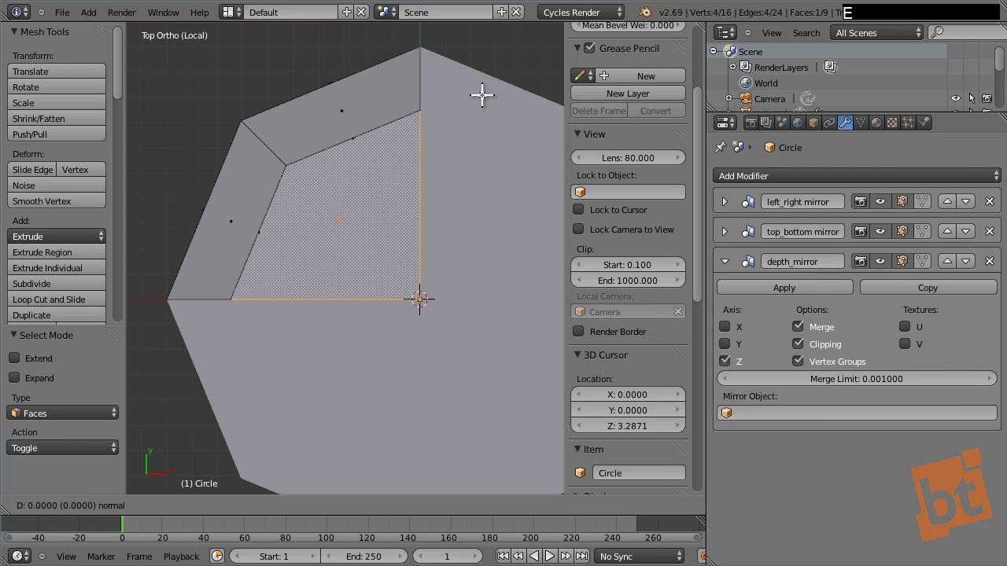
right_click(485, 80)
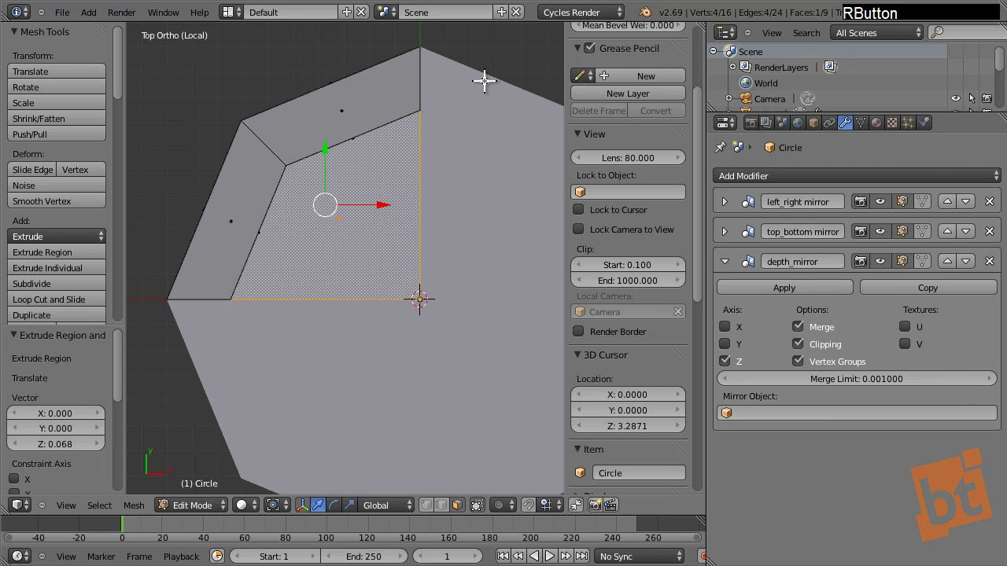
key(s)
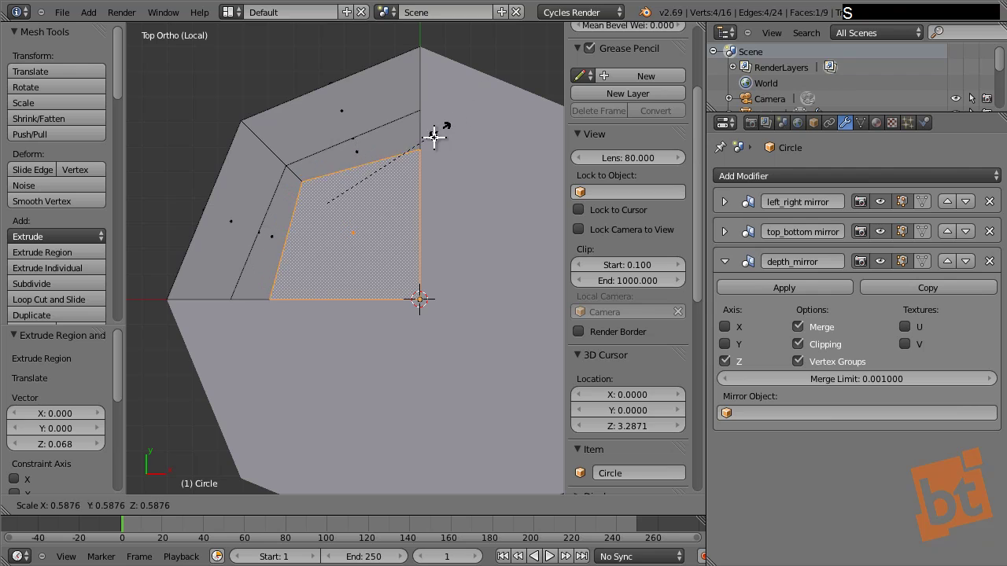
right_click(427, 145)
key(ctrl+z)
key(ctrl+z)
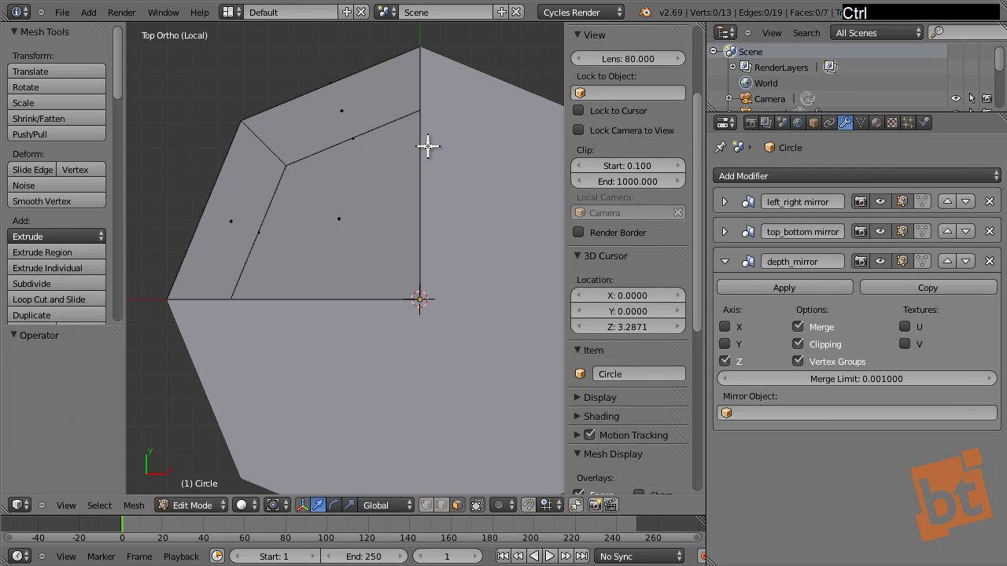
Step: Inset the quarter's recessed inner face with a thickness of about 0.146 and select the small face in its middle
key(ctrl+Tab)
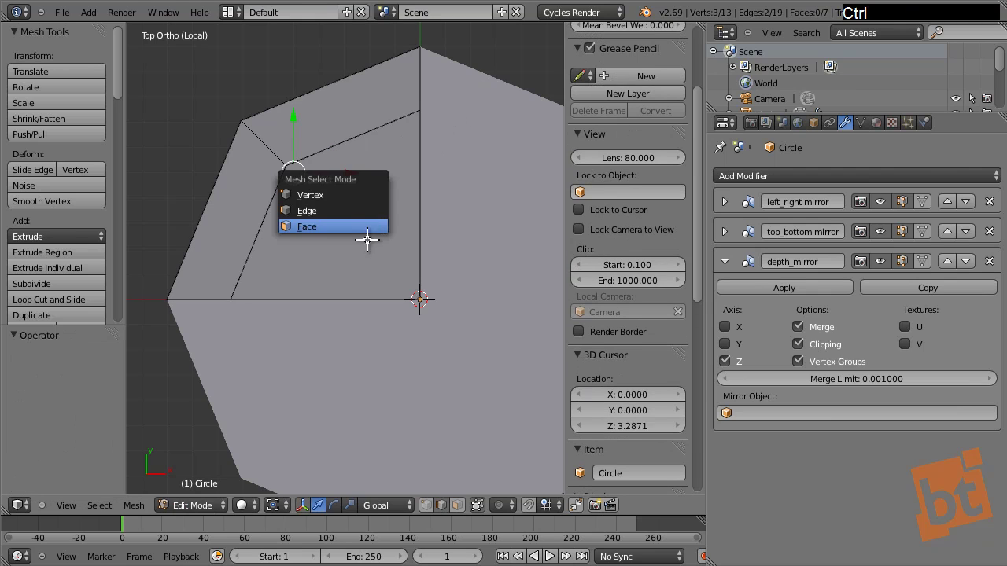
click(364, 231)
right_click(380, 206)
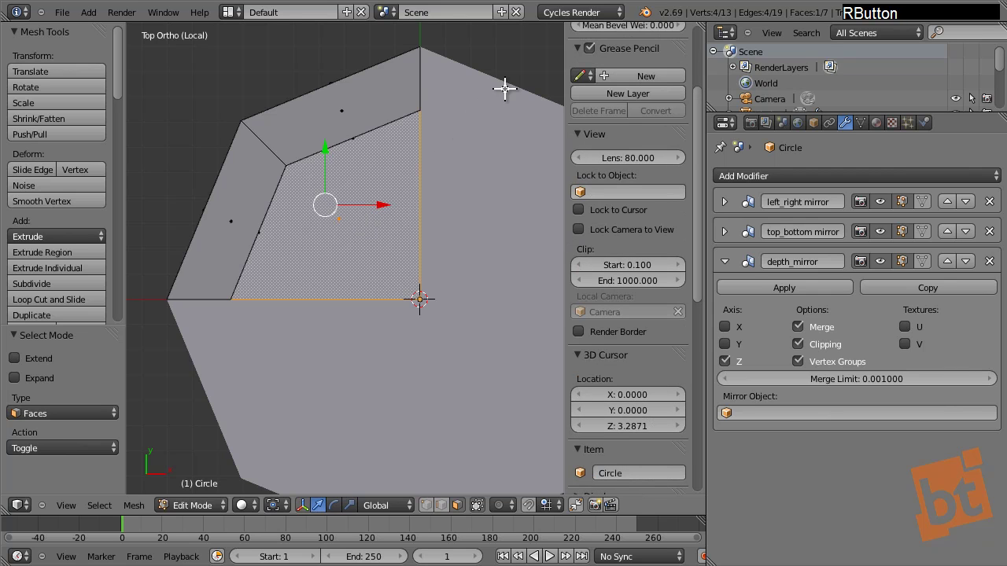
key(i)
click(476, 114)
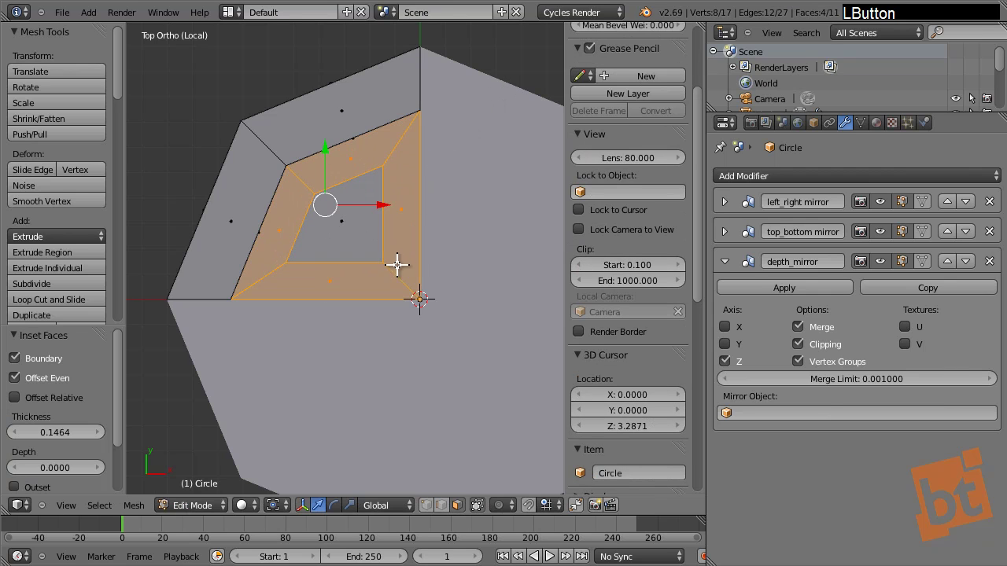
shift+middle_drag(399, 265, 409, 108)
right_click(384, 163)
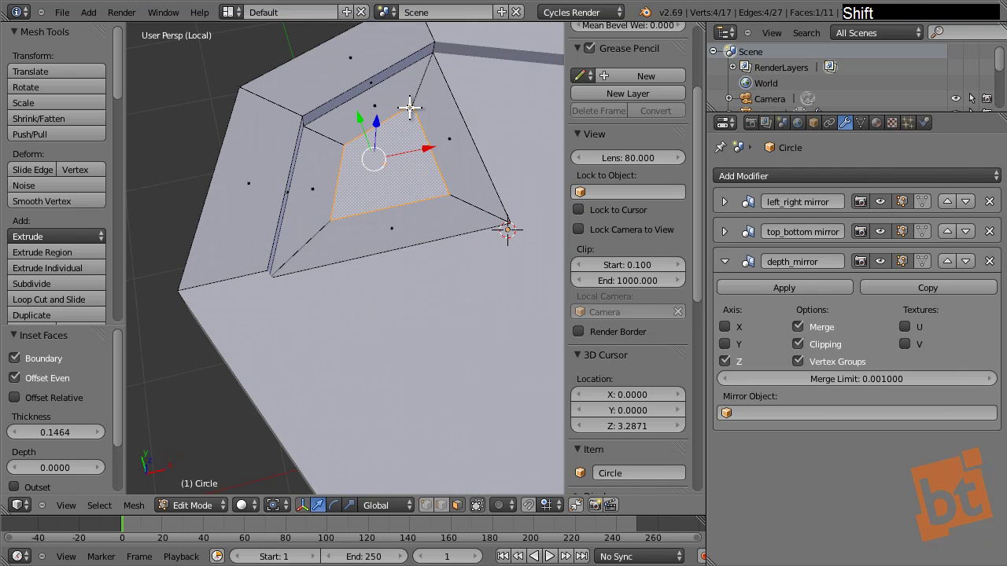
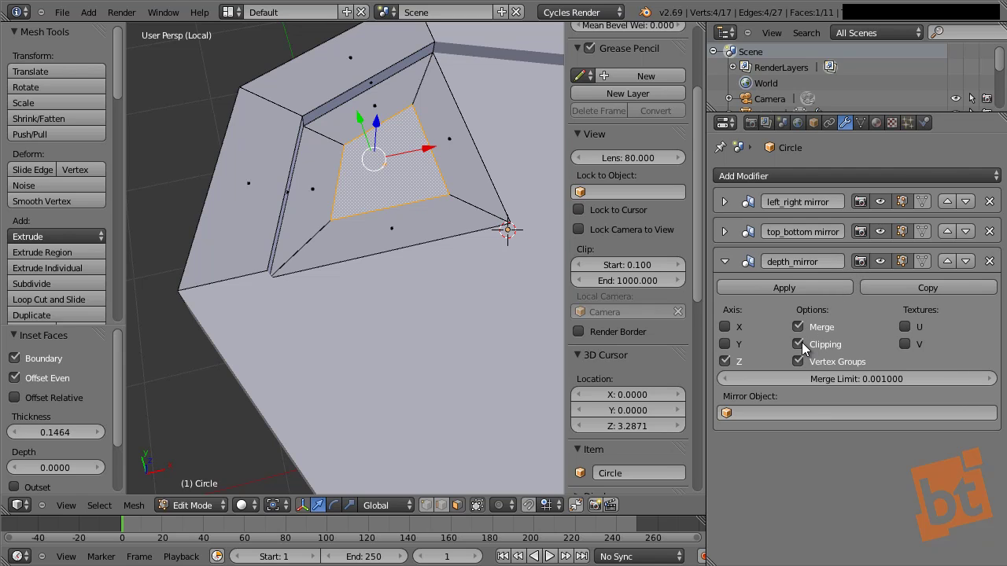
Step: Collapse the depth_mirror settings and check in the user preferences whether the LoopTools add-on is enabled
click(724, 262)
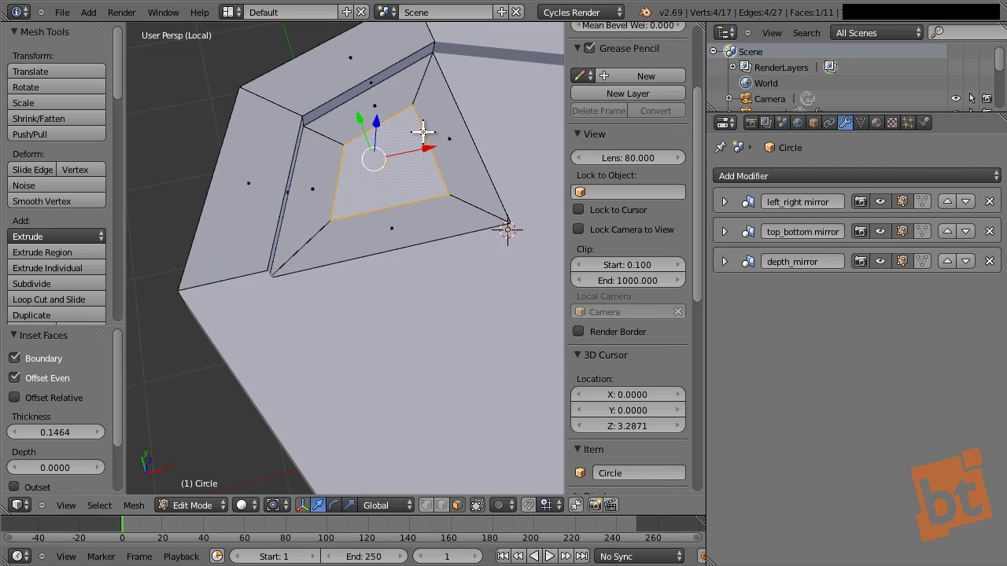
key(shift)
drag(118, 67, 117, 316)
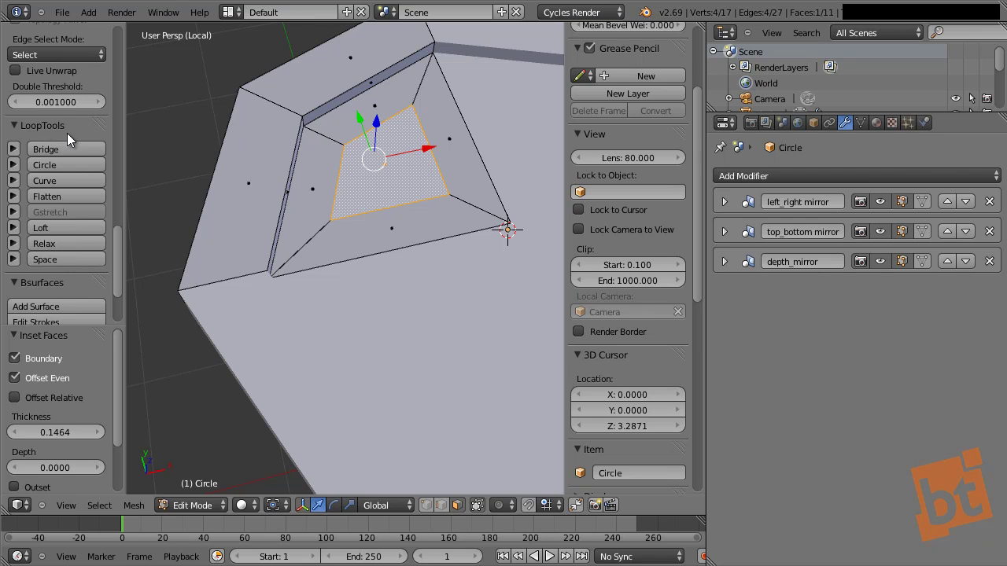
click(64, 12)
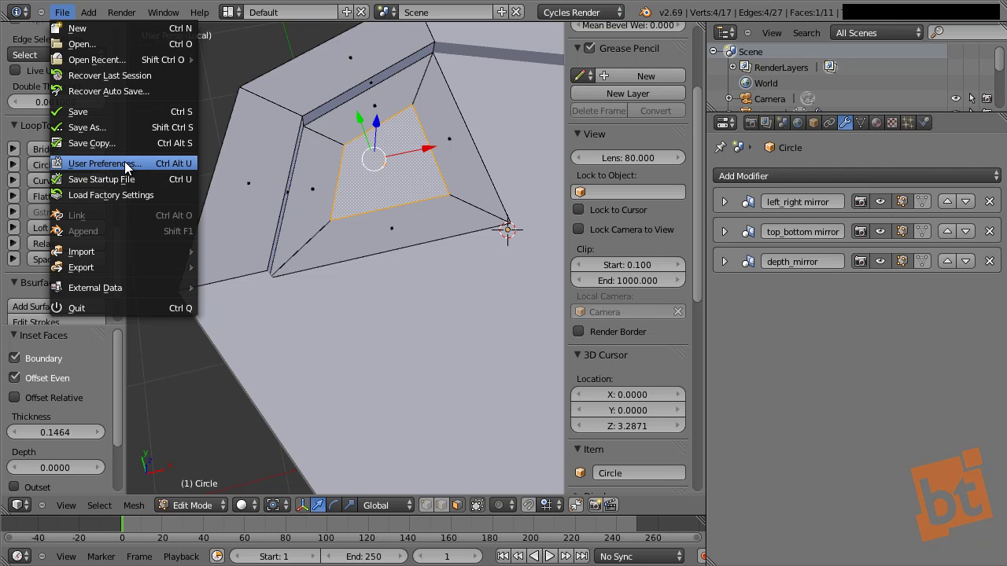
click(176, 164)
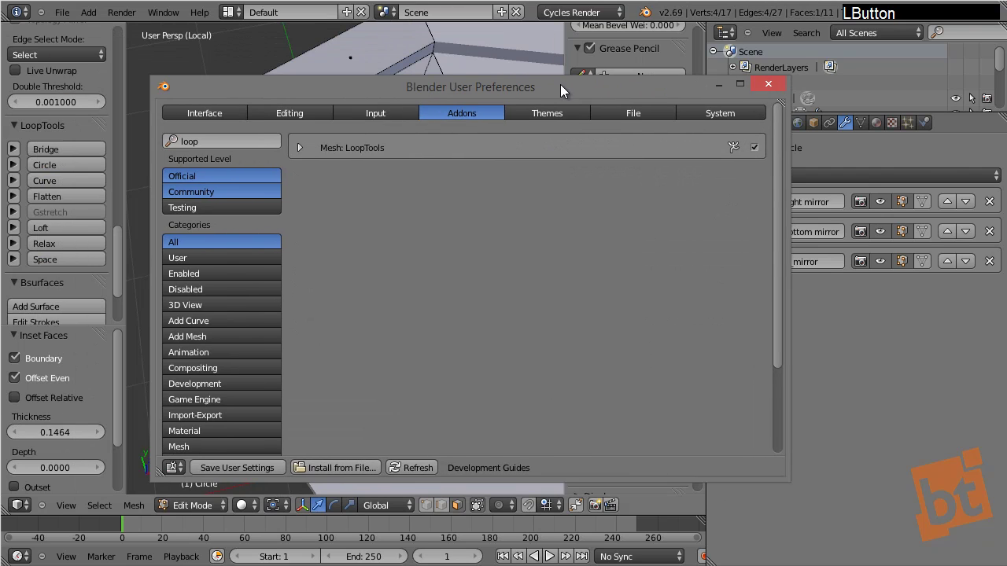
click(236, 140)
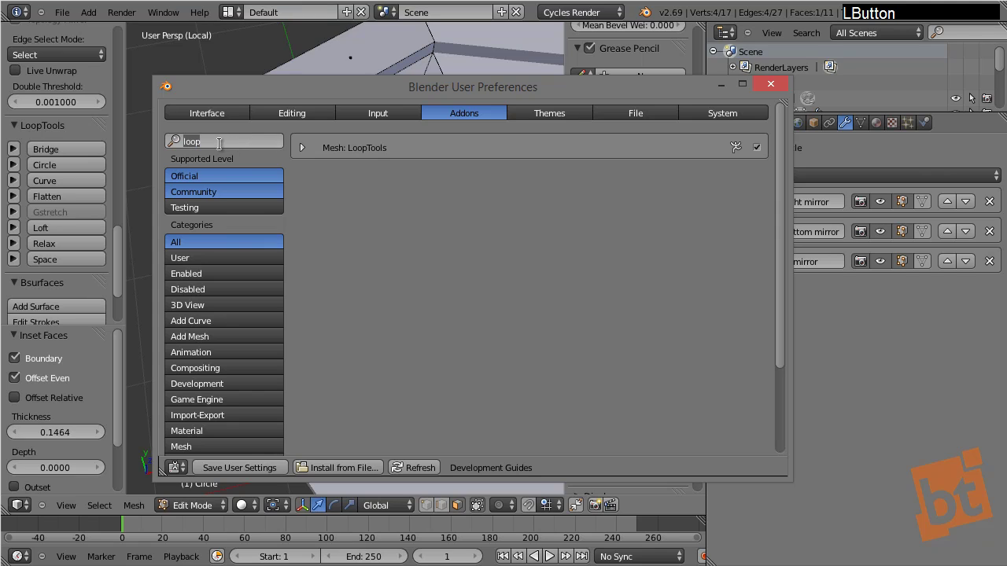
click(344, 154)
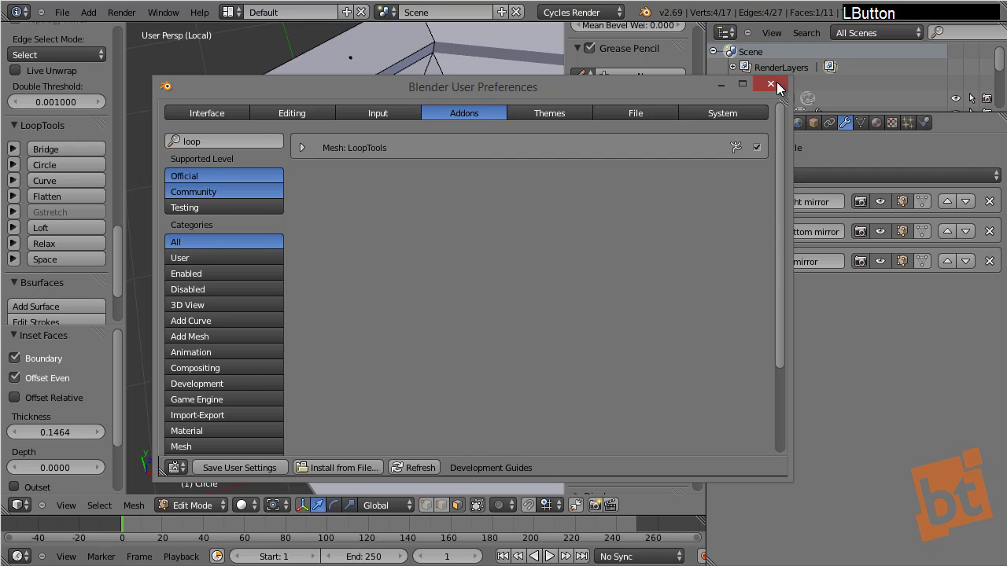
click(771, 84)
Step: Apply the LoopTools Circle operation to the small inset face and scale it to about 0.58 in top view
right_click(376, 159)
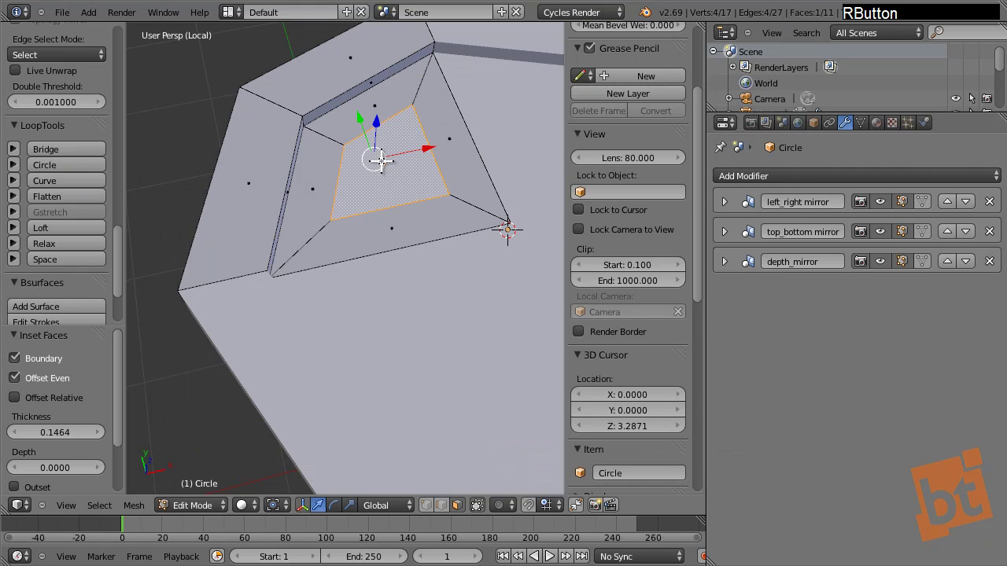
click(62, 166)
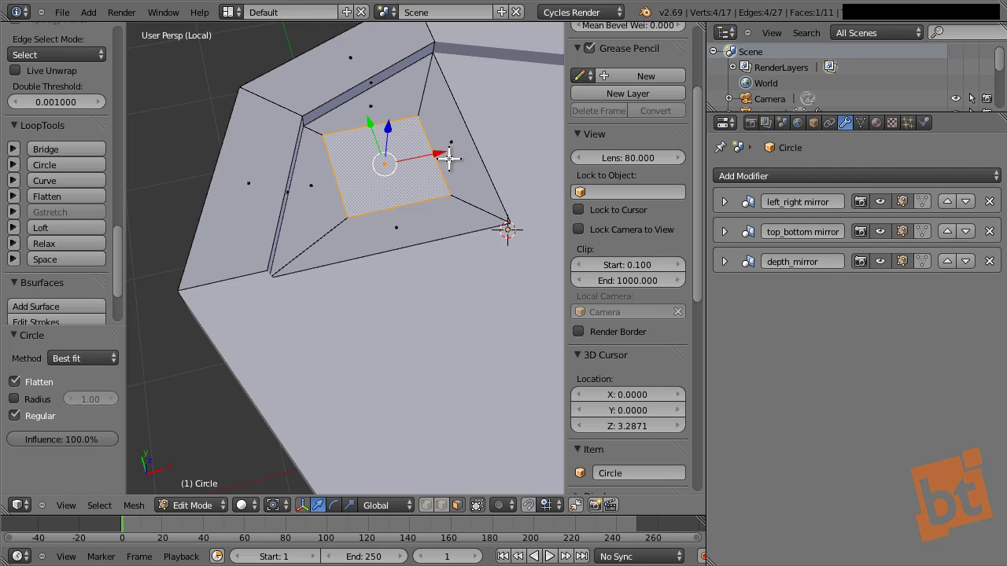
key(KP_7)
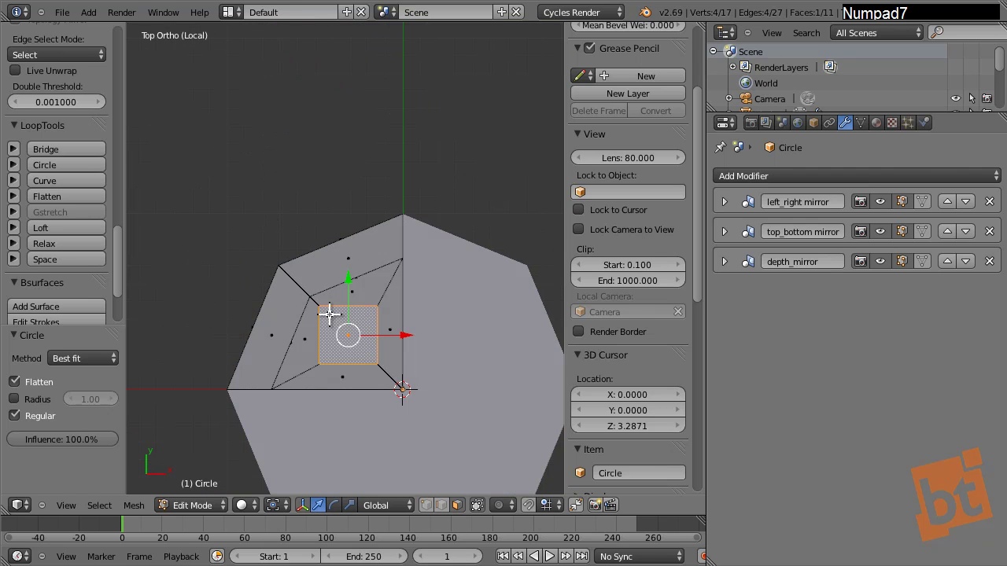
shift+middle_drag(343, 325, 357, 212)
scroll(357, 212, up, 4)
shift+middle_drag(424, 184, 439, 175)
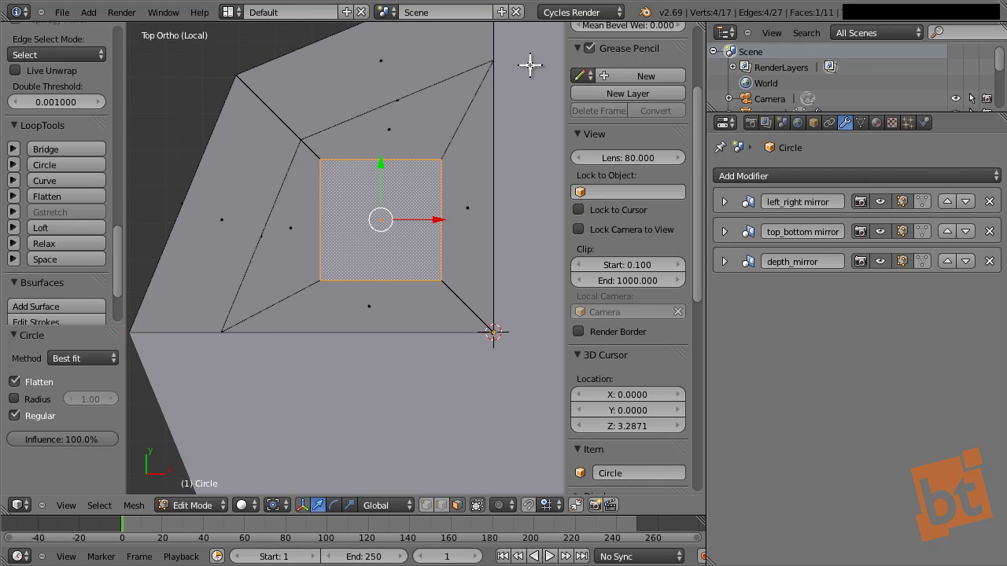
key(s)
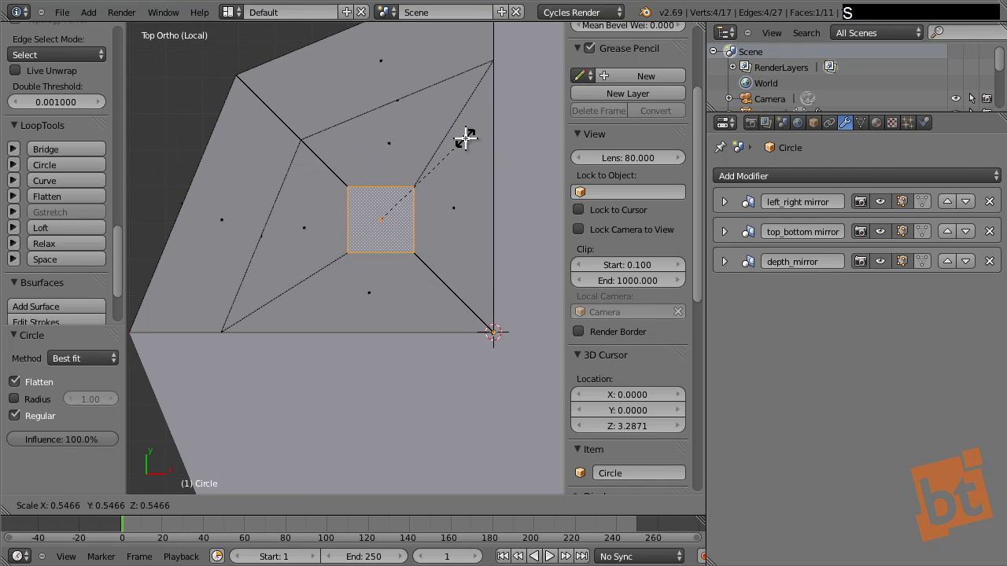
click(467, 132)
shift+middle_drag(457, 227, 410, 191)
key(g)
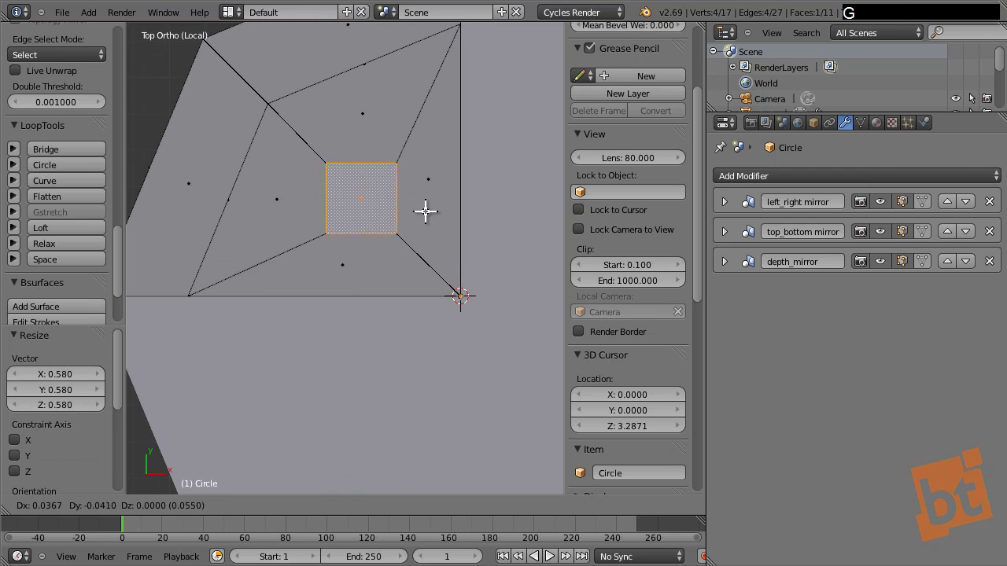
right_click(417, 200)
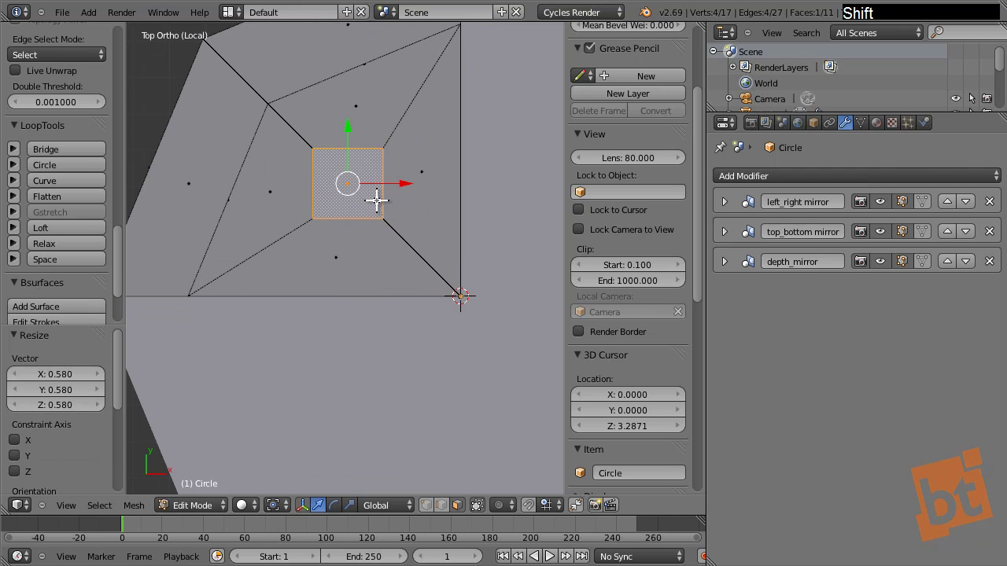
Step: Extrude the small square face about 0.132 down into the disc and delete the extruded end face to open a hole
middle_drag(376, 197, 465, 176)
key(e)
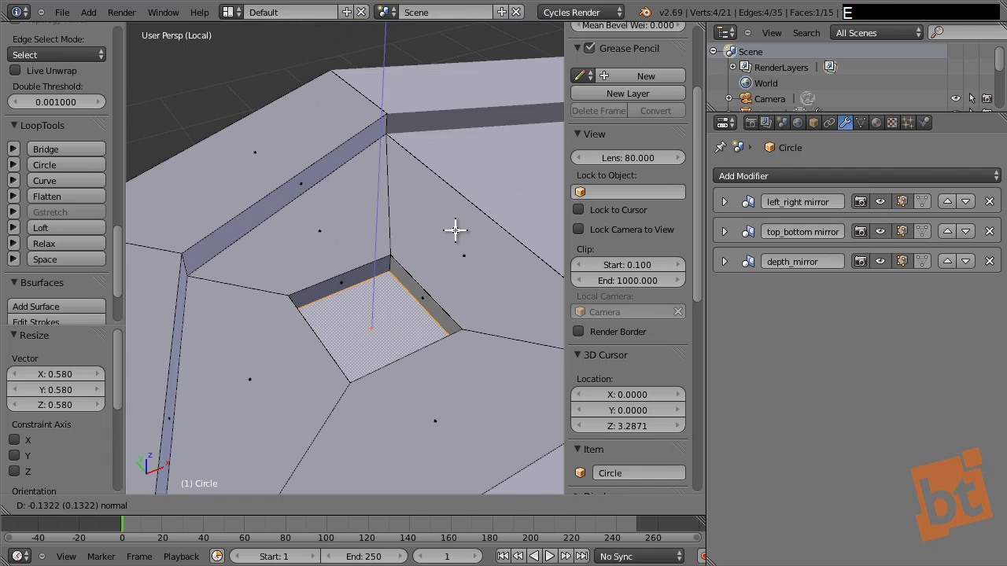
click(455, 229)
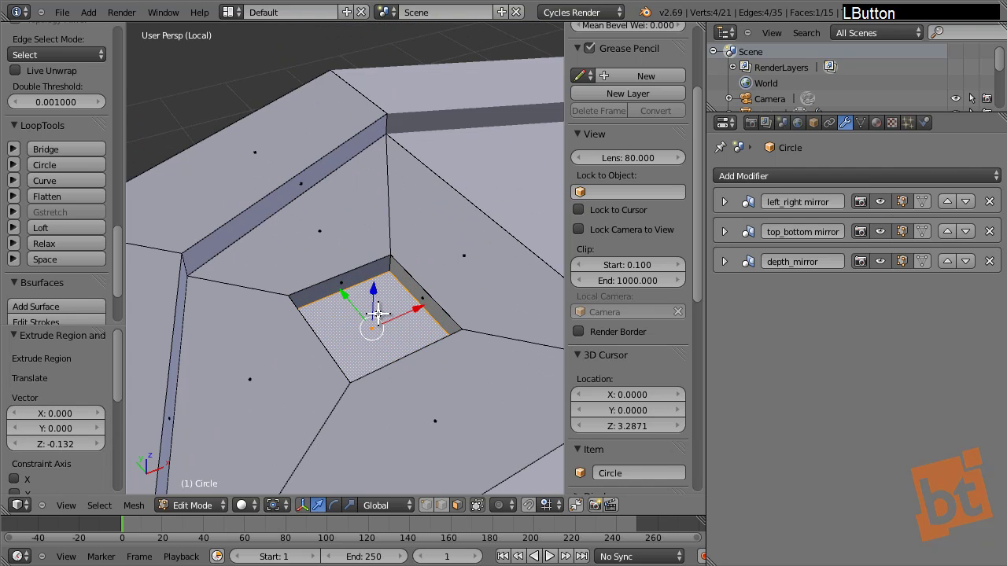
key(x)
click(383, 313)
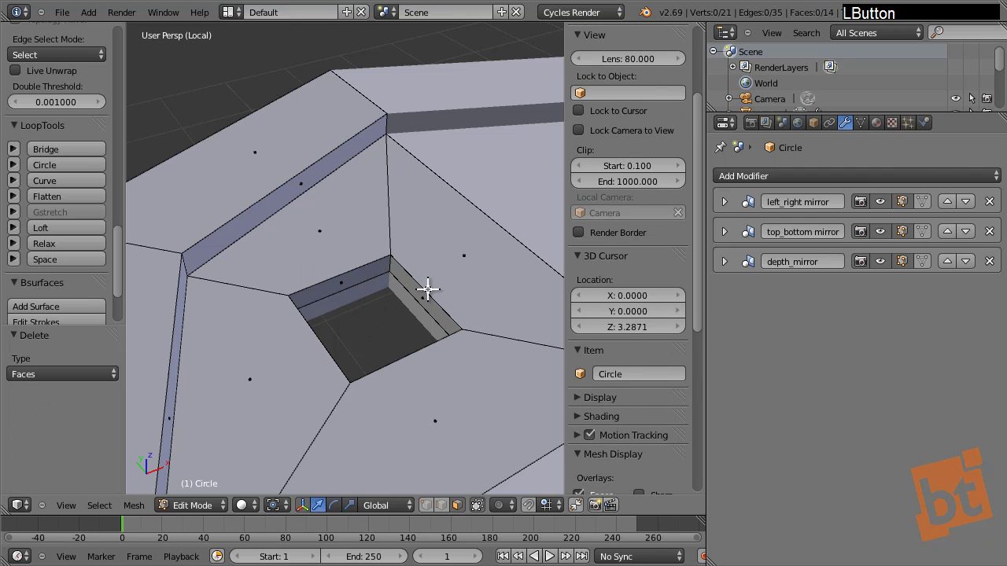
key(a)
Step: Leave mesh editing and add a Subdivision Surface modifier to the disc with a View level of 2
shift+middle_drag(432, 278, 303, 294)
scroll(353, 333, down, 5)
key(Tab)
middle_drag(424, 277, 475, 203)
click(823, 175)
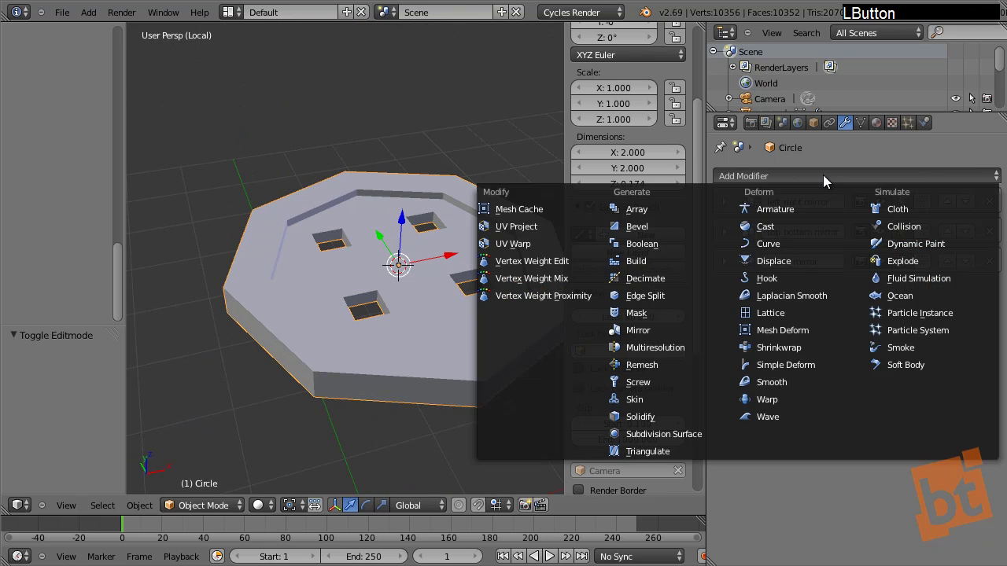
click(683, 433)
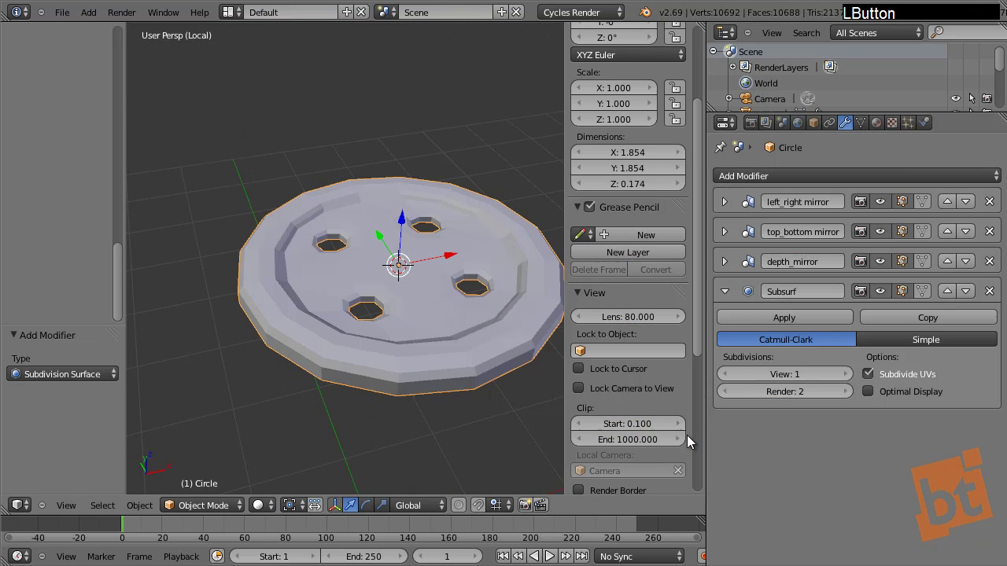
click(846, 375)
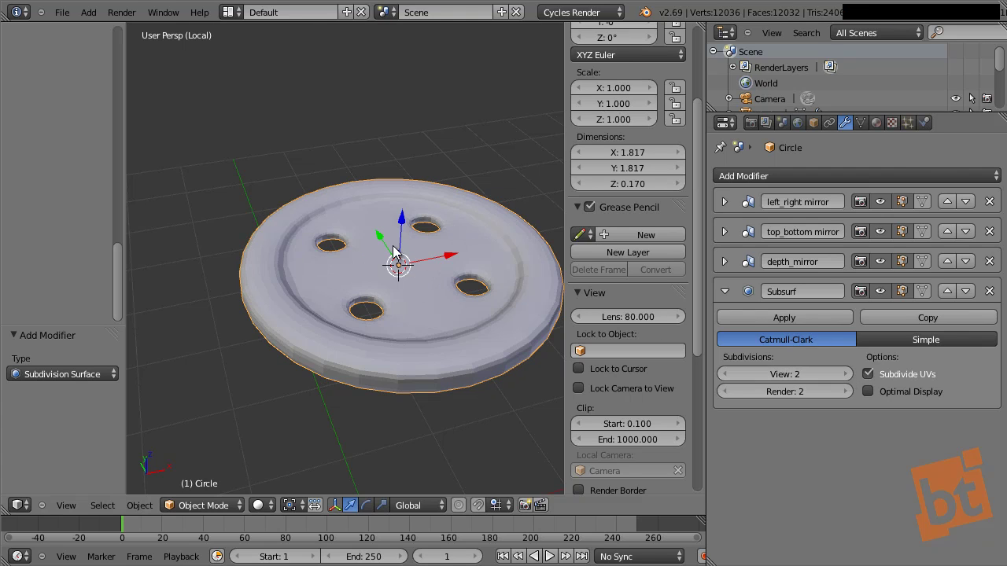
Step: Return to mesh editing and select only the ring of wall faces inside the square button hole
key(Tab)
shift+middle_drag(399, 225, 362, 272)
scroll(303, 255, up, 1)
right_click(336, 224)
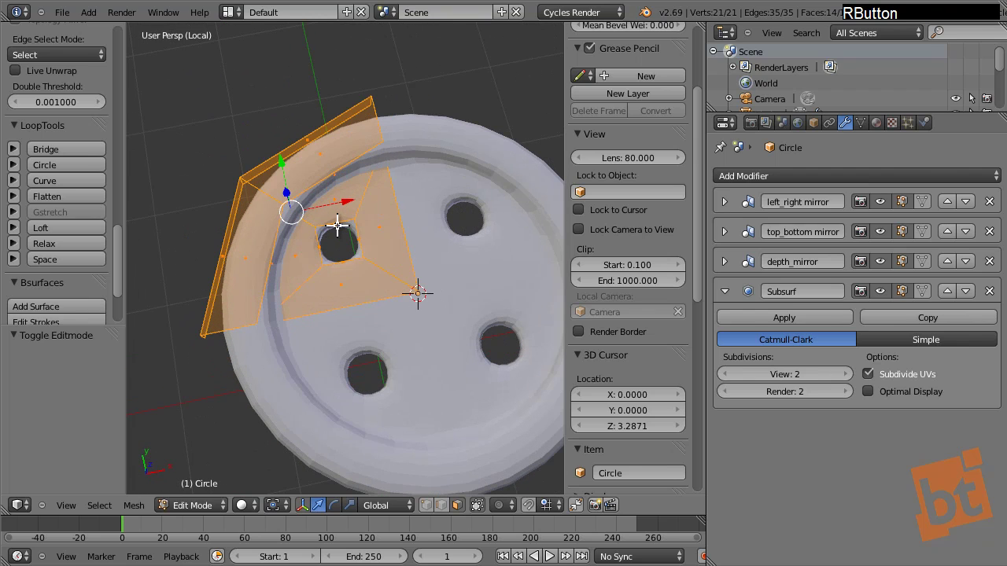
alt+right_click(337, 223)
alt+right_click(354, 221)
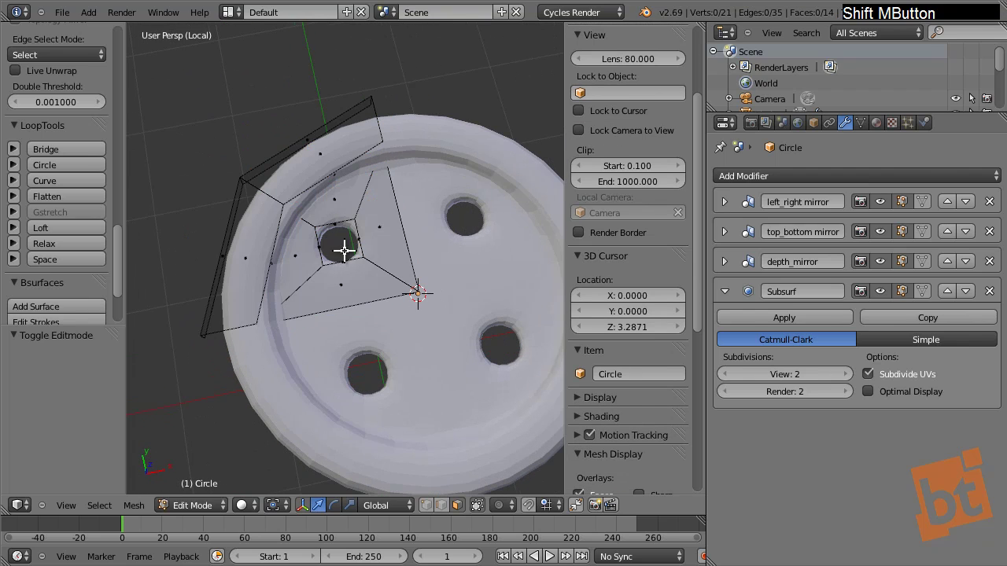
shift+middle_drag(341, 247, 353, 218)
scroll(323, 232, up, 5)
alt+right_click(322, 224)
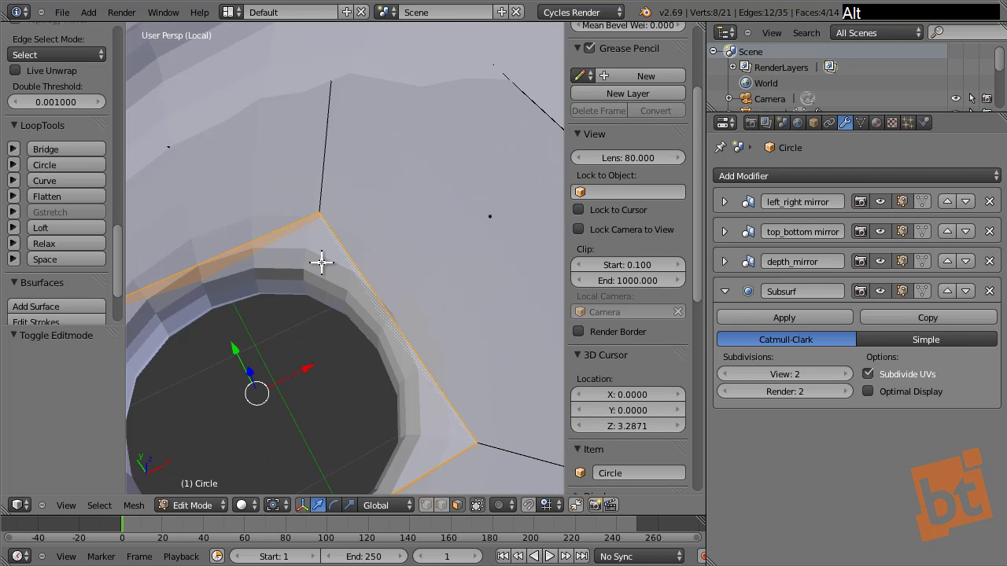
shift+middle_drag(322, 261, 308, 249)
scroll(280, 308, down, 4)
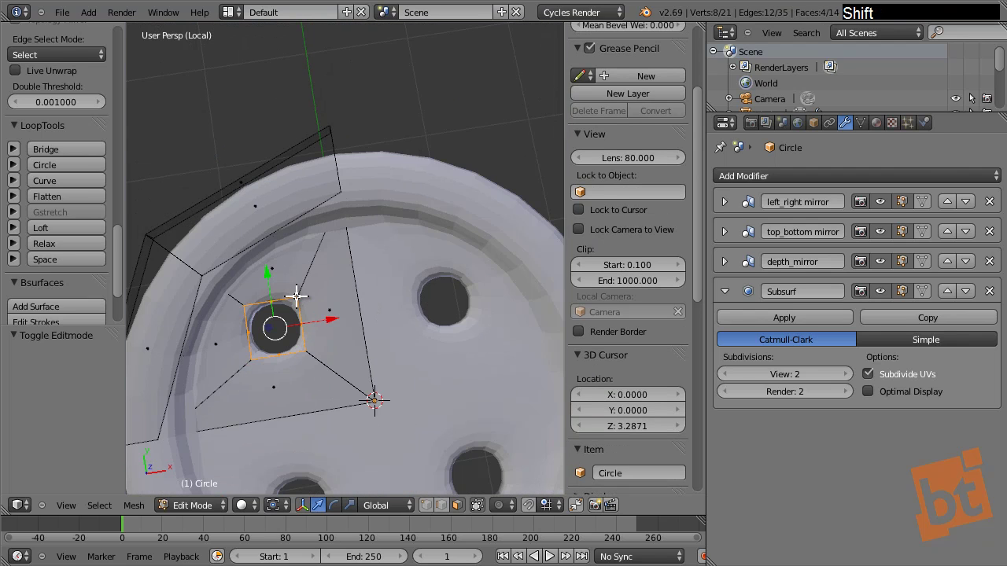
Step: In top view, move the selected hole walls about 0.094 along X and -0.107 along Y, toward the button's centre
key(KP_Home)
key(g)
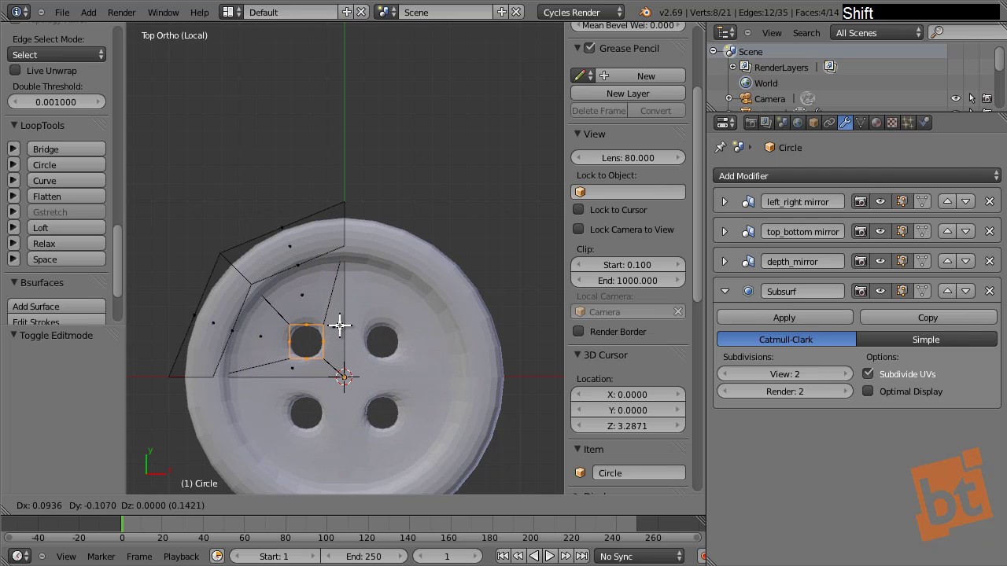
click(340, 325)
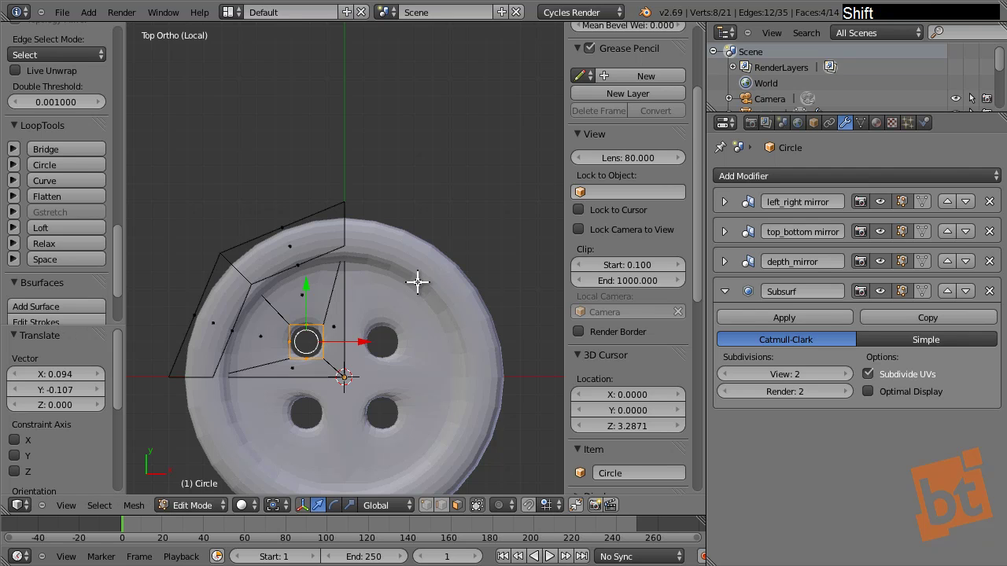
key(s)
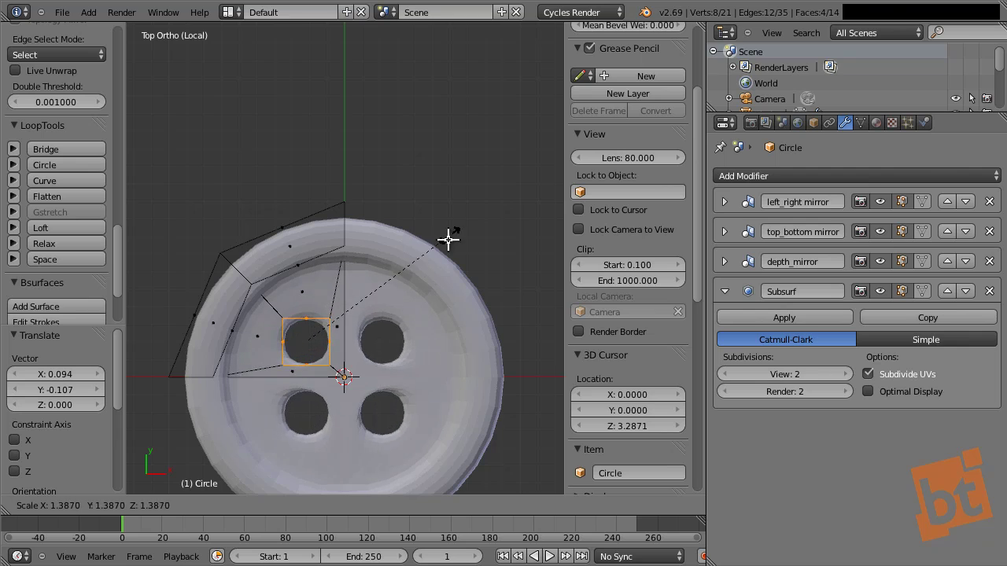
right_click(350, 314)
shift+middle_drag(349, 314, 371, 220)
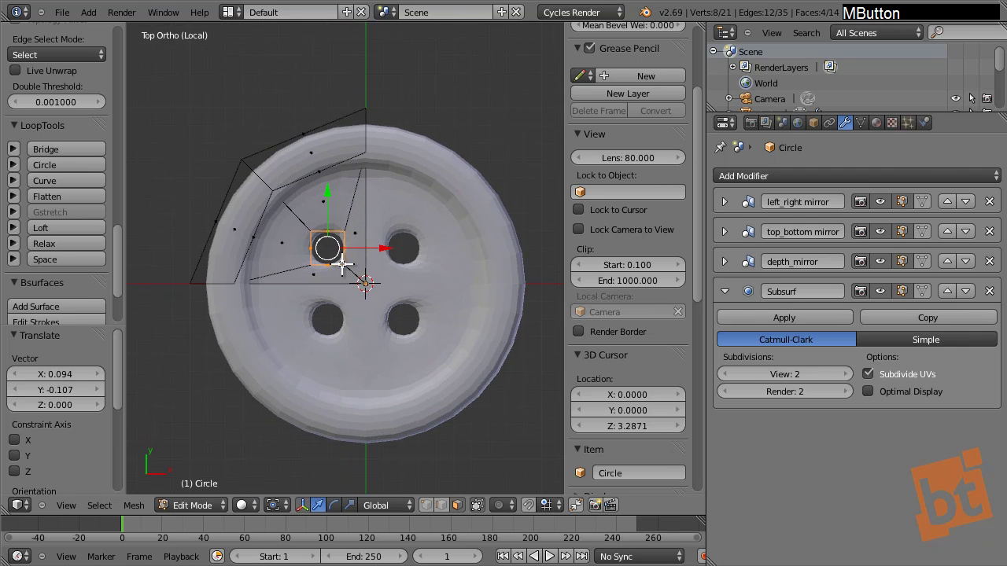
ctrl+middle_drag(341, 265, 337, 228)
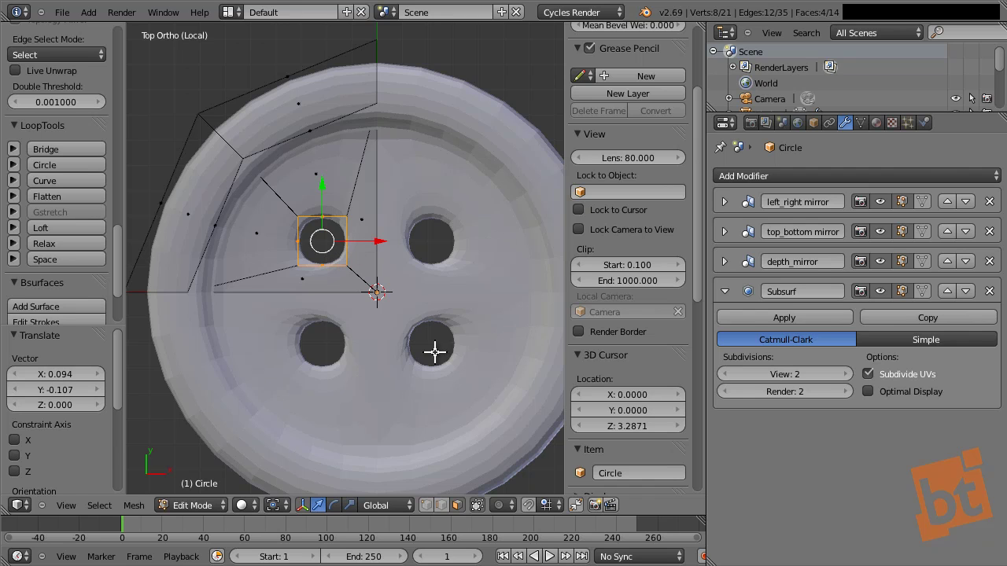
Step: Fine-tune the hole's position and scale its walls to about 0.93
key(g)
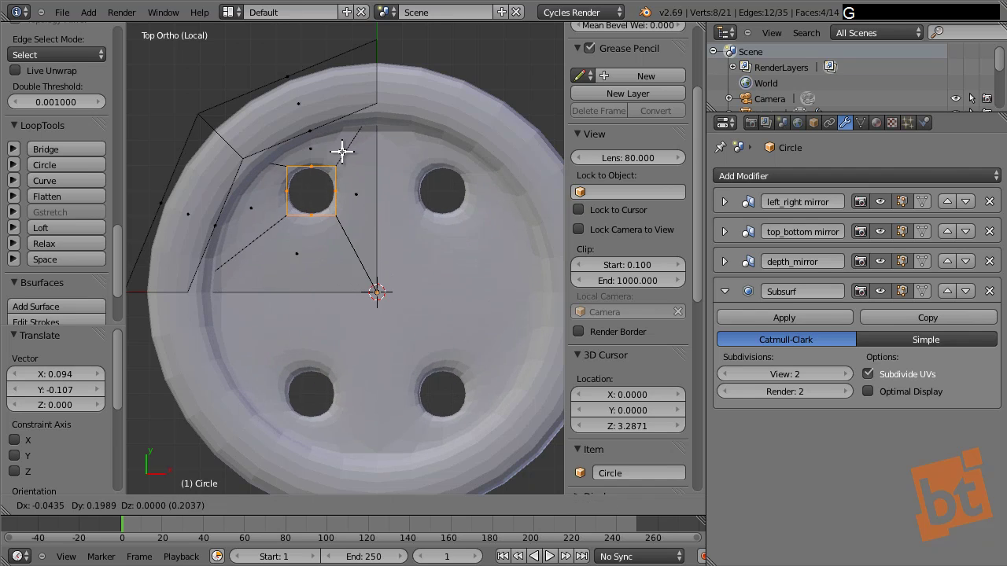
click(354, 207)
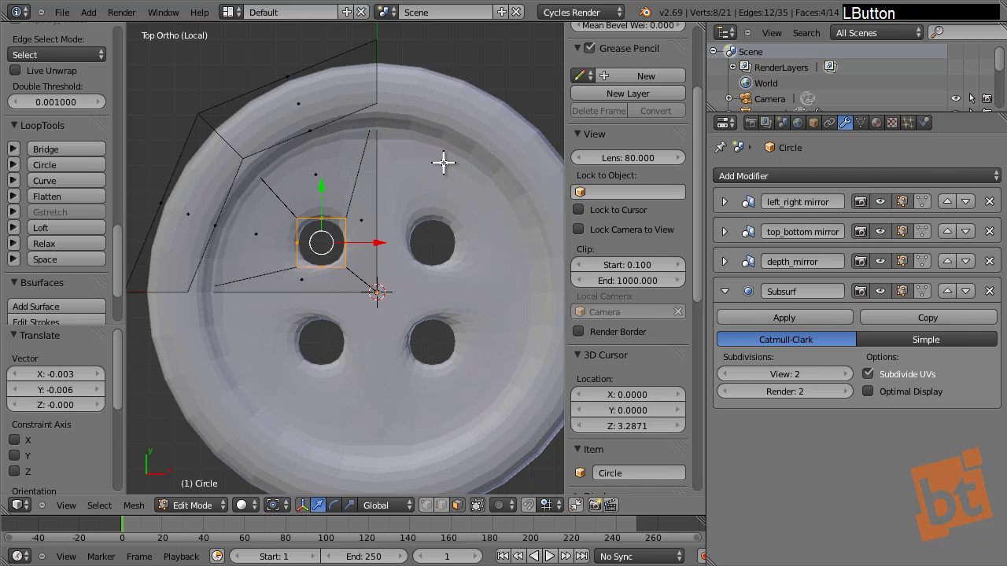
key(s)
click(443, 164)
key(g)
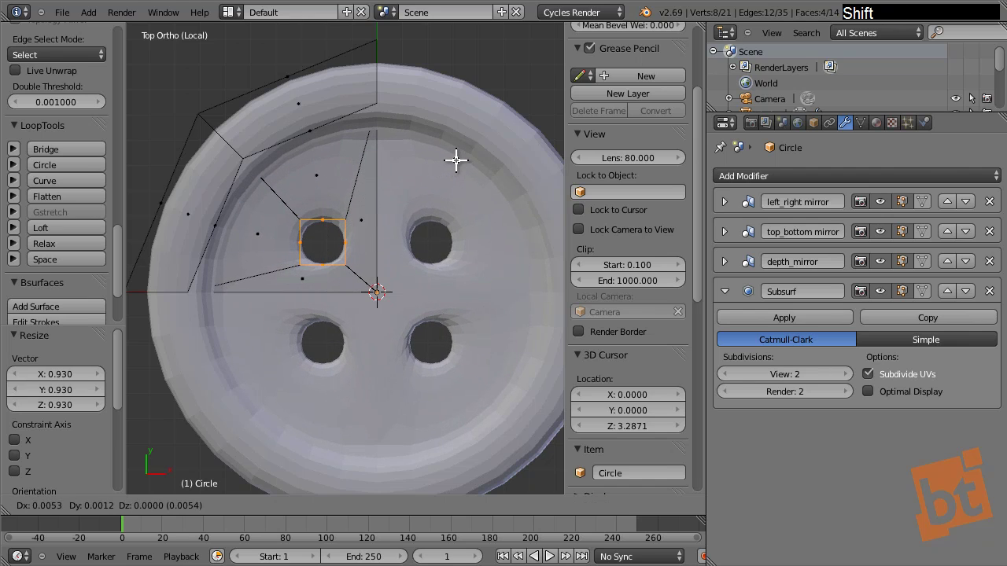
shift+click(454, 160)
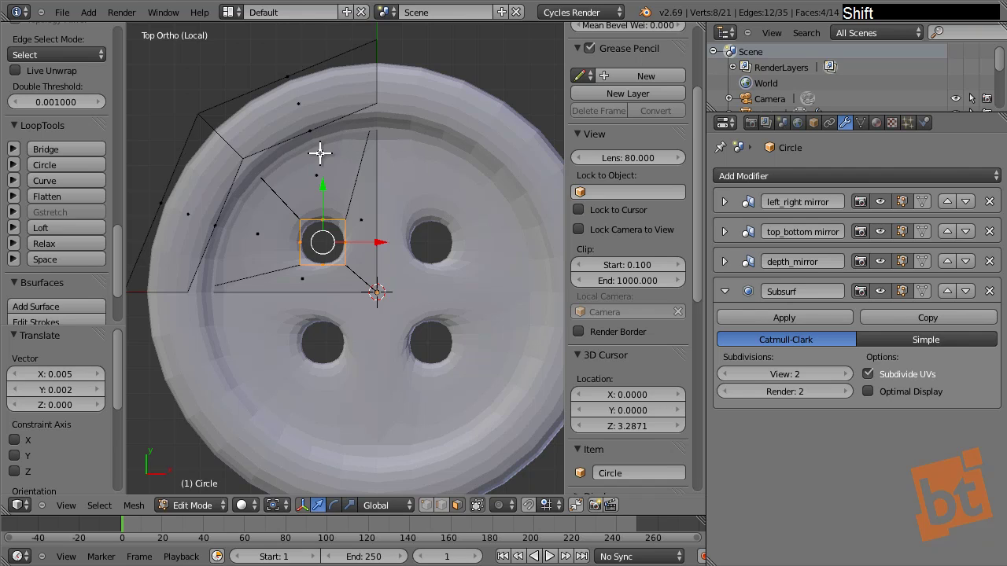
Step: Add an edge loop around the hole, slide it close to the opening and regularize it with LoopTools Circle
key(ctrl+r)
click(294, 211)
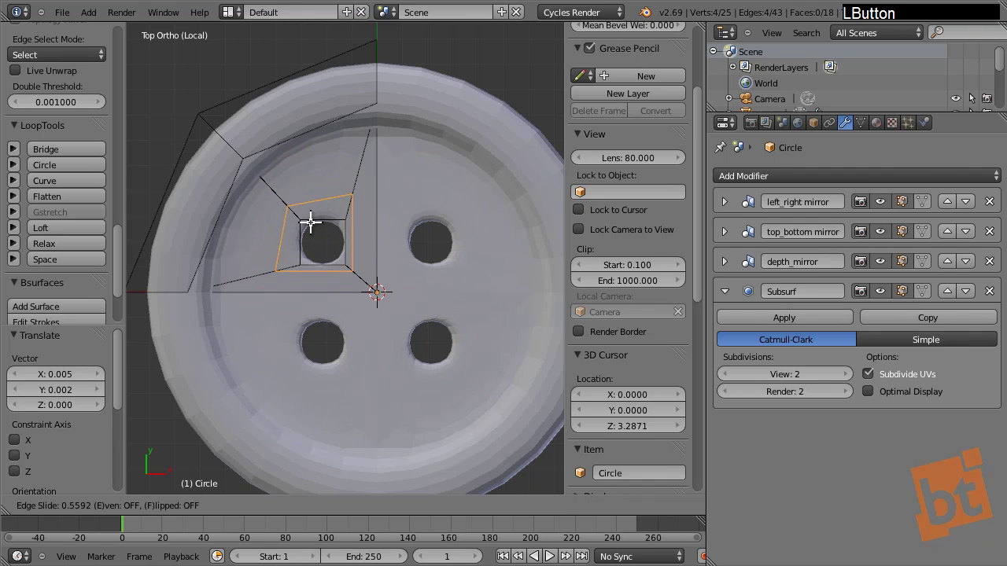
click(315, 226)
click(60, 164)
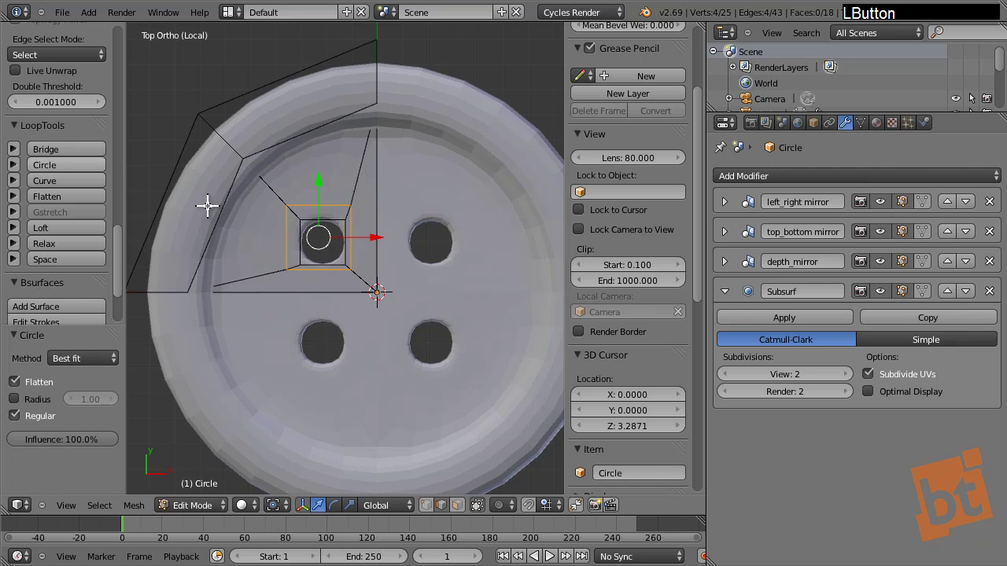
Step: Centre the new edge loop on the hole by moving it about 0.015 in X and -0.015 in Y, and deselect everything
key(g)
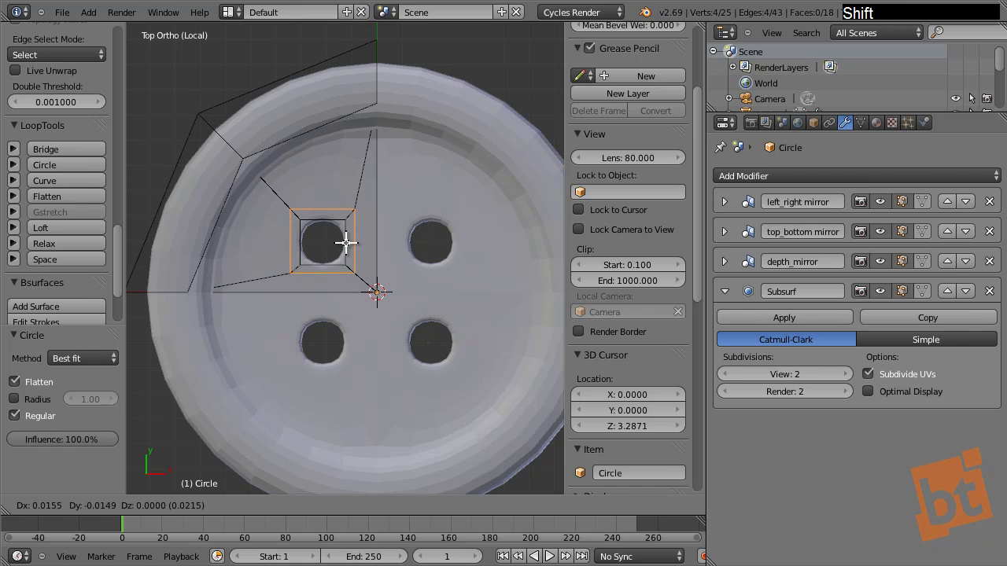
click(346, 243)
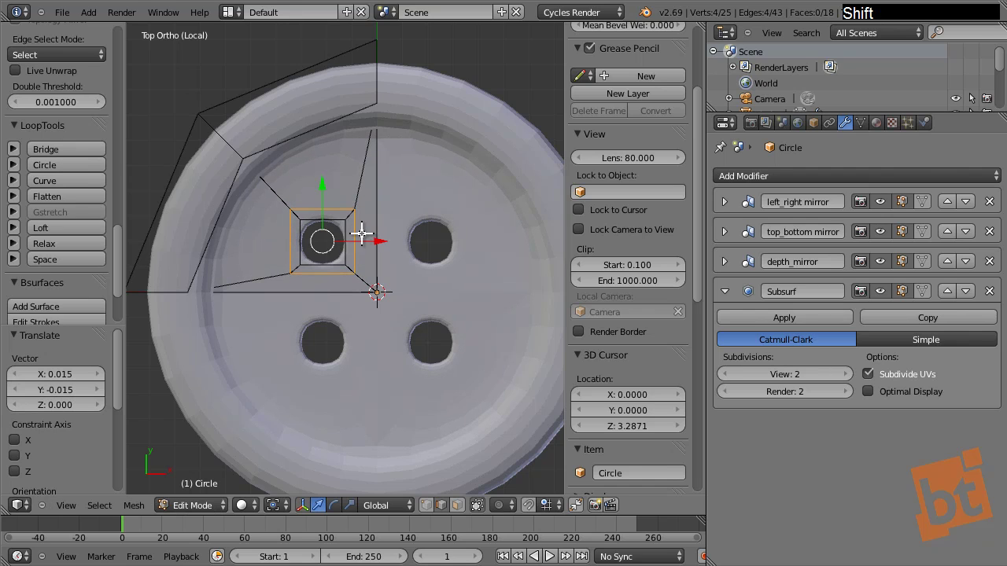
scroll(361, 233, up, 3)
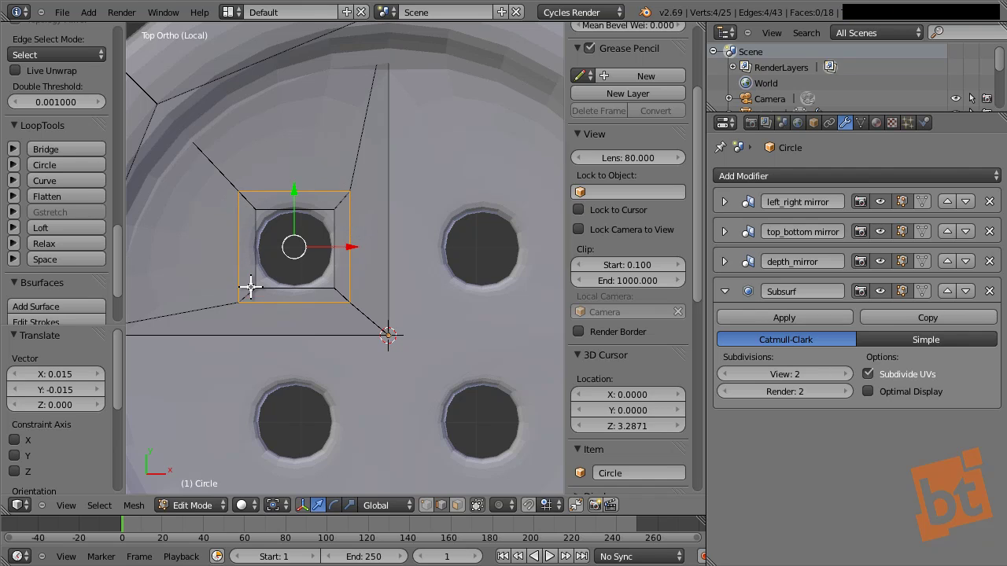
shift+click(324, 161)
key(a)
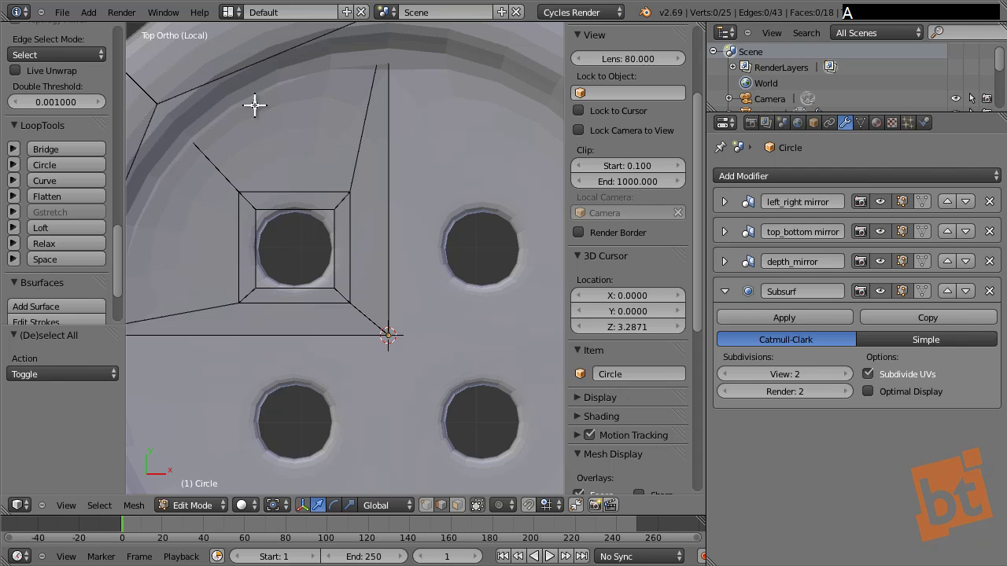
shift+middle_drag(347, 218, 368, 197)
scroll(368, 193, down, 2)
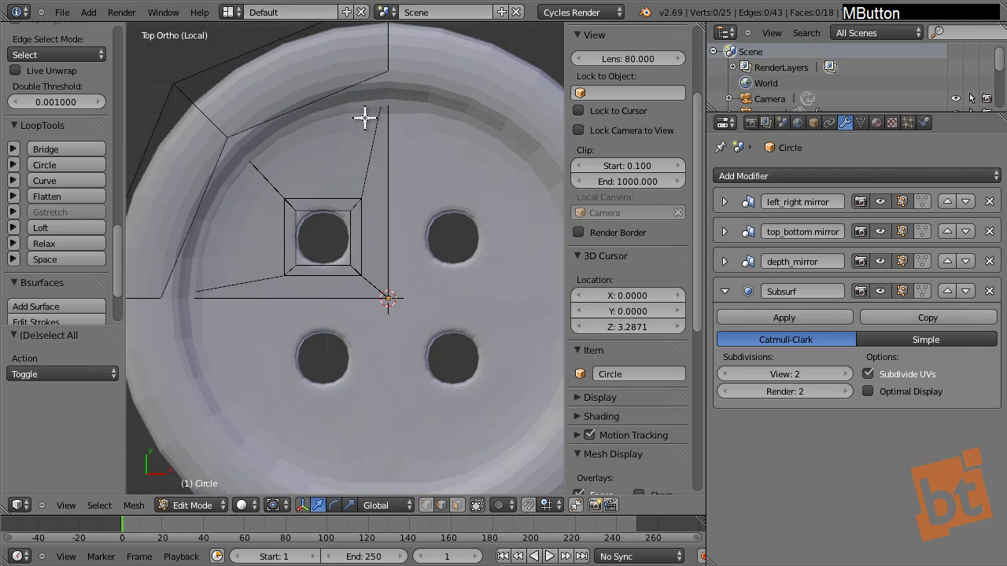
Step: Leave mesh editing and apply smooth shading to the button
key(Tab)
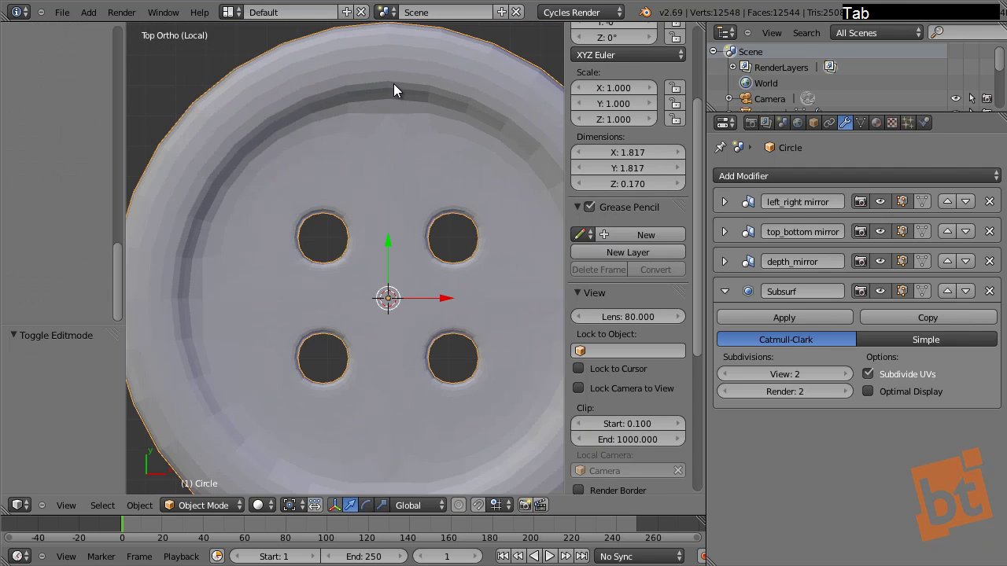
drag(111, 276, 113, 135)
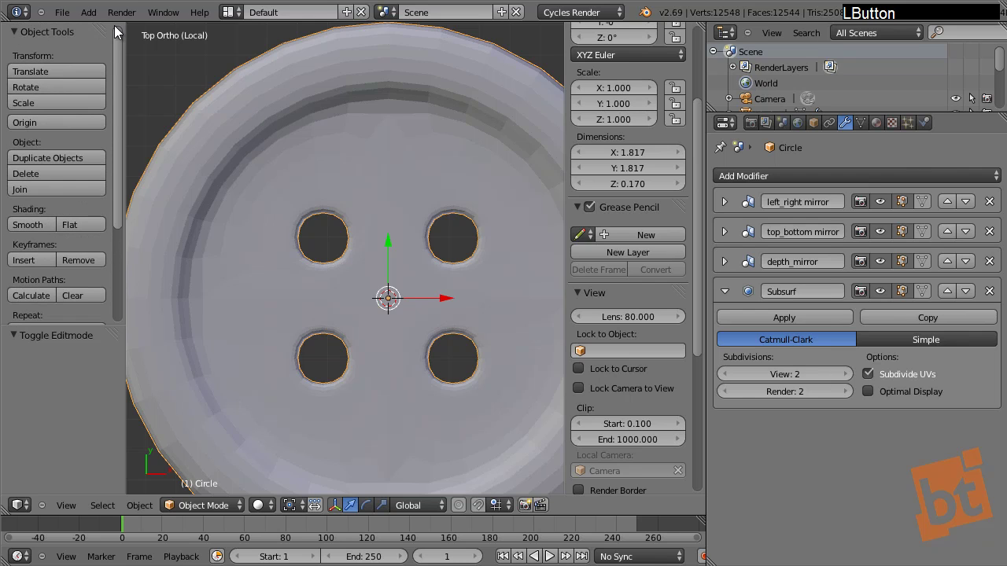
click(37, 223)
shift+middle_drag(359, 238, 362, 164)
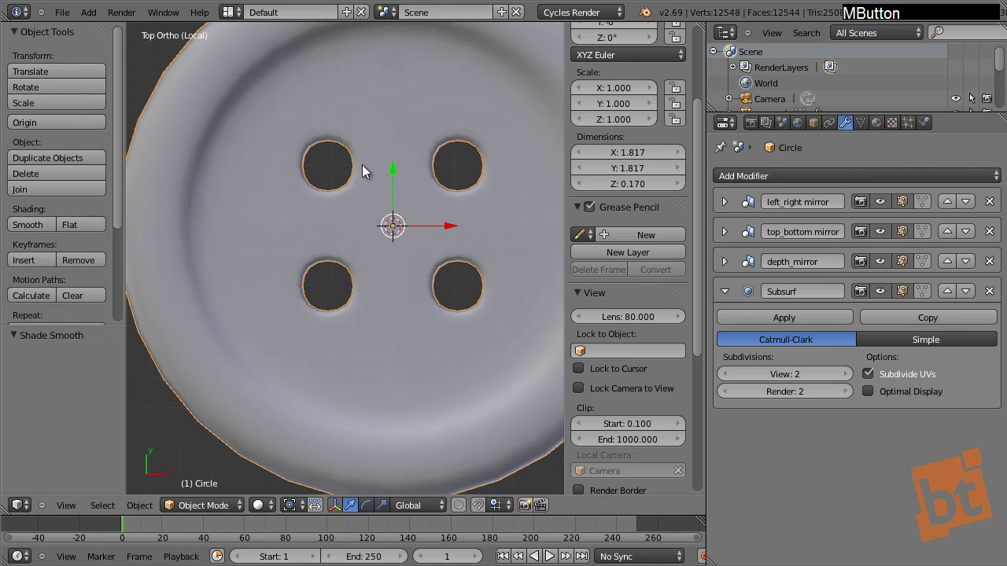
scroll(362, 164, down, 2)
shift+middle_drag(422, 170, 423, 230)
key(Tab)
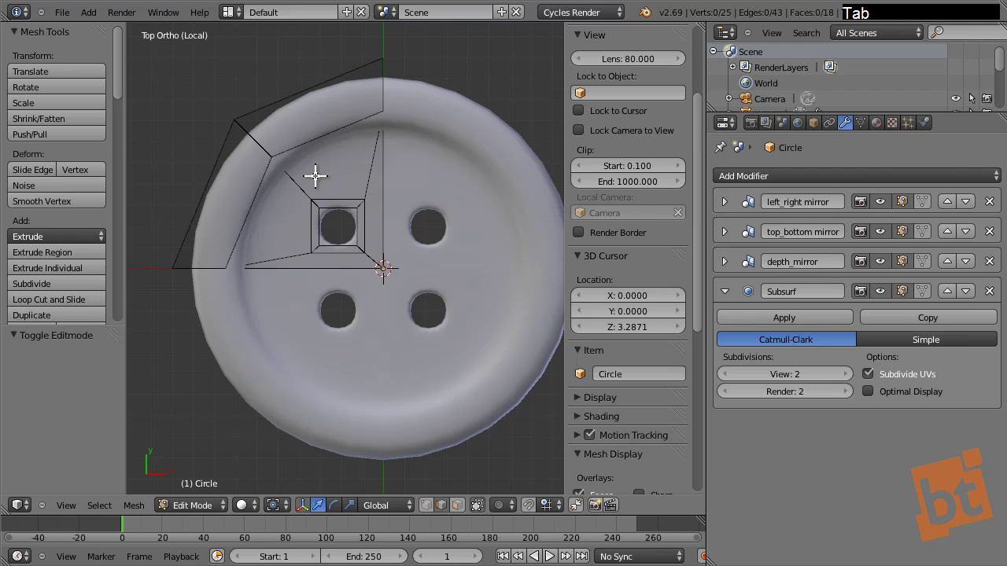
middle_drag(369, 310, 412, 206)
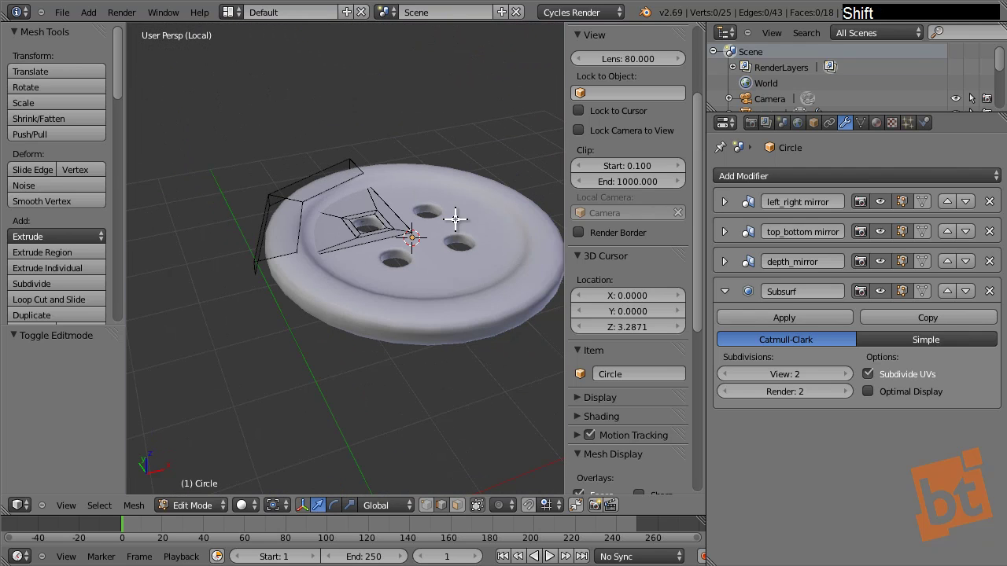
key(Tab)
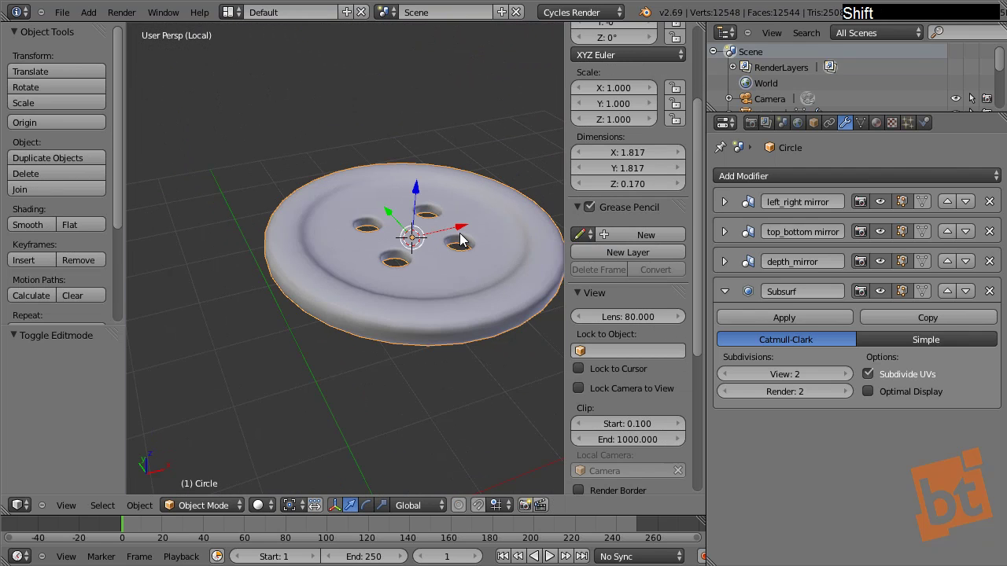
middle_drag(461, 241, 443, 338)
Step: In mesh editing, add an edge loop around the button's outer side wall and slide it close to the upper edge
key(Tab)
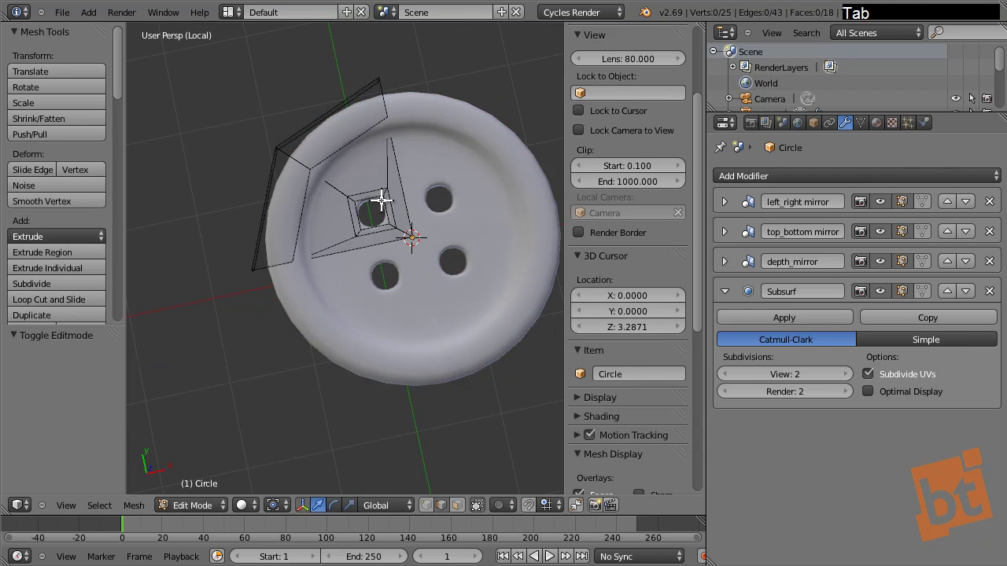
middle_drag(390, 206, 302, 203)
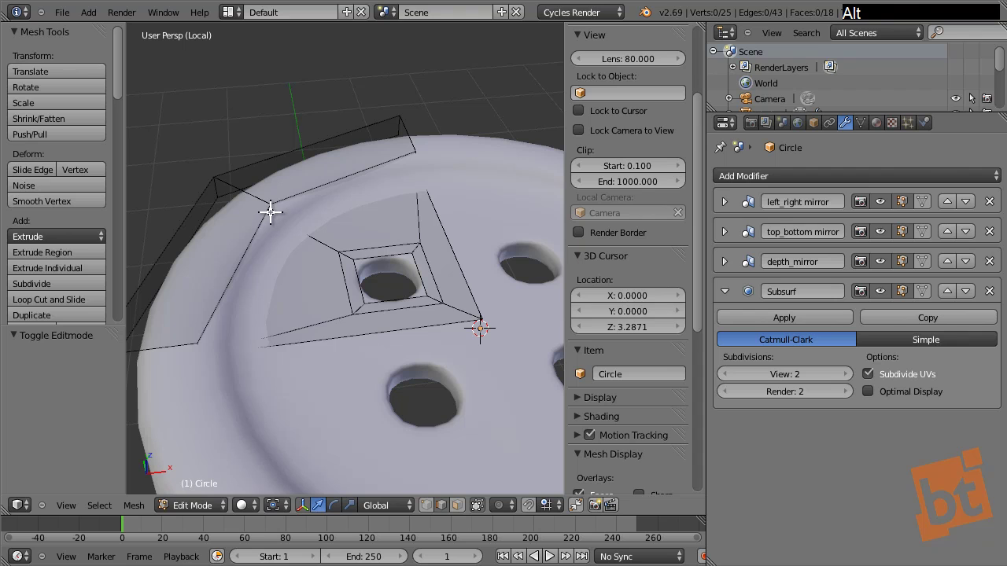
key(a)
middle_drag(247, 276, 404, 367)
key(ctrl+r)
click(461, 406)
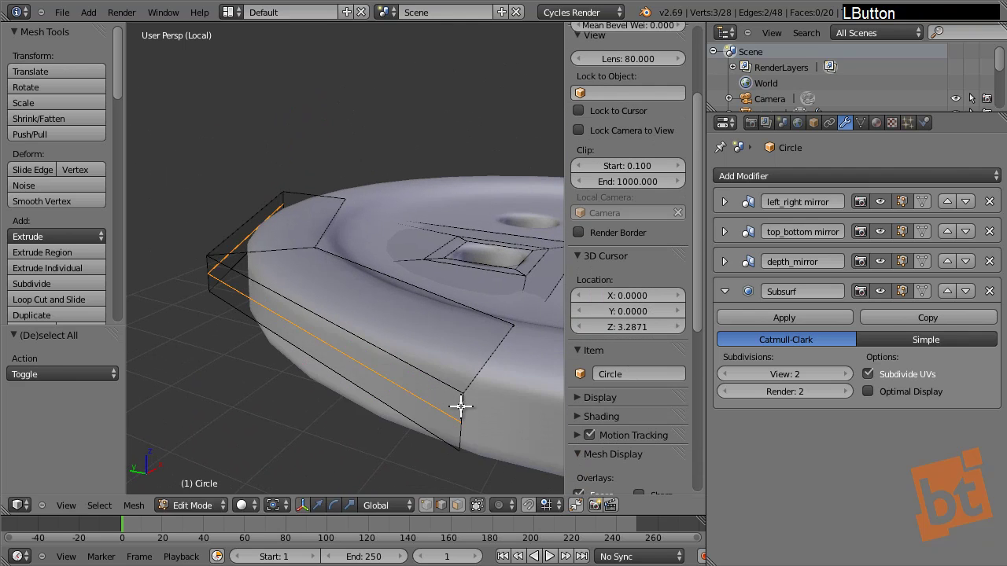
click(463, 383)
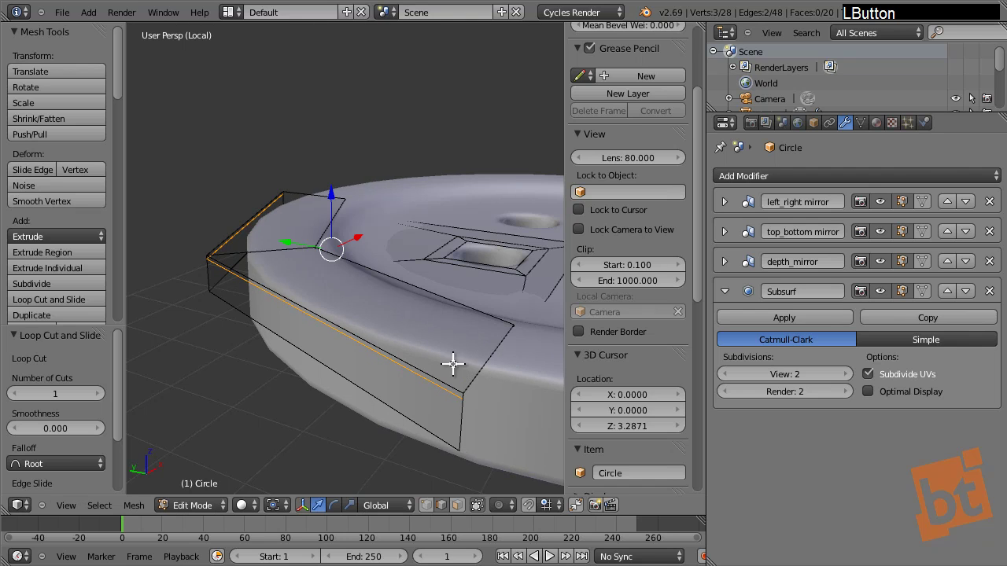
key(ctrl+r)
right_click(503, 338)
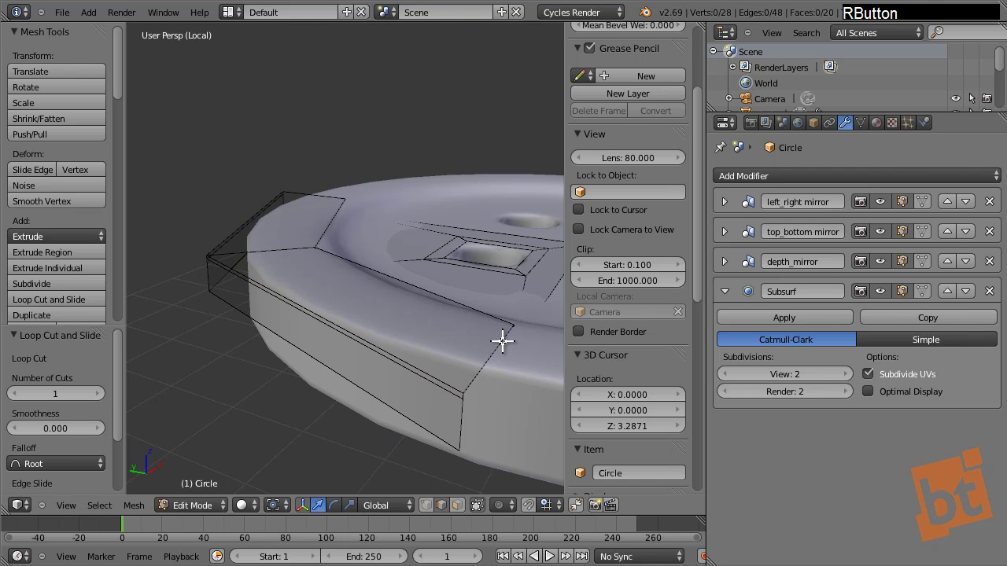
Step: Add two supporting edge loops along the button's recessed inner rim to sharpen the groove
shift+middle_drag(504, 338, 331, 229)
key(ctrl+r)
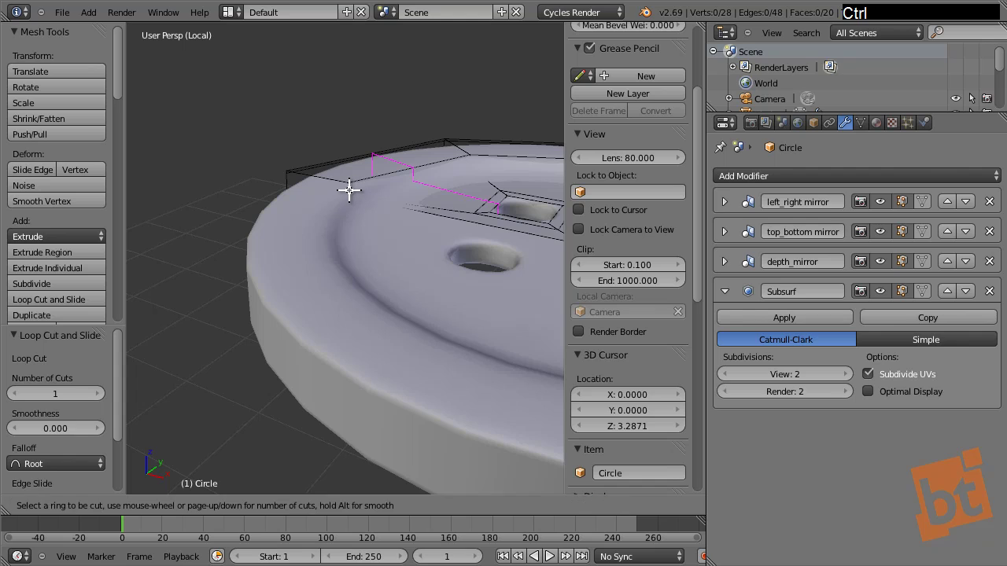
click(348, 188)
click(350, 190)
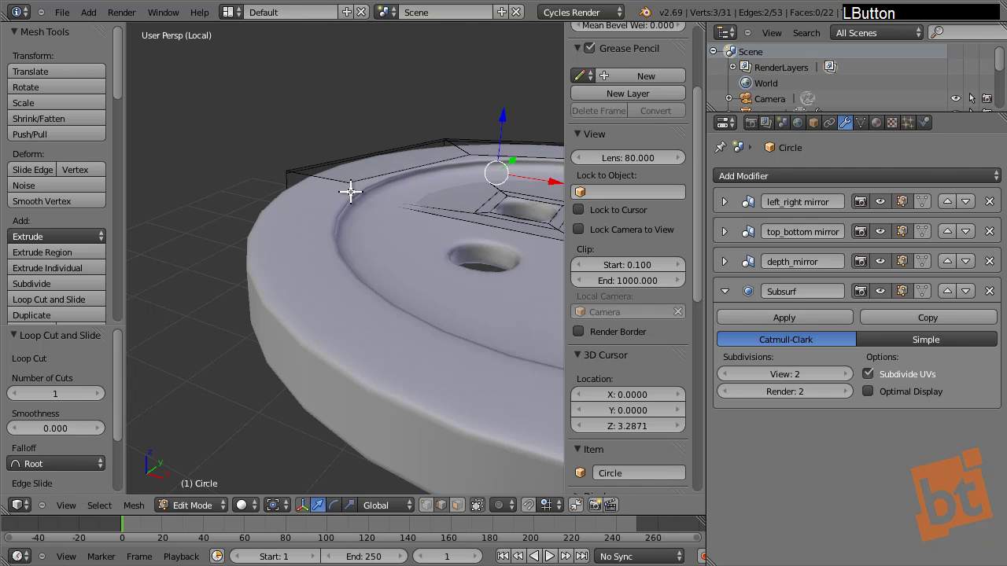
key(ctrl+r)
click(350, 191)
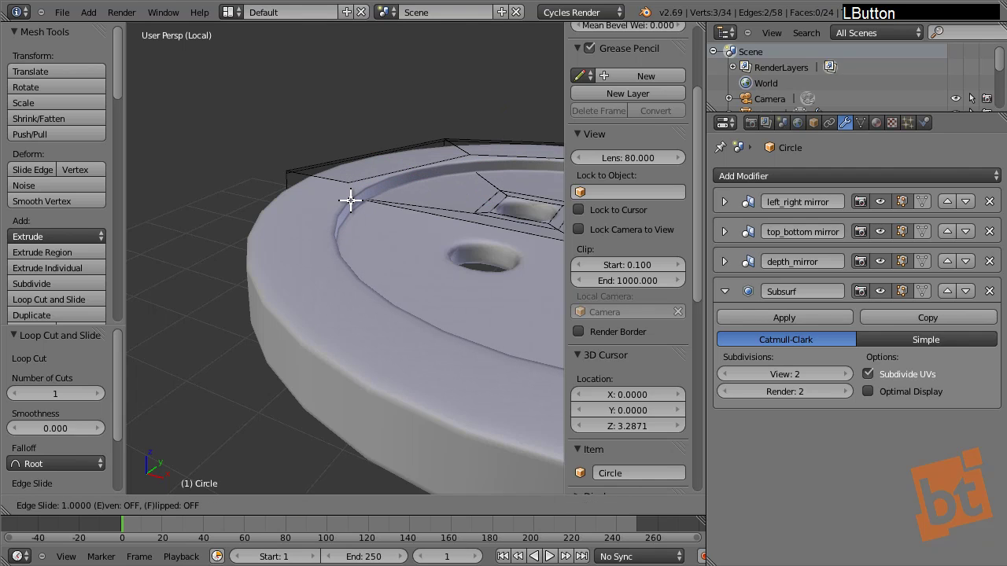
click(352, 198)
Step: Leave mesh editing and exit the isolated view of the button to return to the full snowman scene
shift+middle_drag(353, 198, 395, 248)
key(Tab)
scroll(412, 294, down, 4)
scroll(394, 251, down, 4)
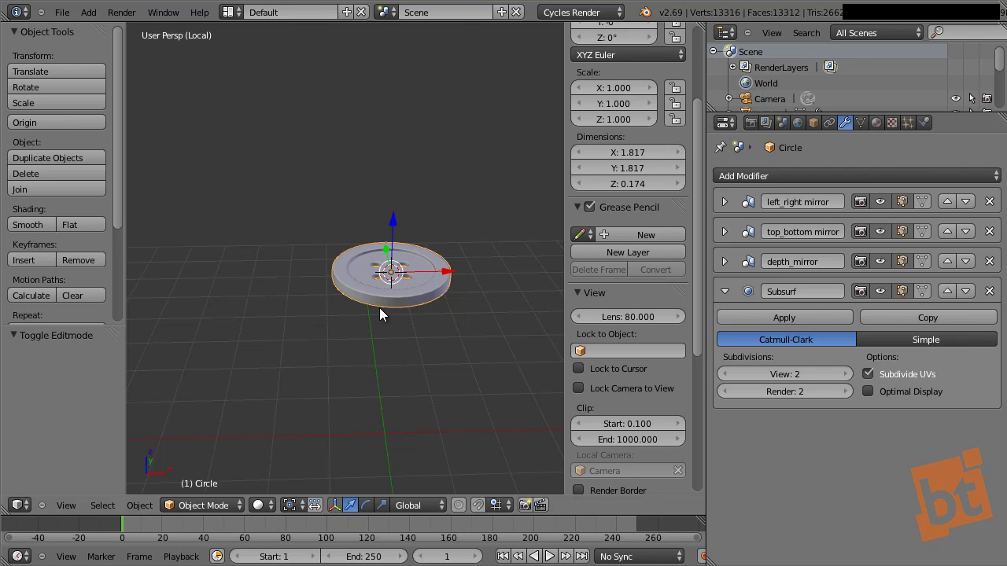
mouse_move(420, 329)
shift+middle_down()
mouse_move(402, 180)
mouse_move(416, 246)
mouse_move(399, 372)
mouse_move(422, 313)
shift+middle_up()
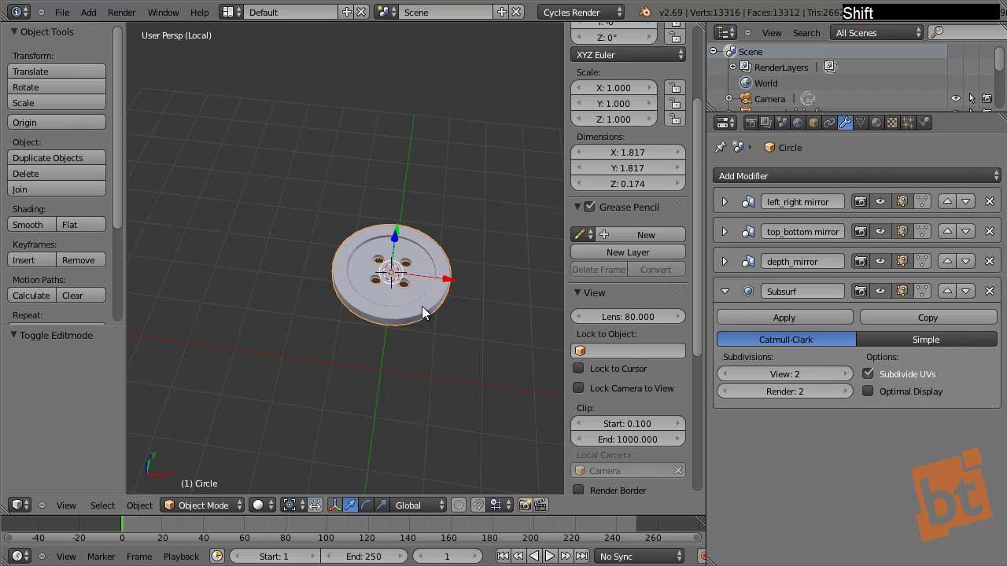
key(KP_Divide)
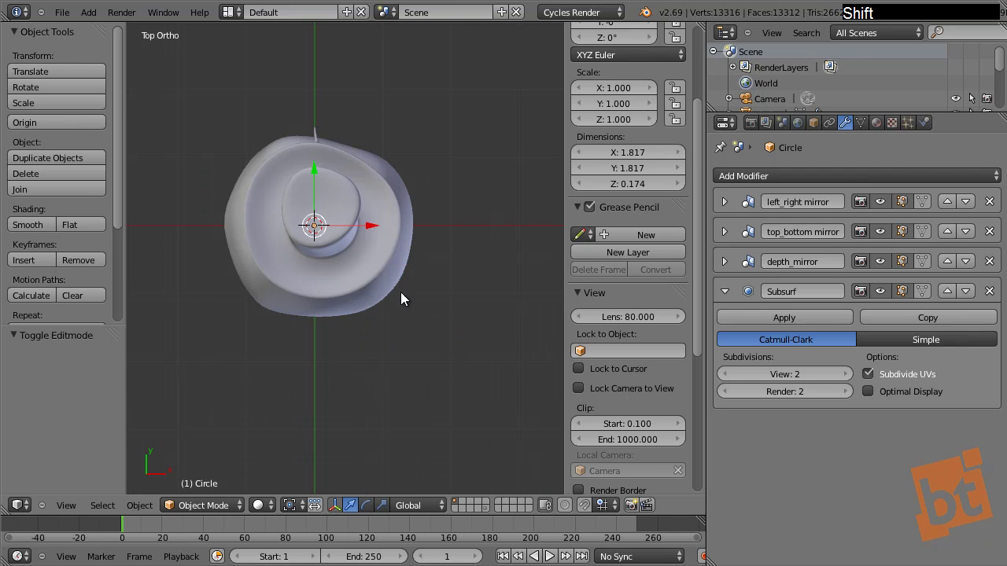
Step: Scale the button to about 0.578 and move it about 1.667 along Y, out in front of the snowman's face
shift+middle_drag(401, 292, 403, 211)
key(s)
click(388, 203)
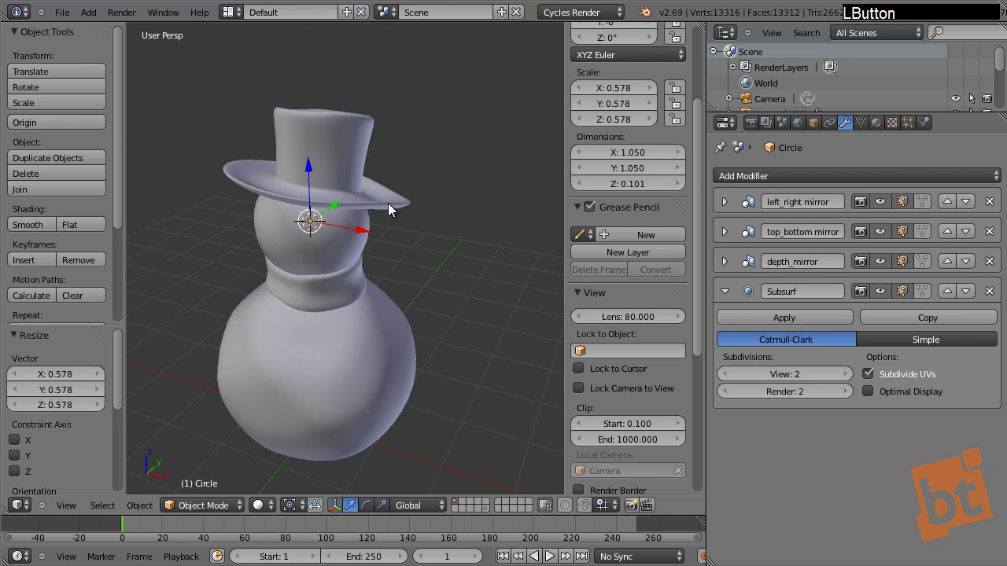
drag(336, 205, 313, 228)
shift+middle_drag(421, 293, 434, 180)
drag(435, 180, 455, 212)
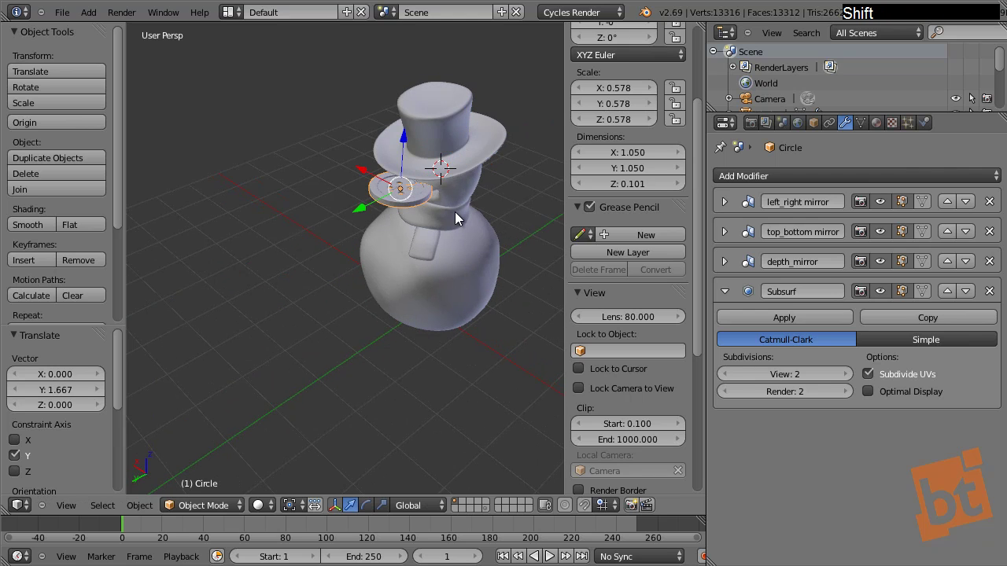
Step: Rotate the button about -89° around X to stand upright, and shrink it to a scale of about 0.113
middle_drag(455, 211, 457, 163)
scroll(457, 163, up, 10)
middle_drag(389, 302, 365, 226)
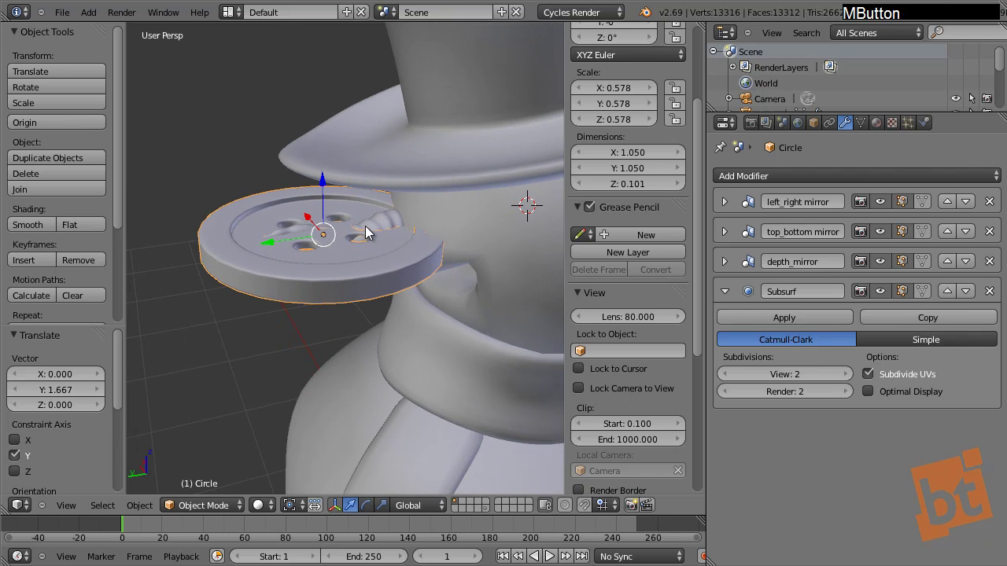
key(r)
key(x)
click(468, 301)
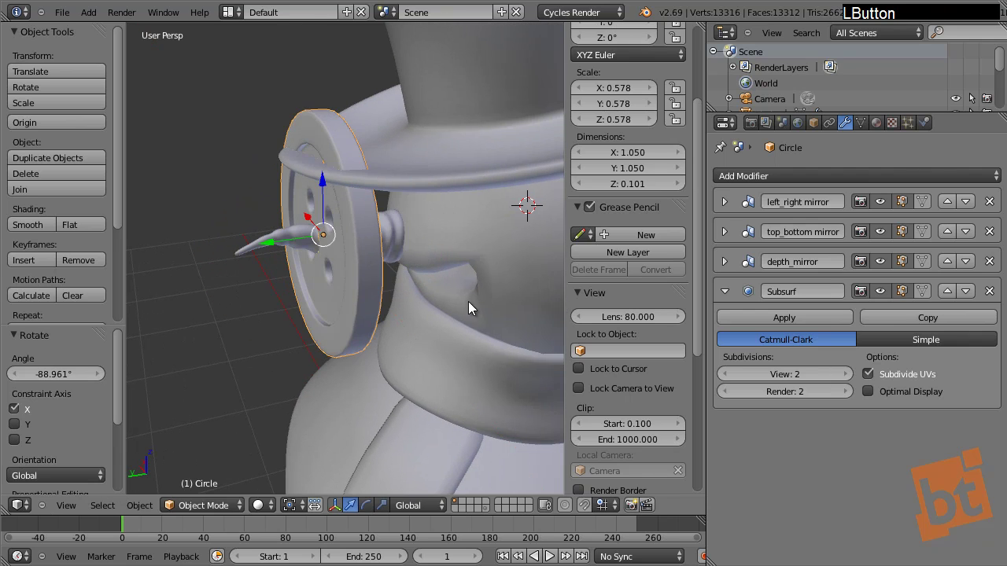
key(s)
click(350, 257)
Step: Move the small button beside the nose and against the head surface as the first eye
middle_drag(325, 296, 425, 310)
scroll(386, 245, up, 3)
scroll(424, 310, up, 2)
key(g)
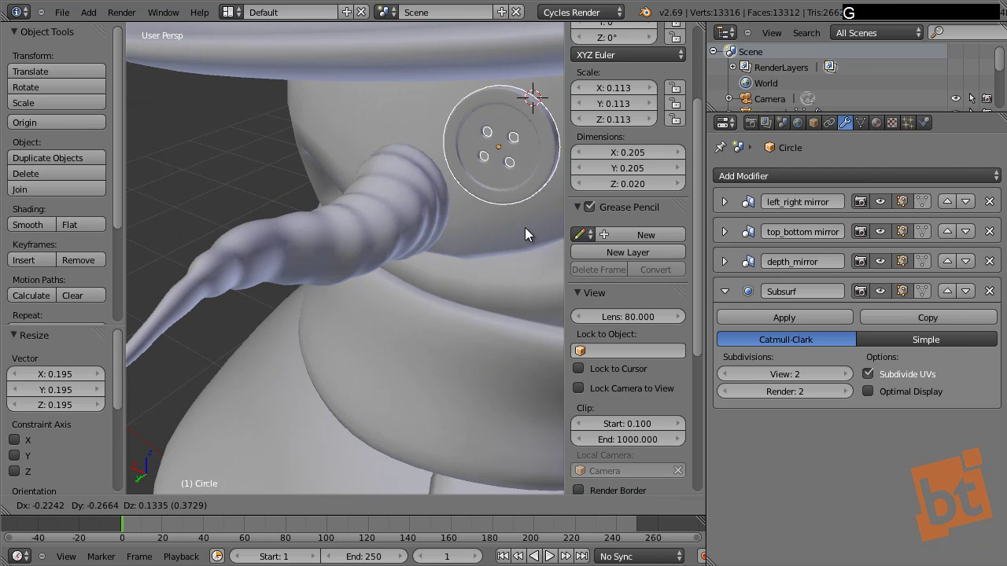
click(539, 267)
middle_drag(539, 268, 360, 190)
key(g)
click(423, 185)
Step: Tilt the eye button about 15° to match the head's slope and adjust its turn around the global Z axis
key(r)
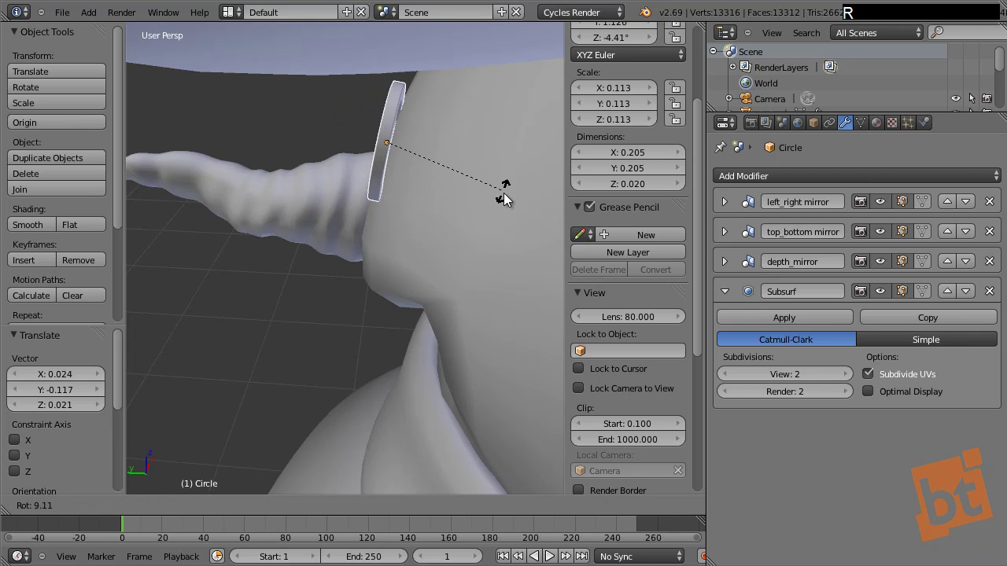
click(496, 203)
middle_drag(422, 225, 452, 293)
key(r)
key(z)
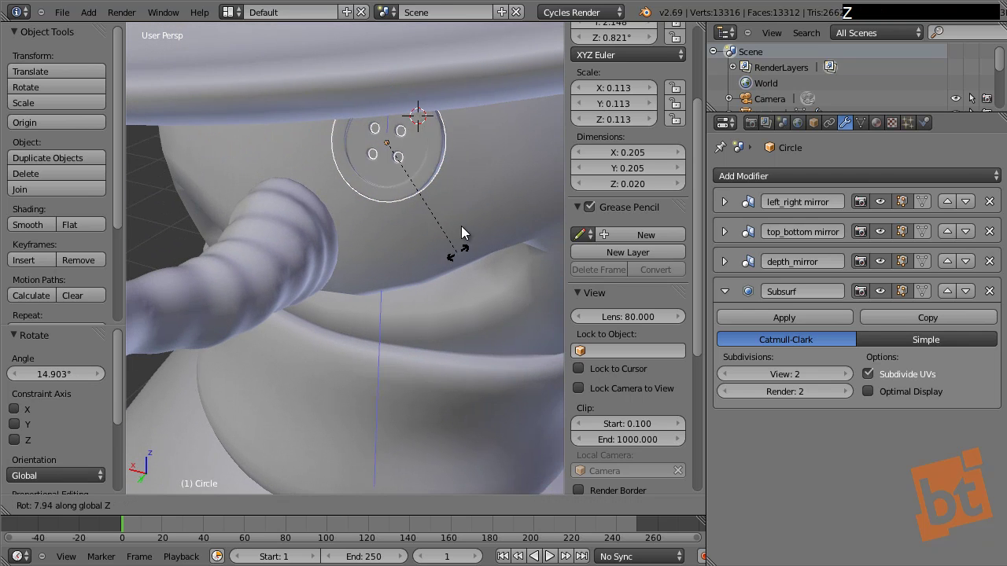
click(465, 238)
middle_drag(467, 241, 447, 250)
key(r)
key(z)
click(426, 239)
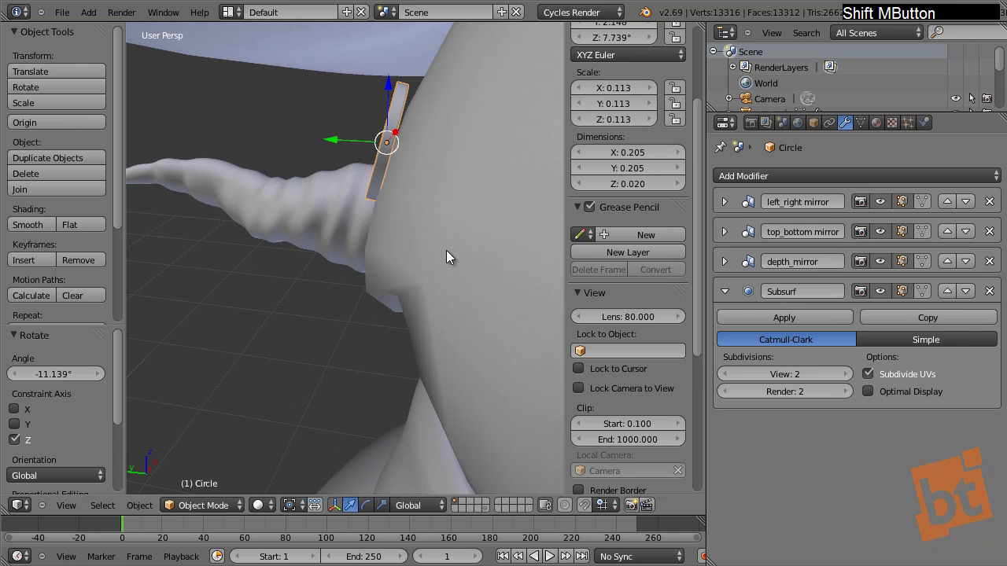
Step: Fine-tune the eye button's fit with free rotations of about 3.3° and 2.8° and a slight move toward the head
key(r)
click(469, 195)
key(g)
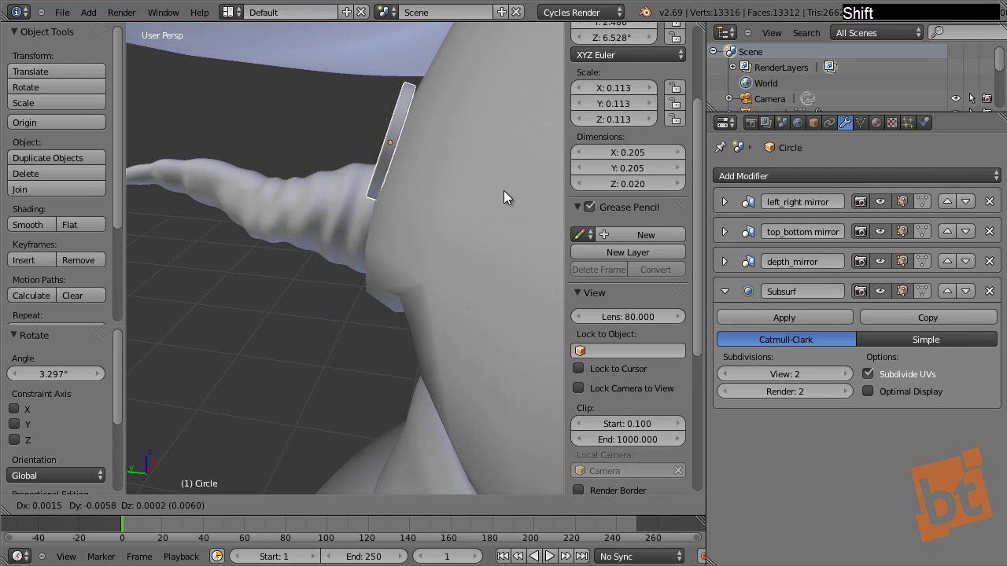
click(504, 193)
key(r)
click(503, 191)
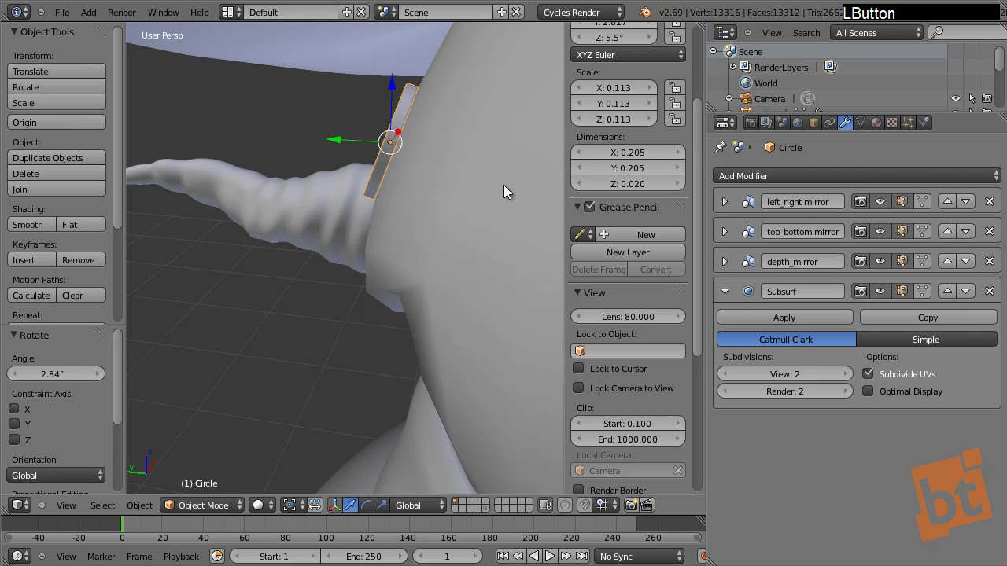
Step: Rotate the eye button about -7.4° in the front-facing view to finish its orientation on the face
shift+middle_drag(380, 174, 526, 226)
key(r)
key(z)
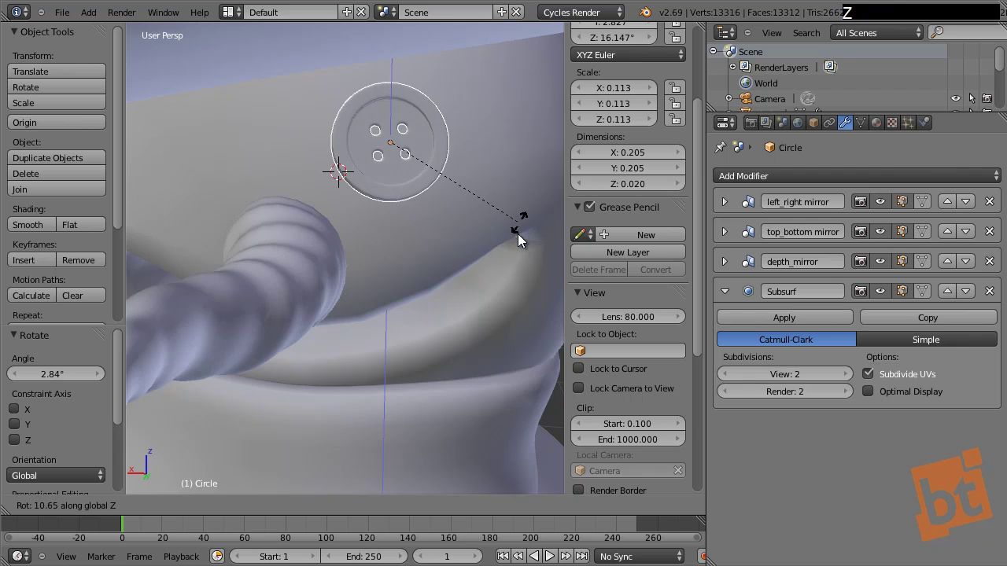
right_click(514, 248)
key(r)
click(515, 232)
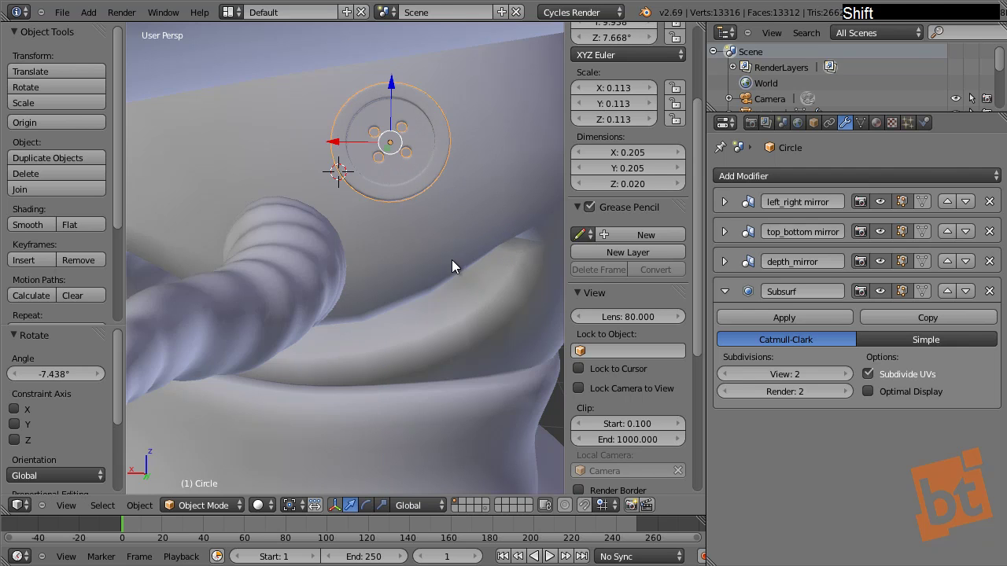
Step: Duplicate the eye button about 0.392 along X to the other side of the nose and rotate the copy about 62°
mouse_move(452, 263)
shift+middle_down()
mouse_move(421, 230)
mouse_move(436, 267)
shift+middle_up()
scroll(421, 230, down, 5)
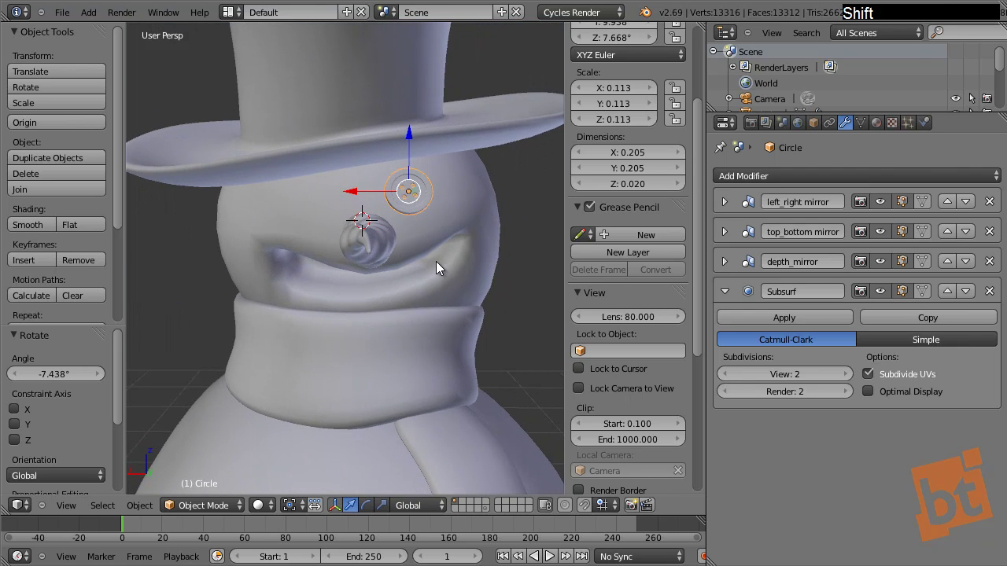
key(shift+d)
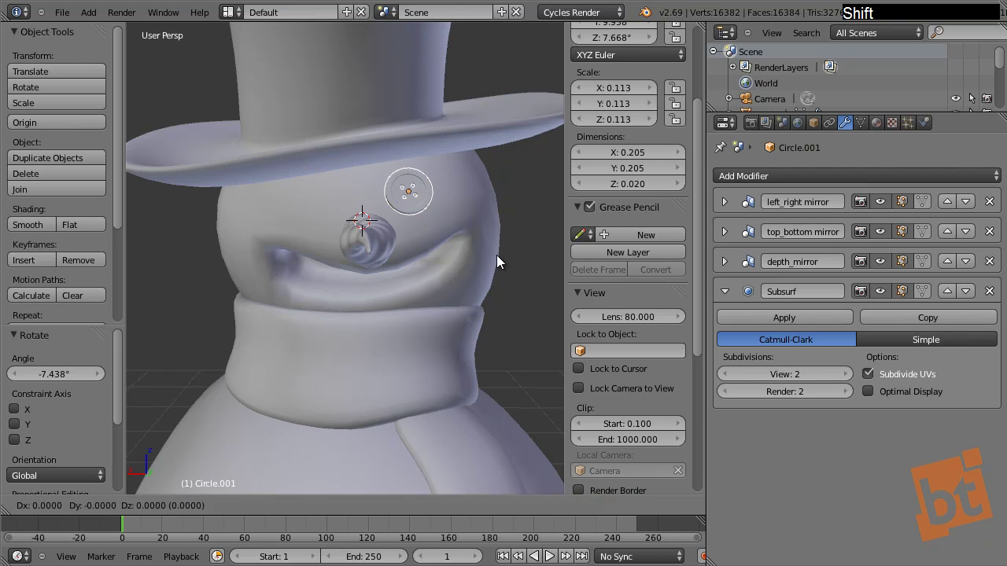
key(x)
click(432, 236)
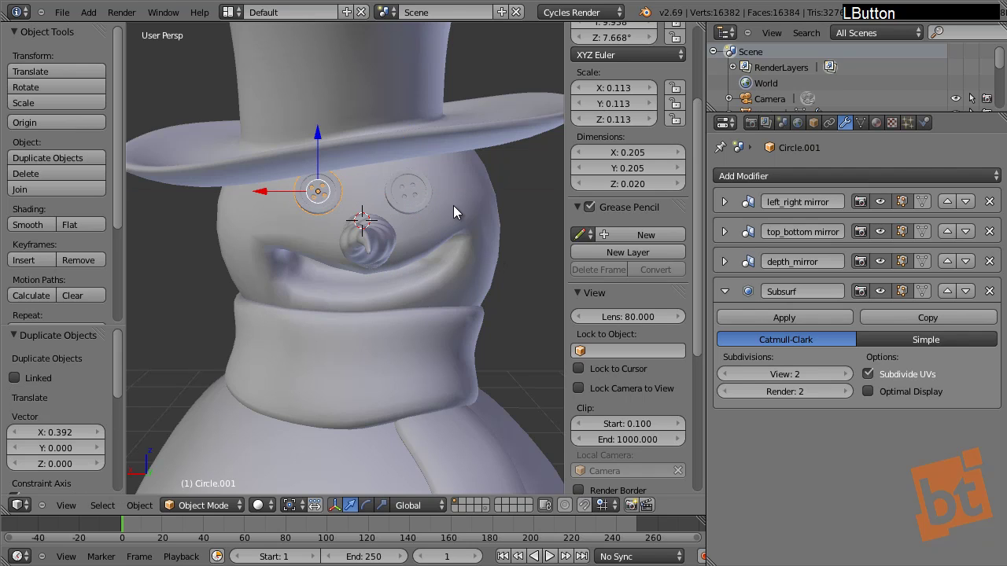
key(r)
click(379, 343)
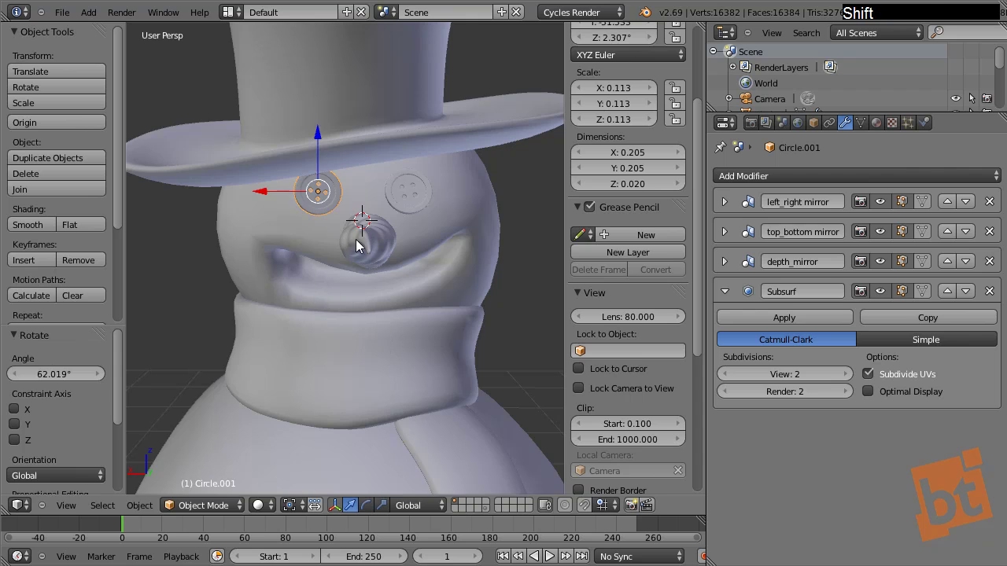
Step: Turn the second eye button about -29° around Z and move it about -0.055 along Y toward the head
shift+middle_drag(355, 239, 461, 284)
key(r)
key(z)
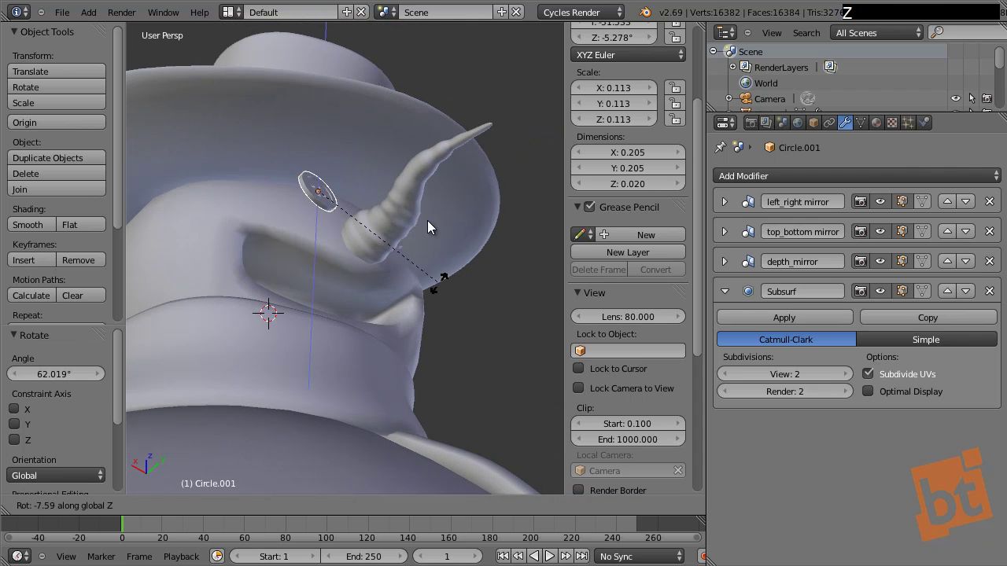
click(317, 285)
shift+middle_drag(318, 285, 424, 349)
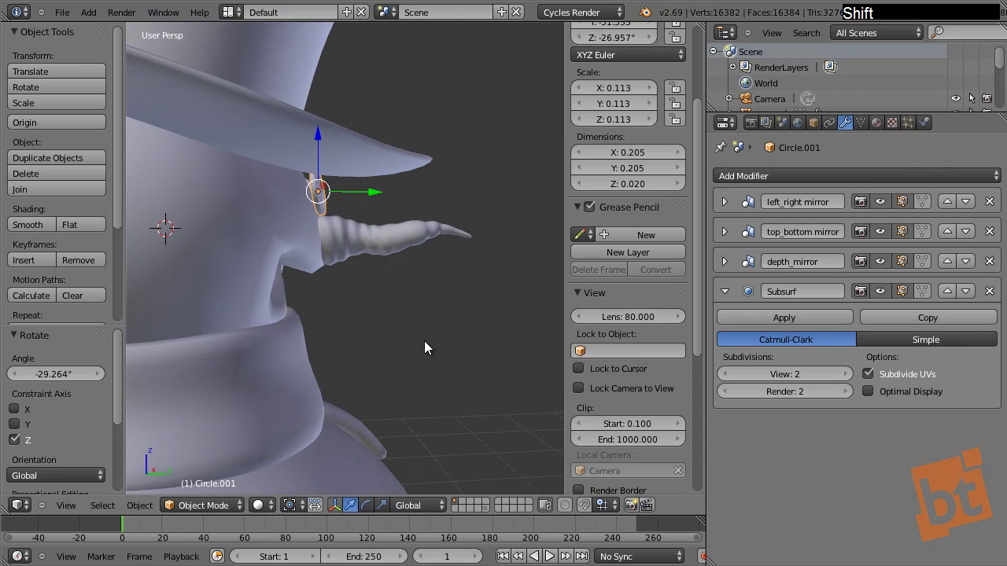
drag(367, 191, 360, 190)
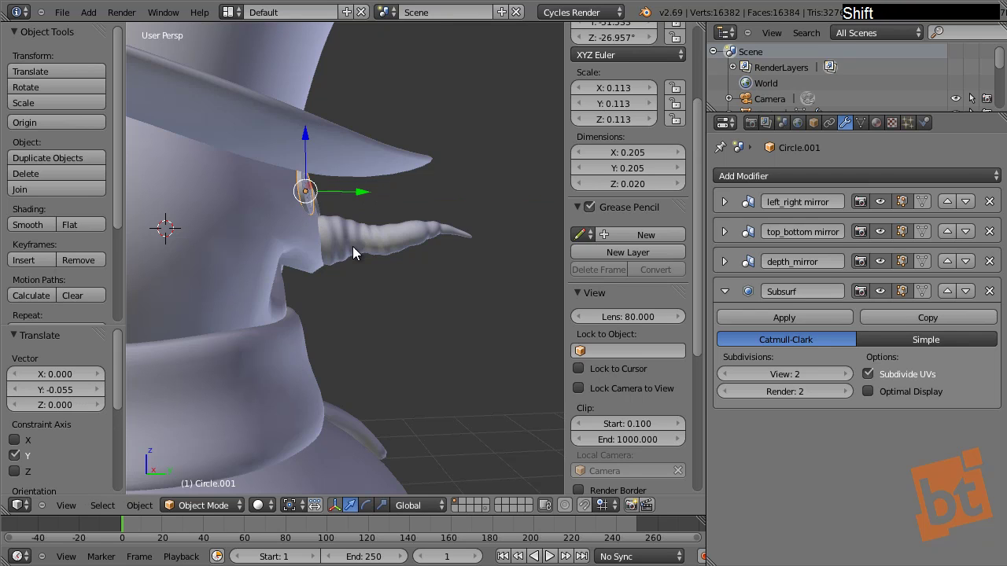
Step: Seat the second eye button on the curved head surface with alternating small free rotations and moves
shift+middle_drag(353, 246, 509, 296)
key(r)
click(422, 255)
key(g)
click(286, 281)
key(r)
click(470, 252)
key(g)
click(423, 287)
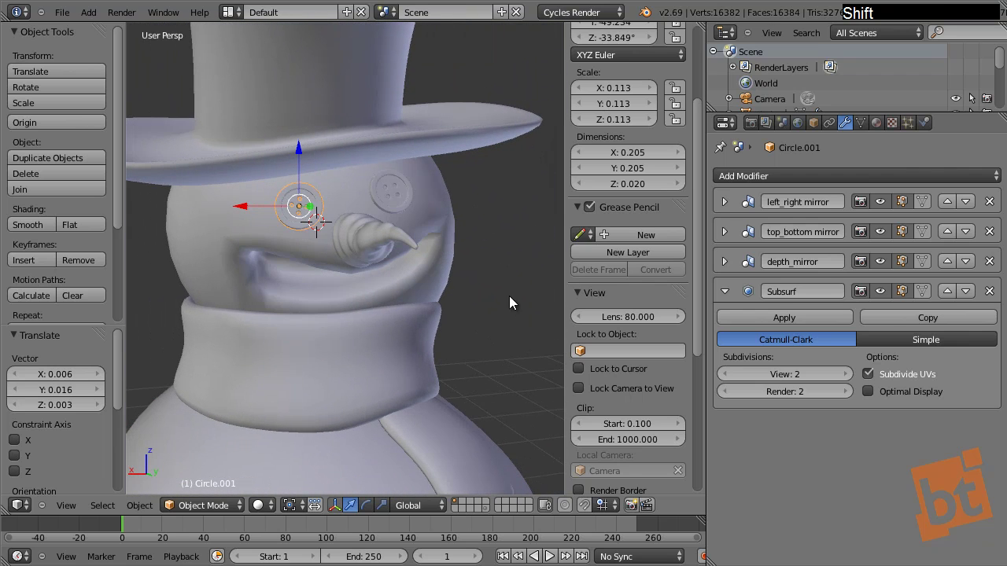
Step: Shrink the second eye button to a scale of about 0.084 and deselect everything
key(s)
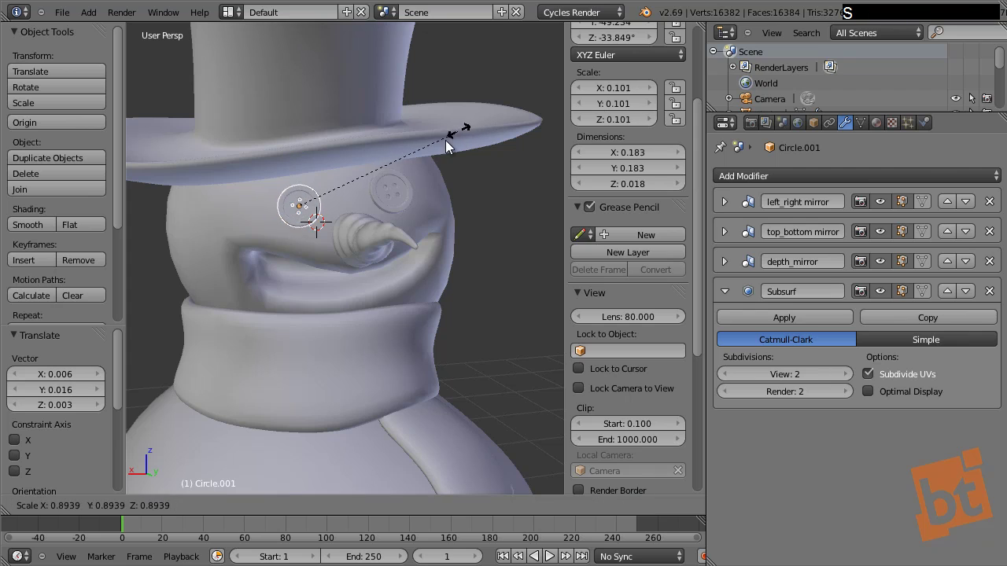
click(437, 152)
key(a)
Step: Select the snowman's head and raise its Subsurf viewport subdivisions to 4
middle_drag(441, 286, 290, 216)
scroll(359, 311, down, 7)
scroll(355, 291, up, 6)
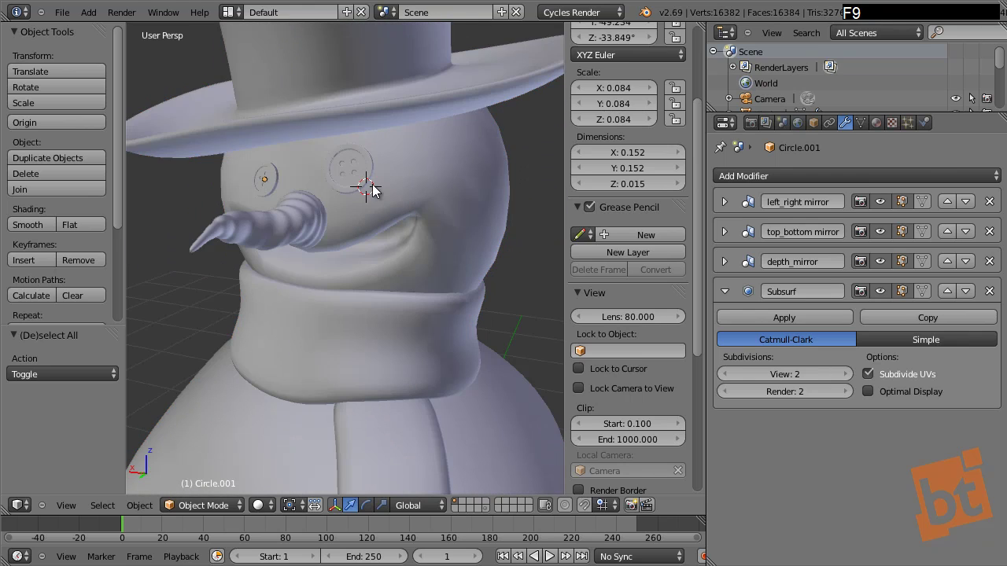
scroll(401, 305, down, 2)
middle_drag(401, 305, 415, 228)
right_click(415, 229)
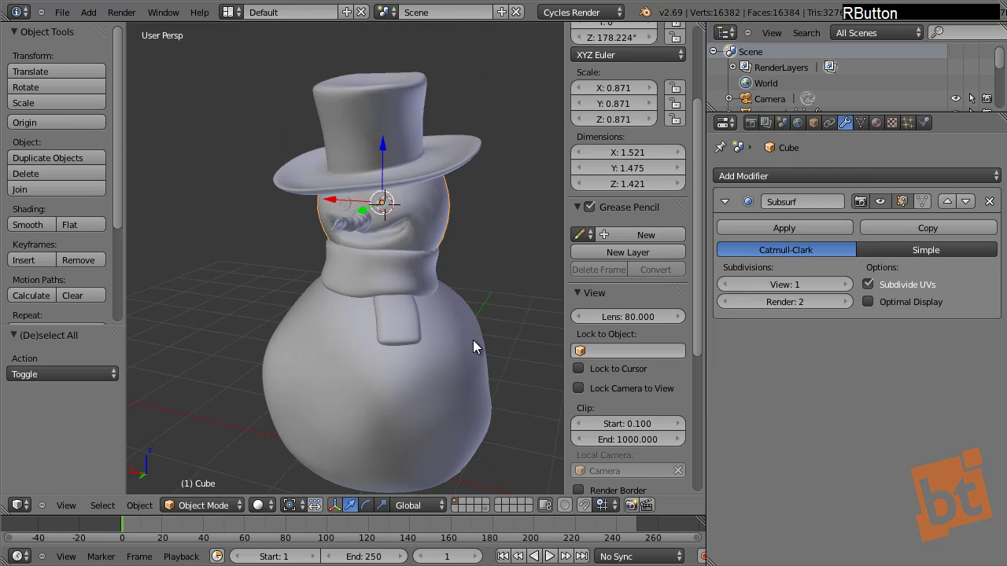
right_click(473, 340)
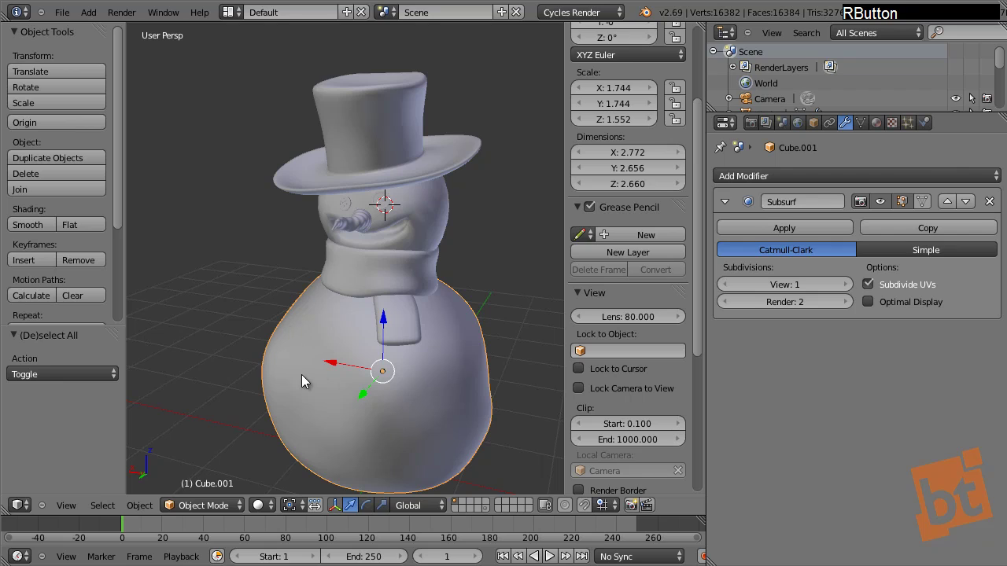
right_click(413, 239)
middle_drag(374, 289, 379, 270)
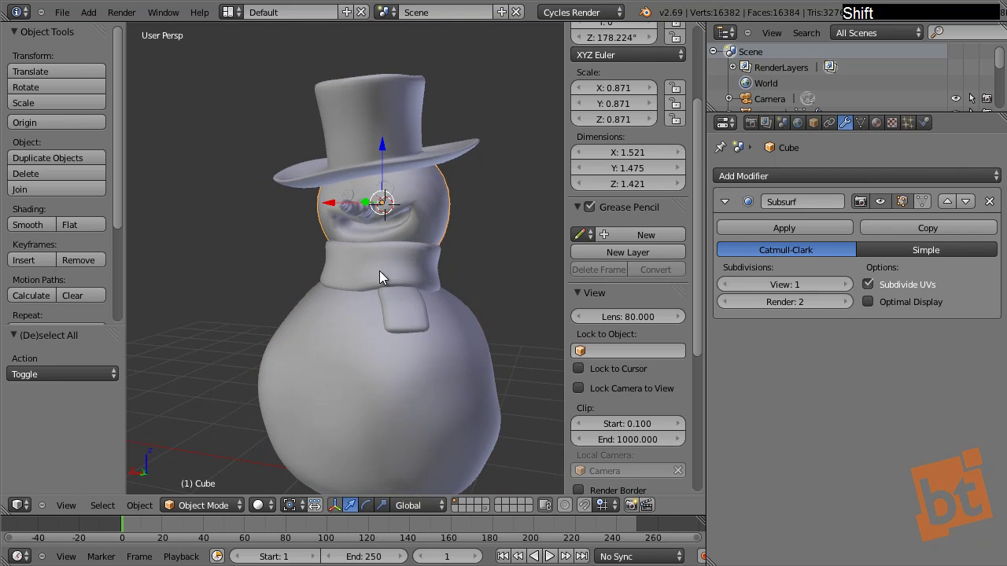
scroll(389, 227, up, 3)
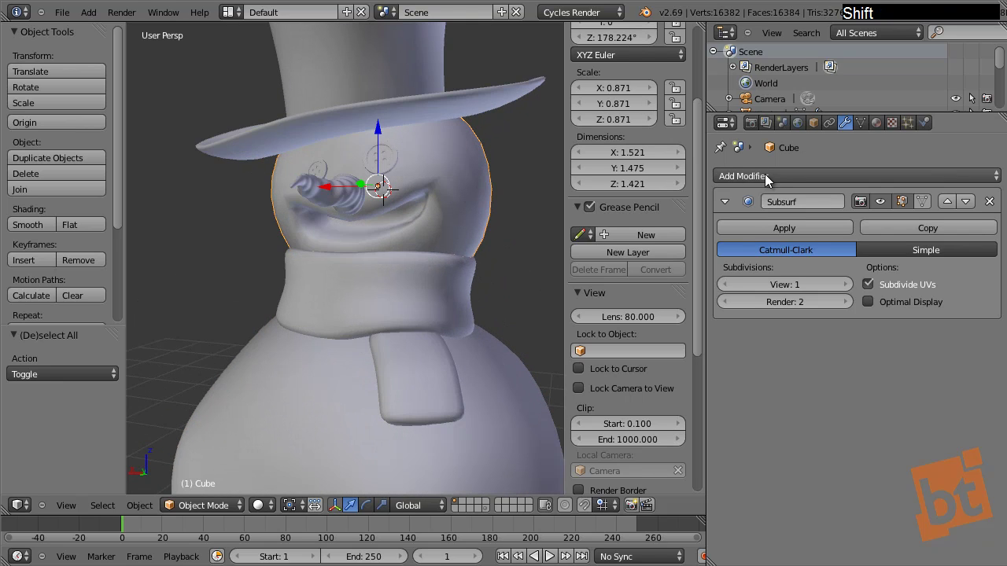
click(847, 285)
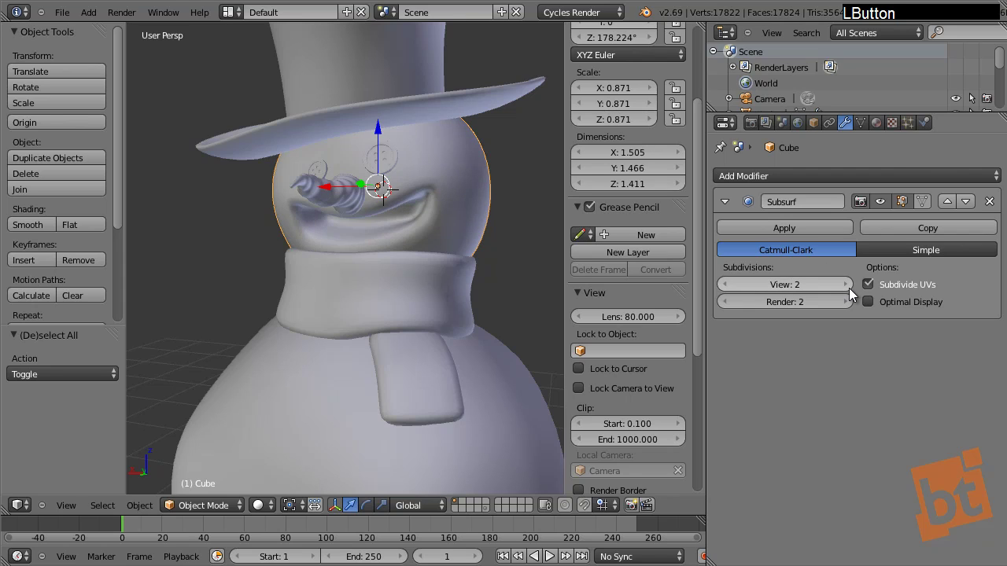
click(846, 285)
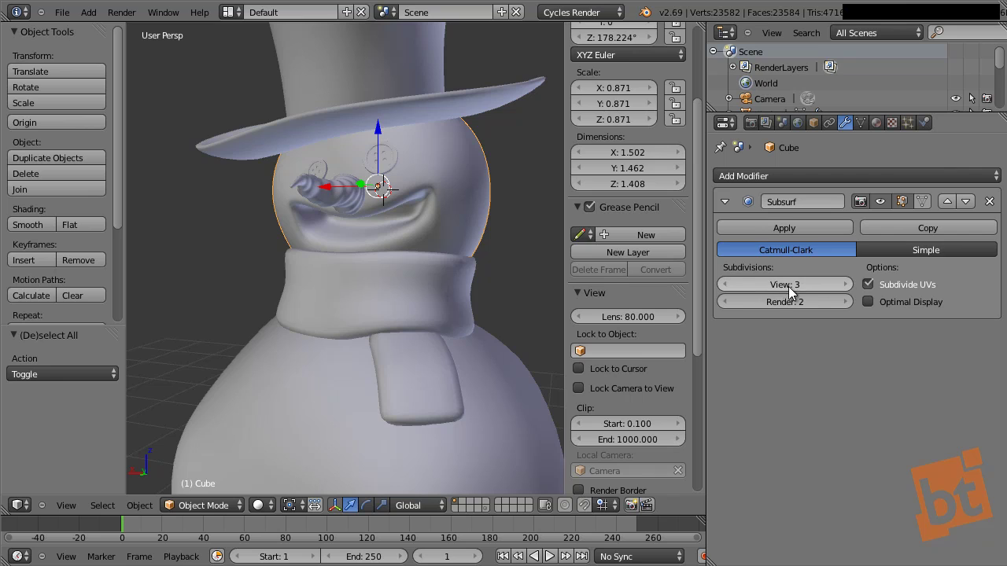
click(848, 285)
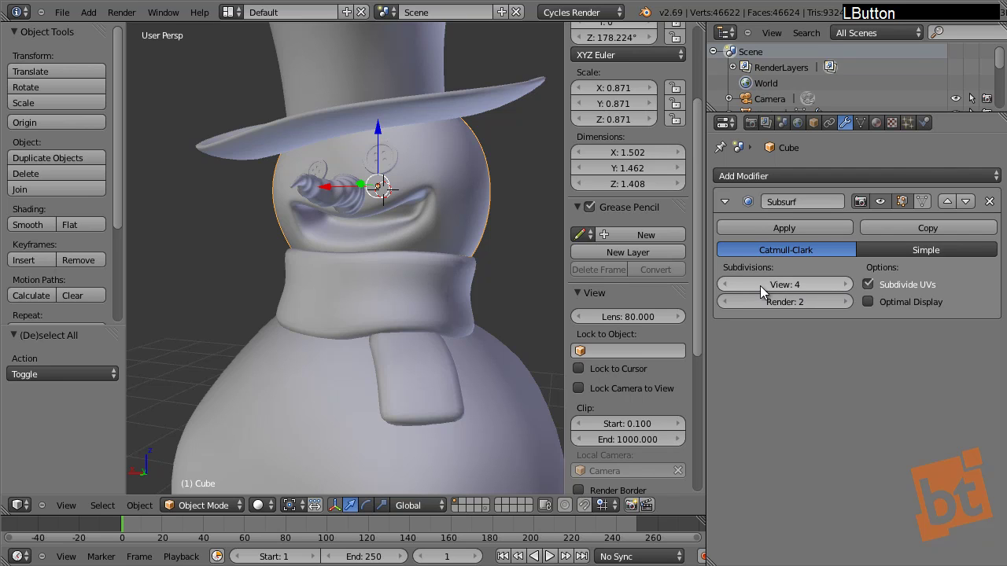
Step: Add a Displace modifier to the snowman's head below its Subsurf modifier
shift+middle_drag(392, 272, 800, 144)
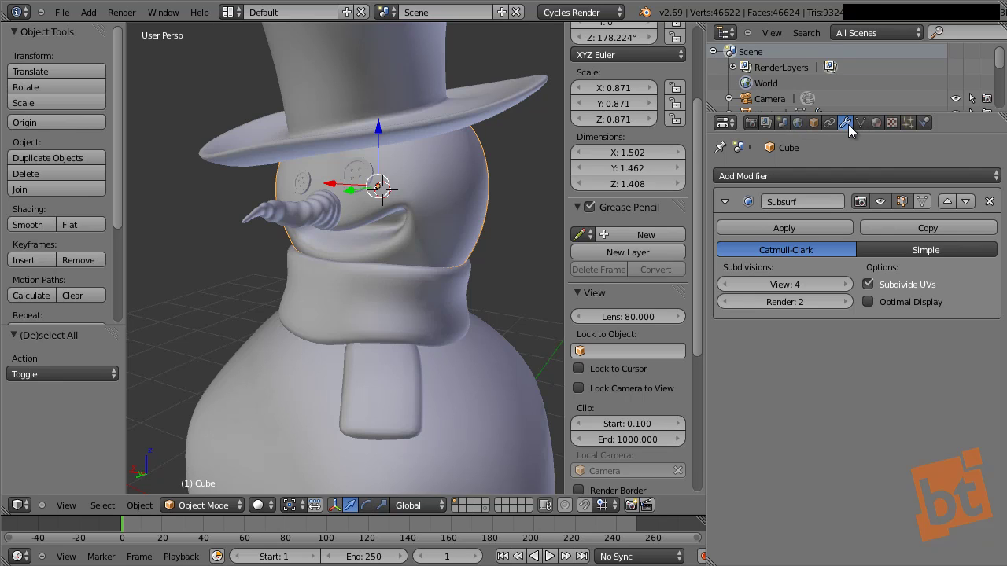
click(810, 175)
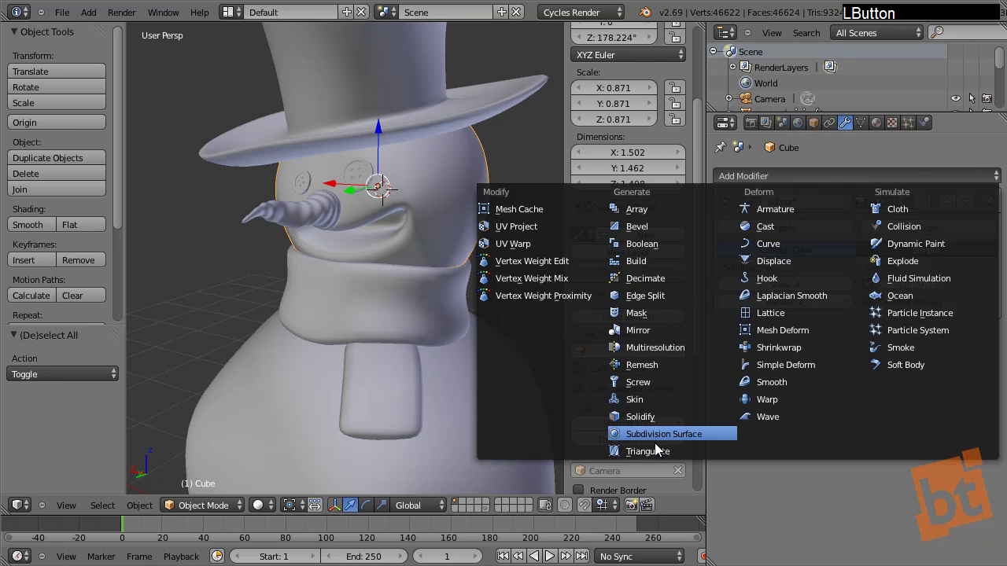
click(774, 261)
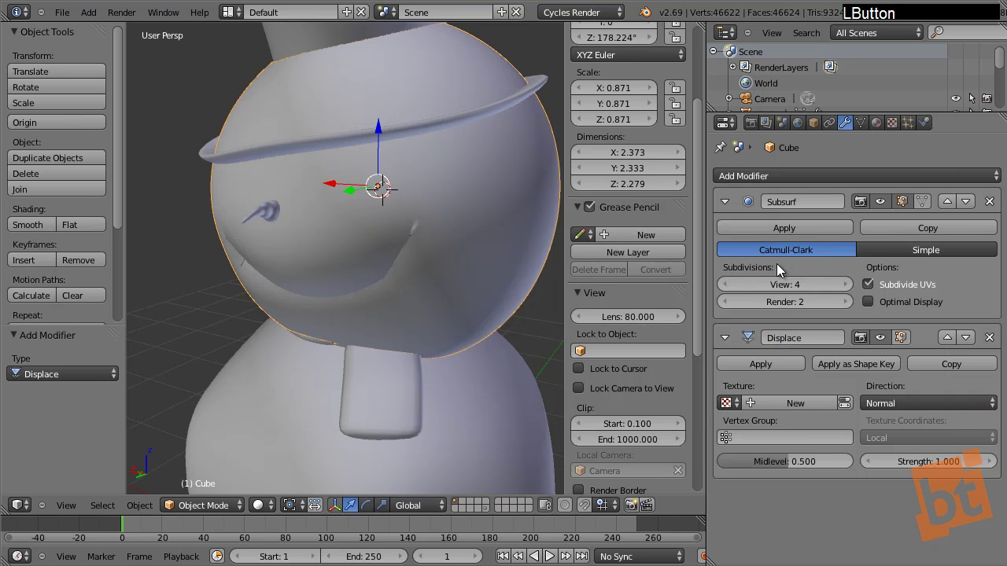
shift+middle_drag(352, 256, 375, 255)
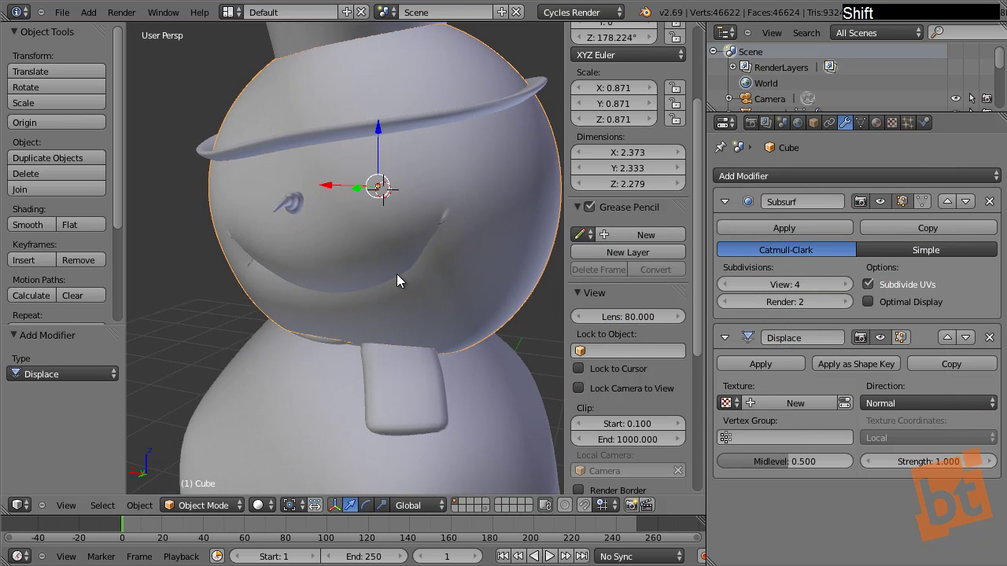
Step: Create a new texture for the head's Displace modifier and name it Face_Displace
click(726, 403)
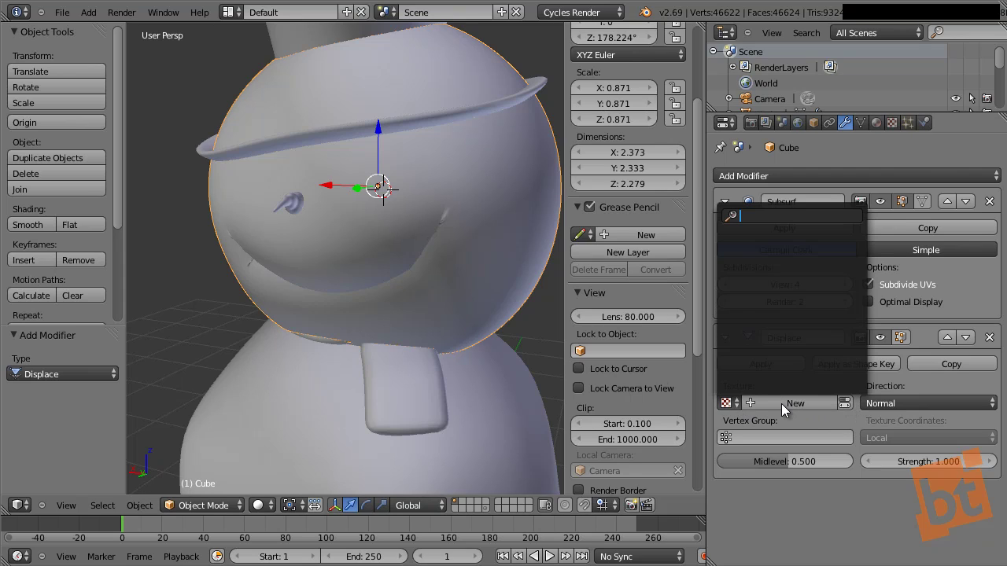
click(782, 404)
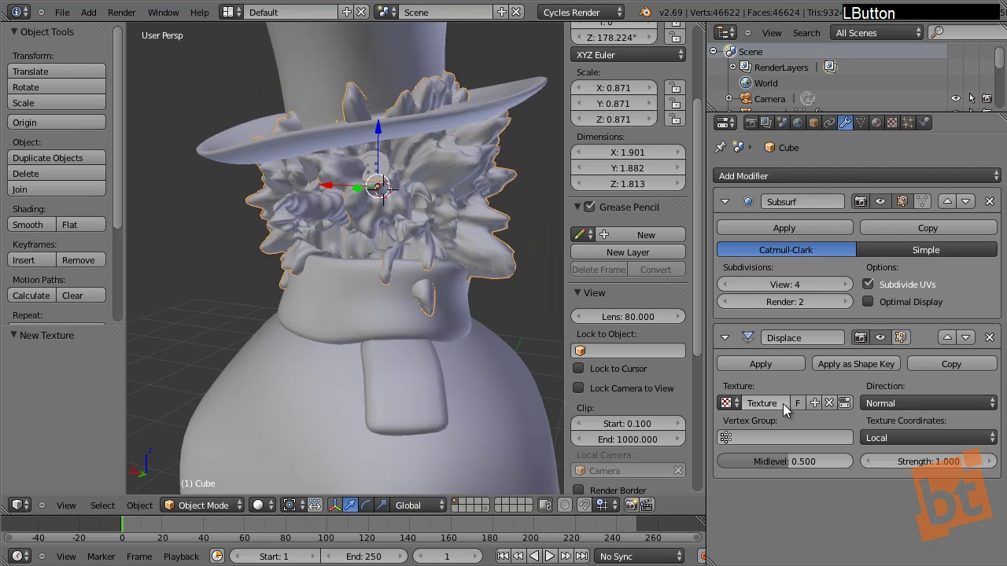
click(762, 403)
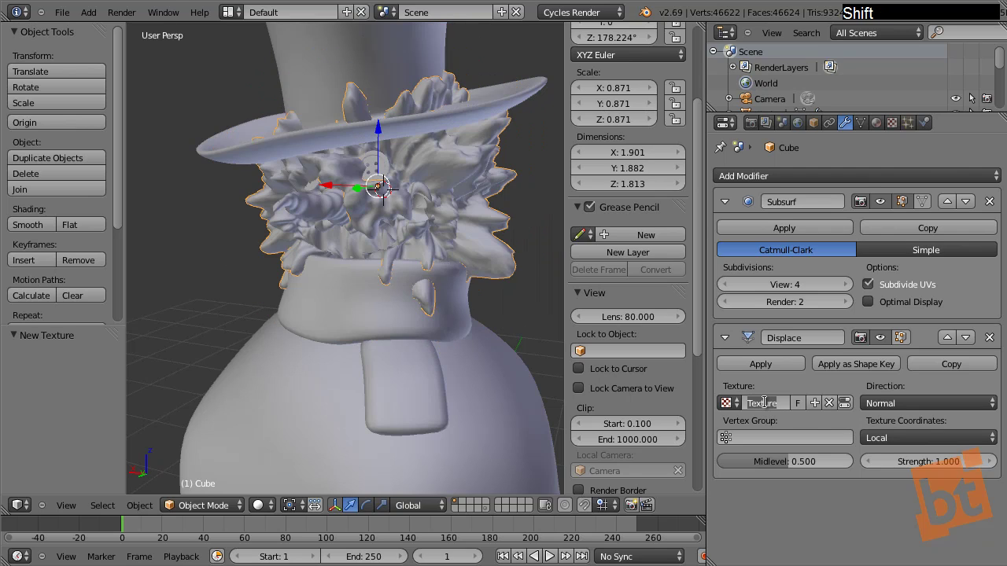
text(Face Dis)
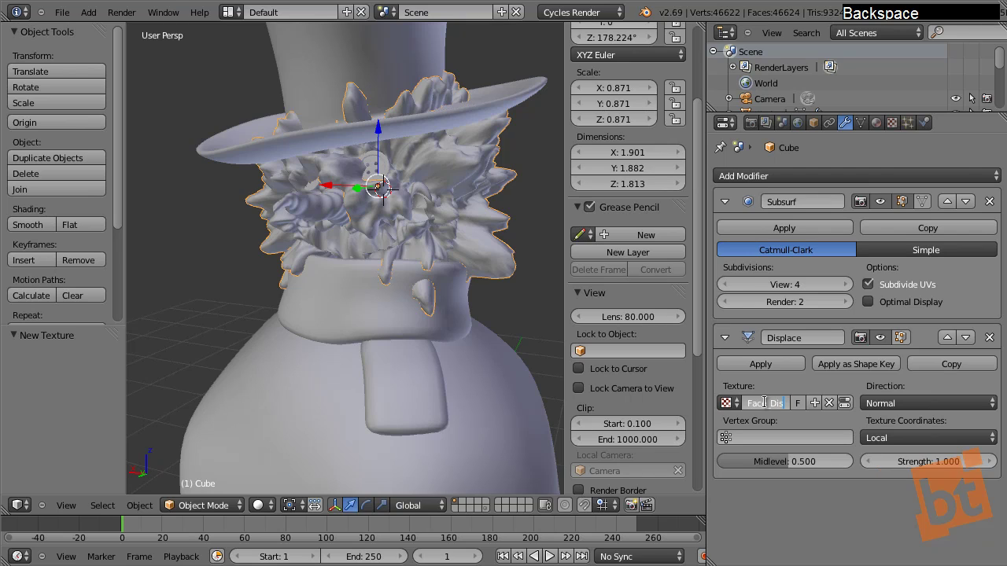
text(place)
key(Return)
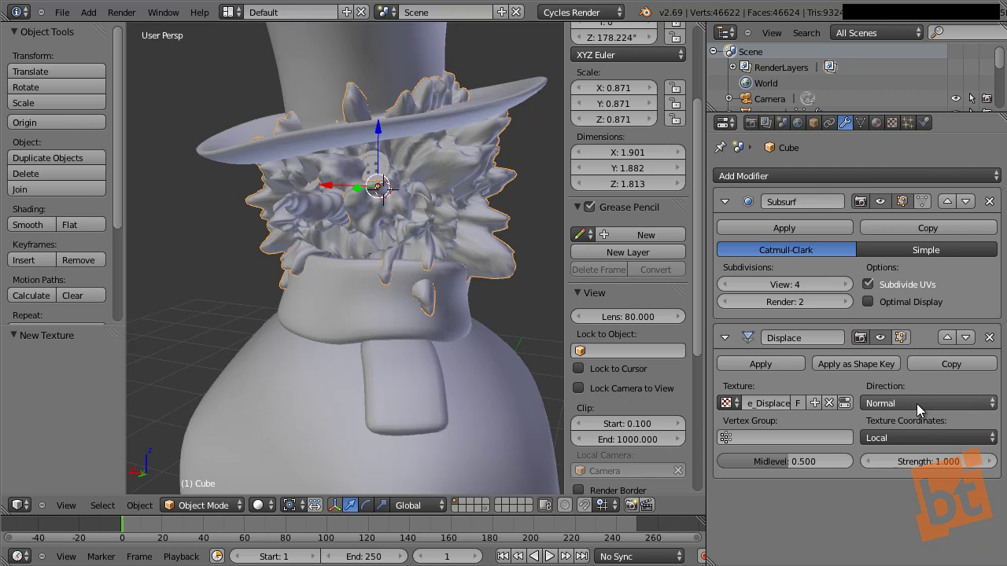
Step: Reduce the head's Displace strength to 0.080
drag(934, 467, 907, 462)
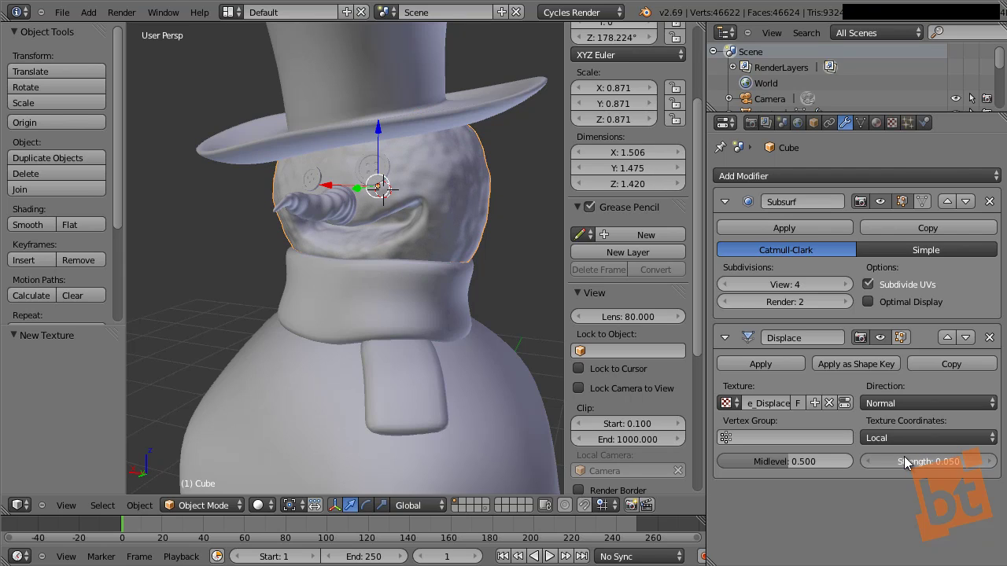
shift+drag(907, 458, 911, 457)
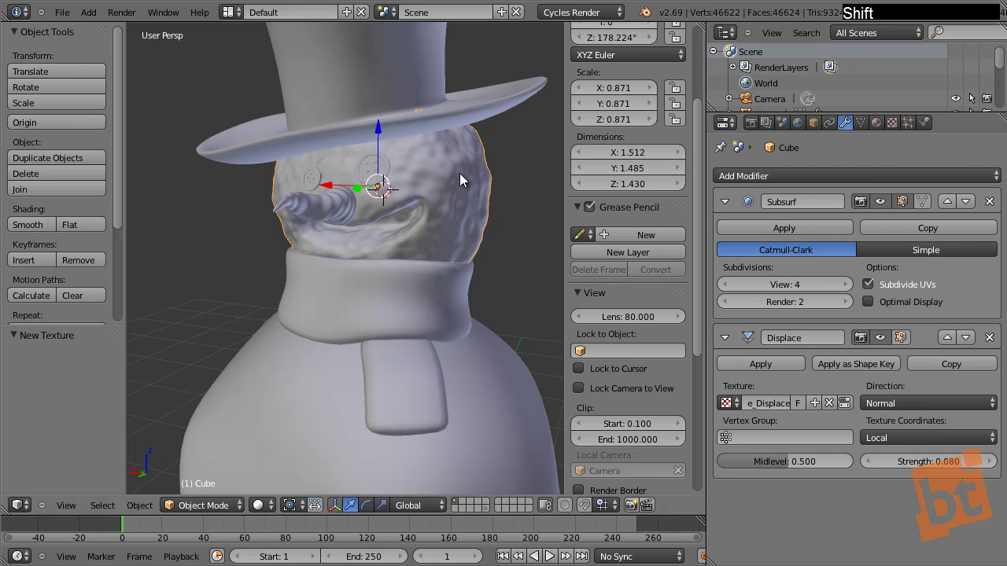
shift+middle_drag(442, 254, 472, 251)
Step: Set the Clouds noise size of the Face_Displace texture to 0.20
click(892, 122)
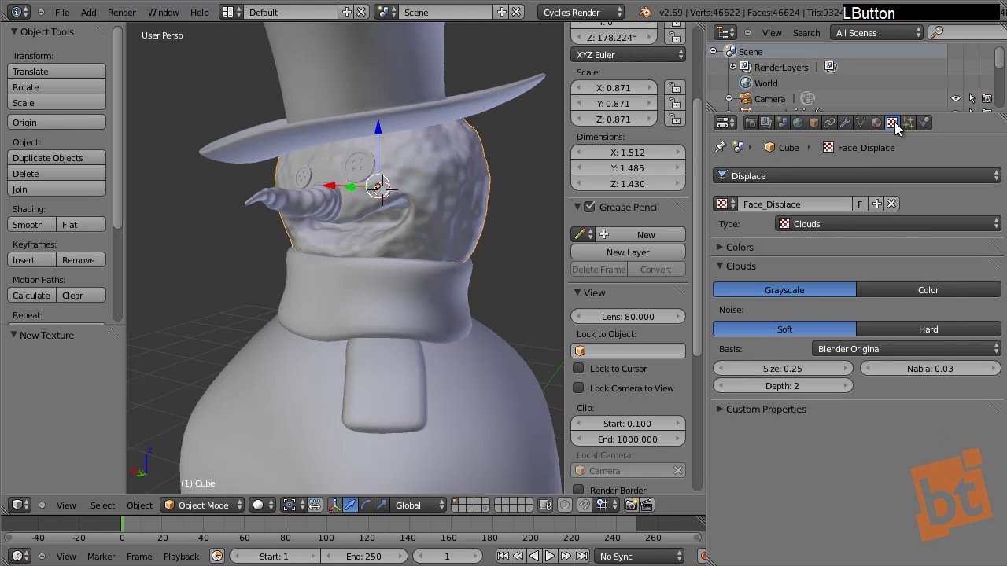
click(841, 175)
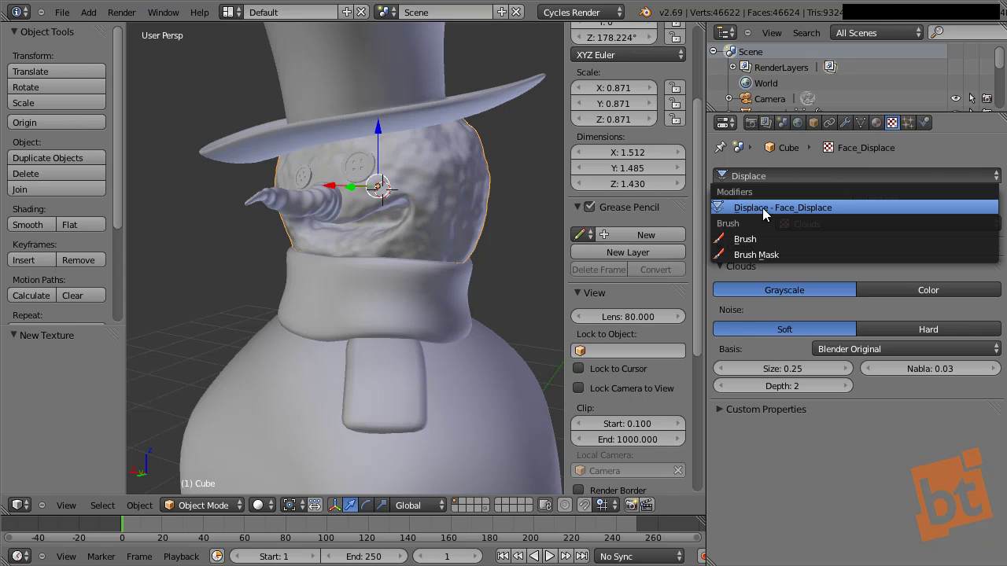
click(818, 206)
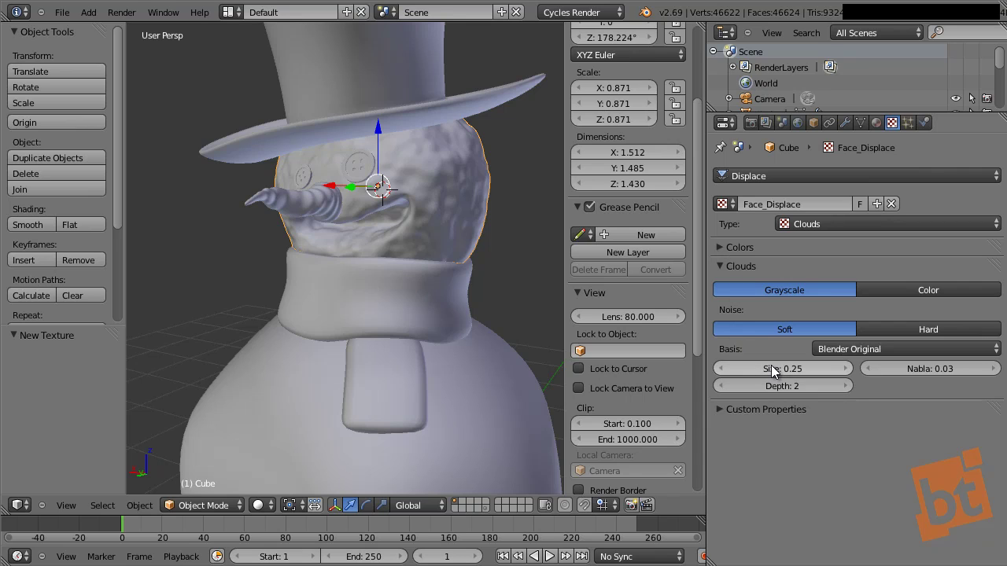
drag(771, 366, 634, 295)
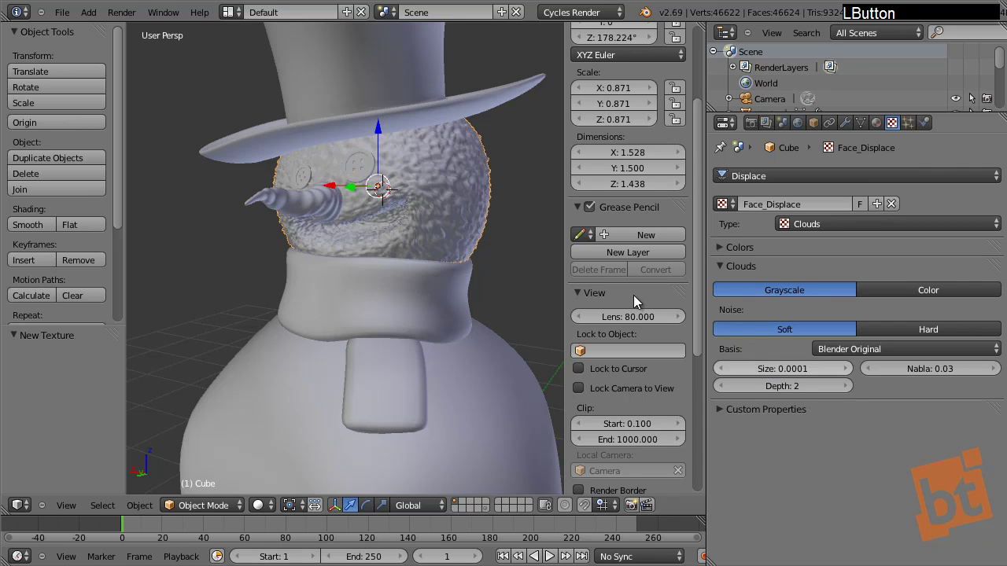
click(845, 369)
click(845, 369)
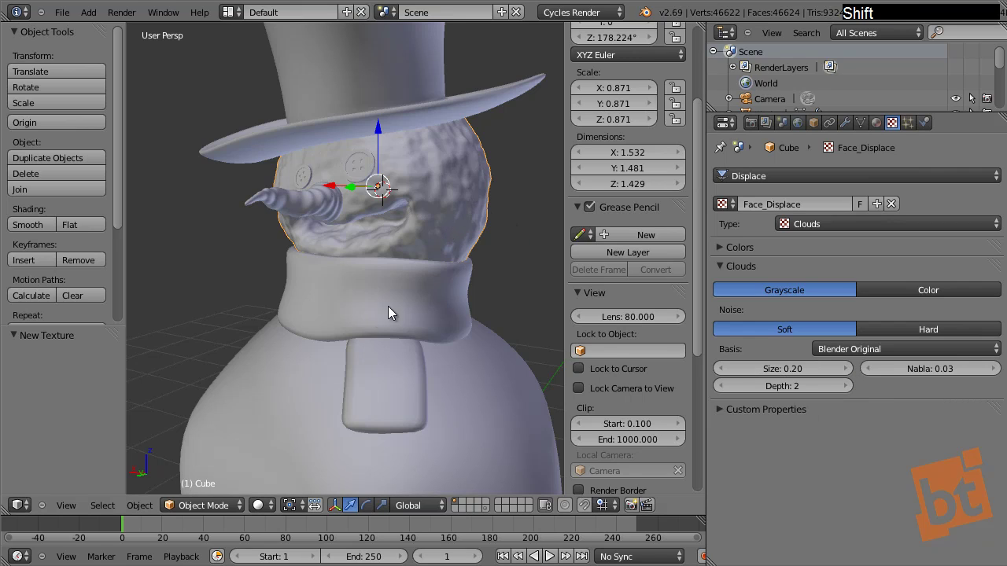
Step: Select the snowman's body together with the head, keeping the head active, and call up Copy Attributes
shift+middle_drag(388, 313, 472, 311)
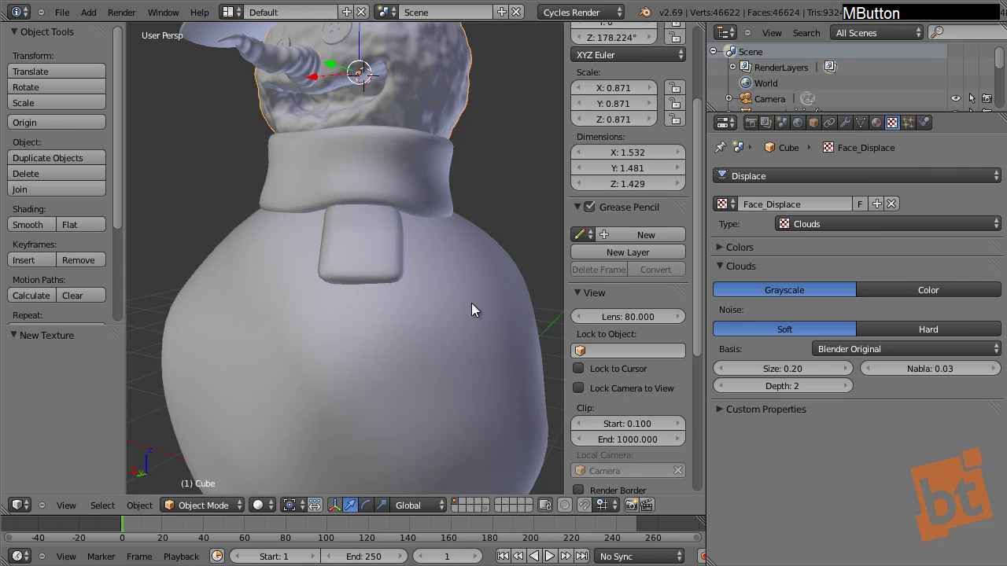
right_click(472, 309)
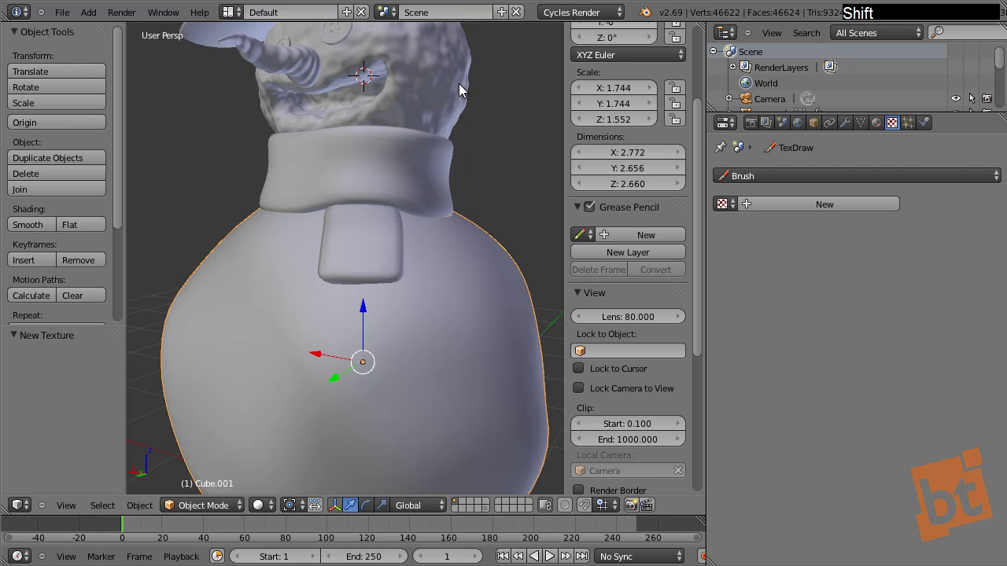
shift+right_click(402, 67)
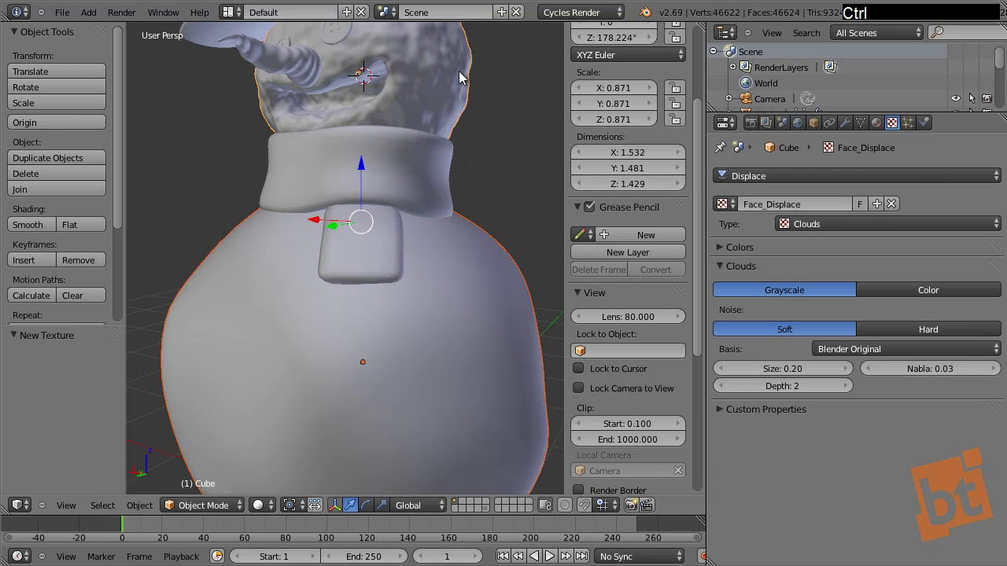
key(ctrl+c)
Step: Search the add-ons in the user preferences for "copy" to check the Copy Attributes Menu add-on, and close the preferences
key(ctrl+alt+u)
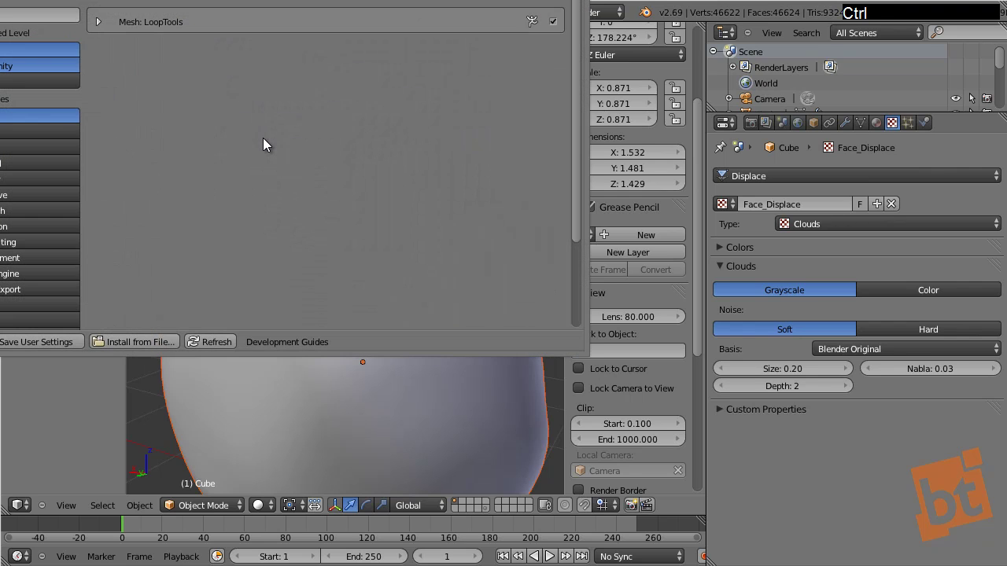
drag(341, 0, 506, 62)
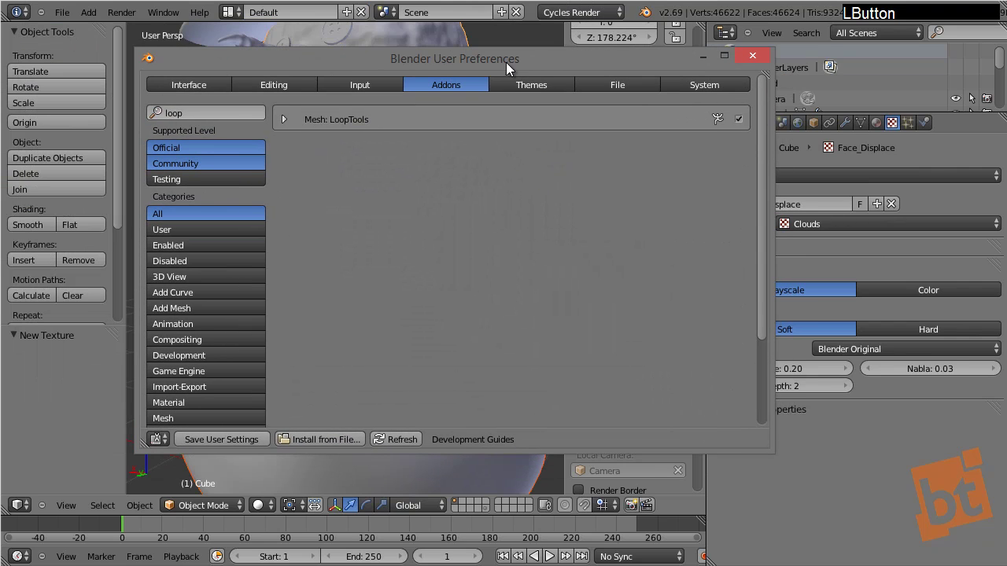
click(209, 116)
text(py)
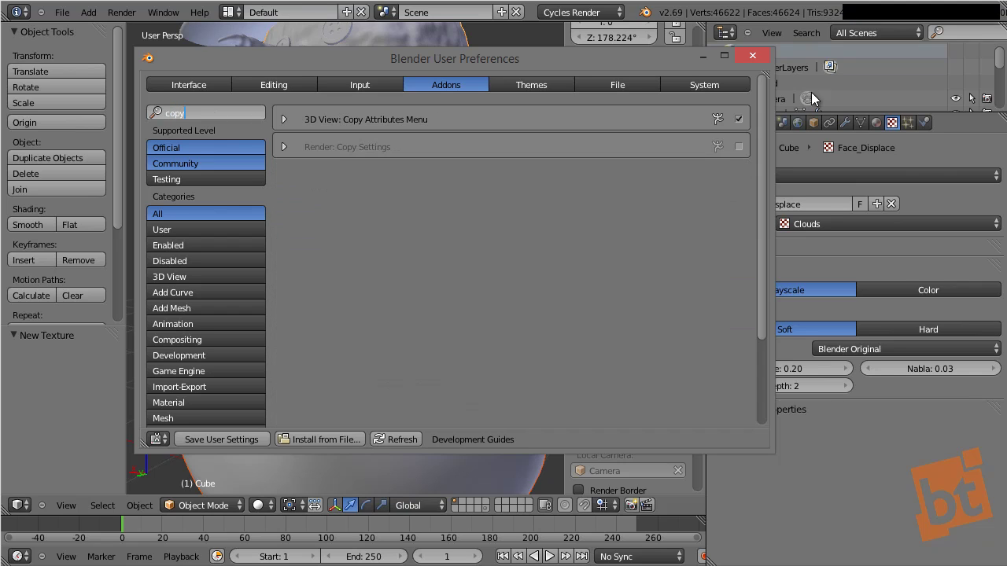
click(753, 56)
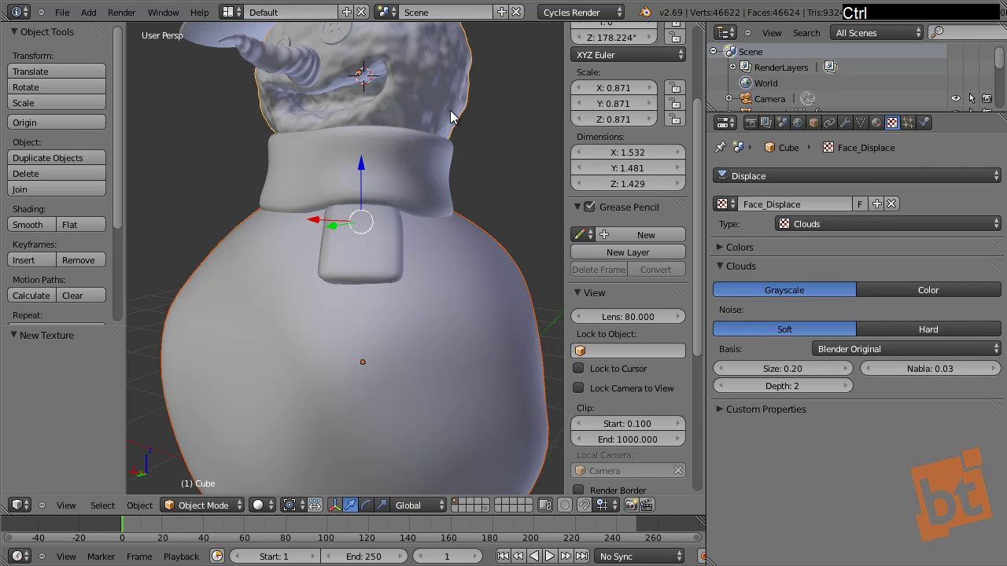
Step: Copy only the Displace modifier from the head to the body with Copy Selected Modifiers
key(ctrl+c)
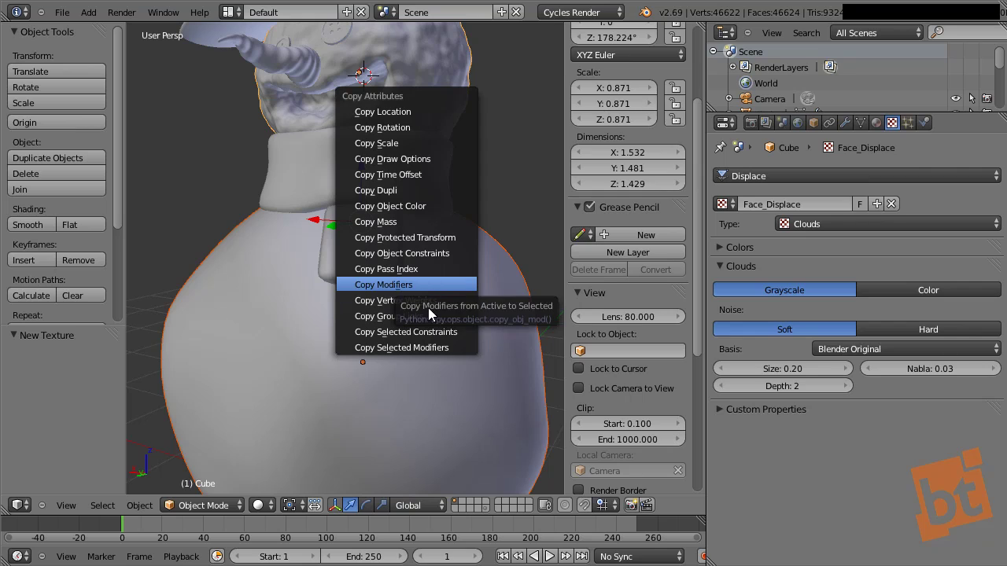
click(429, 347)
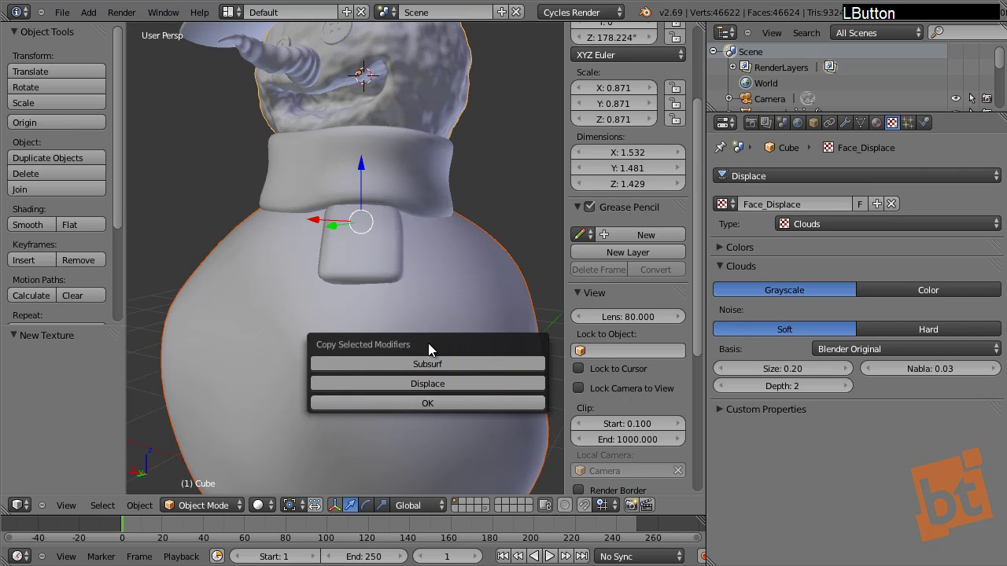
click(436, 384)
click(426, 404)
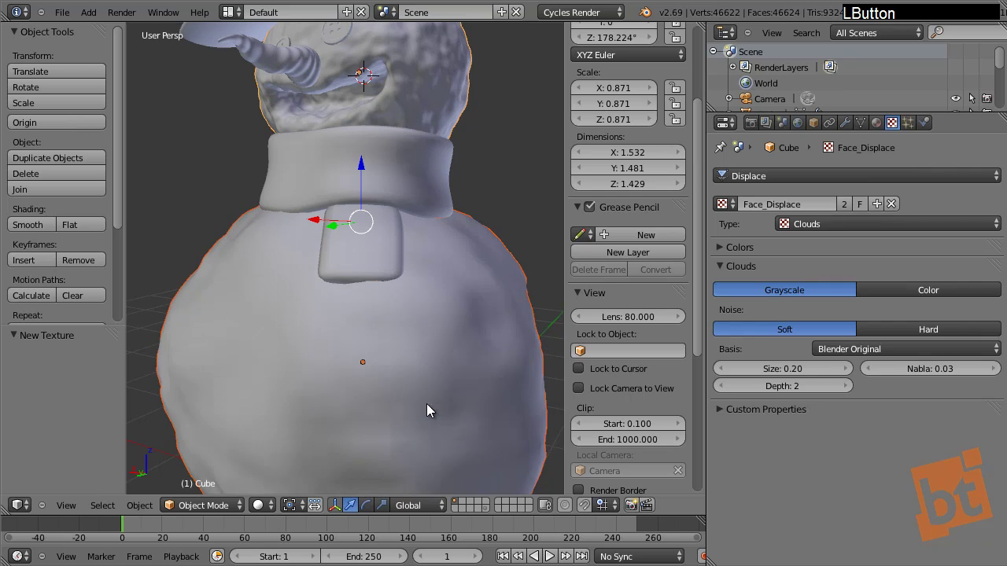
Step: Select only the snowman's body and raise its Subsurf viewport subdivisions to 4
right_click(496, 315)
click(846, 123)
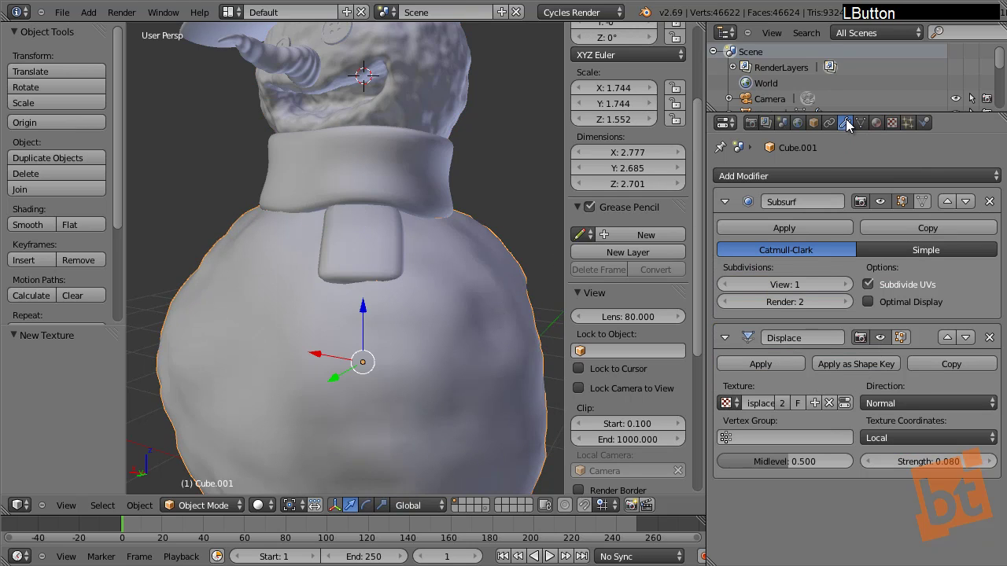
click(847, 284)
click(847, 285)
click(847, 285)
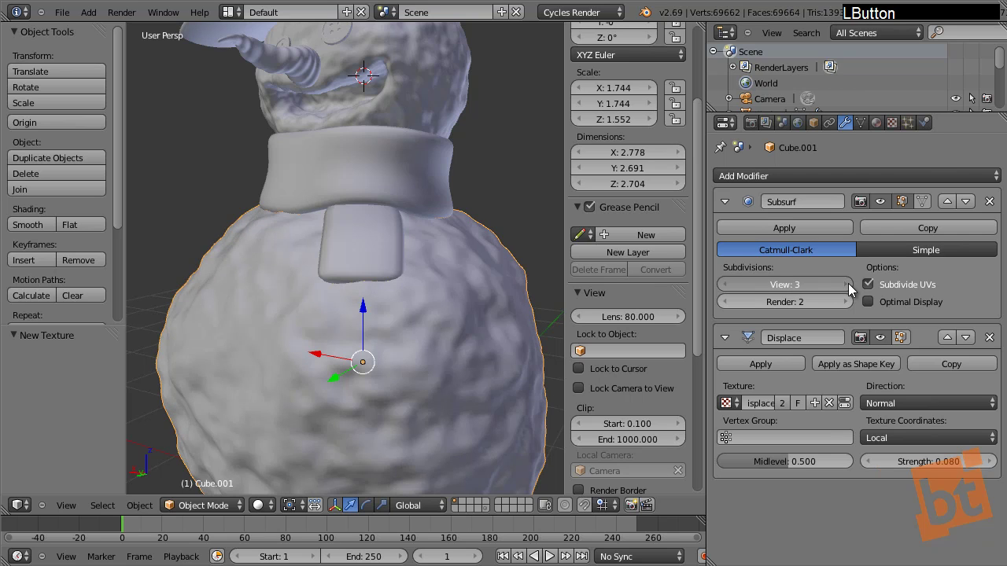
mouse_move(397, 207)
shift+middle_down()
mouse_move(420, 224)
mouse_move(414, 233)
mouse_move(417, 197)
mouse_move(448, 196)
mouse_move(404, 207)
shift+middle_up()
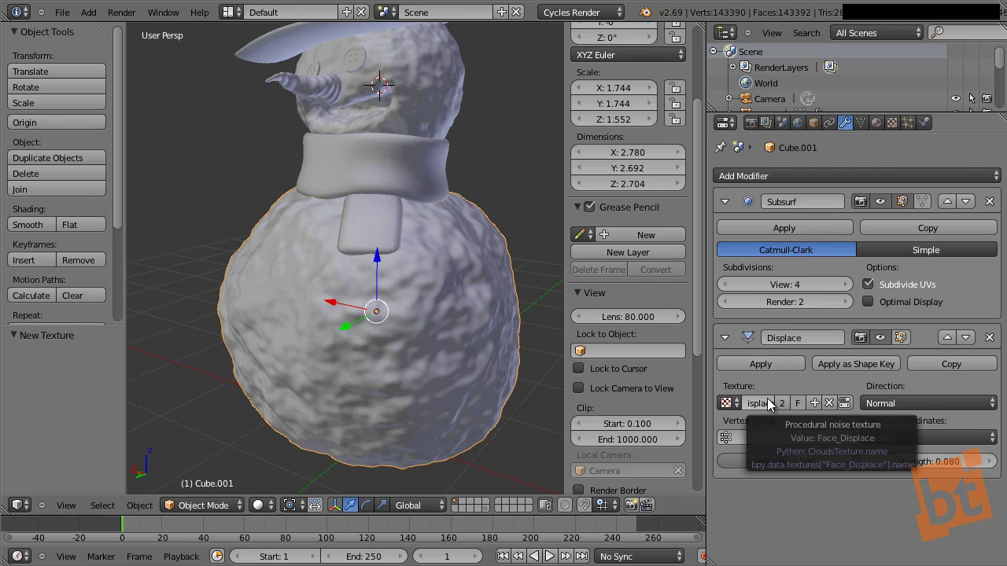
Step: Make the body's displacement texture a single-user copy, rename it Body_Displace, and return to the body's modifier settings
click(892, 122)
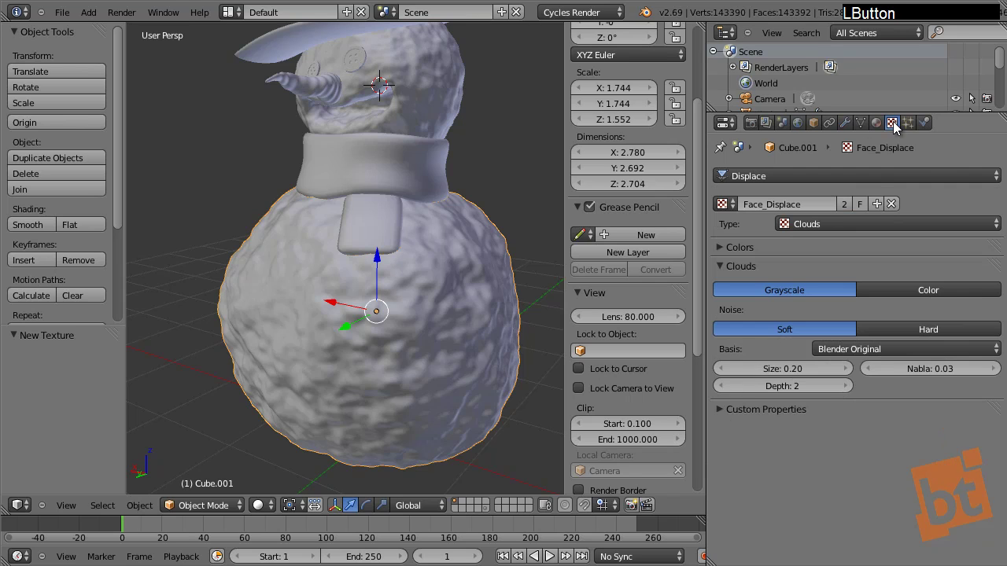
click(846, 204)
click(845, 203)
key(BackSpace)
key(BackSpace)
key(Left)
key(Left)
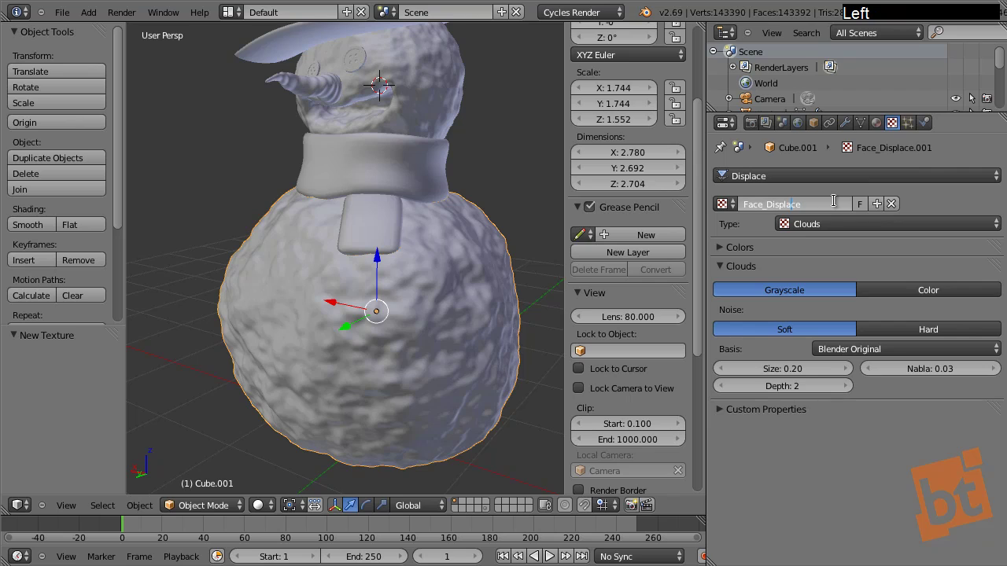
key(BackSpace)
key(BackSpace)
key(BackSpace)
key(BackSpace)
key(BackSpace)
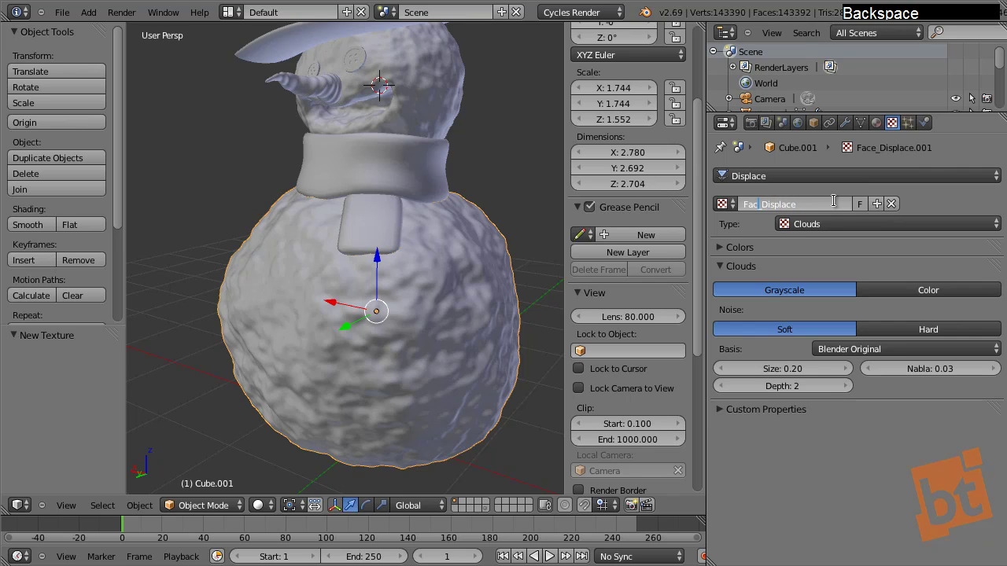
text(Bod)
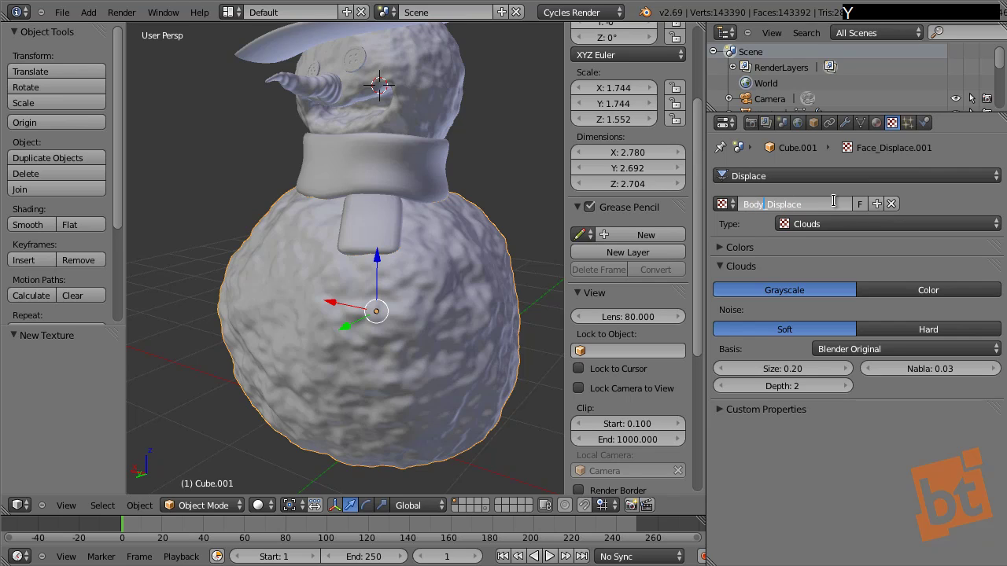
text(y)
key(Return)
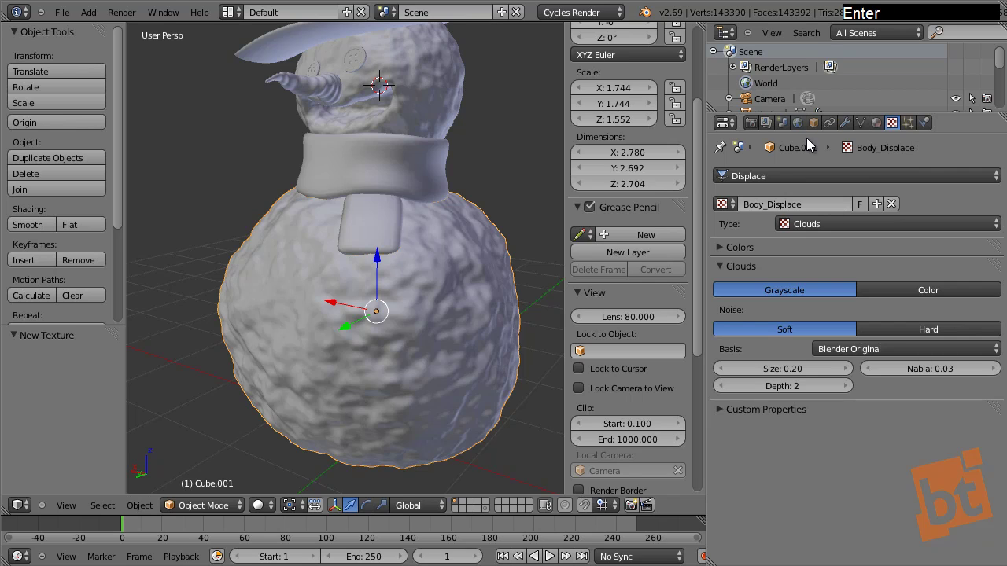
click(845, 122)
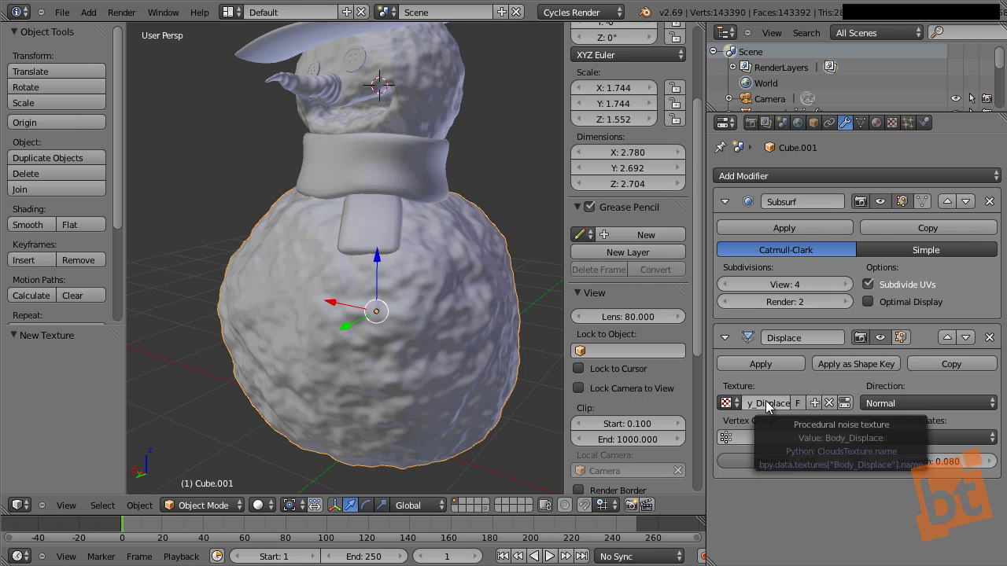
Step: Set the noise size of the body's Body_Displace clouds texture to 0.15
right_click(462, 87)
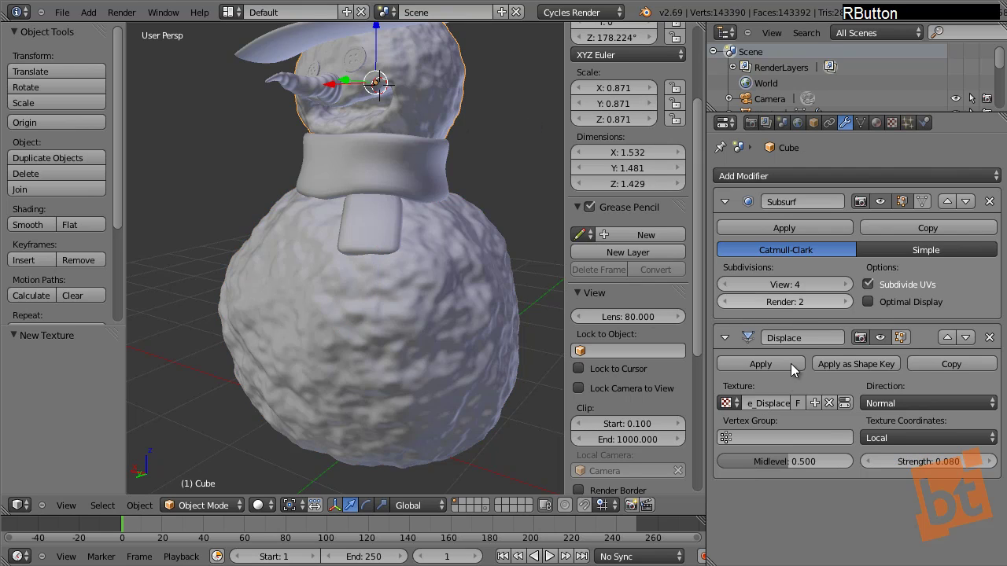
right_click(389, 318)
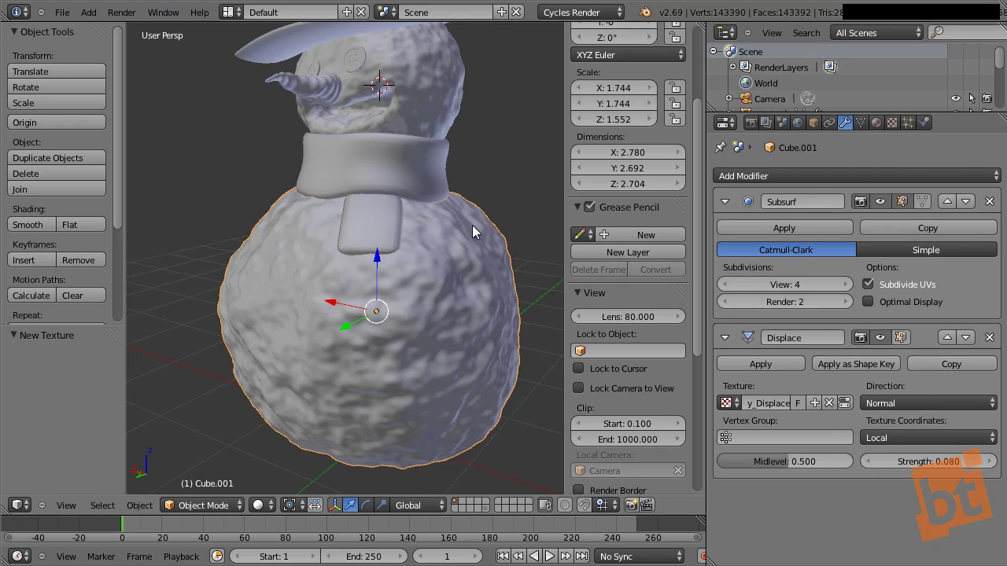
click(892, 122)
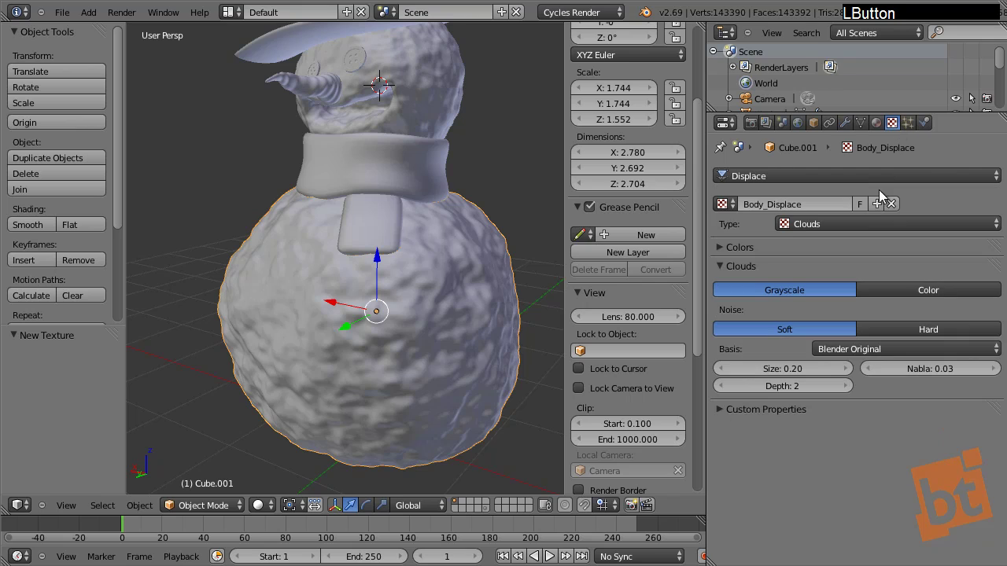
click(724, 369)
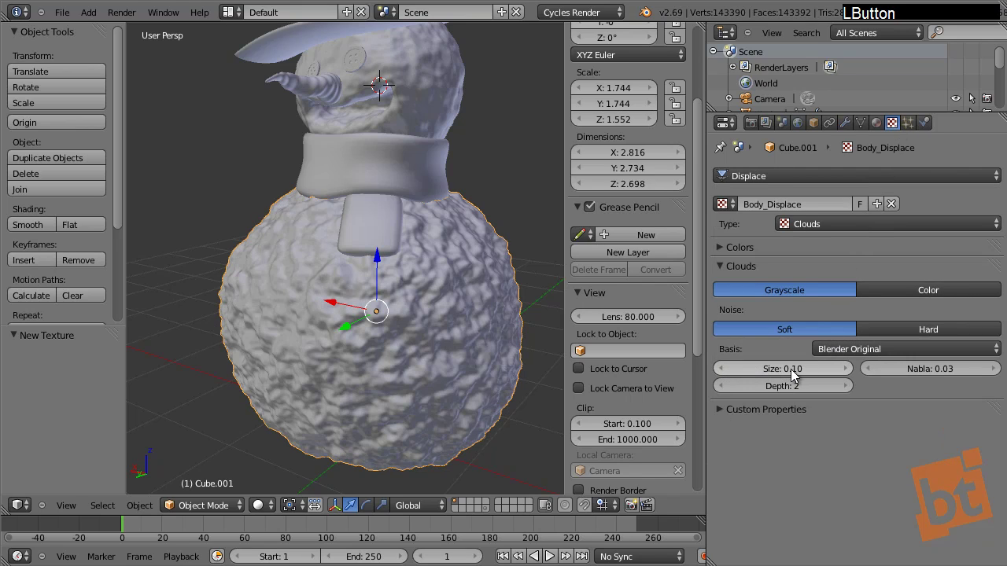
shift+drag(791, 370, 793, 370)
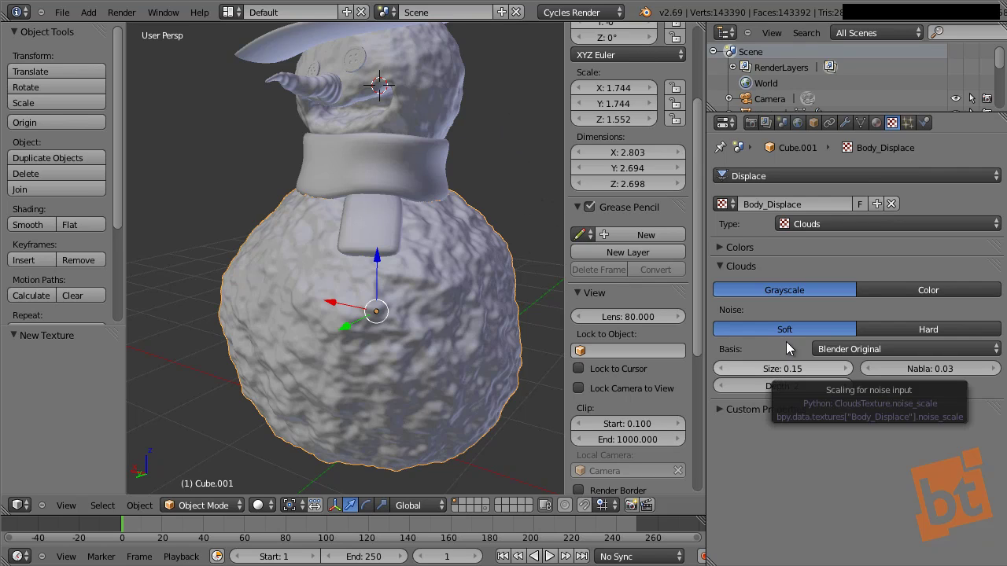
Step: Set the strength of the body's Displace modifier to 0.05, compare it with the head, and deselect everything
click(845, 122)
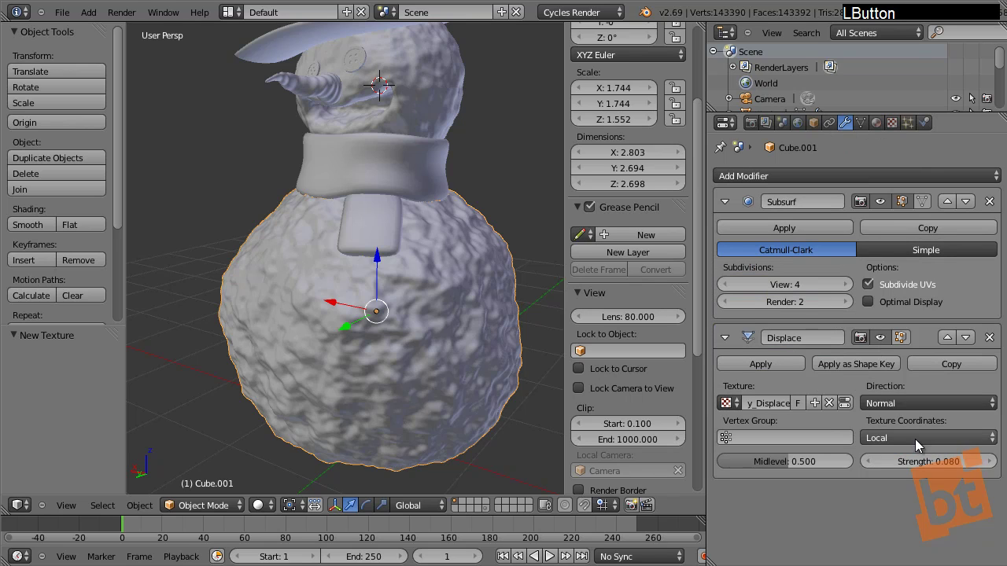
mouse_move(922, 461)
shift+mouse_down()
mouse_move(893, 461)
mouse_move(936, 469)
shift+mouse_up()
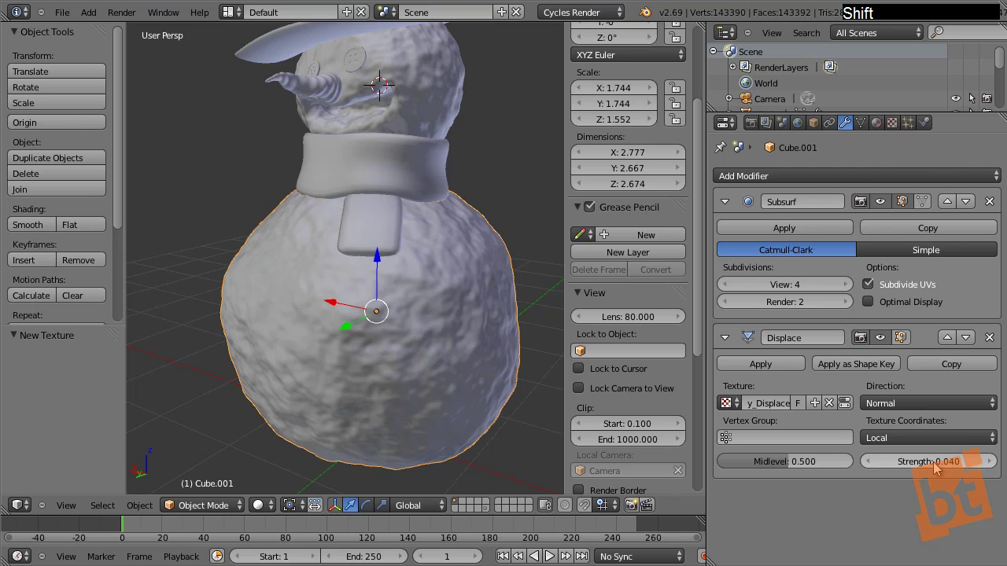
click(935, 463)
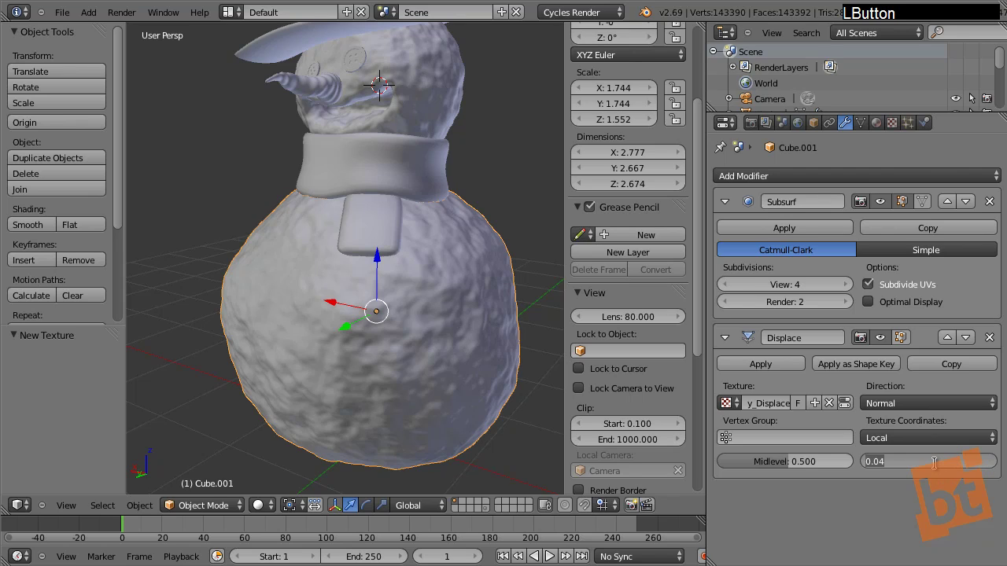
text(0.05)
key(Return)
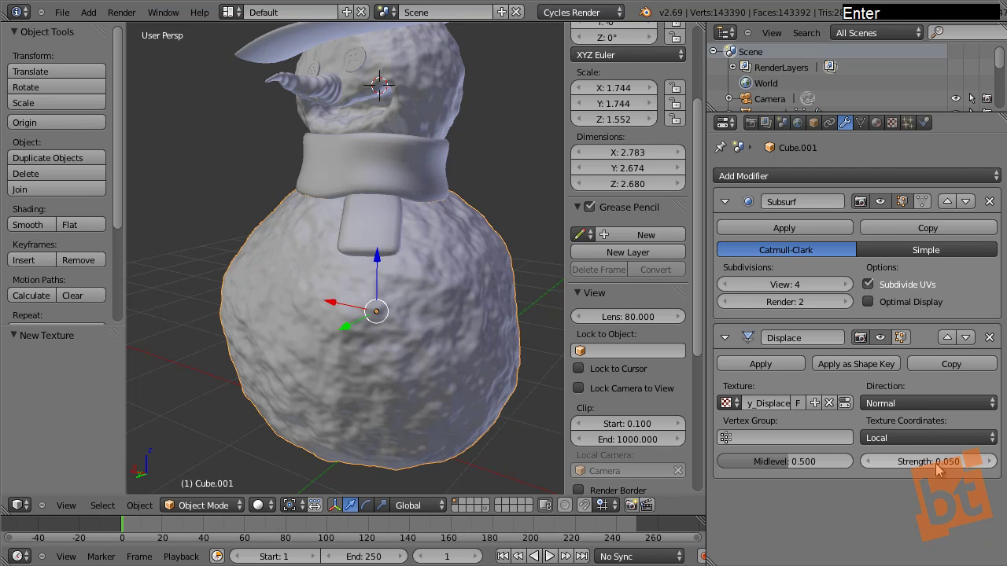
right_click(438, 74)
right_click(474, 242)
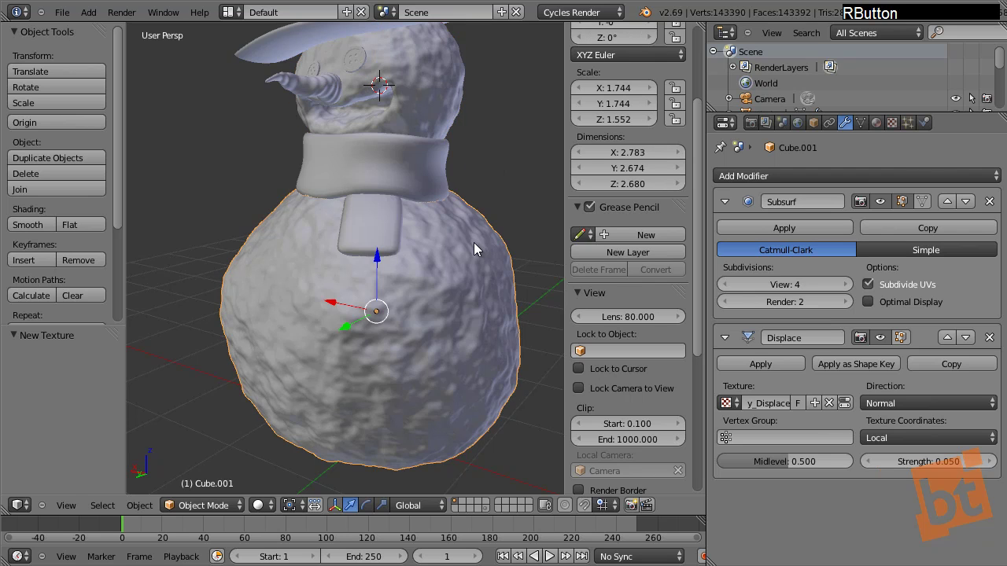
key(a)
Step: Select the snowman's hat and enter Edit Mode with face selection
shift+middle_drag(429, 254, 448, 119)
scroll(415, 239, down, 3)
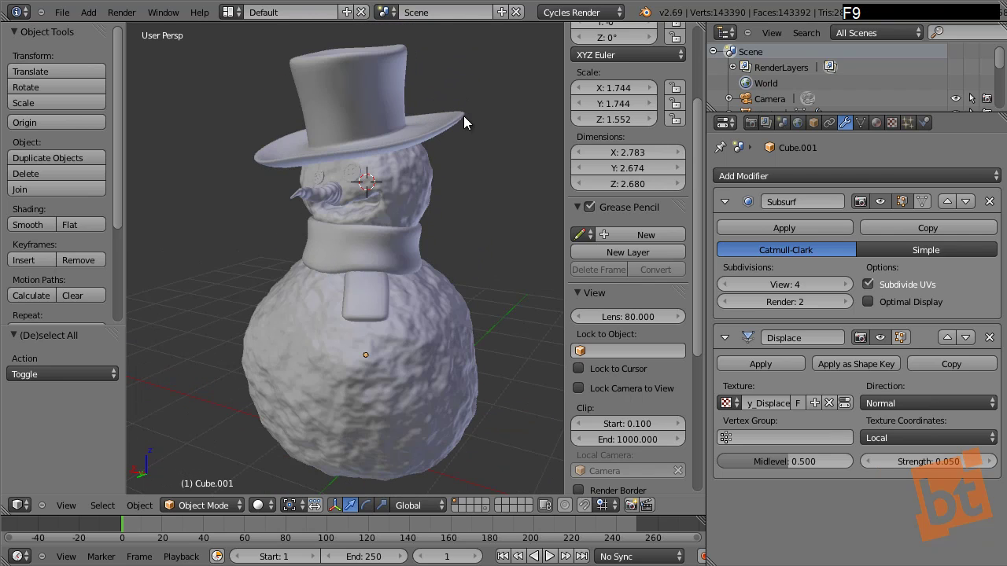
middle_drag(314, 203, 391, 150)
right_click(394, 78)
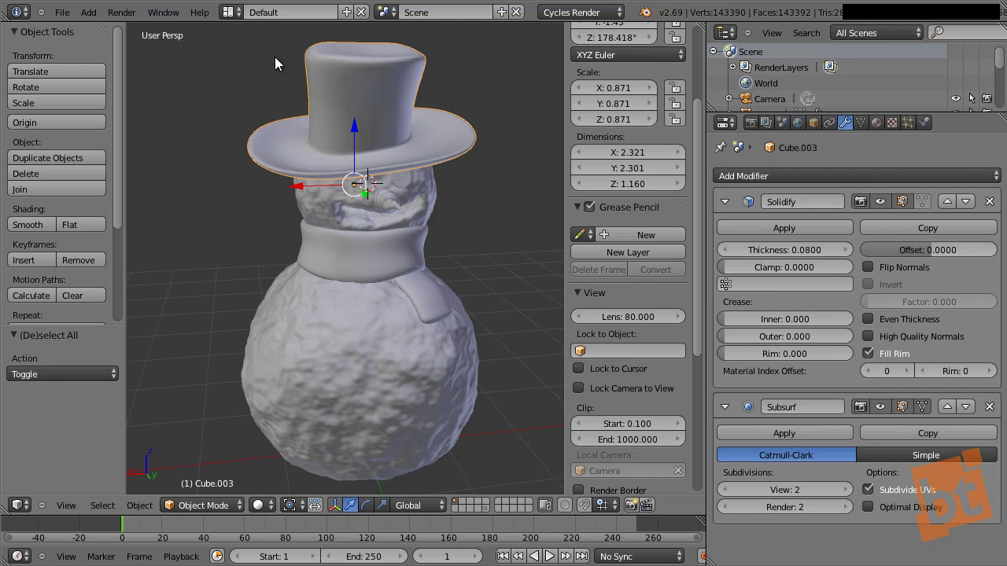
key(Tab)
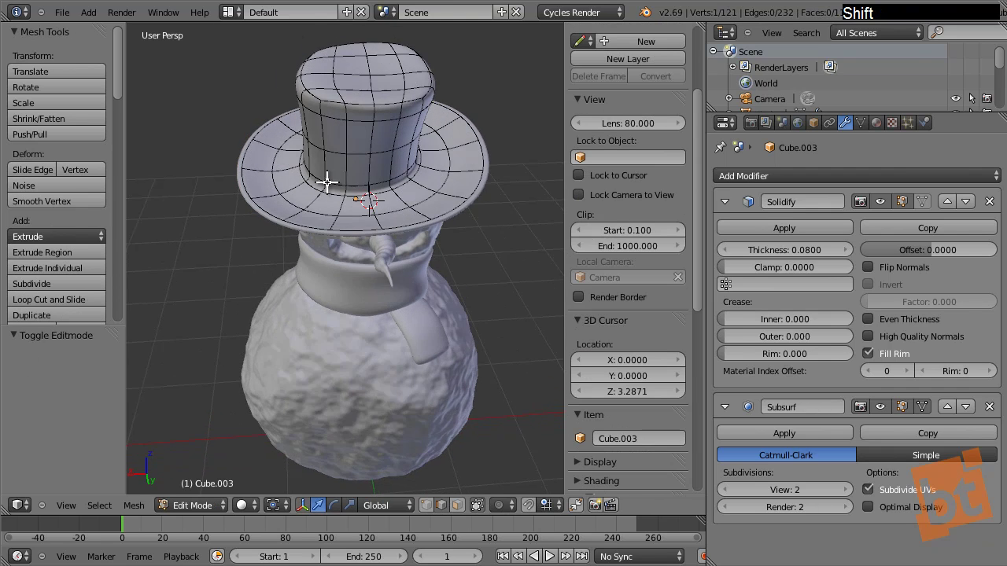
scroll(281, 191, up, 3)
key(ctrl+Tab)
click(301, 207)
middle_drag(298, 203, 371, 225)
scroll(349, 214, down, 5)
scroll(341, 150, up, 2)
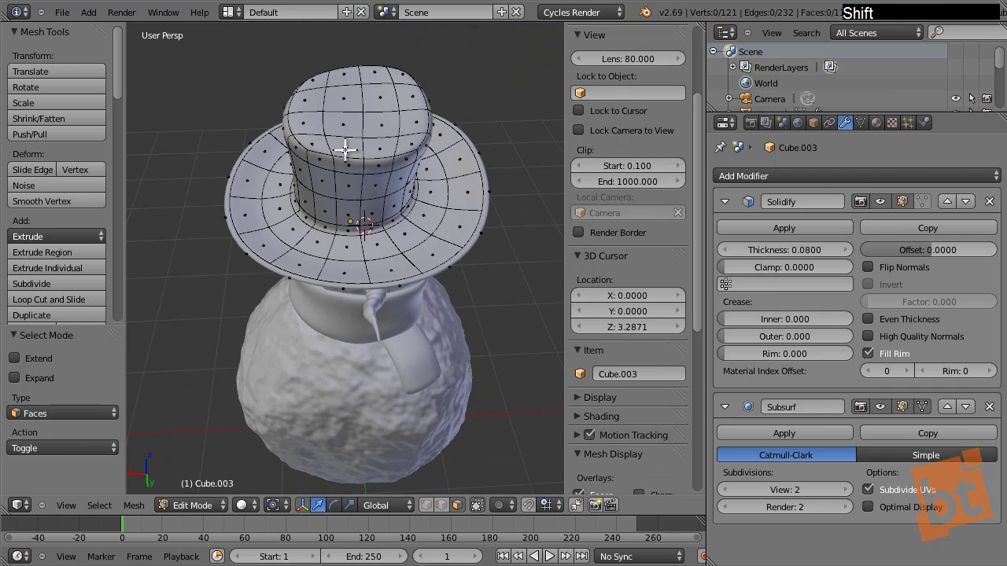
Step: Select all the faces on the flat top of the hat's crown
right_click(330, 141)
shift+right_click(315, 130)
shift+right_click(317, 126)
shift+right_click(324, 118)
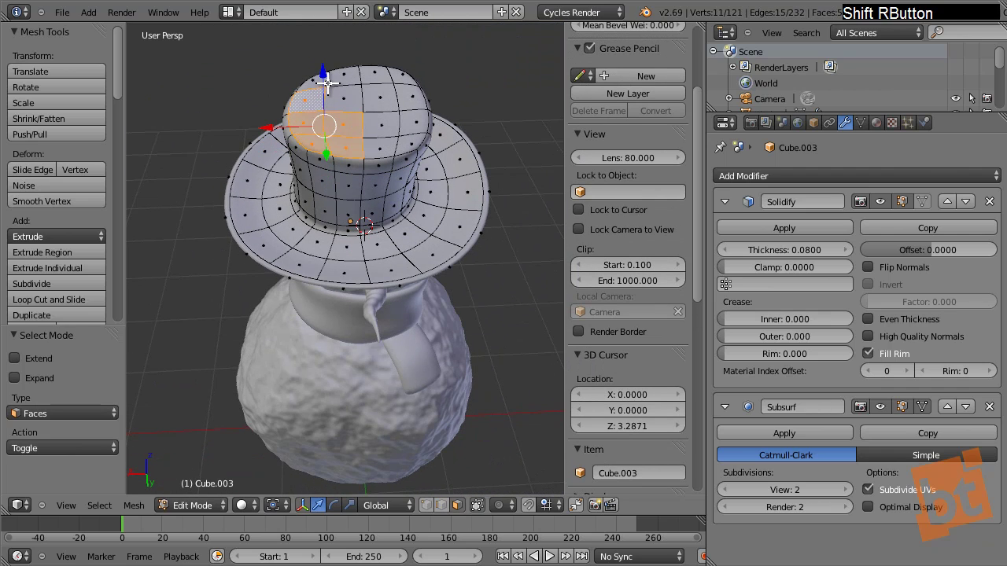
shift+right_click(322, 102)
shift+right_click(334, 87)
shift+right_click(364, 101)
shift+right_click(401, 83)
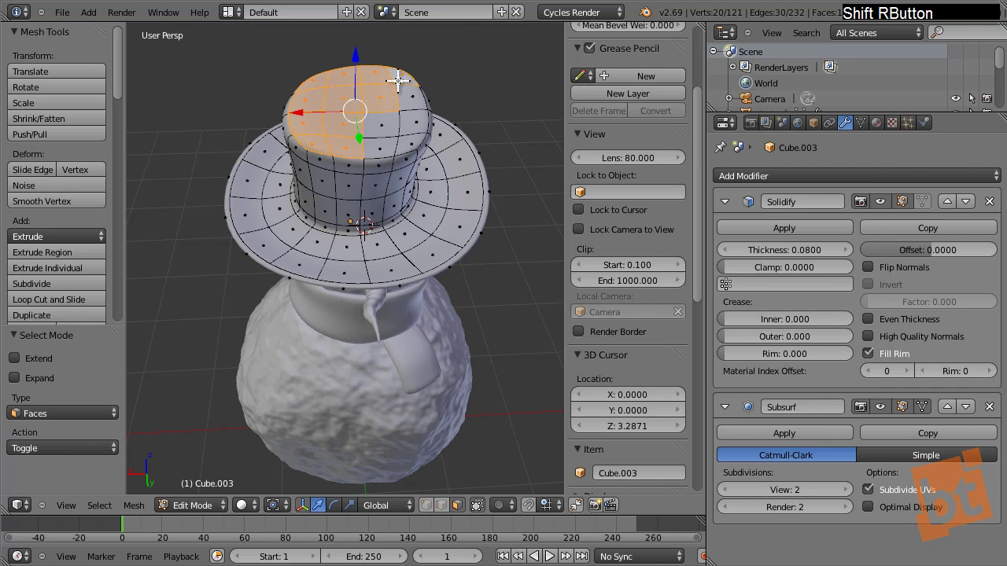
shift+right_click(404, 105)
shift+right_click(409, 120)
shift+right_click(384, 135)
shift+right_click(406, 142)
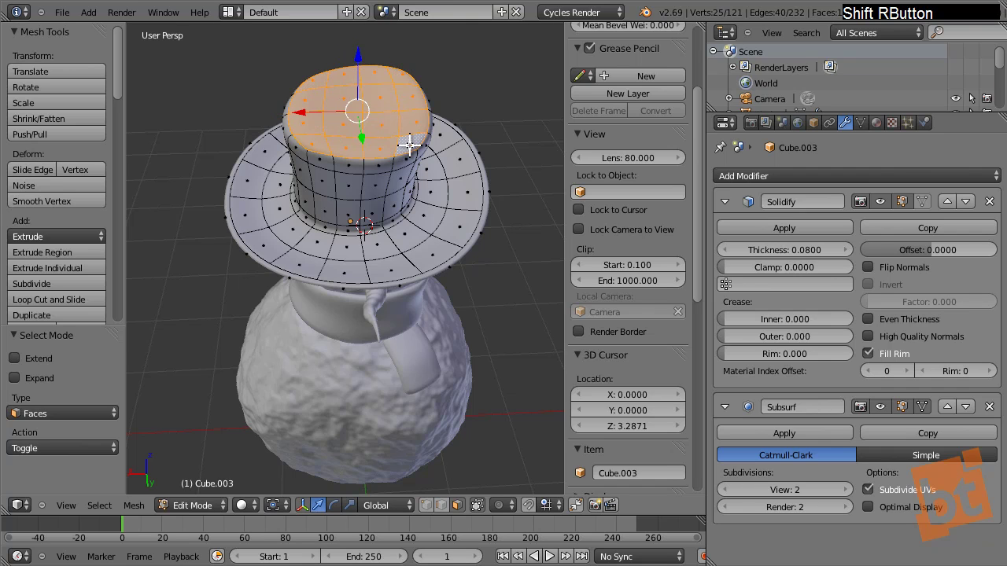
Step: Add an irregular patch of faces on the upper sides of the hat's crown to the selection
middle_drag(462, 259, 363, 145)
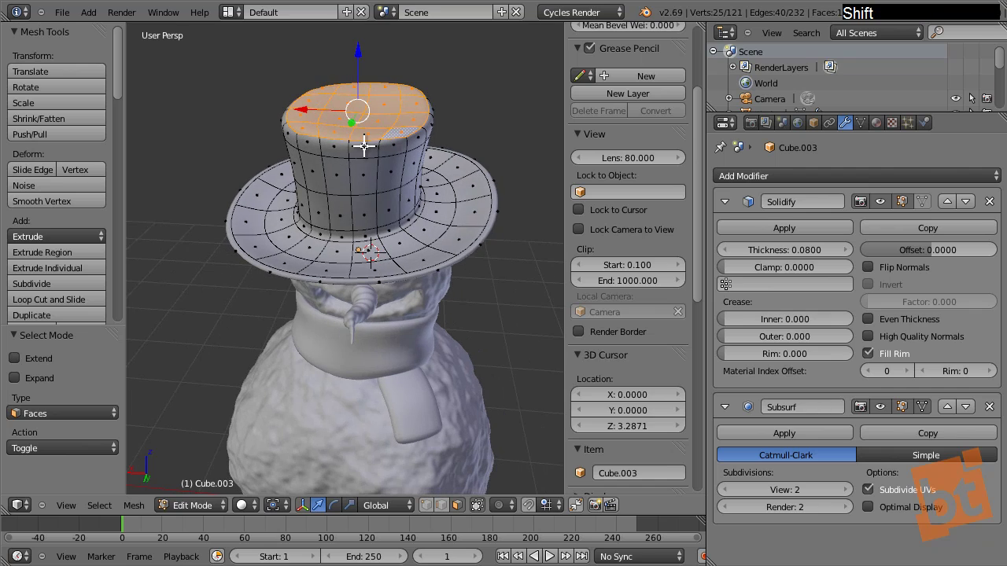
shift+right_click(362, 150)
shift+right_click(361, 173)
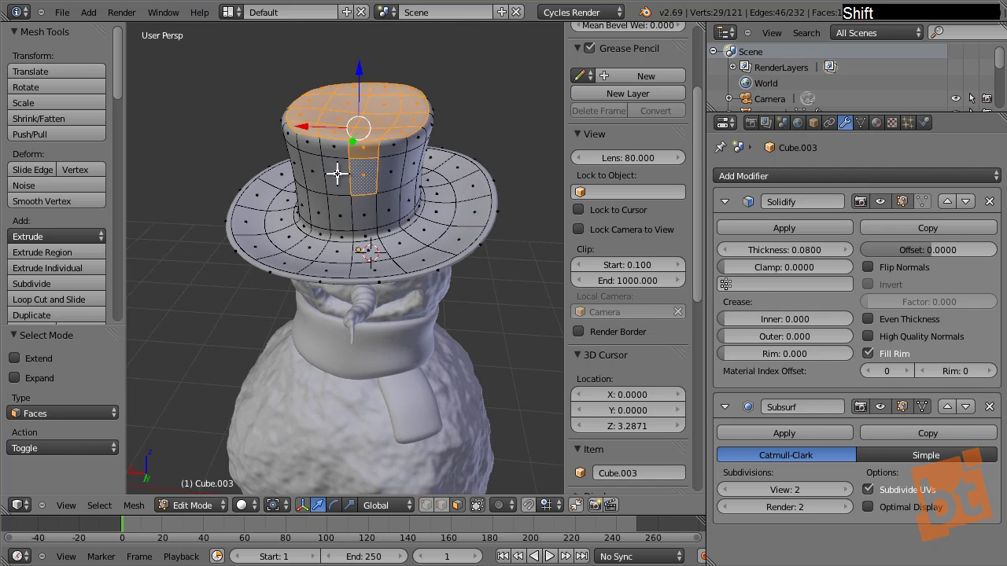
shift+right_click(337, 172)
shift+right_click(334, 148)
shift+right_click(308, 142)
shift+right_click(314, 166)
middle_drag(341, 184, 332, 175)
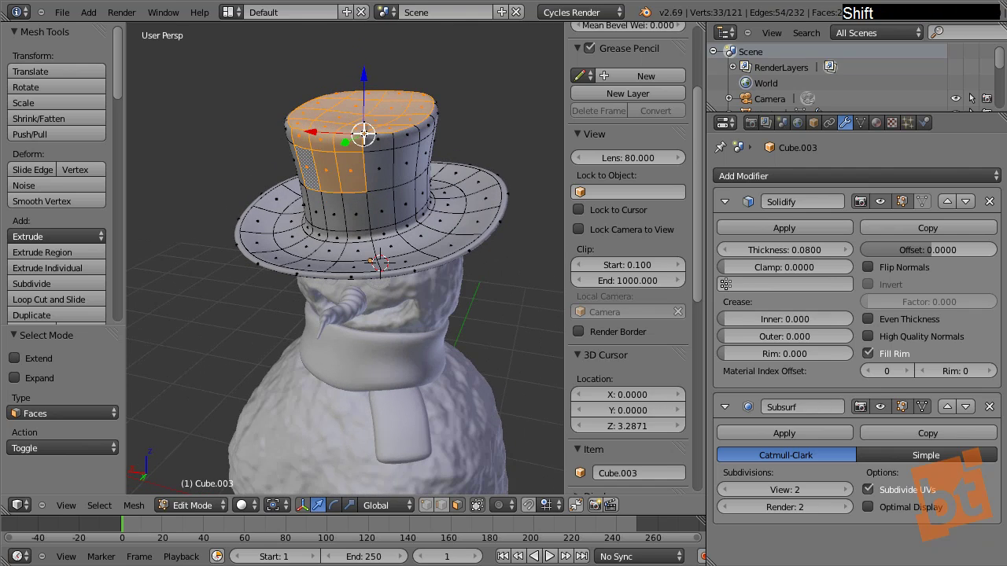
middle_drag(373, 144, 319, 171)
shift+right_click(348, 171)
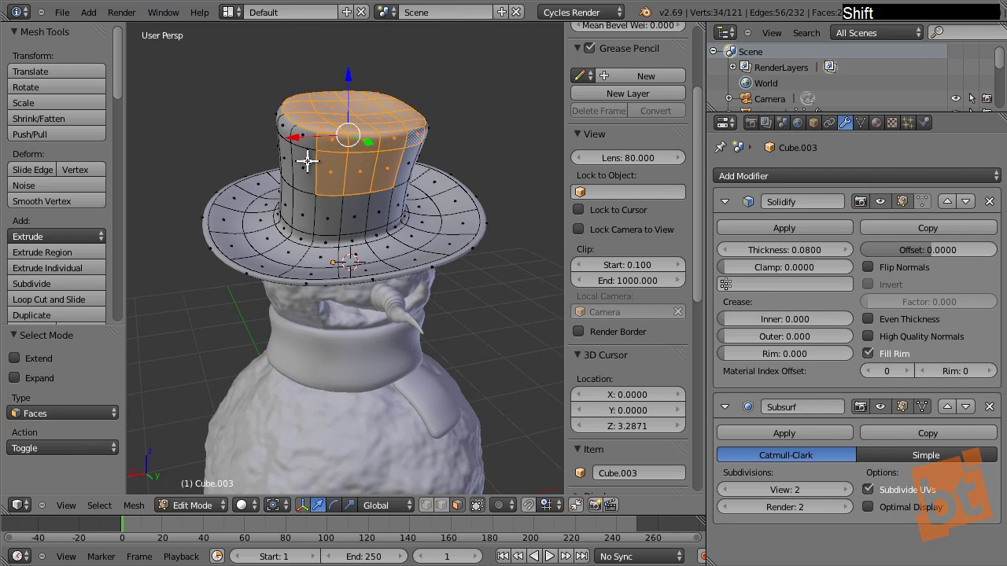
shift+right_click(307, 156)
middle_drag(304, 141, 355, 170)
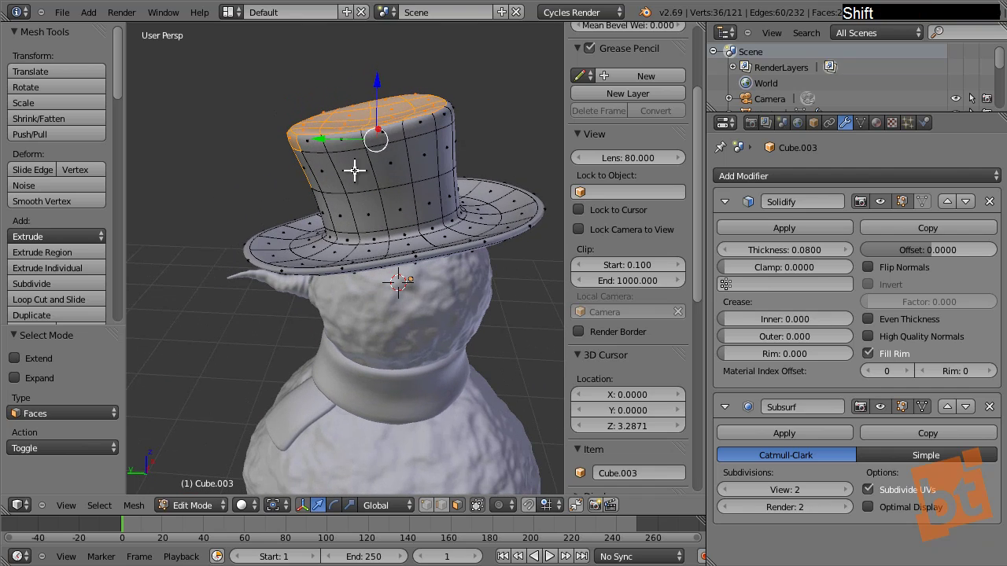
shift+right_click(429, 125)
Step: Add a patch of inner and outer brim faces on one side of the hat to the selection
mouse_move(452, 183)
shift+middle_down()
mouse_move(513, 211)
mouse_move(450, 191)
shift+middle_up()
shift+right_click(455, 195)
shift+right_click(466, 203)
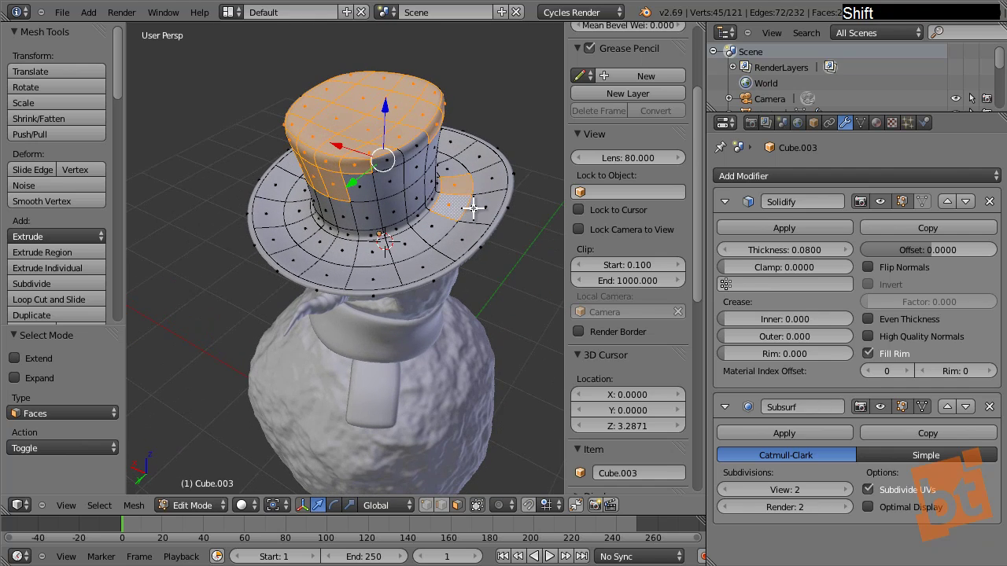
shift+right_click(482, 206)
shift+right_click(489, 180)
shift+right_click(456, 164)
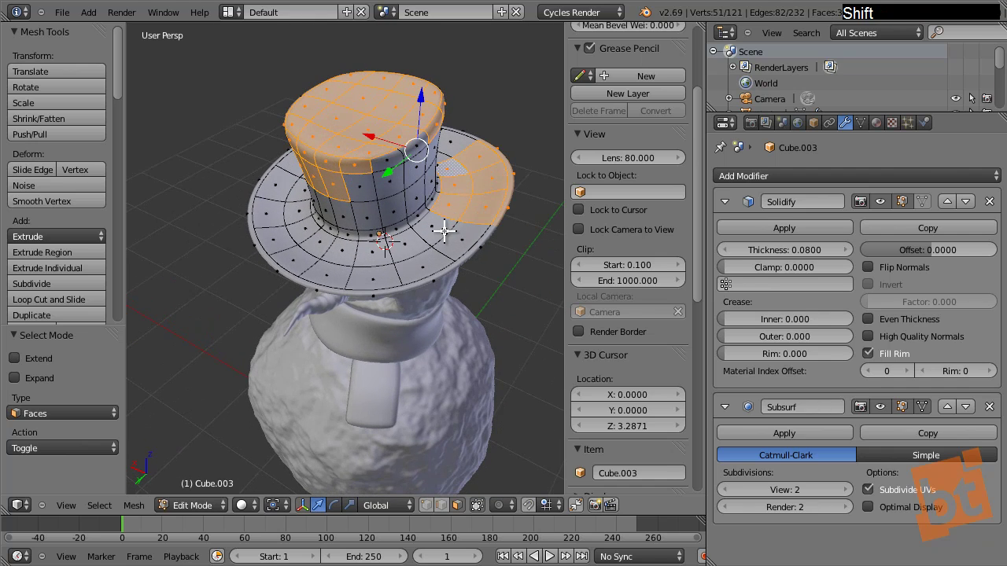
Step: Extend the selection with a second brim patch running from above the nose around the hat's opposite side
middle_drag(354, 277, 338, 283)
shift+right_click(337, 285)
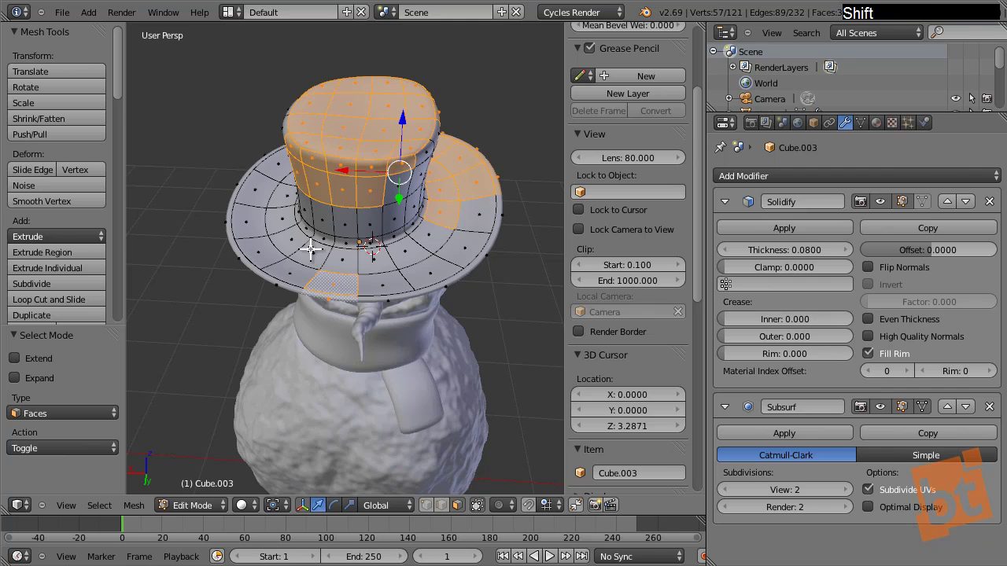
shift+right_click(309, 250)
shift+right_click(291, 240)
shift+right_click(291, 271)
shift+right_click(259, 252)
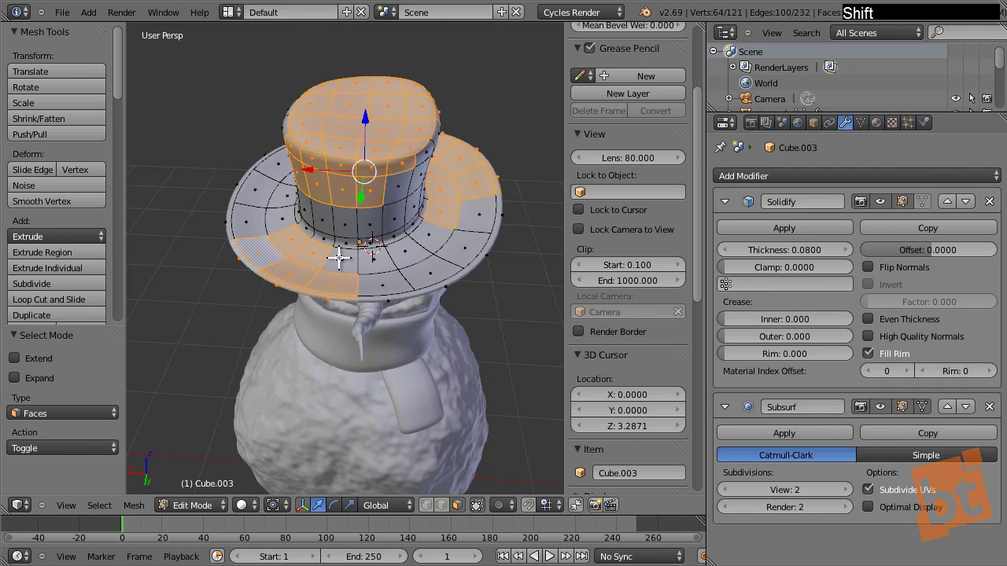
shift+right_click(252, 213)
shift+right_click(256, 196)
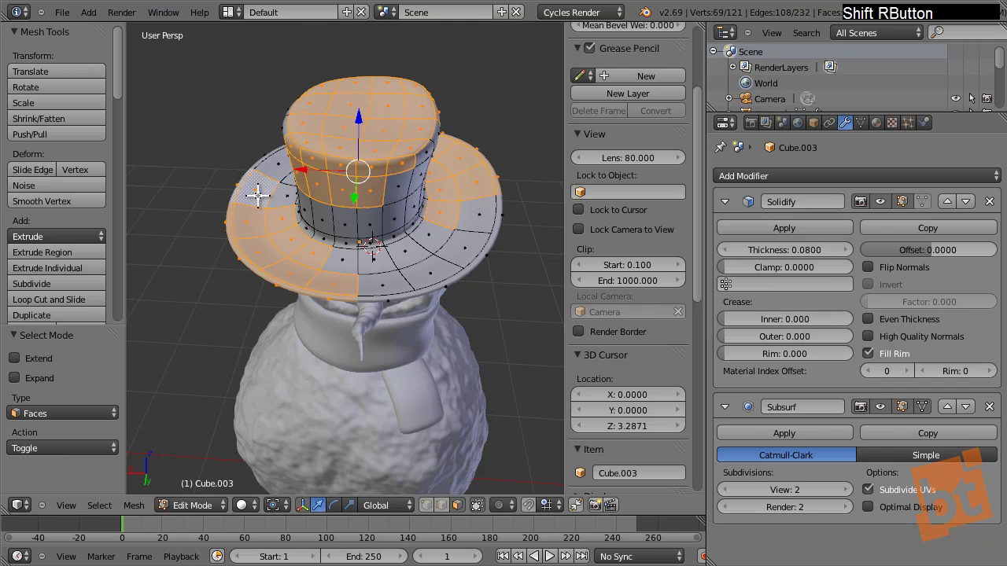
Step: Duplicate the selected hat faces in place, separate them into their own object, and return to Object Mode
middle_drag(288, 252, 277, 205)
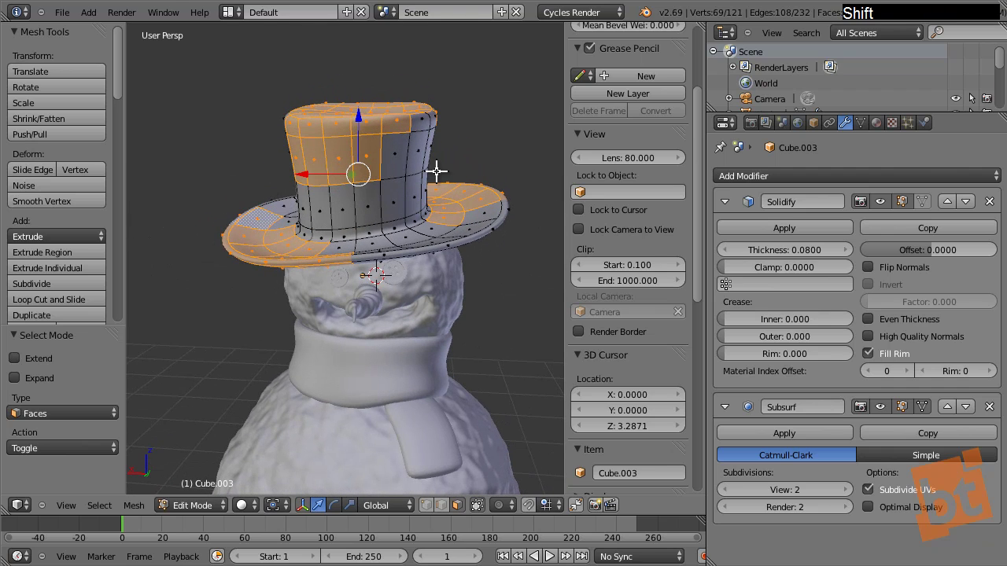
key(shift+d)
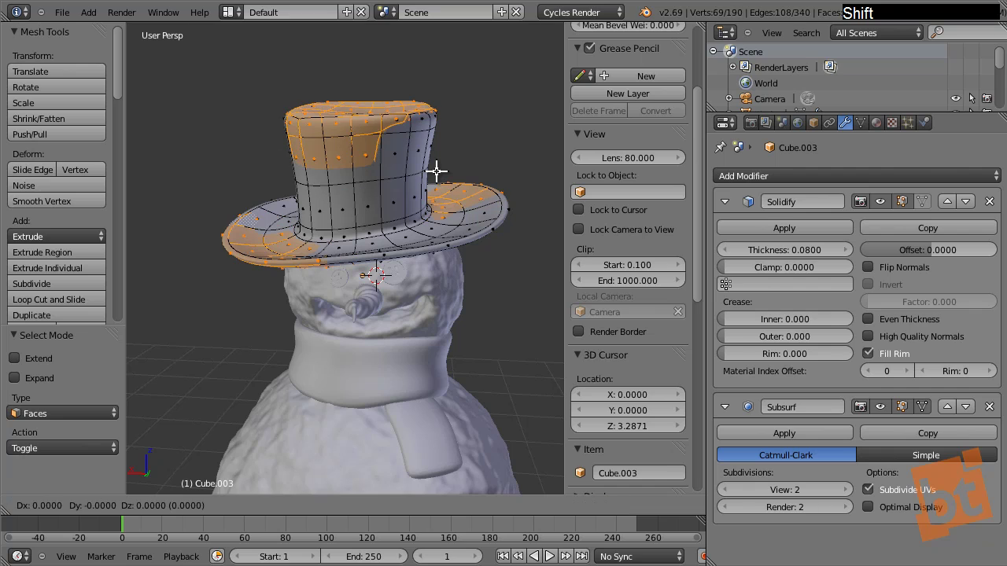
right_click(437, 171)
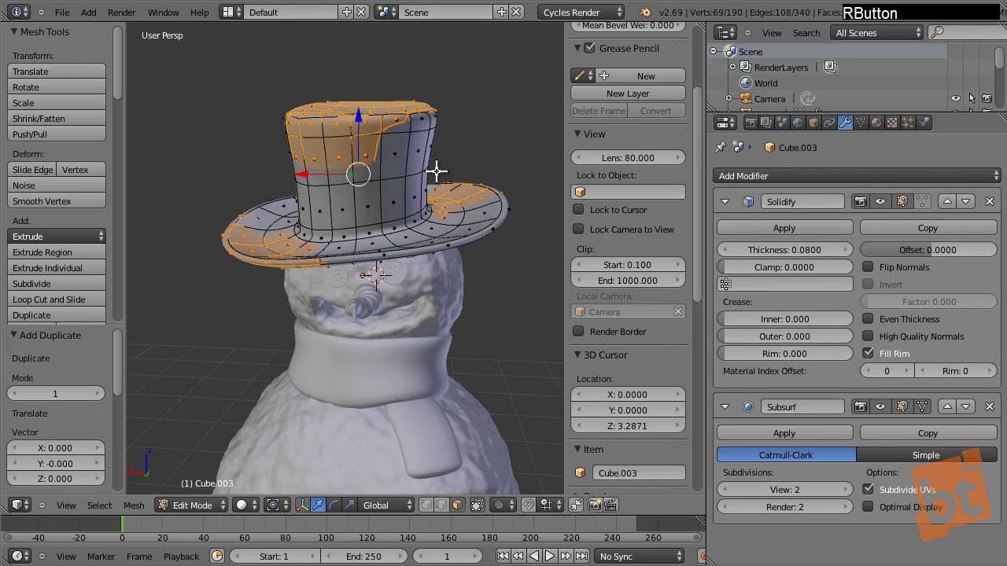
key(p)
click(437, 171)
key(Tab)
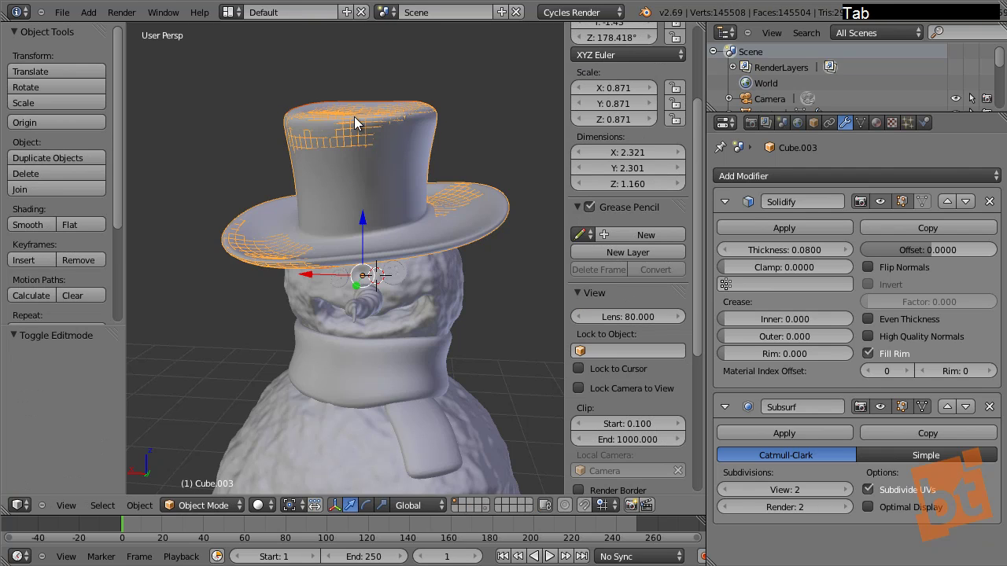
Step: Select the separated hat patches and raise them about 0.04 along the Z axis
right_click(330, 126)
key(g)
key(z)
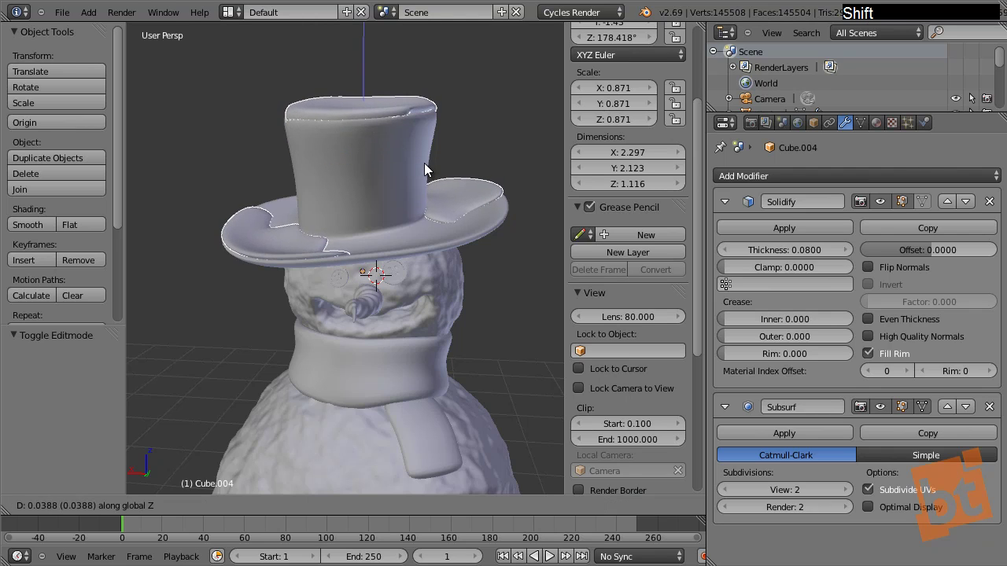
click(425, 164)
Step: Select all faces of the separated patches in Edit Mode and recalculate their normals to face outward
middle_drag(504, 214, 404, 171)
key(a)
key(Tab)
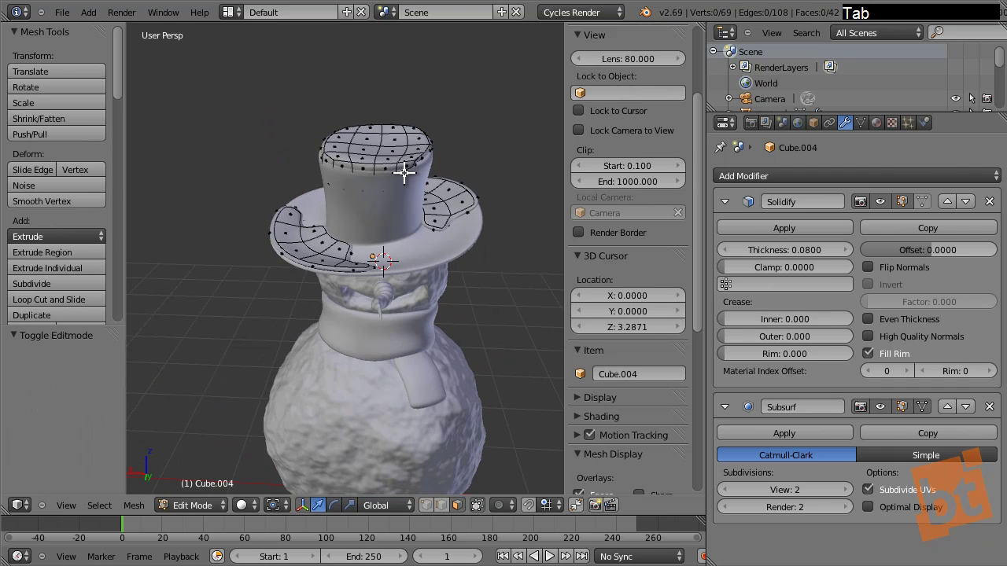
scroll(402, 172, up, 2)
key(a)
key(a)
key(a)
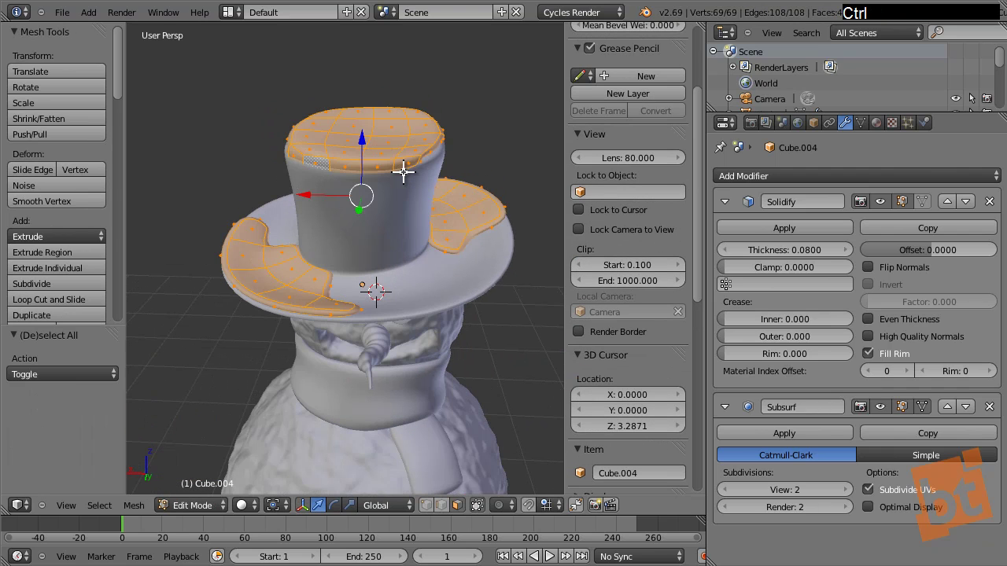
key(ctrl+n)
mouse_move(500, 186)
shift+middle_down()
mouse_move(411, 193)
mouse_move(404, 173)
mouse_move(437, 184)
mouse_move(454, 210)
mouse_move(404, 207)
mouse_move(409, 177)
mouse_move(354, 201)
shift+middle_up()
key(z)
key(z)
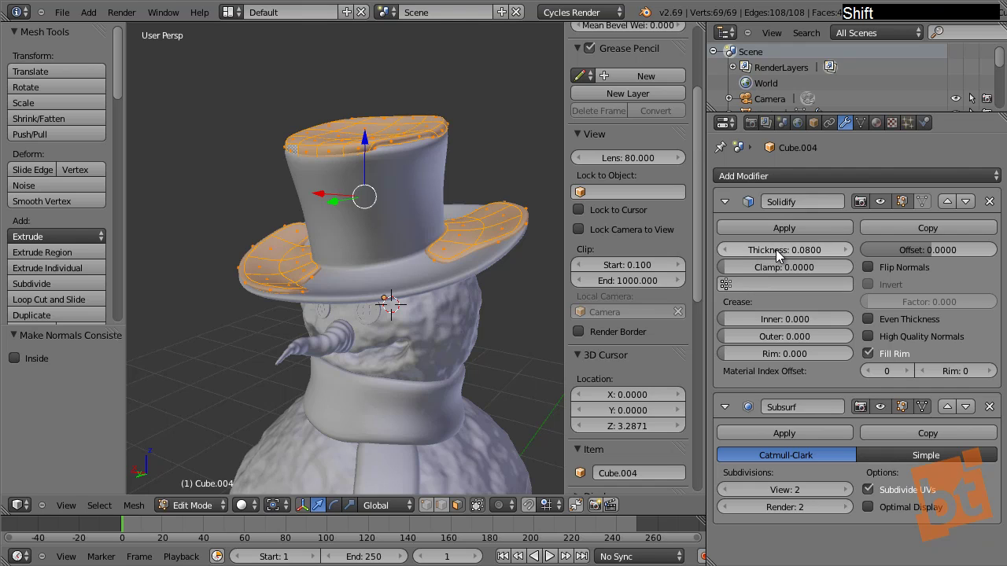
Step: Set the snow patches' Solidify thickness to about 0.1164 and its offset to 0
shift+drag(778, 252, 67, 263)
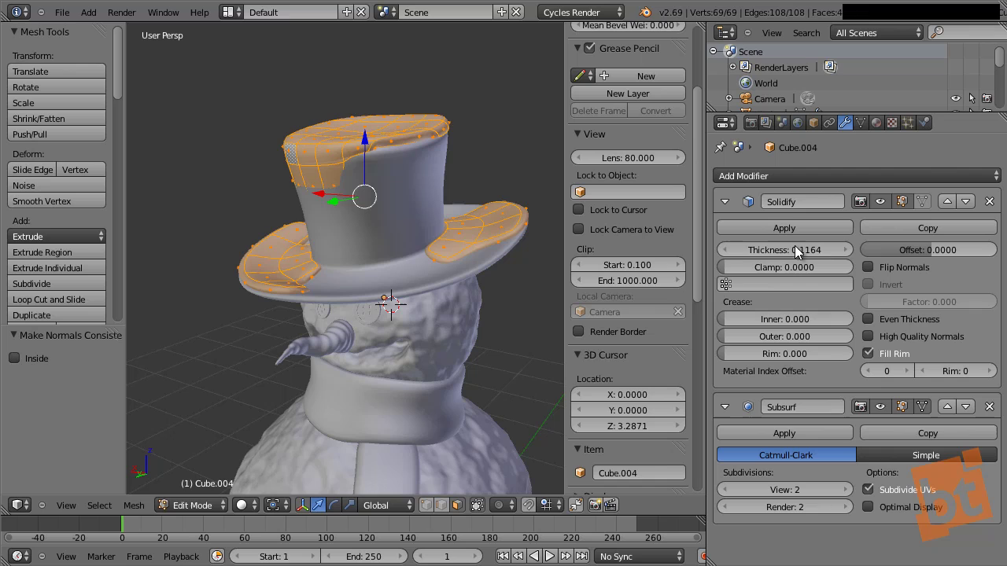
mouse_move(933, 246)
mouse_down()
mouse_move(983, 252)
mouse_move(930, 263)
mouse_up()
click(934, 250)
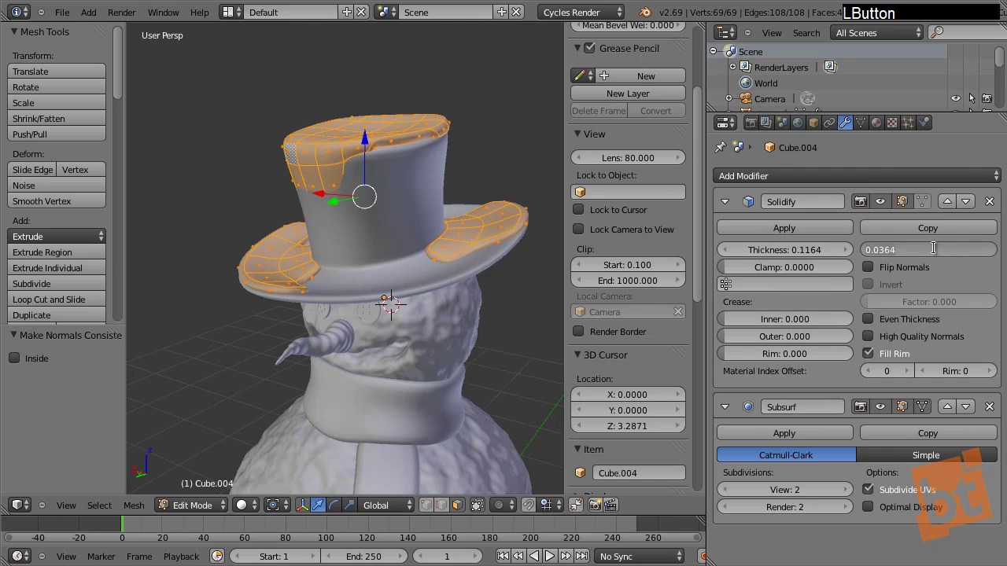
text(0)
key(Return)
Step: Shift the overhanging face of the crown patch with proportional editing at about 0.51 size, and switch proportional editing to Connected
middle_drag(409, 258, 257, 346)
scroll(293, 255, up, 2)
middle_drag(326, 210, 325, 222)
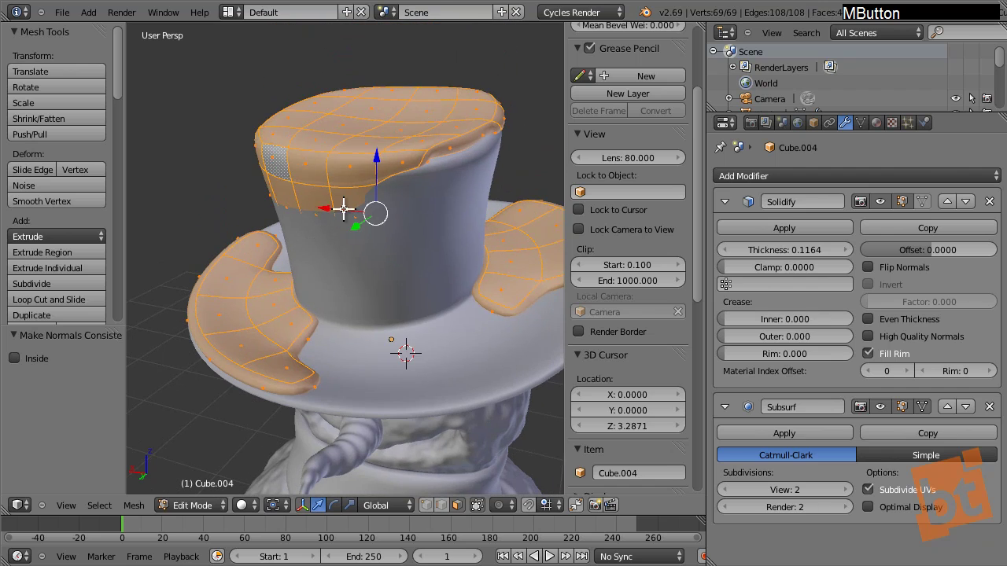
key(a)
shift+right_click(319, 210)
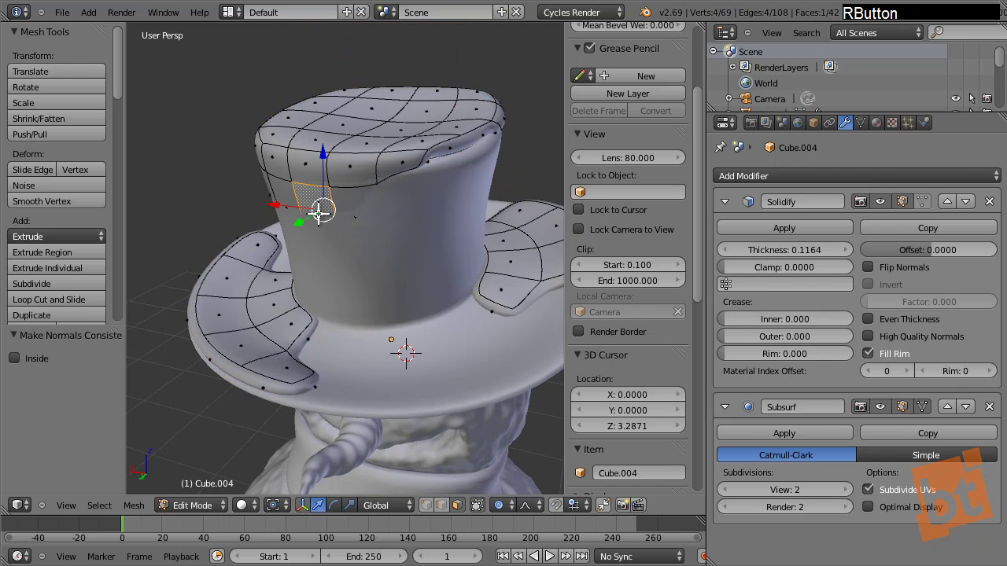
shift+middle_drag(322, 210, 339, 248)
key(g)
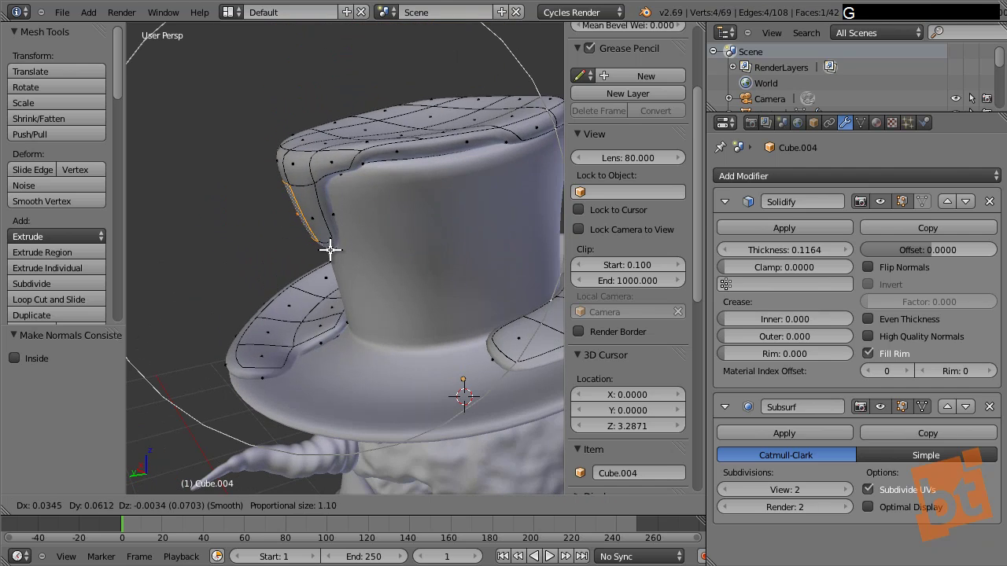
scroll(332, 254, up, 5)
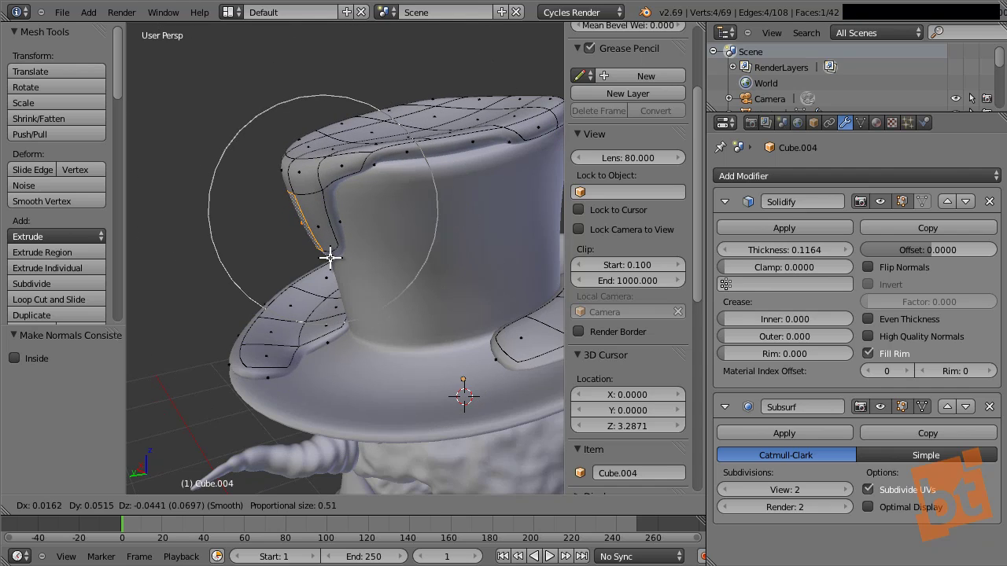
click(327, 258)
click(506, 508)
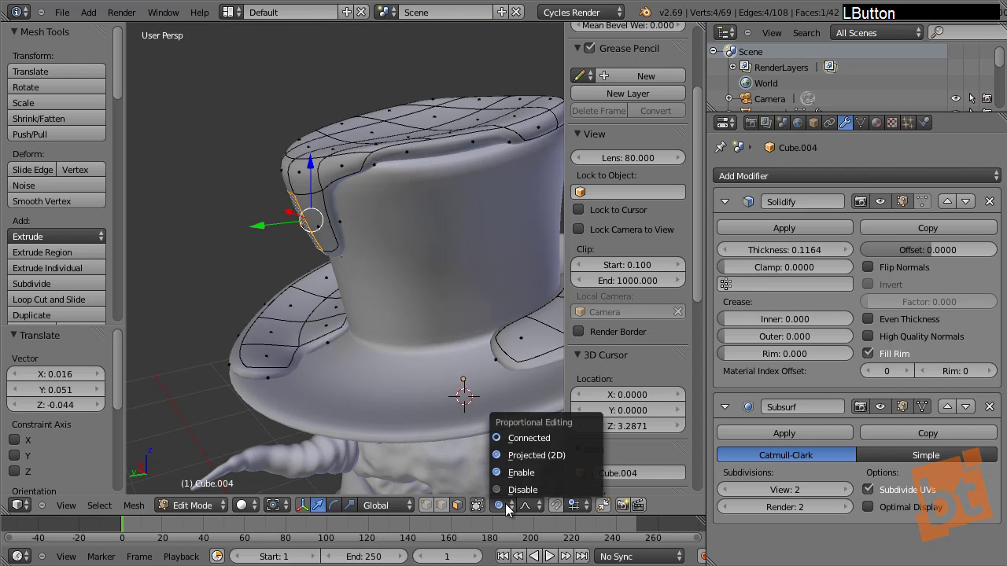
click(524, 438)
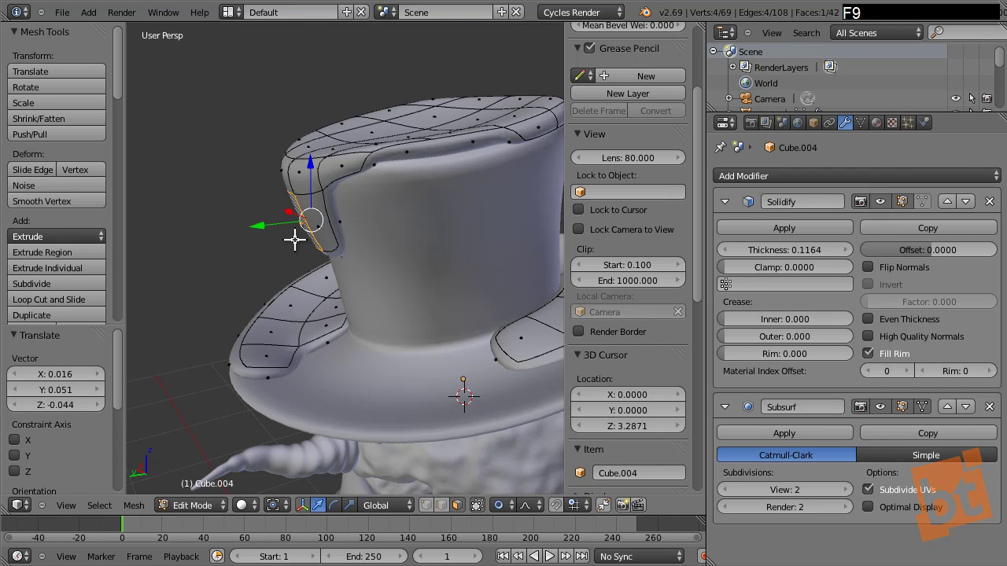
shift+middle_drag(317, 238, 399, 233)
right_drag(281, 218, 281, 240)
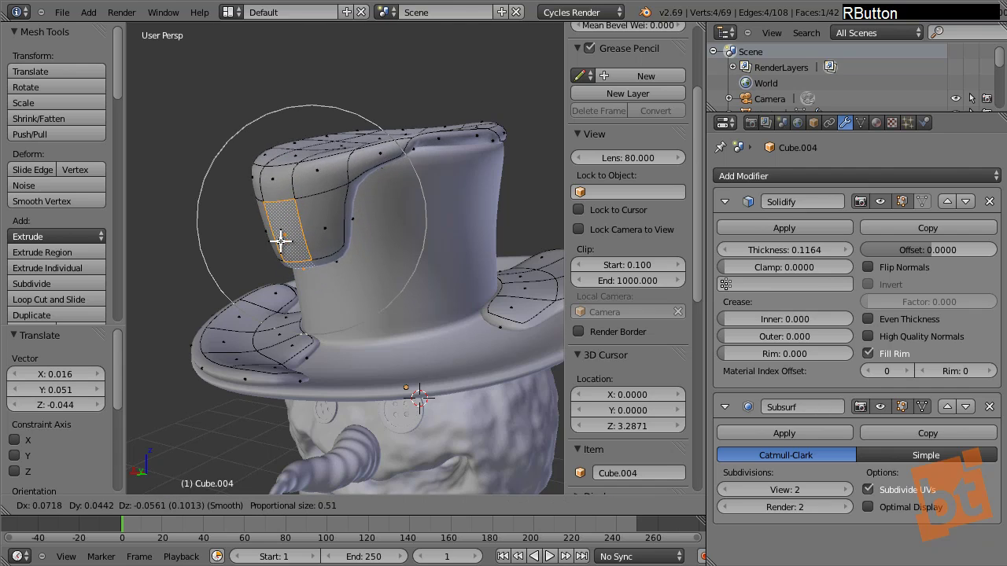
right_click(281, 242)
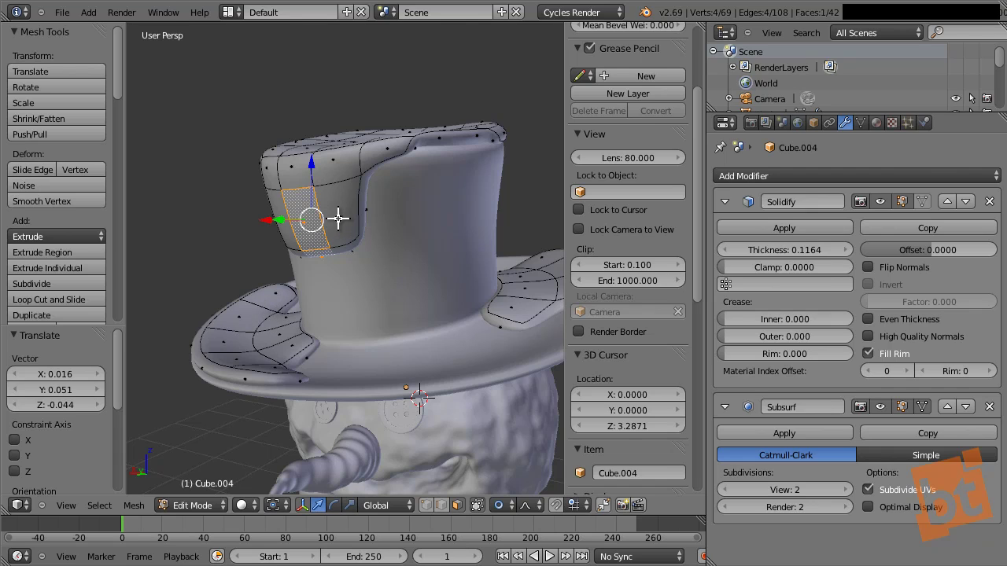
key(l)
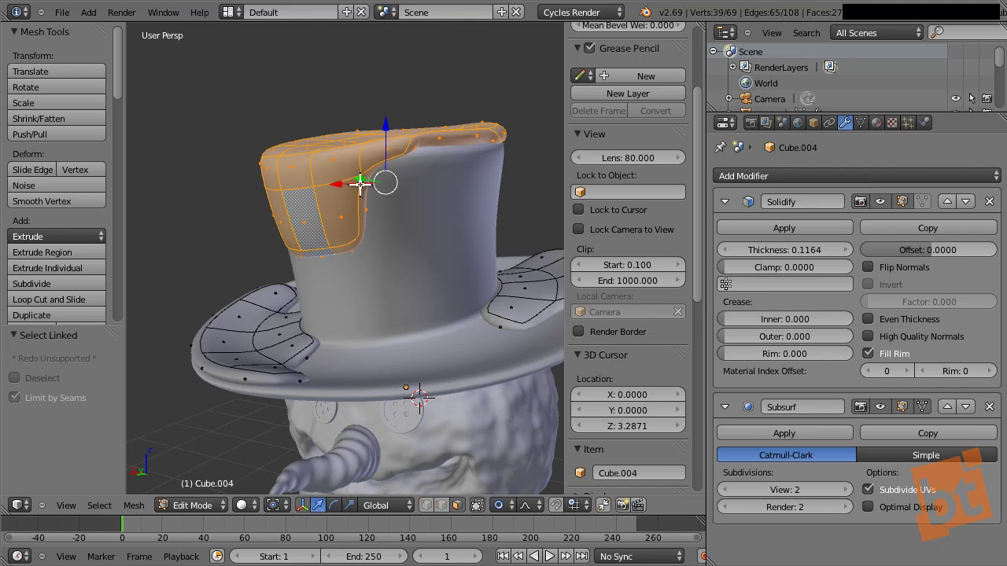
key(a)
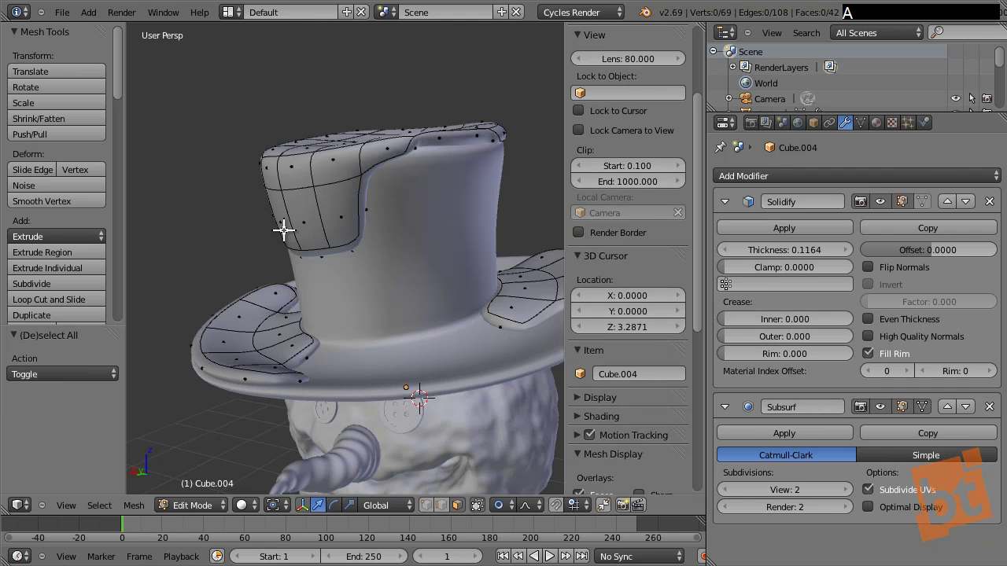
right_drag(284, 230, 273, 258)
key(Escape)
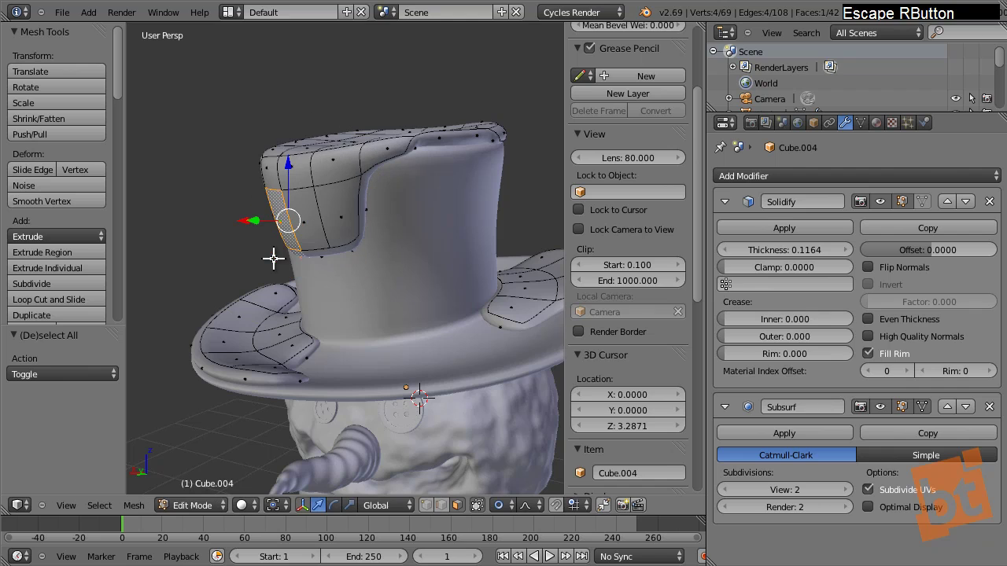
Step: Reshape the crown patch's front overhang and upper corner by moving single faces with proportional editing at about 0.29 size
middle_drag(287, 262, 323, 234)
right_drag(324, 233, 315, 265)
right_drag(334, 186, 336, 149)
shift+middle_drag(337, 149, 349, 179)
key(g)
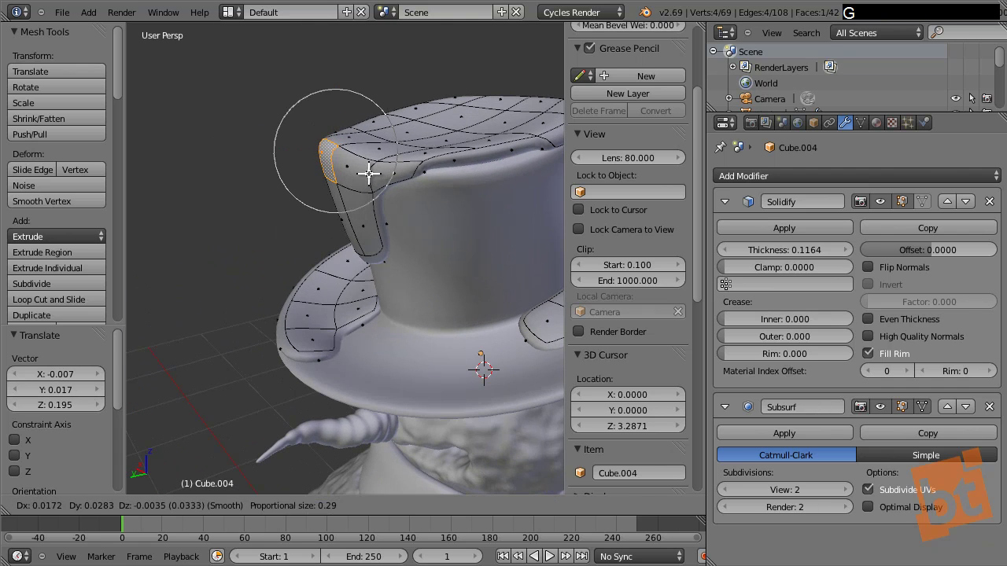
click(367, 172)
Step: Add one horizontal loop cut across the crown patch's front overhang and shift it slightly with proportional editing
key(ctrl+r)
click(373, 216)
right_click(373, 216)
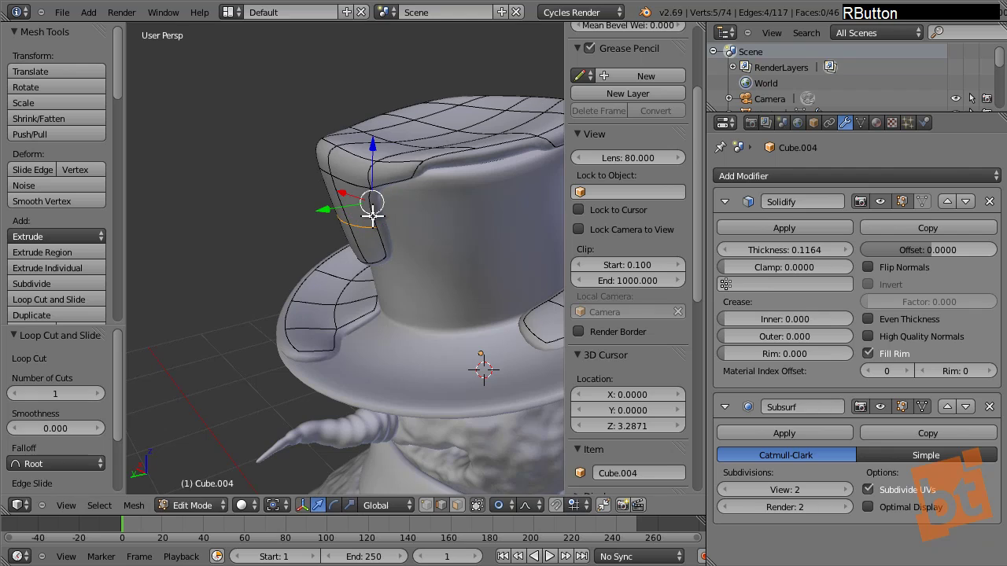
shift+middle_drag(414, 285, 400, 254)
key(g)
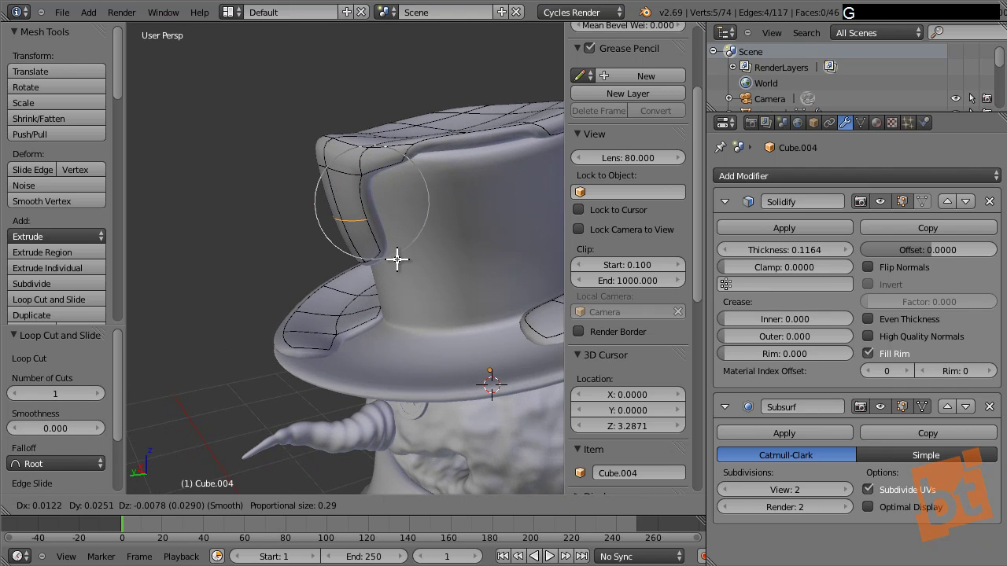
click(410, 259)
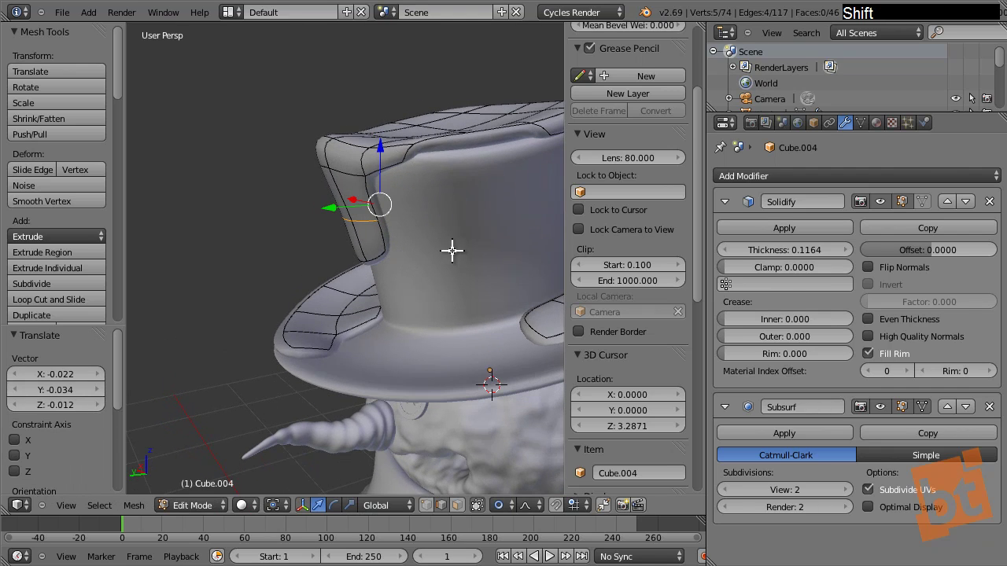
Step: Raise an edge on the crown patch's top by about 0.048, and move several top vertices unevenly in vertex selection mode
shift+middle_drag(451, 249, 378, 201)
right_drag(379, 201, 376, 156)
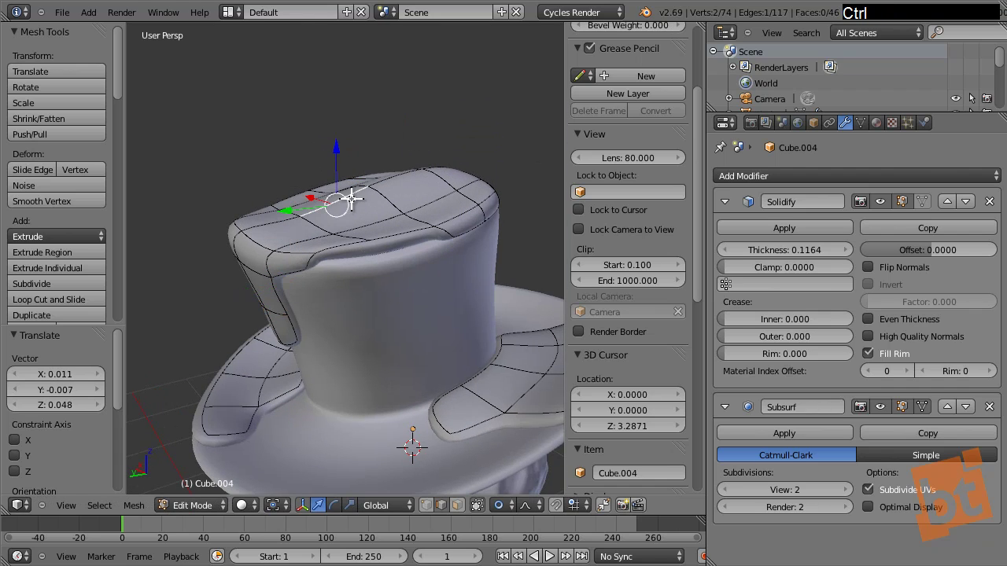
key(ctrl+Tab)
click(332, 164)
right_drag(296, 210, 295, 170)
right_drag(368, 184, 377, 214)
right_drag(444, 211, 446, 231)
middle_drag(485, 242, 510, 231)
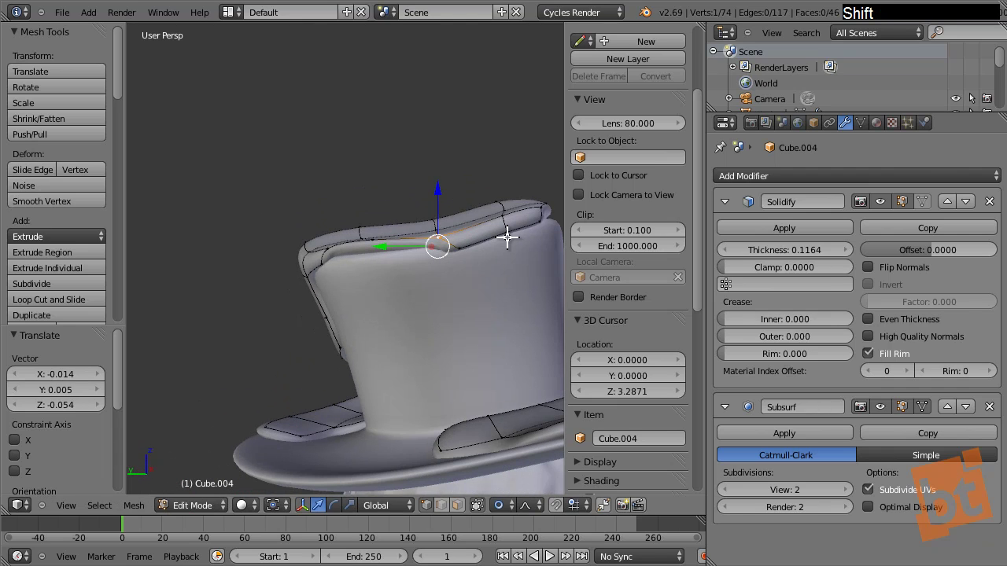
Step: Pull border vertices of the crown patch down the hat's side to form hanging drips beside the front overhang
right_drag(511, 231, 517, 288)
right_drag(467, 260, 479, 317)
scroll(478, 293, up, 3)
shift+middle_drag(428, 333, 490, 283)
right_click(447, 245)
right_drag(448, 245, 453, 240)
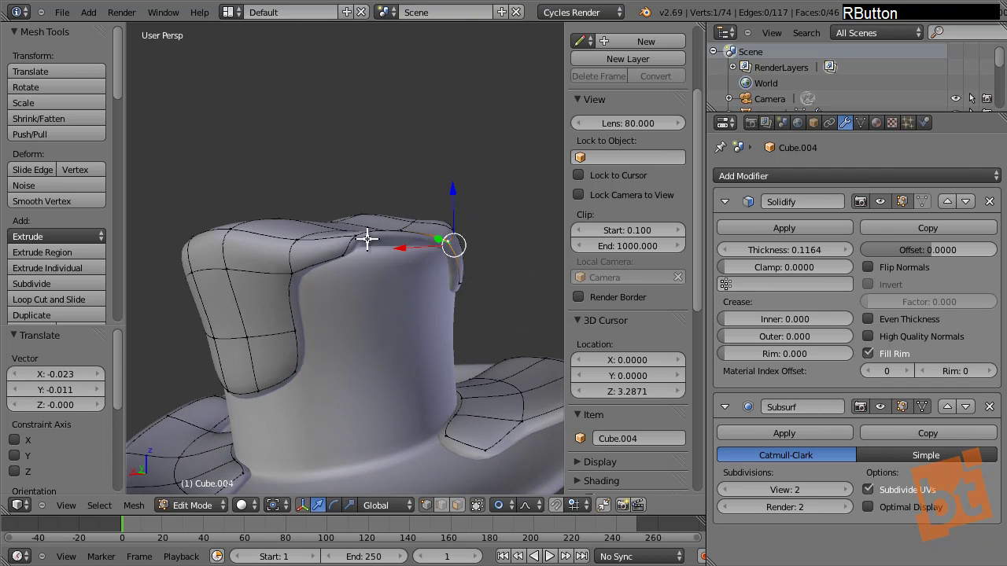
right_drag(367, 238, 303, 322)
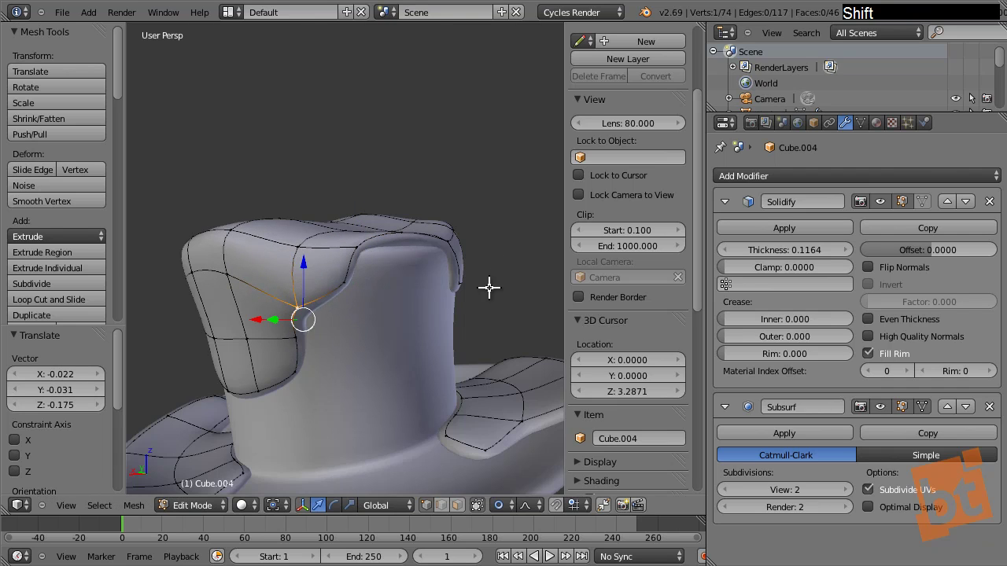
Step: Shift individual vertices on top of the crown patch to create uneven bumps and dips in the snow
middle_drag(488, 287, 433, 306)
right_click(416, 340)
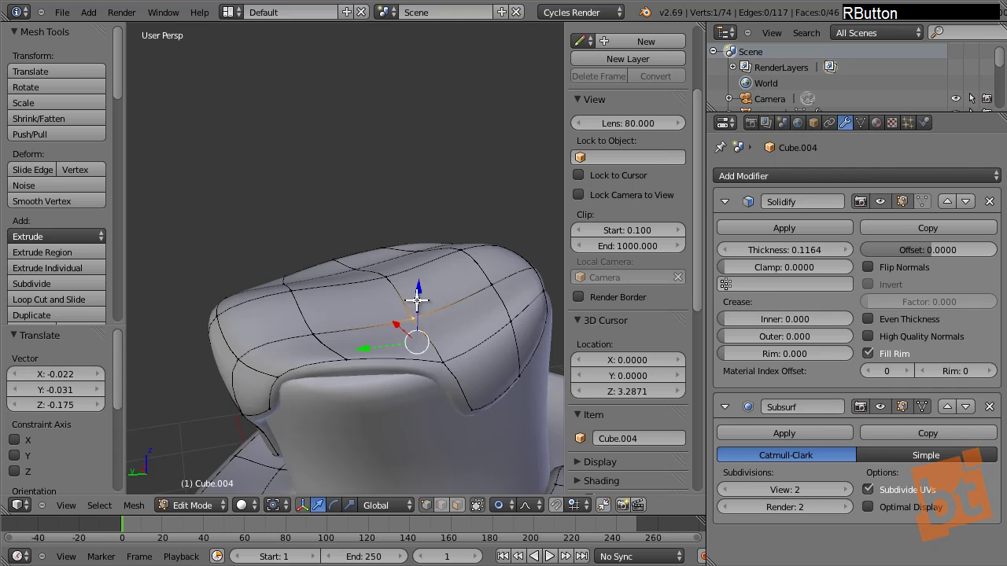
right_drag(417, 340, 402, 272)
right_drag(418, 307, 388, 294)
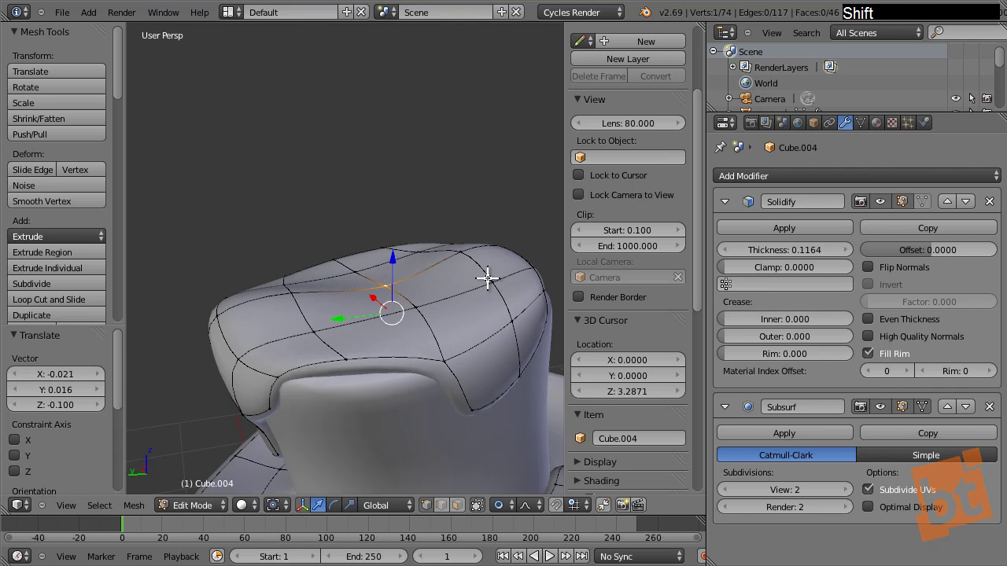
middle_drag(483, 276, 395, 279)
right_drag(461, 299, 441, 327)
Step: Lower the crown patch's border vertices around the hat's far side and check the snow shape in Object Mode
shift+middle_drag(522, 306, 309, 265)
right_drag(310, 265, 305, 292)
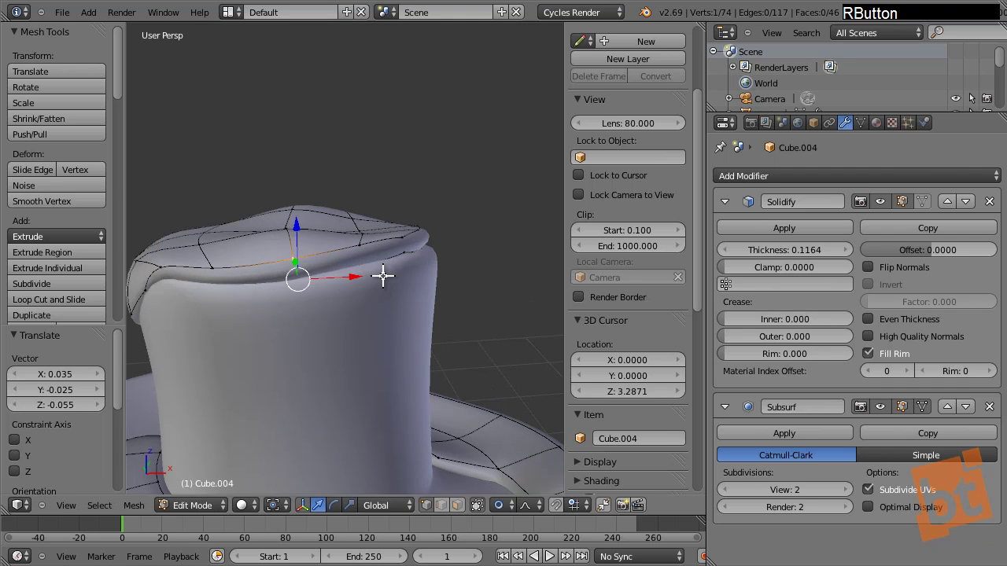
right_drag(361, 261, 373, 270)
middle_drag(431, 284, 452, 276)
right_drag(483, 284, 480, 298)
middle_drag(439, 289, 268, 279)
scroll(328, 271, down, 4)
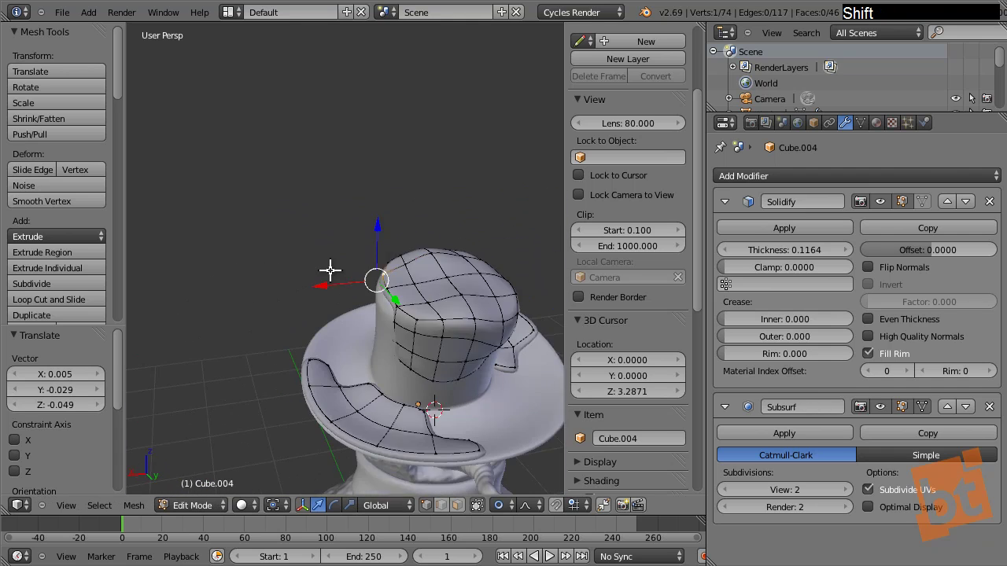
scroll(362, 291, down, 2)
middle_drag(368, 322, 379, 304)
key(Tab)
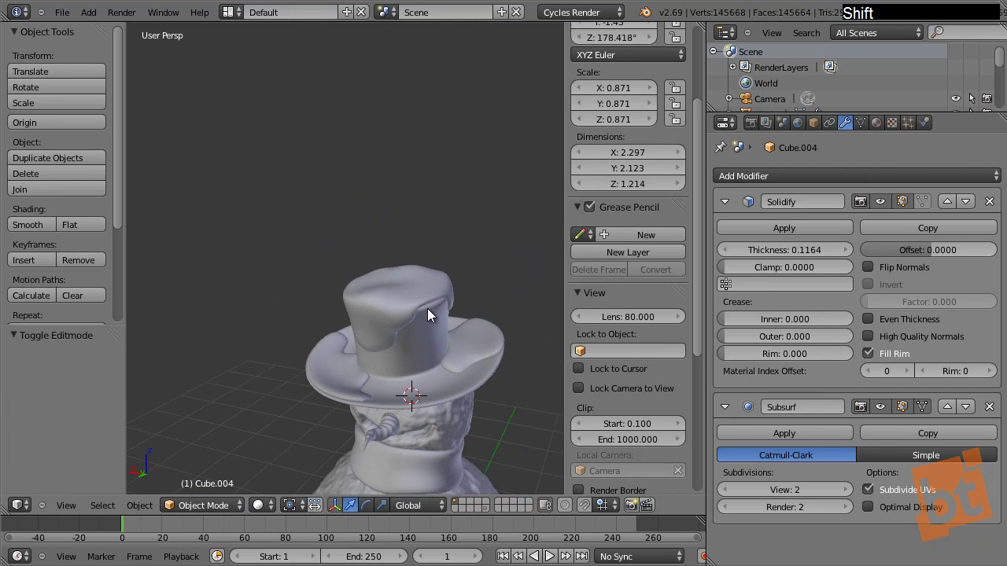
key(Tab)
Step: Extrude the brim patch's outer edge outward by about 0.29 and bend it down over the hat's rim
scroll(472, 352, up, 5)
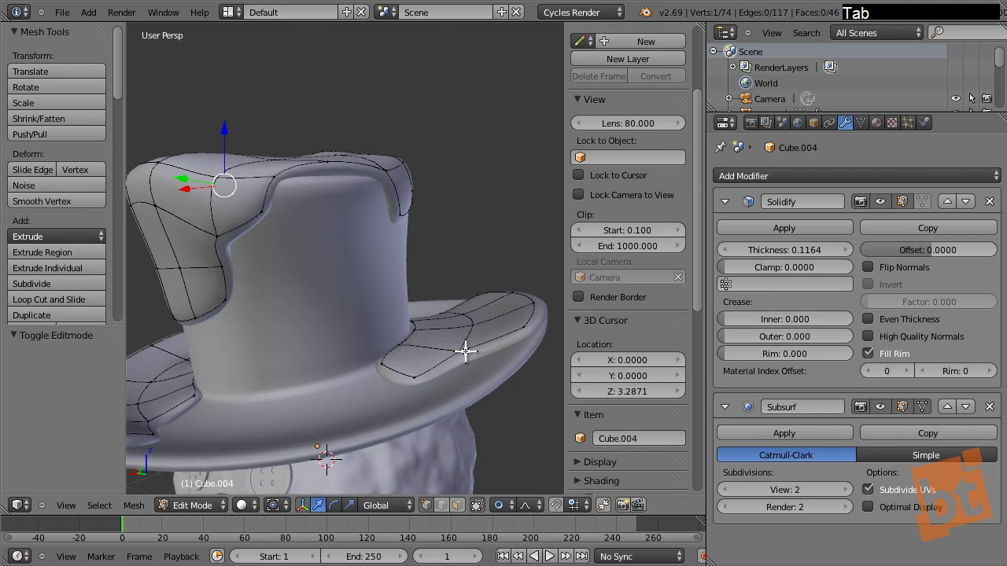
middle_drag(483, 345, 333, 301)
right_click(328, 339)
shift+right_click(358, 312)
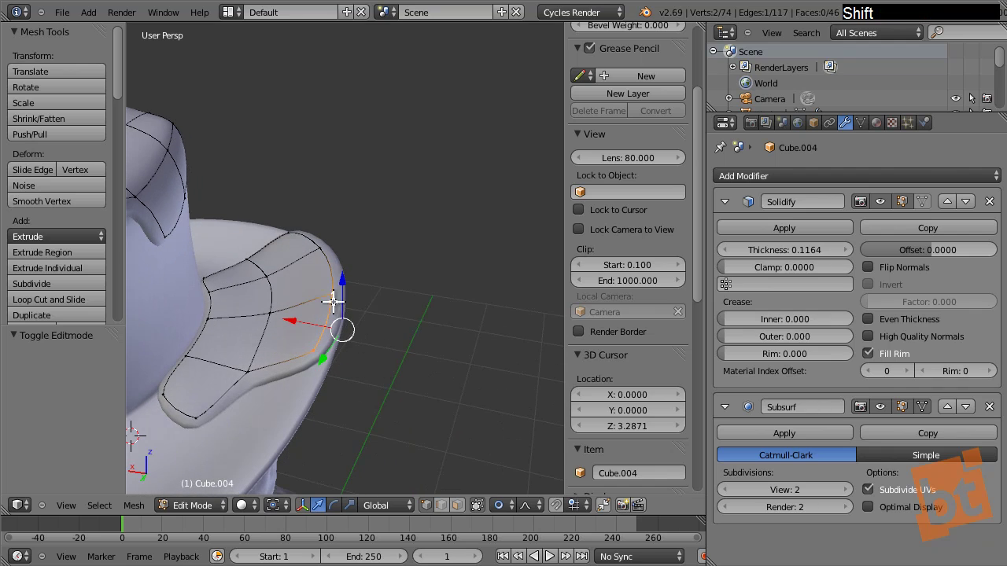
key(e)
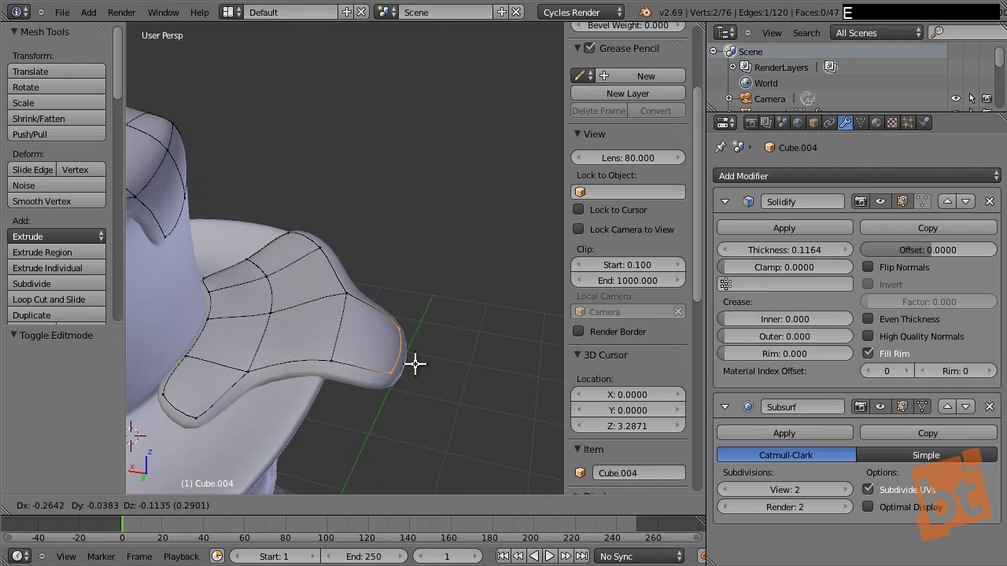
click(417, 364)
middle_drag(427, 347, 439, 286)
key(g)
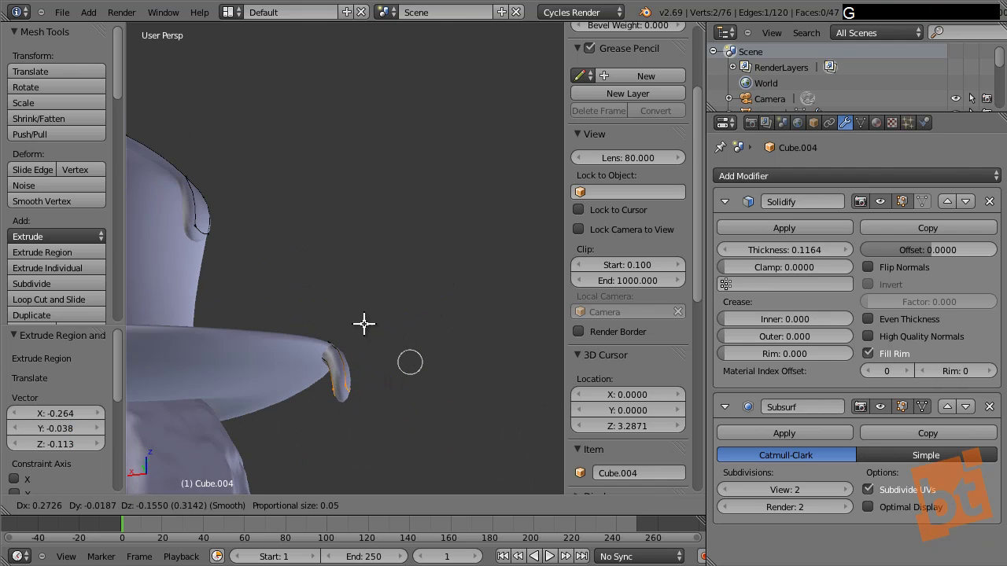
click(369, 316)
Step: Adjust the vertices at the base of the new brim drip so the snow follows the rim
shift+middle_drag(389, 325, 305, 368)
right_drag(305, 369, 308, 354)
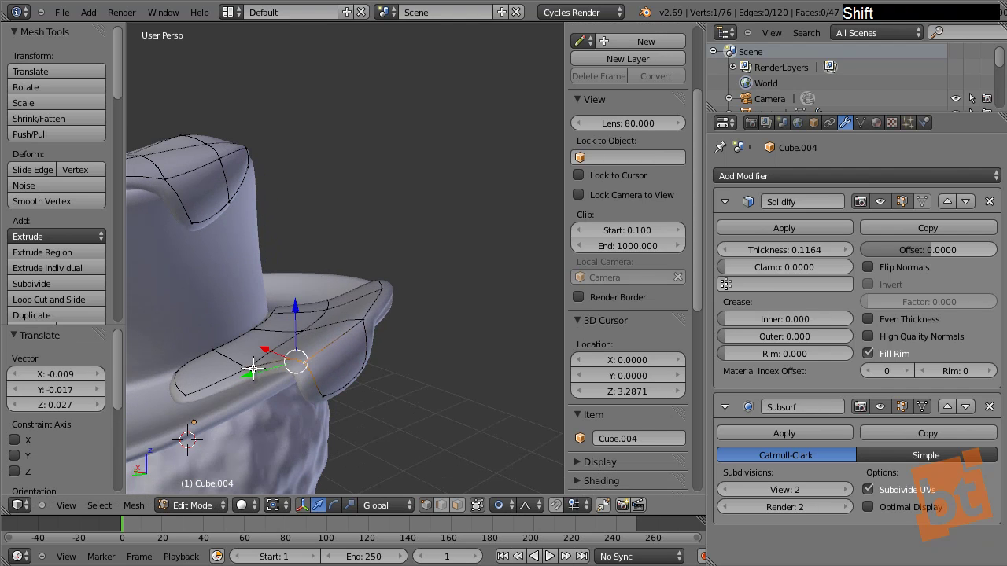
shift+middle_drag(308, 354, 488, 337)
key(g)
click(454, 349)
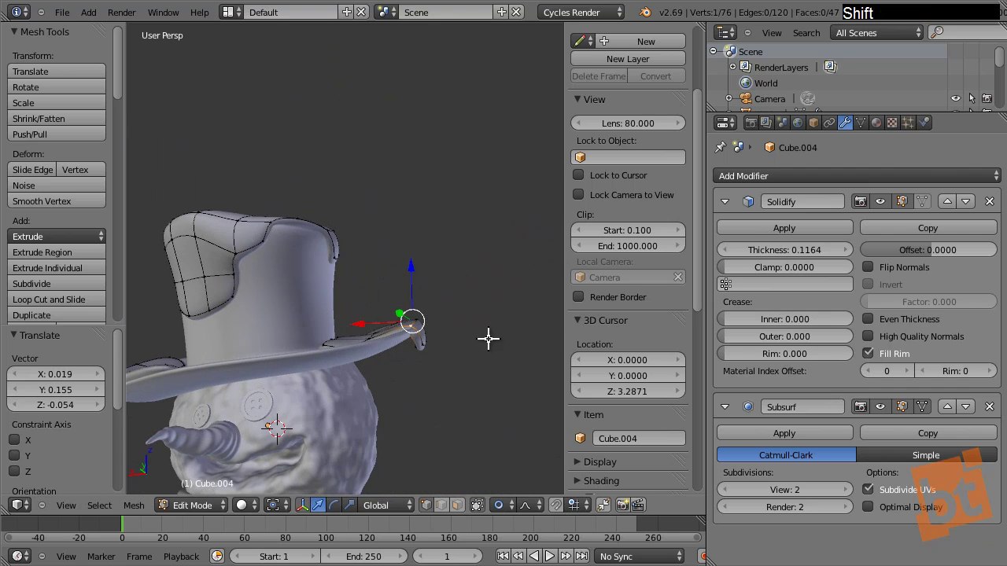
key(g)
click(396, 328)
Step: Raise two vertices in the middle of the brim patch by about 0.12 and 0.16 to swell the snow
middle_drag(396, 328, 416, 333)
scroll(328, 331, up, 4)
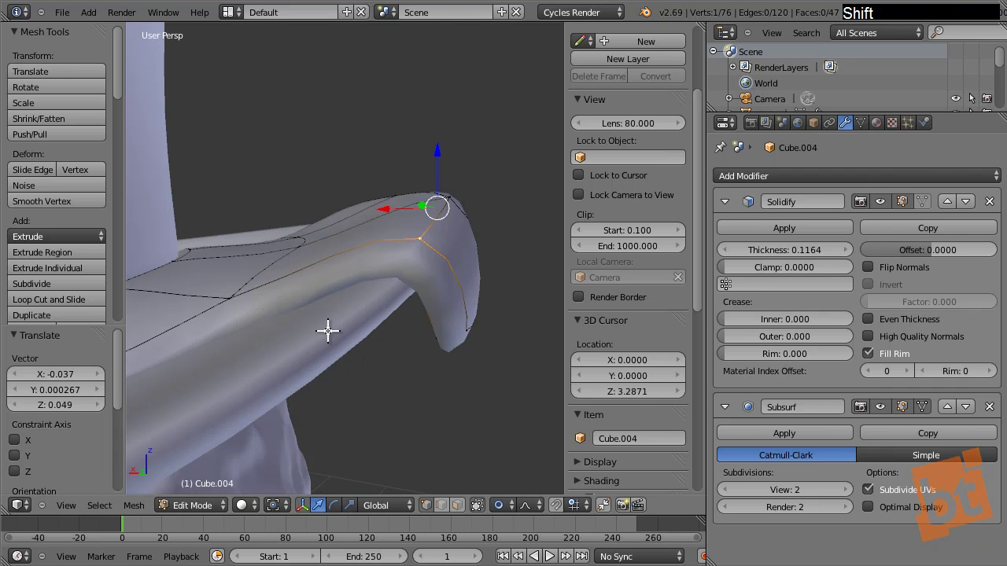
scroll(290, 312, down, 3)
middle_drag(291, 310, 326, 320)
right_drag(333, 315, 335, 313)
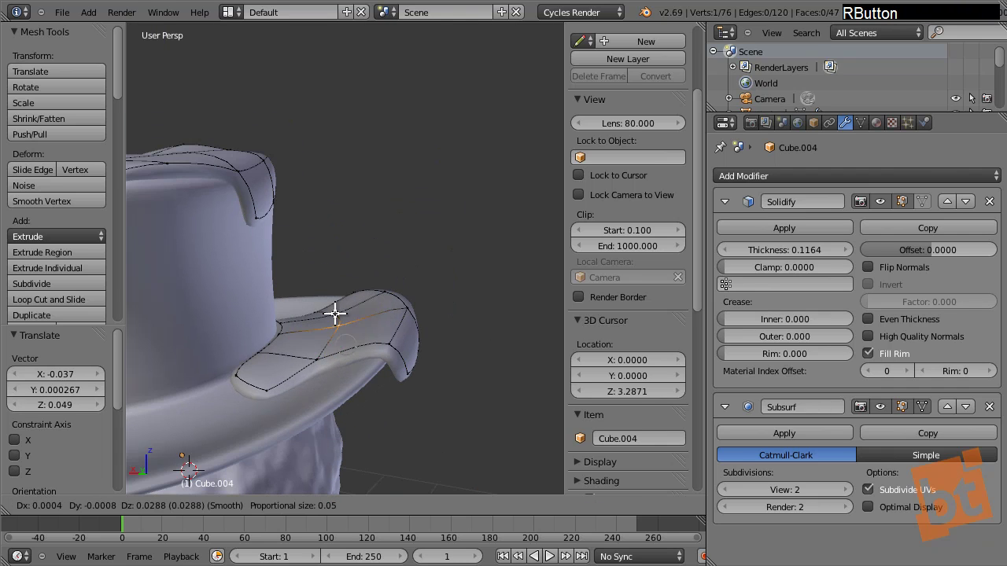
click(335, 307)
key(g)
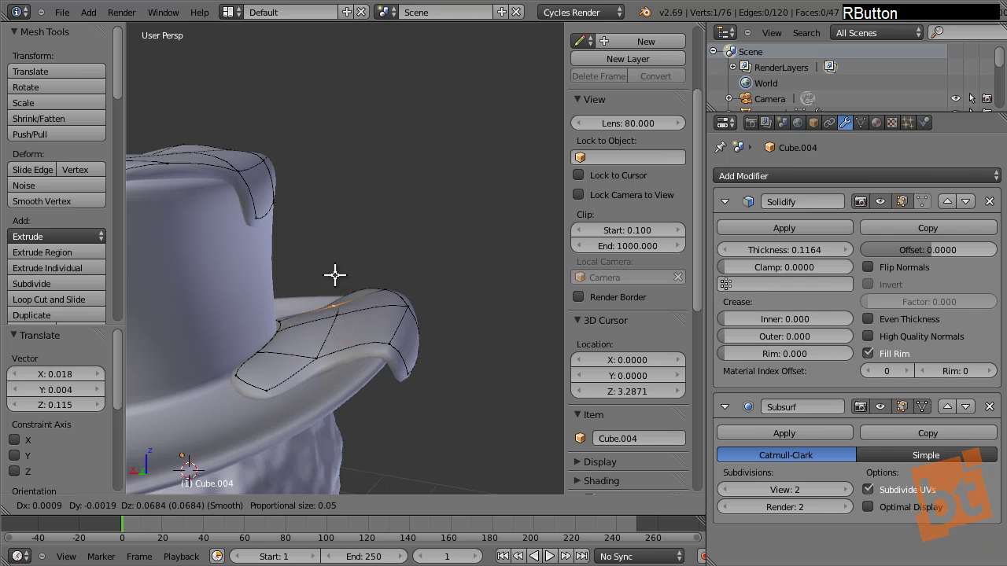
click(333, 269)
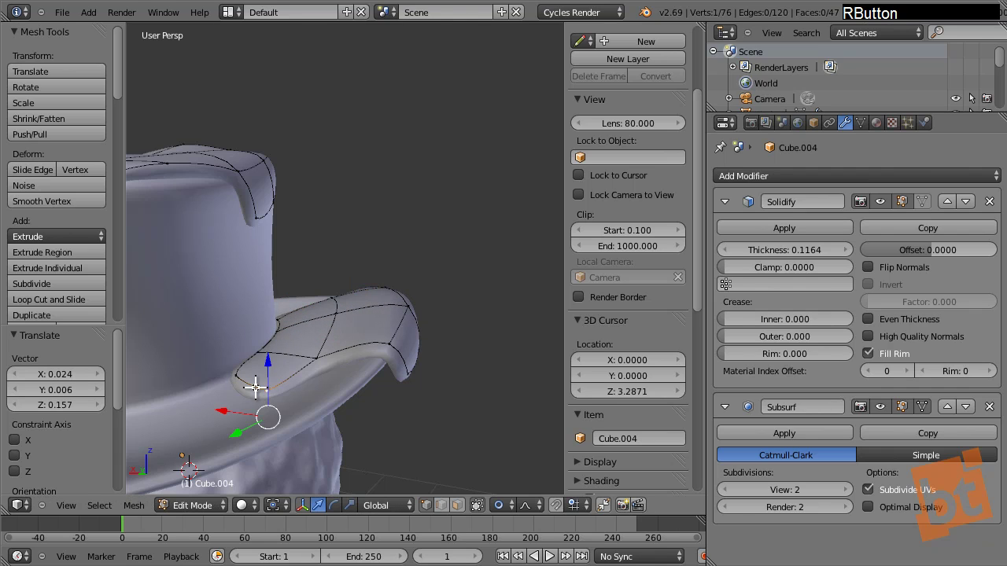
Step: Shift the corner vertices at the near end of the same brim patch slightly outward along the brim
key(g)
click(223, 375)
key(g)
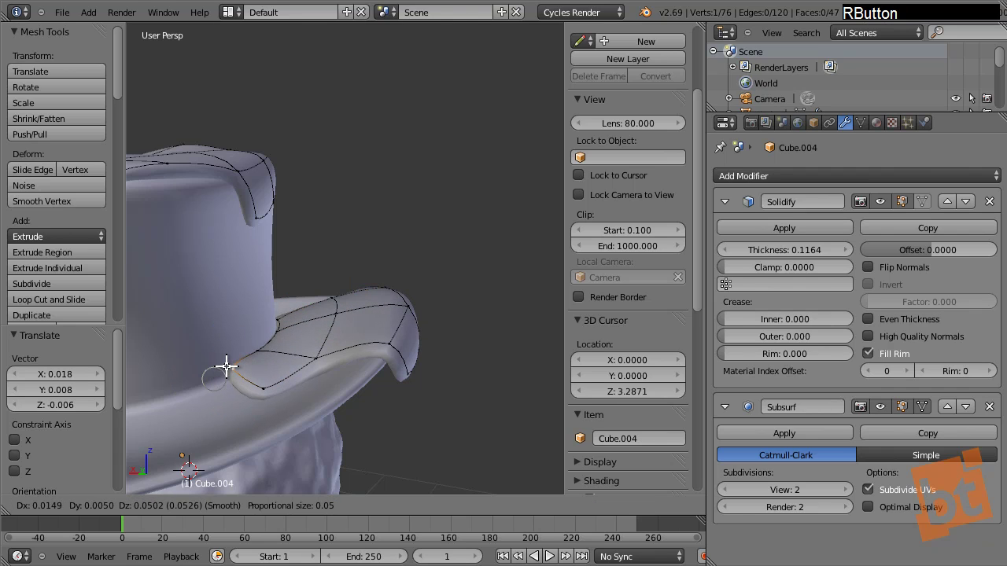
click(258, 344)
Step: Extrude the brim patch's two inner border edges toward the base of the crown and nudge them into place
key(ctrl+Tab)
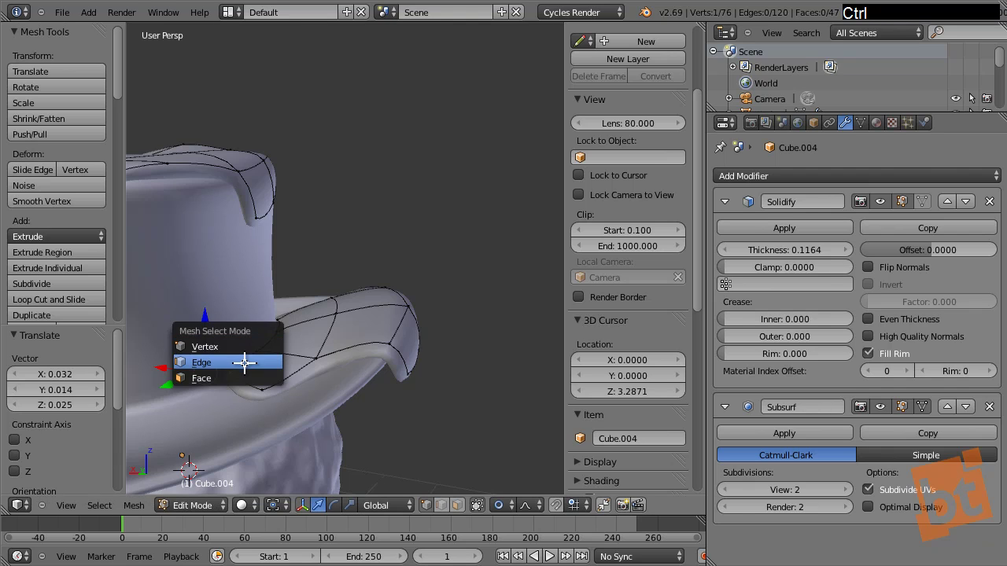
click(245, 362)
right_click(276, 340)
key(e)
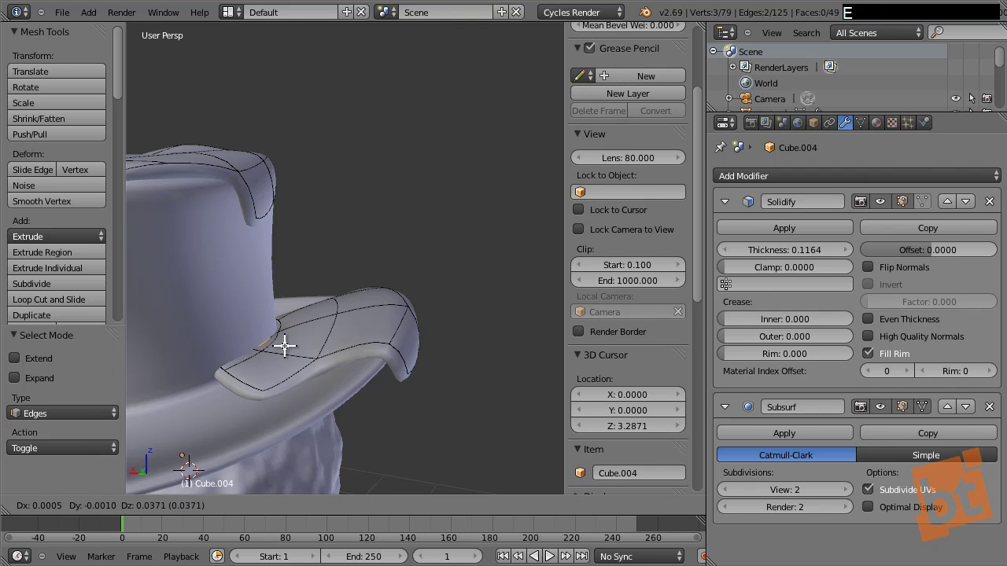
click(289, 322)
middle_drag(270, 373, 299, 384)
key(g)
click(299, 385)
Step: Rotate the extruded inner edges about 11.9° around Z, scale them to about 0.595 and move them against the crown
key(r)
key(z)
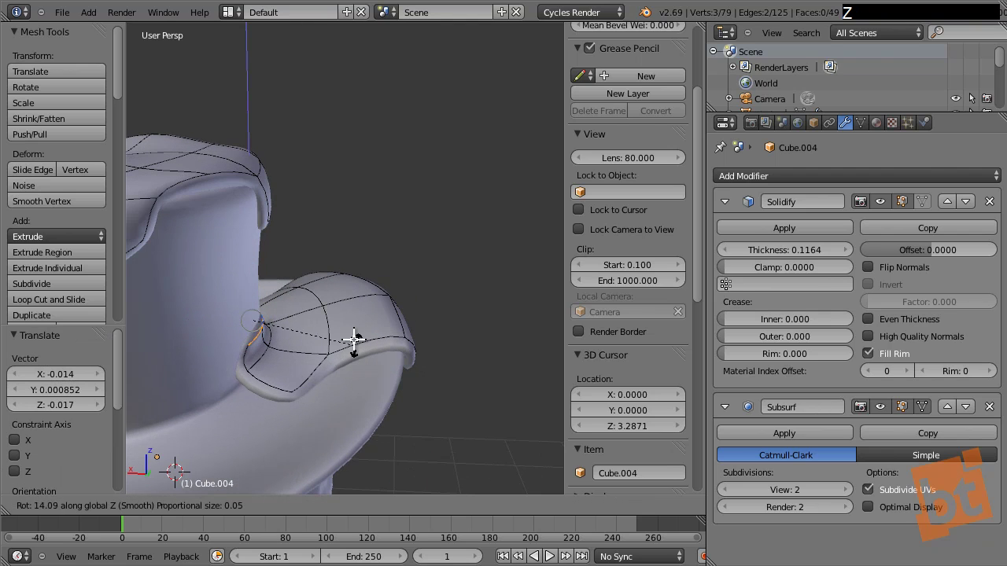
click(350, 348)
shift+middle_drag(326, 341, 315, 377)
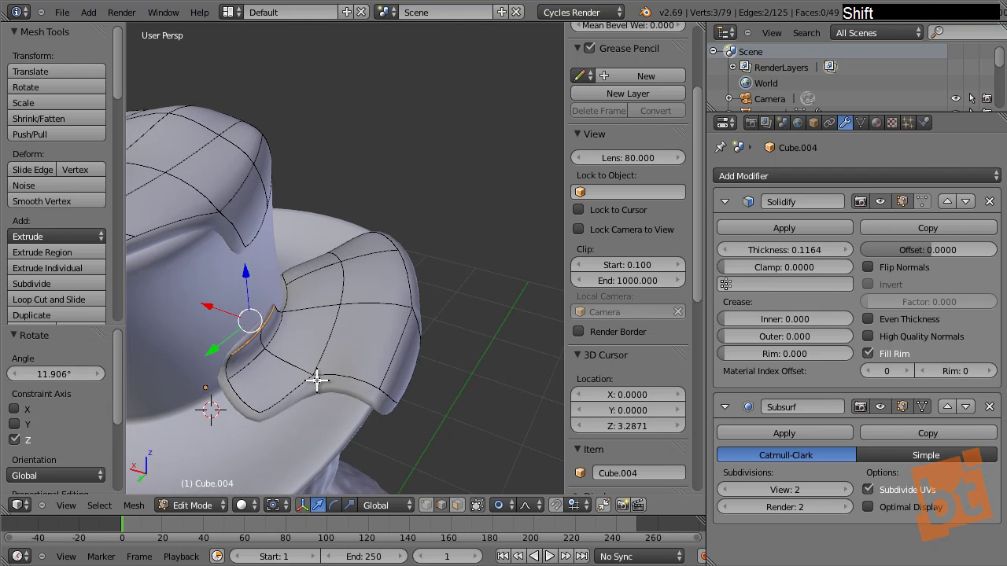
key(g)
click(321, 386)
key(s)
click(344, 326)
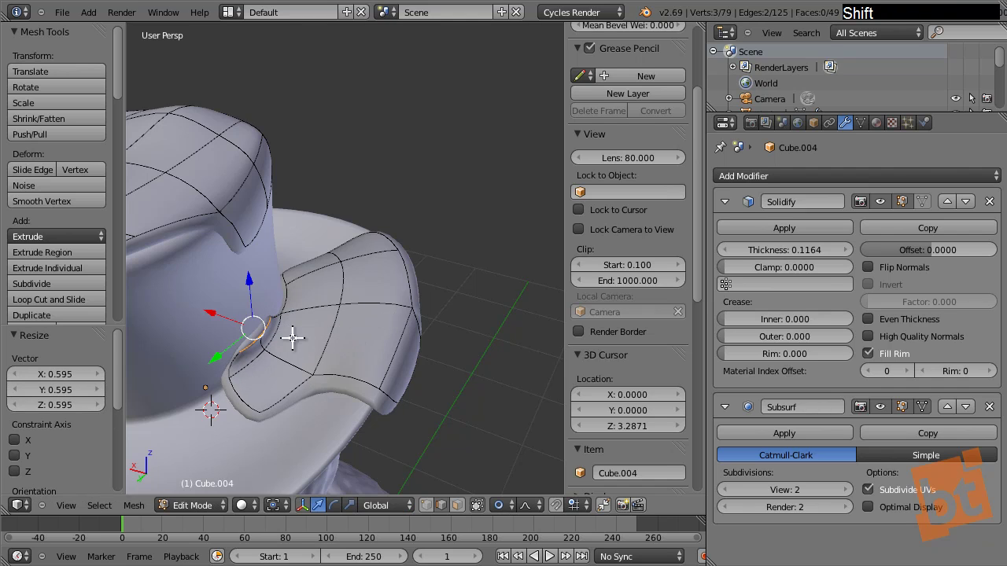
middle_drag(292, 275, 299, 326)
key(g)
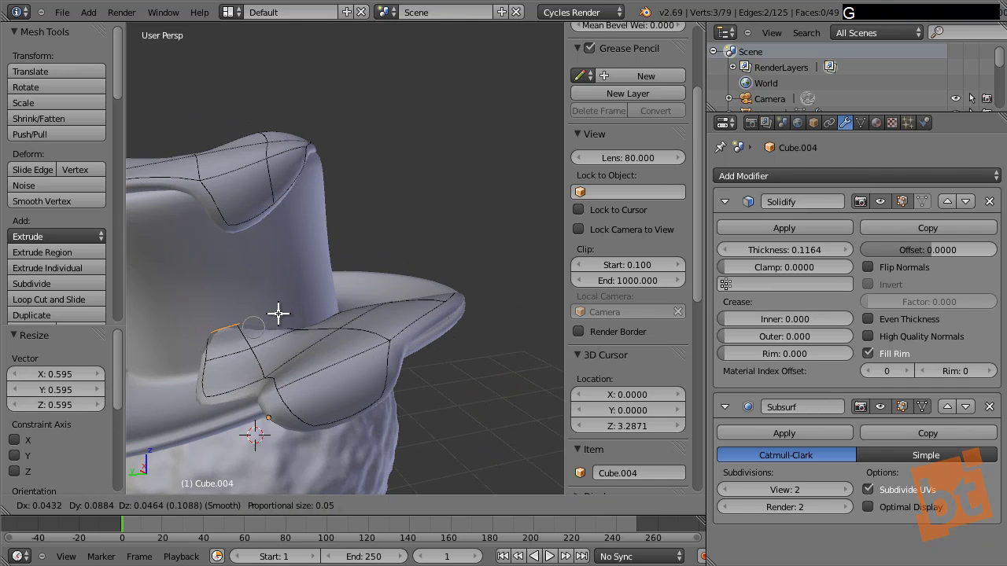
click(278, 313)
Step: Adjust the edges and individual vertices around the brim patch's new inner lip to smooth its transition to the crown
shift+middle_drag(153, 405, 260, 359)
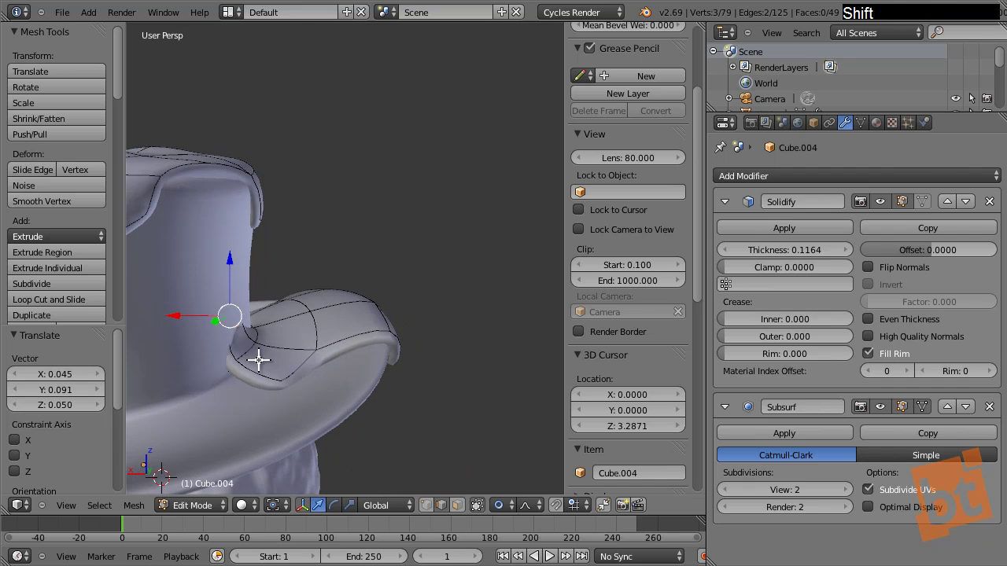
right_drag(245, 368, 275, 381)
right_drag(275, 380, 295, 370)
key(ctrl+Tab)
click(290, 353)
right_drag(230, 373, 233, 381)
mouse_move(252, 346)
right_down()
mouse_move(242, 333)
mouse_move(270, 318)
mouse_move(262, 330)
right_up()
Step: Move the lip's vertices on the crown's far side so the snow hugs the base of the crown
shift+middle_drag(262, 330, 274, 299)
key(g)
click(245, 358)
key(g)
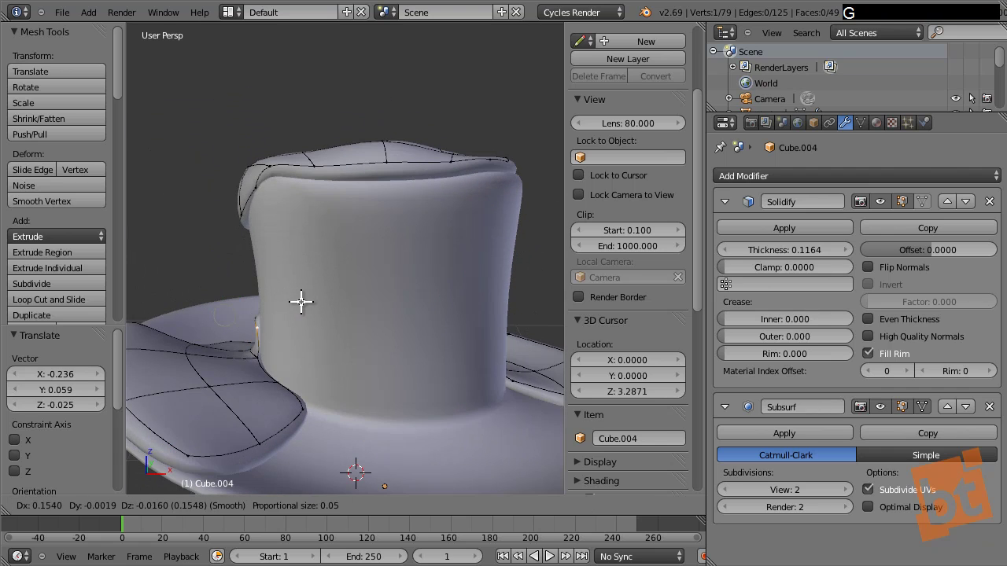
click(273, 345)
right_drag(274, 344, 244, 360)
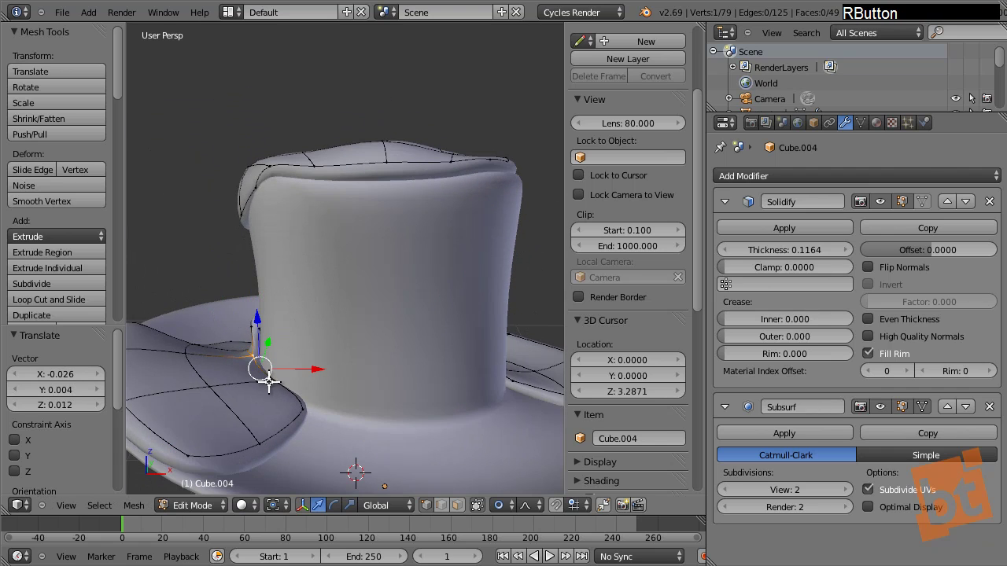
scroll(298, 384, up, 2)
right_click(223, 413)
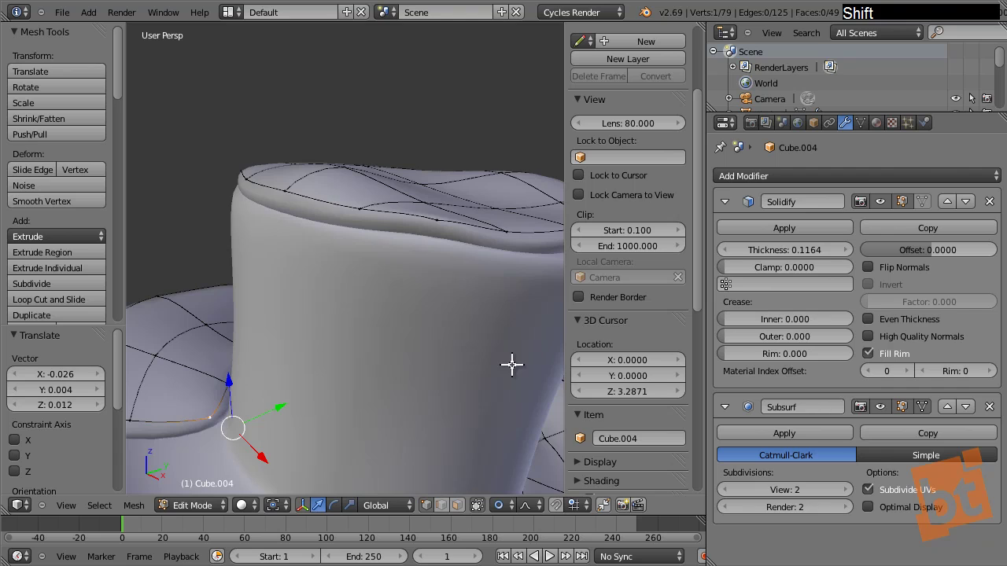
Step: Raise an inner vertex of the opposite brim patch, above the nose side, by about 0.07
middle_drag(512, 364, 341, 357)
scroll(347, 339, down, 7)
shift+middle_drag(338, 419, 348, 272)
middle_drag(303, 314, 286, 300)
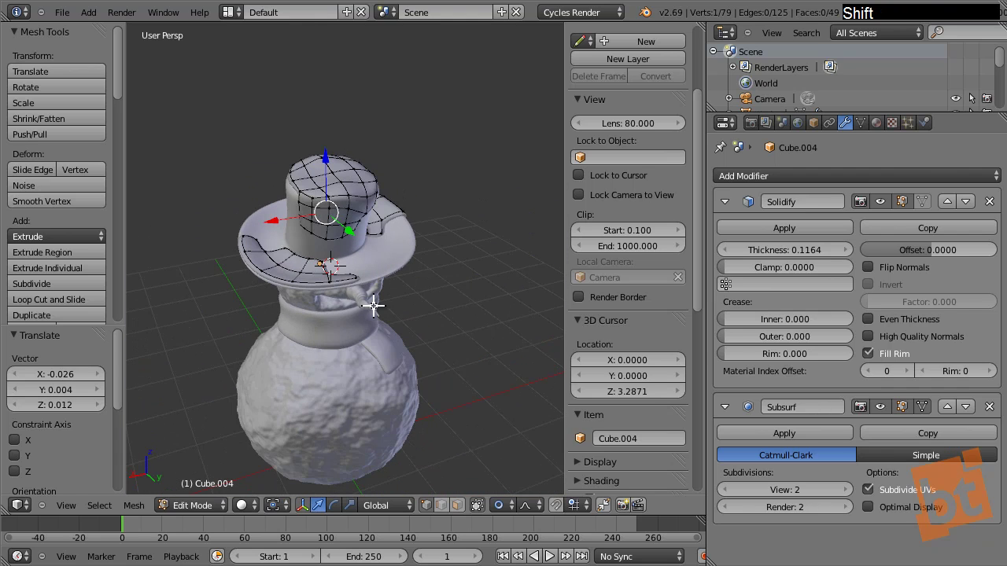
middle_drag(374, 305, 317, 294)
scroll(294, 245, up, 5)
right_drag(266, 266, 195, 212)
shift+middle_drag(347, 296, 303, 325)
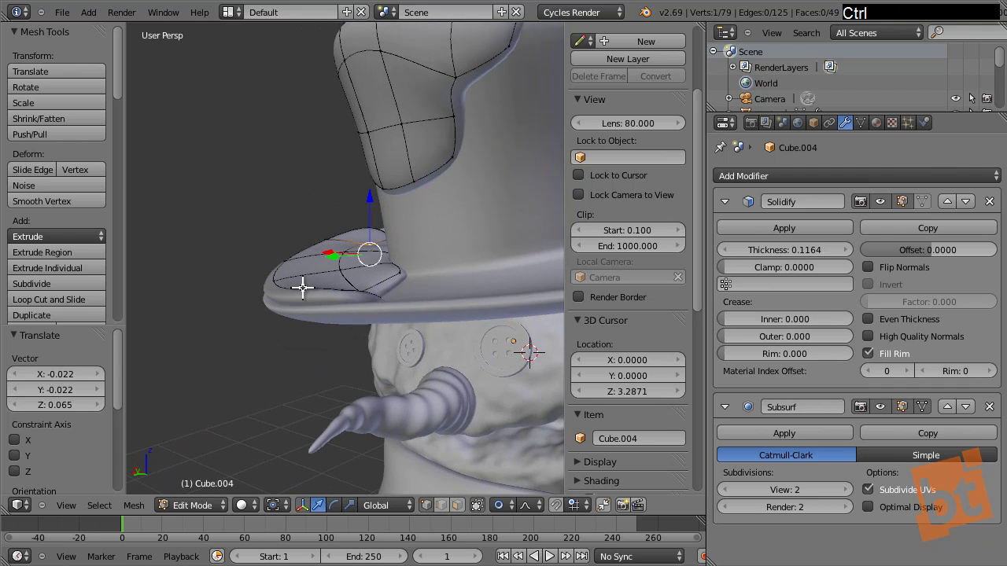
Step: Extrude an outer edge of the nose-side brim patch downward by about 0.19 to start a drip over the rim
key(ctrl+Tab)
click(295, 296)
middle_drag(349, 320, 380, 353)
right_click(368, 354)
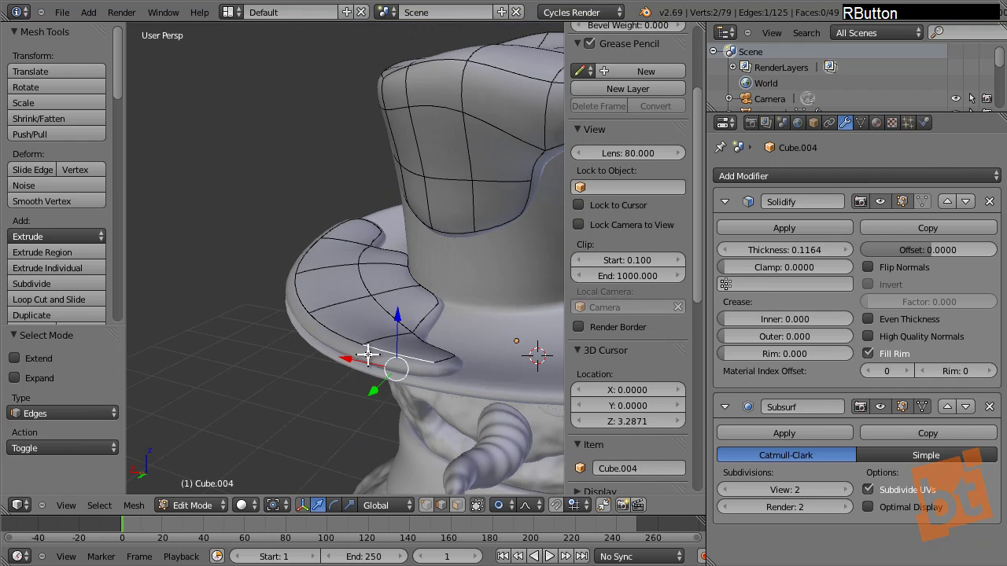
shift+right_click(307, 306)
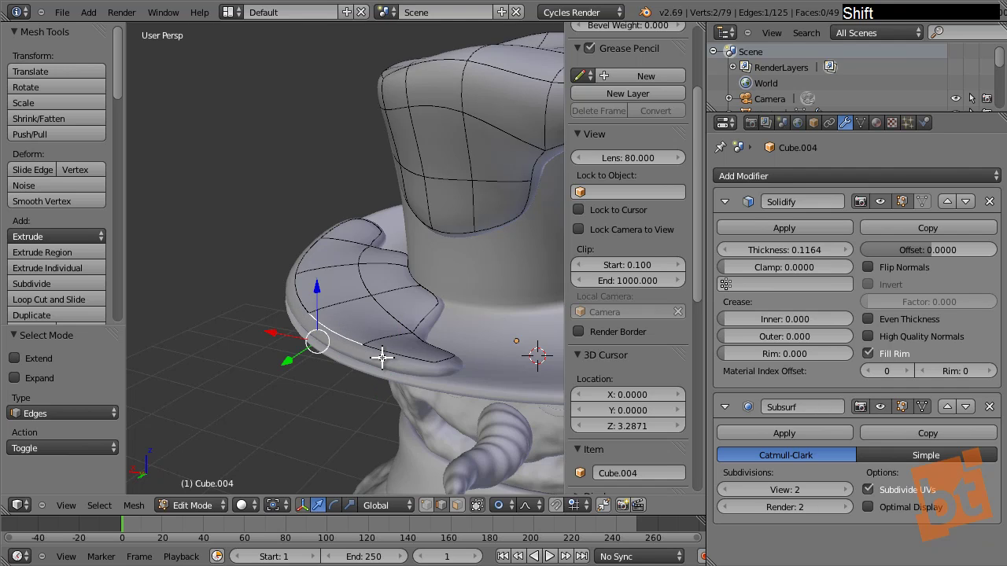
key(e)
click(383, 407)
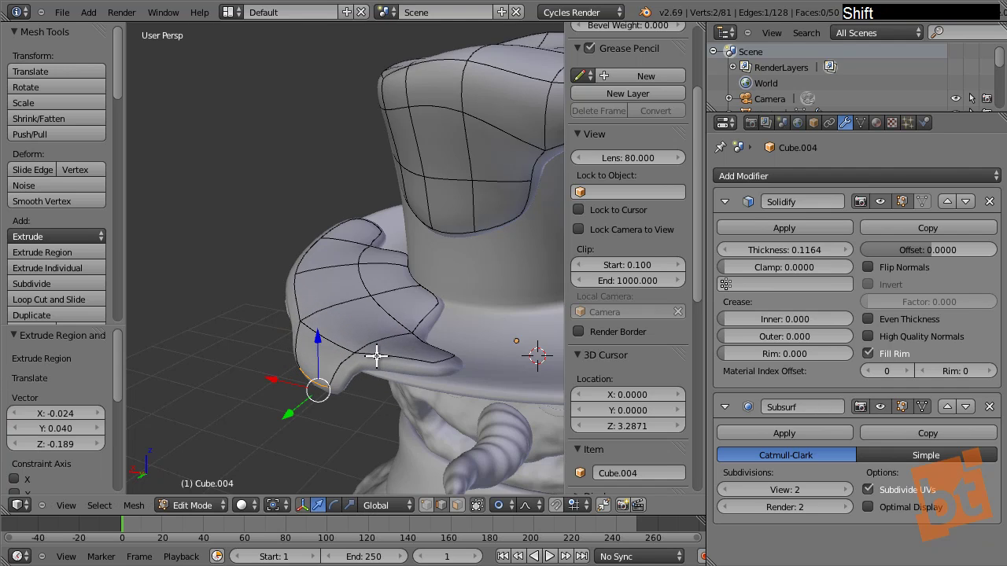
Step: Move the new drip's lower edge and the edge above it so the snow bends around the hat's rim
mouse_move(376, 355)
middle_down()
mouse_move(349, 333)
mouse_move(383, 360)
middle_up()
key(g)
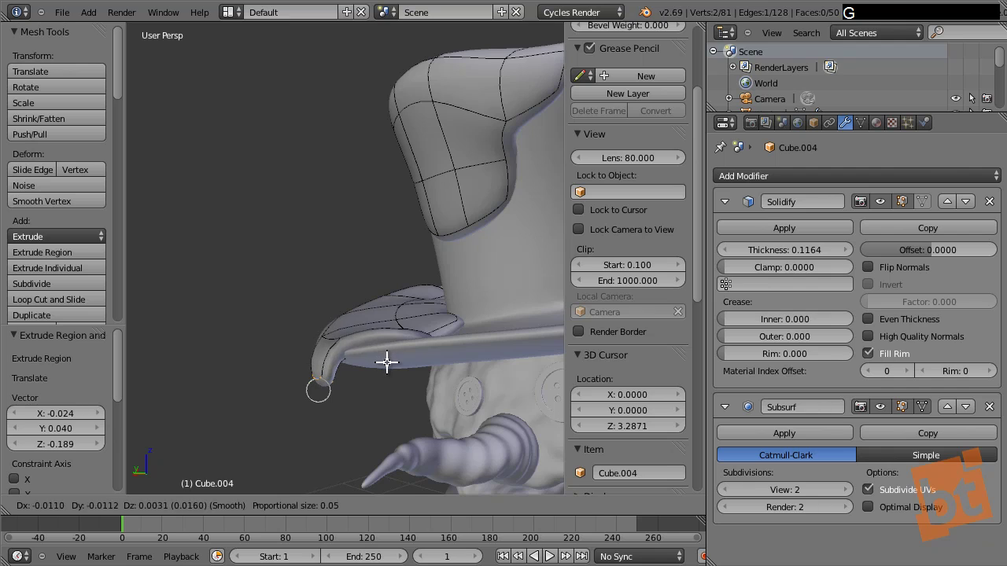
click(320, 338)
right_click(319, 339)
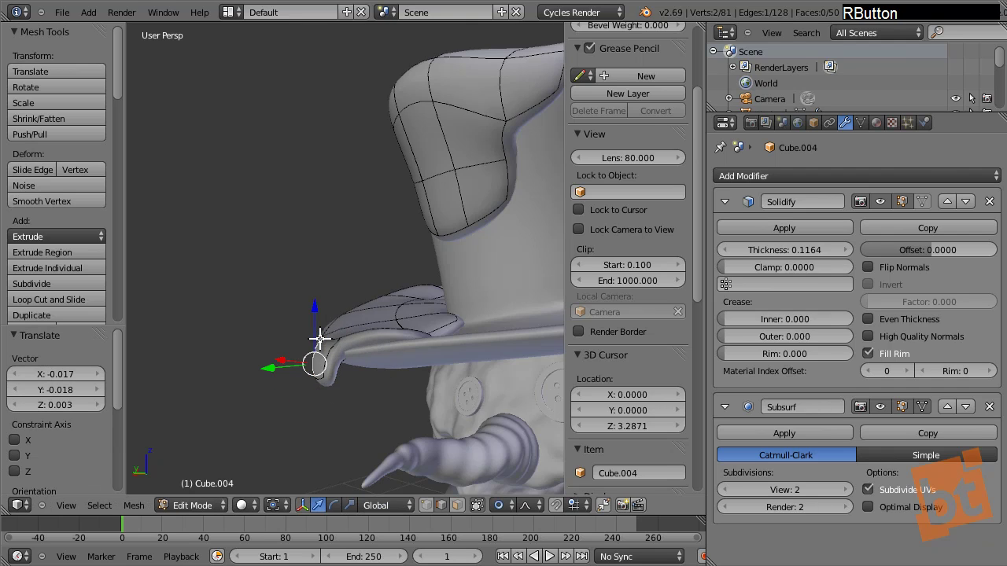
key(g)
click(359, 360)
Step: Reposition edges beside the new drip to shape the snow along the rim, and clear the selection
middle_drag(359, 360, 439, 340)
right_drag(439, 341, 409, 315)
middle_drag(472, 330, 351, 329)
shift+middle_drag(406, 310, 432, 308)
right_drag(383, 281, 414, 300)
key(a)
shift+middle_drag(465, 308, 433, 279)
shift+middle_drag(433, 279, 438, 240)
shift+middle_drag(437, 239, 260, 288)
Step: Switch to face selection and move one face of the brim snow upward by about 0.05
key(ctrl+Tab)
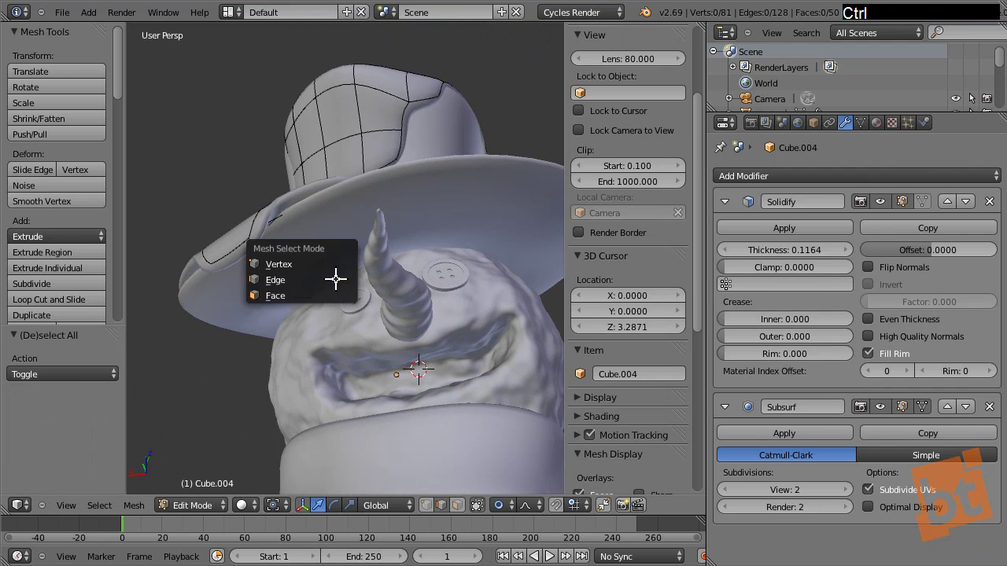
click(329, 292)
right_click(349, 298)
shift+middle_drag(349, 299, 371, 315)
key(g)
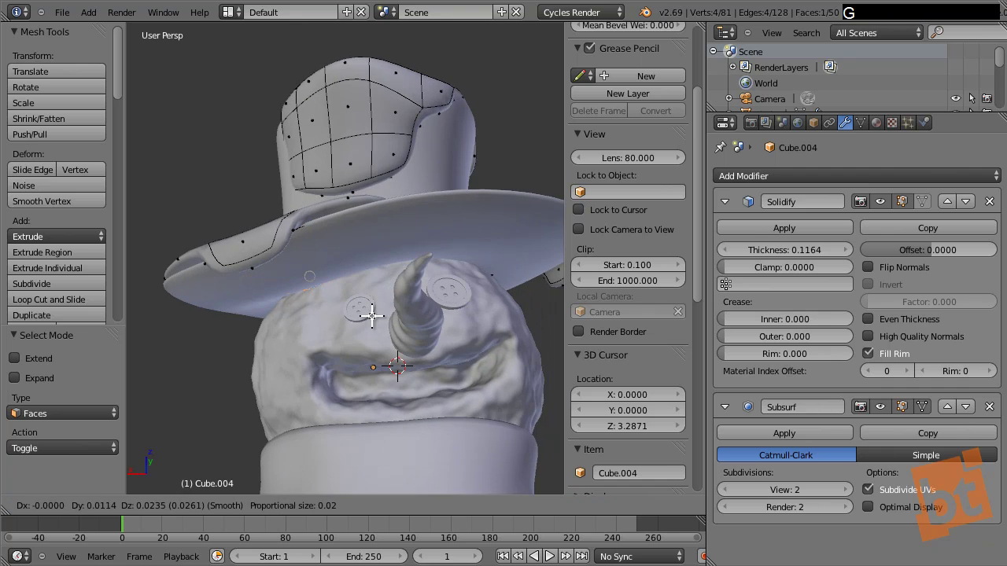
click(372, 312)
Step: Switch to vertex selection and move a lower border vertex of the far brim patch vertically along Z
middle_drag(383, 270, 316, 291)
middle_drag(407, 299, 476, 308)
shift+middle_drag(551, 304, 338, 295)
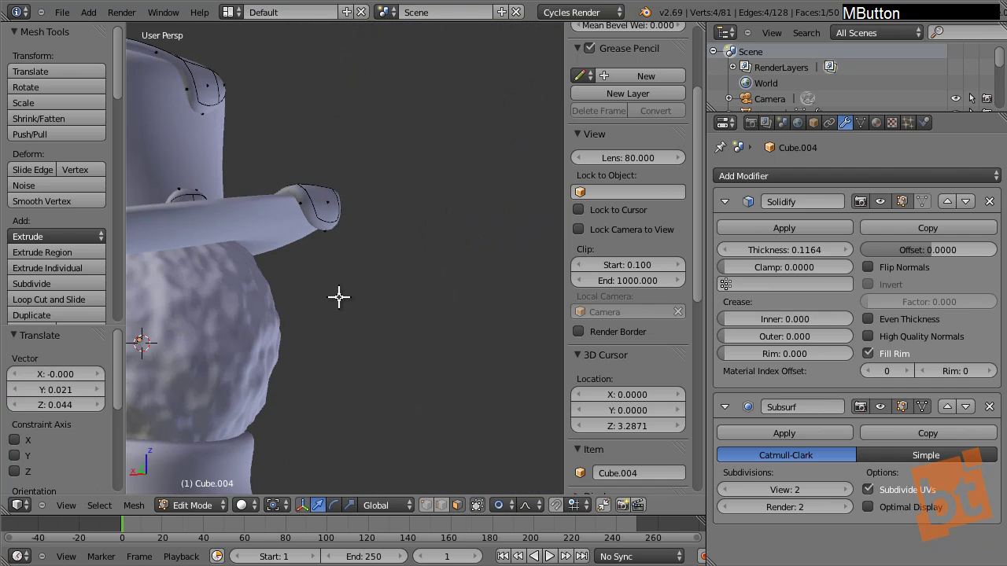
middle_drag(266, 269, 259, 246)
key(ctrl+Tab)
click(185, 209)
right_click(195, 214)
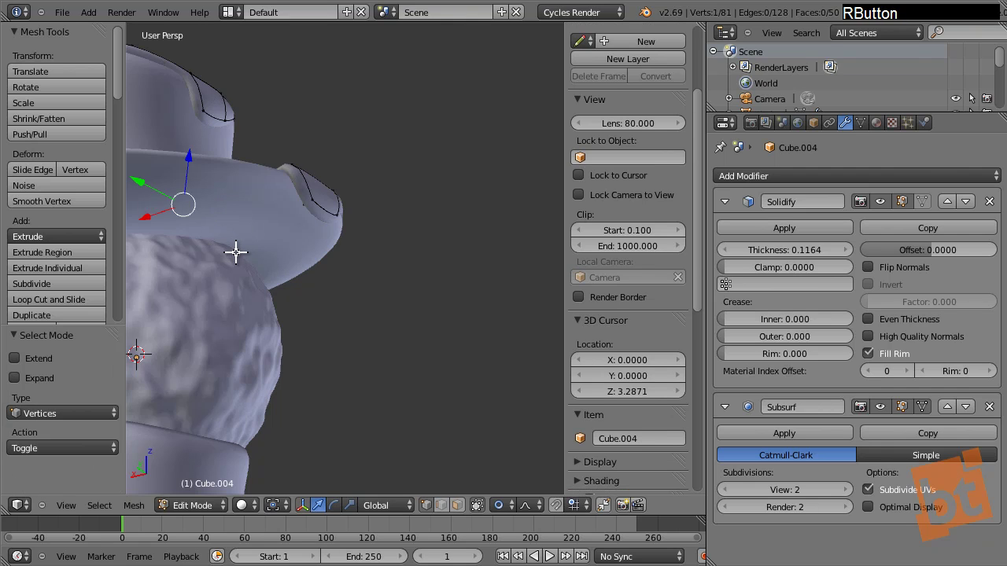
middle_drag(225, 320, 393, 220)
right_click(431, 175)
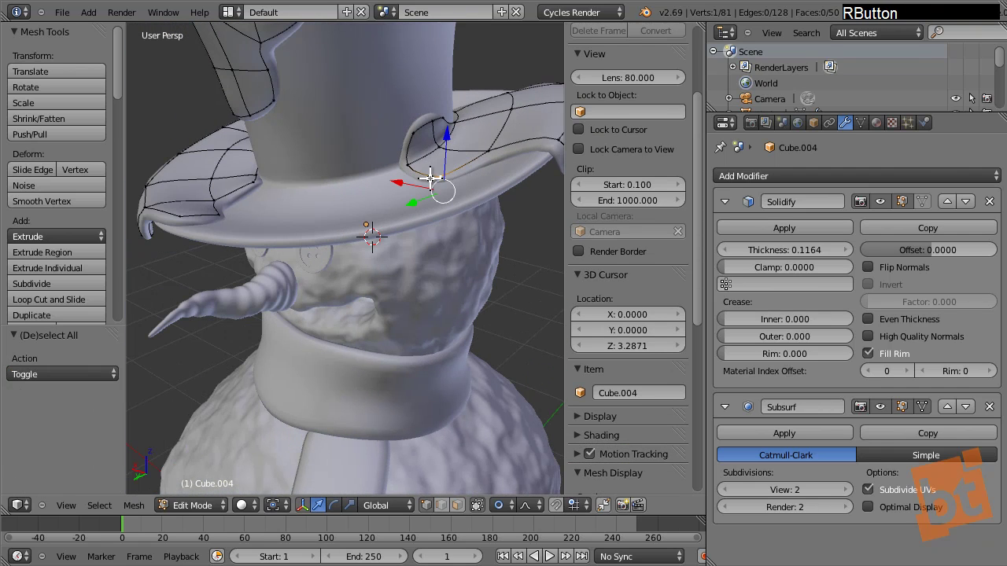
key(g)
key(z)
click(450, 163)
key(a)
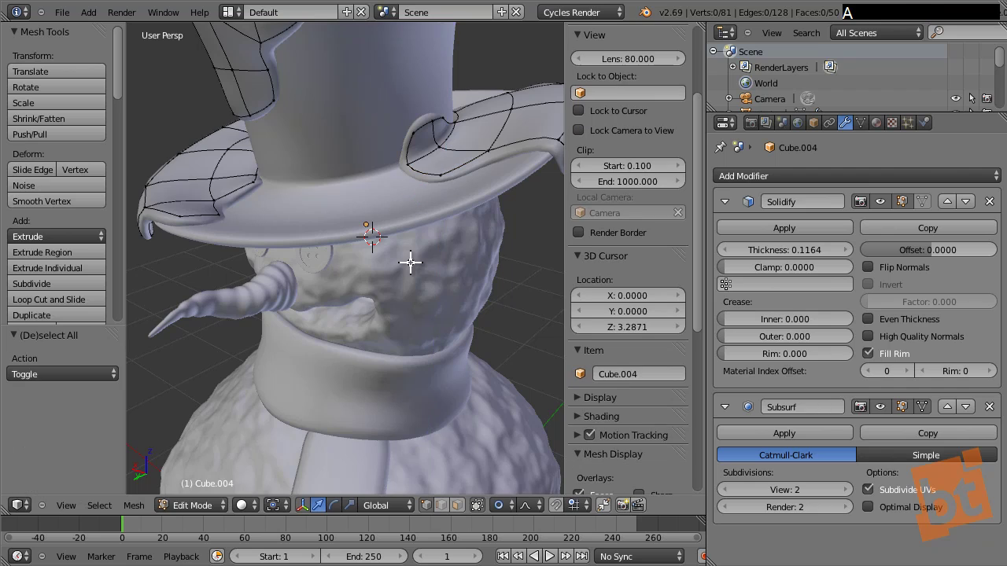
Step: Extrude the bottom edge of the nose-side brim drip downward by about 0.29 to lengthen it
shift+middle_drag(409, 260, 345, 273)
scroll(430, 246, down, 4)
middle_drag(422, 261, 391, 304)
scroll(304, 276, up, 8)
right_click(402, 81)
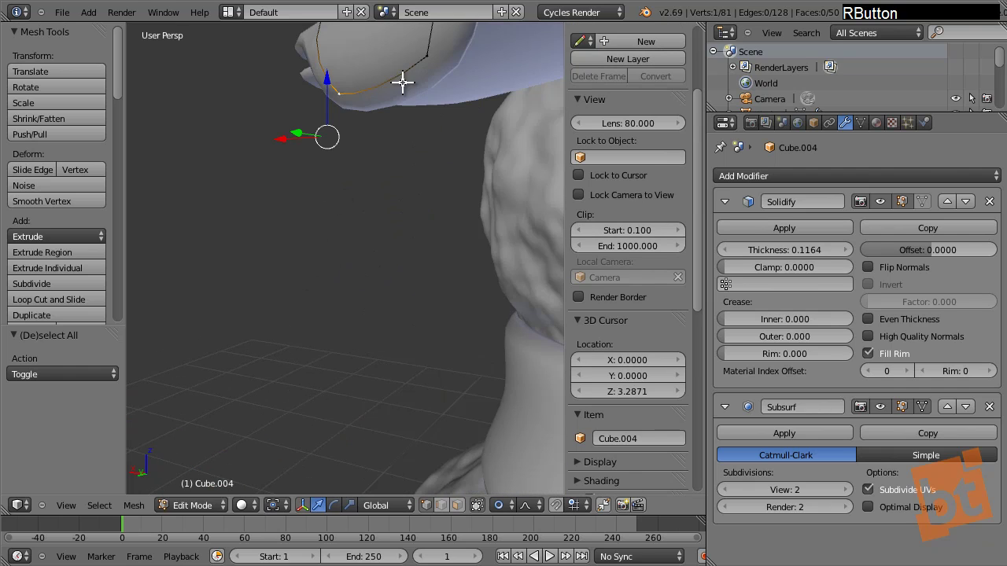
shift+right_click(425, 68)
key(e)
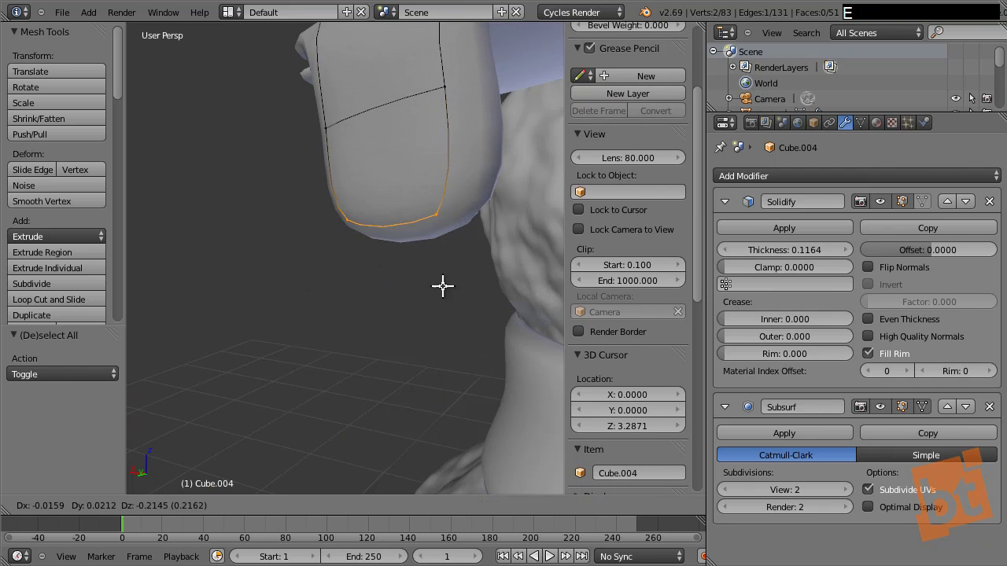
click(447, 309)
Step: Scale the extruded drip edge down almost to a point and move the tip into place
key(s)
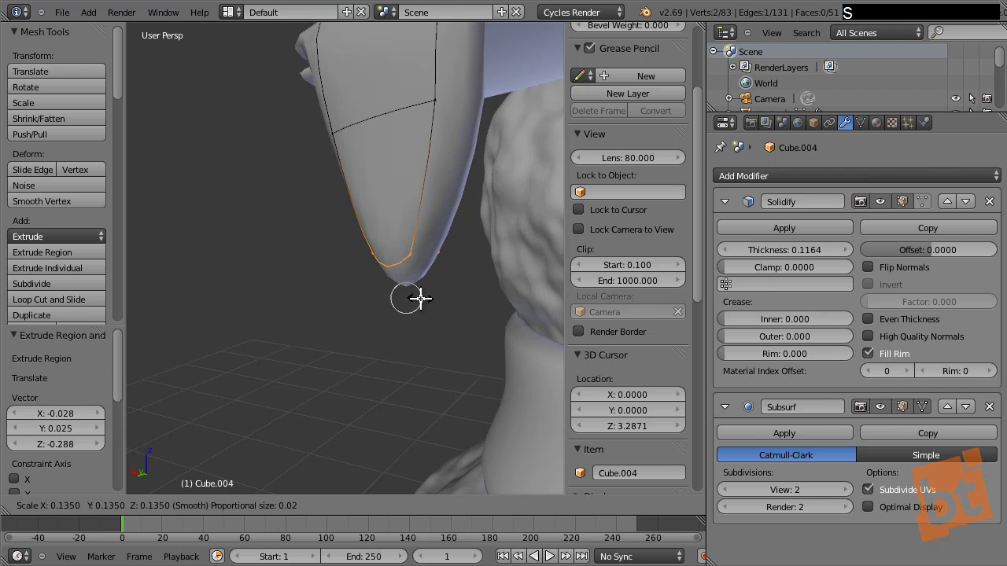
click(411, 297)
key(g)
click(465, 281)
Step: Leave the hat snow's mesh editing and return to object mode to check the whole snowman
middle_drag(465, 281, 444, 299)
key(Tab)
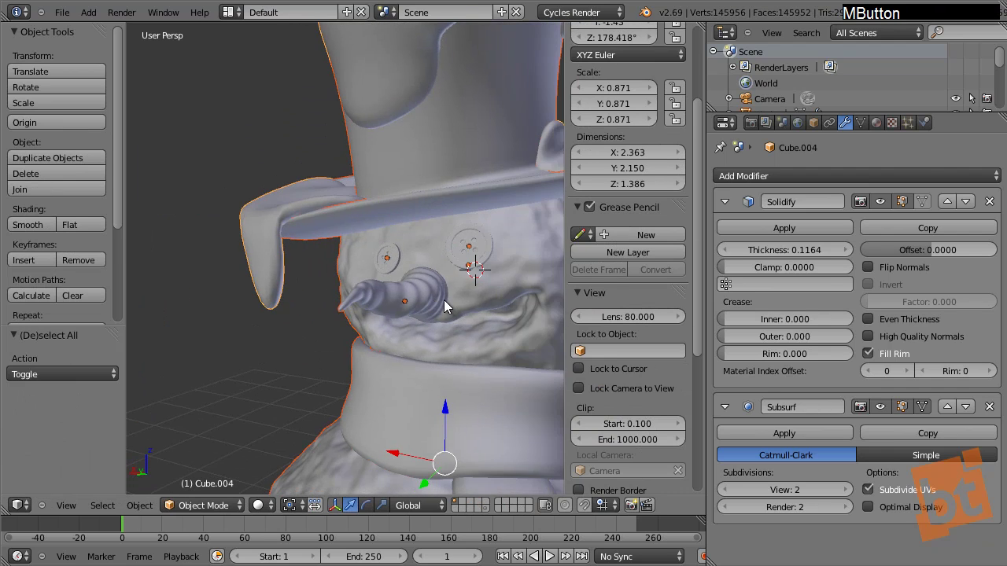
scroll(448, 302, down, 4)
key(F9)
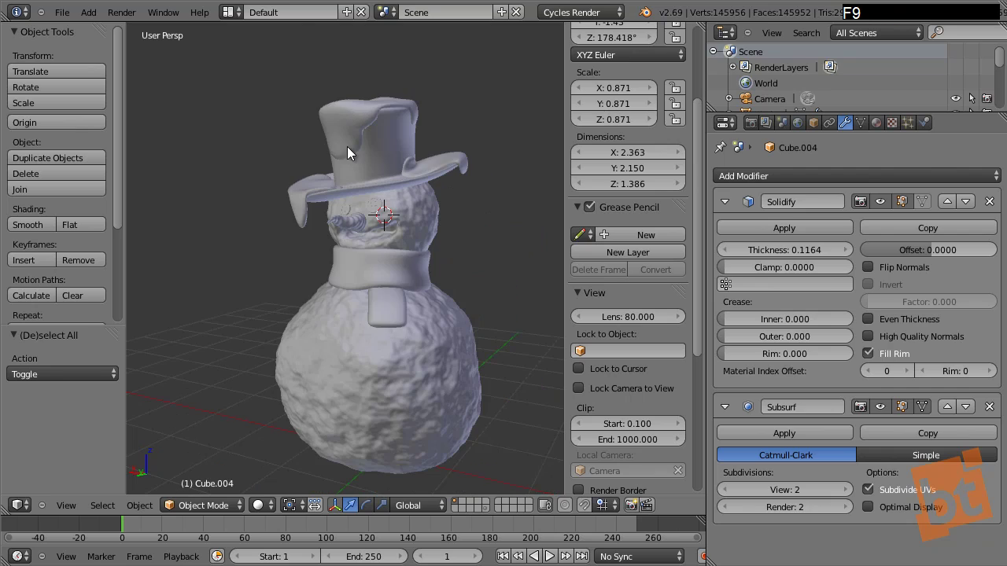
right_click(342, 107)
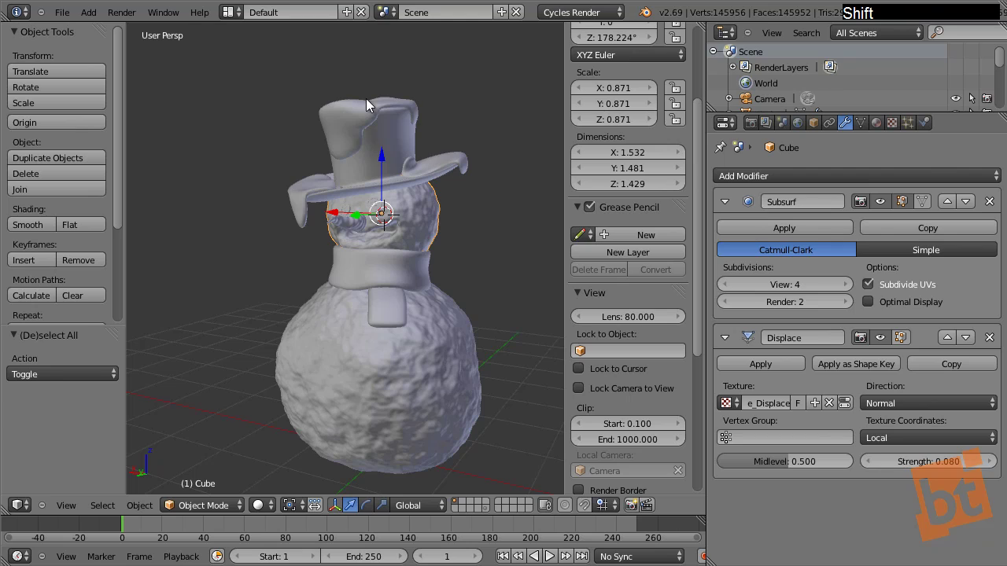
shift+right_click(341, 102)
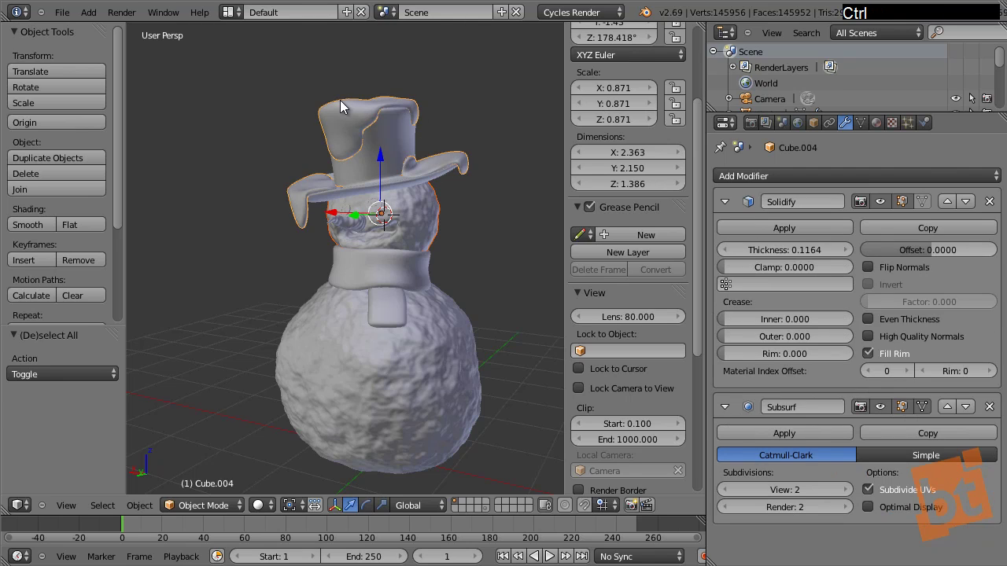
key(ctrl+c)
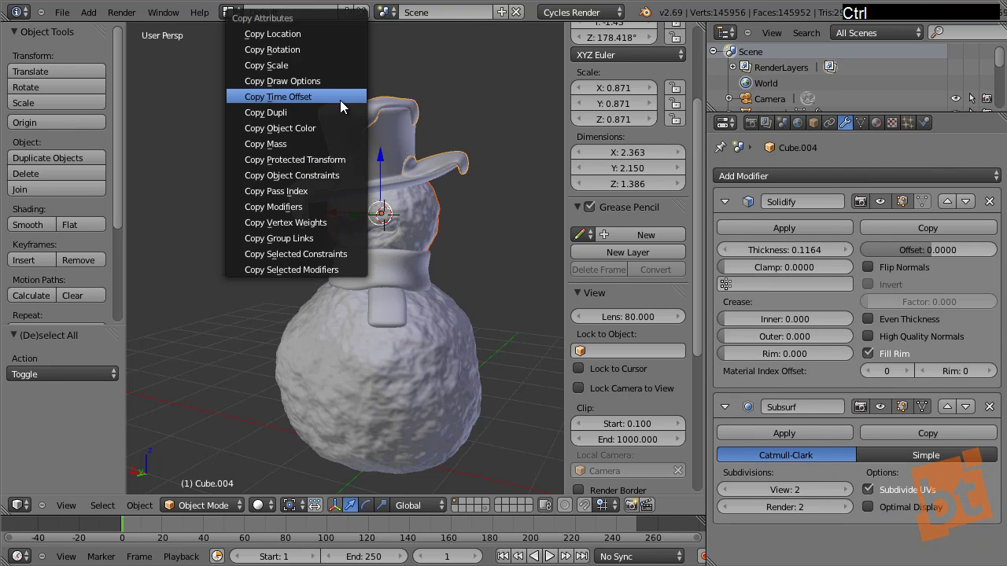
click(301, 270)
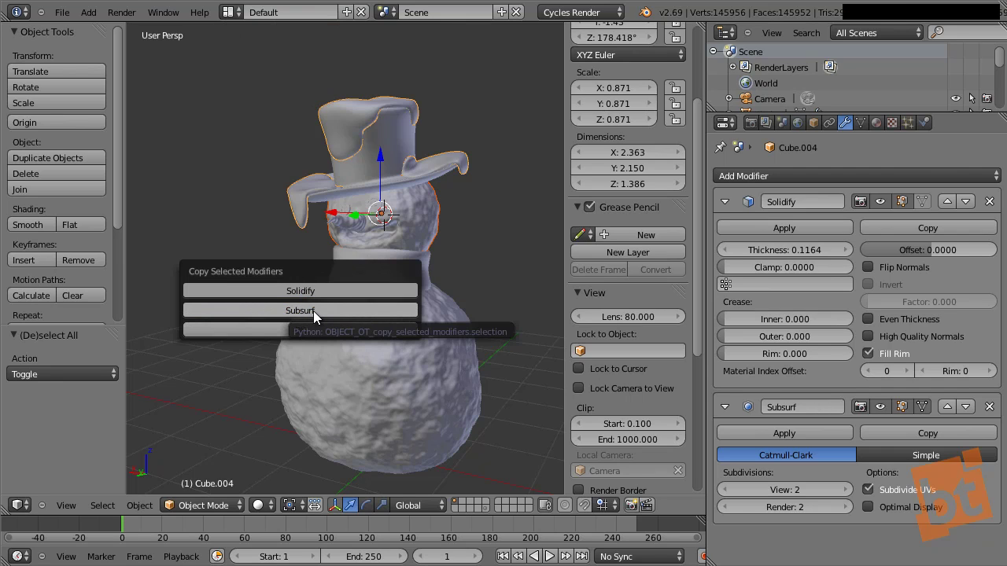
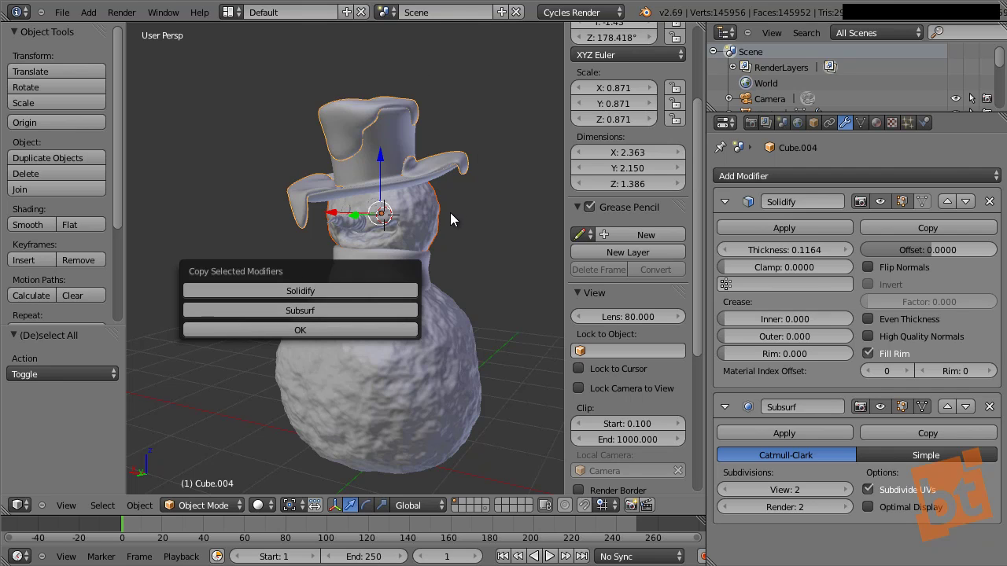
right_click(425, 211)
Step: Copy only the Displace modifier from the snowman's head to the hat's snow object
right_click(414, 108)
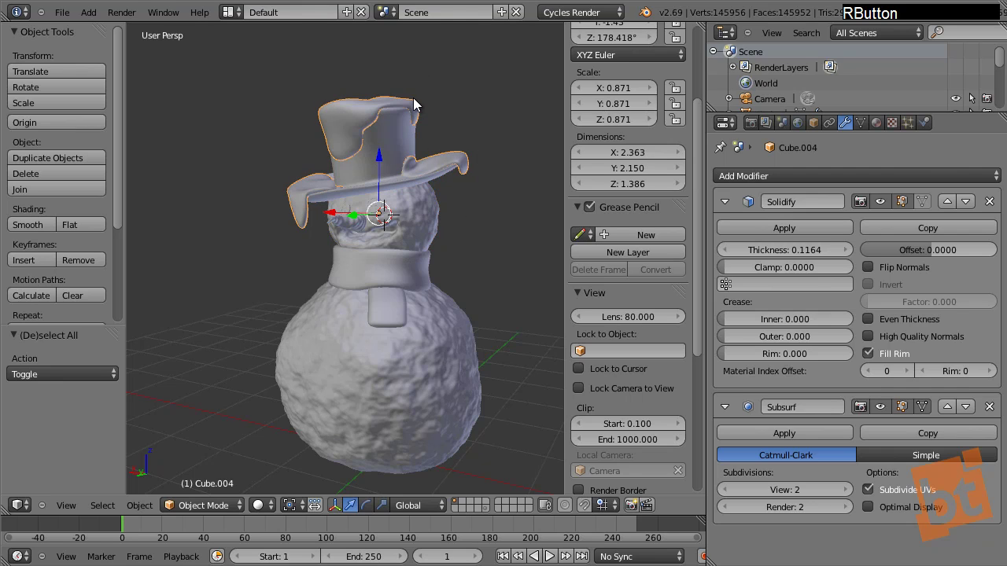
shift+right_click(438, 216)
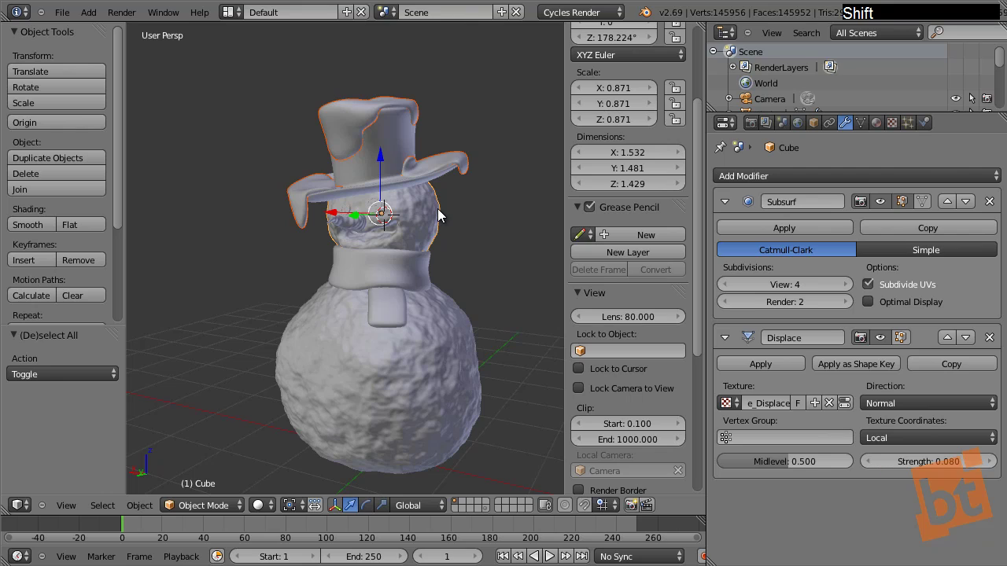
key(ctrl+c)
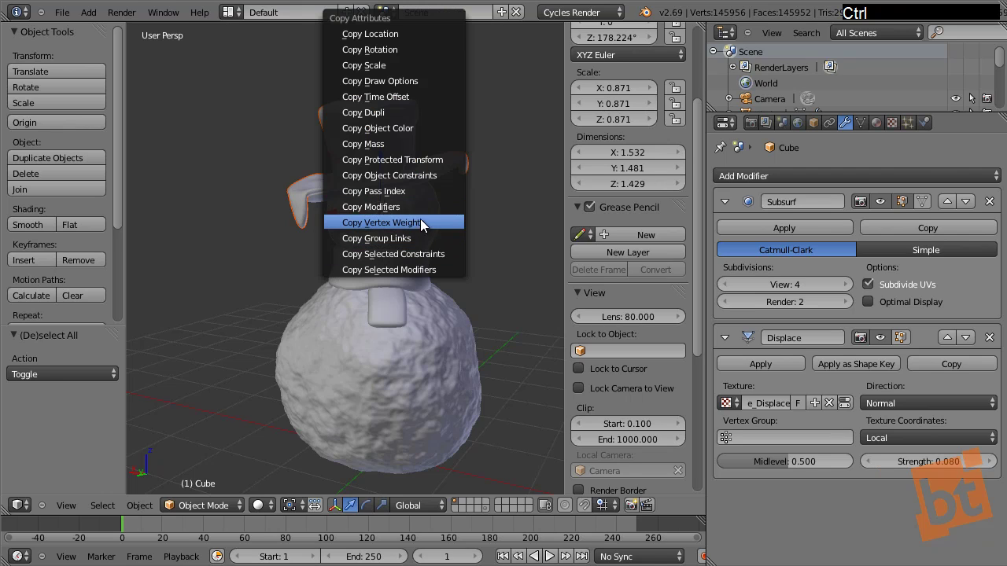
click(423, 268)
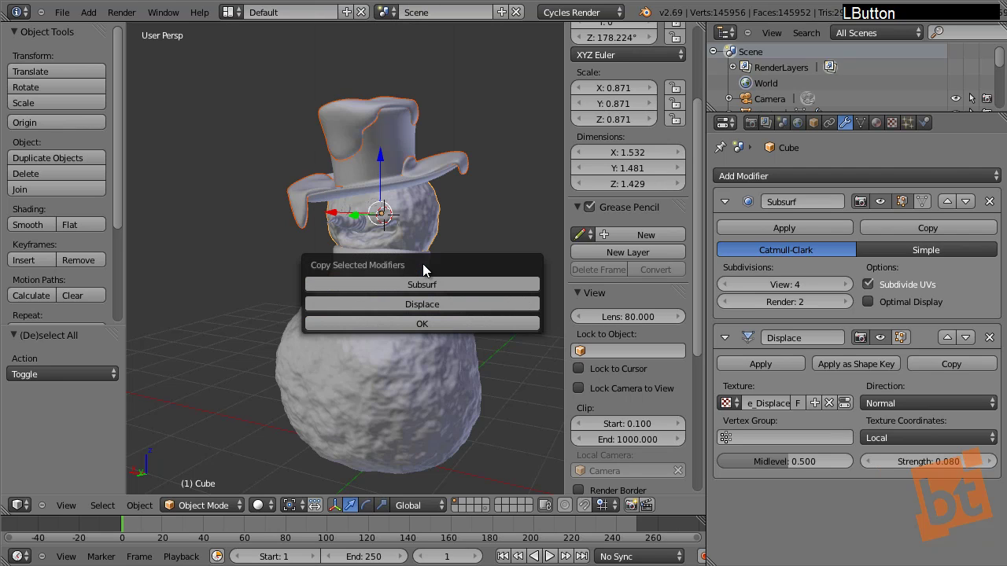
click(417, 305)
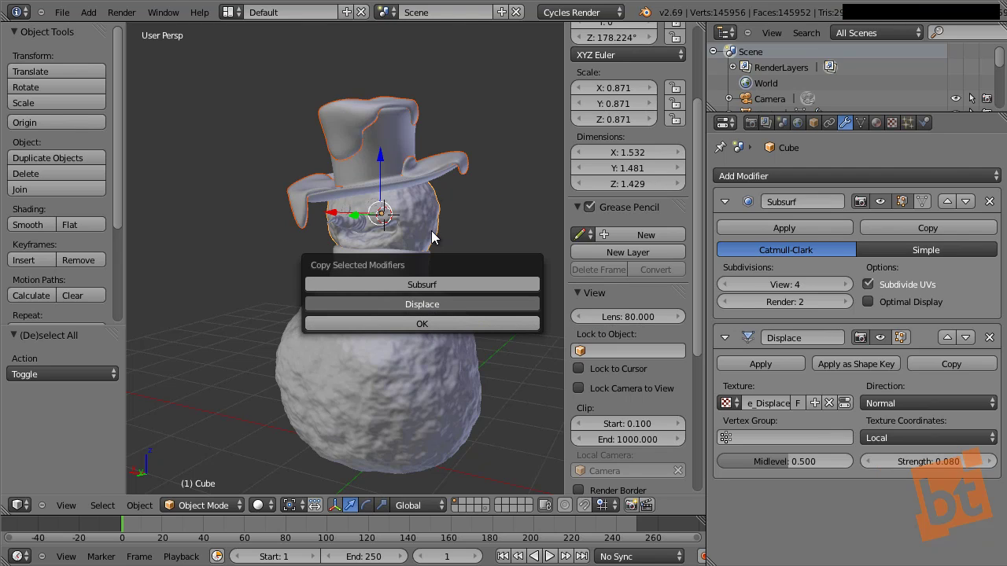
click(427, 324)
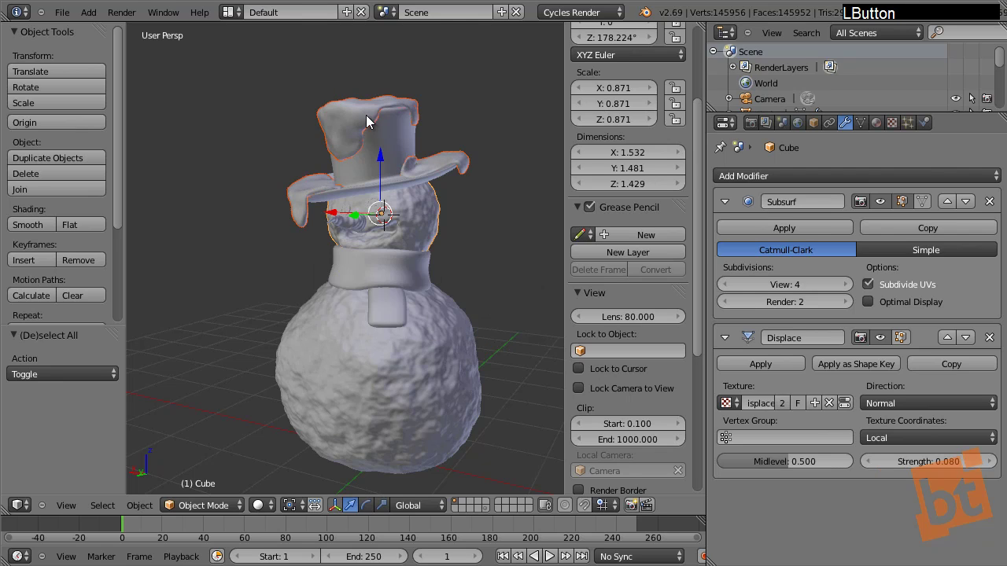
Step: Raise the hat snow's Subsurf view subdivisions to 4 and deselect everything
right_click(327, 101)
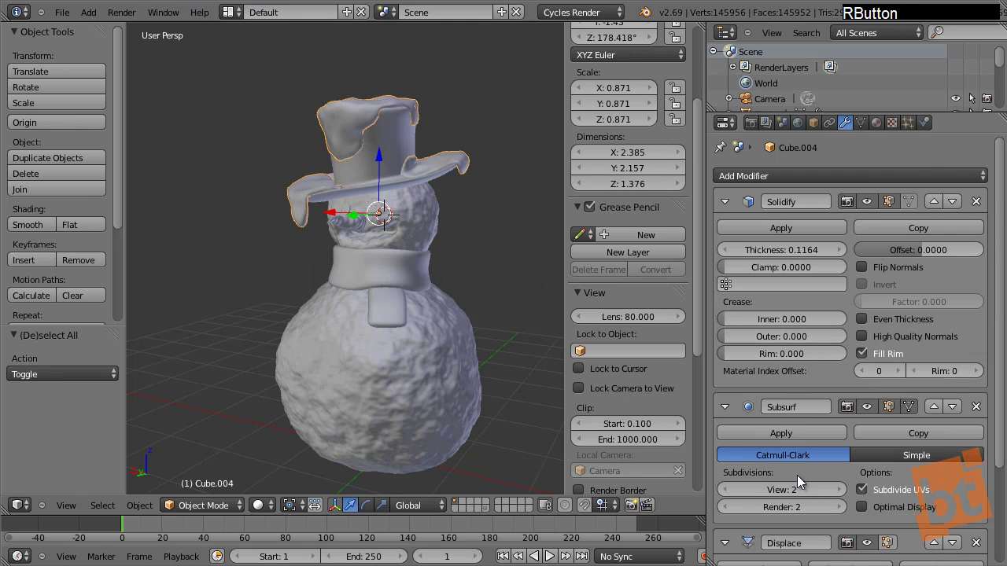
click(841, 489)
click(840, 489)
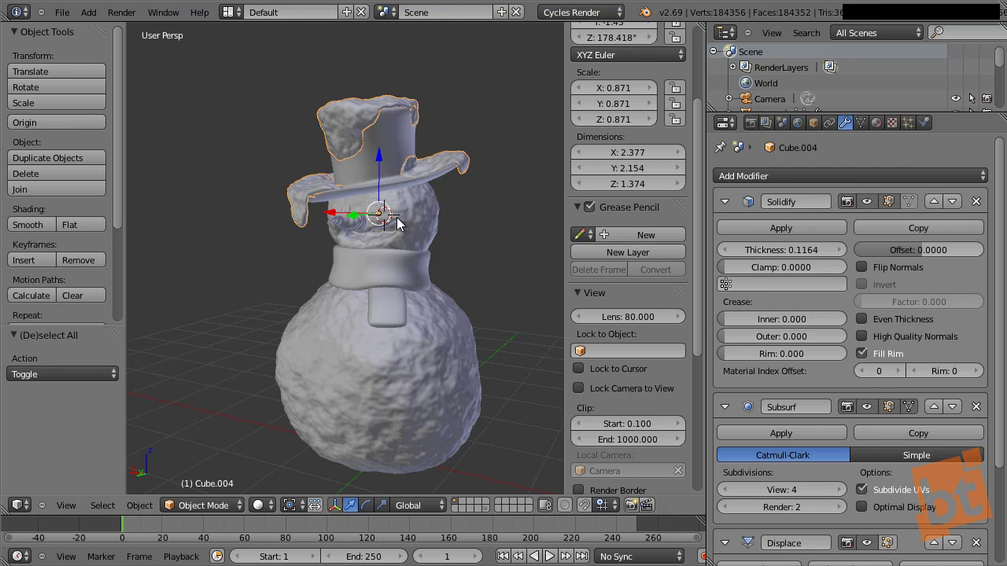
middle_drag(397, 219, 396, 247)
scroll(389, 209, up, 2)
middle_drag(387, 290, 386, 277)
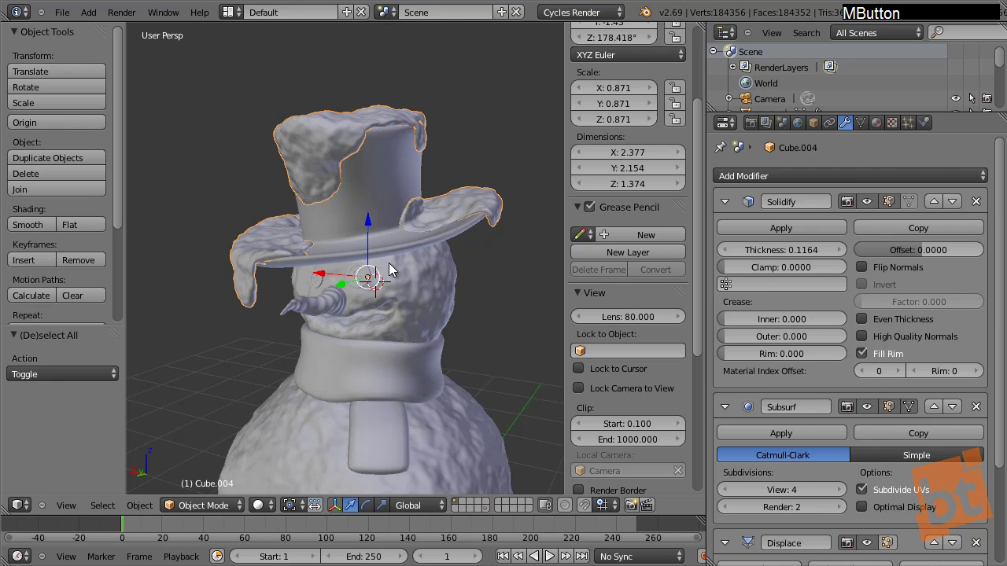
key(a)
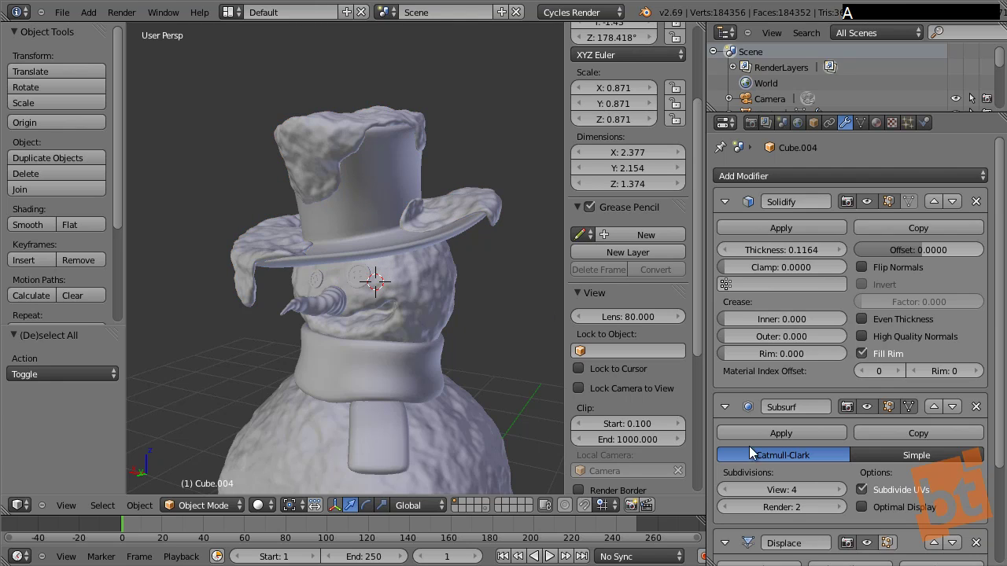
Step: Collapse the hat snow's Displace, Subsurf and Solidify modifier settings
middle_drag(781, 486, 778, 362)
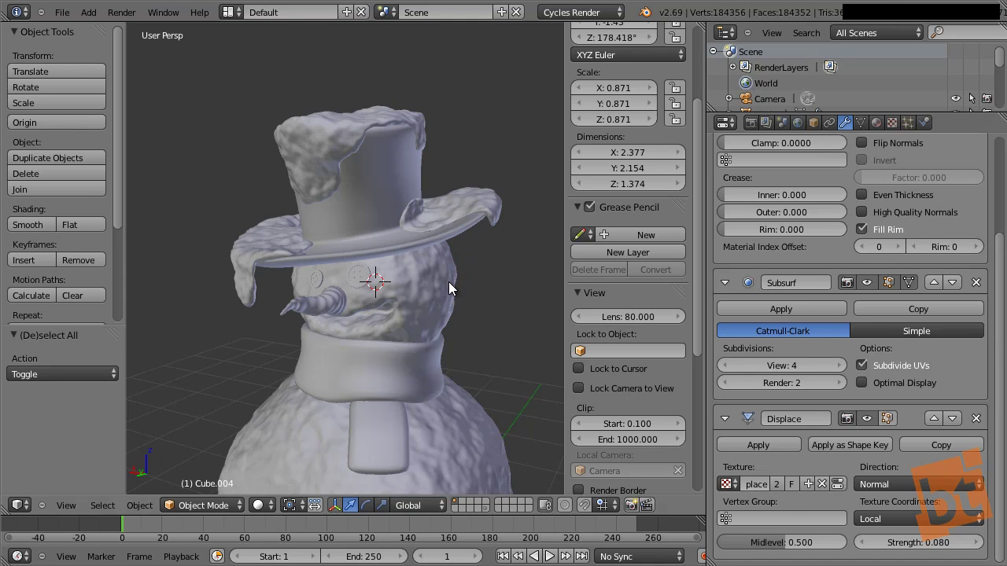
click(725, 419)
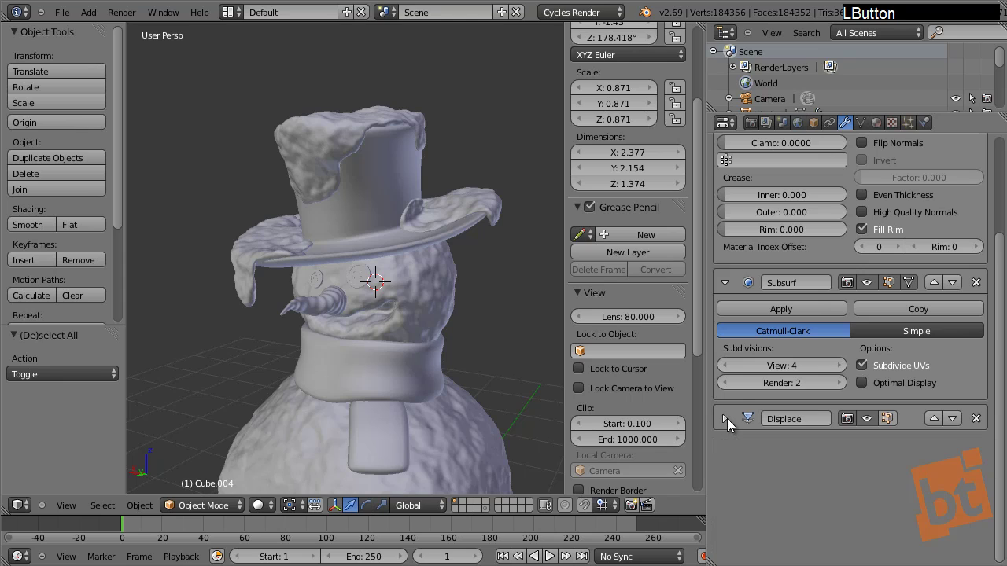
click(727, 282)
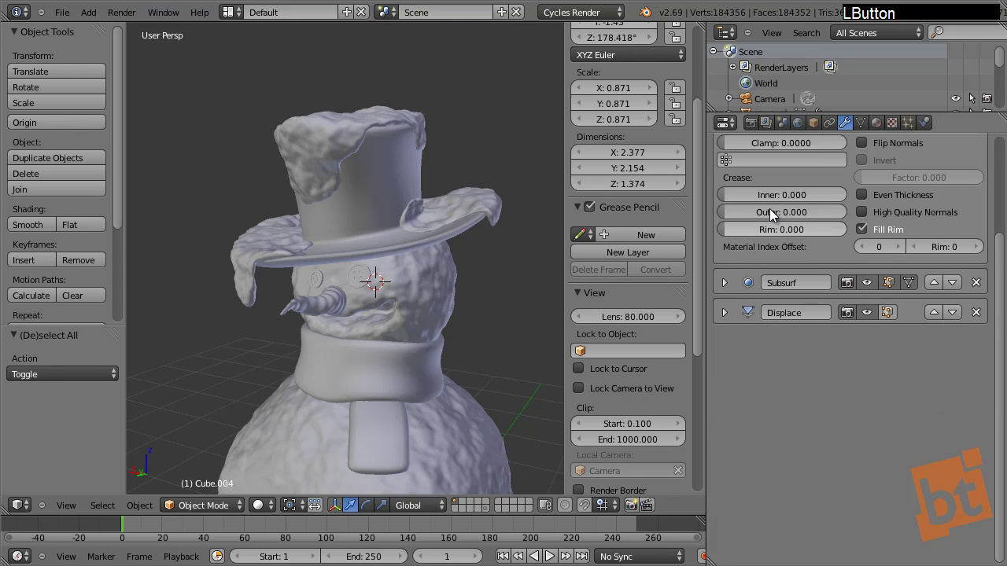
middle_drag(755, 222, 746, 268)
click(725, 202)
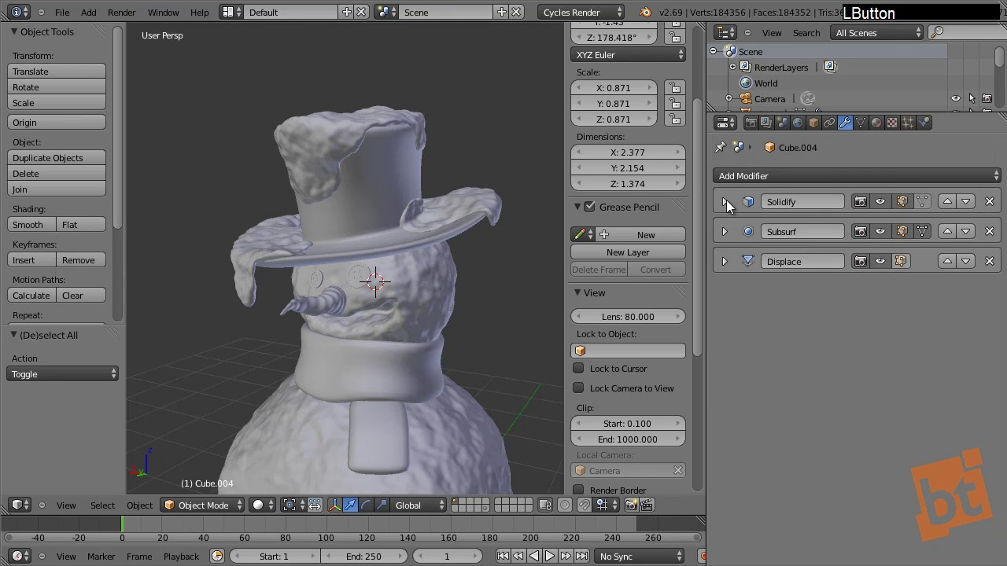
Step: Duplicate the snowman's large body ball and move the copy straight down 3.5 units along Z
middle_drag(443, 299, 363, 253)
key(a)
key(a)
shift+middle_drag(447, 250, 453, 288)
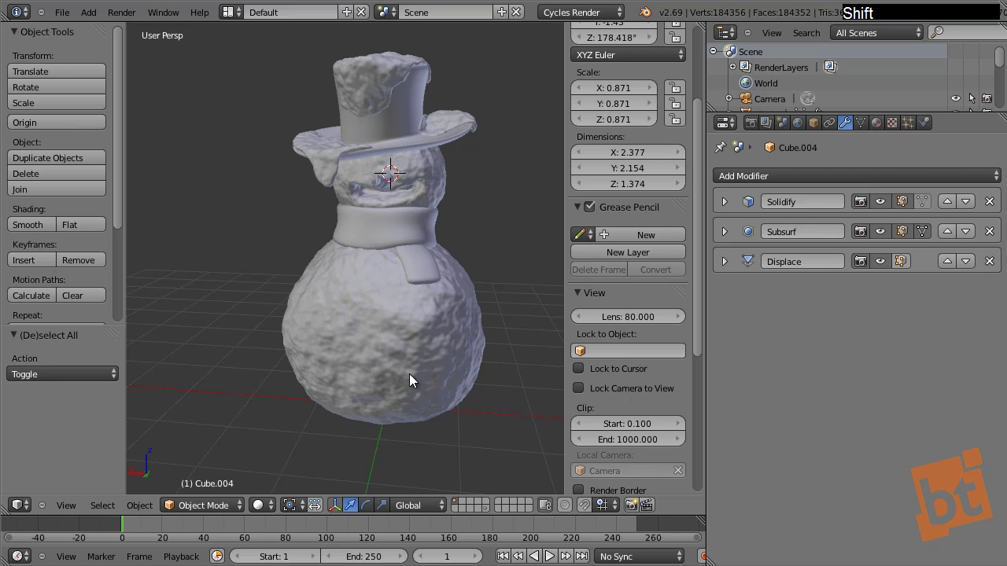
right_click(418, 336)
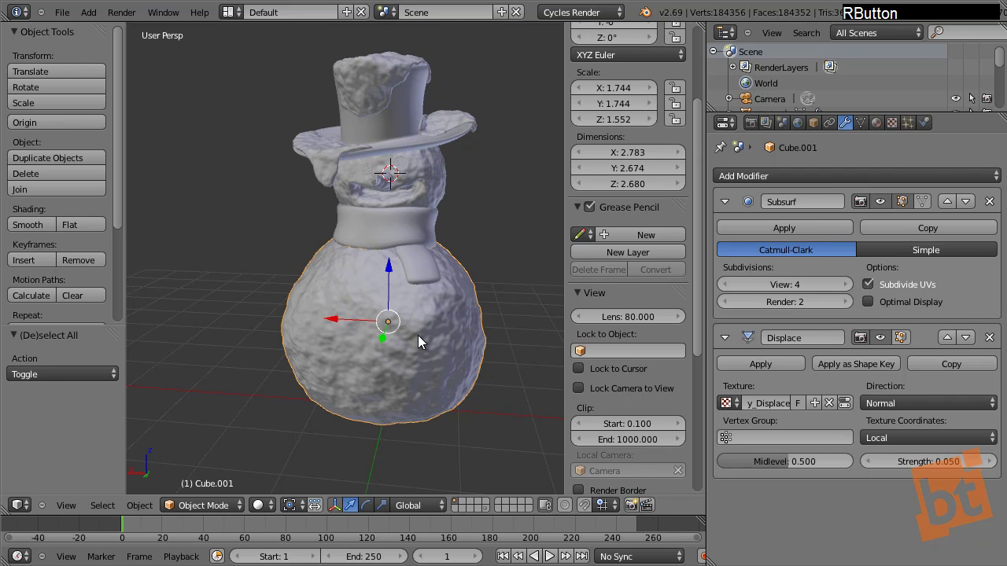
middle_drag(418, 336, 410, 245)
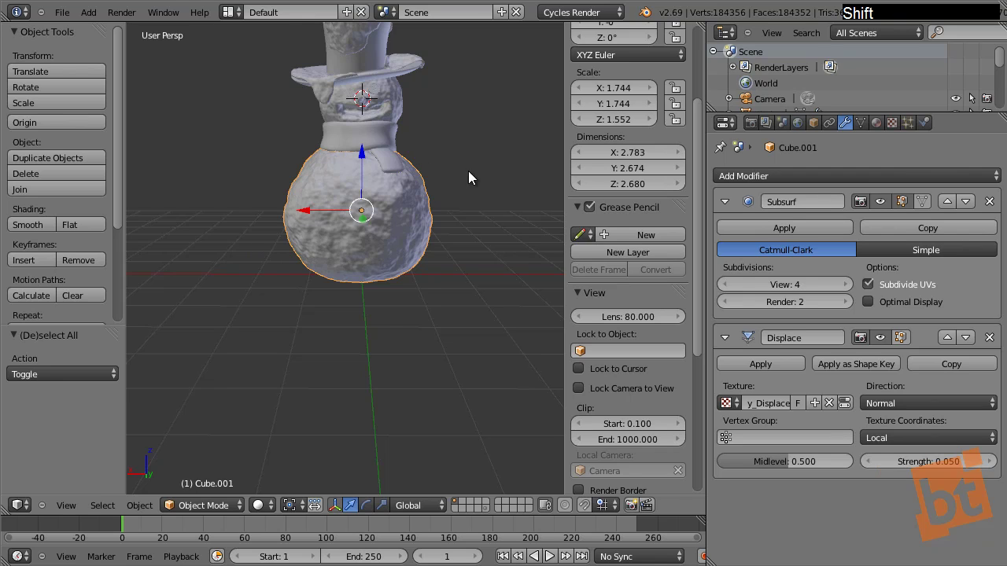
key(shift+d)
right_click(467, 239)
key(g)
key(z)
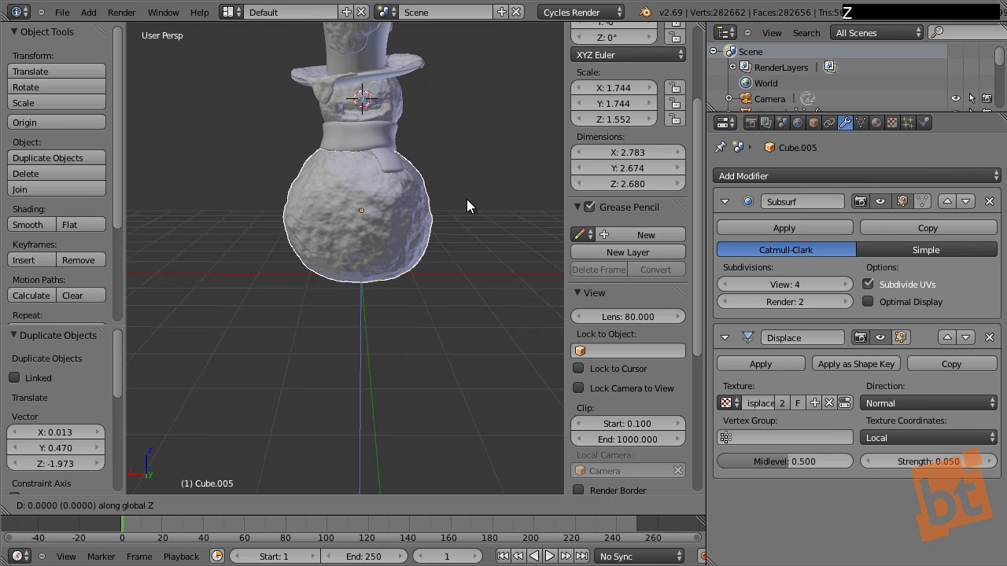
click(435, 253)
Step: Scale the duplicated ball up uniformly by about 3.75, and flatten it moderately along Z
scroll(343, 261, down, 3)
middle_drag(342, 261, 377, 250)
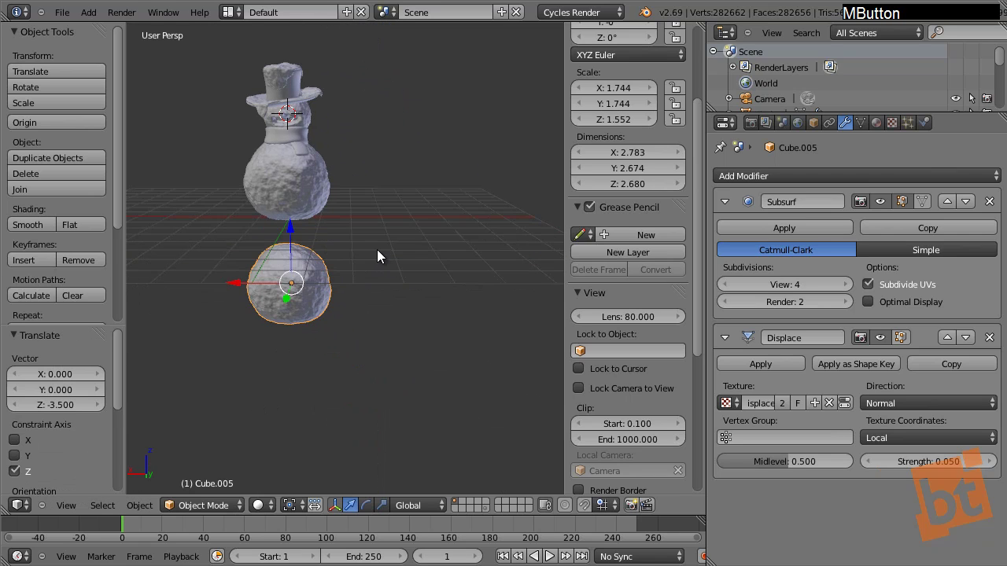
key(s)
click(186, 182)
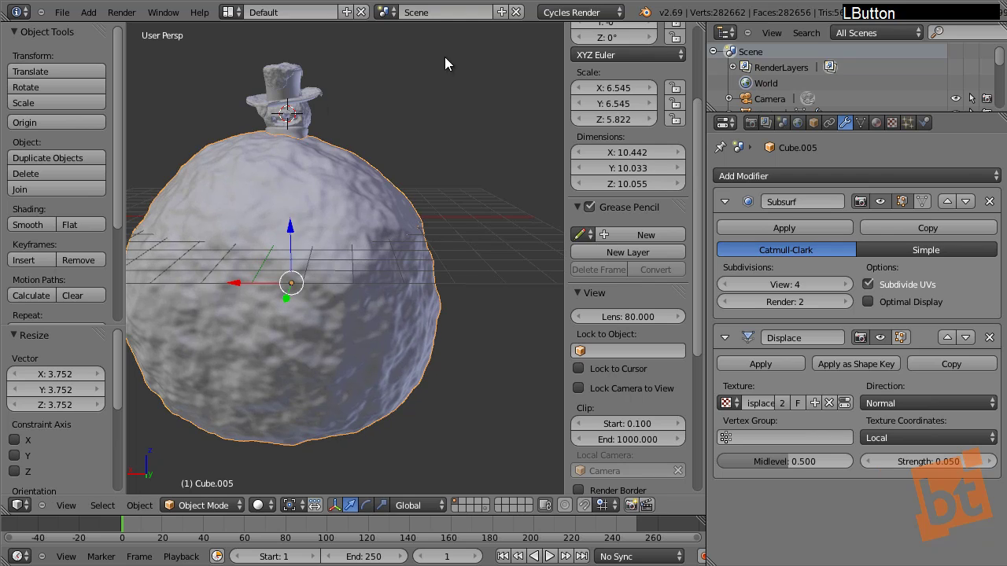
key(s)
key(z)
click(385, 151)
Step: Edit the flattened ball in front wireframe view and delete the vertices of its lower half
key(Tab)
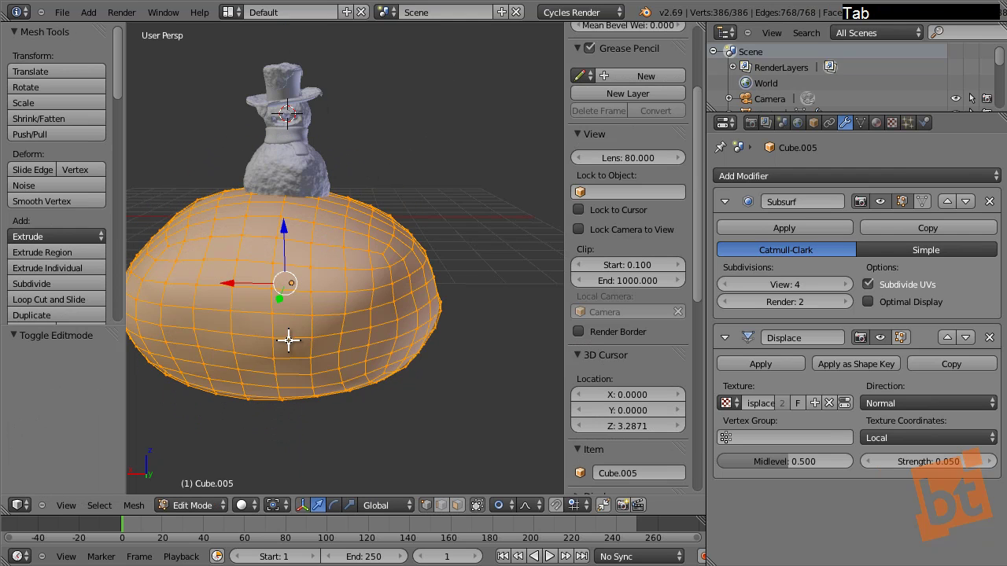
key(KP_1)
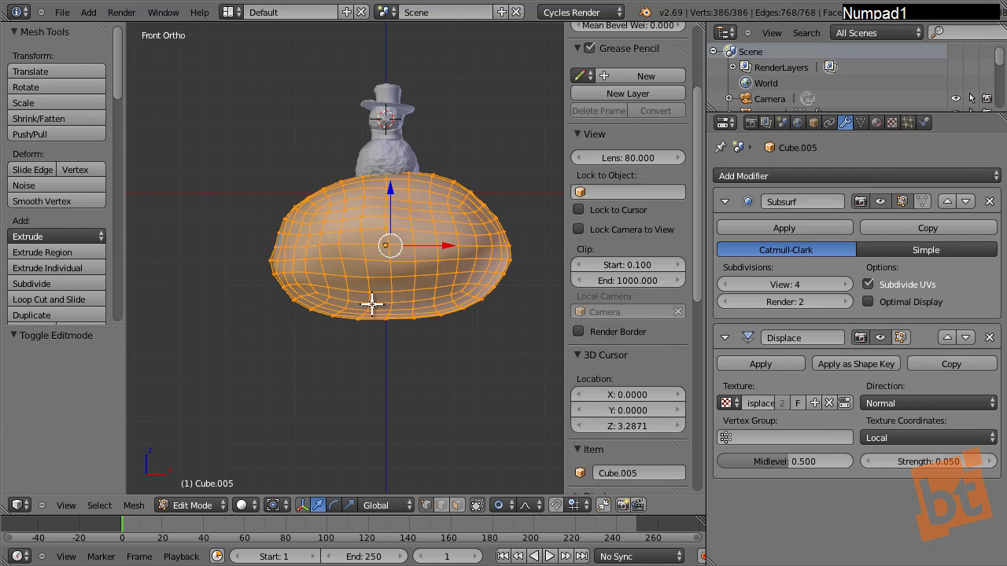
key(a)
key(z)
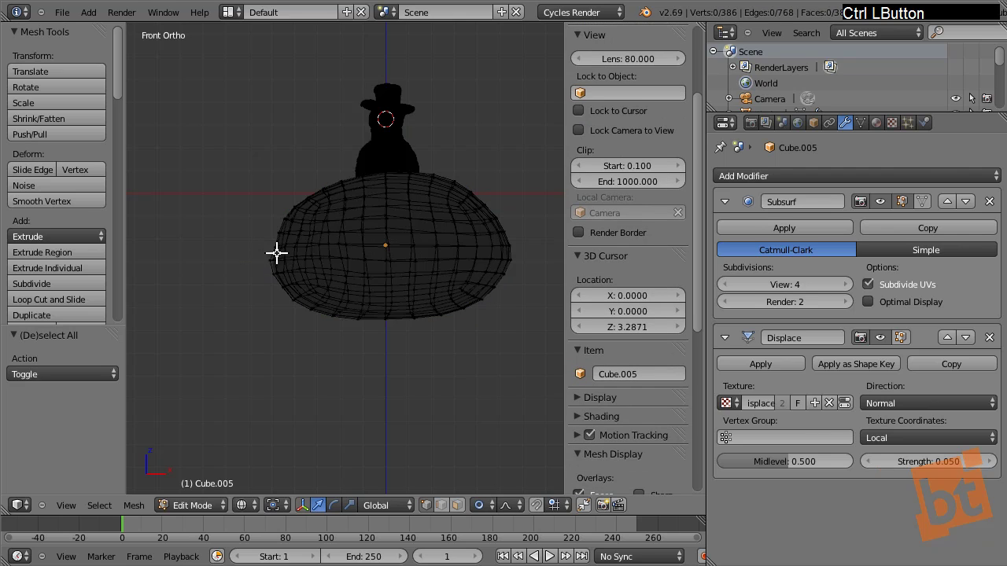
mouse_move(494, 247)
ctrl+mouse_down()
mouse_move(497, 338)
mouse_move(162, 344)
mouse_move(205, 259)
ctrl+mouse_up()
key(x)
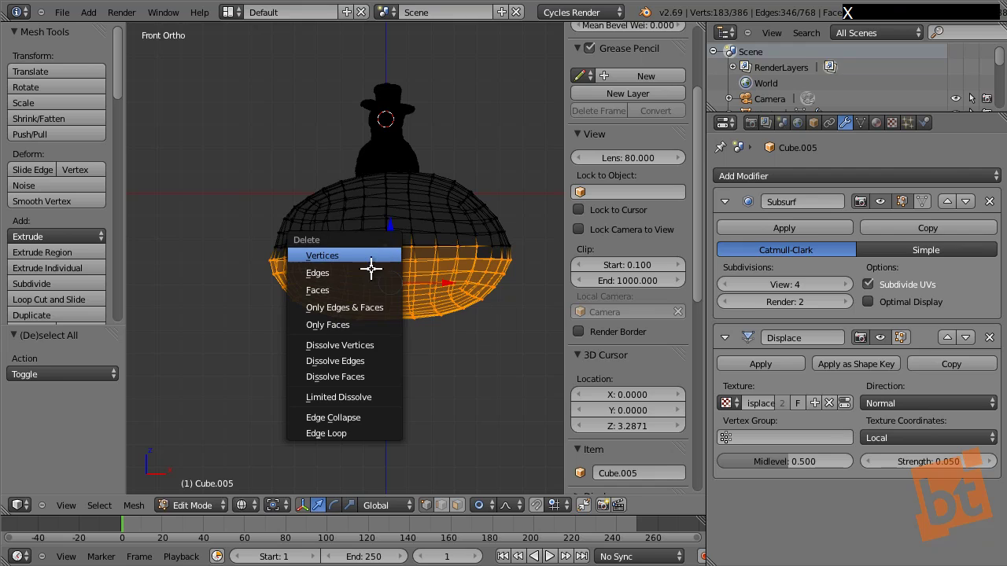
click(371, 254)
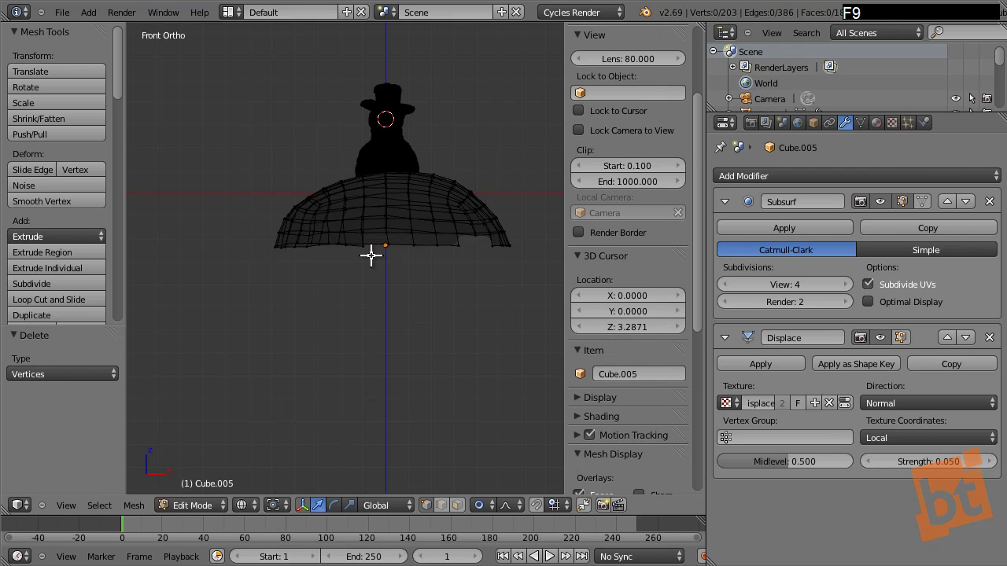
Step: Flatten the whole dome mesh along Z by a factor of about 0.395
key(a)
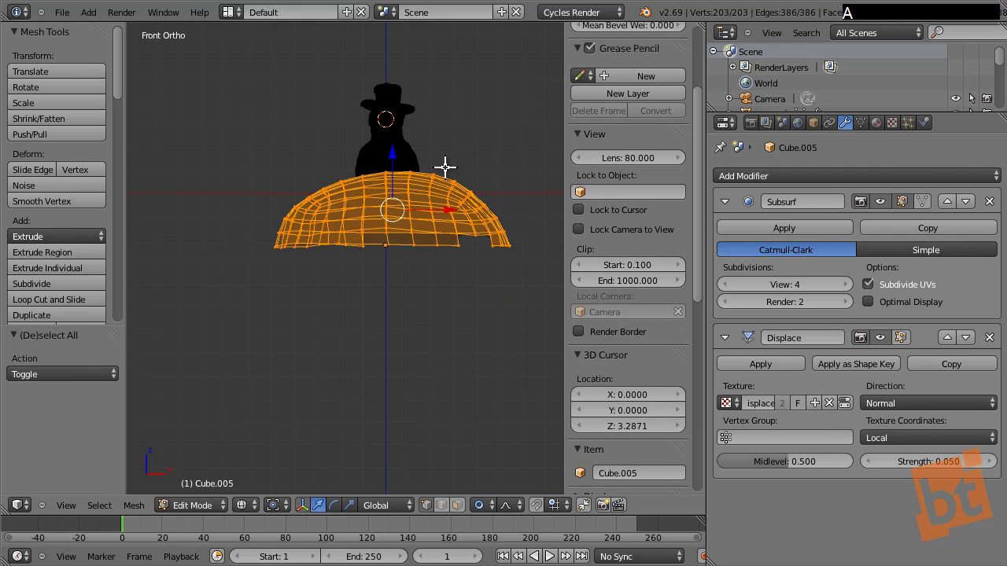
key(s)
key(z)
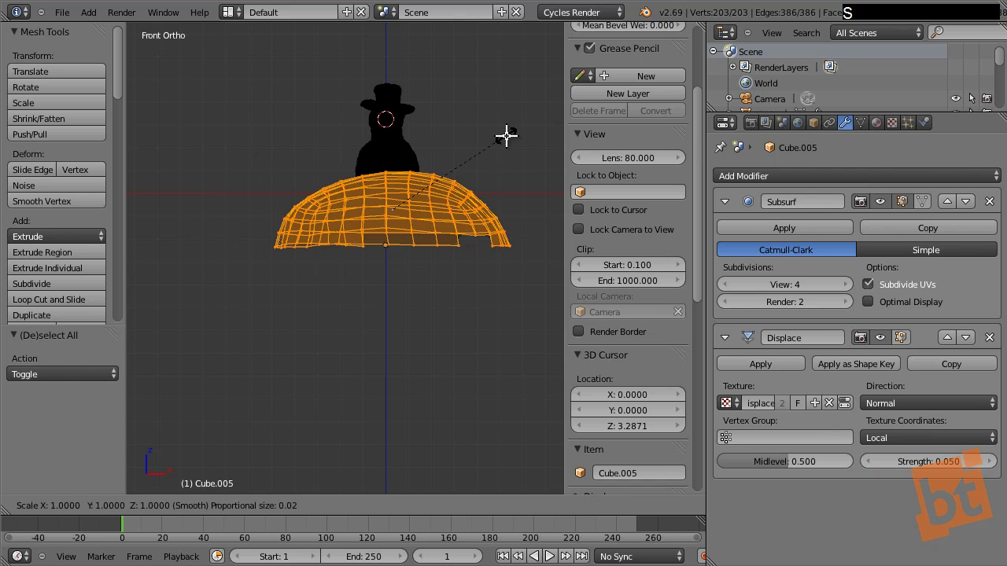
click(457, 172)
Step: Lower the flattened dome mesh about 1.14 units along Z and scale it up uniformly by about 2.55
key(g)
key(z)
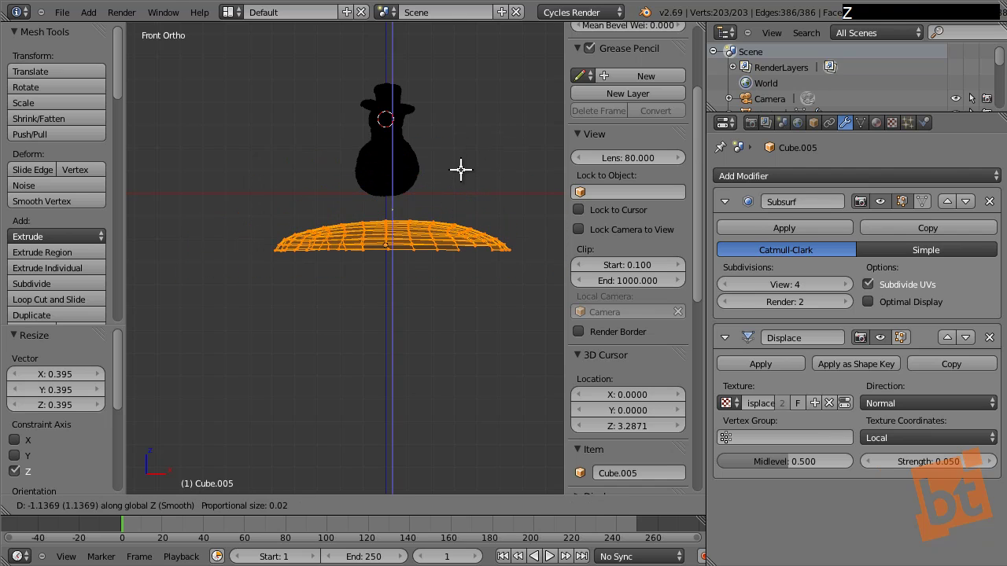
click(461, 169)
key(s)
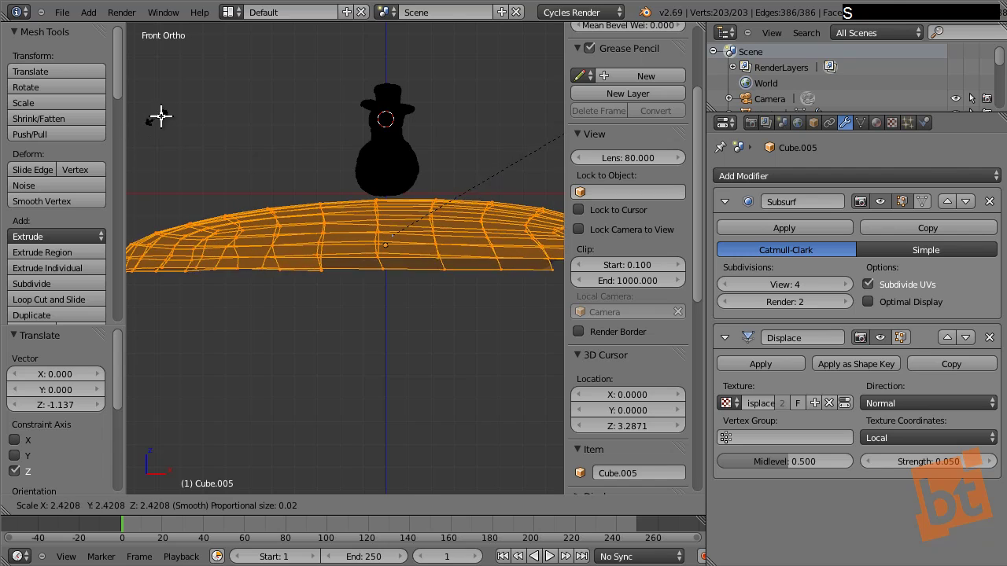
click(201, 148)
Step: Pull up a vertex on the dome's upper left slope using proportional editing with a size of about 6.73
right_drag(212, 211, 203, 185)
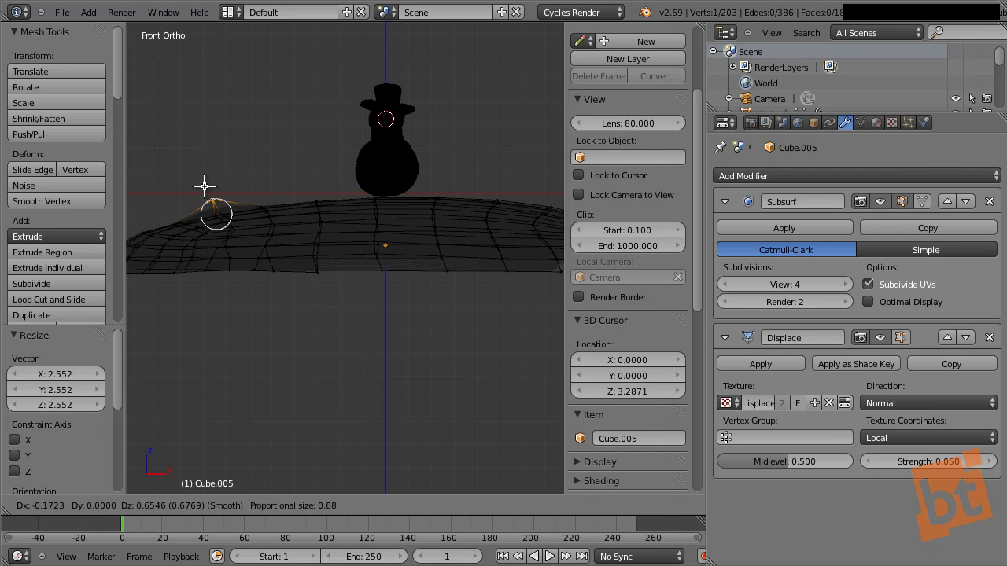
scroll(201, 186, down, 20)
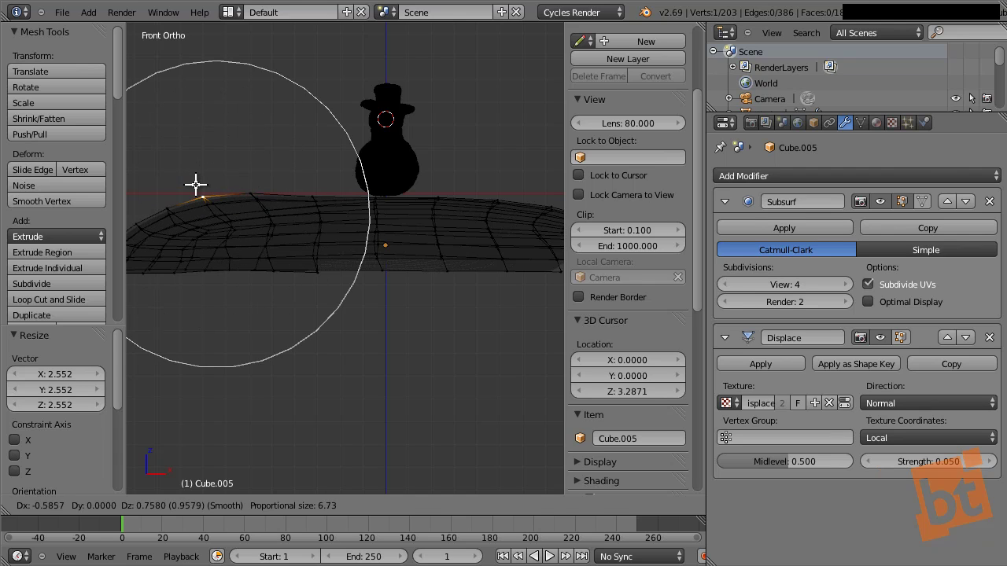
right_drag(196, 185, 197, 185)
Step: In solid view, raise several vertices on the right and front slopes of the mound with proportional editing
middle_drag(418, 212, 371, 249)
key(z)
mouse_move(343, 286)
right_down()
mouse_move(354, 272)
mouse_move(360, 280)
right_up()
mouse_move(479, 239)
right_down()
mouse_move(498, 222)
mouse_move(486, 240)
right_up()
middle_drag(486, 240, 511, 285)
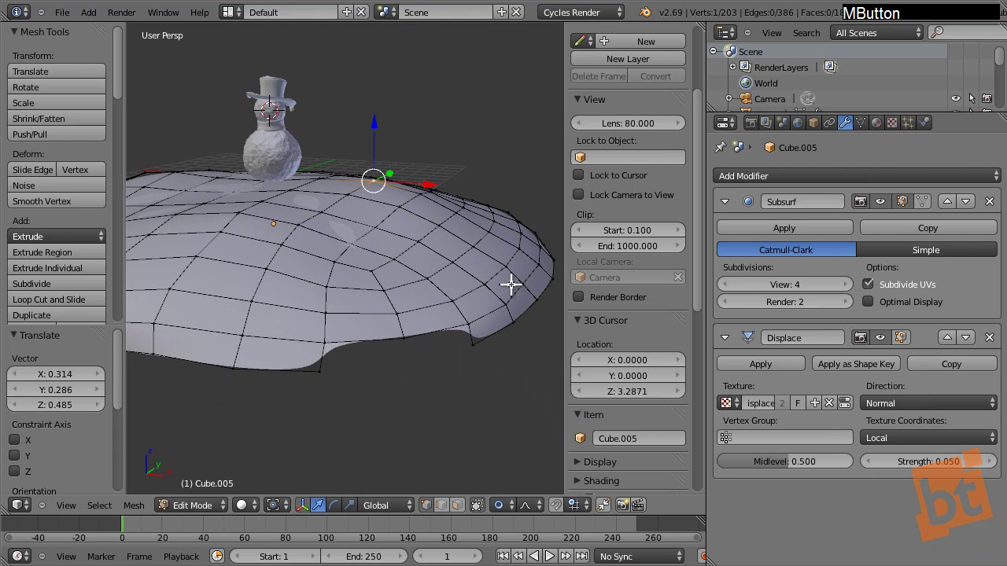
right_drag(512, 285, 535, 261)
middle_drag(288, 331, 225, 319)
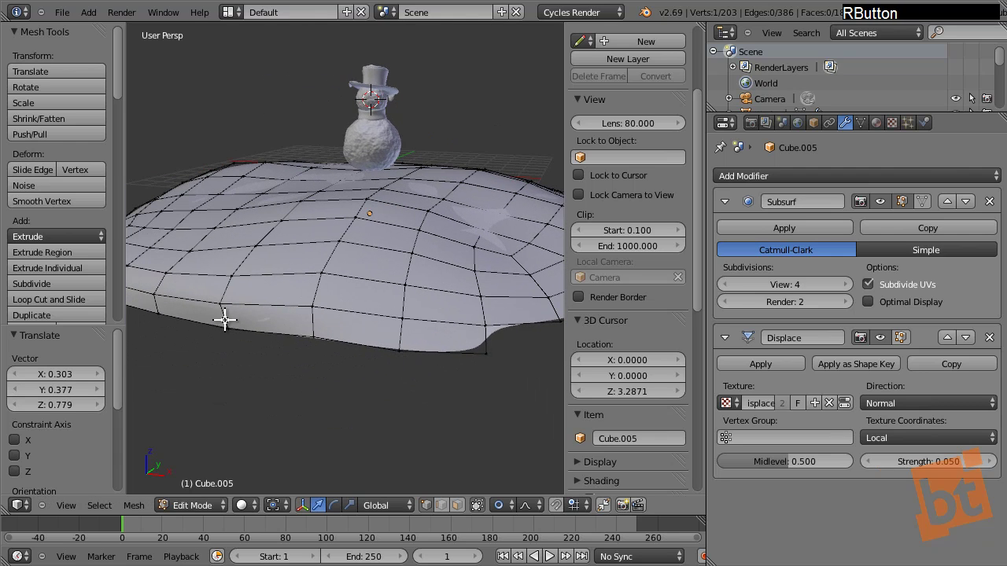
Step: Lift further vertices around the mound's remaining sides to give it an uneven, hilly shape
right_drag(224, 319, 251, 304)
shift+middle_drag(252, 304, 260, 268)
right_drag(260, 267, 233, 236)
shift+middle_drag(233, 236, 263, 235)
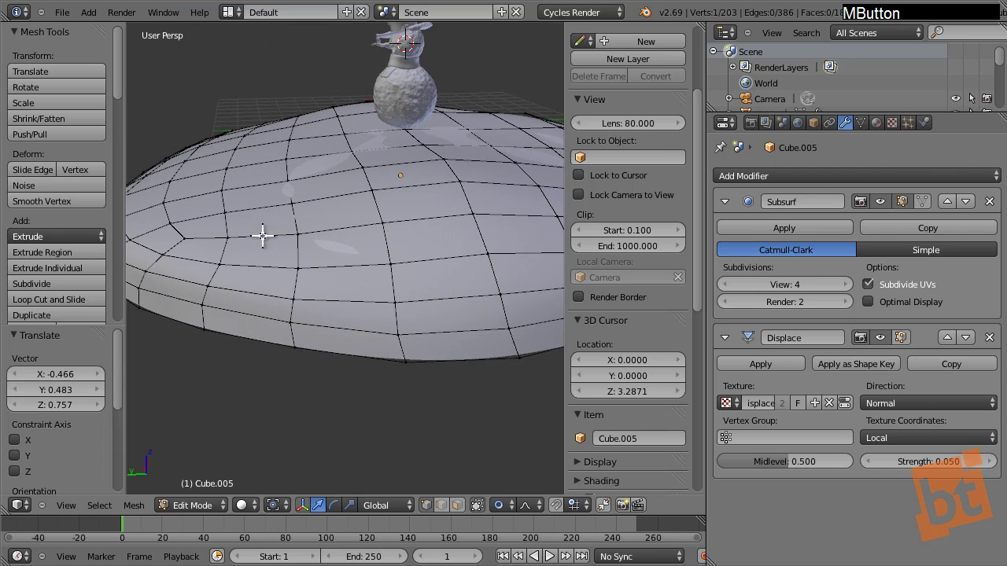
right_drag(263, 235, 292, 218)
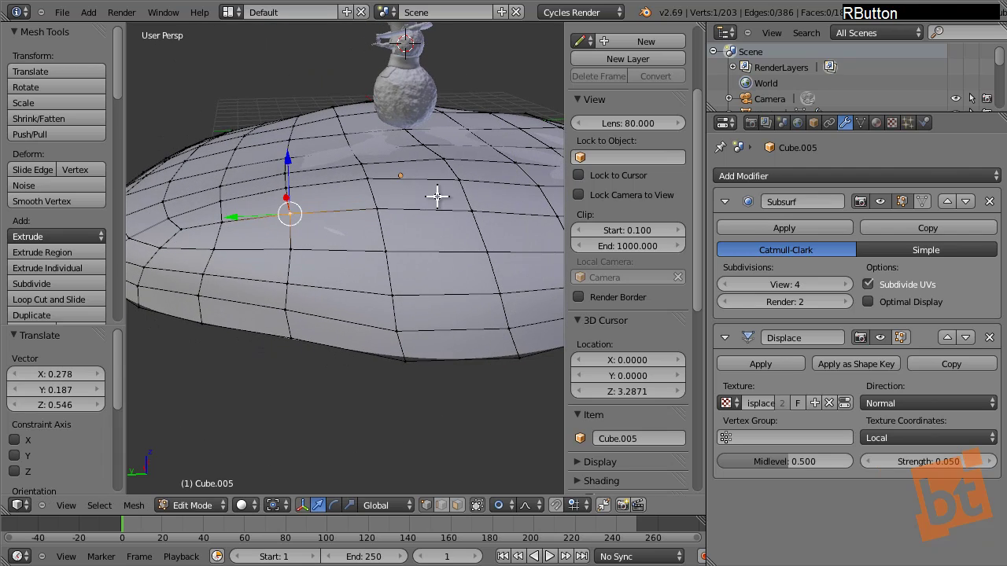
shift+middle_drag(437, 196, 362, 235)
Step: Leave mesh editing and move the mound up about 0.32 units along Z to meet the snowman's base
key(Tab)
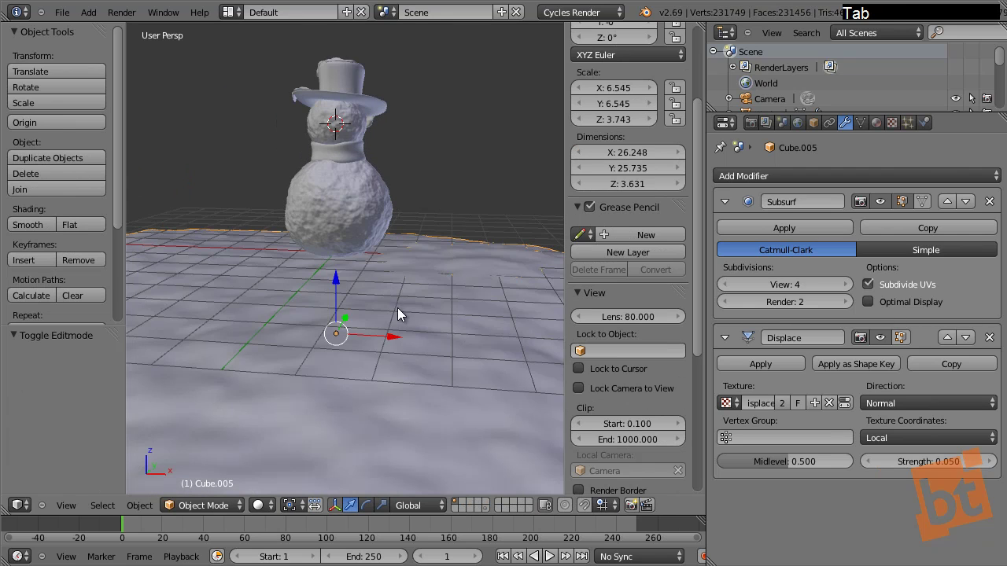
middle_drag(354, 337, 431, 281)
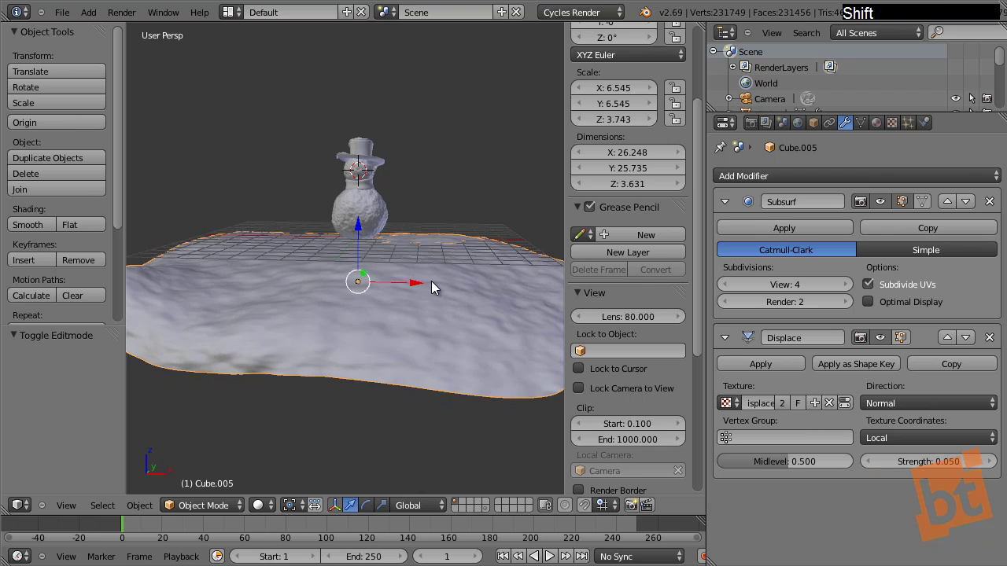
key(g)
key(z)
click(426, 275)
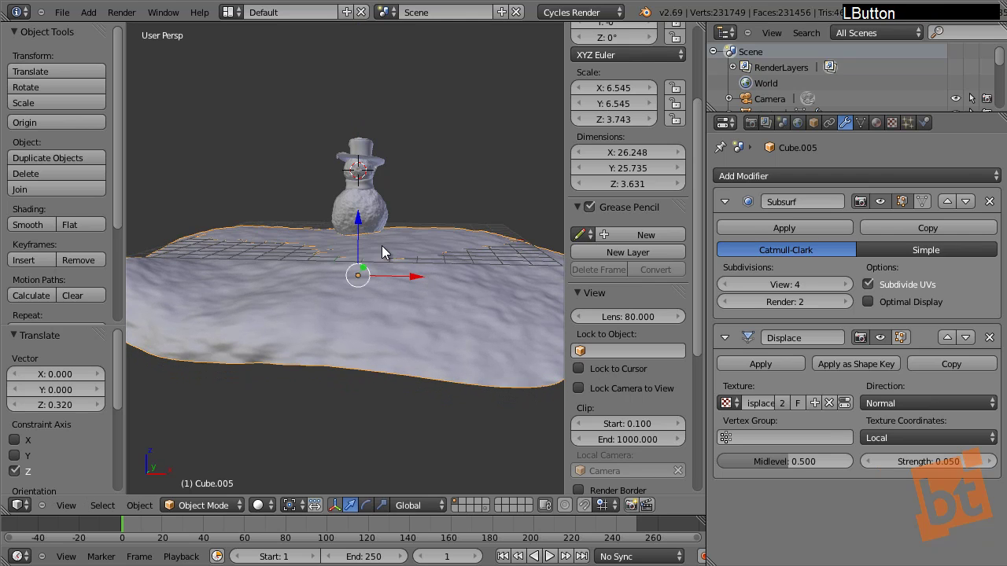
Step: Edit the mound in face selection mode and select the four faces around and beneath the snowman
mouse_move(357, 236)
shift+middle_down()
mouse_move(333, 213)
mouse_move(298, 207)
mouse_move(355, 244)
mouse_move(369, 240)
shift+middle_up()
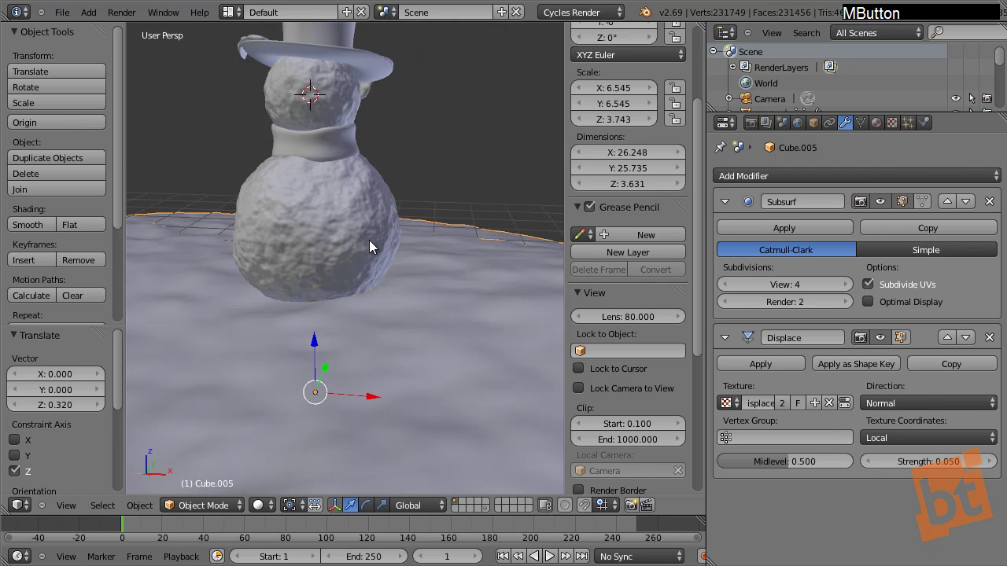
key(Tab)
shift+middle_drag(381, 277, 382, 310)
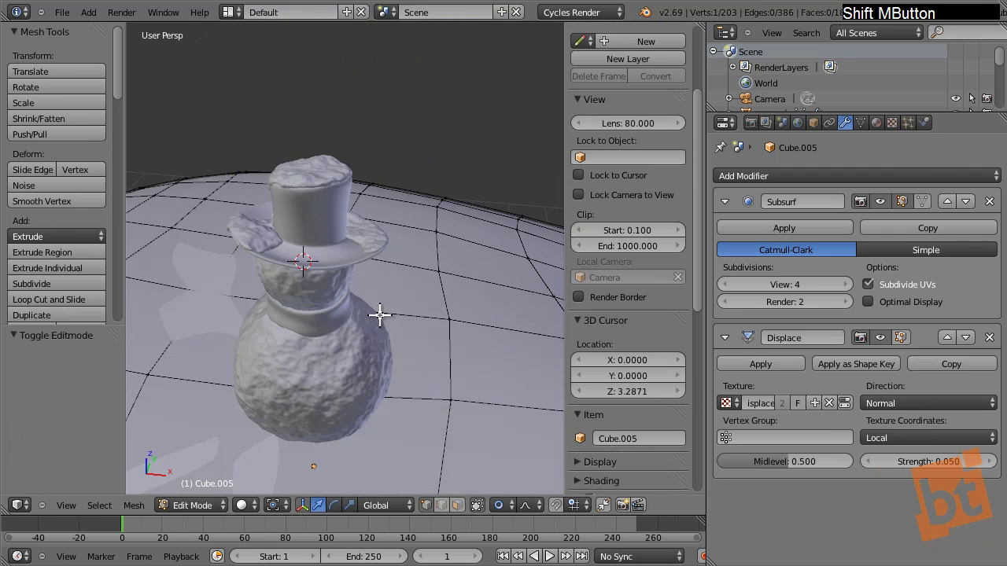
scroll(382, 308, down, 4)
key(ctrl+Tab)
click(330, 407)
click(332, 337)
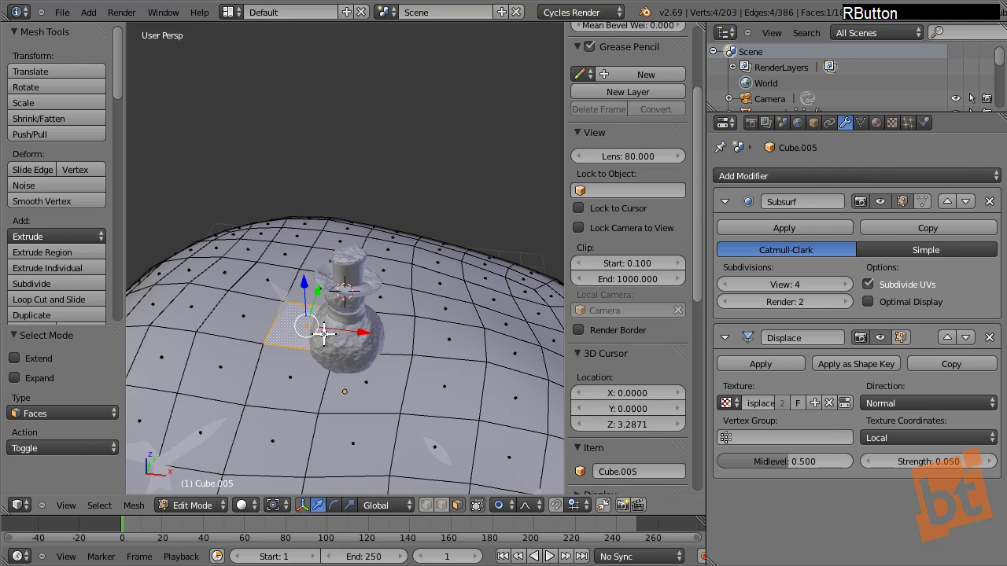
shift+click(366, 378)
shift+click(375, 355)
shift+click(382, 333)
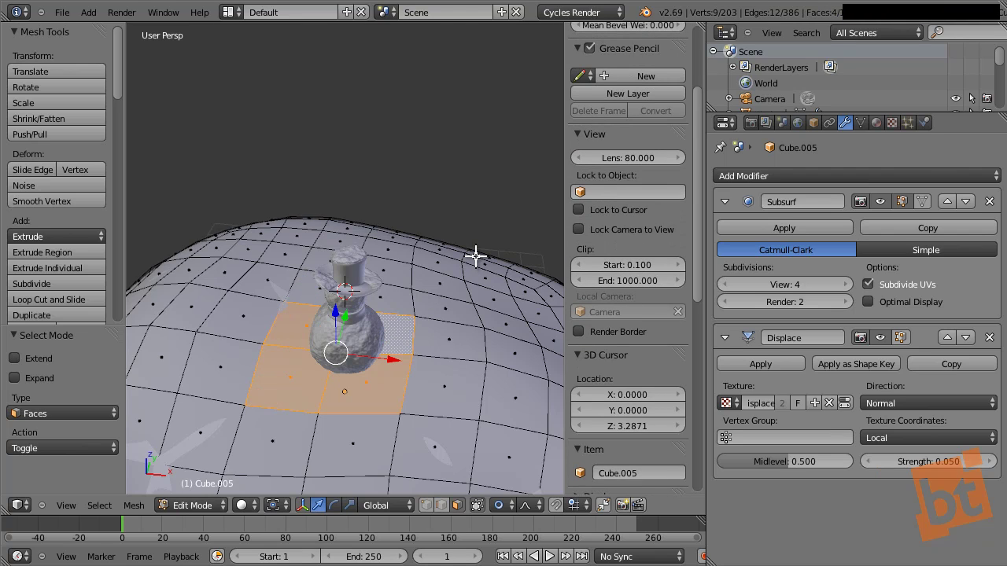
Step: Subdivide the entire mound mesh and clear the selection
key(a)
key(a)
key(w)
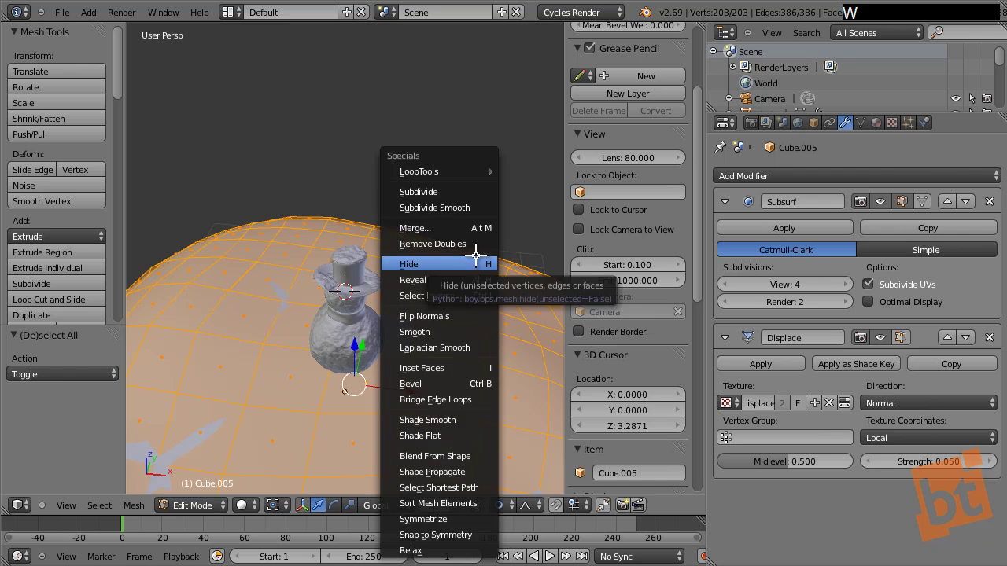
click(446, 193)
key(a)
Step: Raise the face at the snowman's base about 0.33 along Z with a reduced proportional editing size
shift+middle_drag(353, 395, 353, 285)
right_click(353, 287)
key(g)
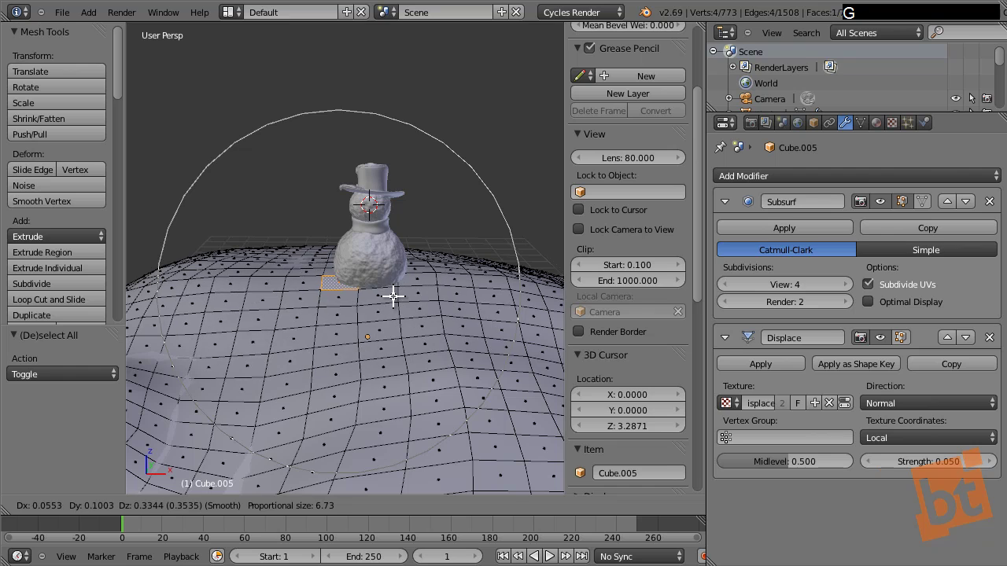
scroll(389, 294, up, 4)
scroll(398, 294, up, 2)
click(412, 260)
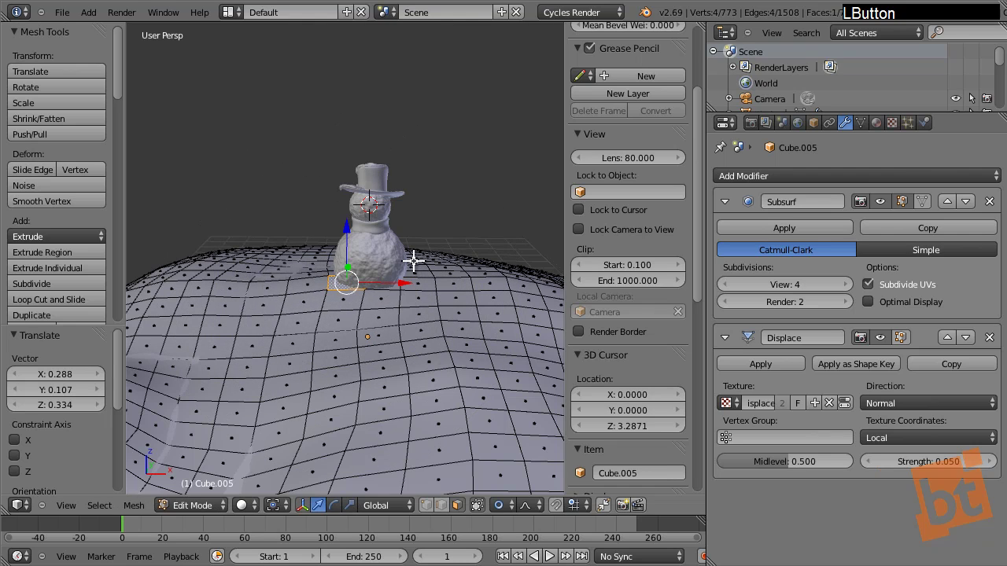
Step: Rotate the raised face at the snowman's base with proportional size 1.61, and return to Object Mode
key(r)
scroll(409, 283, up, 6)
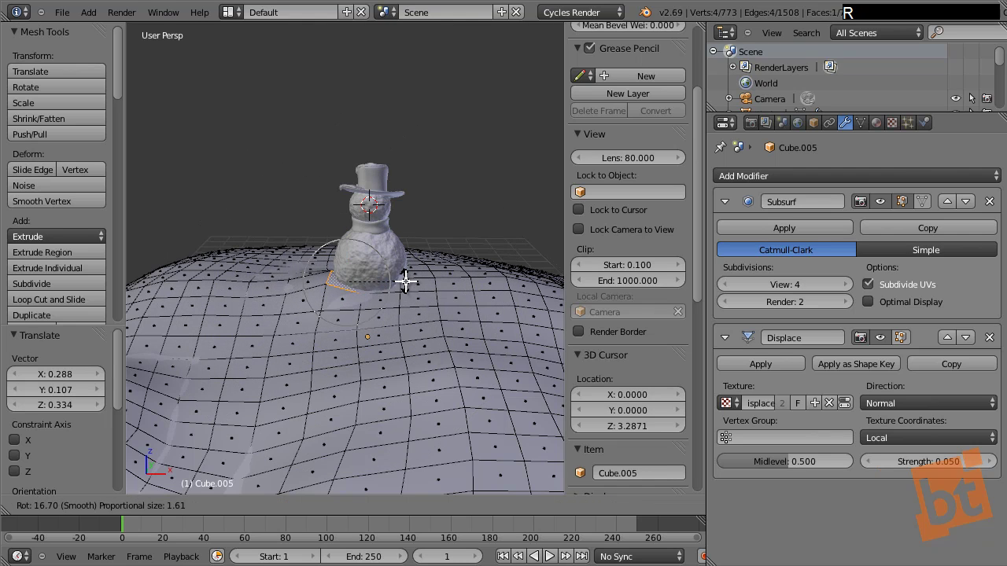
click(407, 285)
key(Tab)
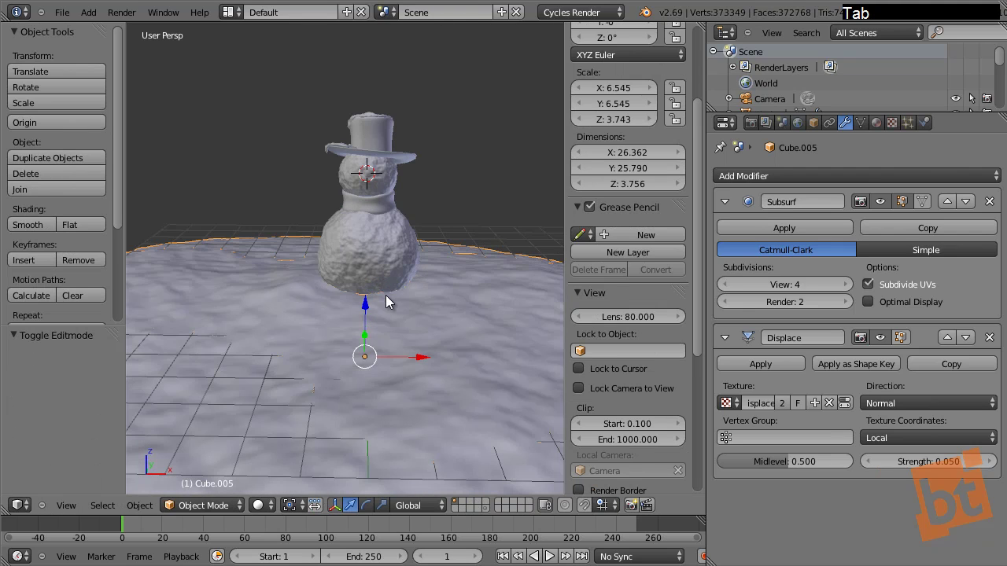
Step: Return to editing the mound and make the edit cage follow the Subsurf modifier's result
key(Tab)
scroll(356, 300, up, 2)
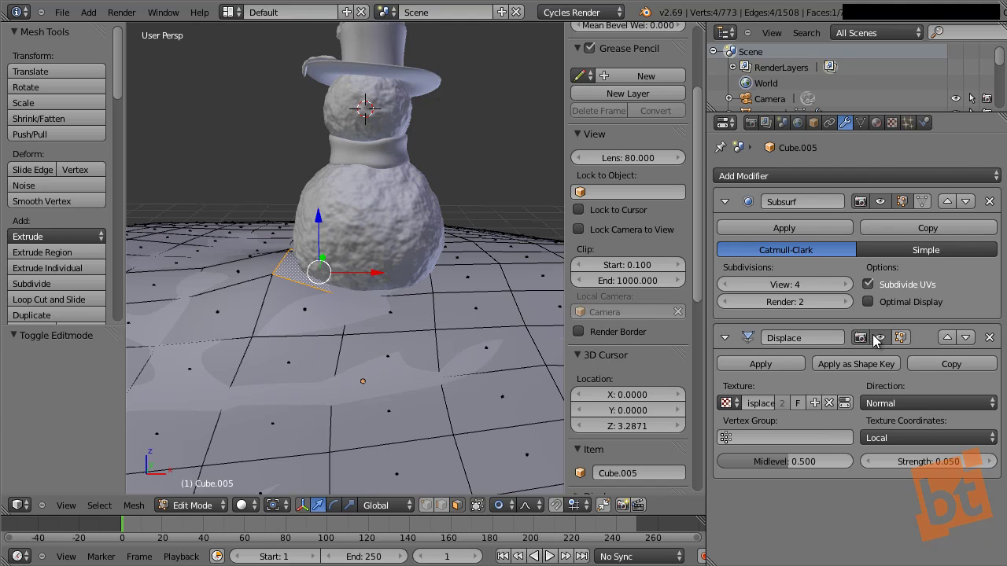
click(927, 202)
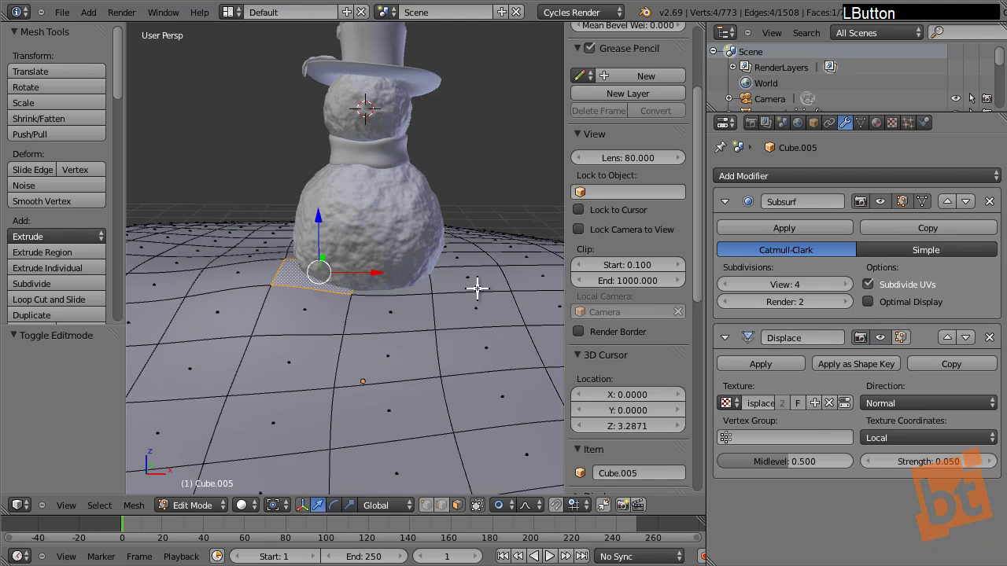
Step: Shift and rotate the selected face at the snowman's base to bank the snow against the body
key(r)
click(385, 275)
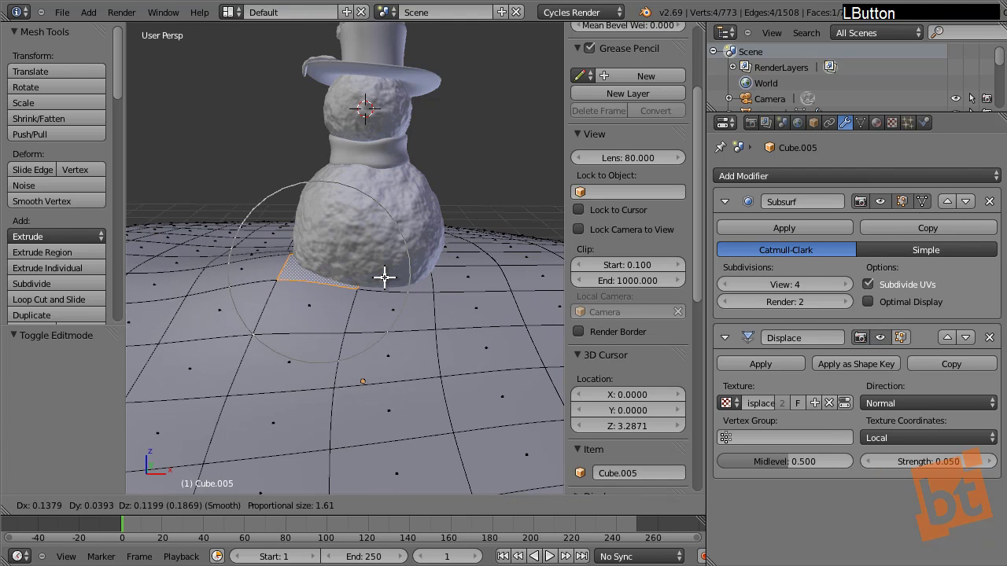
key(r)
click(429, 268)
Step: Raise individual faces beside, in front of and to the left of the snowman
right_drag(463, 293, 461, 259)
right_drag(416, 336, 415, 314)
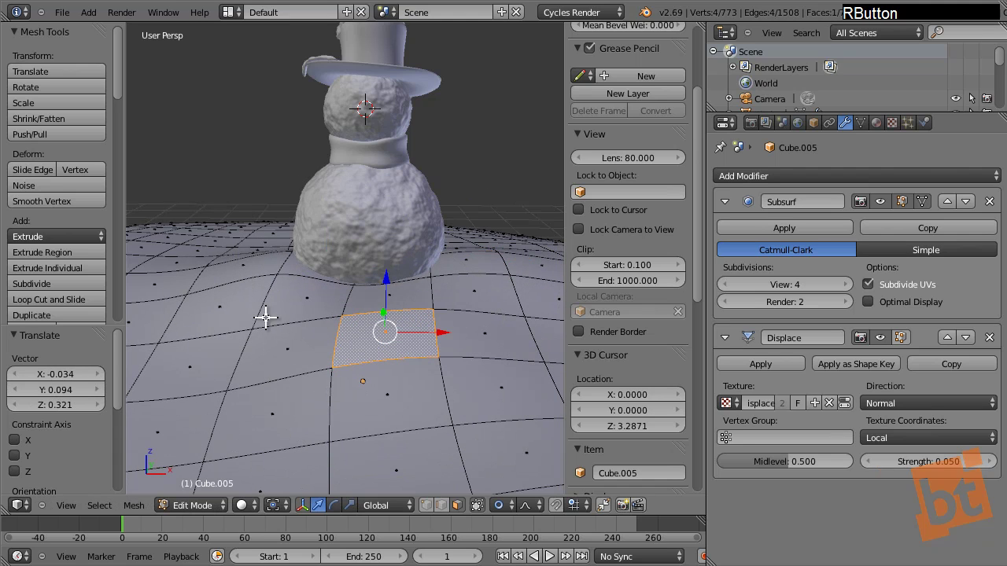
middle_drag(280, 313, 319, 275)
mouse_move(320, 274)
right_down()
mouse_move(321, 251)
mouse_move(307, 275)
right_up()
middle_drag(306, 275, 296, 324)
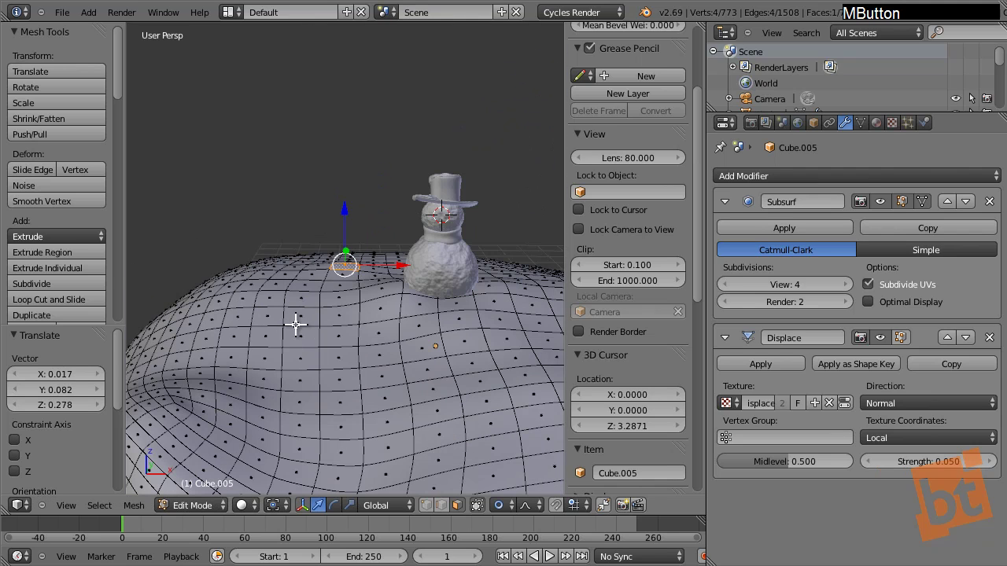
Step: Reshape the mound's front left slope by moving faces with a larger proportional size, raising one about 0.37 along Z
right_drag(273, 336, 319, 341)
scroll(322, 341, down, 10)
click(319, 341)
middle_drag(461, 382, 333, 386)
right_drag(333, 386, 337, 371)
middle_drag(383, 382, 438, 338)
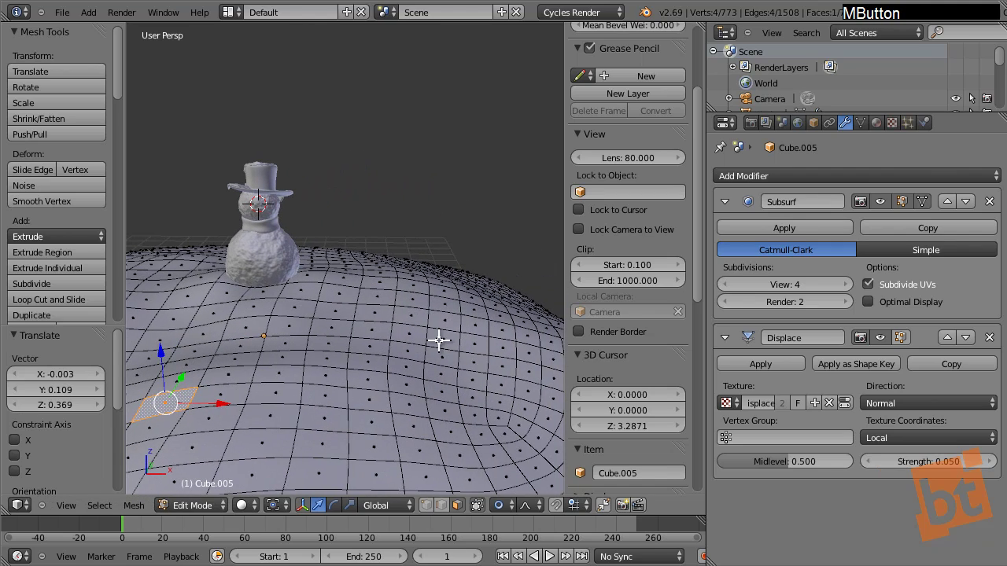
Step: Pull faces up on the mound's right side to form a raised ridge at its edge
right_drag(438, 338, 464, 268)
scroll(431, 291, up, 1)
scroll(429, 292, up, 2)
right_drag(522, 292, 524, 276)
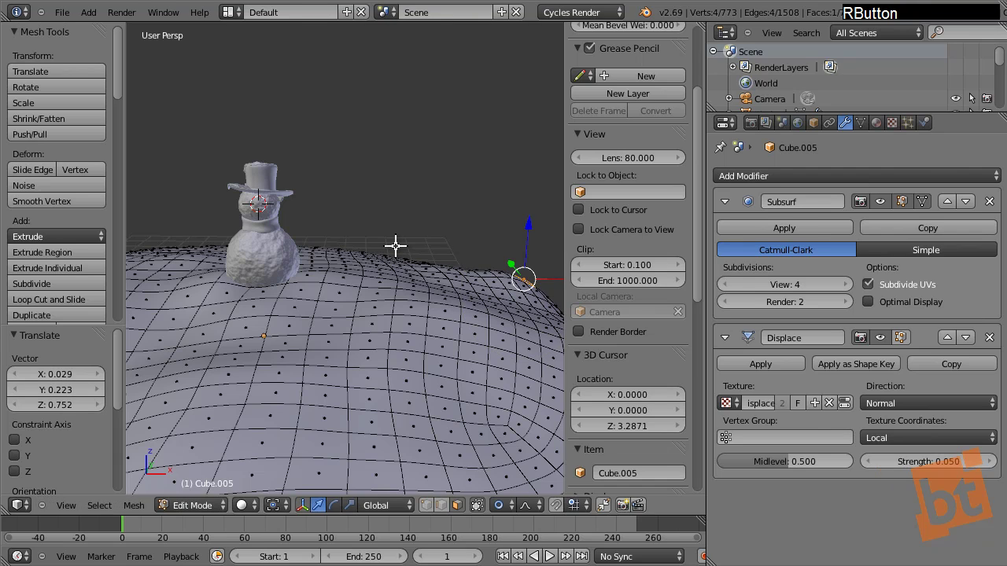
Step: Undo the last lift at the right edge and raise a face on the rear ridge about 0.60 along Z
right_drag(395, 246, 384, 256)
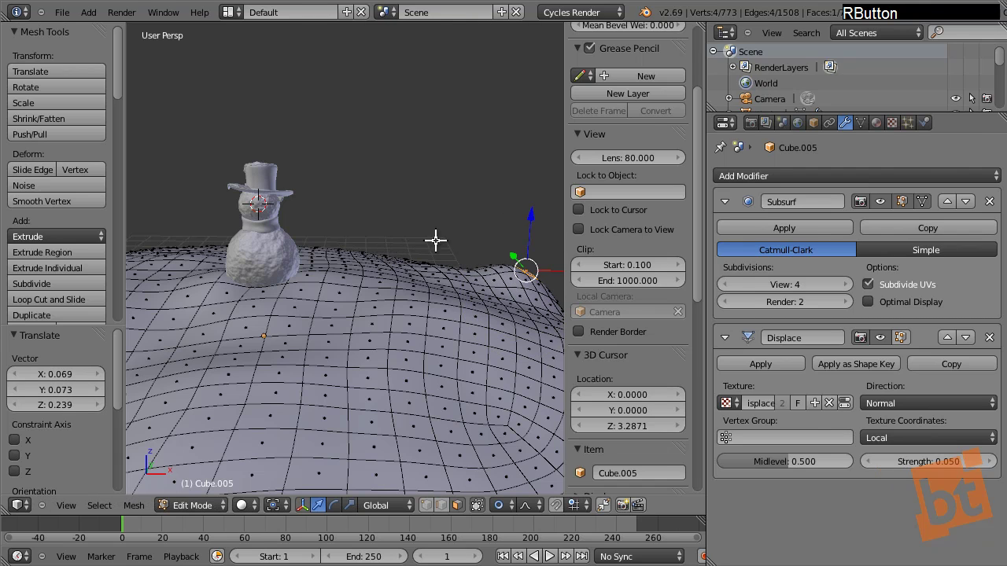
key(ctrl+z)
right_click(421, 255)
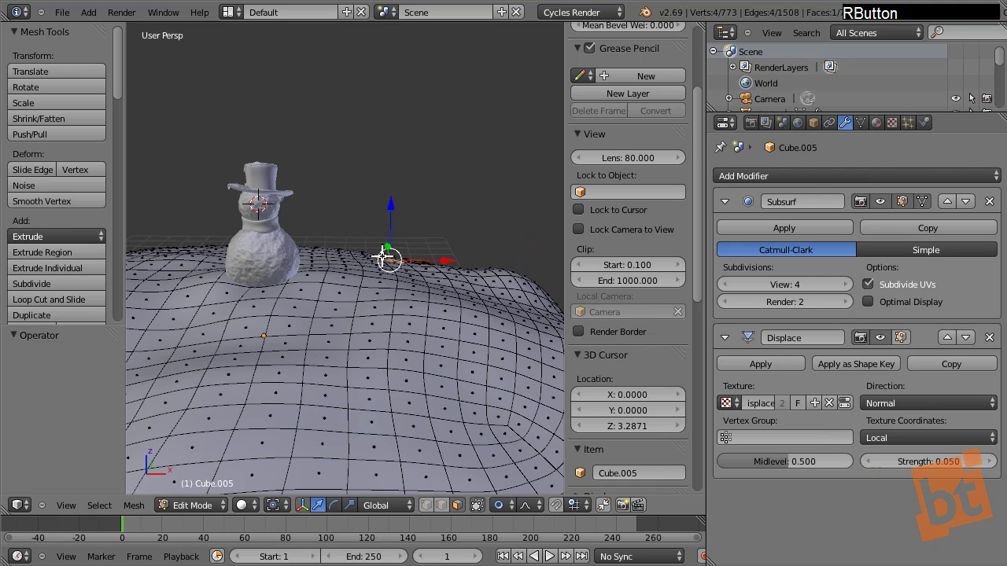
key(g)
click(394, 243)
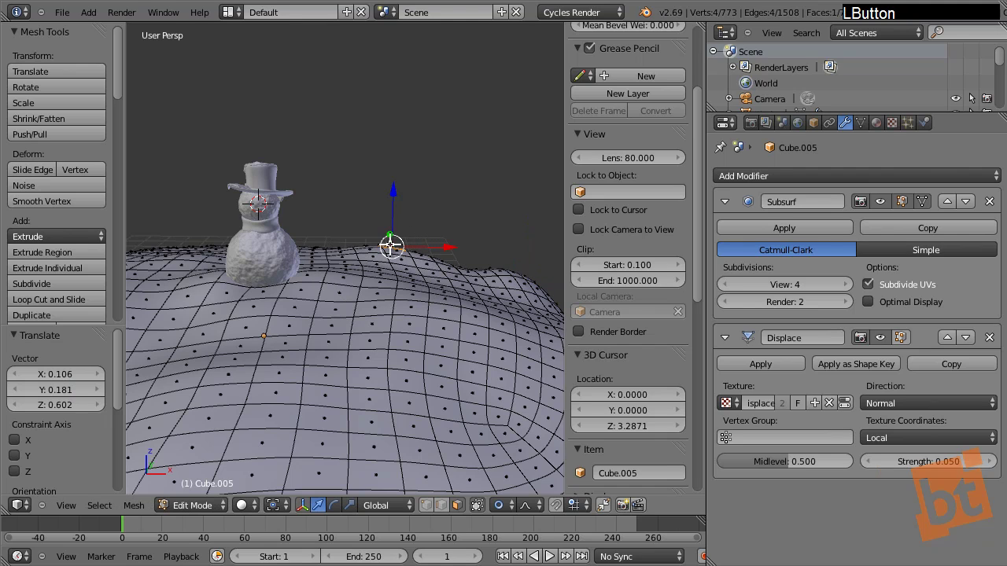
Step: Raise a face behind the snowman about 0.11 along Z and move a face on the mound's rear right edge
right_click(324, 240)
key(g)
click(331, 231)
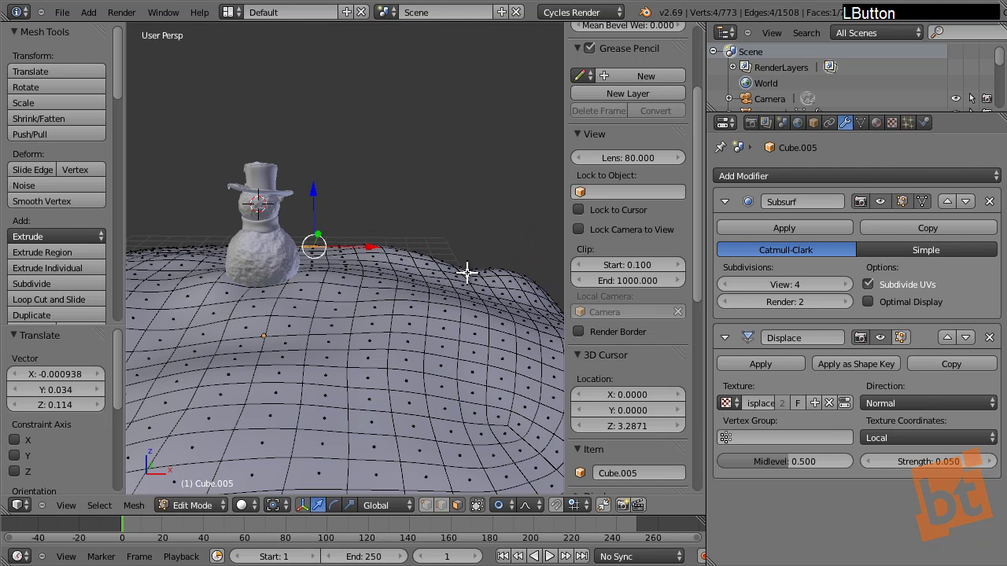
right_click(472, 271)
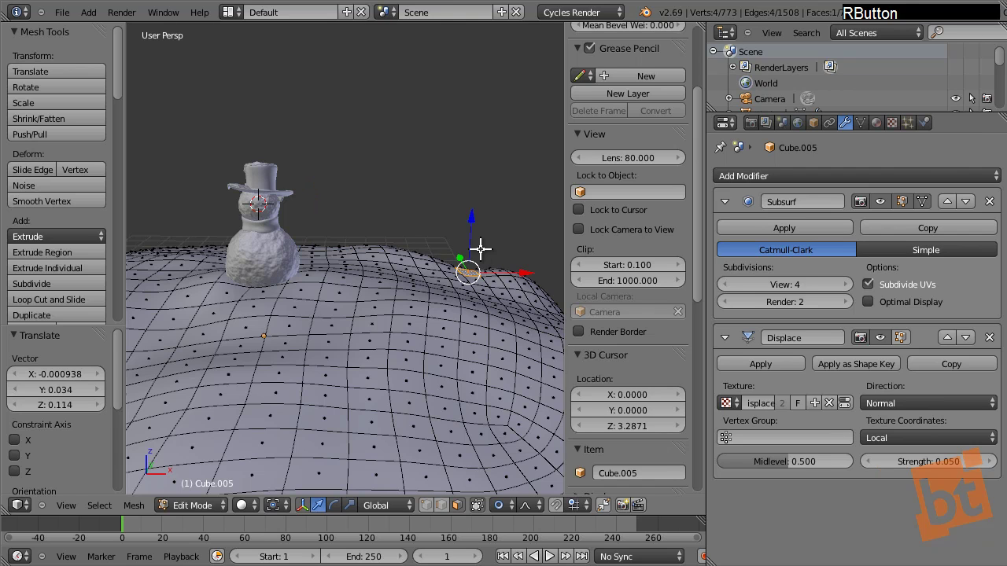
key(g)
click(465, 299)
Step: Raise a face on the front slope about 0.68 along Z and adjust the face at the snowman's base, finishing in Object Mode
middle_drag(465, 299, 456, 322)
key(g)
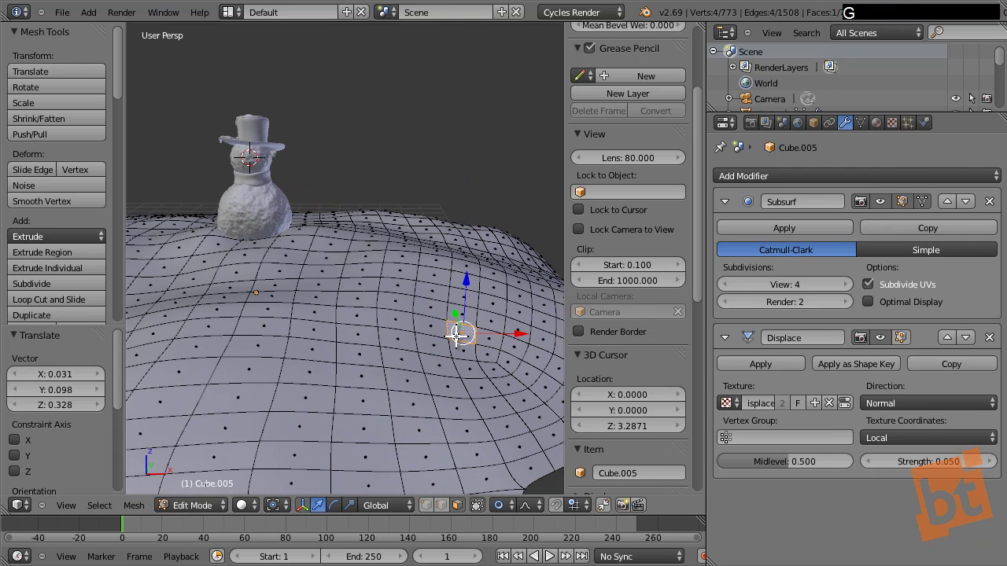
click(372, 362)
middle_drag(372, 362, 310, 232)
right_click(313, 228)
key(g)
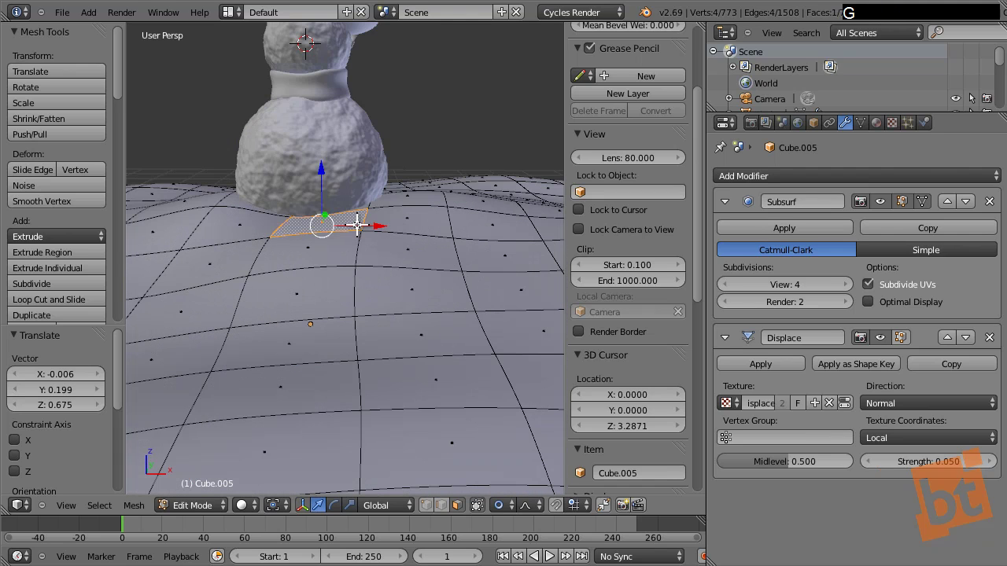
click(359, 224)
key(Tab)
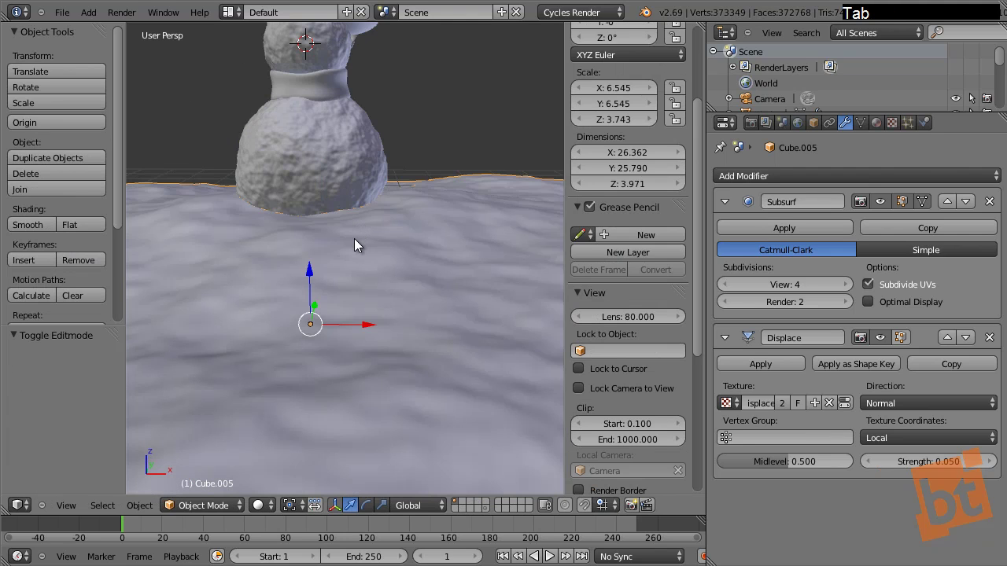
Step: Rotate the ground mound about -182° around the global Z axis
middle_drag(350, 240, 452, 228)
key(r)
key(z)
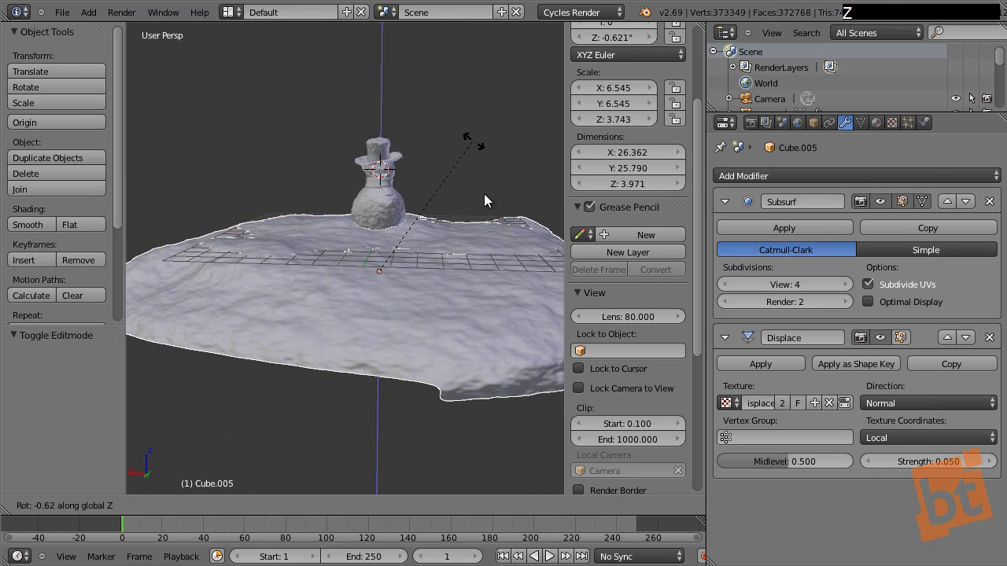
click(309, 362)
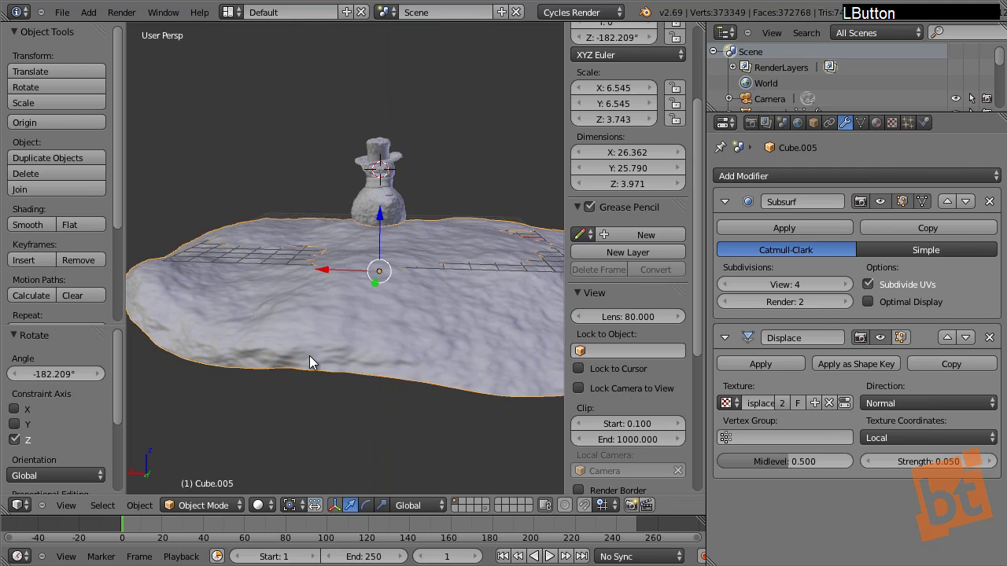
key(a)
Step: Make the ground's Body_Displace texture a single-user copy and rename it floor_Displace
scroll(378, 240, up, 6)
middle_drag(401, 230, 465, 332)
right_click(475, 332)
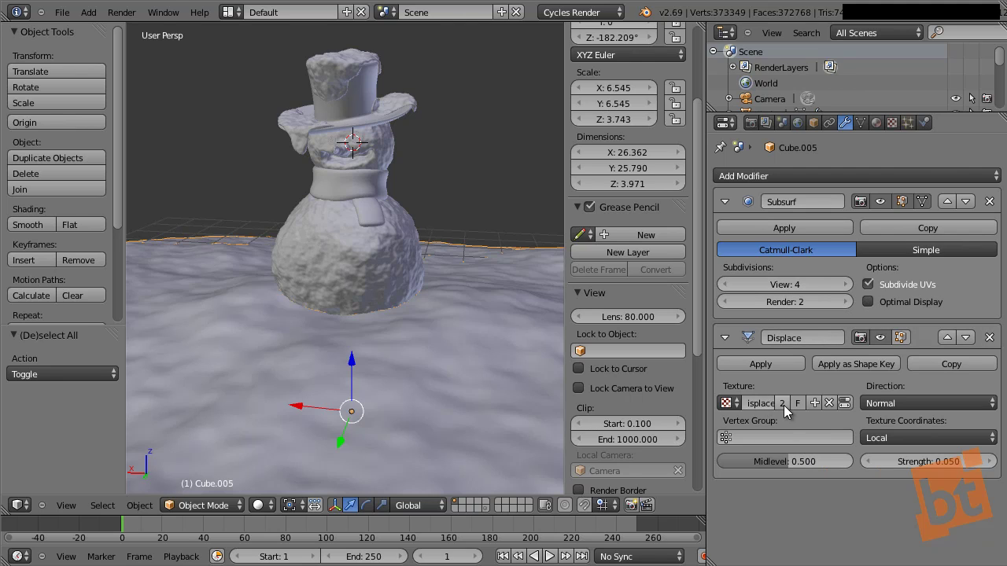
click(891, 123)
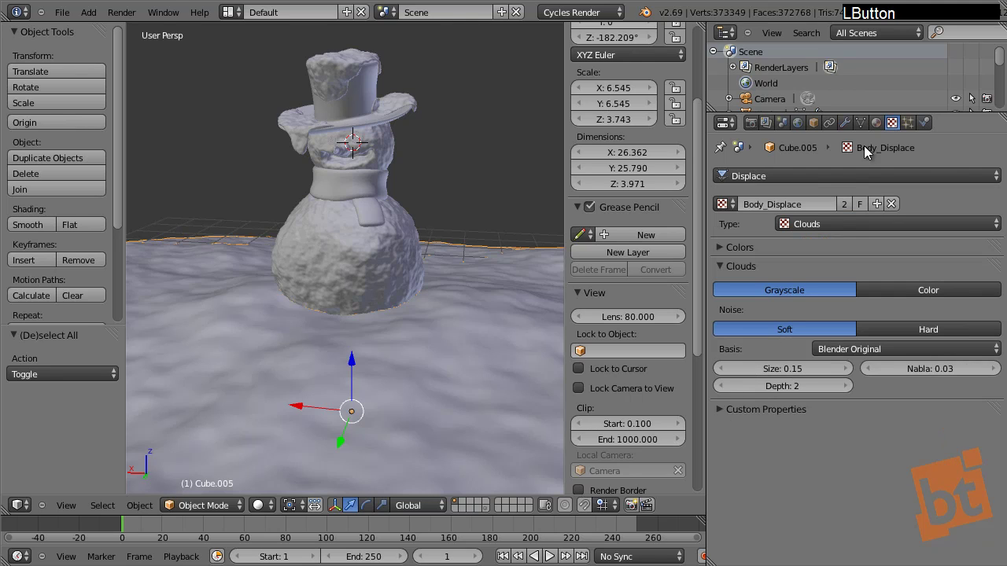
click(844, 203)
click(836, 204)
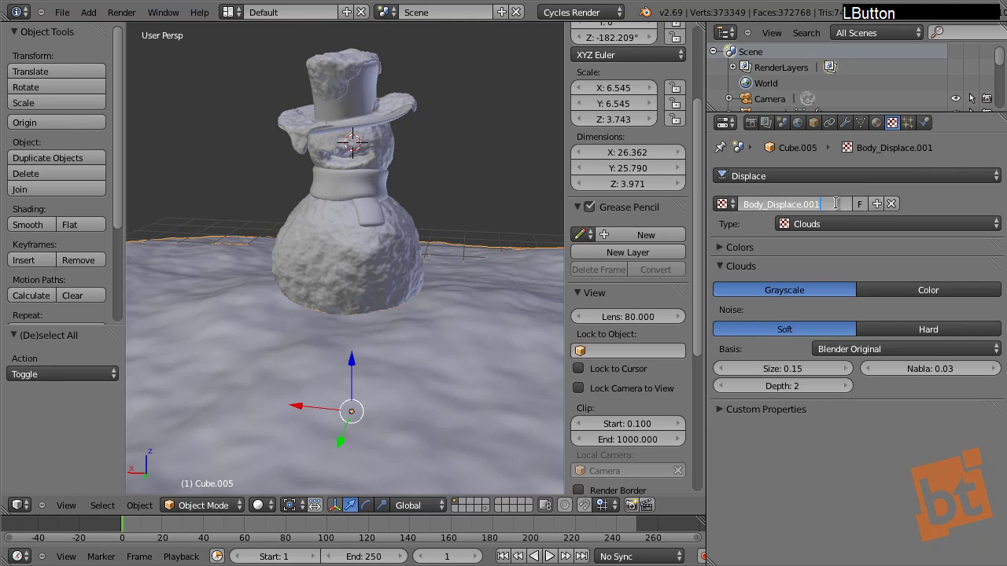
key(BackSpace)
key(BackSpace)
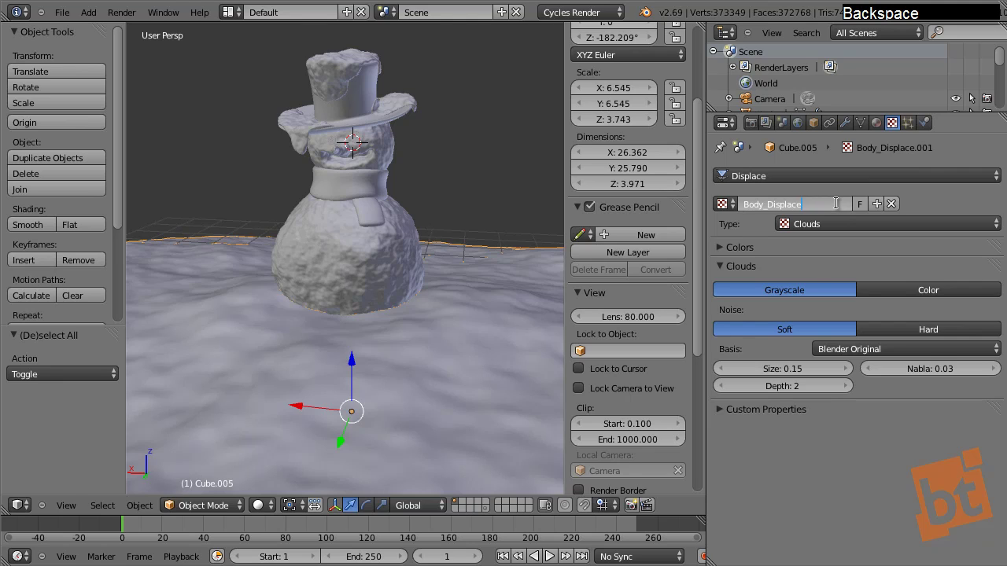
key(Left)
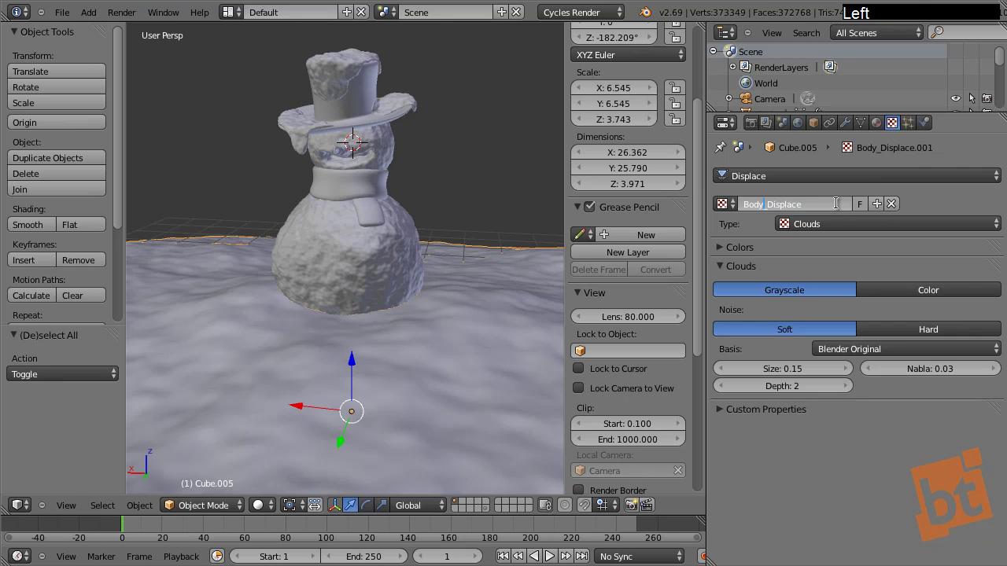
key(BackSpace)
key(BackSpace)
key(BackSpace)
key(BackSpace)
key(BackSpace)
text(floor)
key(Return)
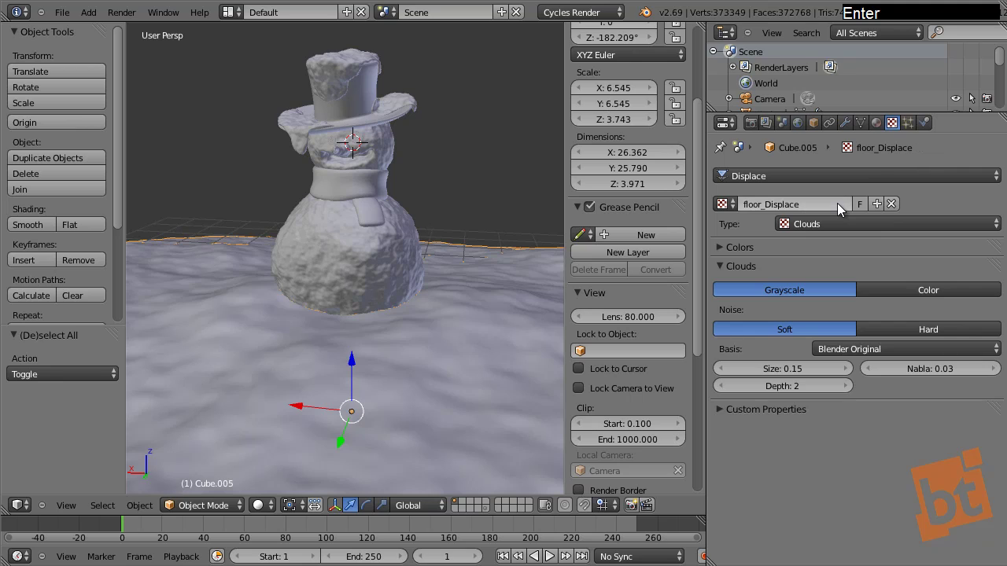
Step: Try much smaller Clouds sizes for the floor_Displace texture, including 0.05, 0.0001 and 0.001
click(720, 370)
click(720, 369)
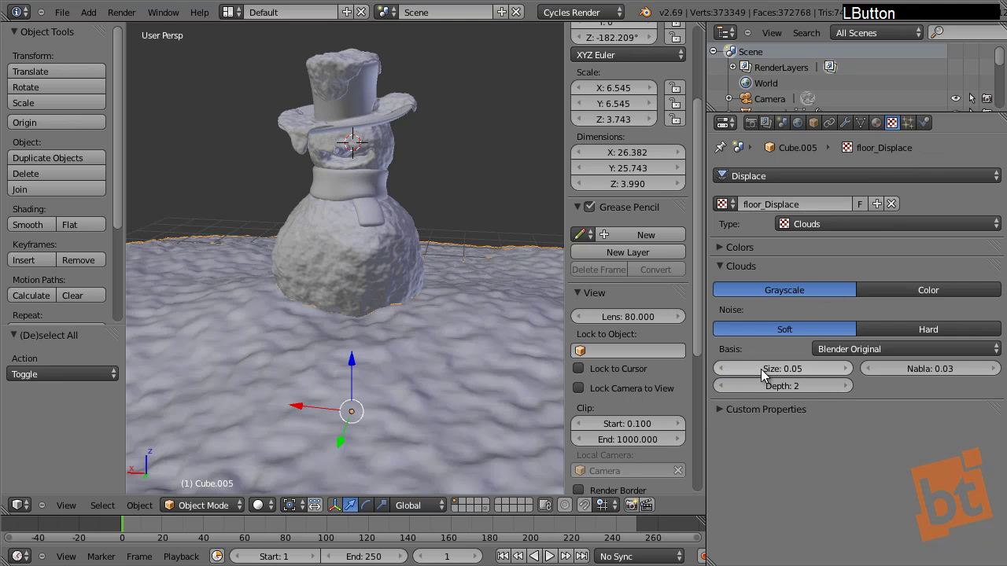
click(720, 369)
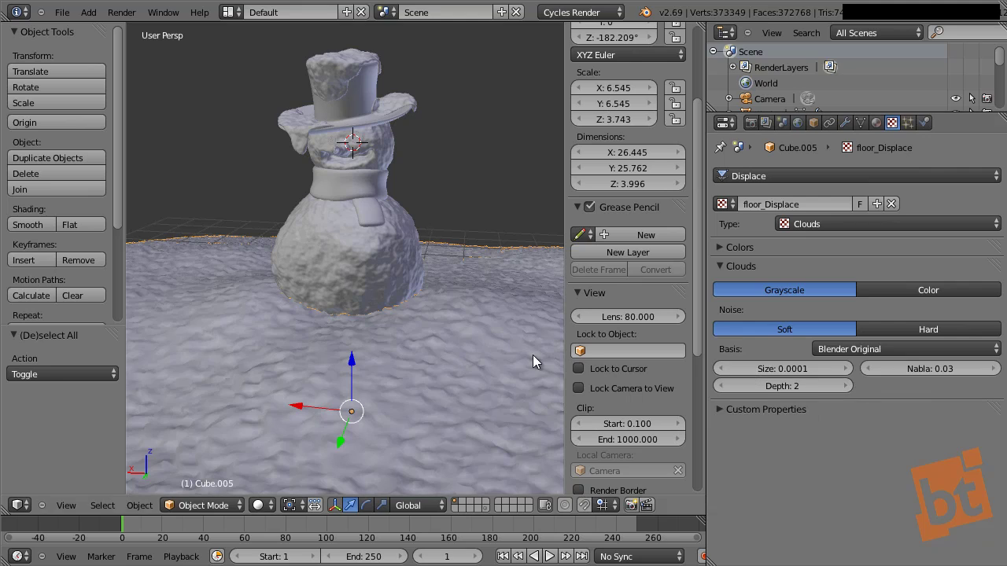
click(781, 370)
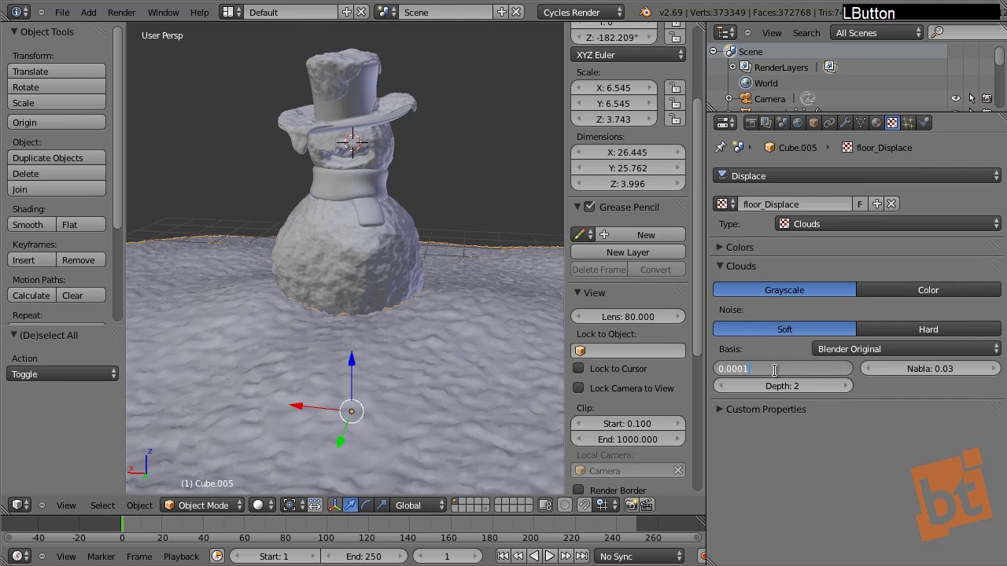
key(BackSpace)
key(BackSpace)
text(1)
key(Return)
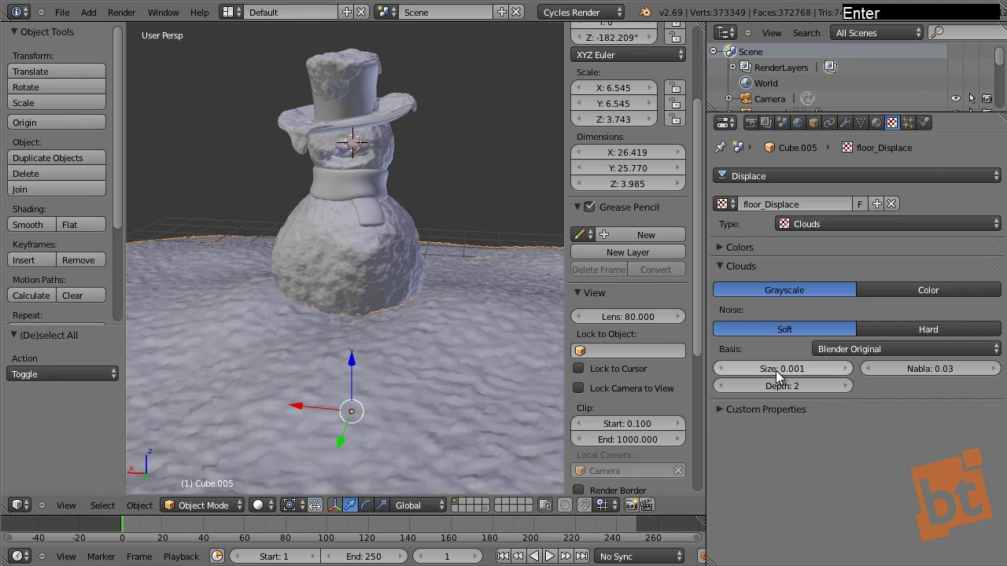
Step: Set the Clouds size of the floor_Displace texture to 0.01
click(776, 370)
key(BackSpace)
key(BackSpace)
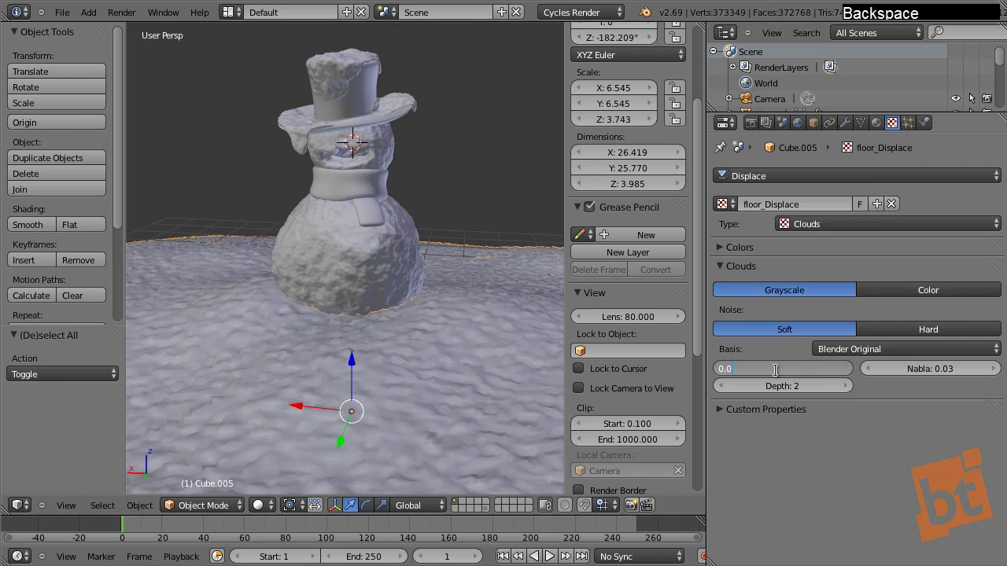
text(1)
key(Return)
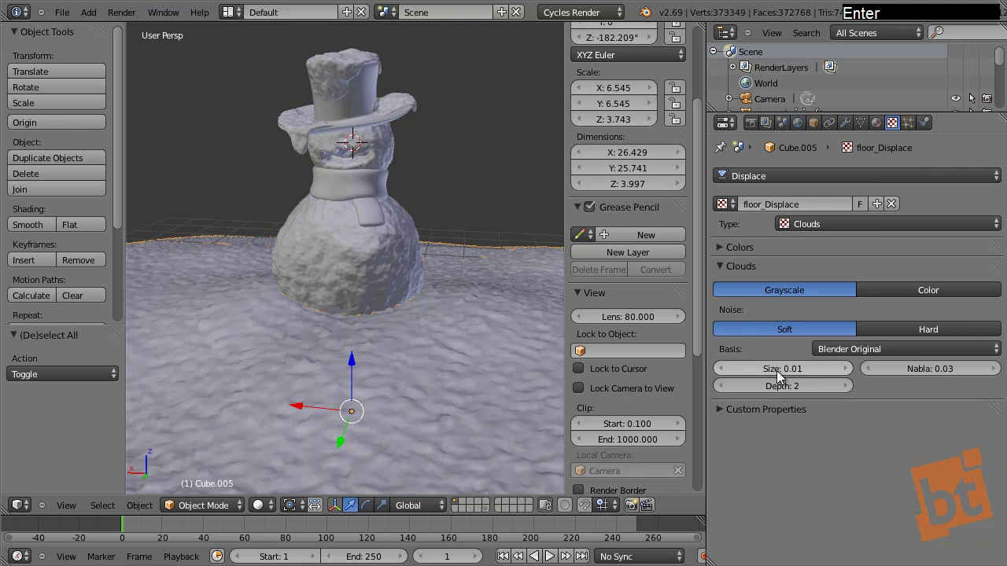
Step: Try strengths of -0.05 and 0.01 on the ground's Displace modifier
right_click(427, 336)
click(845, 125)
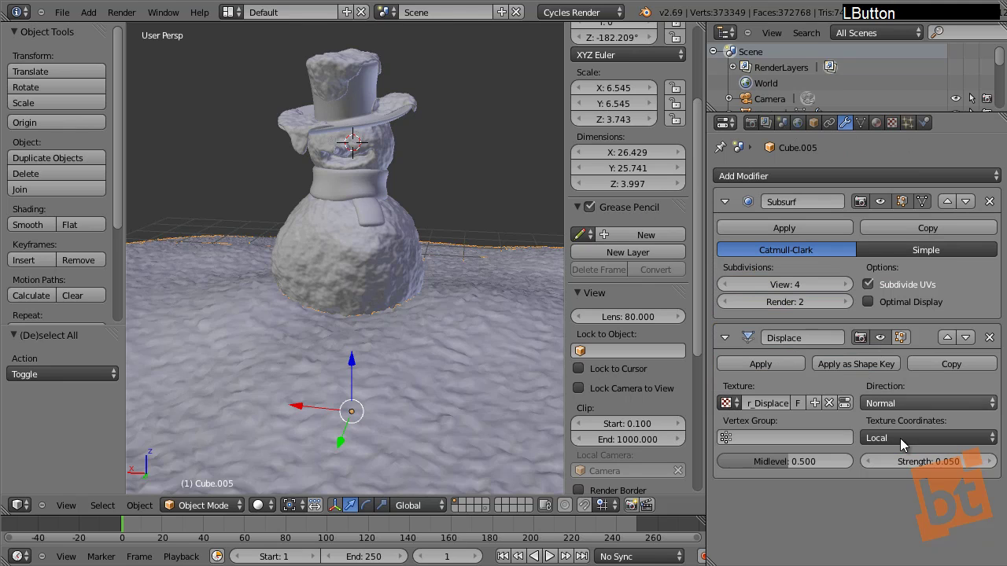
shift+drag(944, 463, 925, 463)
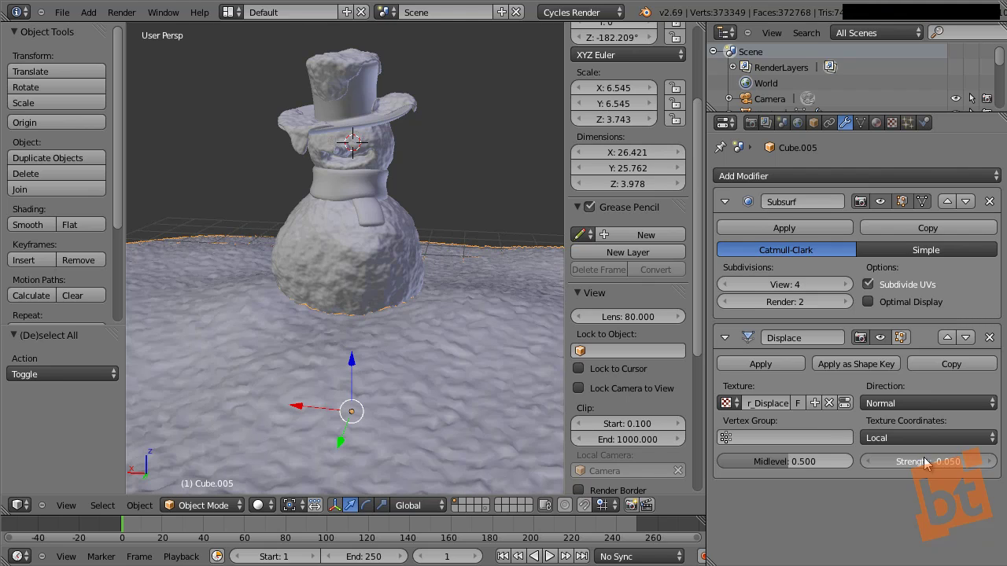
shift+click(989, 465)
click(929, 464)
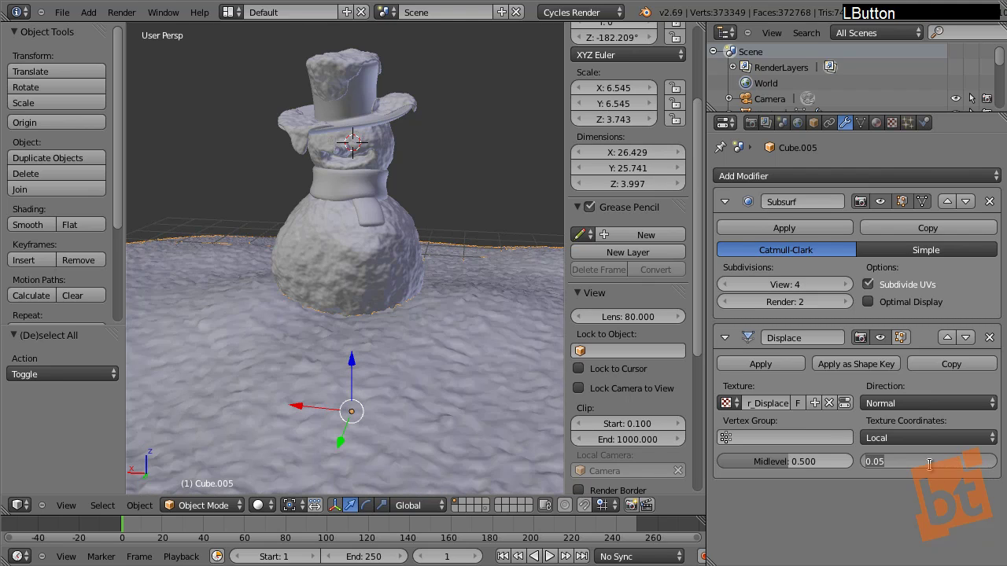
text(0.01)
key(Return)
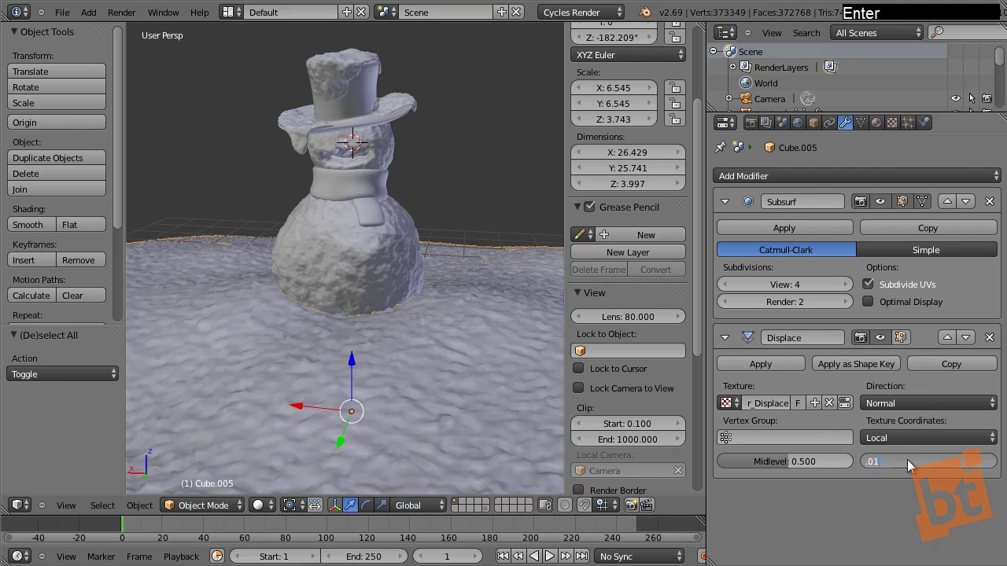
Step: Set the strength of the ground's Displace modifier to 0.03
click(908, 464)
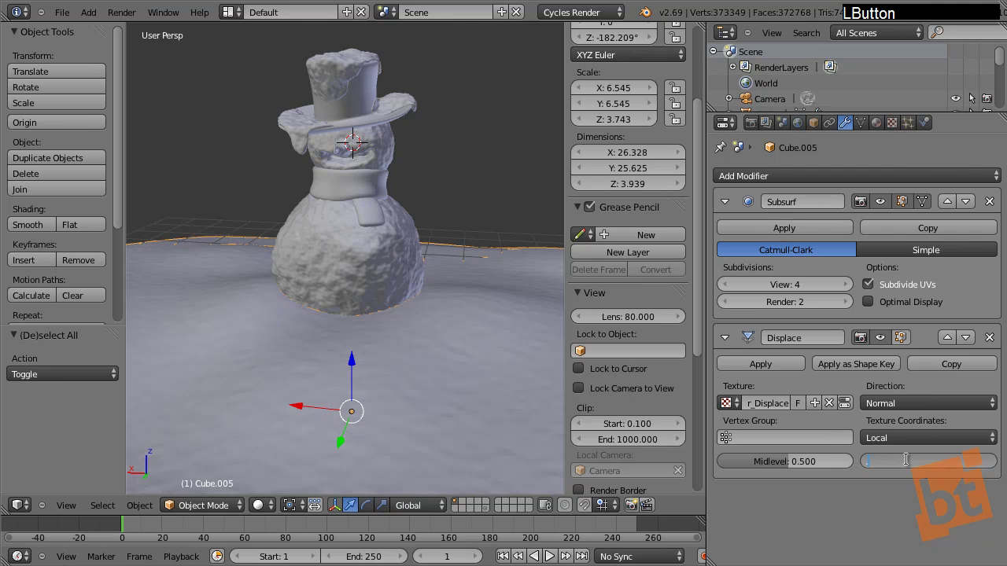
text(0)
text(.03)
key(Return)
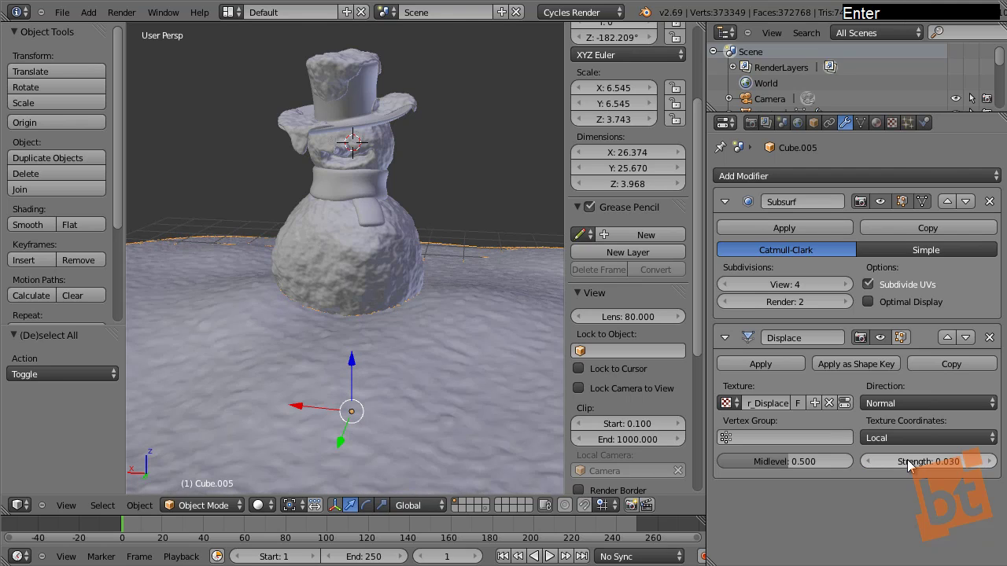
Step: Increase the ground's Subsurf view subdivisions to 5 and inspect the snow around the snowman's base
shift+middle_drag(445, 352, 444, 279)
scroll(435, 264, up, 2)
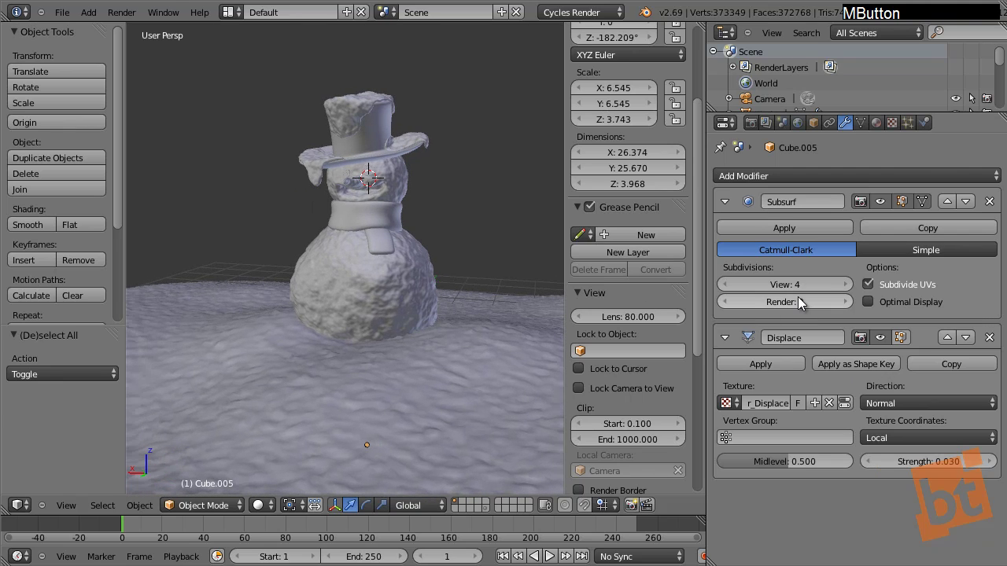
click(845, 286)
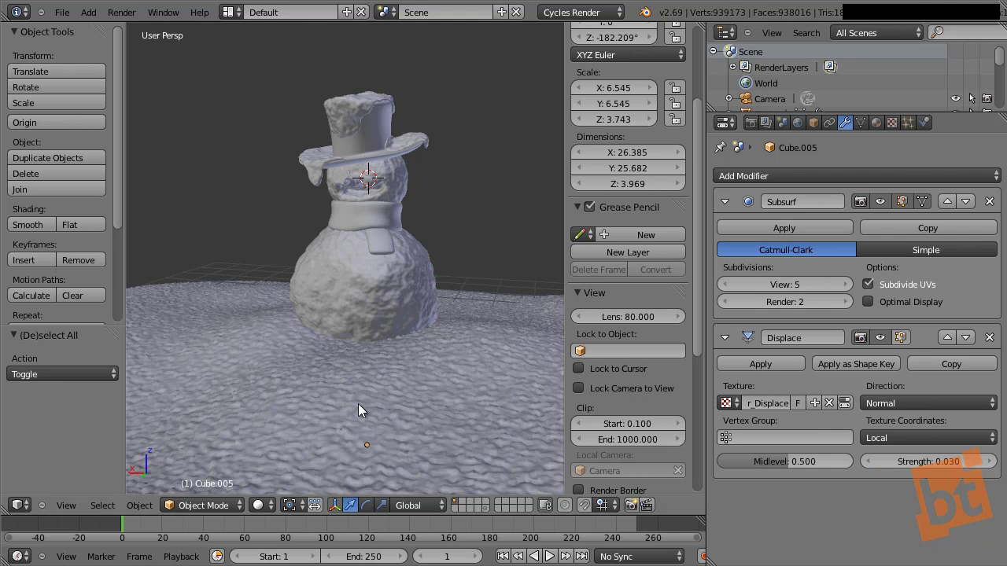
middle_drag(358, 404, 452, 344)
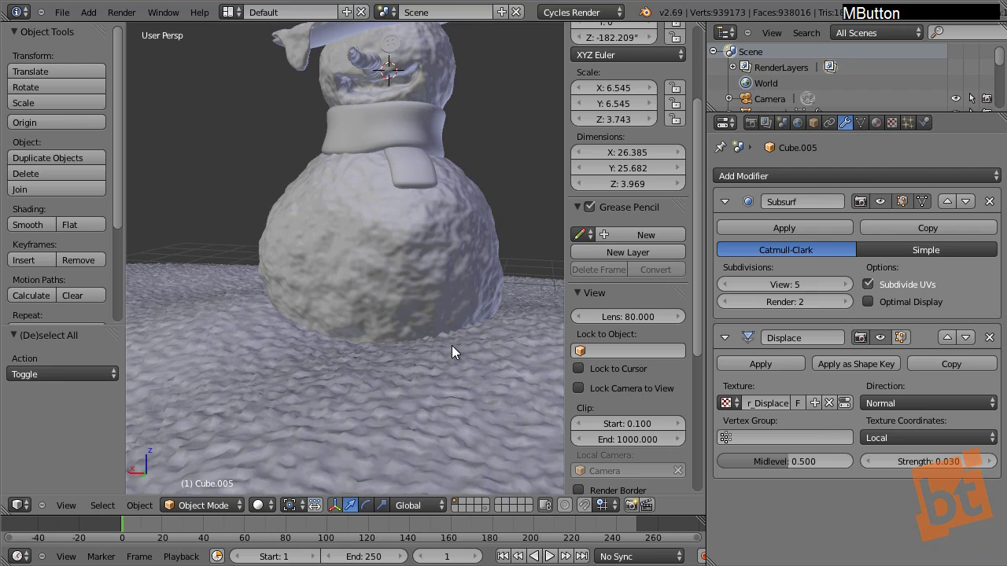
Step: Set the Clouds size of the floor_Displace texture to 0.02
click(892, 123)
click(781, 368)
text(0.0)
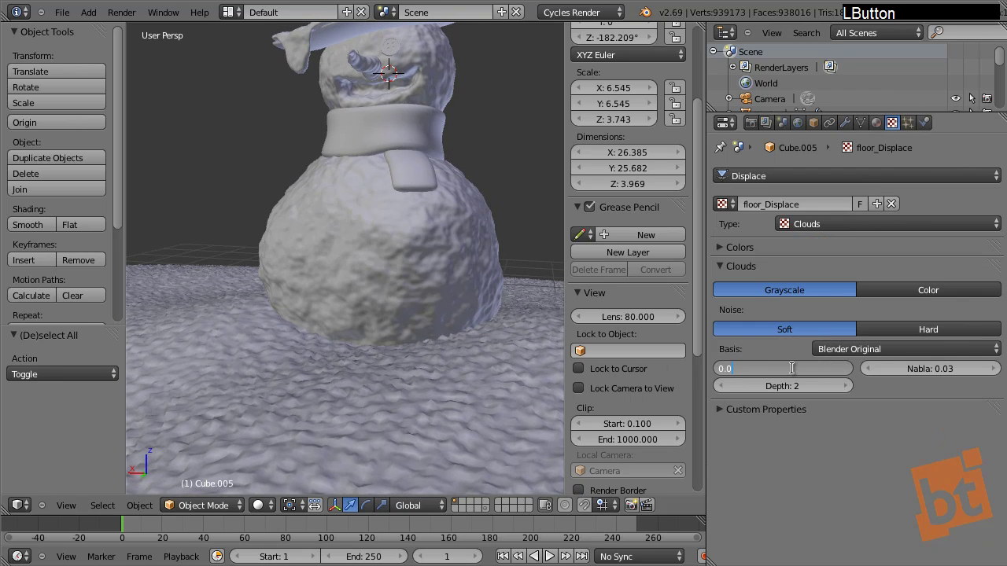
text(2)
key(Return)
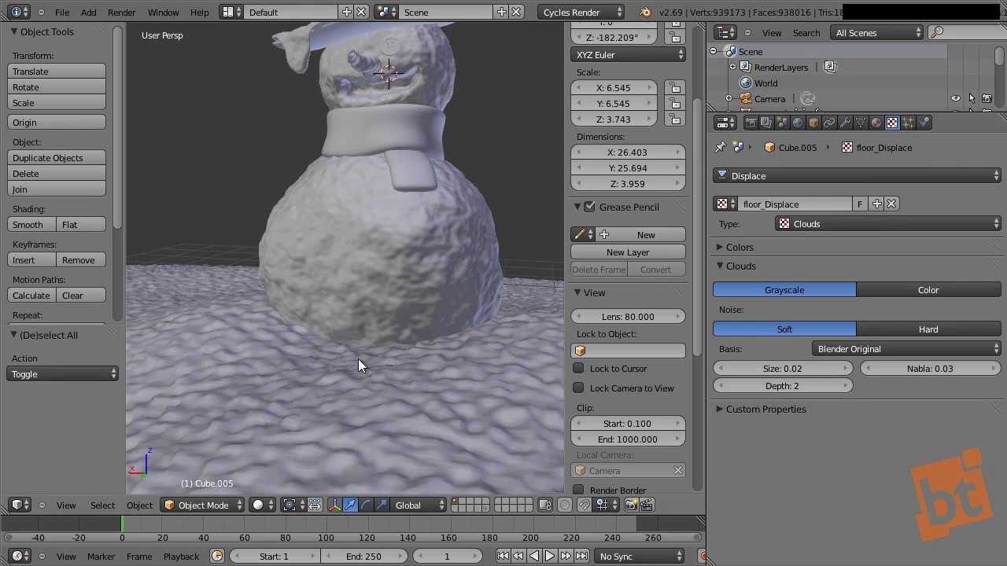
Step: Try a strength of 0.02 on the ground's Displace modifier, and set it to 0.01
click(845, 122)
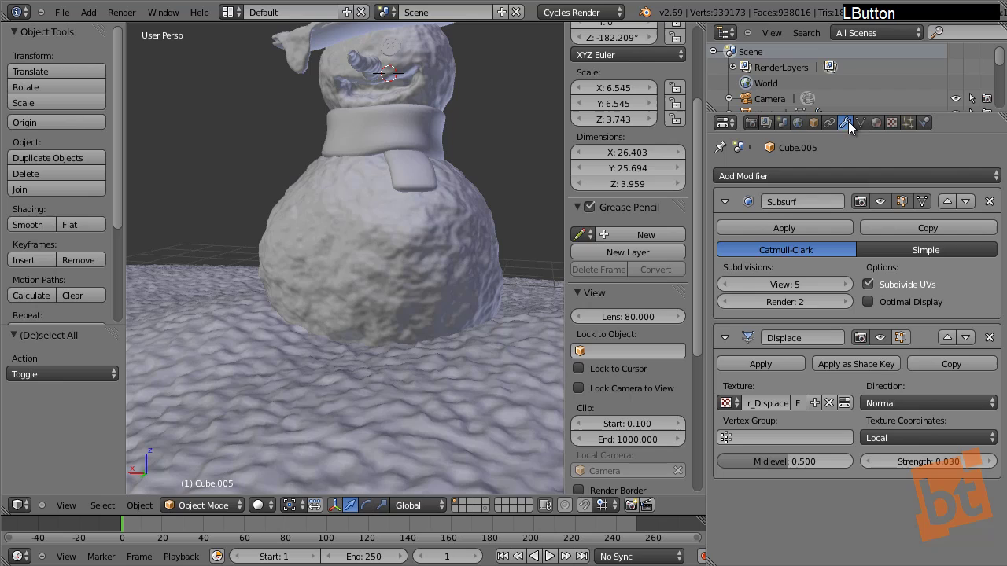
click(925, 465)
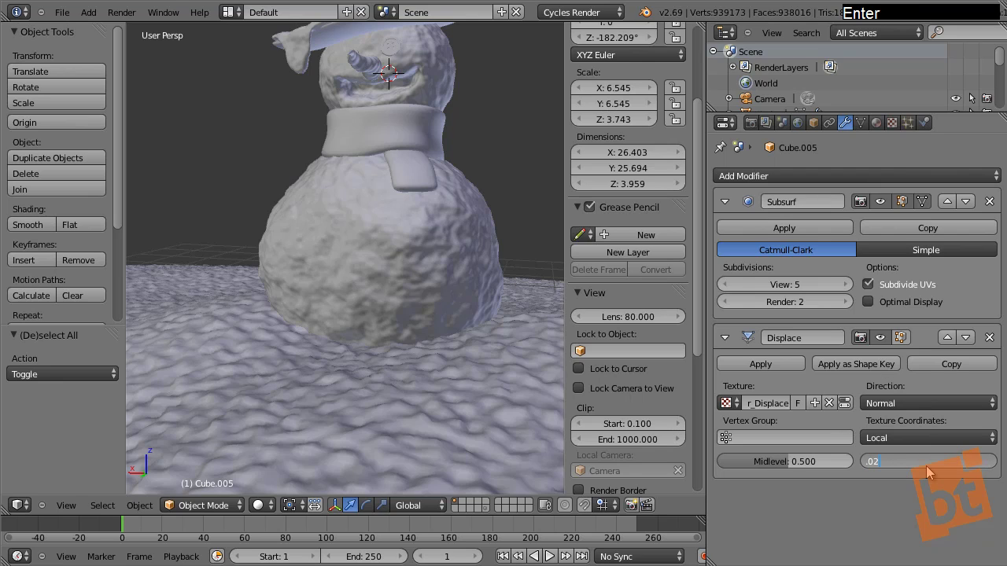
key(Return)
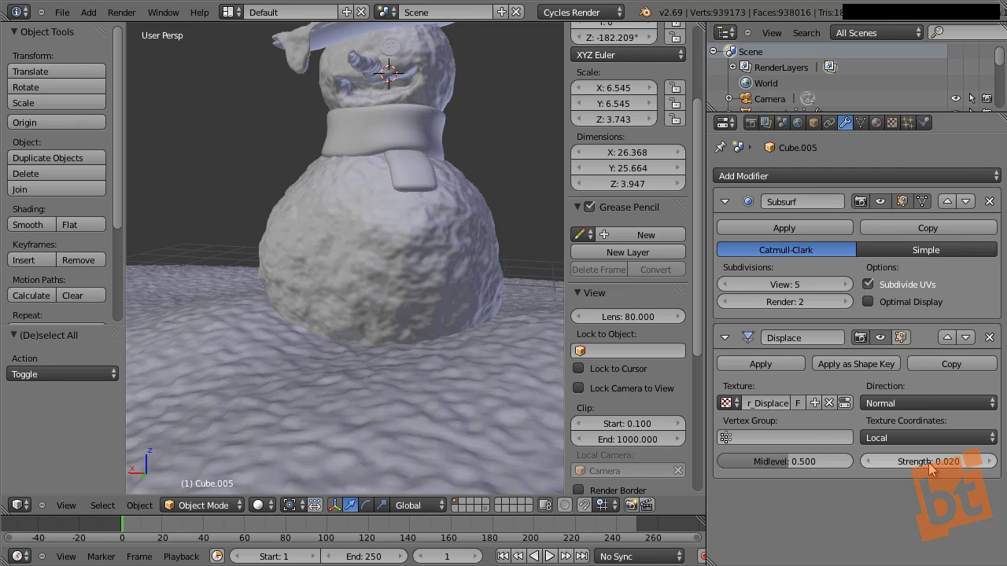
click(928, 463)
text(01)
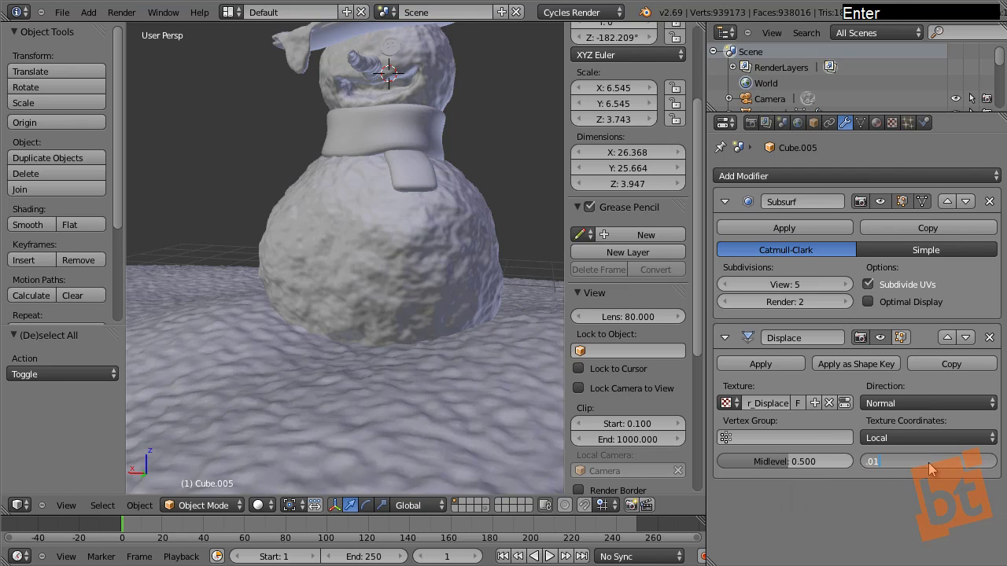
key(Return)
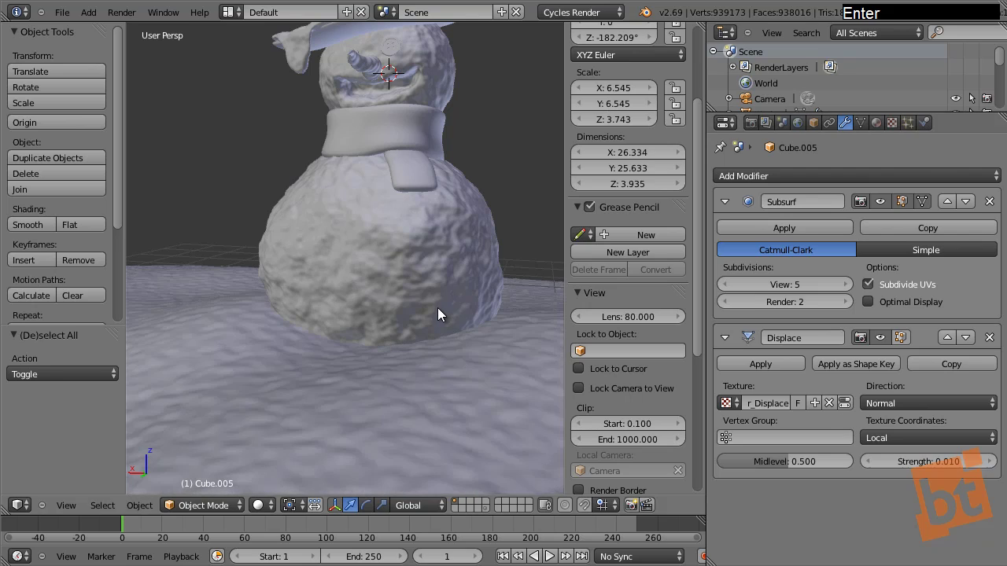
Step: Try a strength of 0.05 on the ground's Displace modifier, and set it to 0.015
click(942, 461)
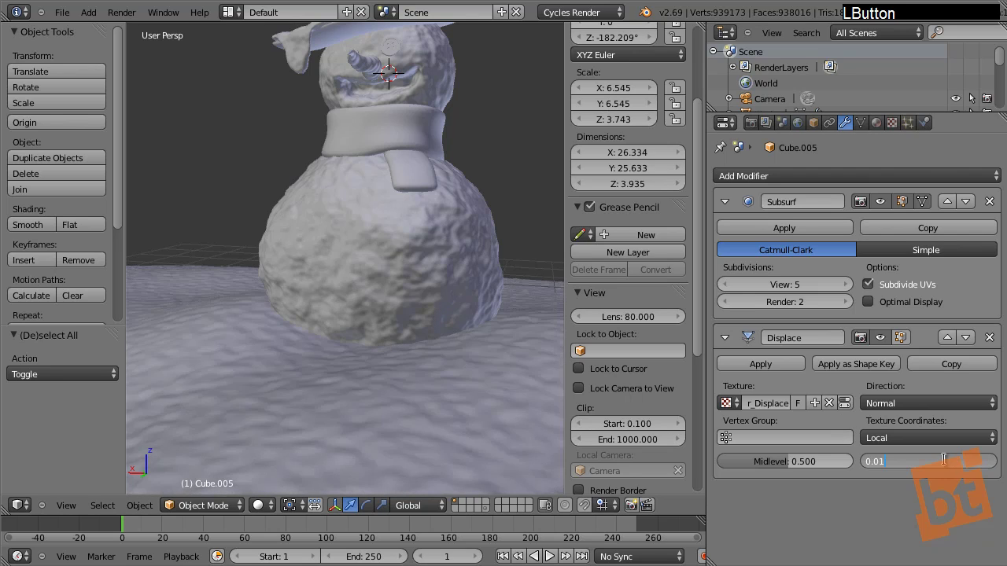
key(BackSpace)
text(5)
key(Return)
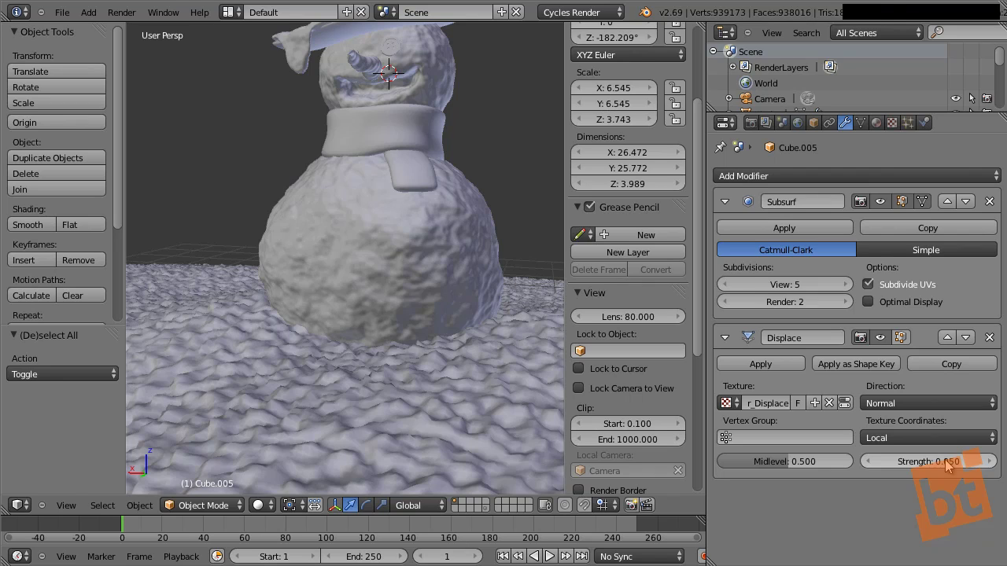
click(945, 459)
key(BackSpace)
text(15)
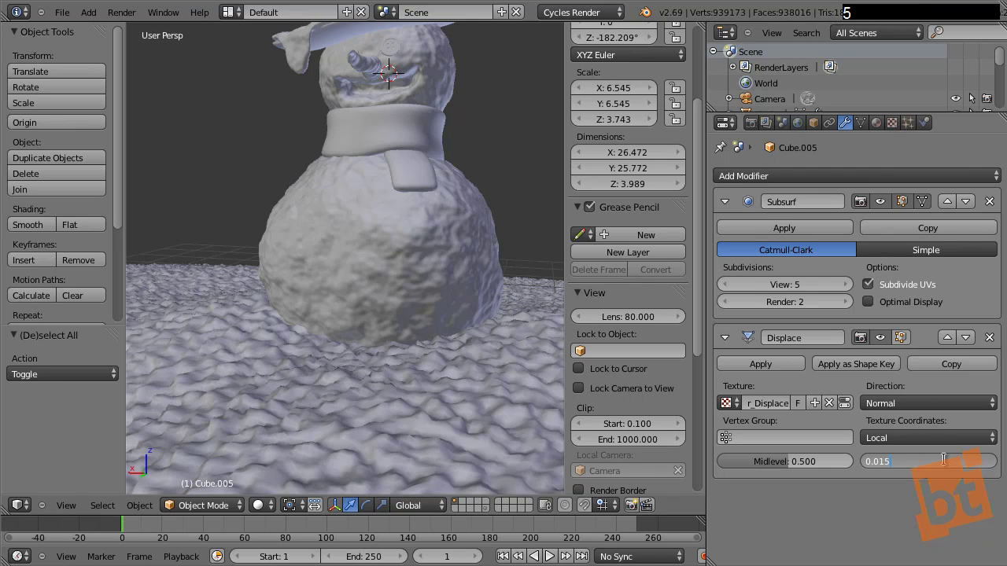
key(F9)
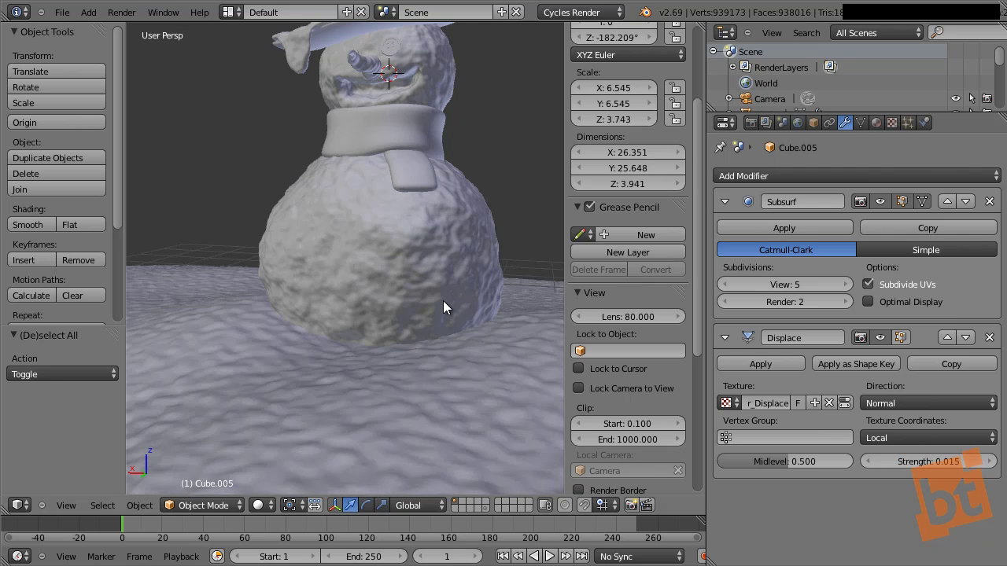
middle_drag(332, 236, 424, 303)
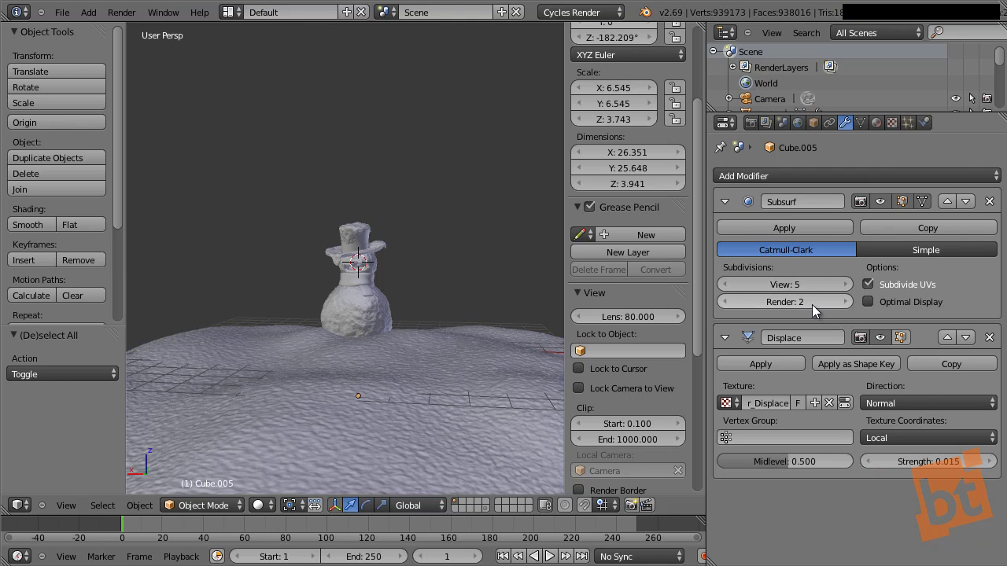
Step: Set the ground's Subsurf subdivisions to 5 for render and 3 for view
click(845, 302)
click(845, 303)
click(845, 302)
click(845, 302)
click(726, 284)
click(726, 284)
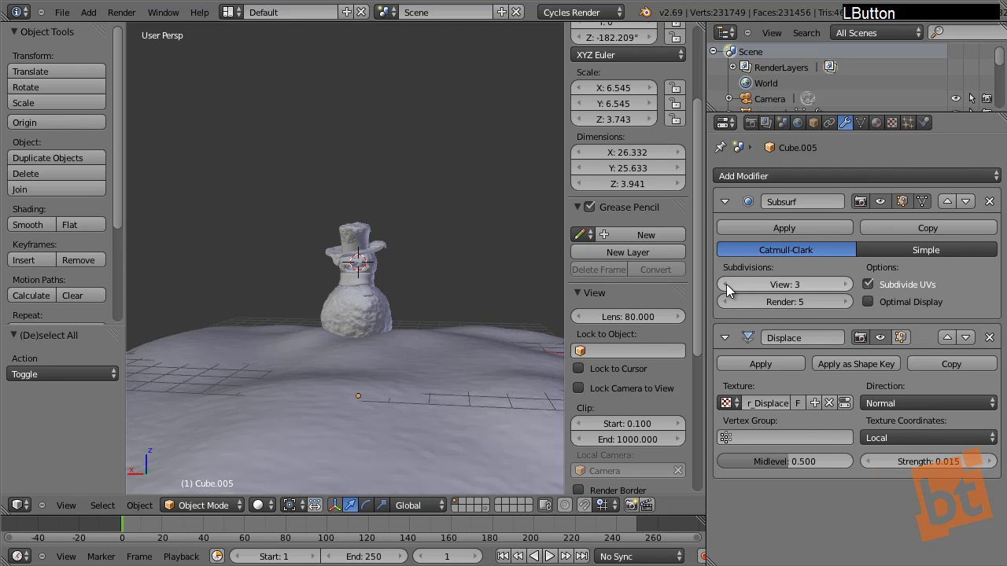
Step: Set the Subsurf render subdivisions of the snowman's lower body to 4
scroll(409, 301, up, 4)
scroll(369, 318, up, 2)
right_click(345, 332)
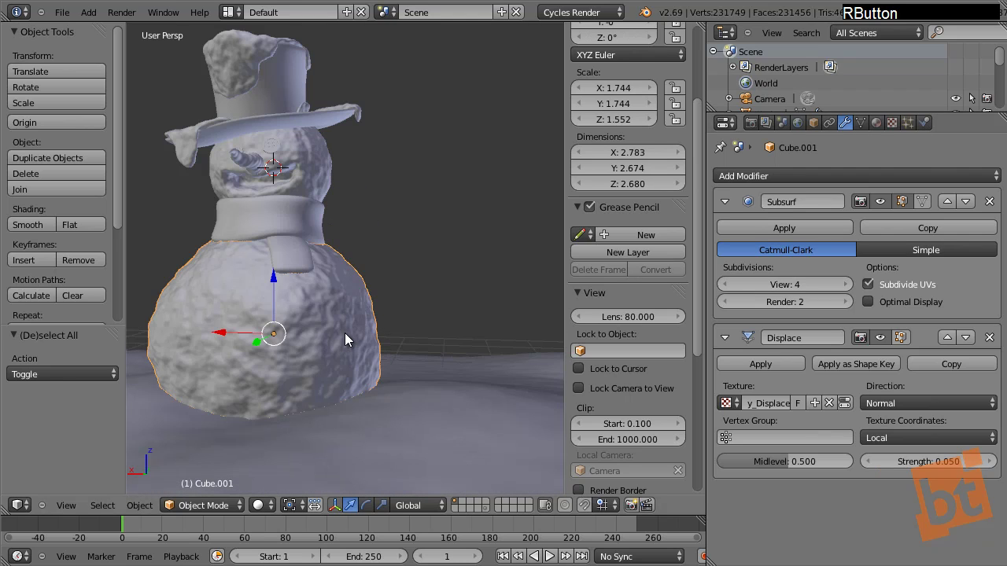
middle_drag(345, 334, 504, 337)
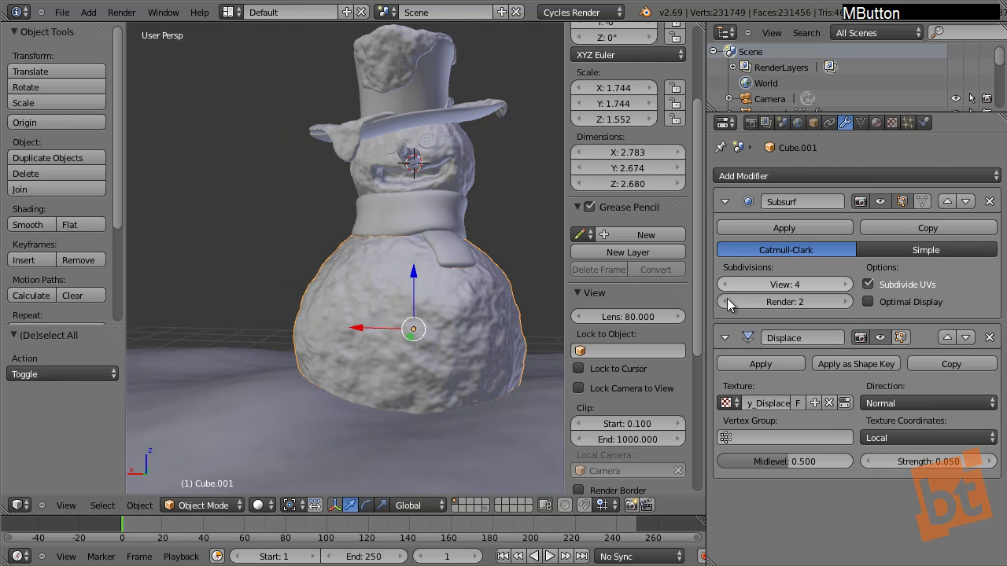
click(847, 303)
click(847, 304)
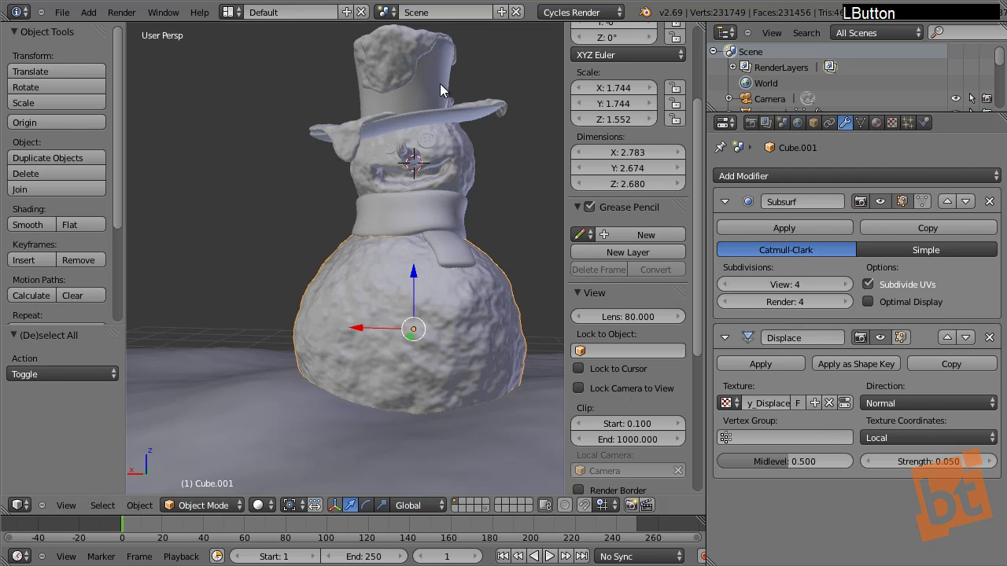
Step: Set the Subsurf render subdivisions of the snow on the hat to 4
right_click(385, 55)
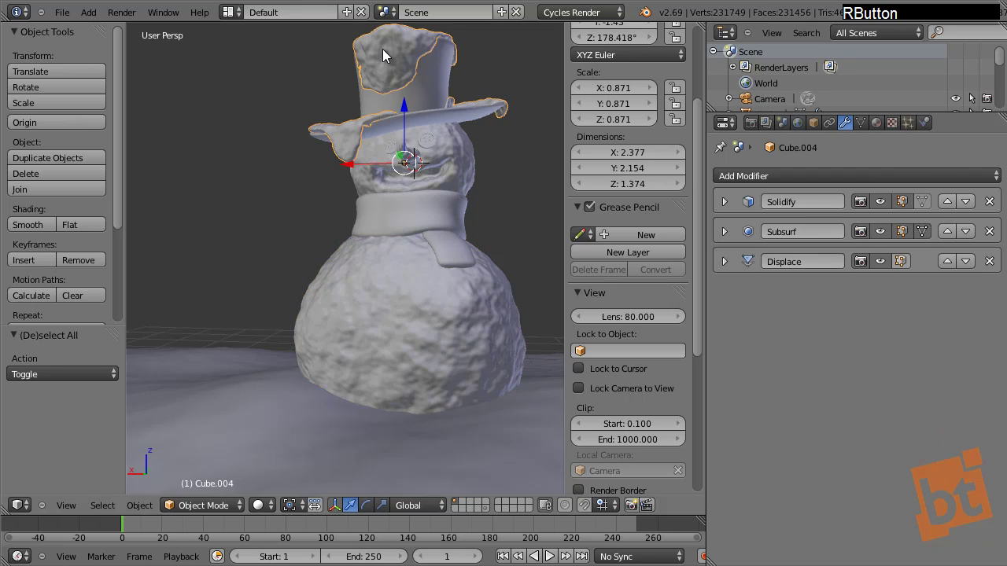
click(723, 230)
click(845, 334)
click(845, 333)
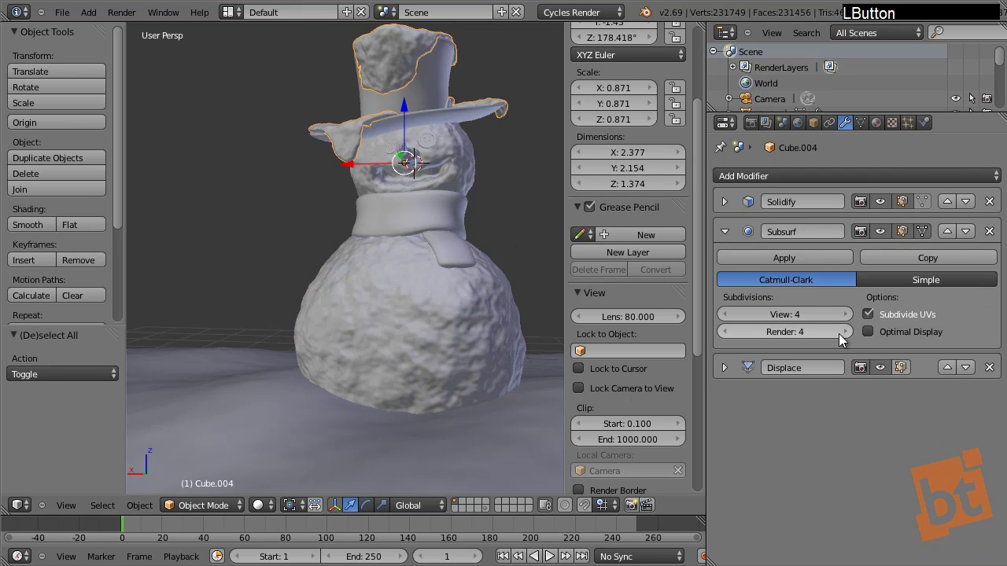
Step: Set the Subsurf render subdivisions of the snowman's head to 4
right_click(475, 168)
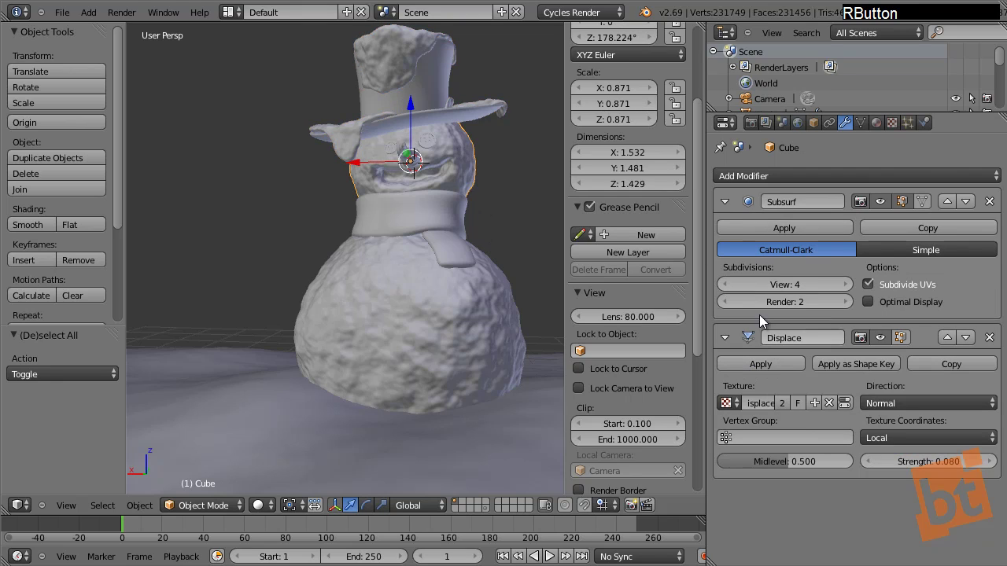
click(847, 301)
click(846, 301)
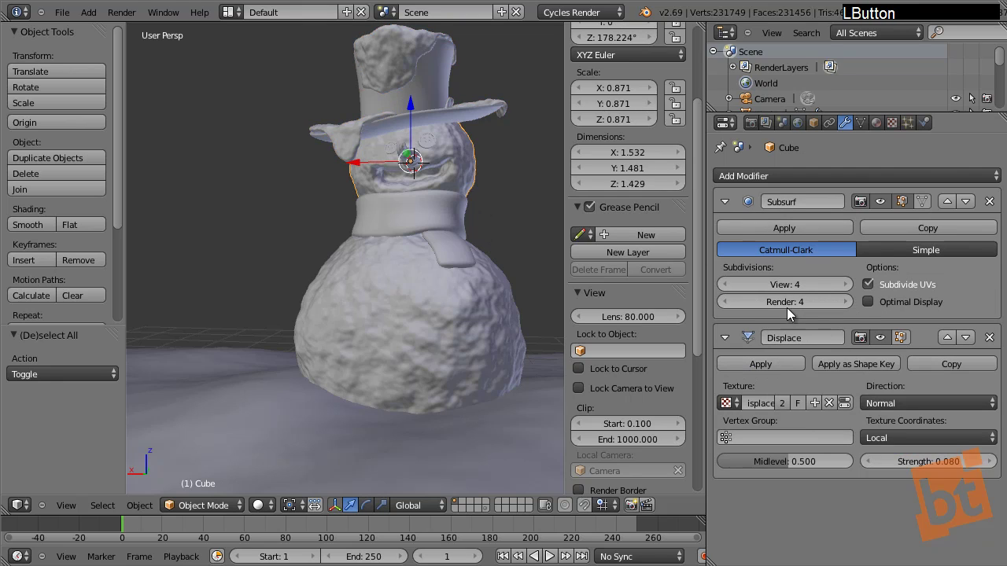
Step: Examine the snowman's face up close and the button eye's modifiers, and deselect everything
right_click(485, 293)
right_click(417, 155)
key(KP_Decimal)
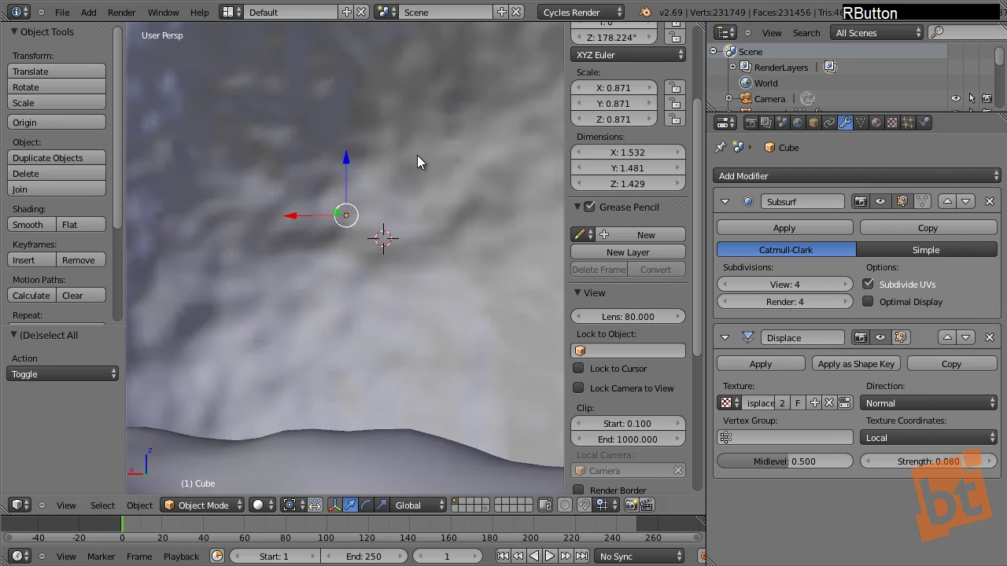
shift+middle_drag(425, 156, 428, 203)
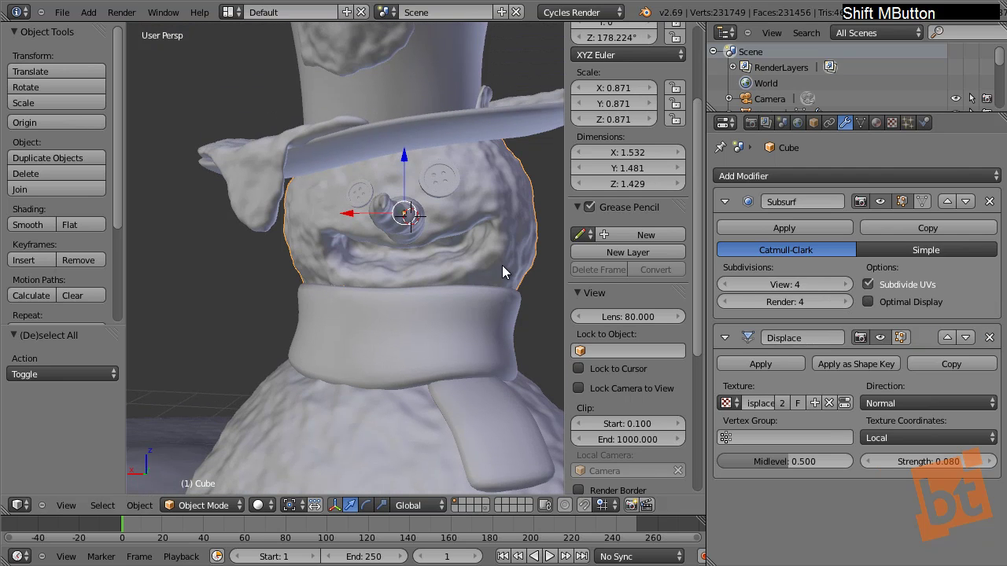
middle_drag(502, 265, 425, 271)
right_click(366, 193)
ctrl+middle_drag(368, 204, 264, 267)
scroll(264, 268, down, 11)
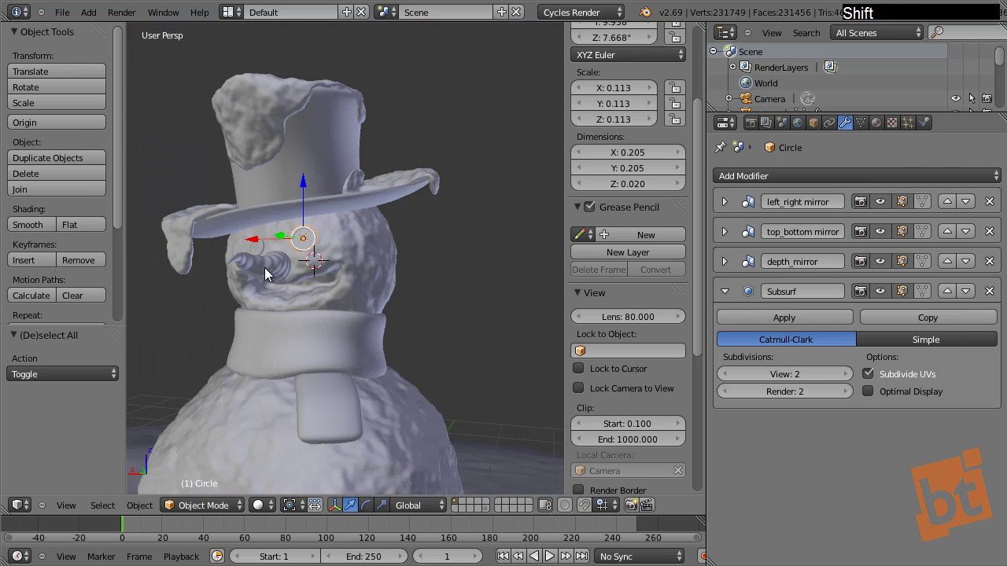
middle_drag(320, 283, 289, 294)
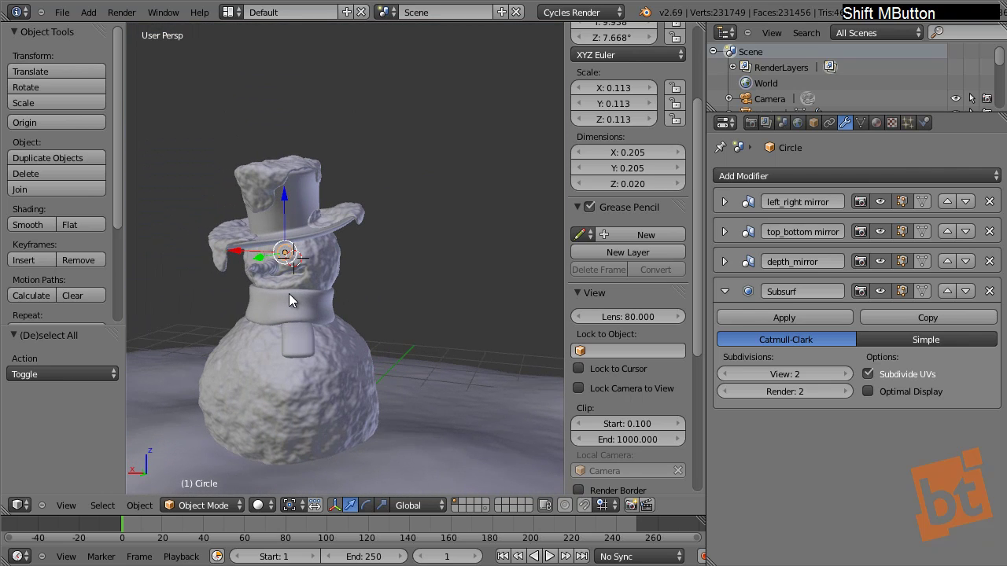
right_click(325, 264)
key(a)
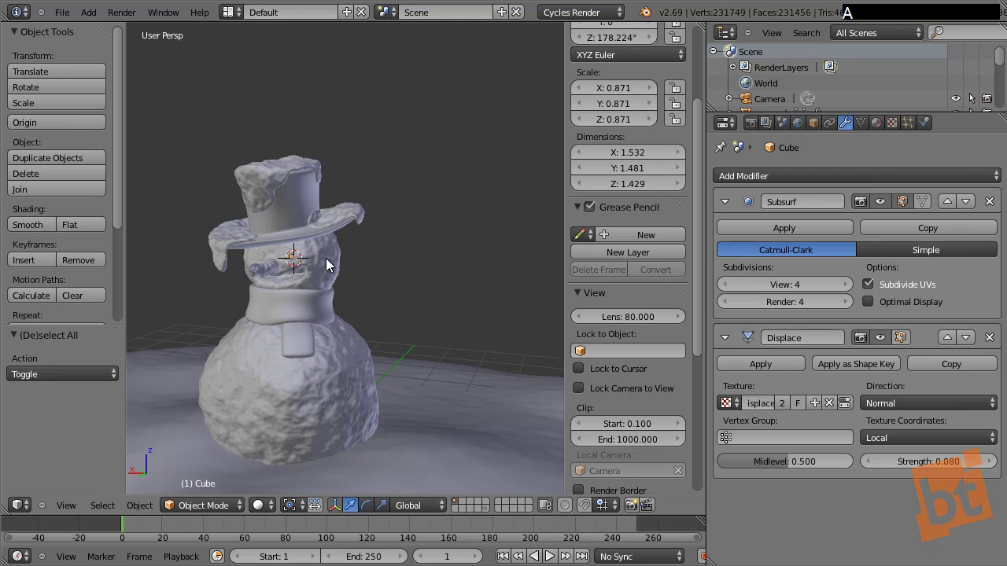
Step: Enable Simplify for the scene and set its subdivision limit to 1
click(783, 123)
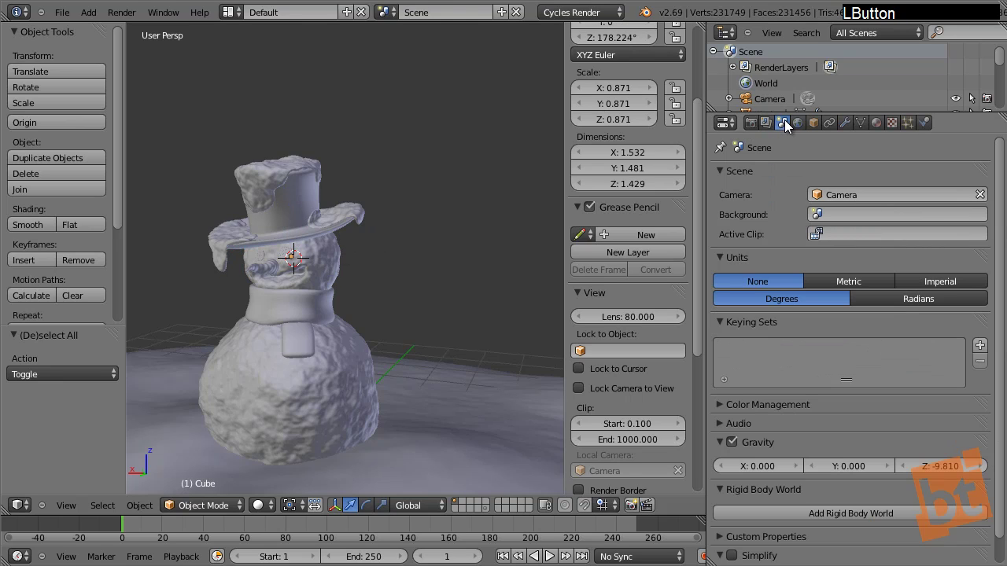
middle_drag(730, 544, 730, 517)
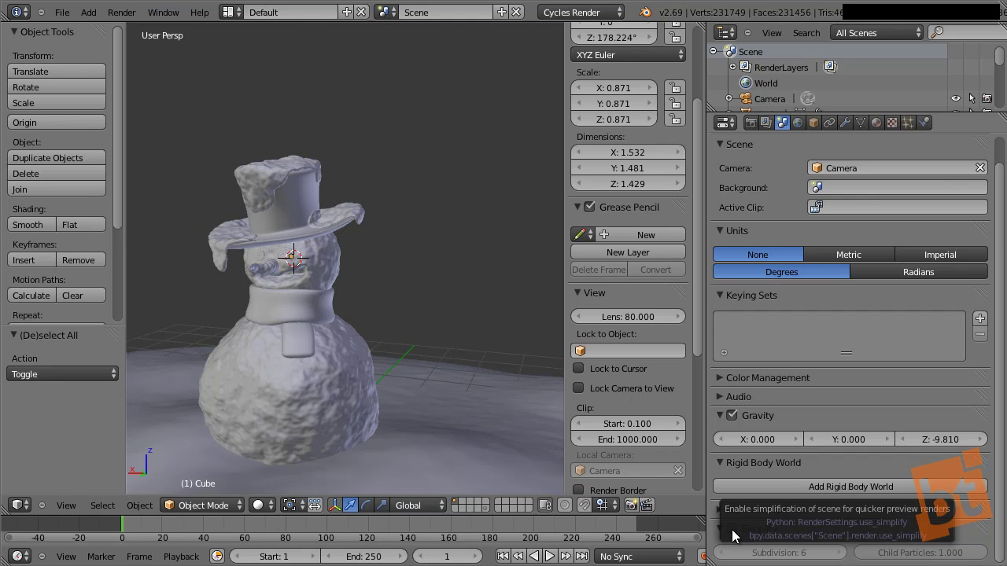
click(732, 533)
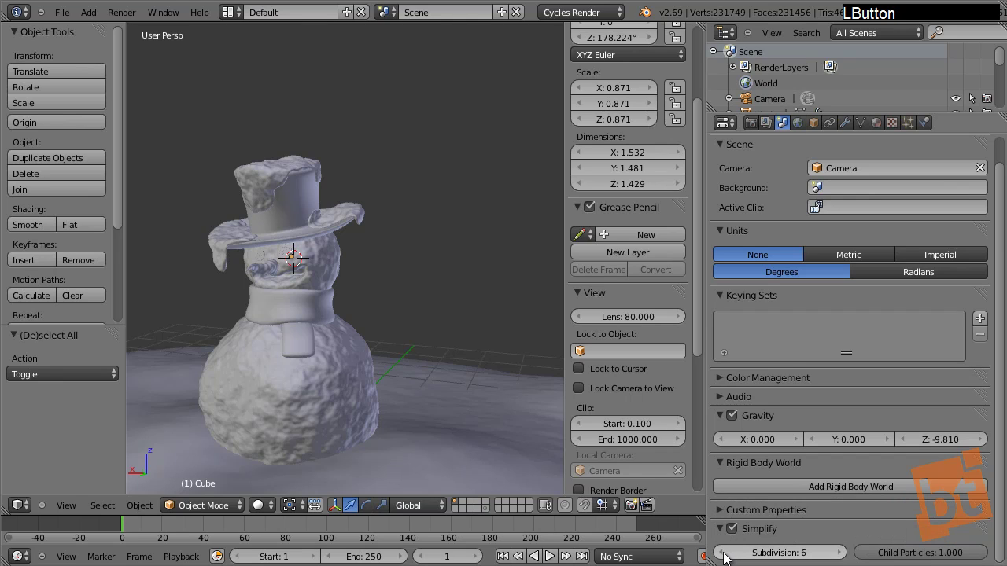
click(786, 553)
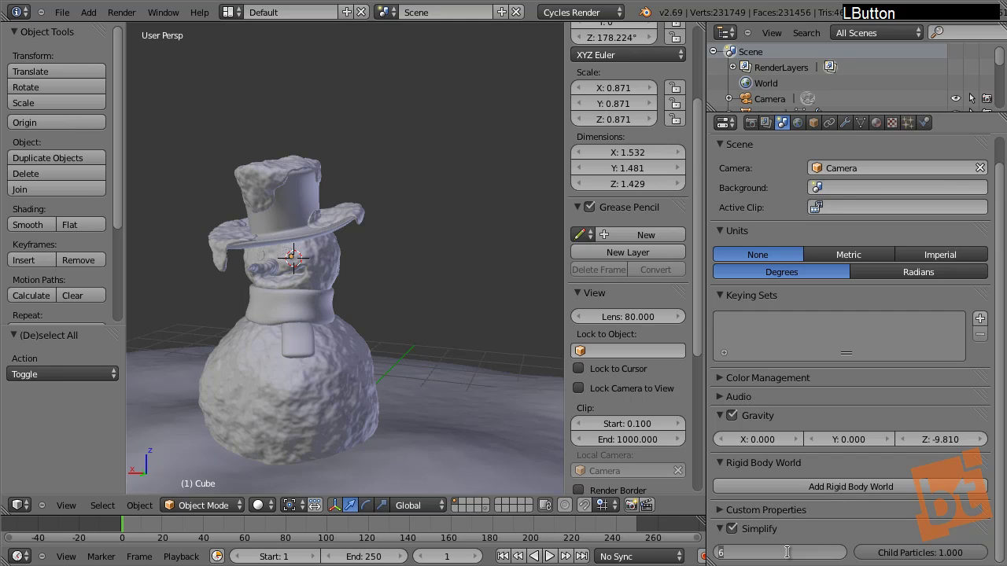
key(Return)
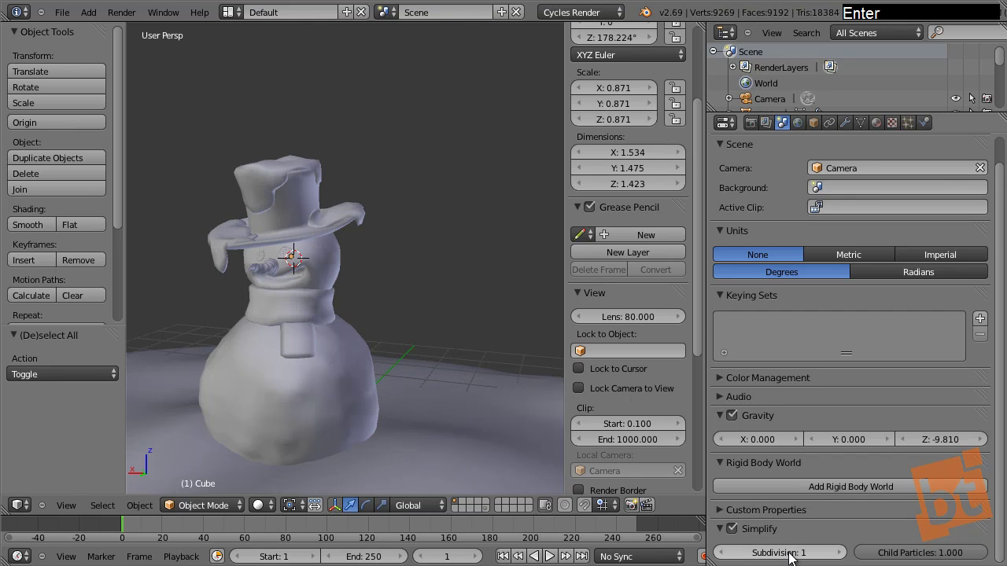
Step: Raise the scene's Simplify subdivision limit stepwise to 4 while comparing the detail on the snowman's face and body
middle_drag(411, 326, 427, 207)
scroll(405, 154, up, 10)
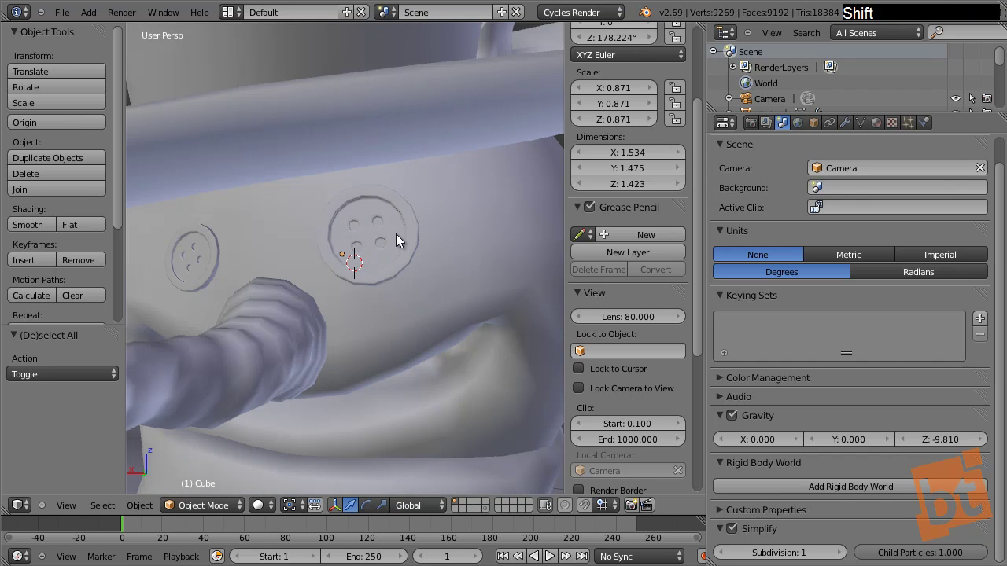
click(842, 553)
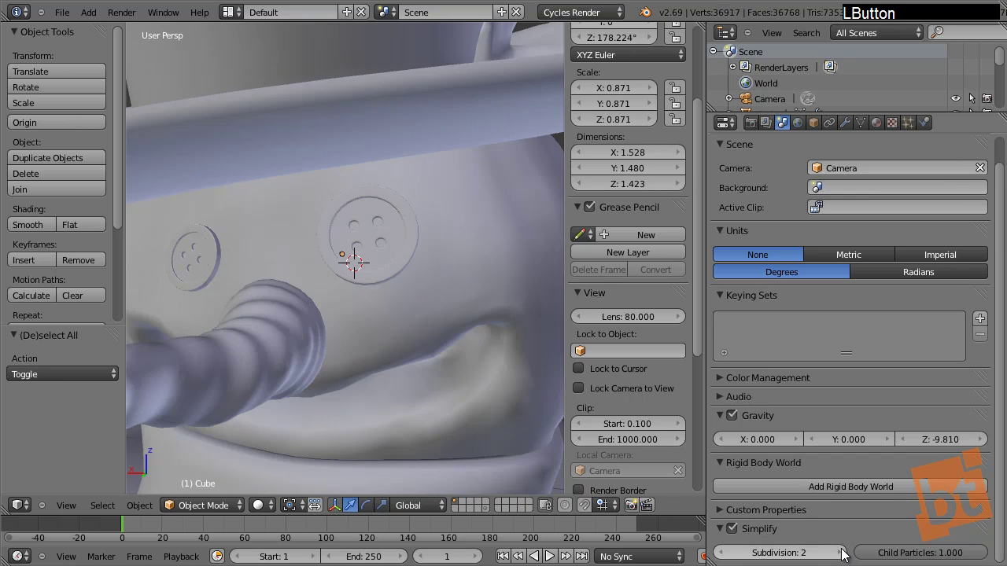
click(842, 553)
scroll(372, 177, down, 8)
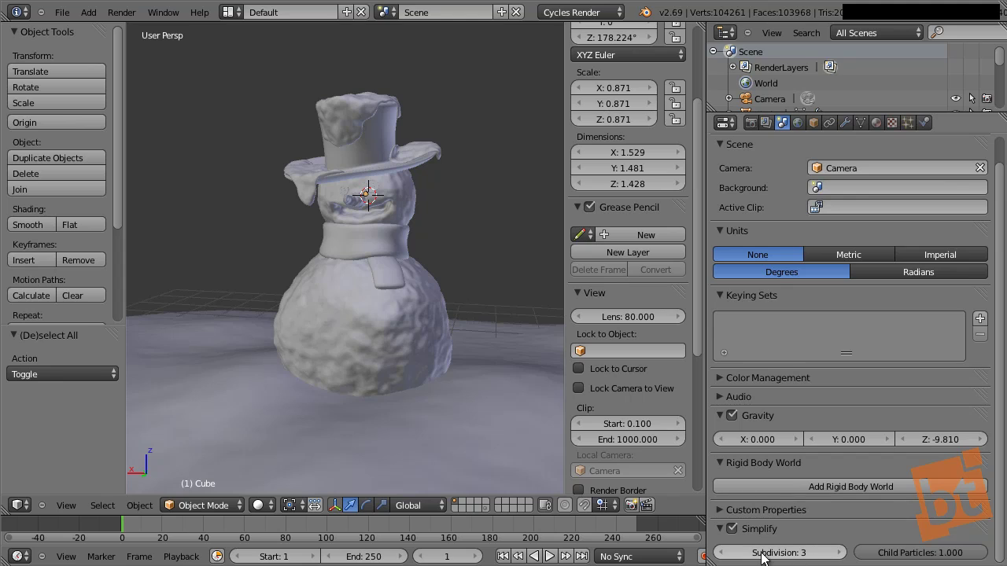
click(842, 553)
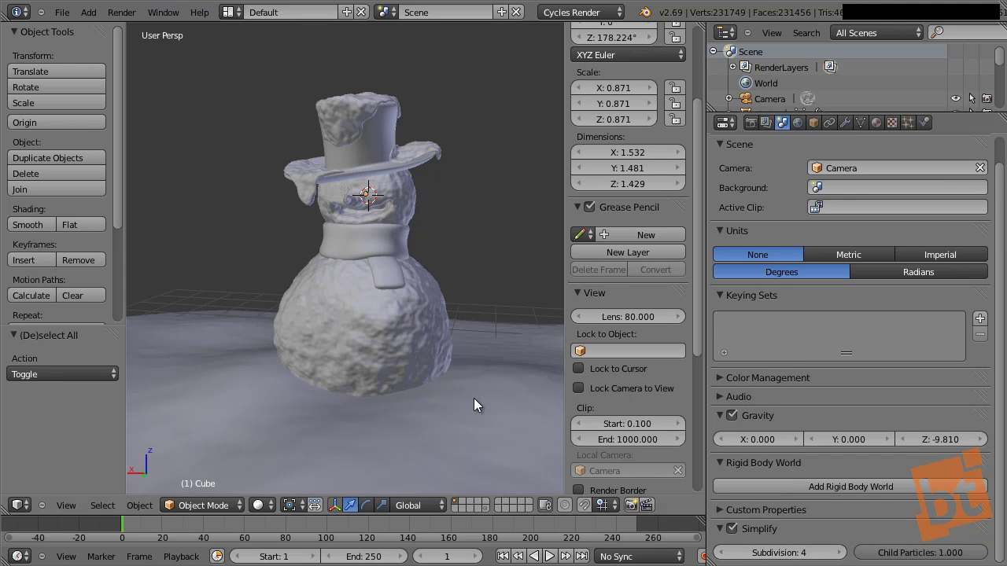
Step: Check the ground's Subsurf levels, try a Simplify subdivision limit of 5, and set it to 2
right_click(500, 354)
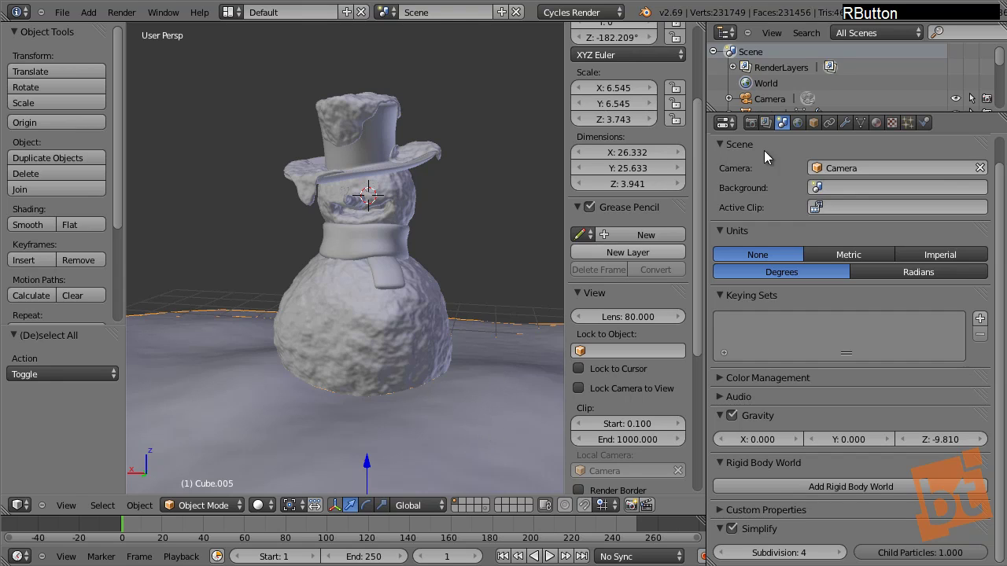
click(845, 124)
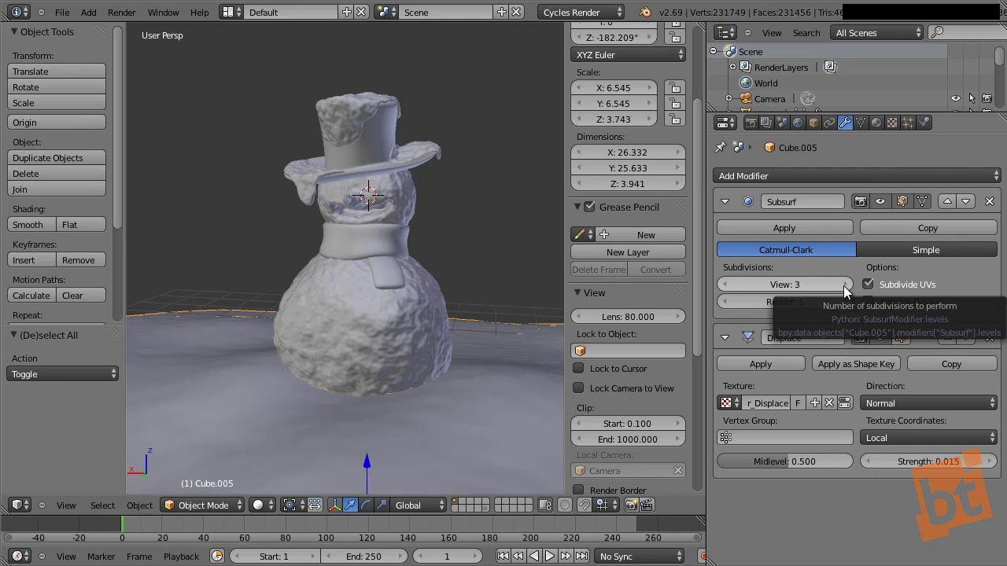
click(783, 124)
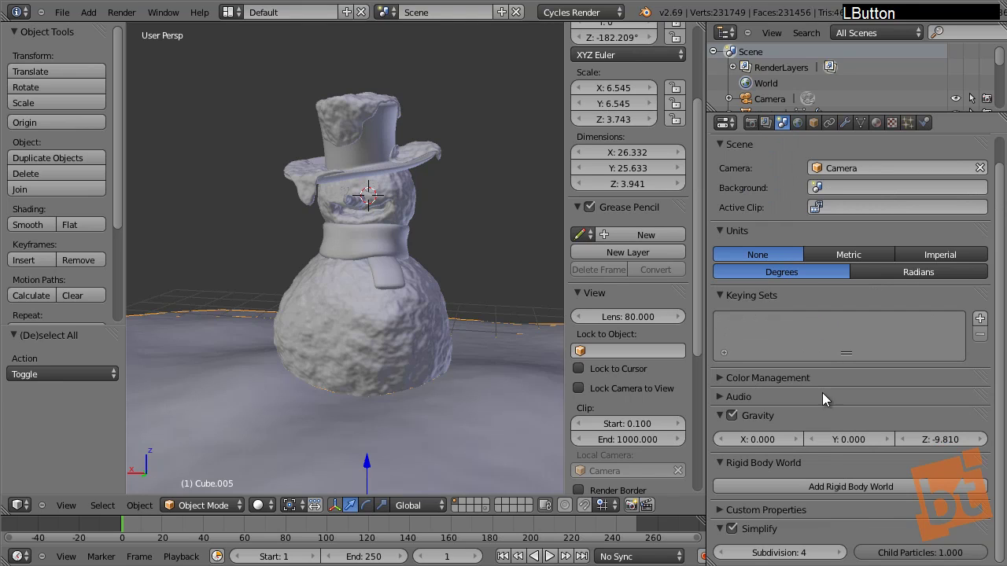
click(840, 555)
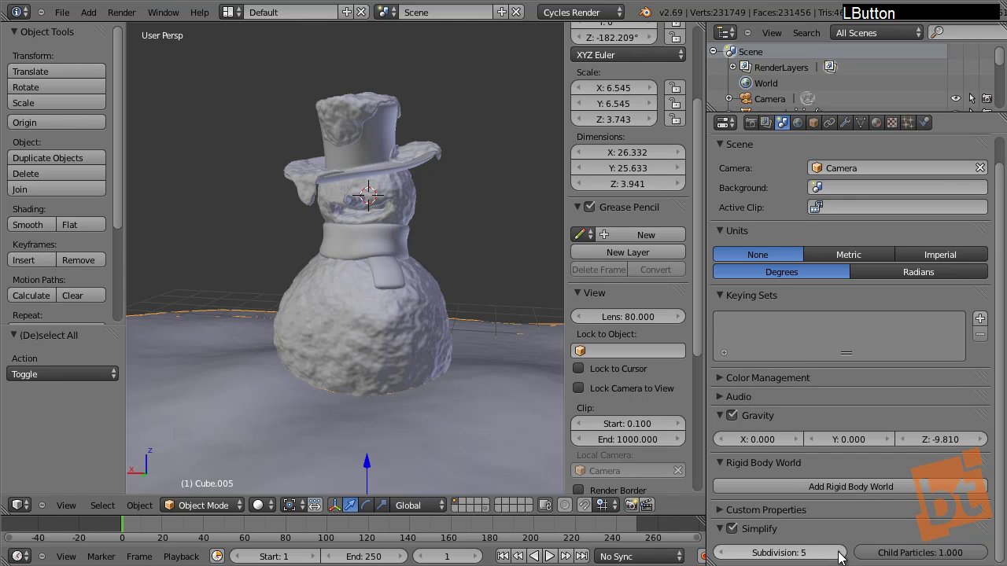
click(724, 557)
click(723, 557)
click(724, 557)
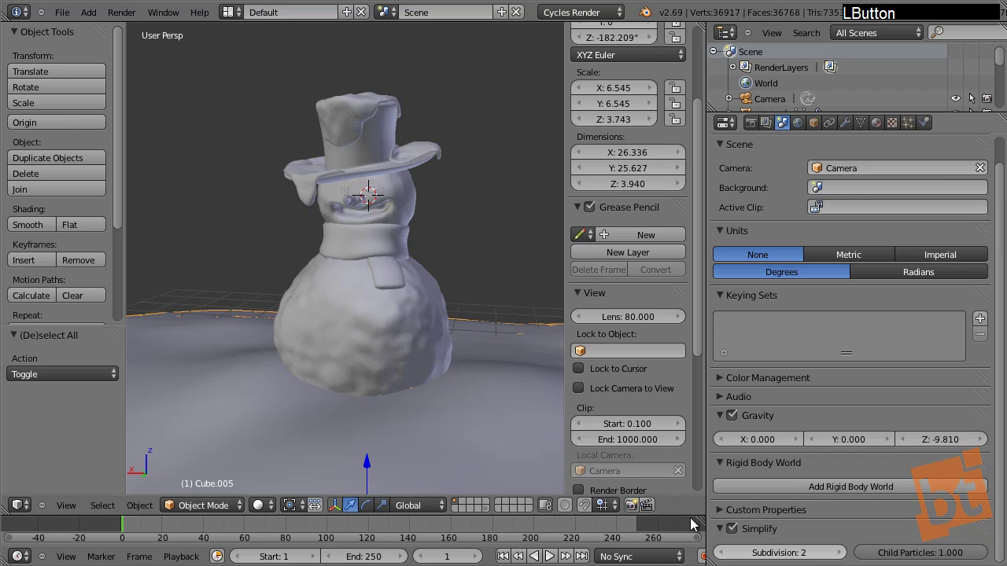